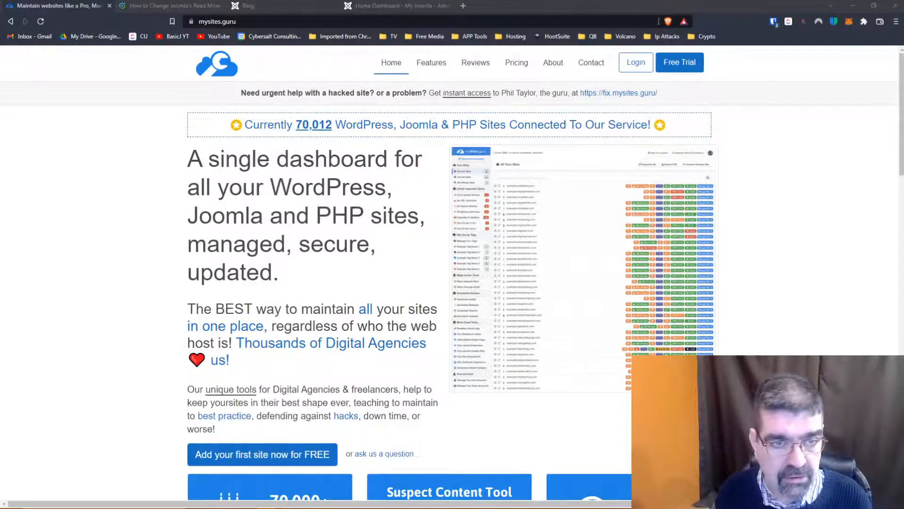
- Open the Joomlashack article "How to Change Joomla's Read More Text" and copy its web address
{"action": "left_click", "coordinate": [149, 6]}
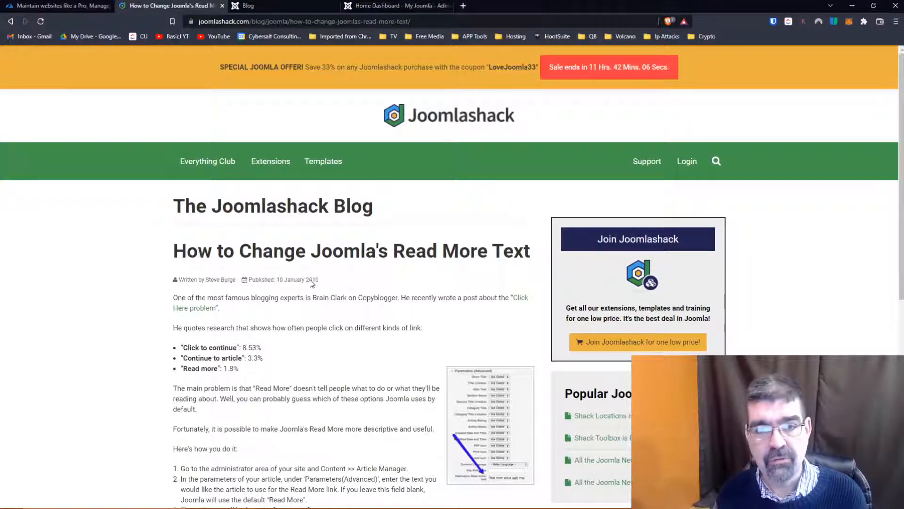
{"action": "scroll", "coordinate": [311, 282], "scroll_direction": "down", "scroll_amount": 2}
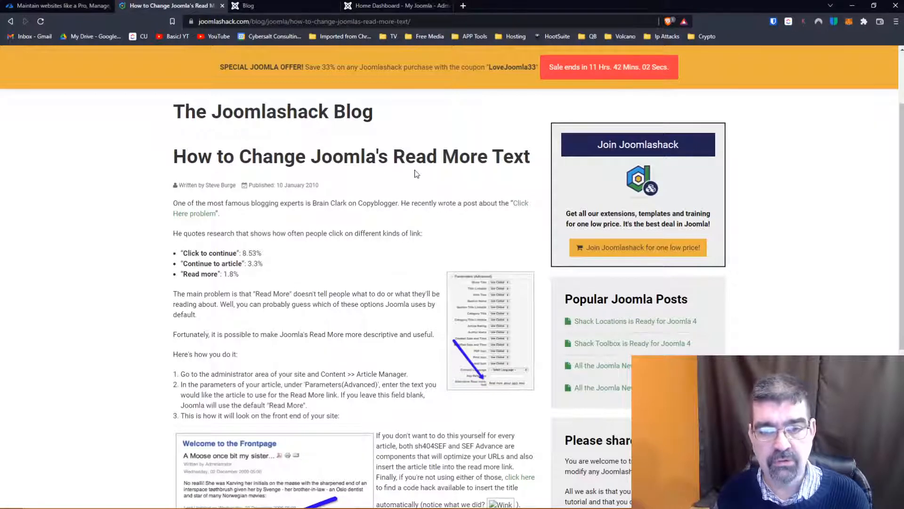
{"action": "left_click", "coordinate": [424, 22]}
{"action": "right_click", "coordinate": [424, 24]}
{"action": "left_click", "coordinate": [449, 76]}
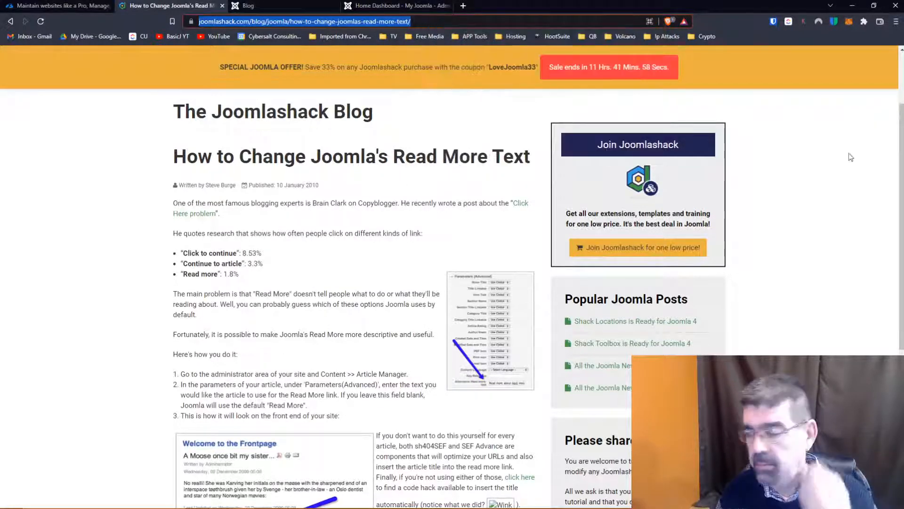
{"action": "key", "text": "alt+Tab"}
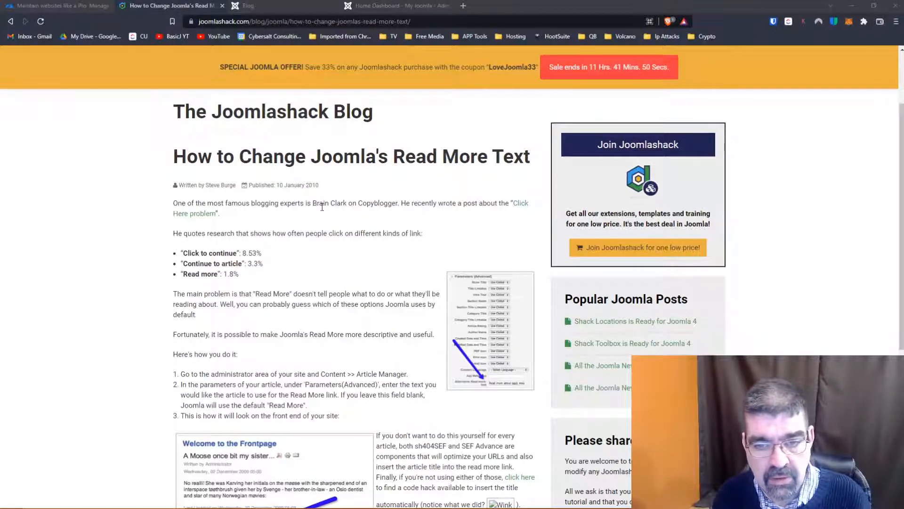
- Open the linked "Click Here problem" article on Copyblogger and copy its web address
{"action": "left_click", "coordinate": [183, 216]}
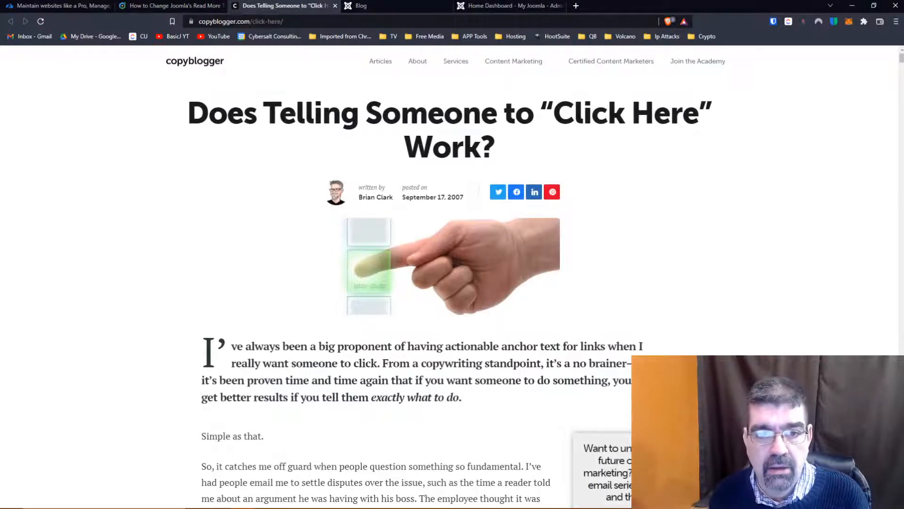
{"action": "left_click", "coordinate": [305, 22]}
{"action": "right_click", "coordinate": [304, 23]}
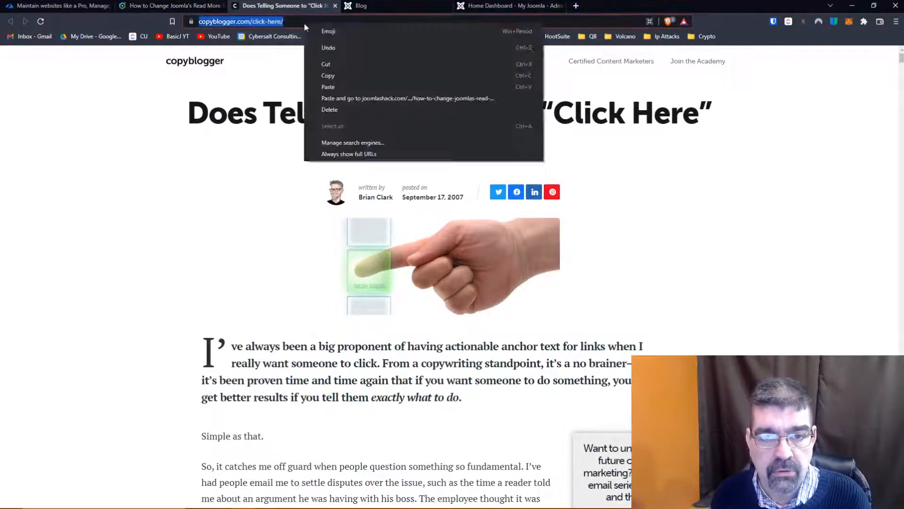
{"action": "left_click", "coordinate": [329, 76]}
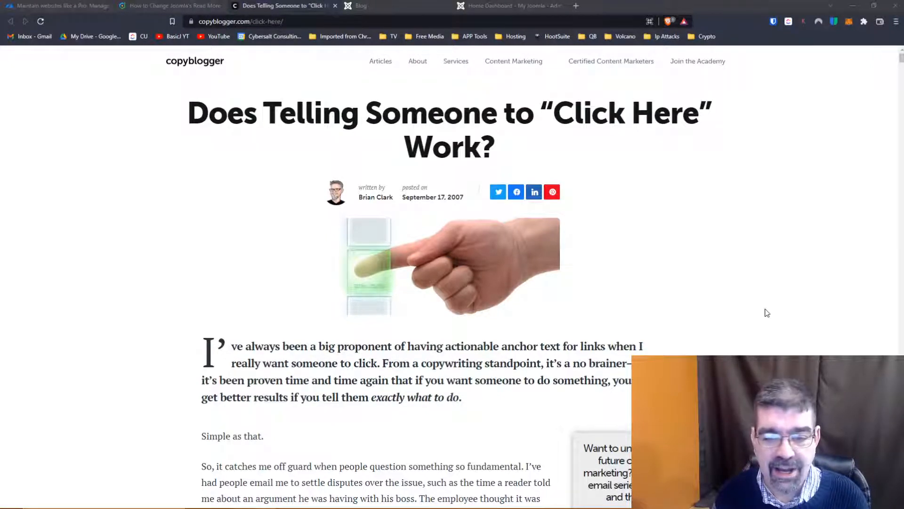
- Read through the Copyblogger article down to the click-through results for the different link wordings
{"action": "scroll", "coordinate": [610, 266], "scroll_direction": "down", "scroll_amount": 3}
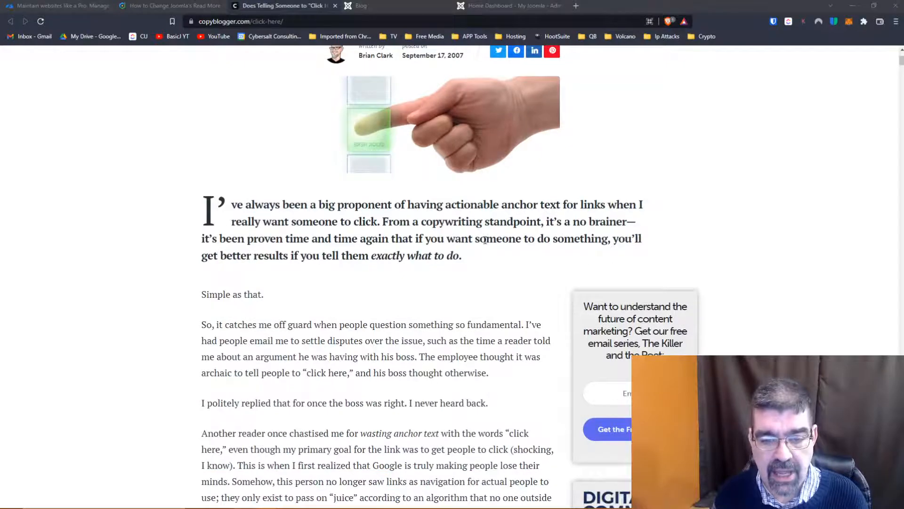
{"action": "scroll", "coordinate": [484, 240], "scroll_direction": "down", "scroll_amount": 1}
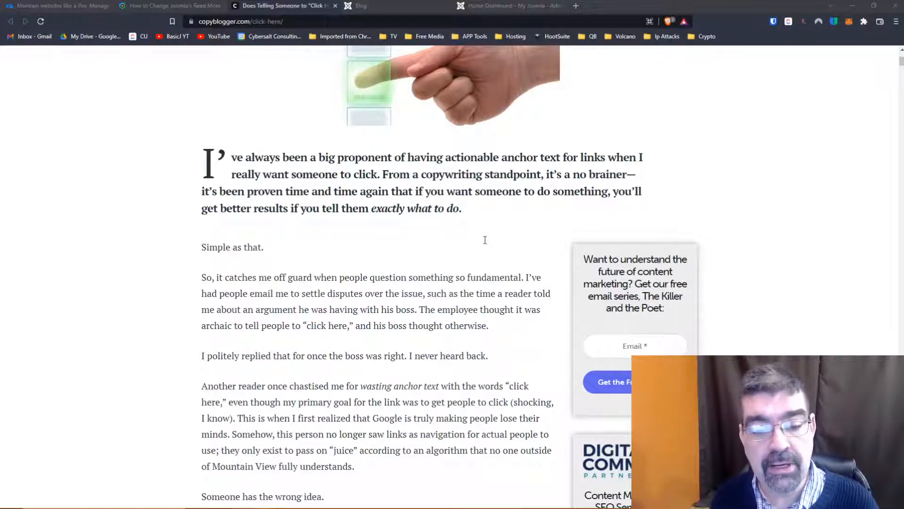
{"action": "scroll", "coordinate": [485, 240], "scroll_direction": "down", "scroll_amount": 1}
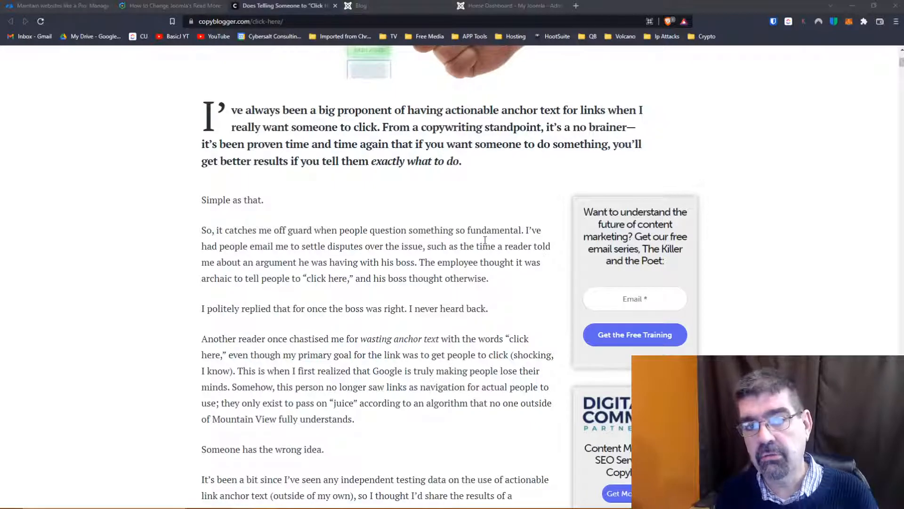
{"action": "scroll", "coordinate": [485, 240], "scroll_direction": "down", "scroll_amount": 3}
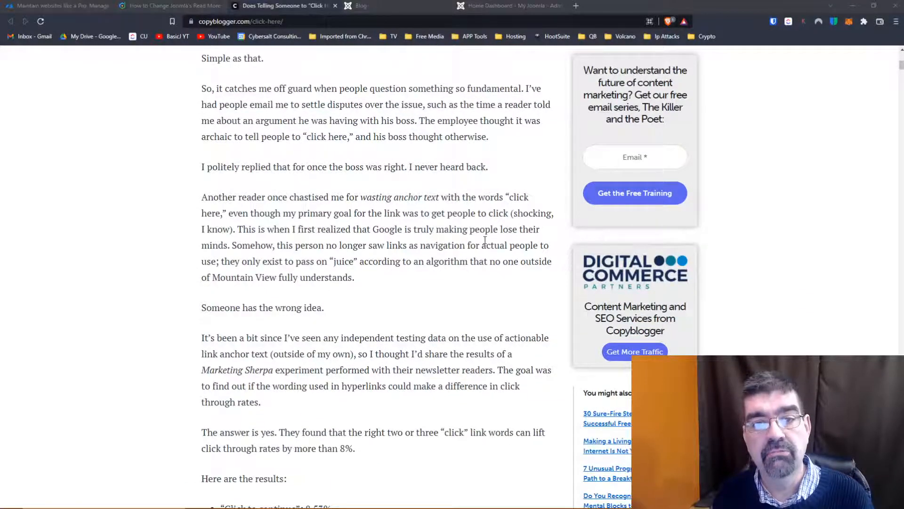
{"action": "scroll", "coordinate": [485, 240], "scroll_direction": "down", "scroll_amount": 6}
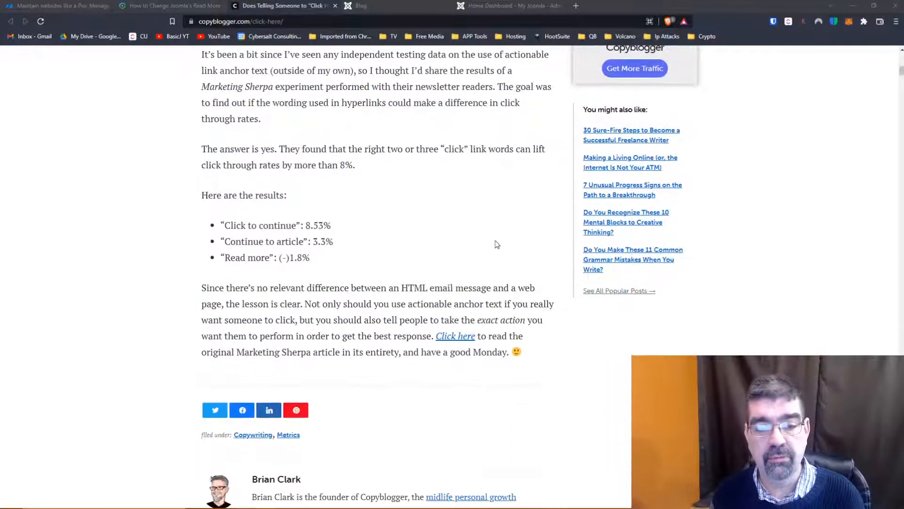
{"action": "scroll", "coordinate": [447, 196], "scroll_direction": "down", "scroll_amount": 1}
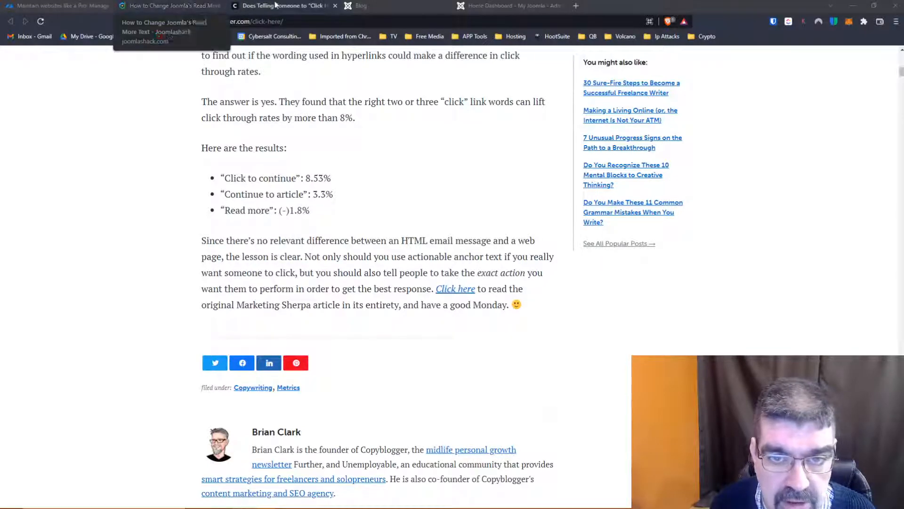
- Log in to the Joomla administrator with the site's saved username and password, and agree to send Joomla statistics
{"action": "left_click", "coordinate": [359, 5]}
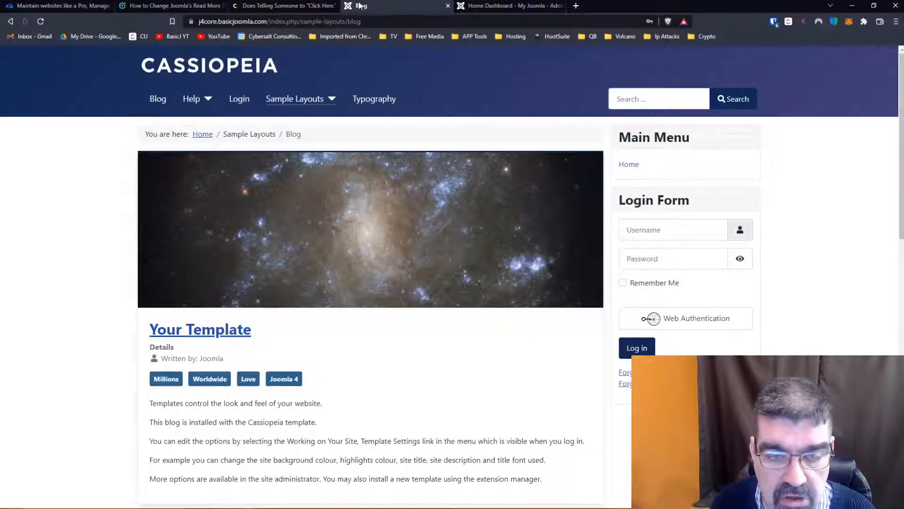
{"action": "left_click", "coordinate": [477, 8]}
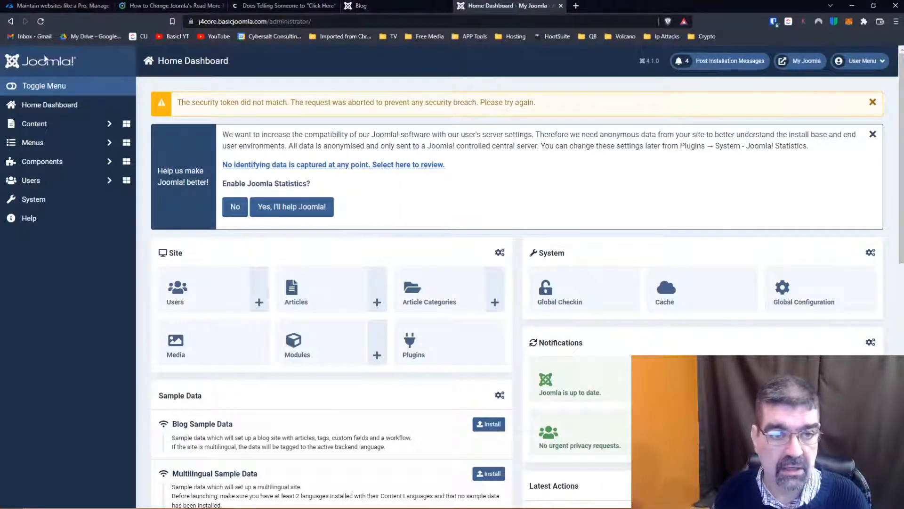
{"action": "left_click", "coordinate": [36, 104]}
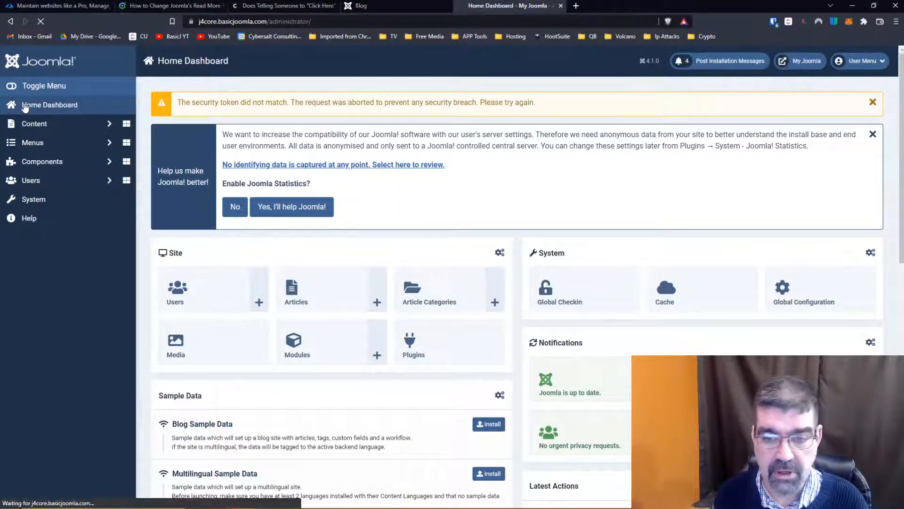
{"action": "left_click", "coordinate": [579, 254]}
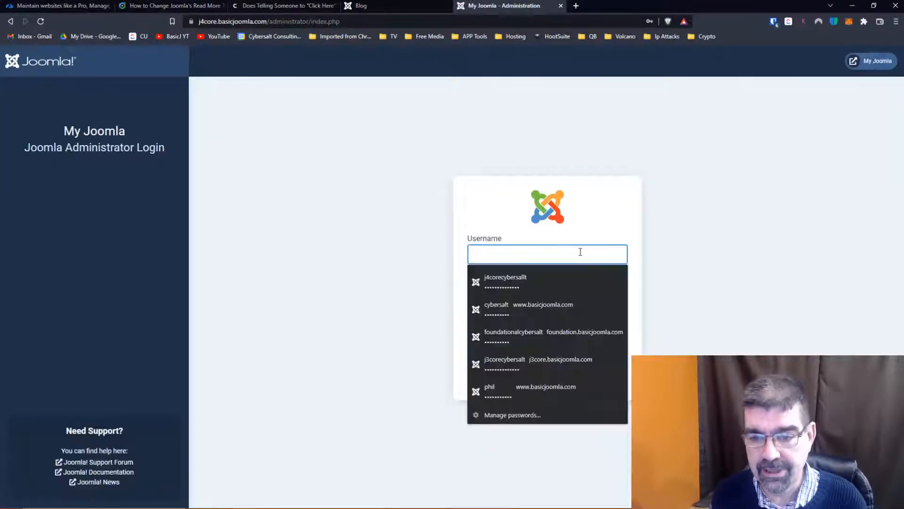
{"action": "left_click", "coordinate": [561, 279]}
{"action": "left_click", "coordinate": [551, 356]}
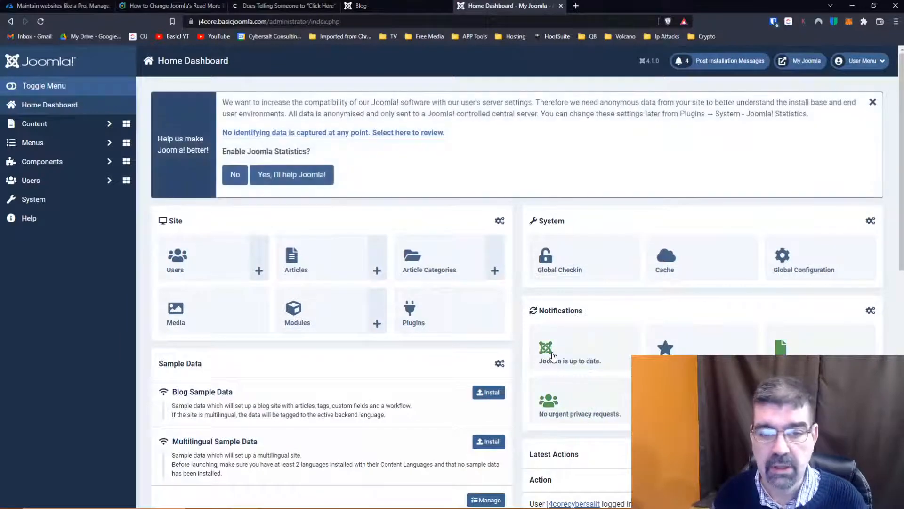
{"action": "left_click", "coordinate": [295, 181]}
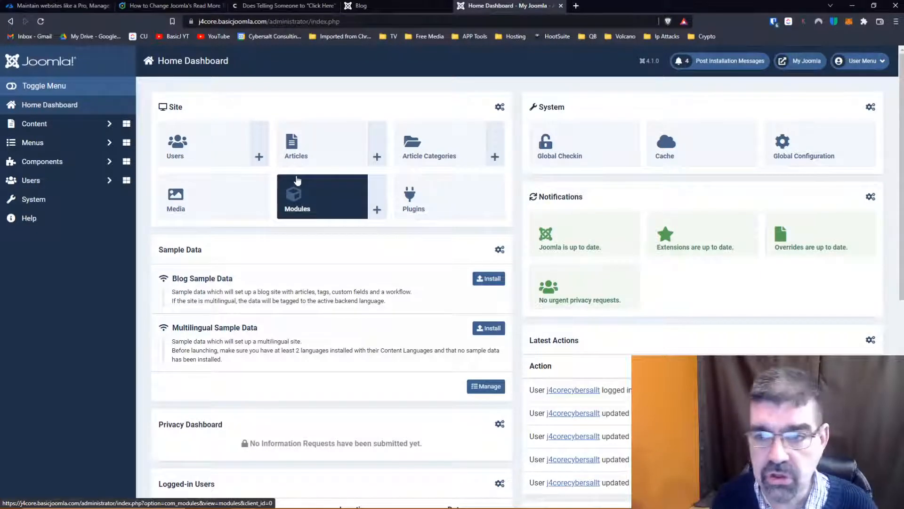
- Place the administrator tab ahead of the site tab and examine the Read more buttons on the site's home page
{"action": "left_click_drag", "start_coordinate": [404, 4], "coordinate": [459, 4]}
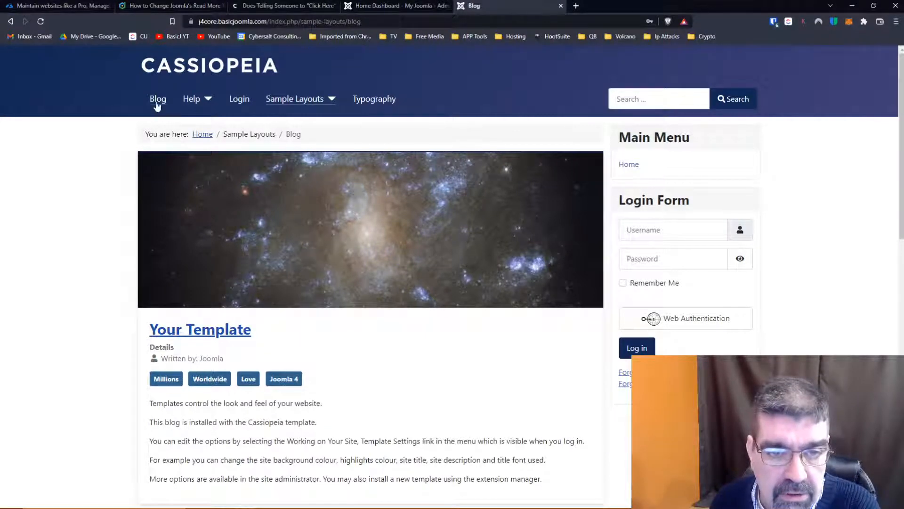
{"action": "left_click", "coordinate": [170, 66]}
{"action": "scroll", "coordinate": [394, 174], "scroll_direction": "down", "scroll_amount": 5}
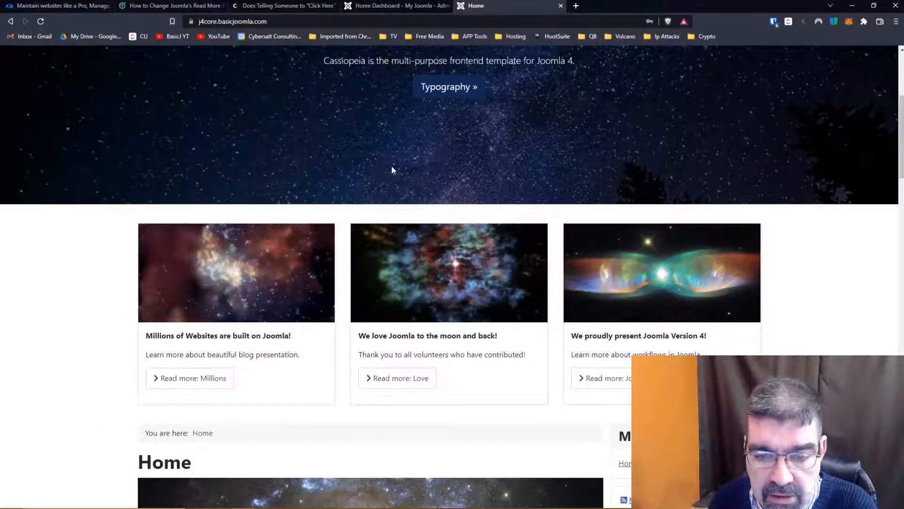
{"action": "scroll", "coordinate": [394, 168], "scroll_direction": "down", "scroll_amount": 2}
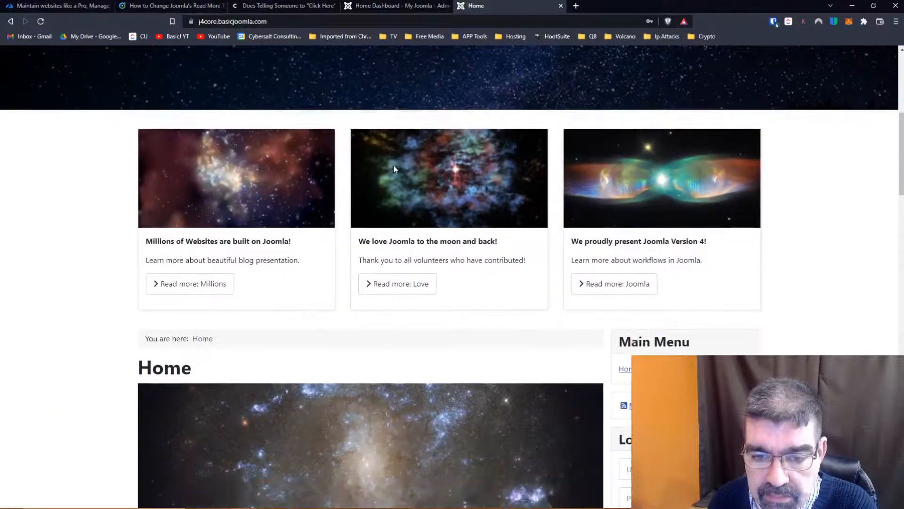
{"action": "scroll", "coordinate": [167, 97], "scroll_direction": "up", "scroll_amount": 4}
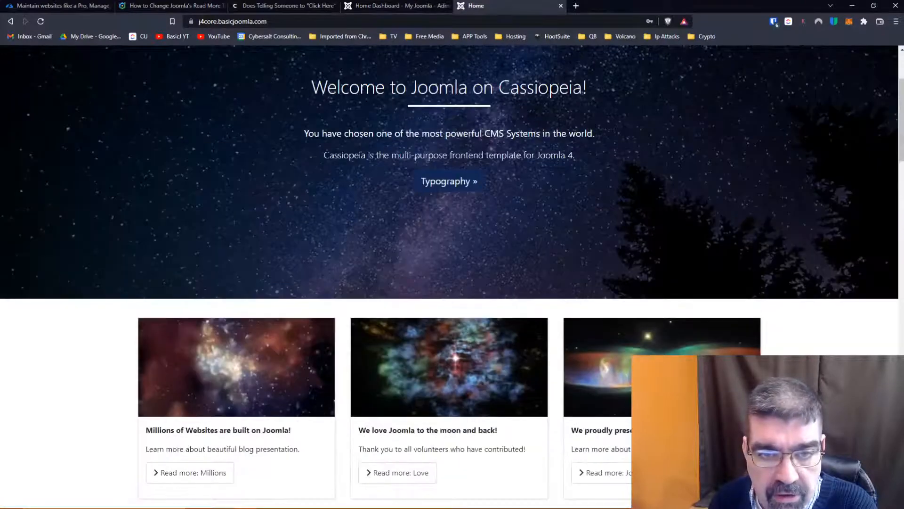
{"action": "scroll", "coordinate": [397, 198], "scroll_direction": "down", "scroll_amount": 2}
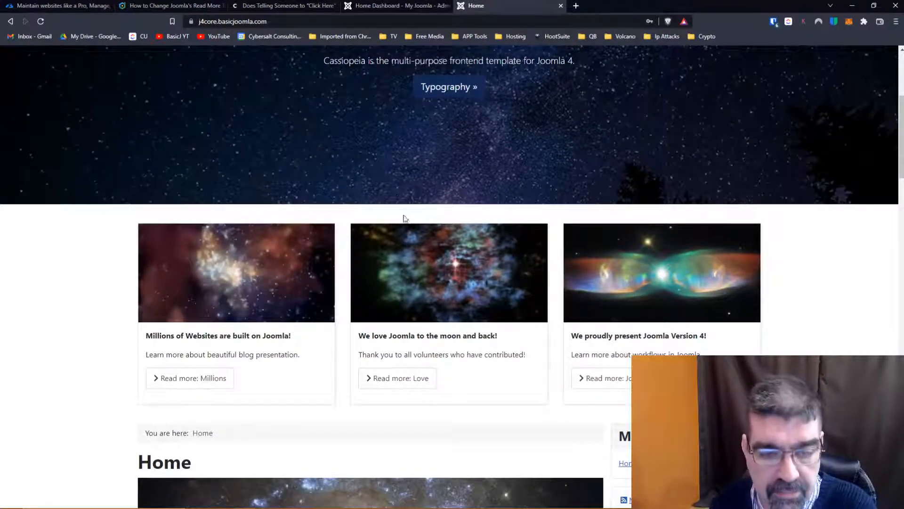
{"action": "scroll", "coordinate": [367, 185], "scroll_direction": "down", "scroll_amount": 1}
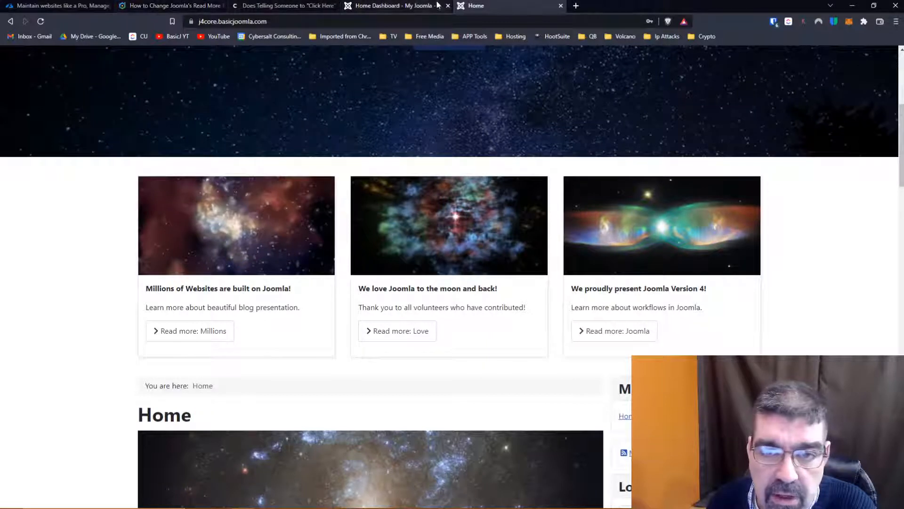
- Search the administrator's article list for "mill" and open the Millions article for editing
{"action": "left_click", "coordinate": [403, 8]}
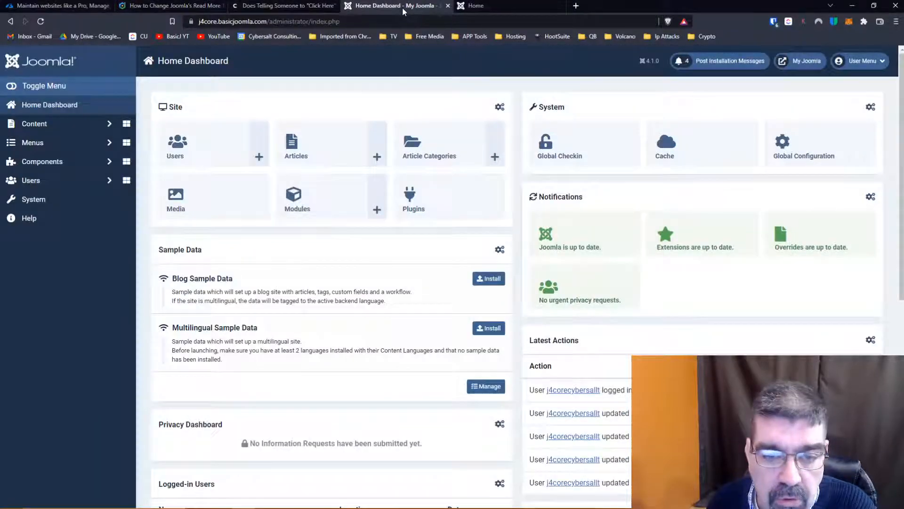
{"action": "left_click", "coordinate": [39, 123]}
{"action": "left_click", "coordinate": [40, 143]}
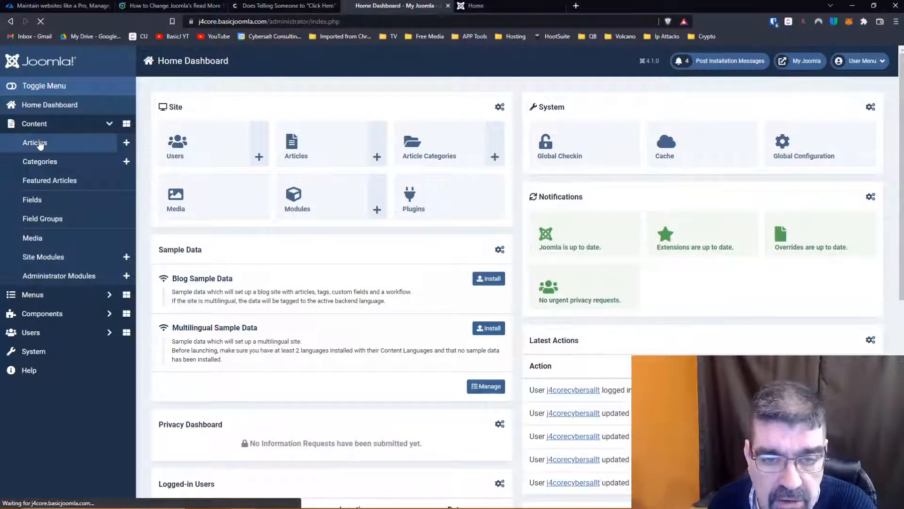
{"action": "left_click", "coordinate": [480, 133]}
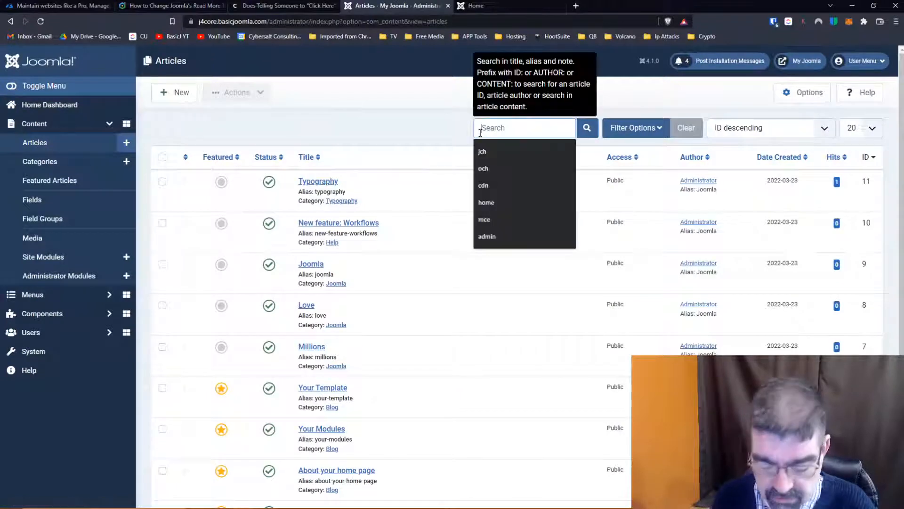
{"action": "type", "text": "mill"}
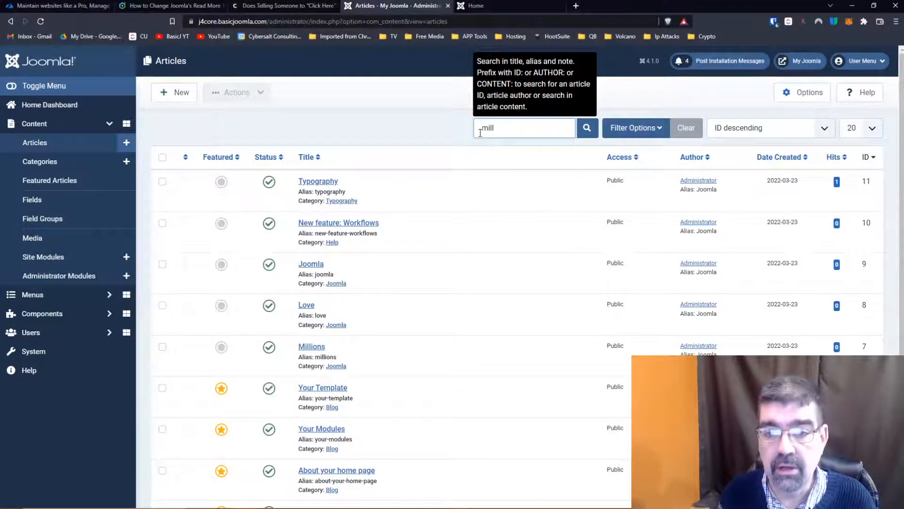
{"action": "key", "text": "Return"}
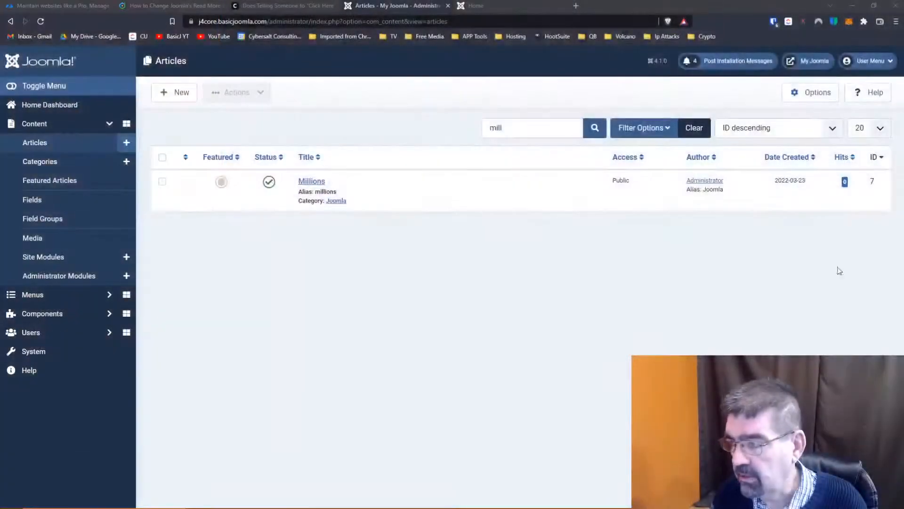
{"action": "left_click", "coordinate": [321, 182]}
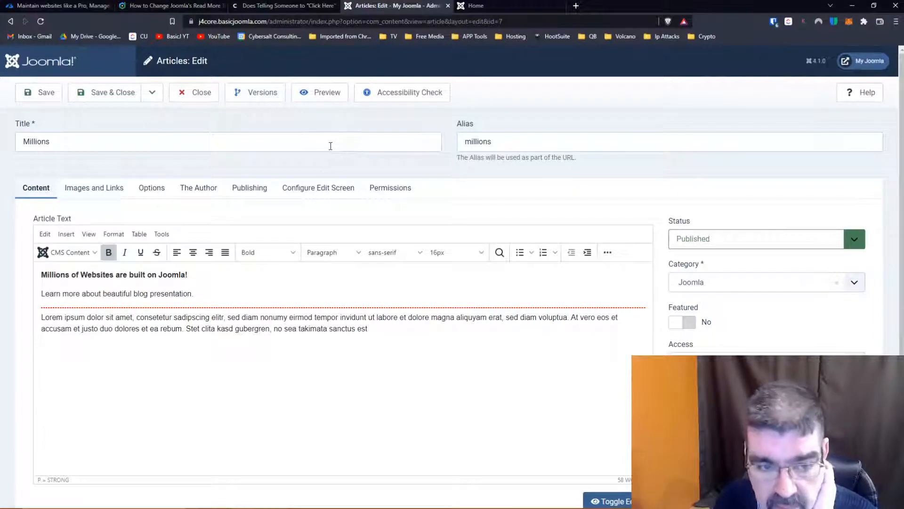
- Set the Millions article's Read More Text option to "Read A Lot More!" and save the article
{"action": "left_click", "coordinate": [161, 189]}
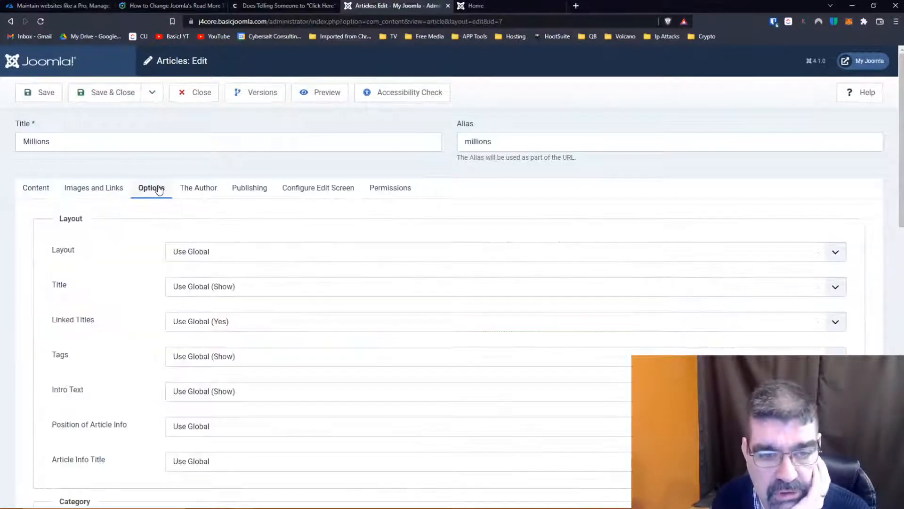
{"action": "scroll", "coordinate": [124, 257], "scroll_direction": "down", "scroll_amount": 4}
{"action": "scroll", "coordinate": [123, 259], "scroll_direction": "down", "scroll_amount": 9}
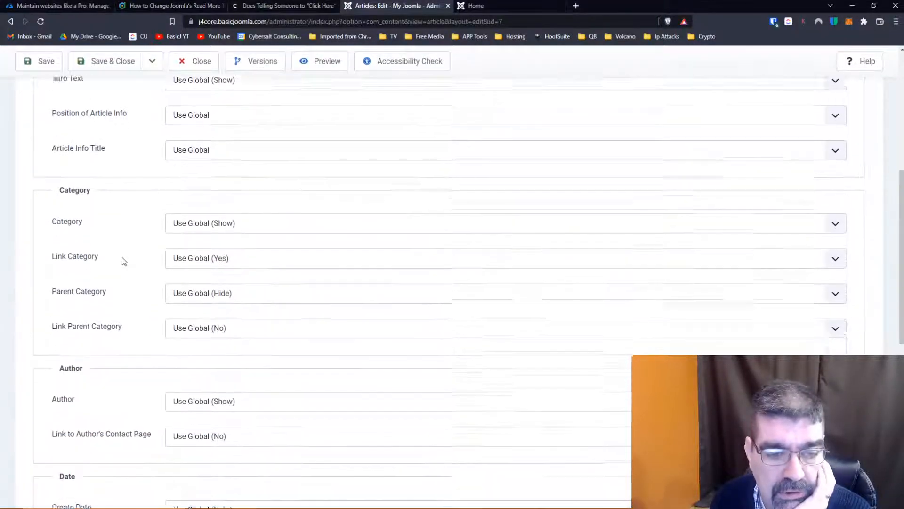
{"action": "scroll", "coordinate": [122, 259], "scroll_direction": "down", "scroll_amount": 2}
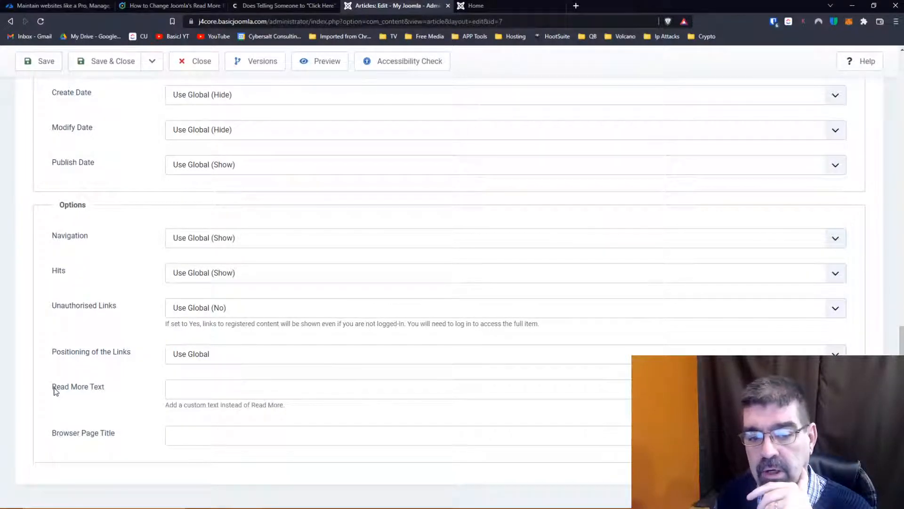
{"action": "left_click", "coordinate": [183, 391]}
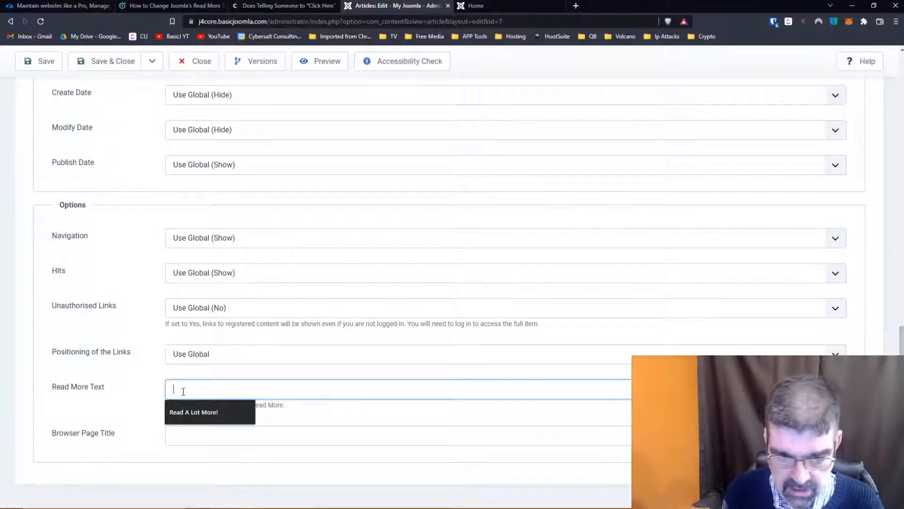
{"action": "left_click", "coordinate": [190, 413]}
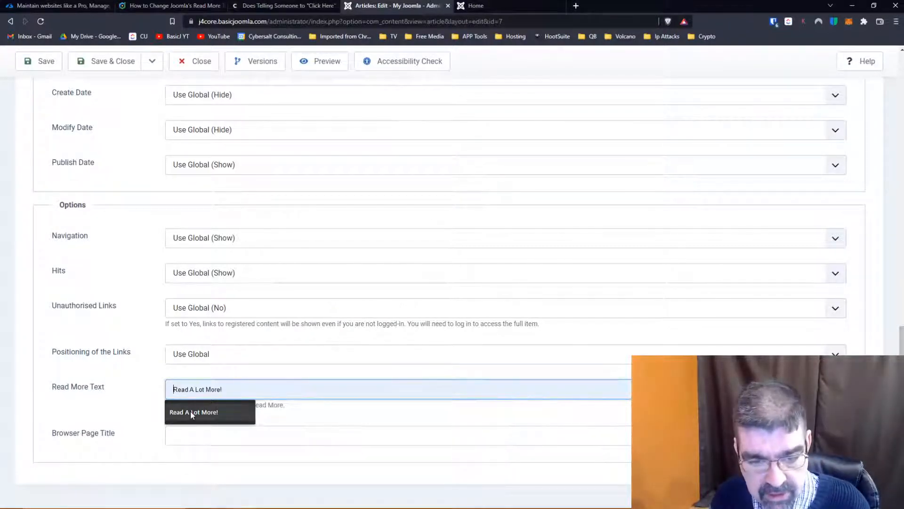
{"action": "left_click", "coordinate": [191, 412]}
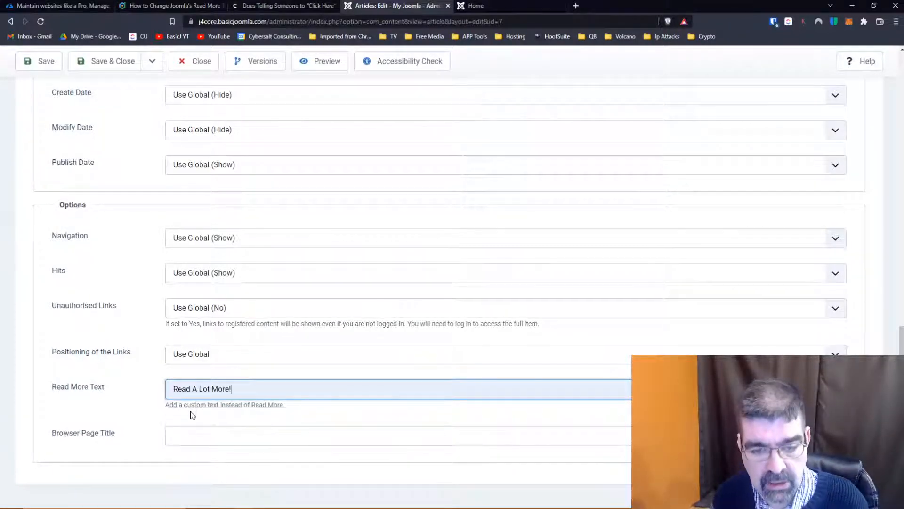
{"action": "left_click", "coordinate": [40, 66]}
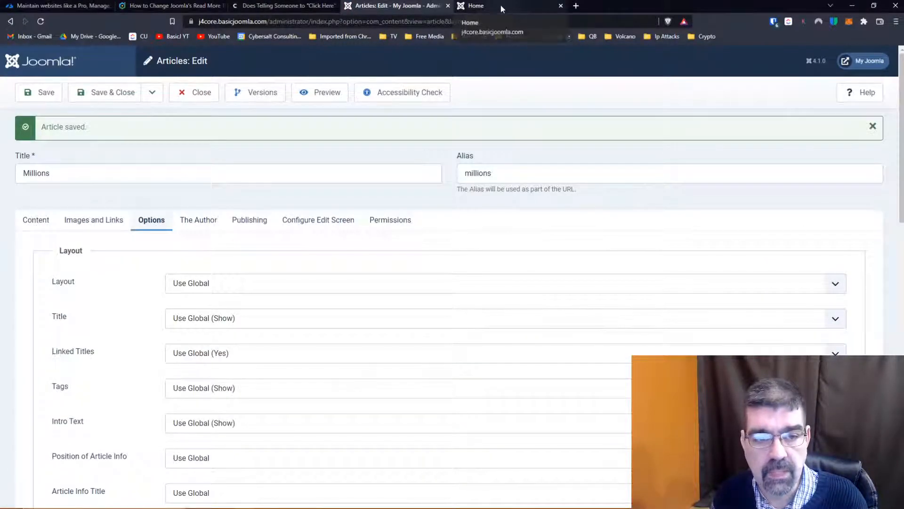
- Reload the site's home page to check the Millions link wording, and return to the article's Read More Text option
{"action": "left_click", "coordinate": [501, 5]}
{"action": "left_click", "coordinate": [42, 21]}
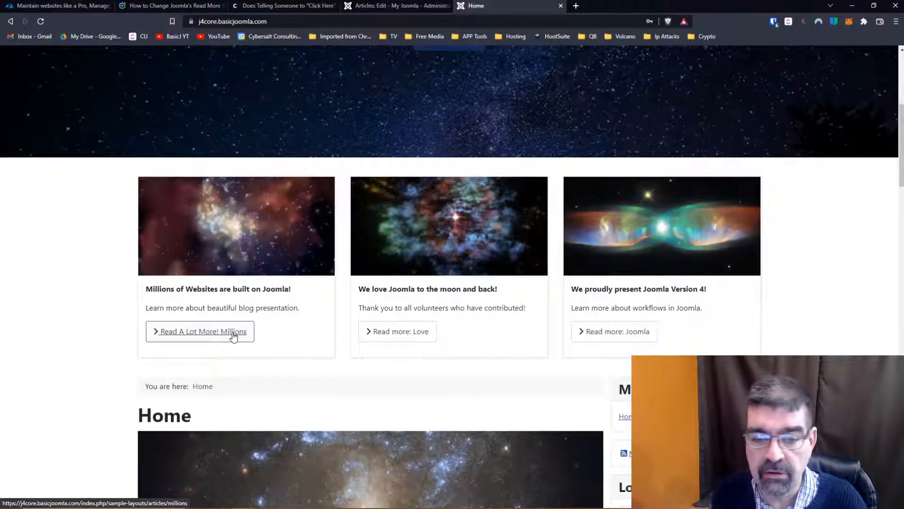
{"action": "left_click", "coordinate": [365, 7]}
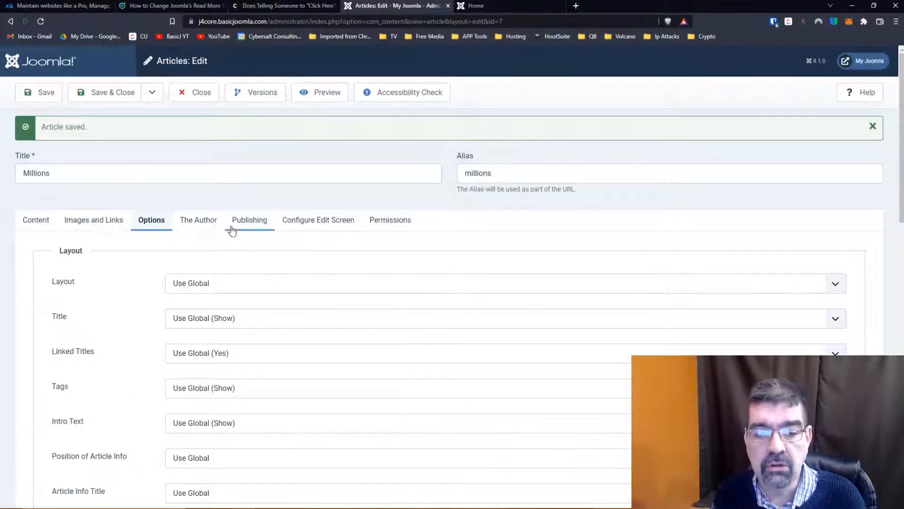
{"action": "scroll", "coordinate": [228, 228], "scroll_direction": "down", "scroll_amount": 10}
{"action": "scroll", "coordinate": [230, 230], "scroll_direction": "down", "scroll_amount": 7}
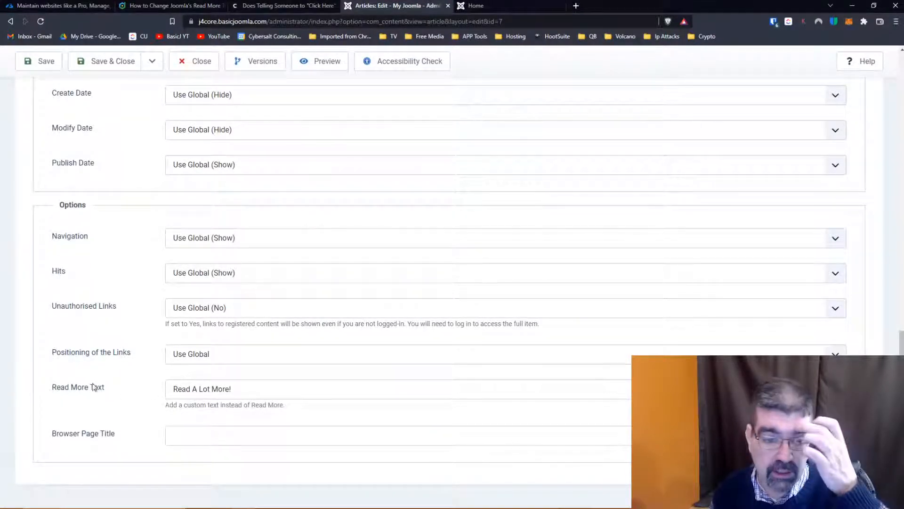
- Review the Millions article's display options from Layout down to Browser Page Title, and return to its article text
{"action": "scroll", "coordinate": [318, 377], "scroll_direction": "up", "scroll_amount": 16}
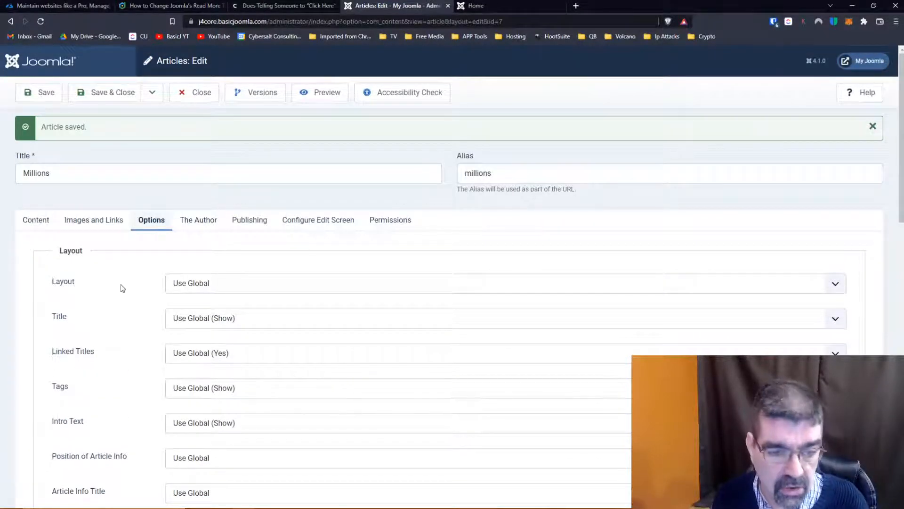
{"action": "scroll", "coordinate": [122, 288], "scroll_direction": "down", "scroll_amount": 5}
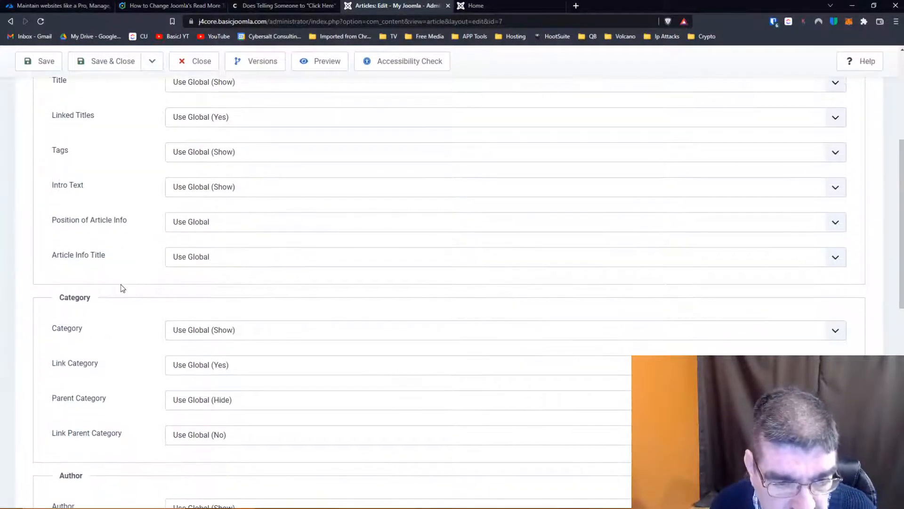
{"action": "scroll", "coordinate": [121, 286], "scroll_direction": "down", "scroll_amount": 8}
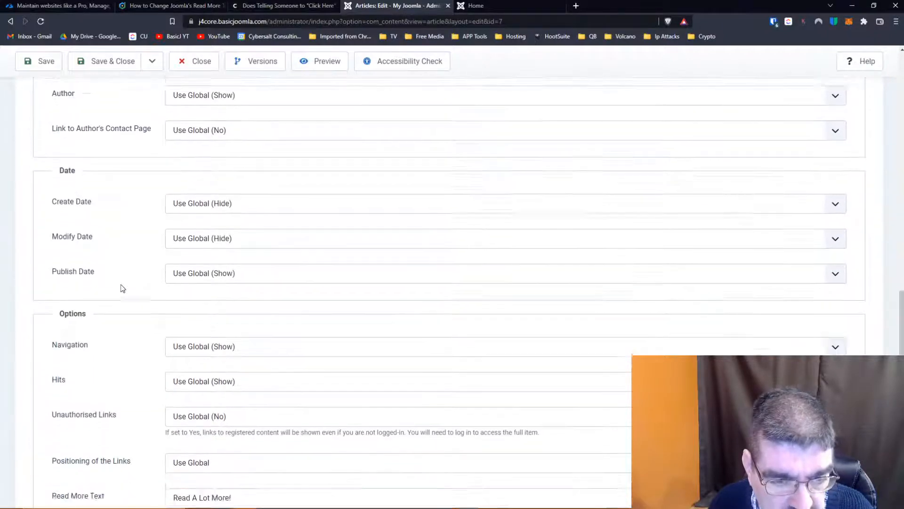
{"action": "scroll", "coordinate": [122, 288], "scroll_direction": "down", "scroll_amount": 2}
{"action": "scroll", "coordinate": [122, 288], "scroll_direction": "down", "scroll_amount": 1}
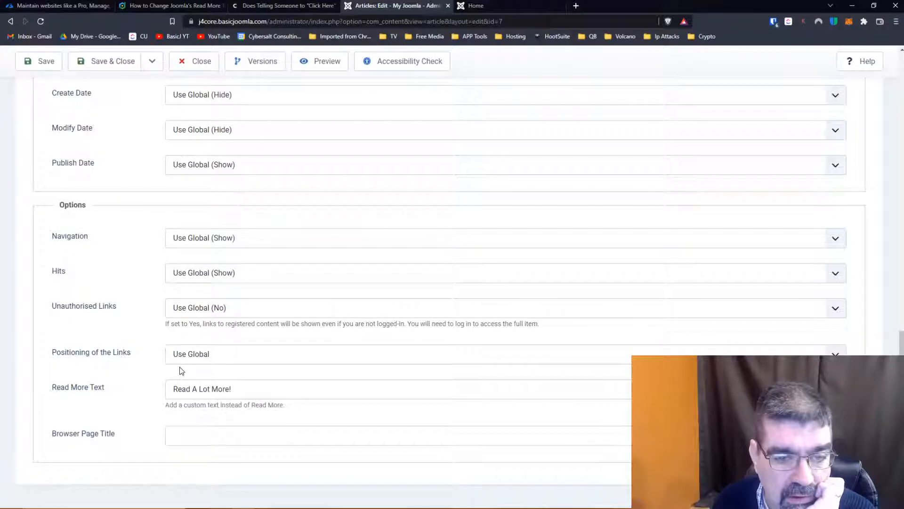
{"action": "scroll", "coordinate": [183, 366], "scroll_direction": "up", "scroll_amount": 5}
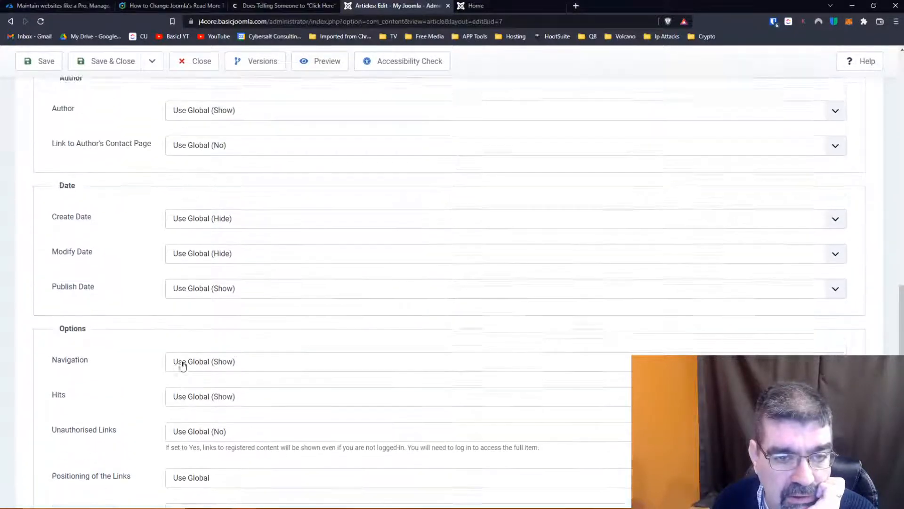
{"action": "scroll", "coordinate": [183, 366], "scroll_direction": "up", "scroll_amount": 7}
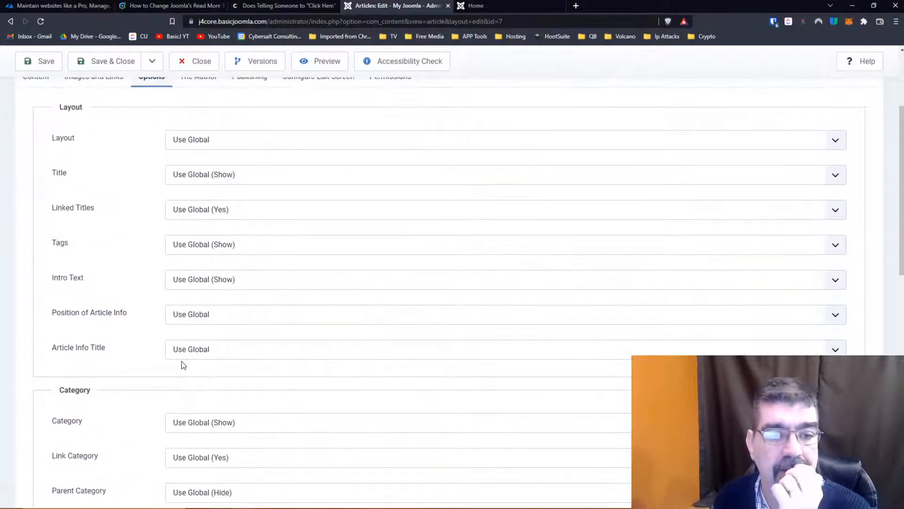
{"action": "scroll", "coordinate": [183, 366], "scroll_direction": "up", "scroll_amount": 3}
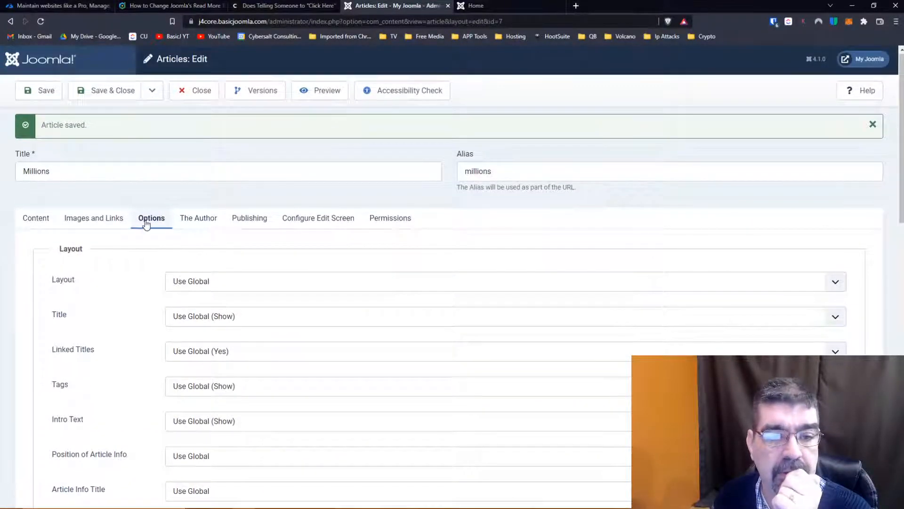
{"action": "left_click", "coordinate": [37, 222]}
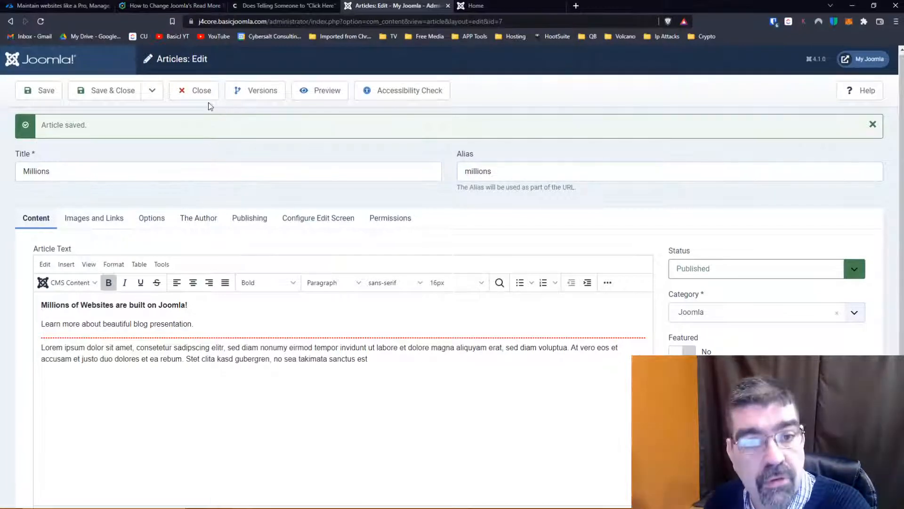
- Close the Millions article and open the system's Language Overrides list
{"action": "left_click", "coordinate": [195, 90]}
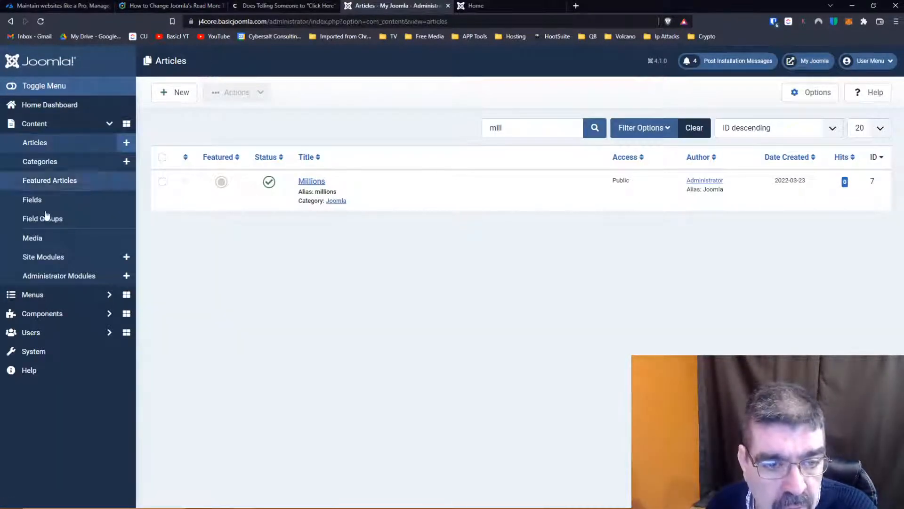
{"action": "left_click", "coordinate": [38, 351]}
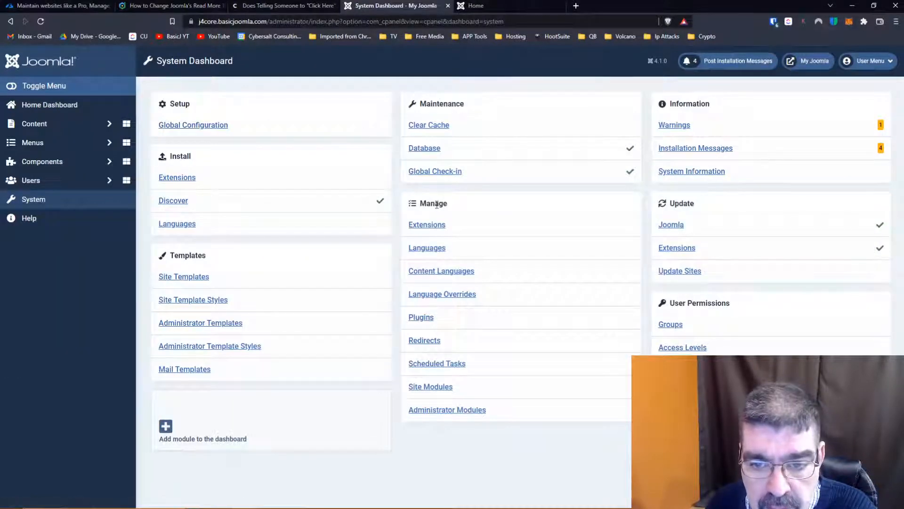
{"action": "left_click", "coordinate": [434, 295]}
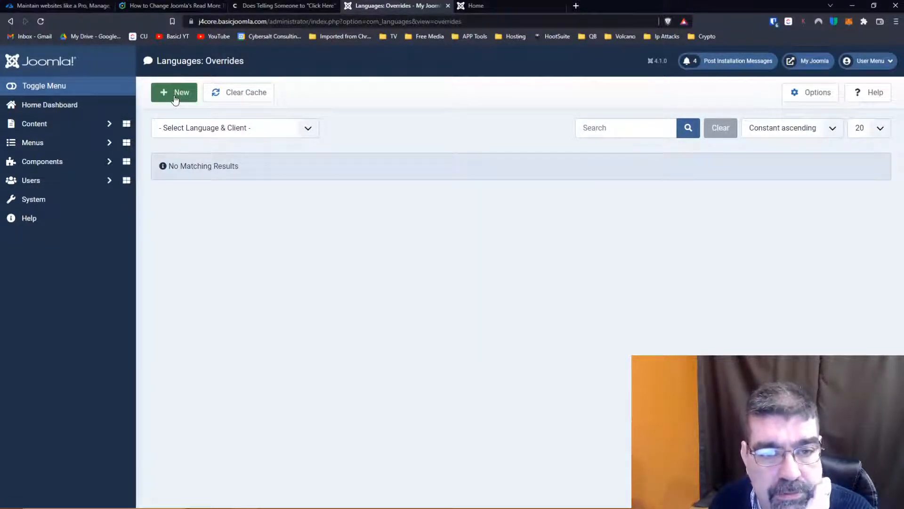
- Try to create a language override without choosing a language and client
{"action": "left_click", "coordinate": [186, 126]}
{"action": "left_click", "coordinate": [186, 126]}
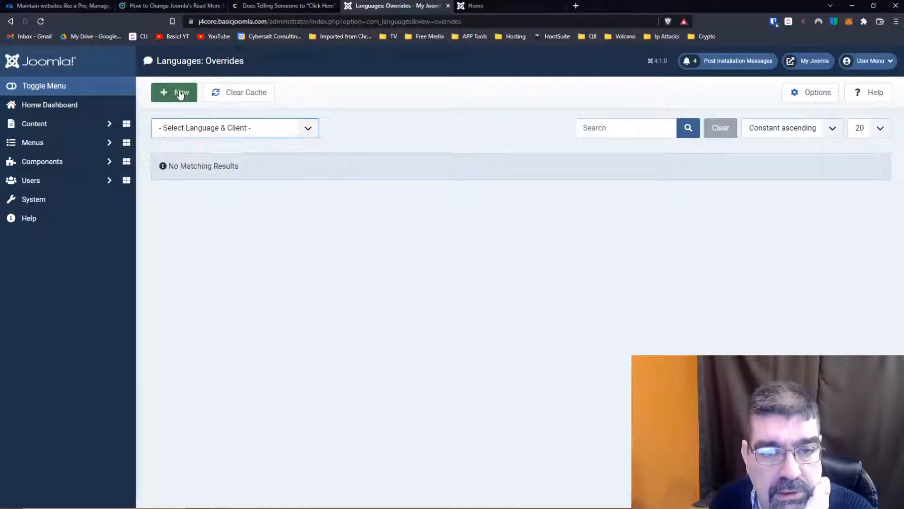
{"action": "left_click", "coordinate": [179, 134]}
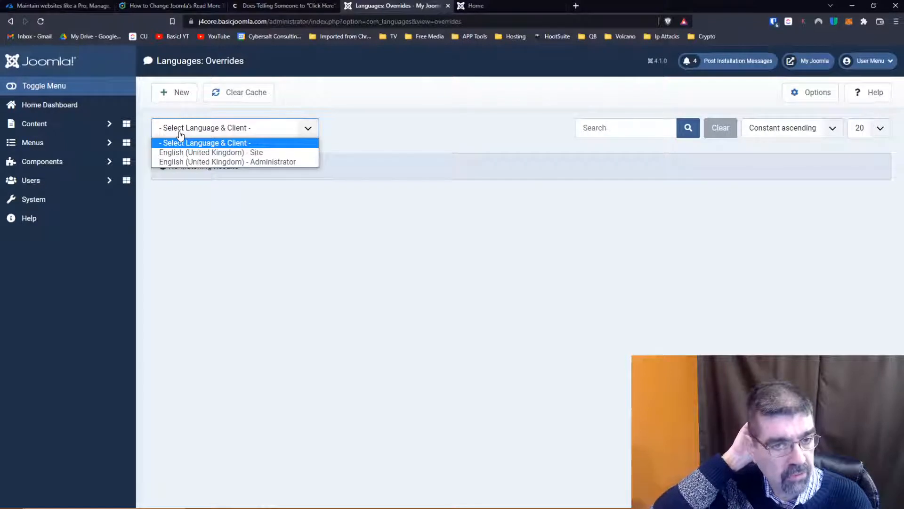
{"action": "left_click", "coordinate": [173, 92]}
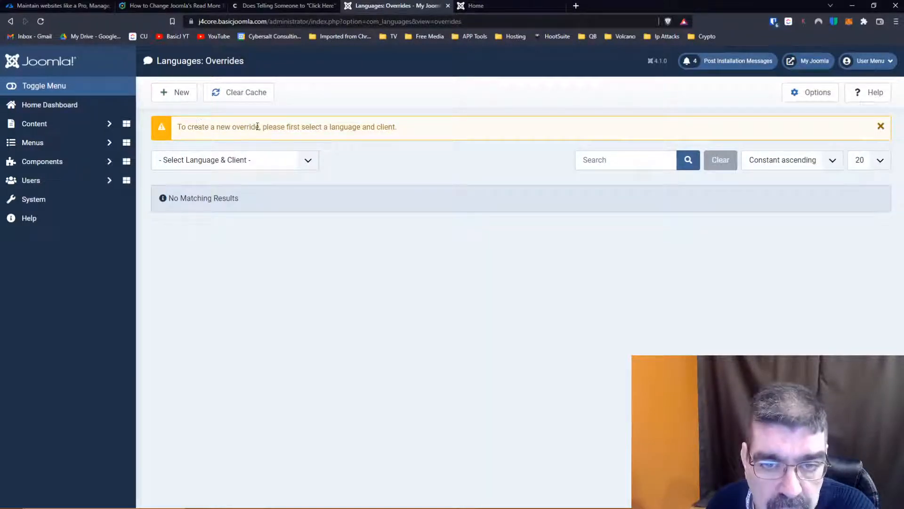
- Choose English (United Kingdom) - Site as the language and client, and start a new override
{"action": "left_click", "coordinate": [309, 160]}
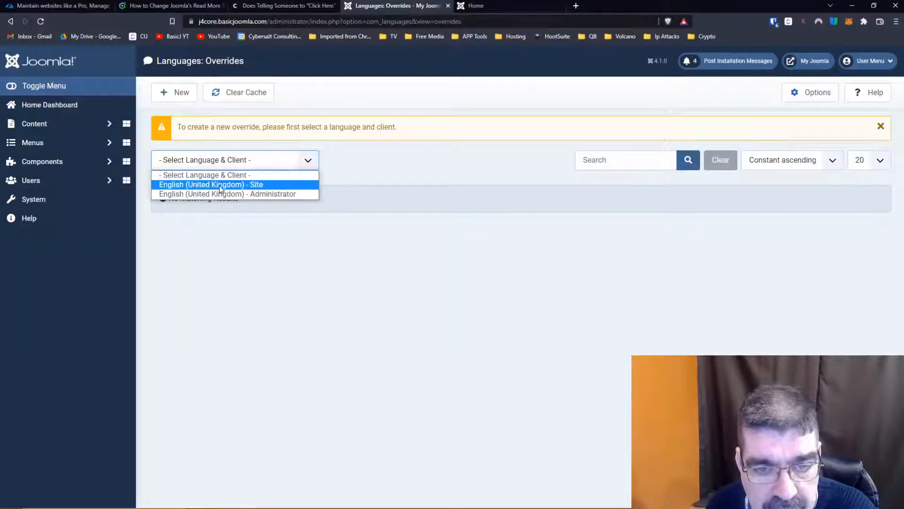
{"action": "left_click", "coordinate": [264, 186]}
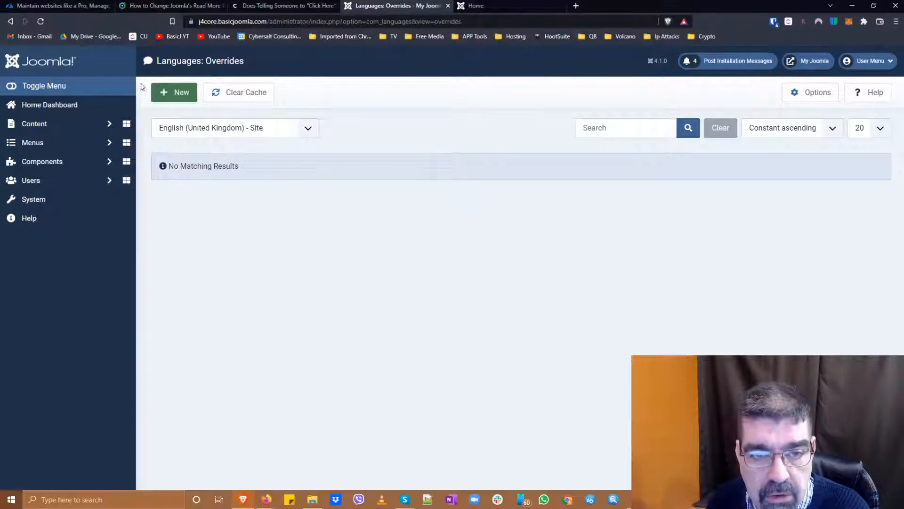
{"action": "left_click", "coordinate": [174, 95]}
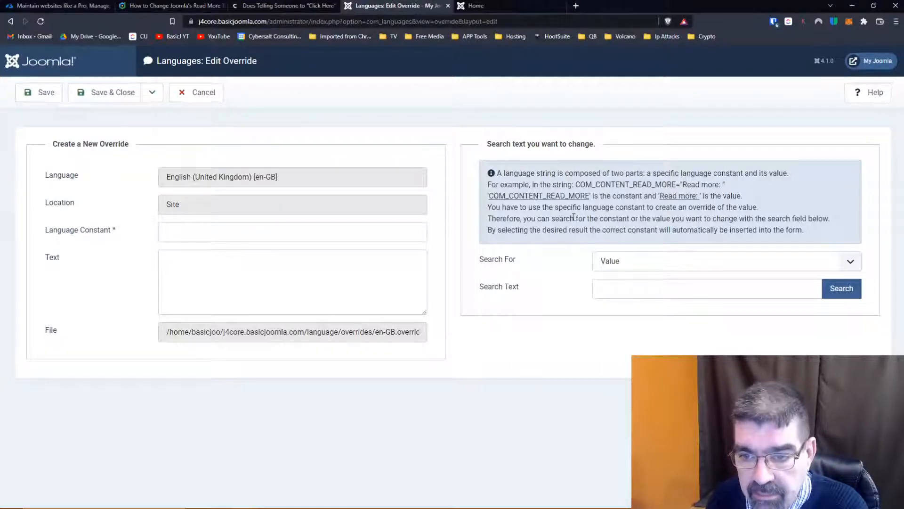
- Search the language strings by value for "read", load further matches and look through the constants
{"action": "left_click", "coordinate": [641, 263]}
{"action": "left_click", "coordinate": [535, 214]}
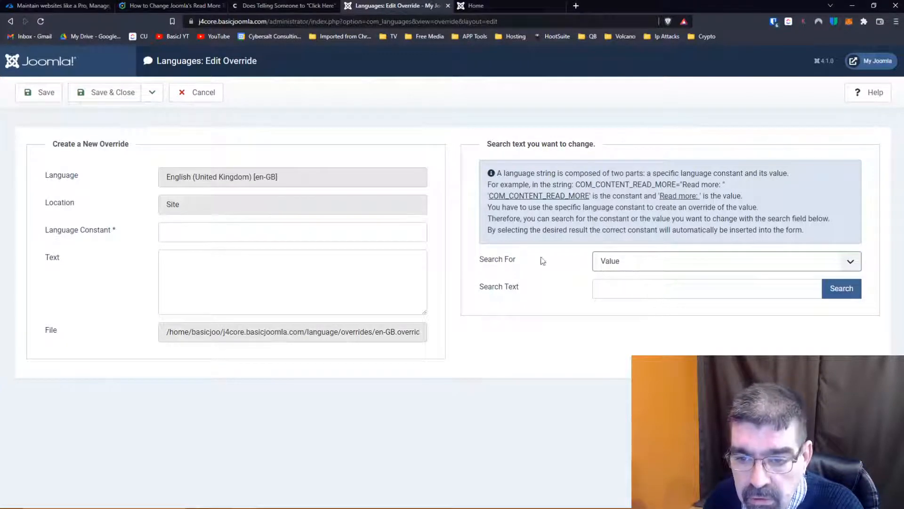
{"action": "left_click", "coordinate": [632, 288]}
{"action": "type", "text": "read"}
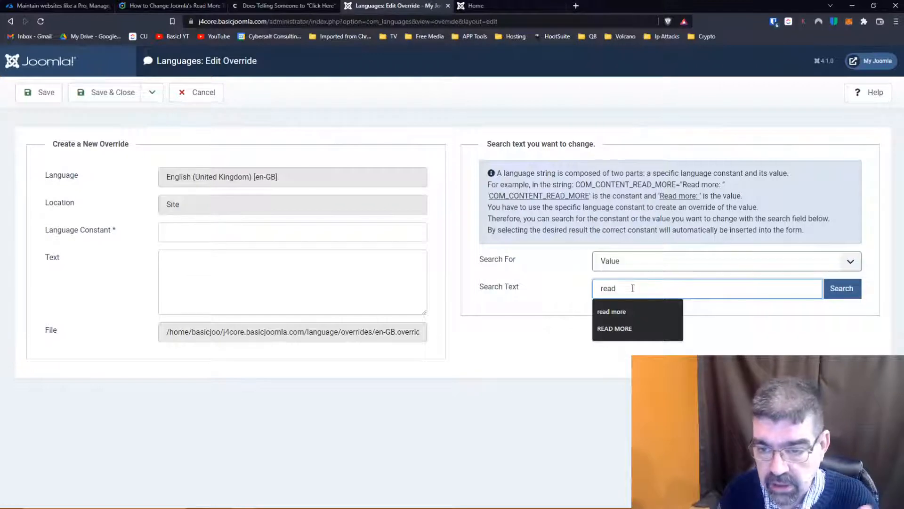
{"action": "key", "text": "Return"}
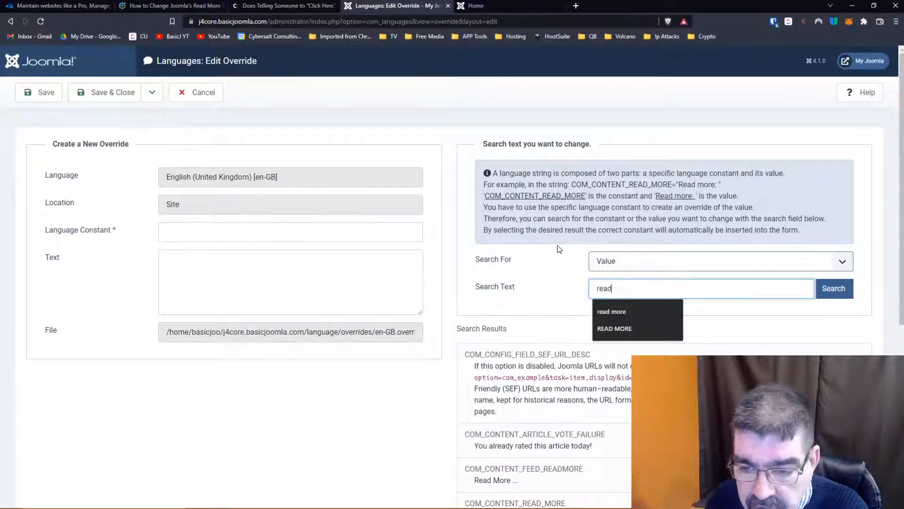
{"action": "scroll", "coordinate": [560, 248], "scroll_direction": "down", "scroll_amount": 2}
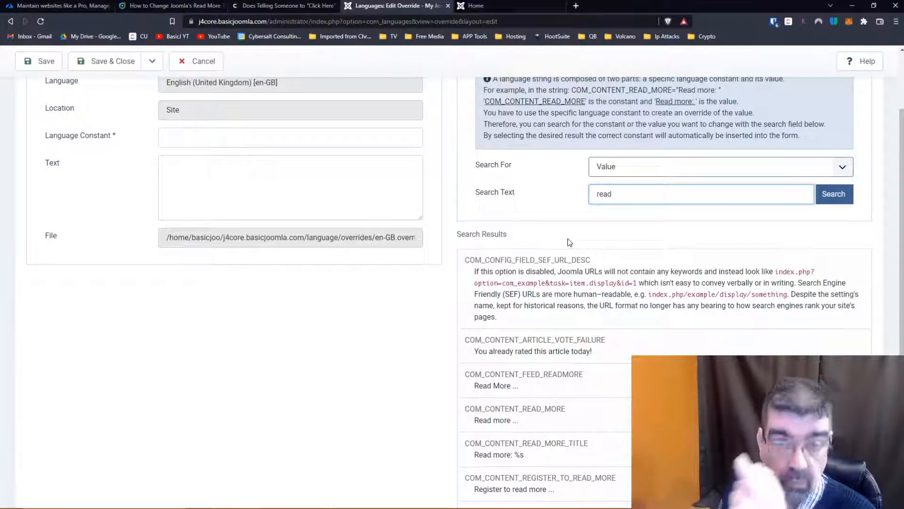
{"action": "scroll", "coordinate": [571, 254], "scroll_direction": "down", "scroll_amount": 3}
{"action": "scroll", "coordinate": [578, 297], "scroll_direction": "down", "scroll_amount": 1}
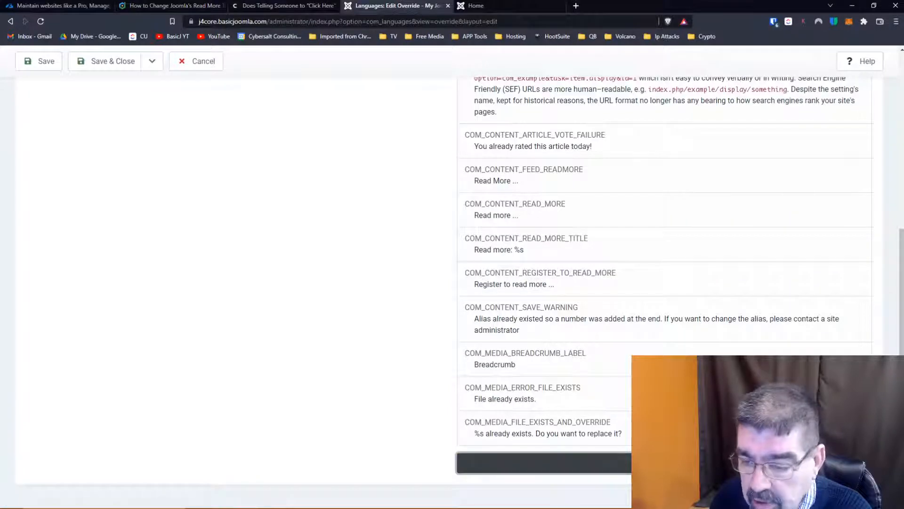
{"action": "scroll", "coordinate": [571, 315], "scroll_direction": "down", "scroll_amount": 7}
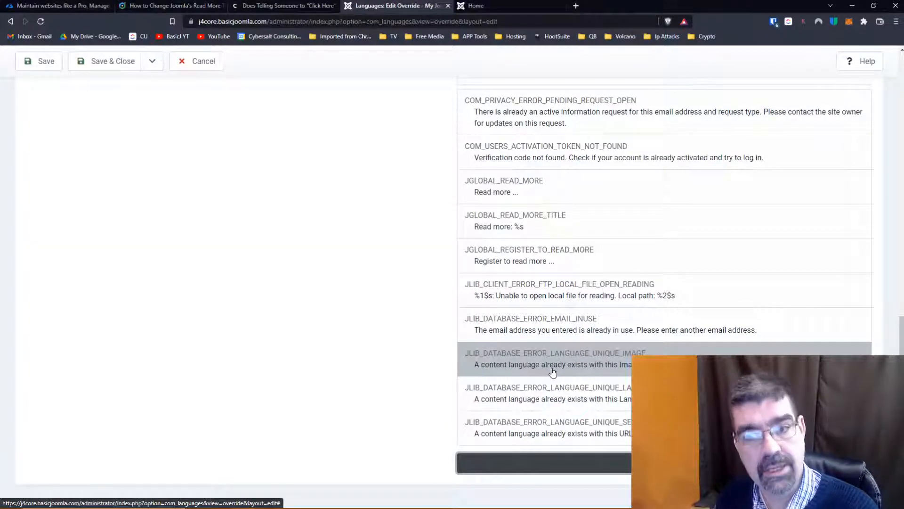
{"action": "scroll", "coordinate": [552, 371], "scroll_direction": "up", "scroll_amount": 10}
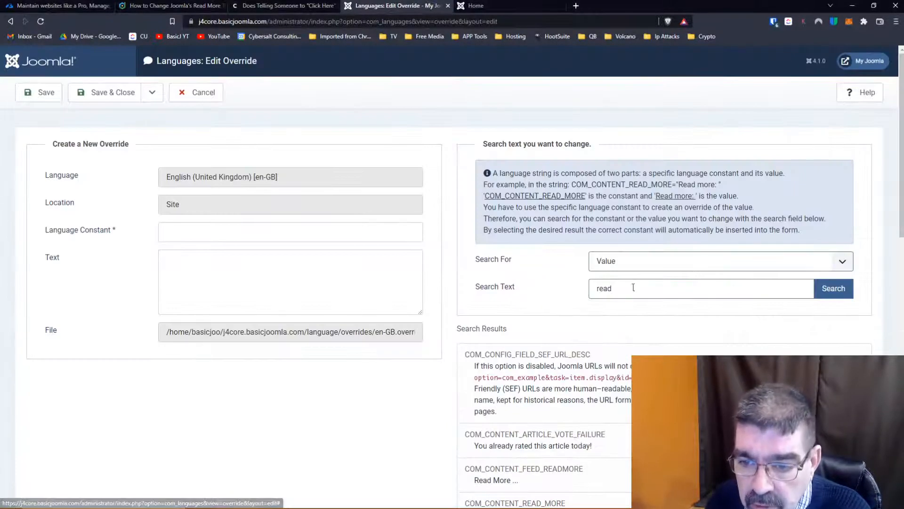
- Search the language strings by value for "read more" and look through the matching constants
{"action": "left_click", "coordinate": [634, 288]}
{"action": "type", "text": "more"}
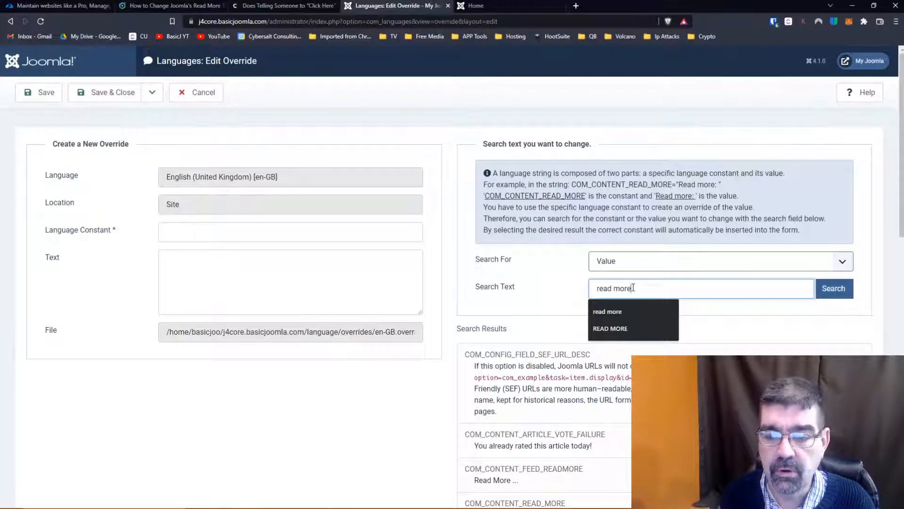
{"action": "key", "text": "Return"}
{"action": "scroll", "coordinate": [516, 274], "scroll_direction": "down", "scroll_amount": 5}
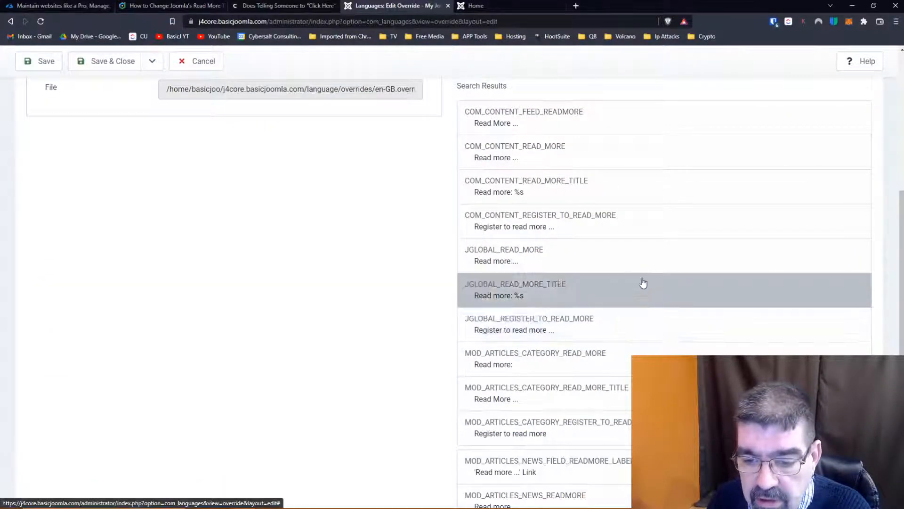
{"action": "scroll", "coordinate": [646, 295], "scroll_direction": "down", "scroll_amount": 2}
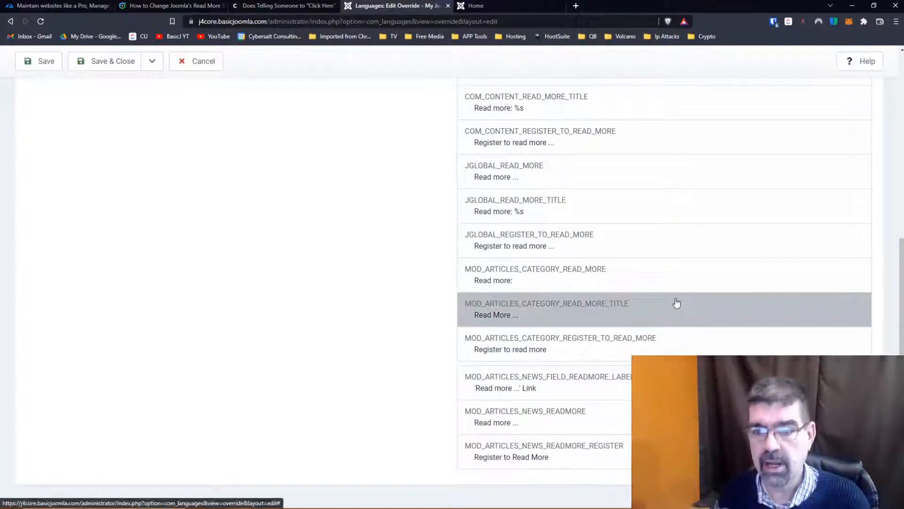
{"action": "scroll", "coordinate": [676, 303], "scroll_direction": "up", "scroll_amount": 5}
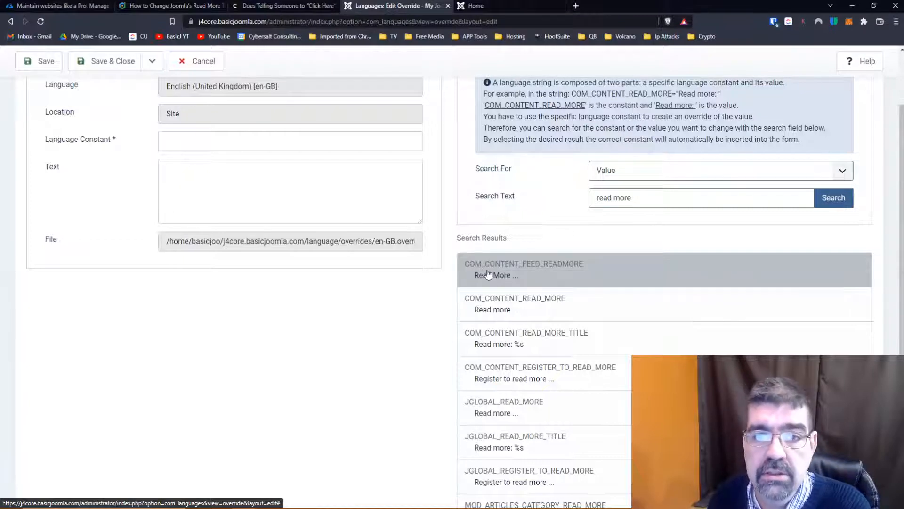
- Duplicate the override page in the browser and cancel the new override in the copy
{"action": "right_click", "coordinate": [421, 5]}
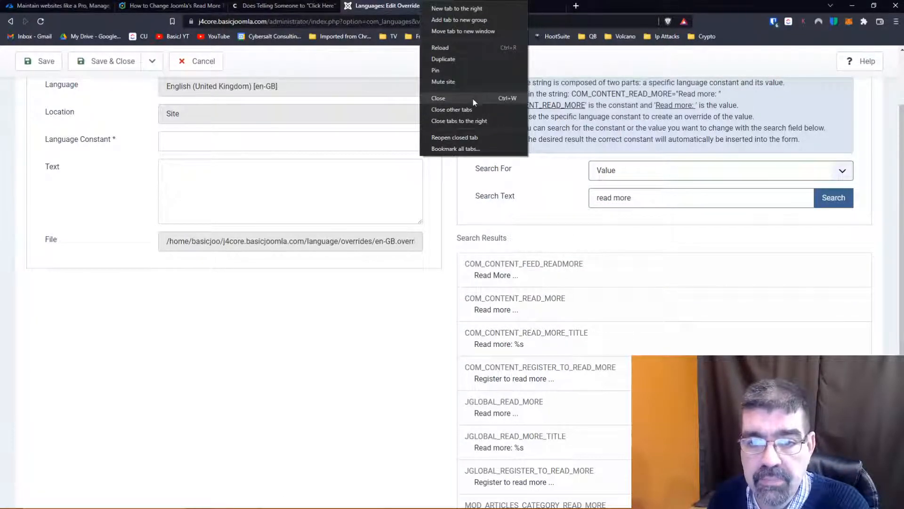
{"action": "left_click", "coordinate": [462, 59]}
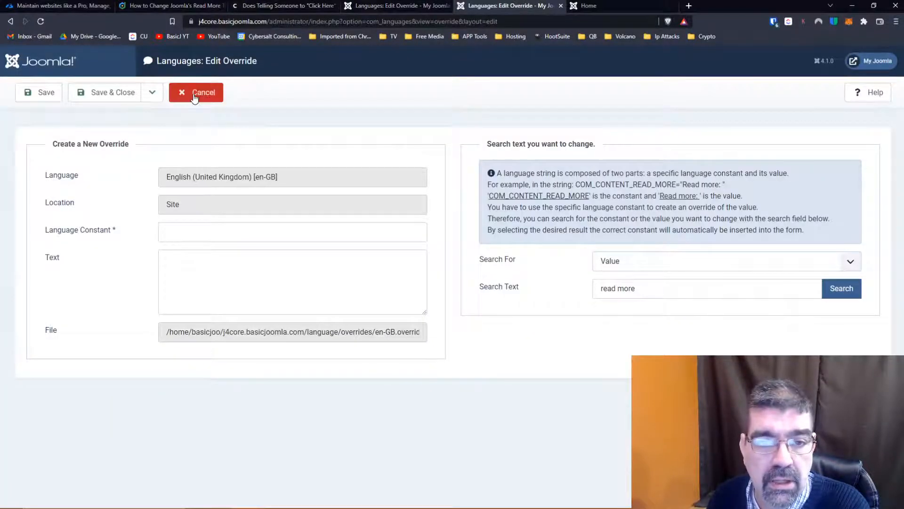
{"action": "left_click", "coordinate": [193, 95]}
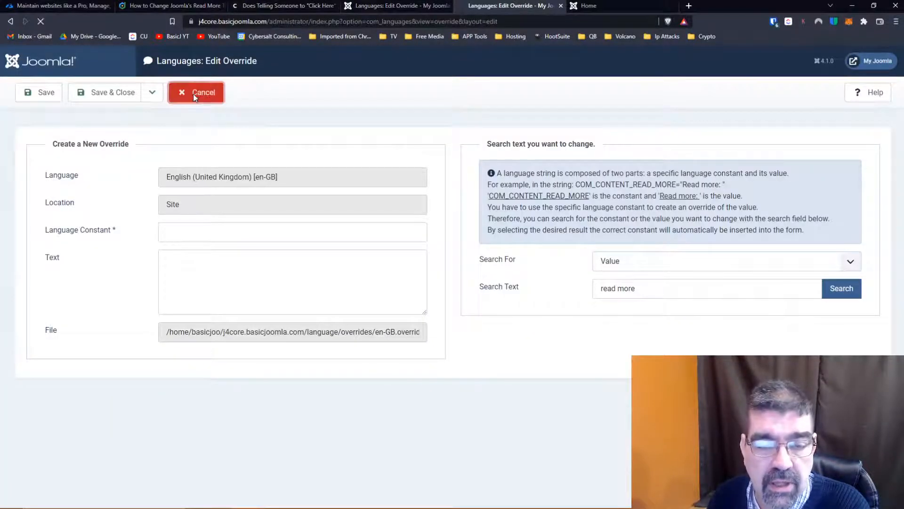
- Open the Tags component and highlight com_tags in the page address
{"action": "left_click", "coordinate": [43, 162]}
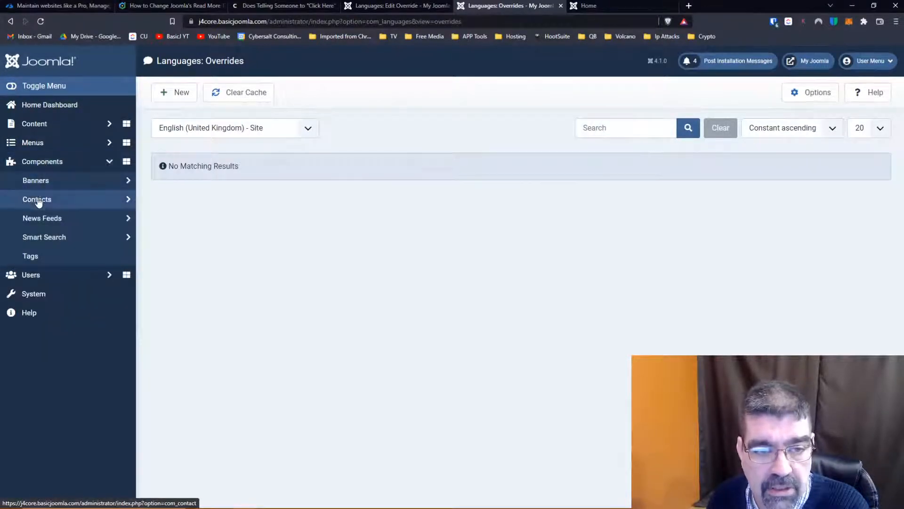
{"action": "left_click", "coordinate": [30, 257]}
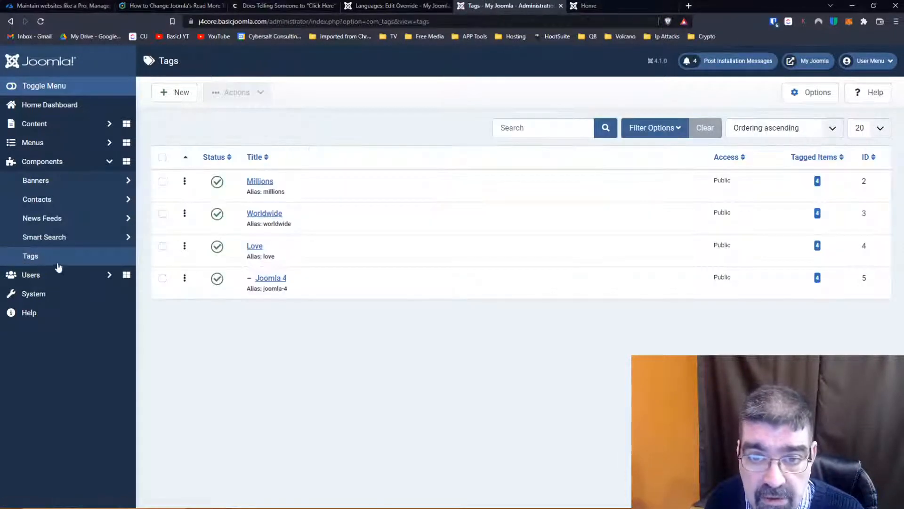
{"action": "left_click_drag", "start_coordinate": [366, 22], "coordinate": [394, 22]}
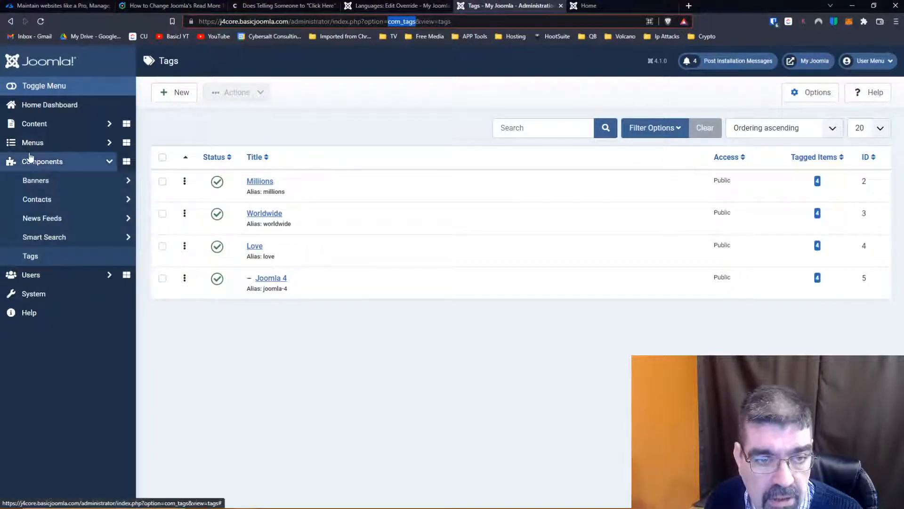
- Open the Articles list and highlight com_content and the view=articles parameter in its address
{"action": "left_click", "coordinate": [33, 125]}
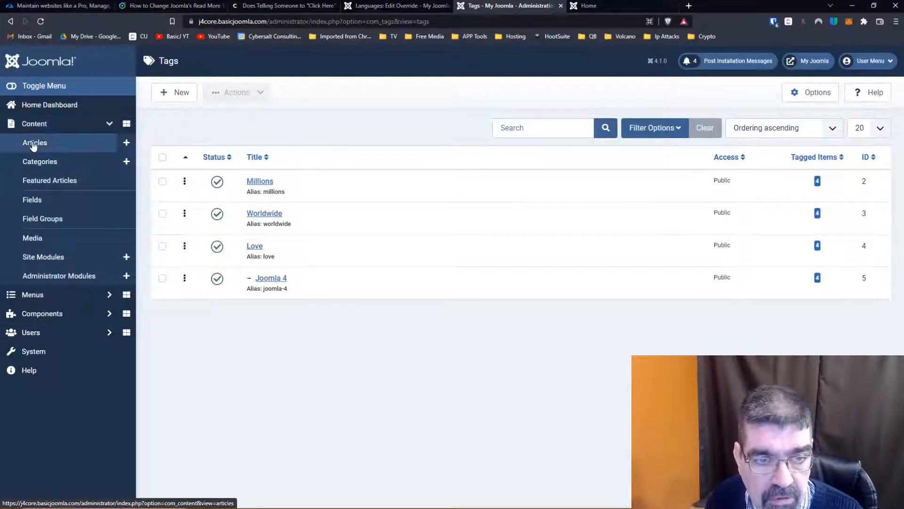
{"action": "left_click", "coordinate": [33, 143]}
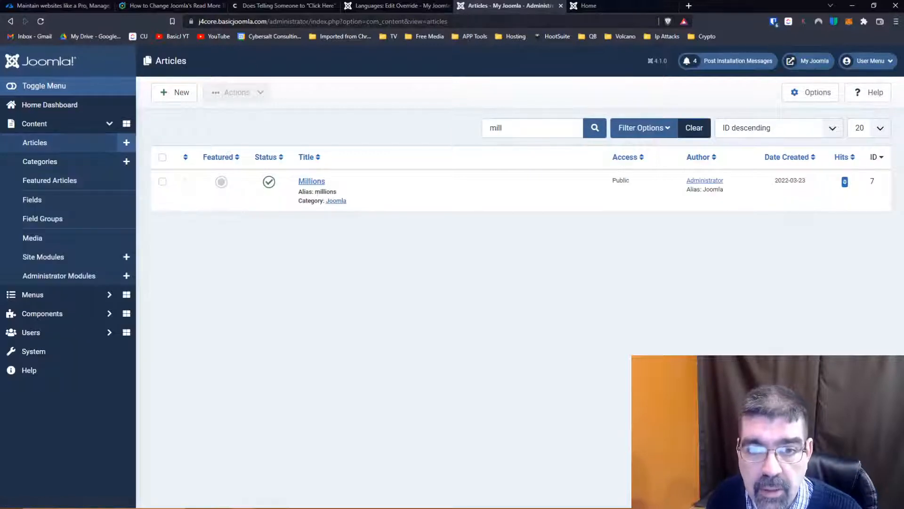
{"action": "left_click", "coordinate": [379, 21]}
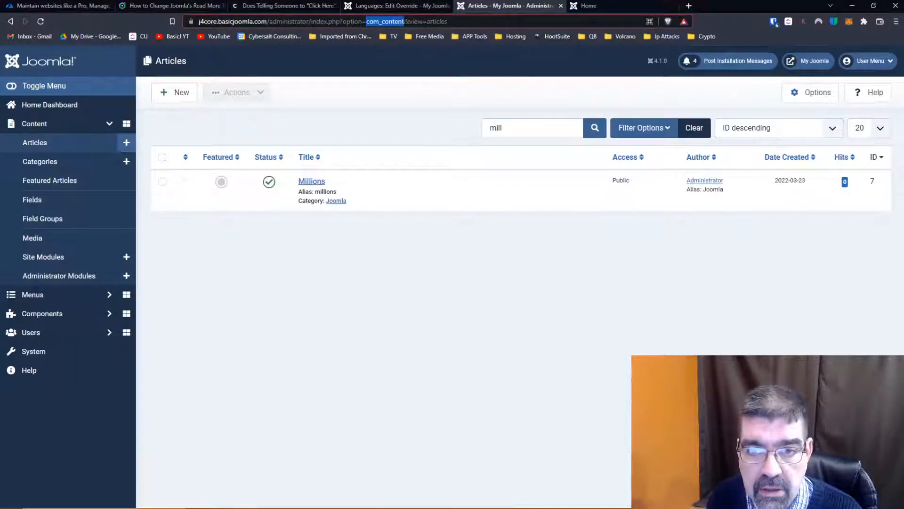
{"action": "double_click", "coordinate": [406, 21]}
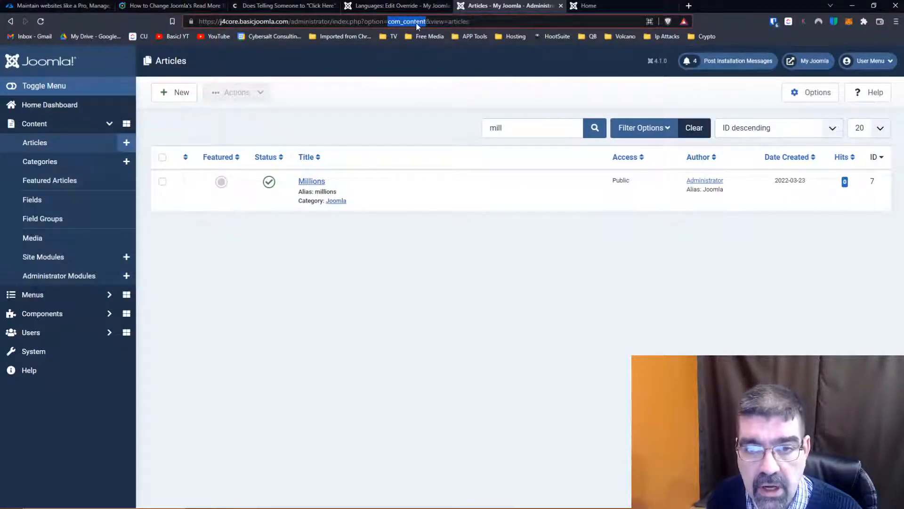
{"action": "left_click", "coordinate": [427, 21]}
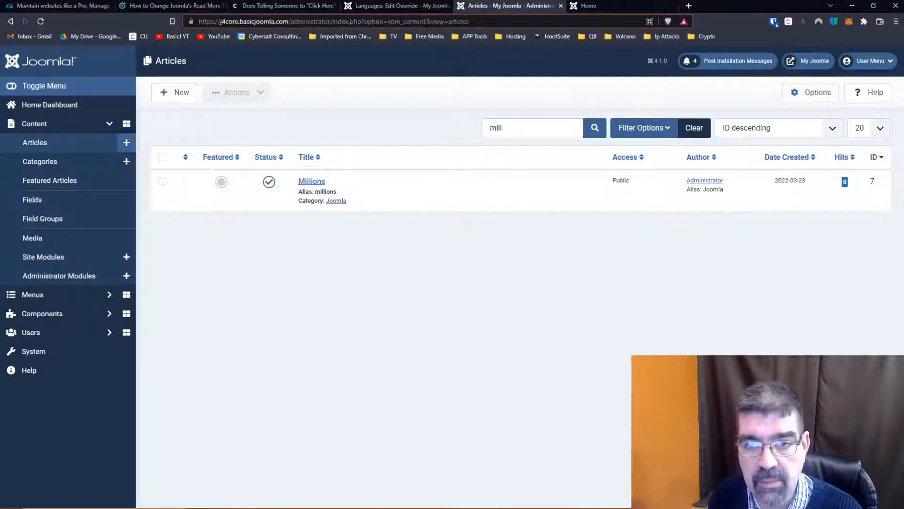
{"action": "left_click_drag", "start_coordinate": [427, 21], "coordinate": [469, 21]}
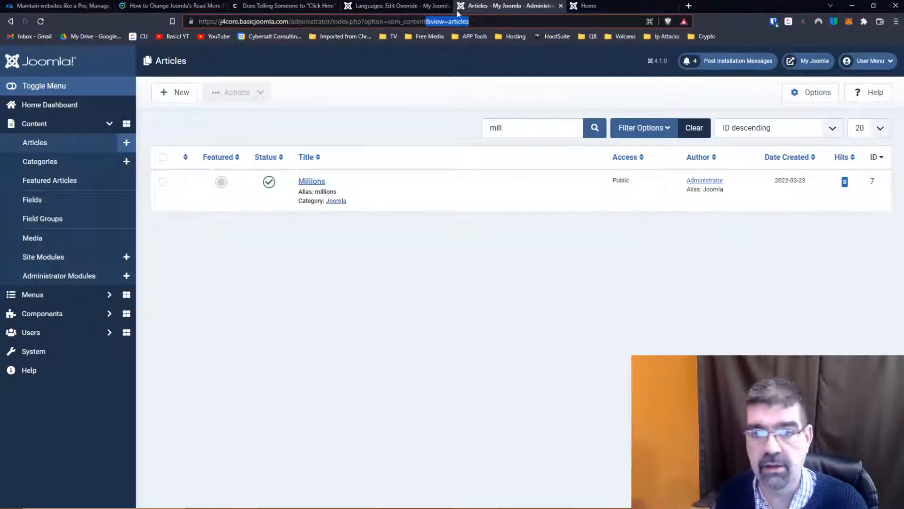
- Return to the unsaved override and examine the COM_CONTENT, JGLOBAL and MOD_ARTICLES constants among the "read more" matches
{"action": "left_click", "coordinate": [394, 6]}
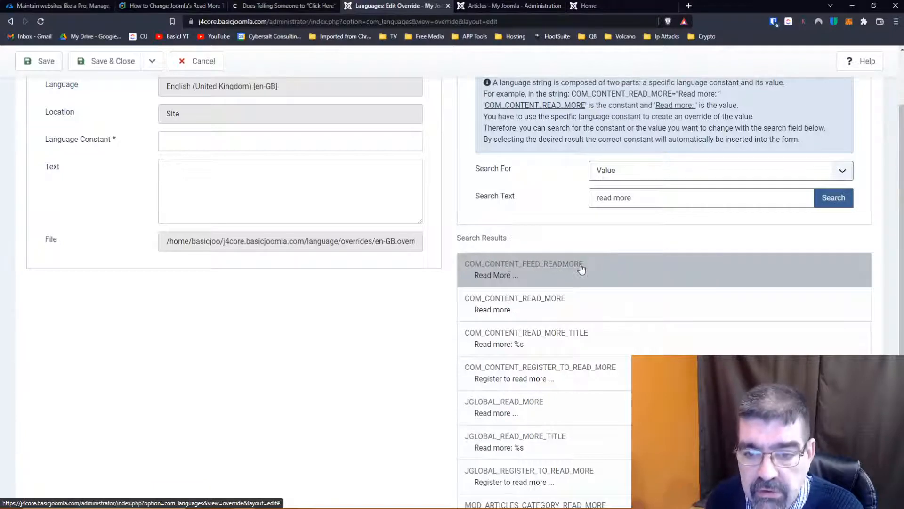
{"action": "scroll", "coordinate": [561, 266], "scroll_direction": "down", "scroll_amount": 1}
{"action": "scroll", "coordinate": [562, 267], "scroll_direction": "down", "scroll_amount": 4}
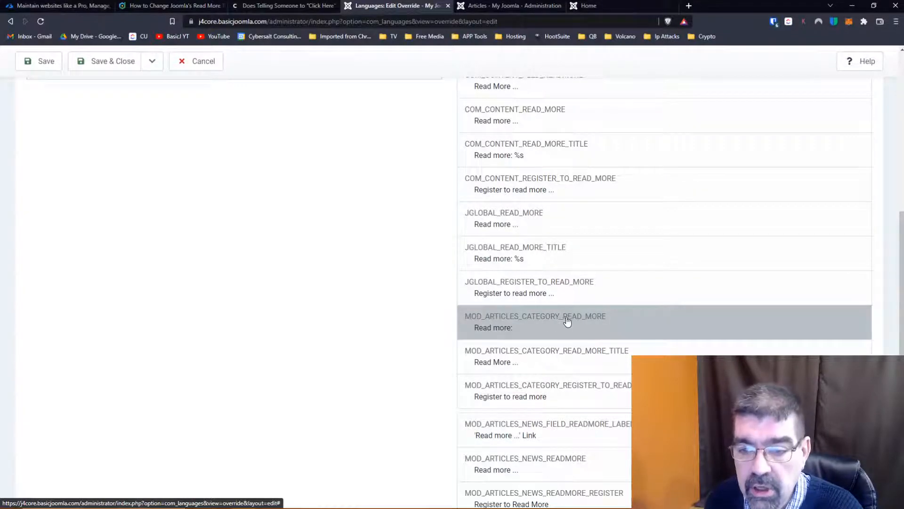
{"action": "scroll", "coordinate": [596, 316], "scroll_direction": "down", "scroll_amount": 1}
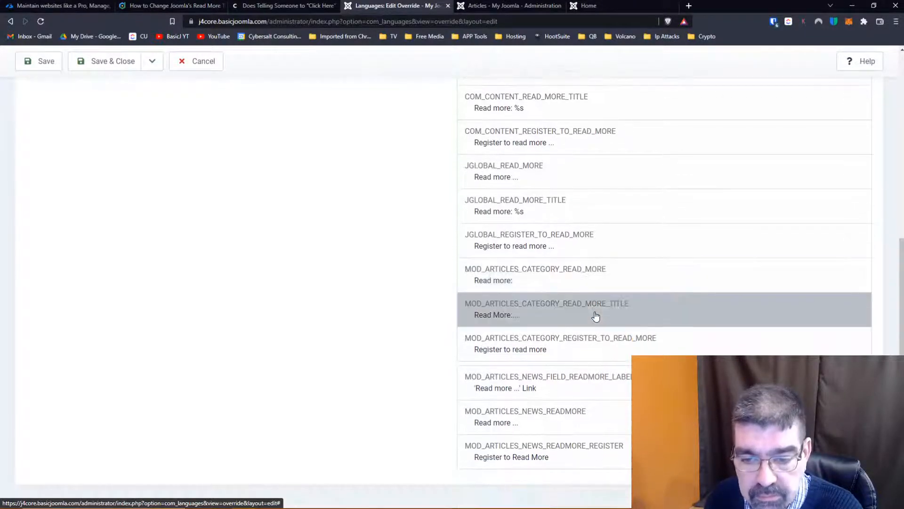
{"action": "scroll", "coordinate": [598, 320], "scroll_direction": "up", "scroll_amount": 1}
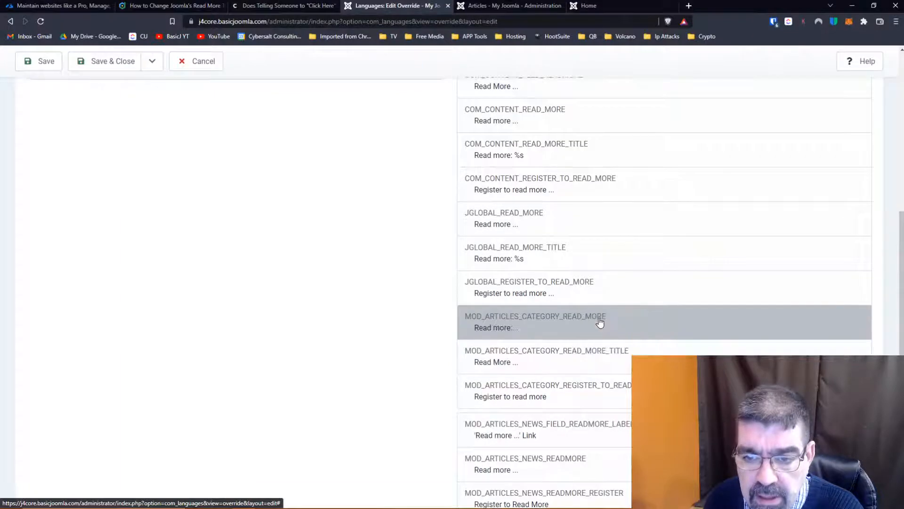
{"action": "scroll", "coordinate": [600, 320], "scroll_direction": "down", "scroll_amount": 1}
{"action": "scroll", "coordinate": [523, 390], "scroll_direction": "up", "scroll_amount": 1}
{"action": "scroll", "coordinate": [529, 372], "scroll_direction": "up", "scroll_amount": 1}
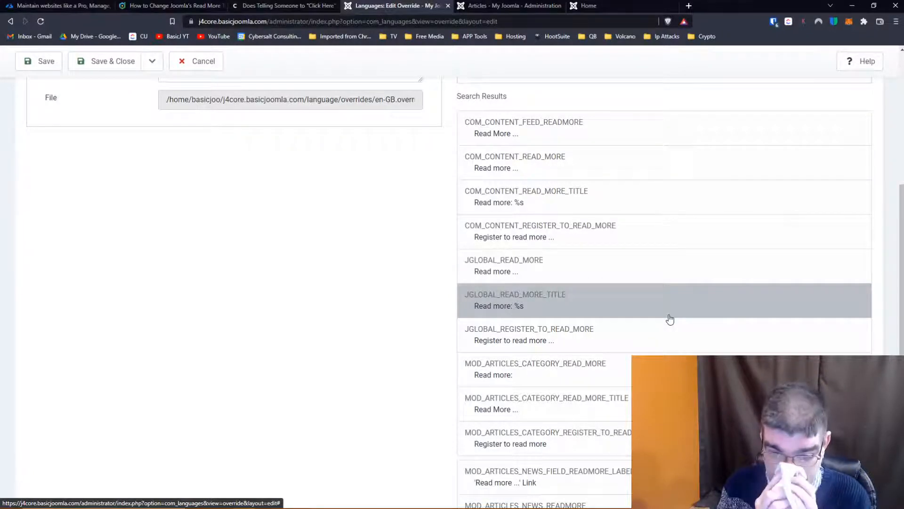
{"action": "scroll", "coordinate": [670, 319], "scroll_direction": "up", "scroll_amount": 3}
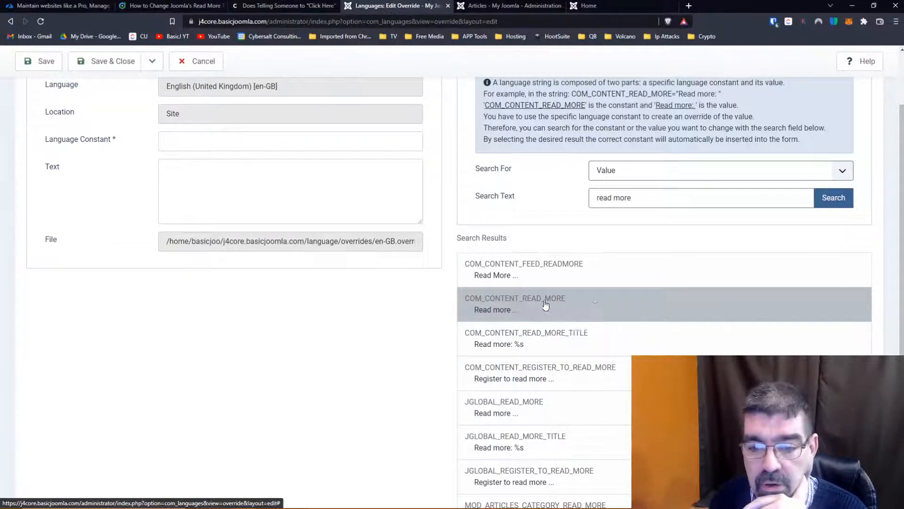
{"action": "scroll", "coordinate": [648, 271], "scroll_direction": "up", "scroll_amount": 2}
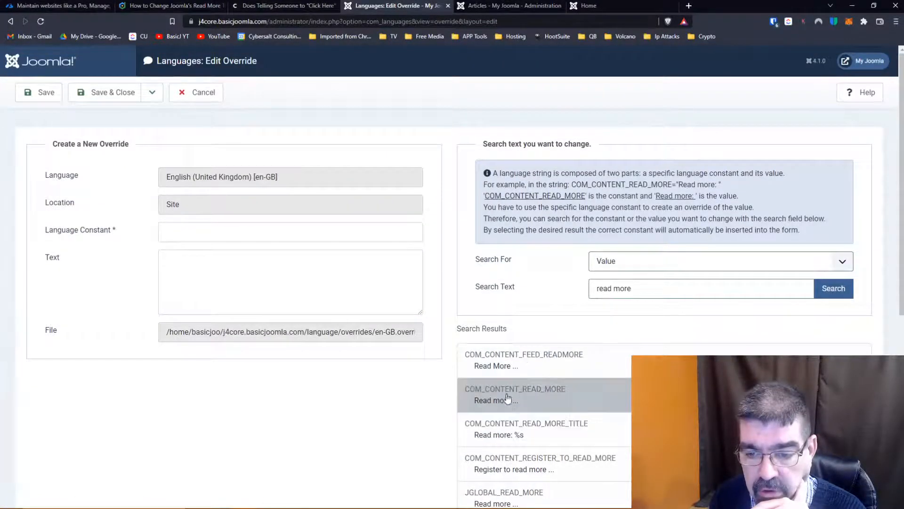
- Override the COM_CONTENT_READ_MORE constant with the text "Read more - Please!" and save the override
{"action": "left_click", "coordinate": [527, 398]}
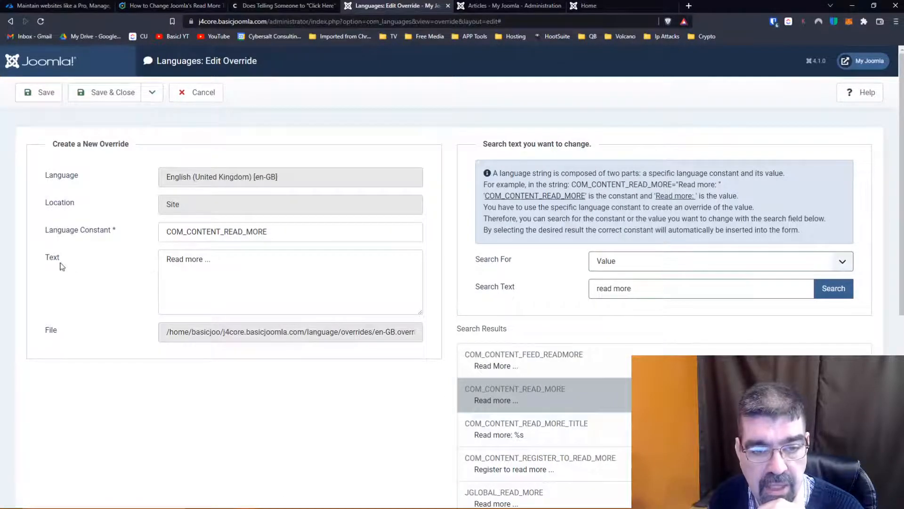
{"action": "left_click", "coordinate": [206, 259]}
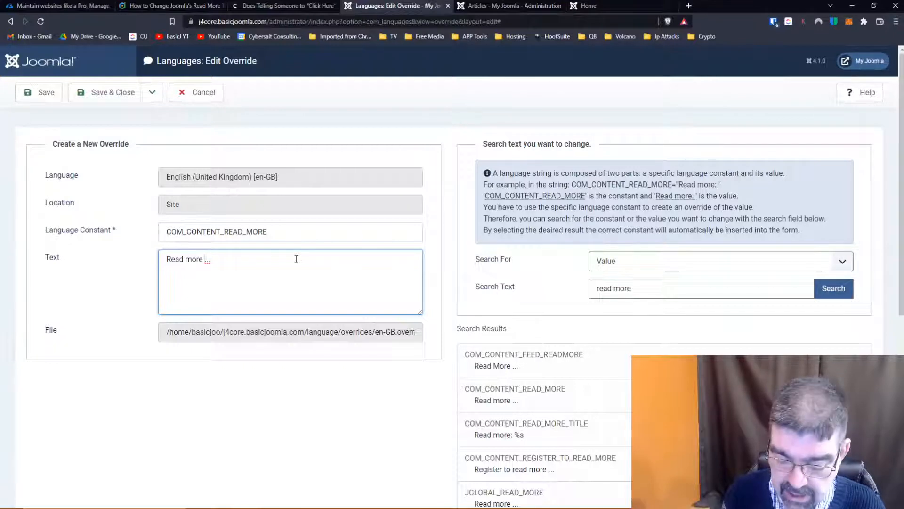
{"action": "type", "text": "- Please"}
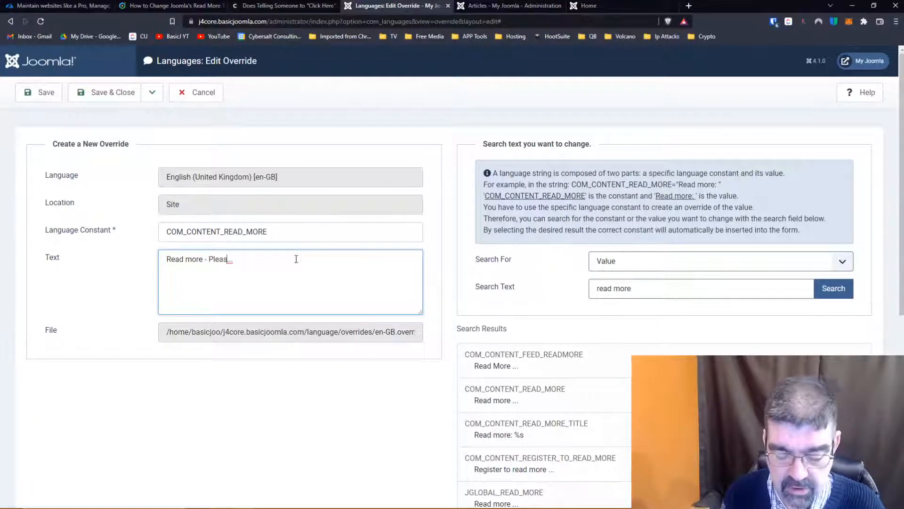
{"action": "type", "text": "!"}
{"action": "key", "text": "Delete"}
{"action": "key", "text": "Delete"}
{"action": "key", "text": "Delete"}
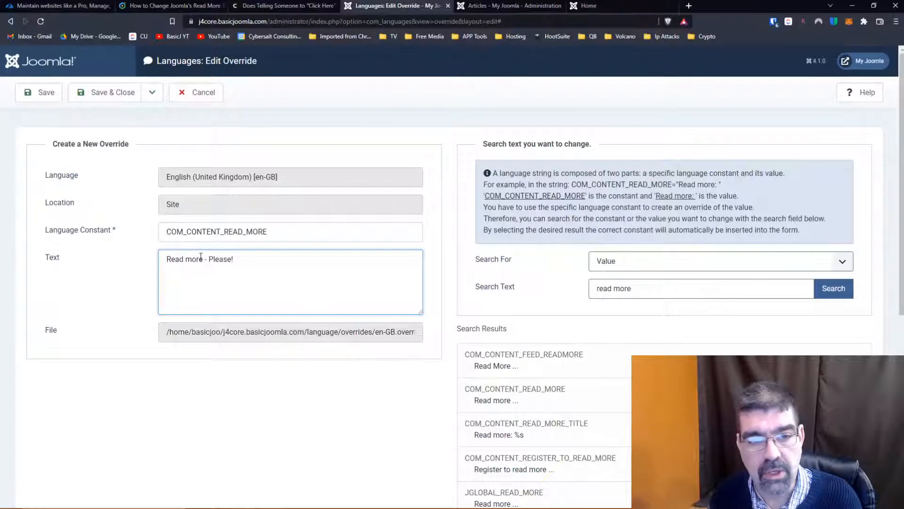
{"action": "left_click", "coordinate": [38, 97]}
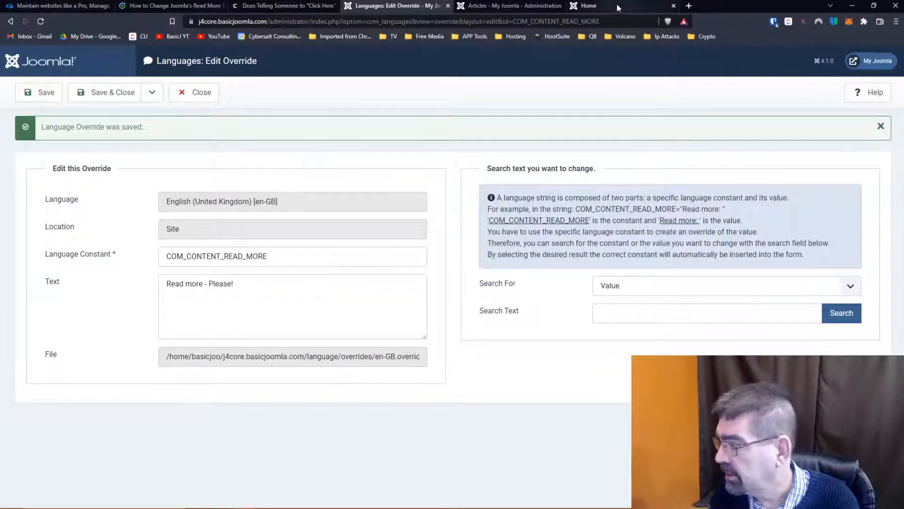
- Reload the site's home page to check its article link wording, and return to the saved override
{"action": "left_click", "coordinate": [617, 4]}
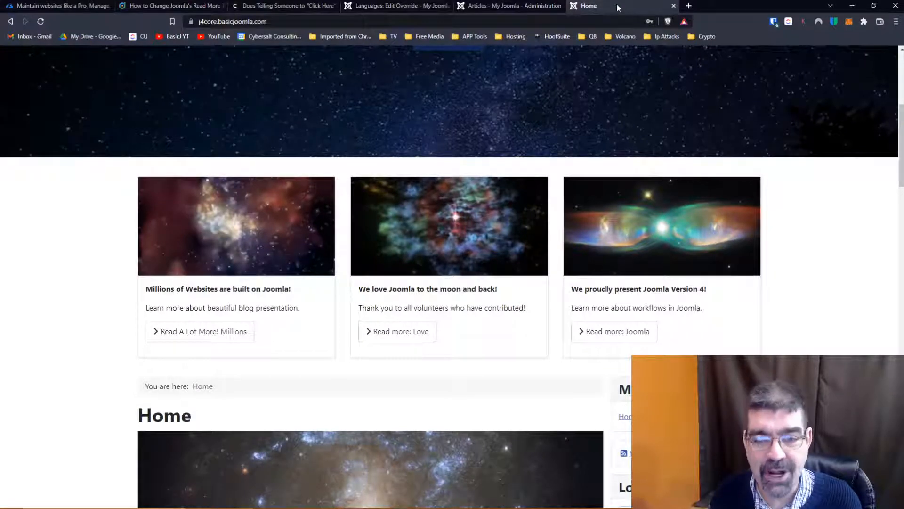
{"action": "left_click", "coordinate": [43, 21]}
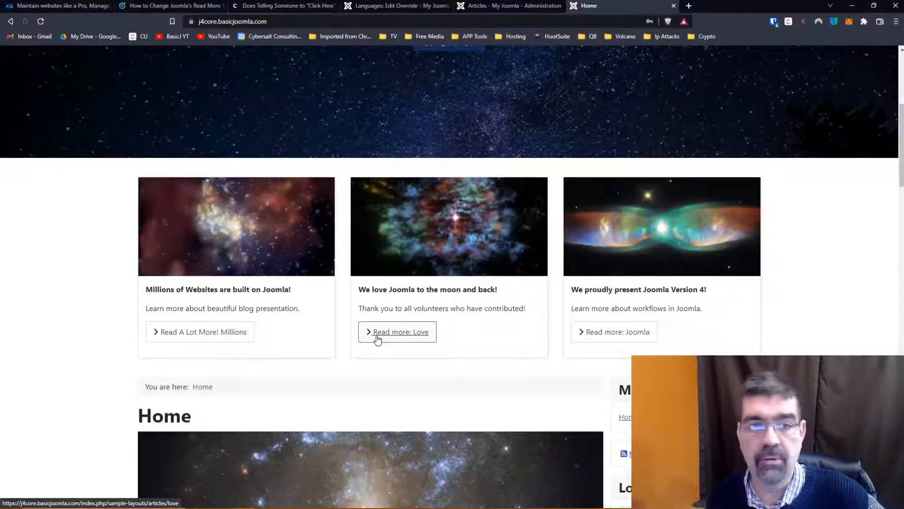
{"action": "left_click", "coordinate": [405, 7]}
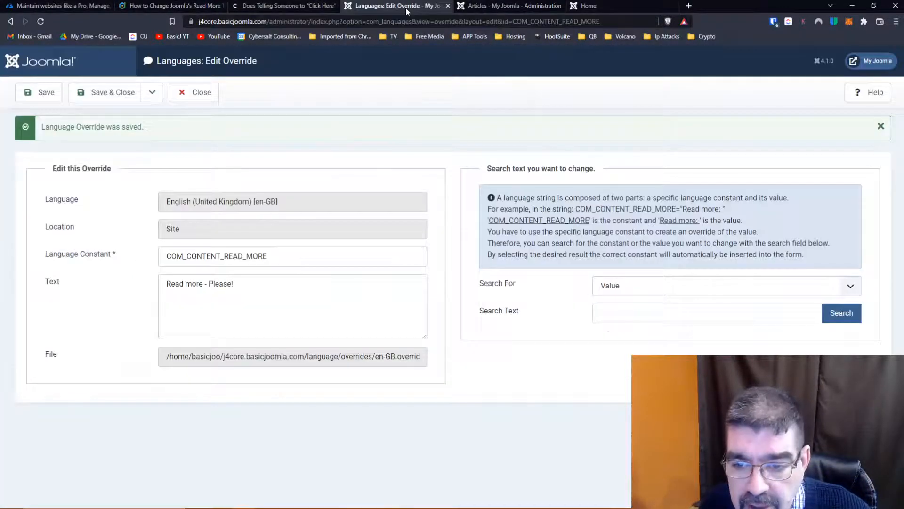
- Search the string values for "read more" again from the saved override and review the matching constants
{"action": "left_click", "coordinate": [622, 312]}
{"action": "type", "text": "read more"}
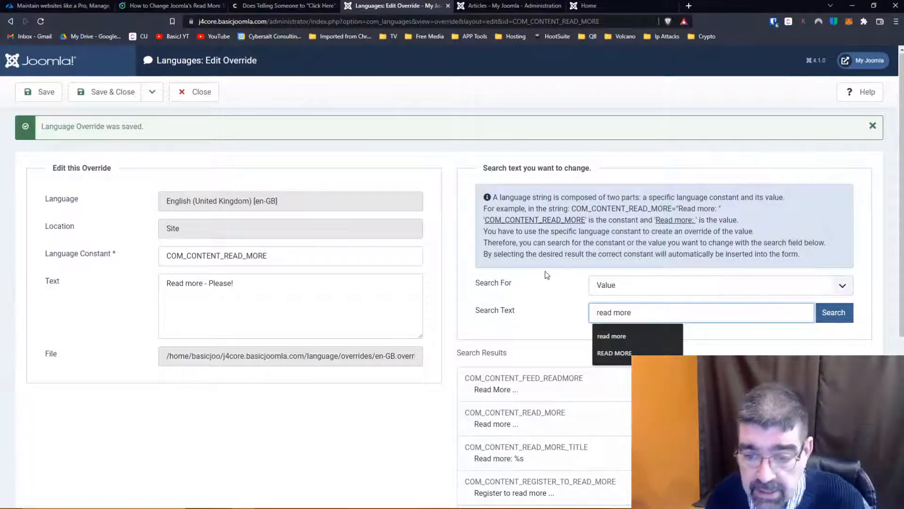
{"action": "scroll", "coordinate": [545, 272], "scroll_direction": "down", "scroll_amount": 4}
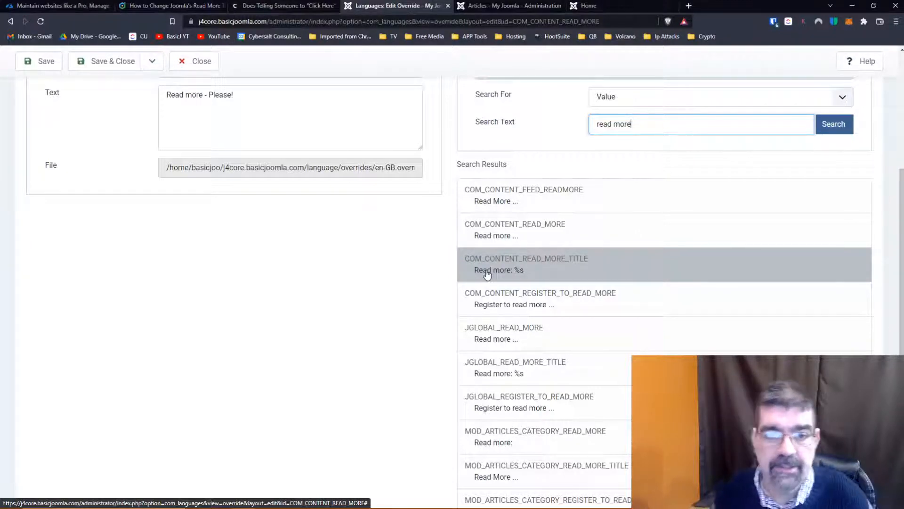
- Open the Home item of the Main Menu for editing and review its blog layout settings
{"action": "left_click", "coordinate": [495, 7]}
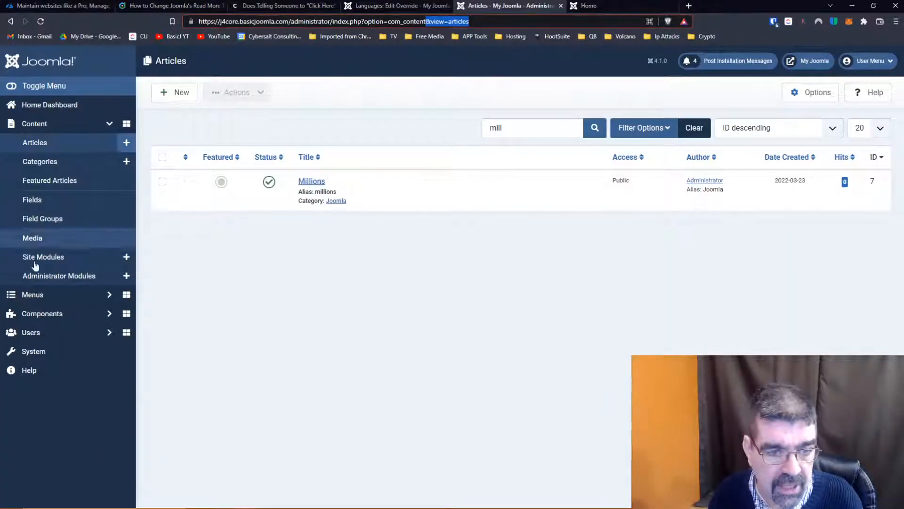
{"action": "left_click", "coordinate": [41, 296]}
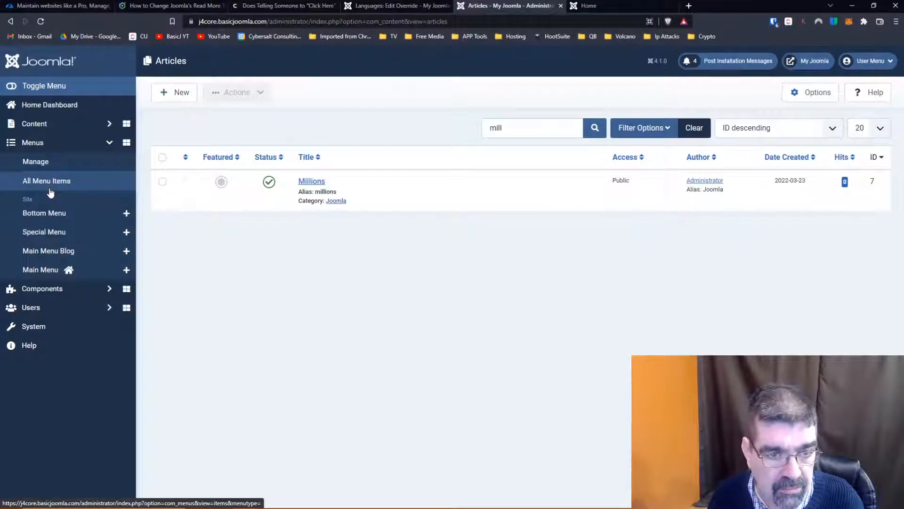
{"action": "left_click", "coordinate": [44, 271]}
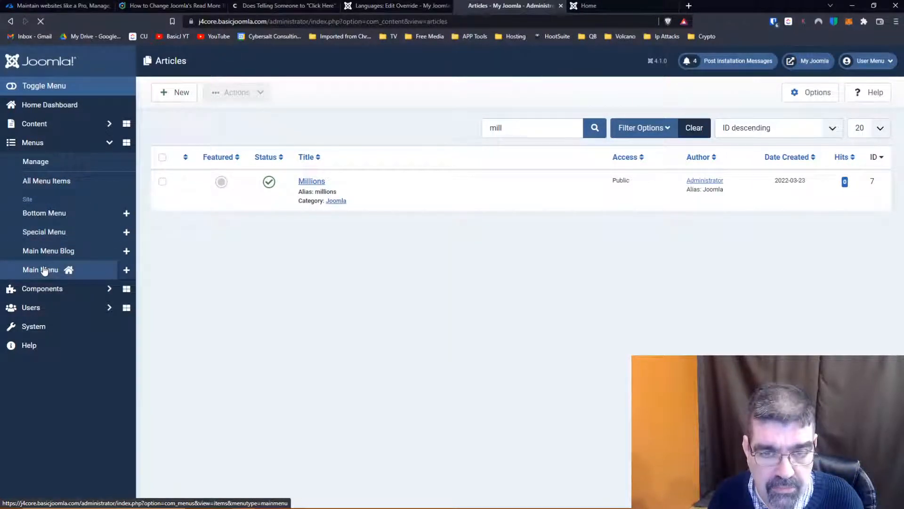
{"action": "left_click", "coordinate": [254, 182]}
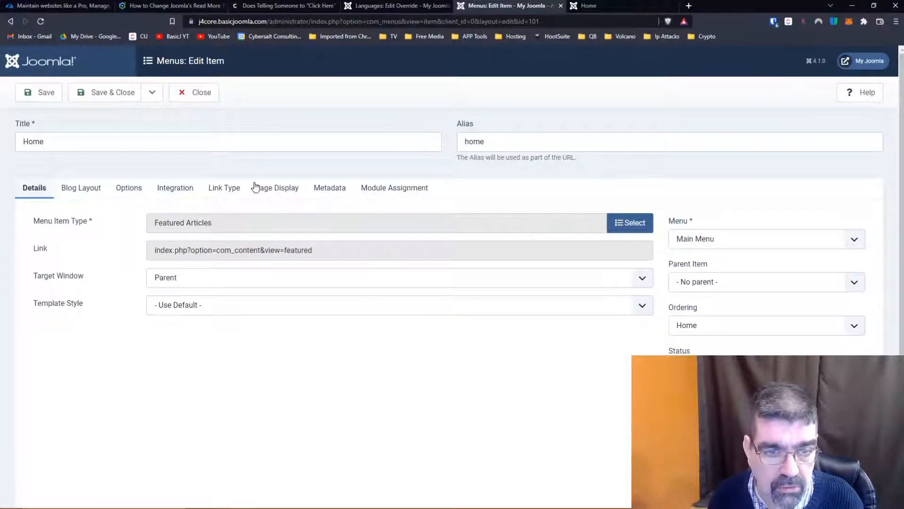
{"action": "left_click", "coordinate": [79, 191]}
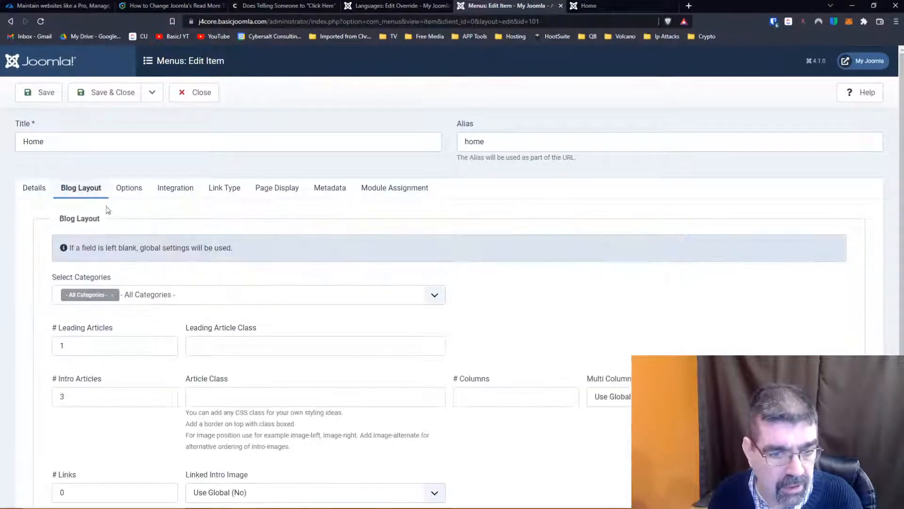
{"action": "scroll", "coordinate": [284, 235], "scroll_direction": "down", "scroll_amount": 3}
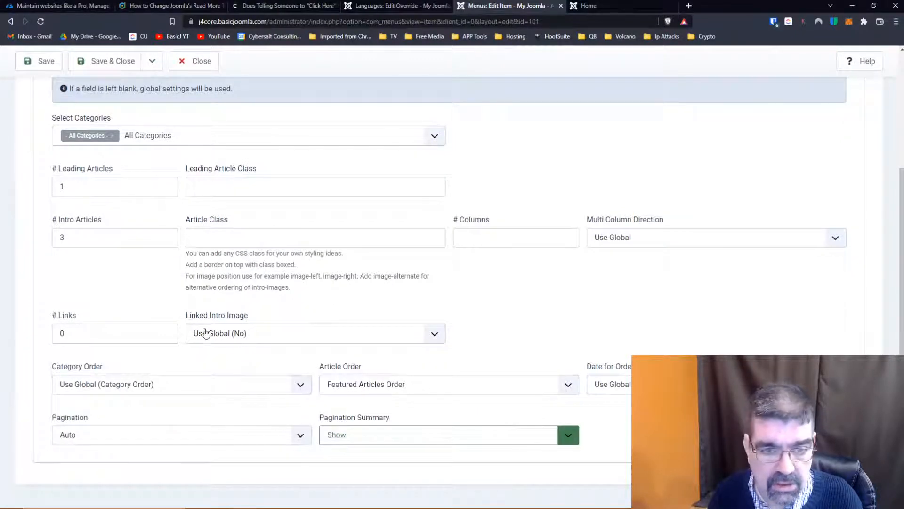
{"action": "scroll", "coordinate": [250, 339], "scroll_direction": "up", "scroll_amount": 3}
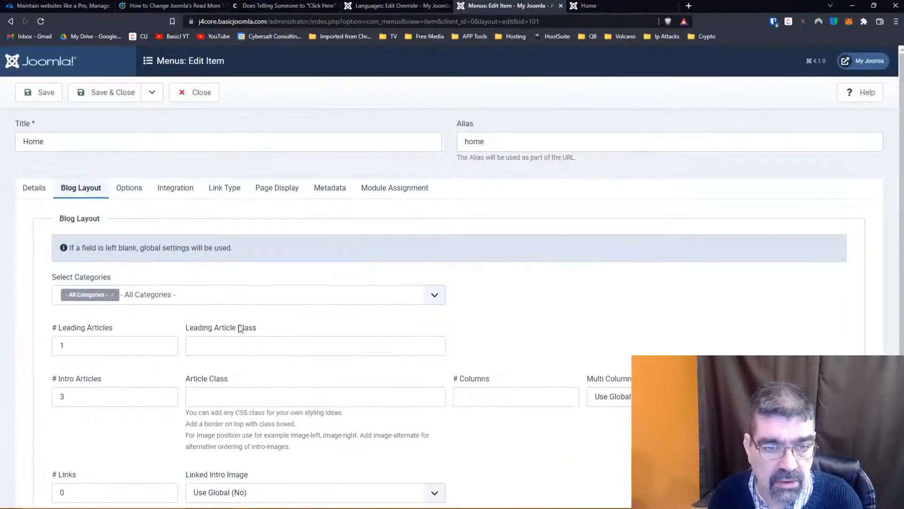
- Set Title with Read More to Hide in the Home menu item's options and save the item
{"action": "left_click", "coordinate": [133, 193]}
{"action": "scroll", "coordinate": [135, 253], "scroll_direction": "down", "scroll_amount": 5}
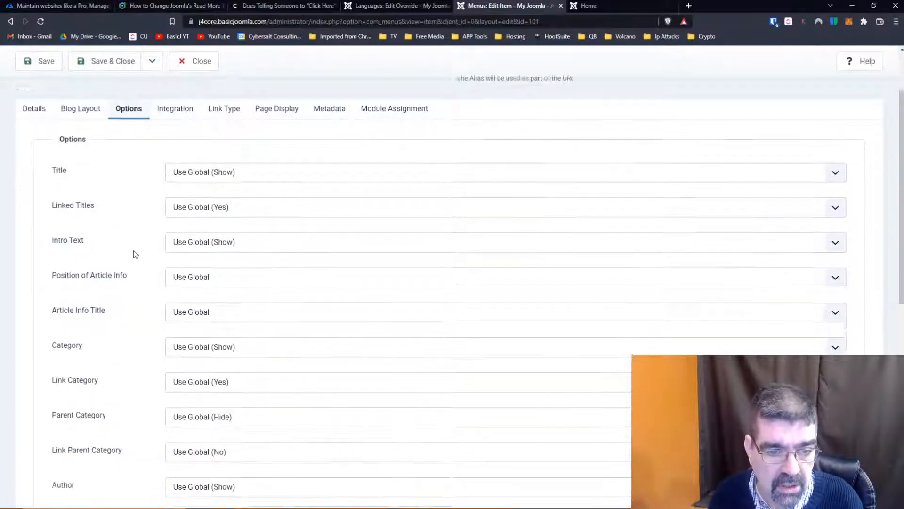
{"action": "scroll", "coordinate": [135, 255], "scroll_direction": "down", "scroll_amount": 5}
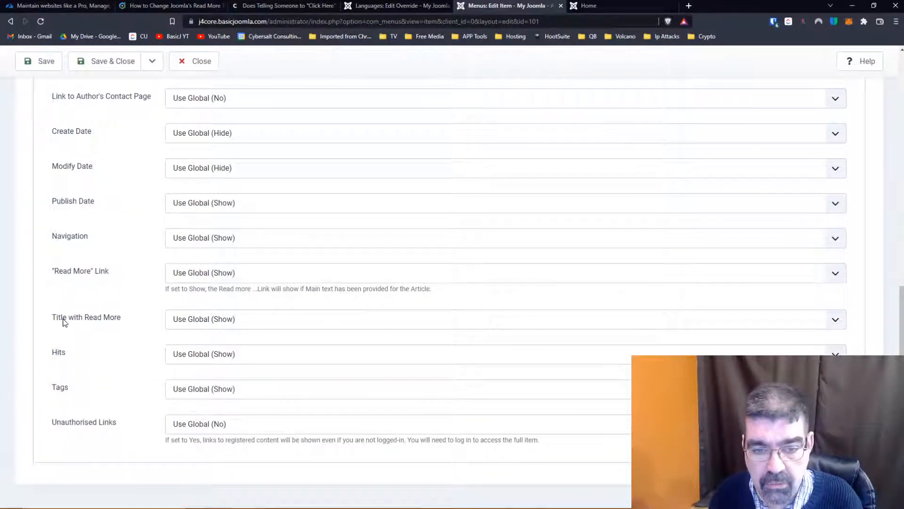
{"action": "left_click", "coordinate": [212, 323]}
{"action": "left_click", "coordinate": [211, 343]}
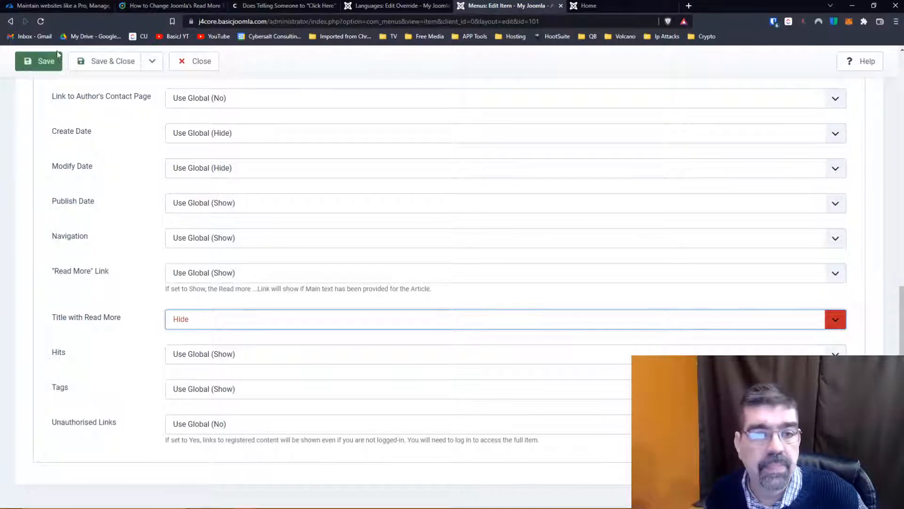
{"action": "left_click", "coordinate": [47, 62]}
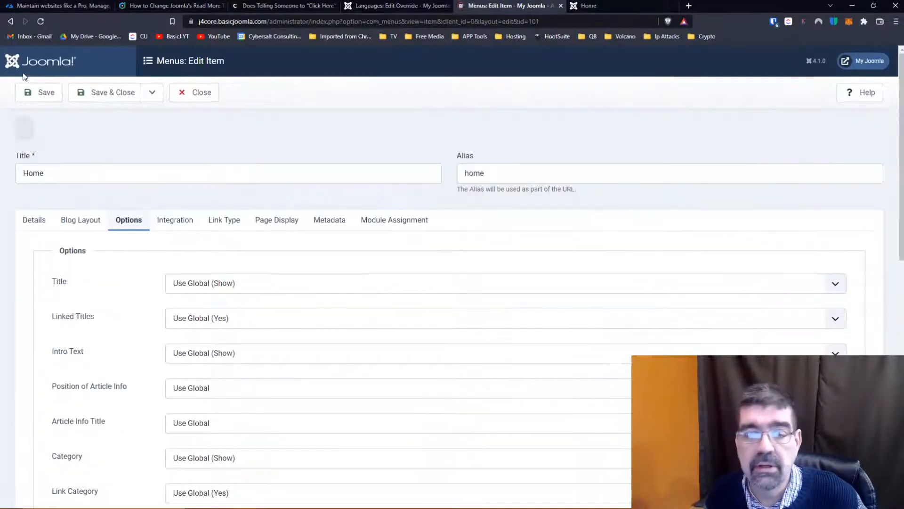
- Reload the site's home page and check the article links for the hidden title
{"action": "left_click", "coordinate": [614, 6]}
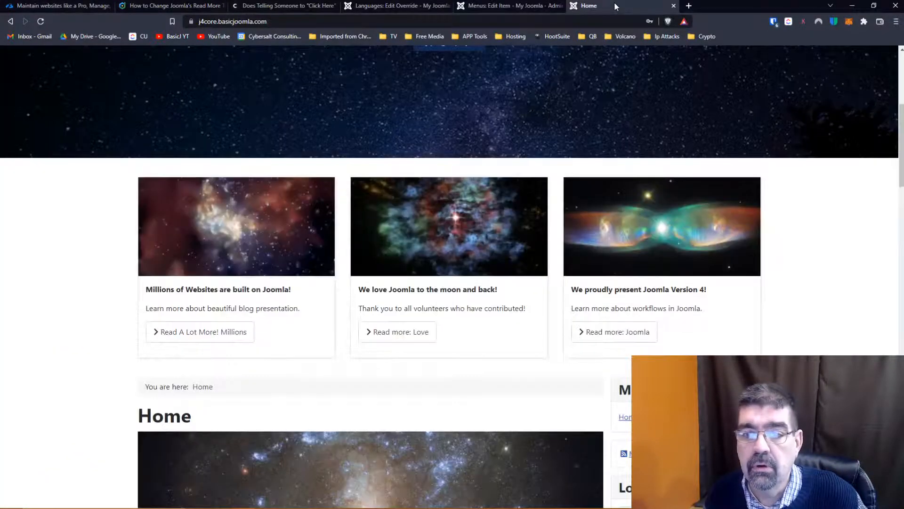
{"action": "left_click", "coordinate": [40, 21]}
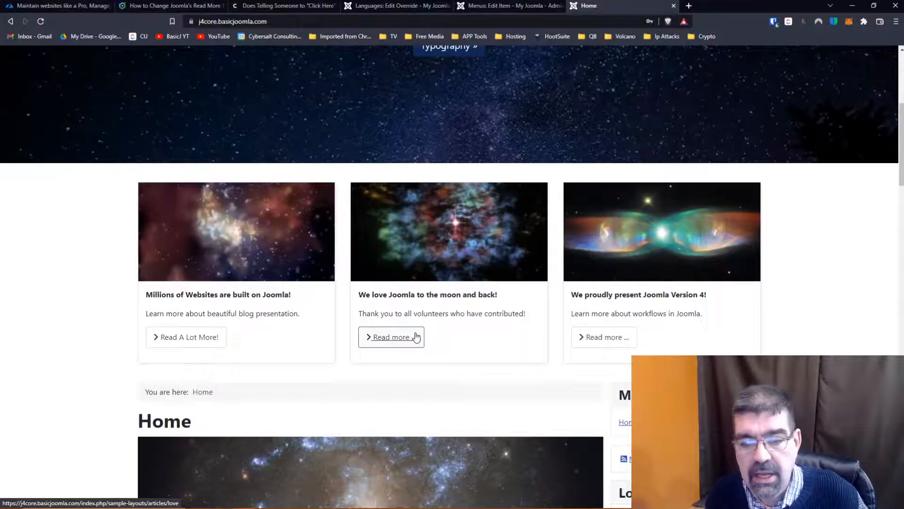
{"action": "scroll", "coordinate": [404, 345], "scroll_direction": "down", "scroll_amount": 7}
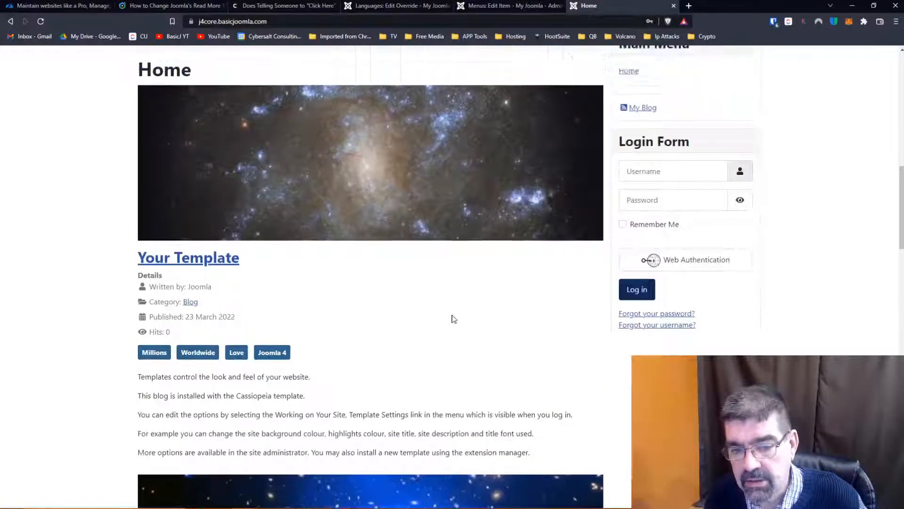
{"action": "scroll", "coordinate": [452, 315], "scroll_direction": "up", "scroll_amount": 3}
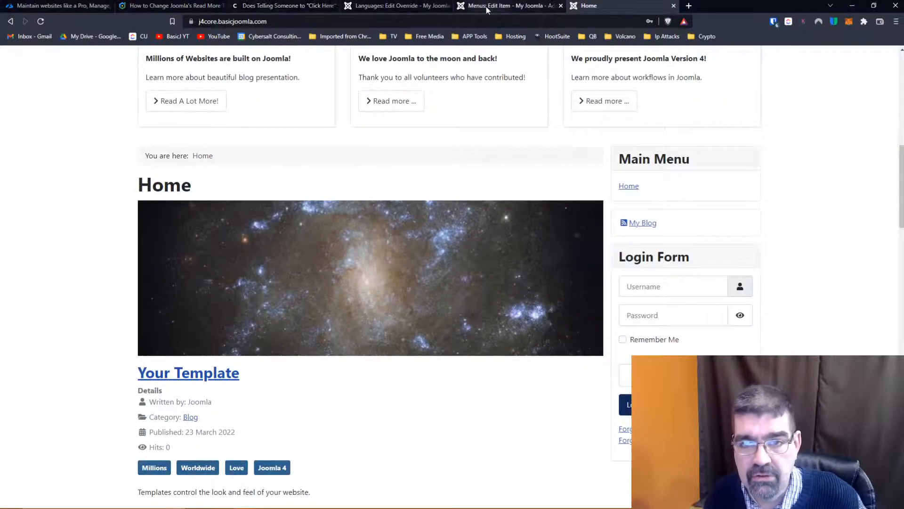
- Return to the language override, switch it to the JGLOBAL_READ_MORE constant with the text "jglobal - Read more ...", and save
{"action": "left_click", "coordinate": [390, 6]}
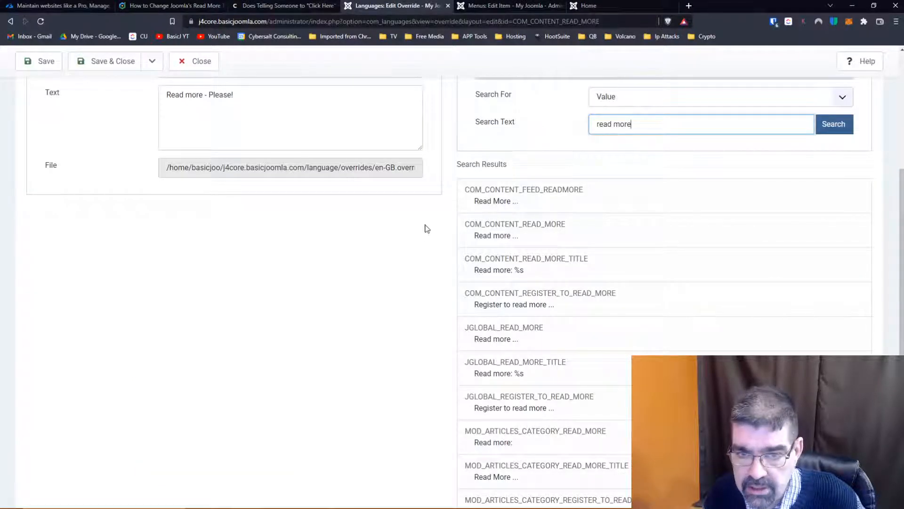
{"action": "scroll", "coordinate": [464, 236], "scroll_direction": "up", "scroll_amount": 2}
{"action": "scroll", "coordinate": [549, 208], "scroll_direction": "down", "scroll_amount": 4}
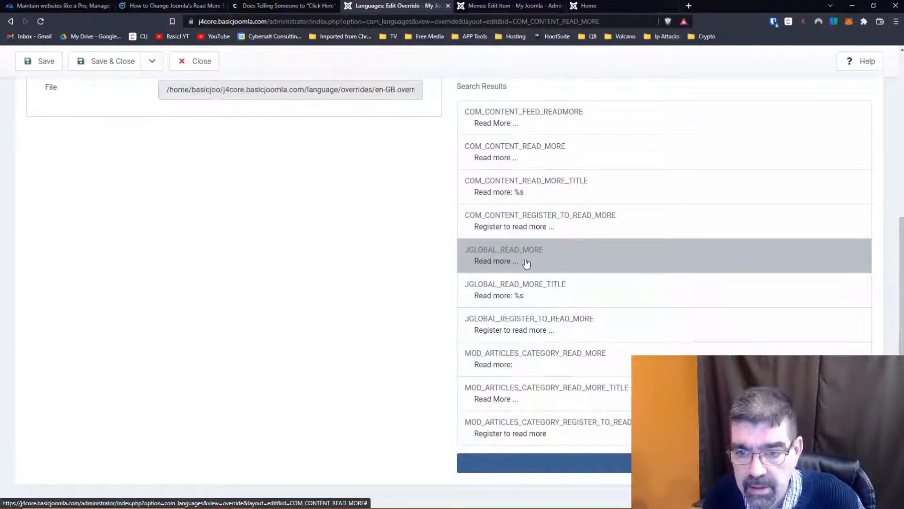
{"action": "left_click", "coordinate": [527, 262]}
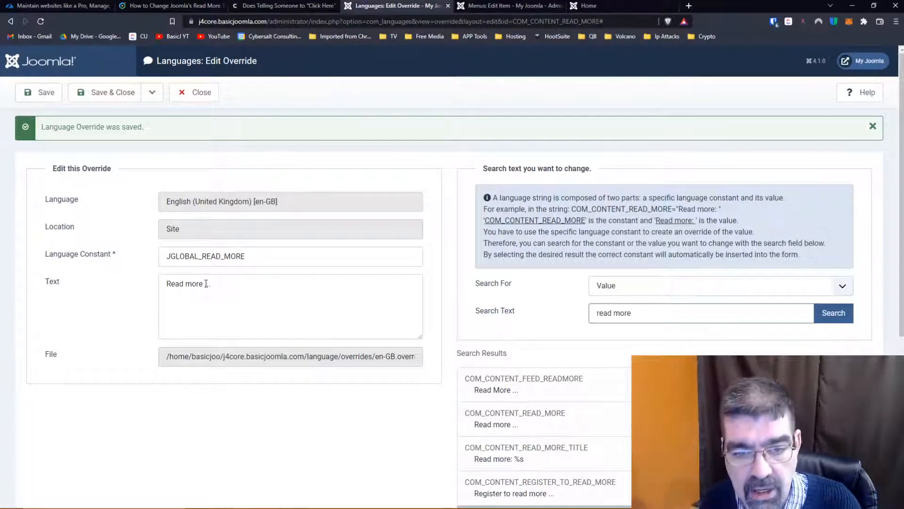
{"action": "left_click", "coordinate": [169, 284]}
{"action": "type", "text": "Global"}
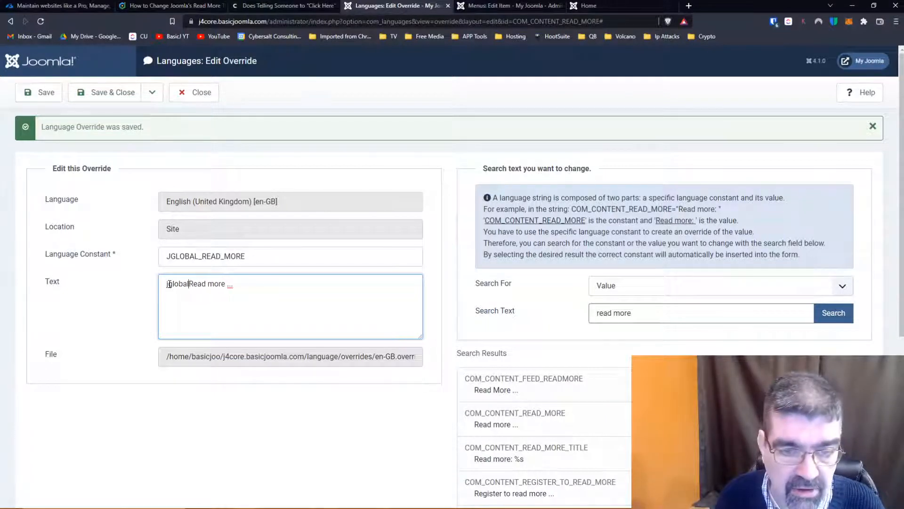
{"action": "type", "text": " -"}
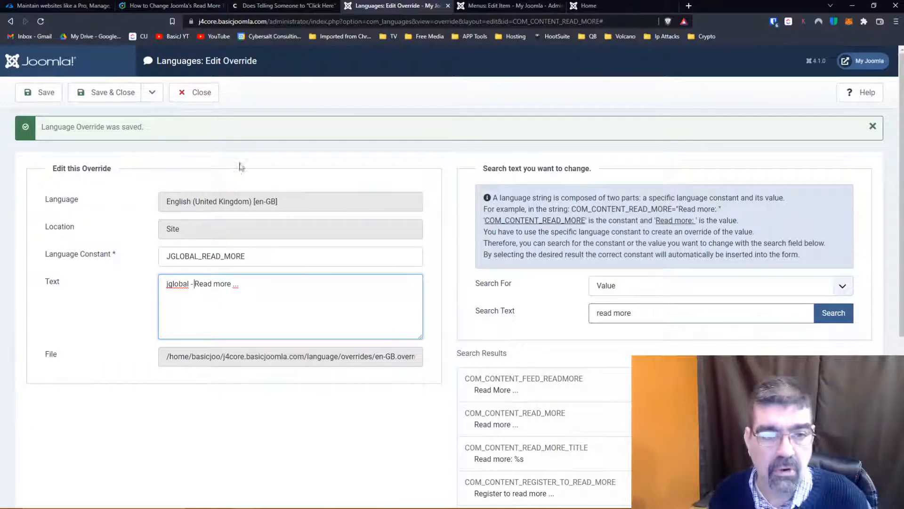
{"action": "left_click", "coordinate": [39, 92]}
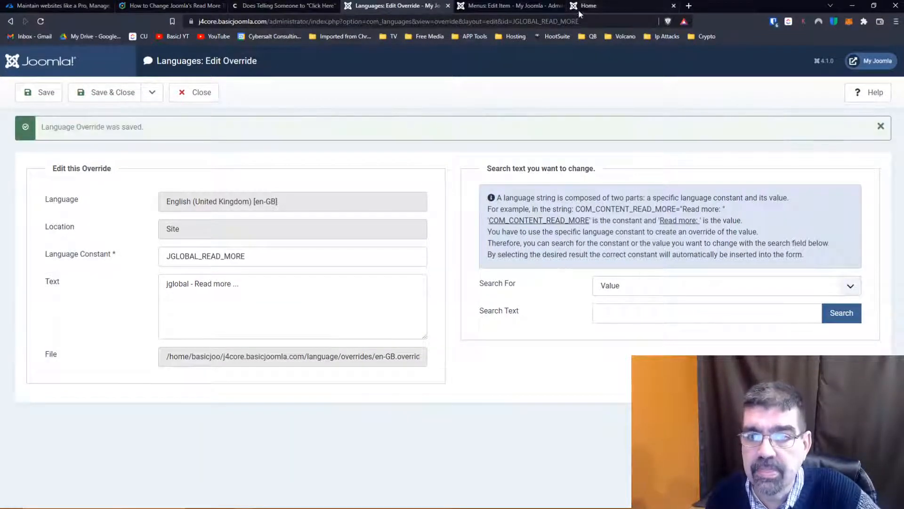
- Reload the home page to check the Read More link wording, and return to the JGLOBAL_READ_MORE override
{"action": "left_click", "coordinate": [582, 10]}
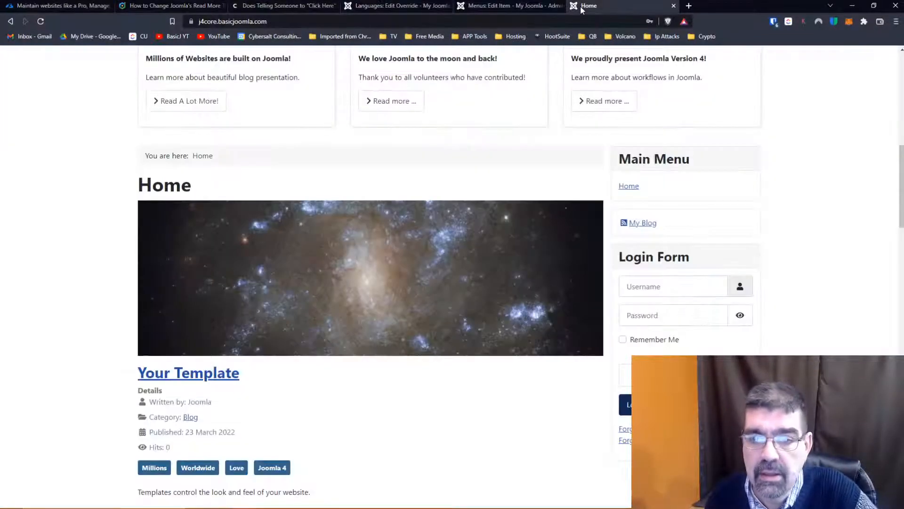
{"action": "left_click", "coordinate": [40, 21]}
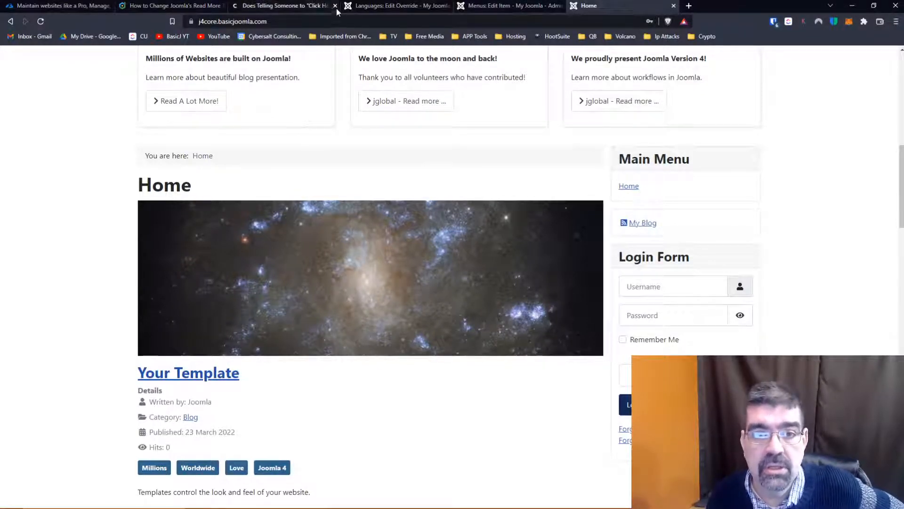
{"action": "left_click", "coordinate": [370, 8]}
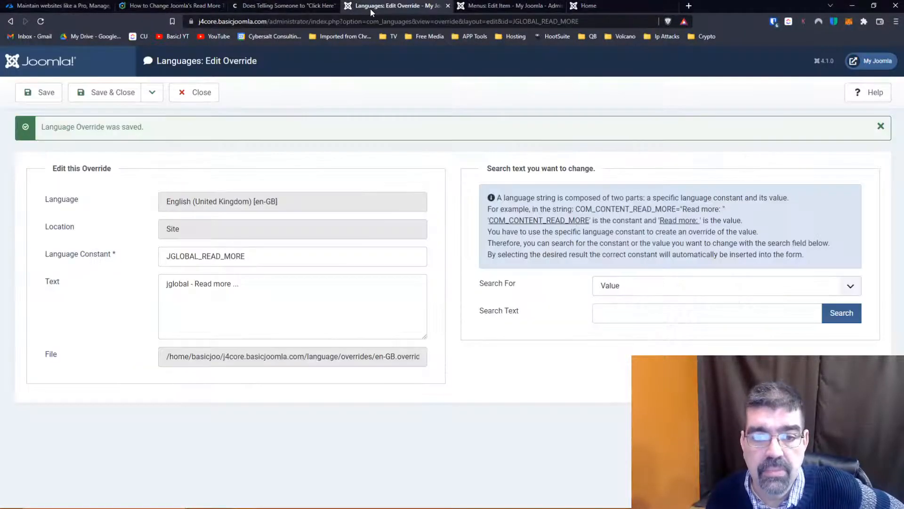
- Save and close the JGLOBAL_READ_MORE override, and check the language filter of the overrides list
{"action": "left_click", "coordinate": [91, 96]}
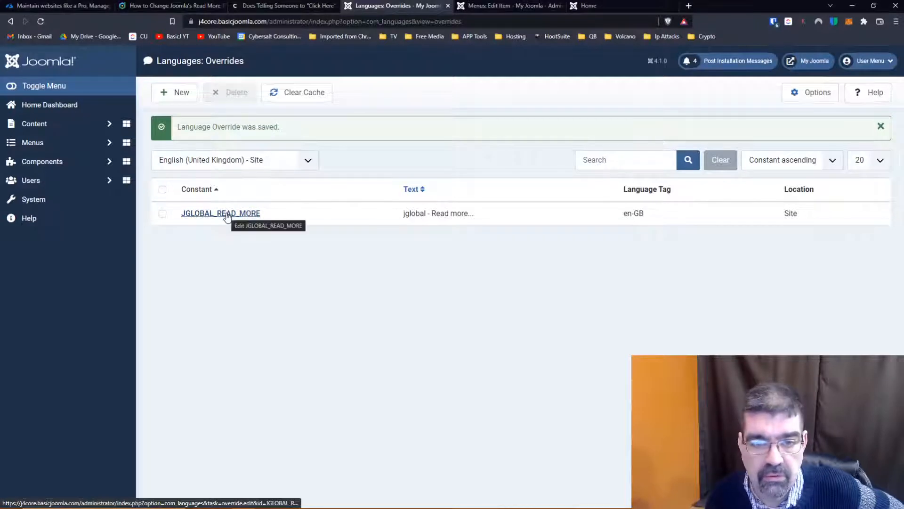
{"action": "left_click", "coordinate": [258, 159]}
{"action": "left_click", "coordinate": [258, 159]}
- Reopen the JGLOBAL_READ_MORE override and save it while starting a new blank override
{"action": "left_click", "coordinate": [240, 213]}
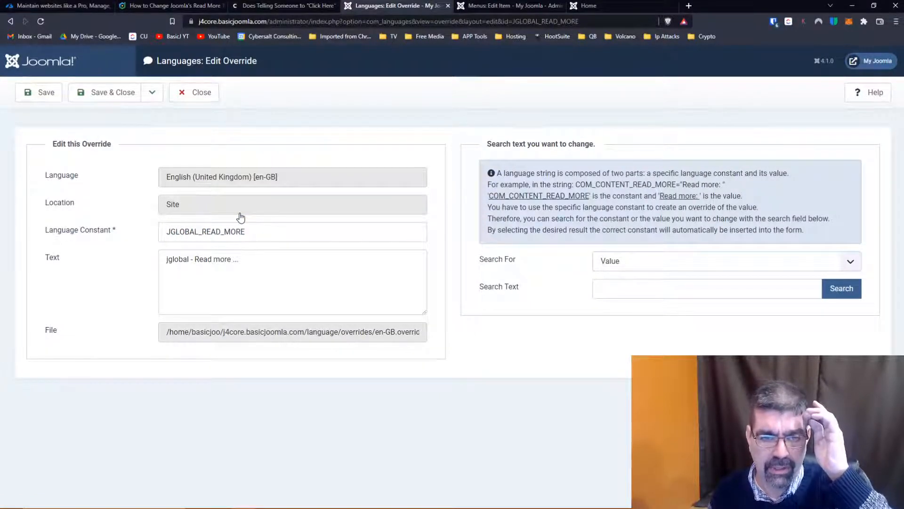
{"action": "left_click", "coordinate": [152, 99]}
{"action": "left_click", "coordinate": [122, 123]}
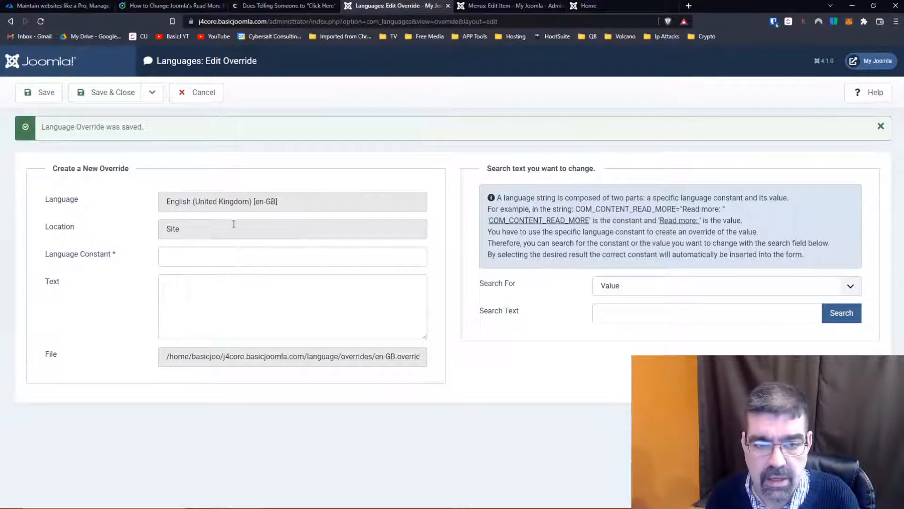
- Search the string values for "read more" in the new override and review the matching constants
{"action": "left_click", "coordinate": [631, 312]}
{"action": "type", "text": "read more"}
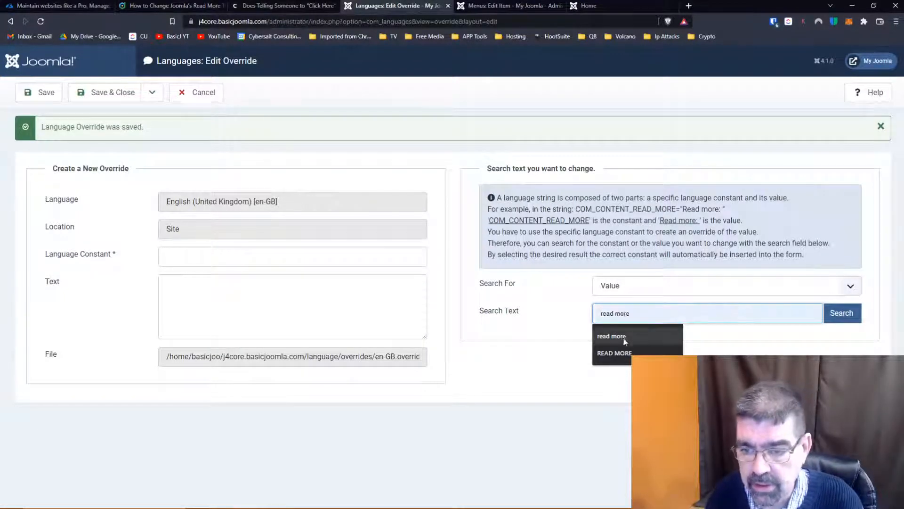
{"action": "left_click", "coordinate": [626, 337]}
{"action": "left_click", "coordinate": [841, 320]}
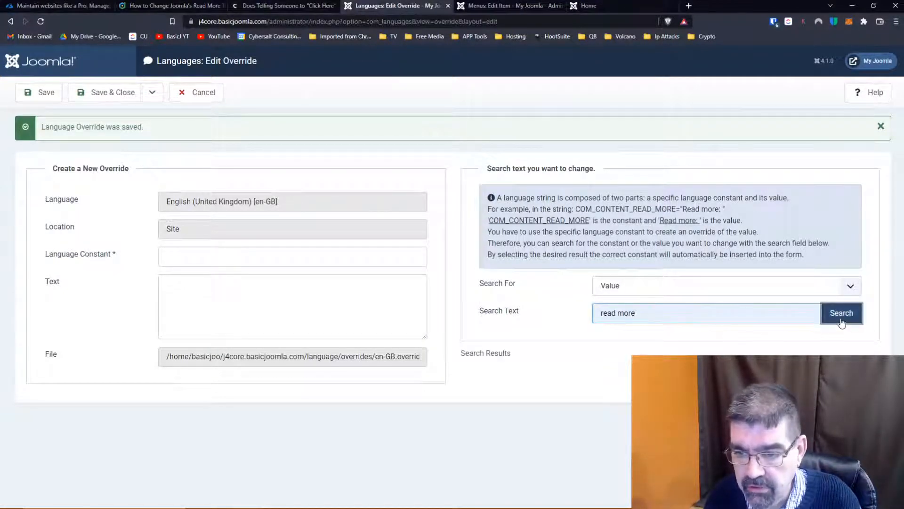
{"action": "scroll", "coordinate": [509, 313], "scroll_direction": "down", "scroll_amount": 2}
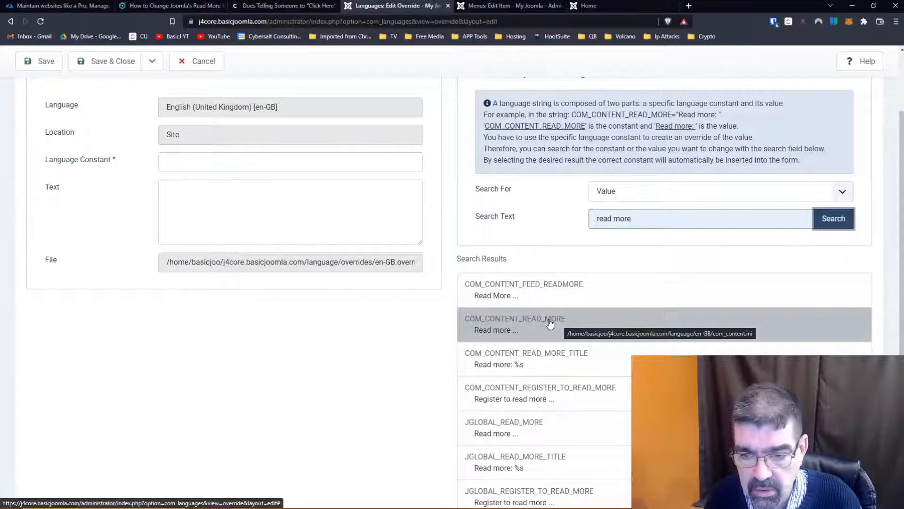
- Load the COM_CONTENT_READ_MORE_TITLE constant into the new override and examine the %s placeholder in its text
{"action": "left_click", "coordinate": [497, 368]}
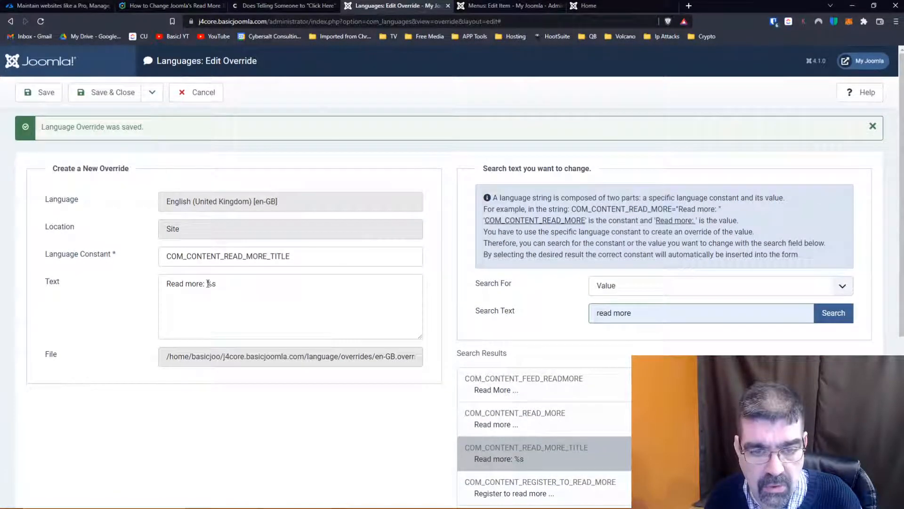
{"action": "double_click", "coordinate": [208, 283]}
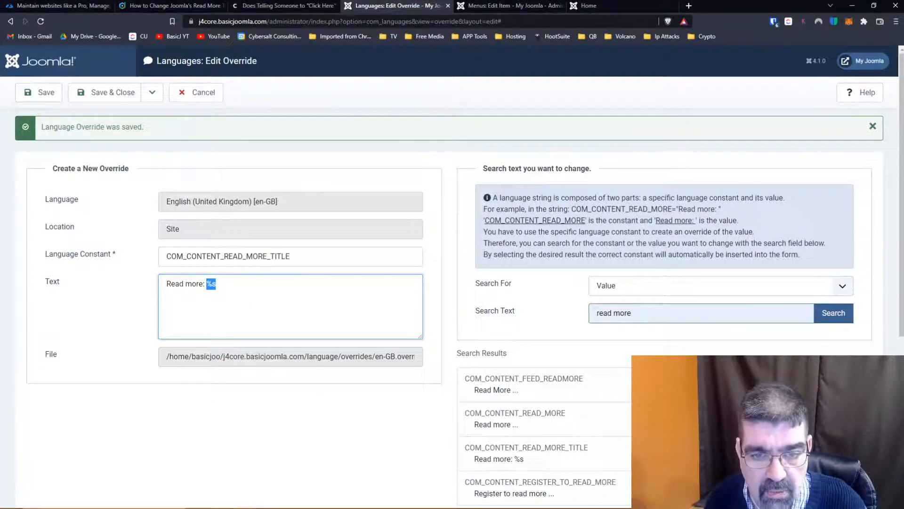
{"action": "scroll", "coordinate": [641, 355], "scroll_direction": "down", "scroll_amount": 2}
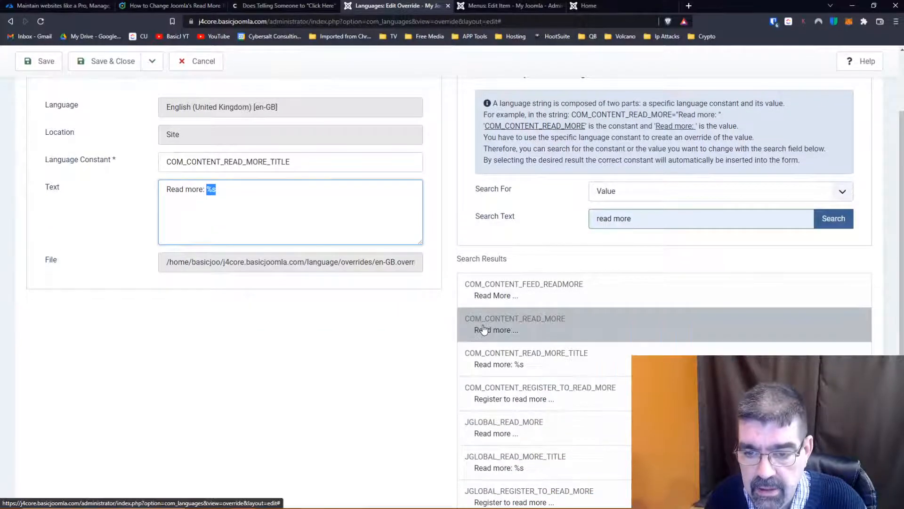
- Load the COM_CONTENT_READ_MORE constant into the new override, set its text to "not jglobal Read more ...", and save it
{"action": "left_click", "coordinate": [481, 327]}
{"action": "scroll", "coordinate": [490, 326], "scroll_direction": "up", "scroll_amount": 2}
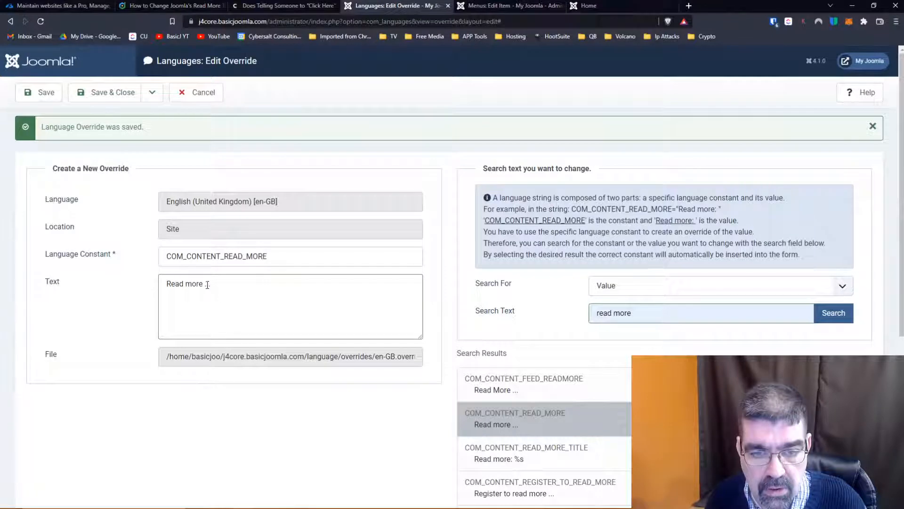
{"action": "left_click", "coordinate": [228, 283]}
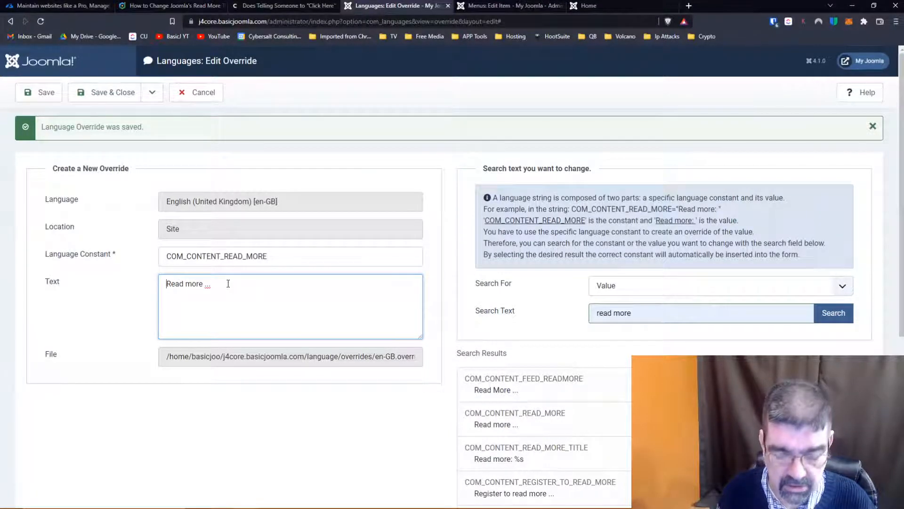
{"action": "key", "text": "Home"}
{"action": "type", "text": "not "}
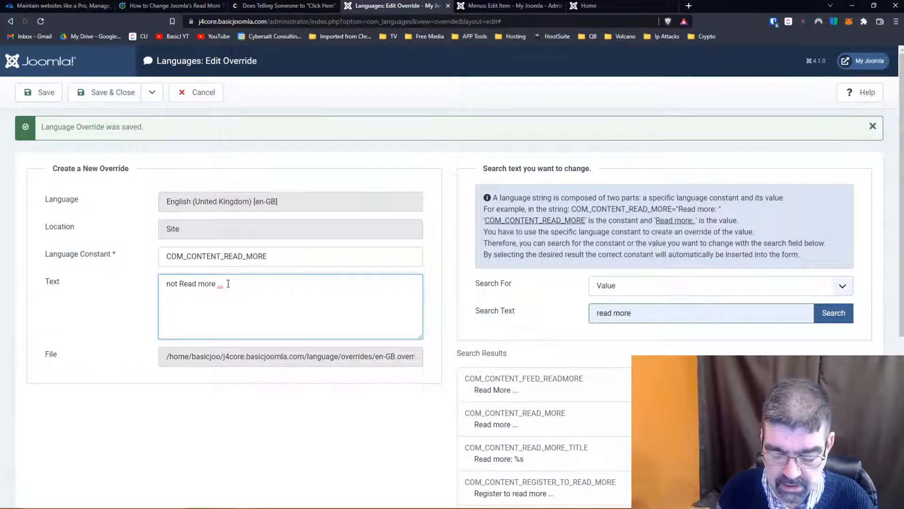
{"action": "type", "text": "jglobal"}
{"action": "left_click", "coordinate": [33, 97]}
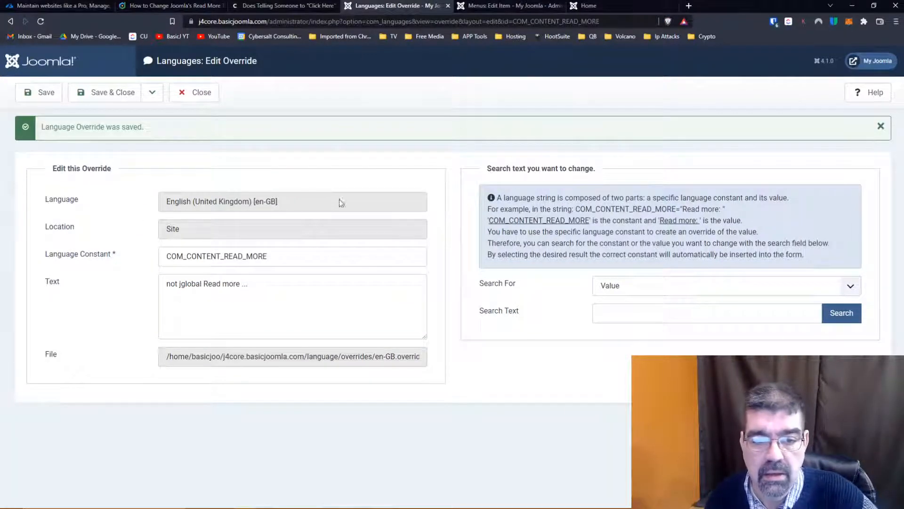
- Reload the site's home page and check the wording of the Read More buttons in the article cards
{"action": "left_click", "coordinate": [586, 6]}
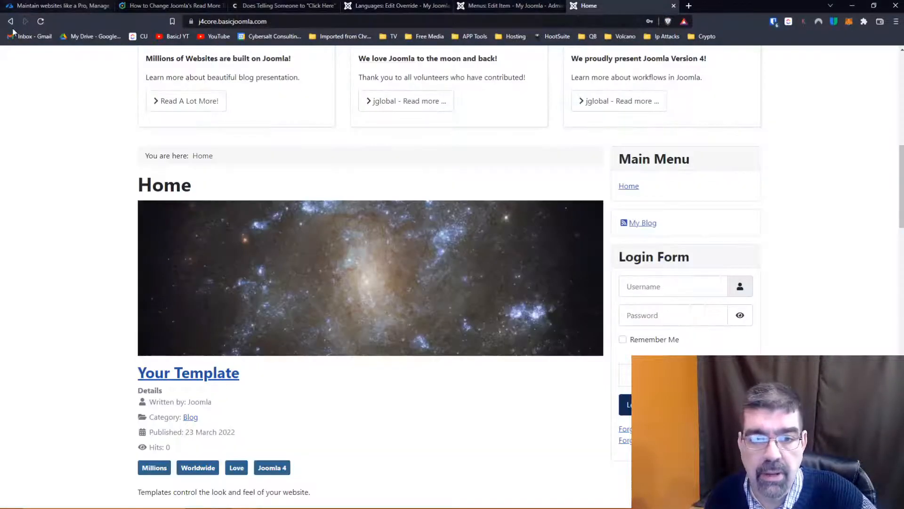
{"action": "left_click", "coordinate": [41, 21]}
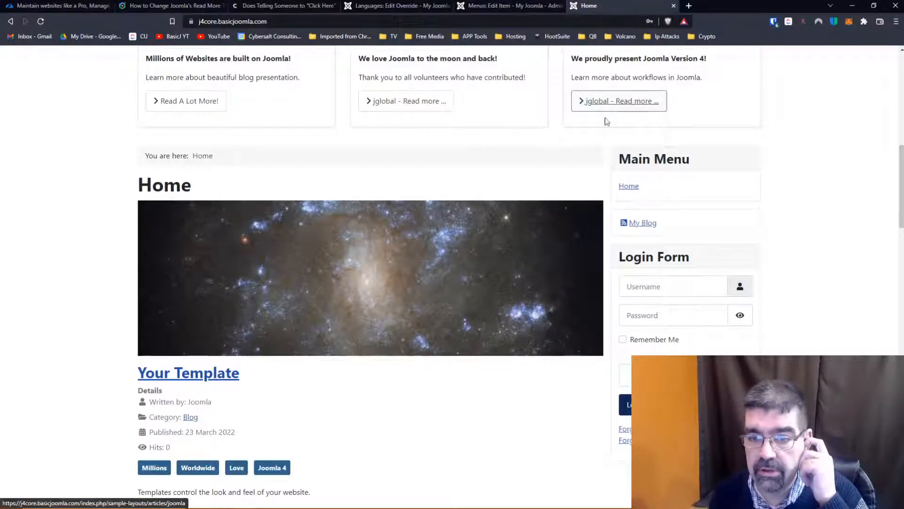
{"action": "scroll", "coordinate": [492, 176], "scroll_direction": "up", "scroll_amount": 1}
{"action": "scroll", "coordinate": [492, 176], "scroll_direction": "up", "scroll_amount": 8}
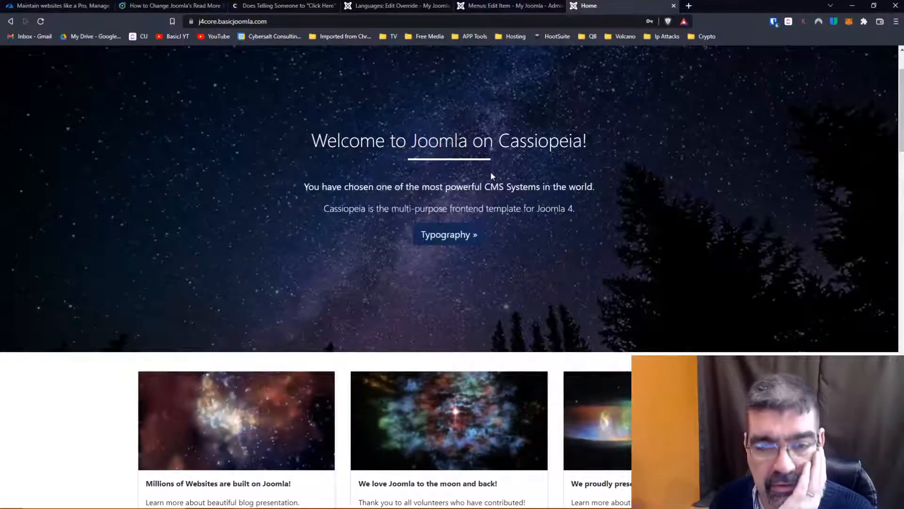
{"action": "scroll", "coordinate": [492, 176], "scroll_direction": "down", "scroll_amount": 4}
{"action": "scroll", "coordinate": [492, 176], "scroll_direction": "down", "scroll_amount": 4}
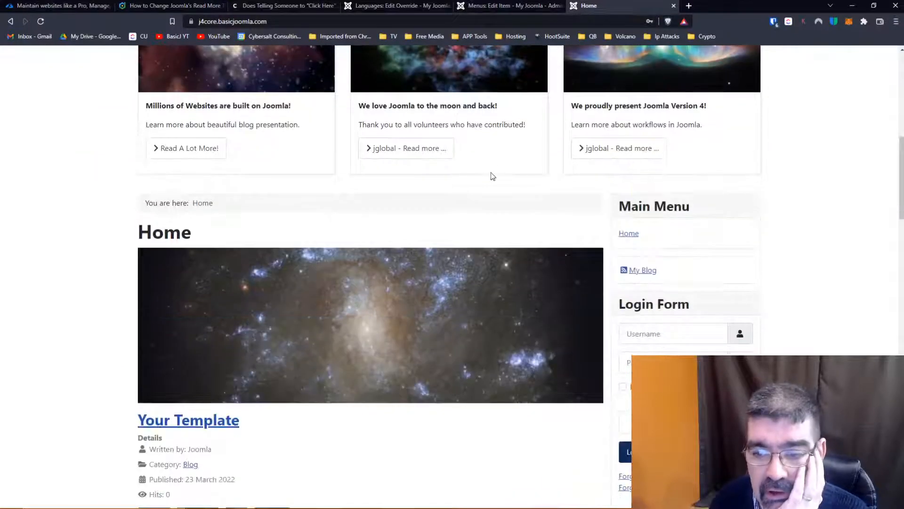
{"action": "scroll", "coordinate": [493, 176], "scroll_direction": "up", "scroll_amount": 1}
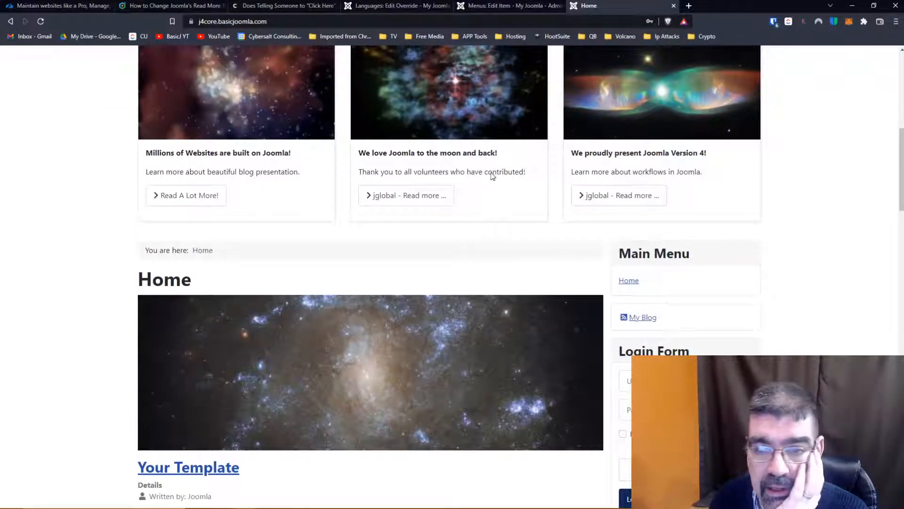
{"action": "scroll", "coordinate": [492, 176], "scroll_direction": "up", "scroll_amount": 9}
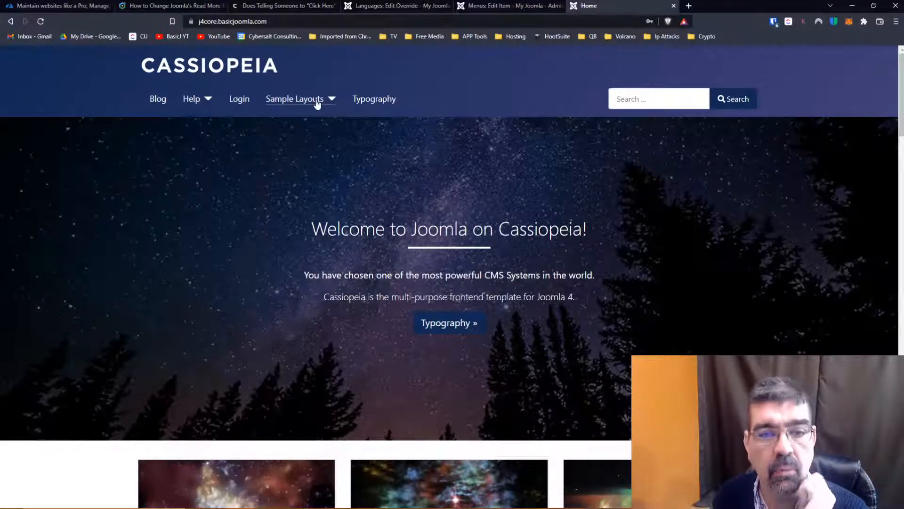
- Open the site's Blog page and examine the wording of the article Read More buttons
{"action": "left_click", "coordinate": [158, 102]}
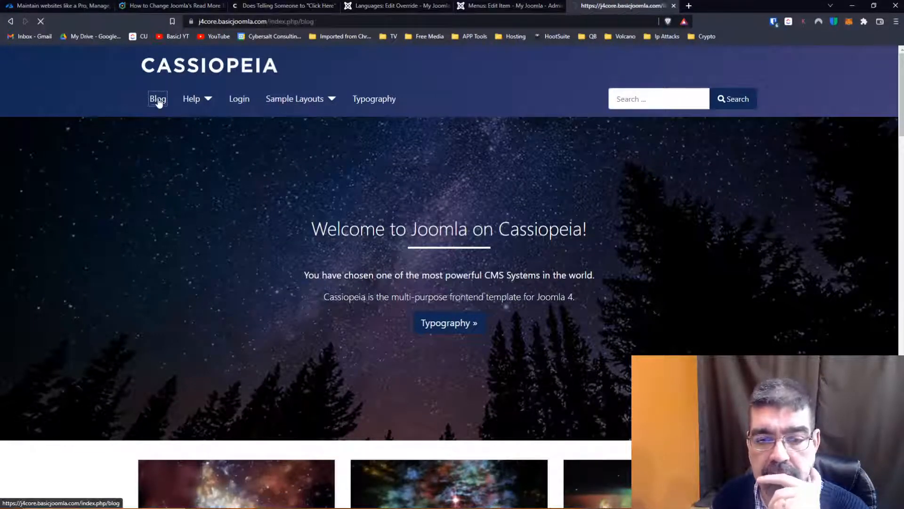
{"action": "scroll", "coordinate": [499, 181], "scroll_direction": "down", "scroll_amount": 5}
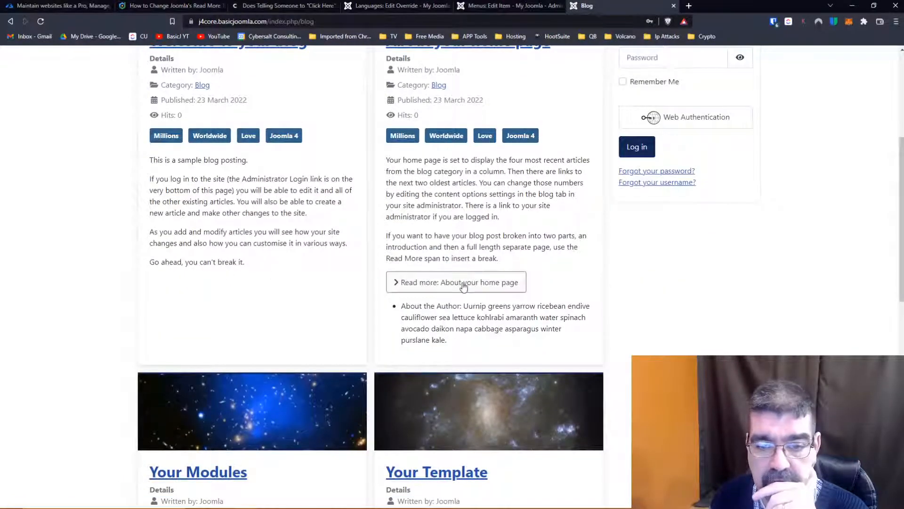
{"action": "scroll", "coordinate": [463, 286], "scroll_direction": "down", "scroll_amount": 8}
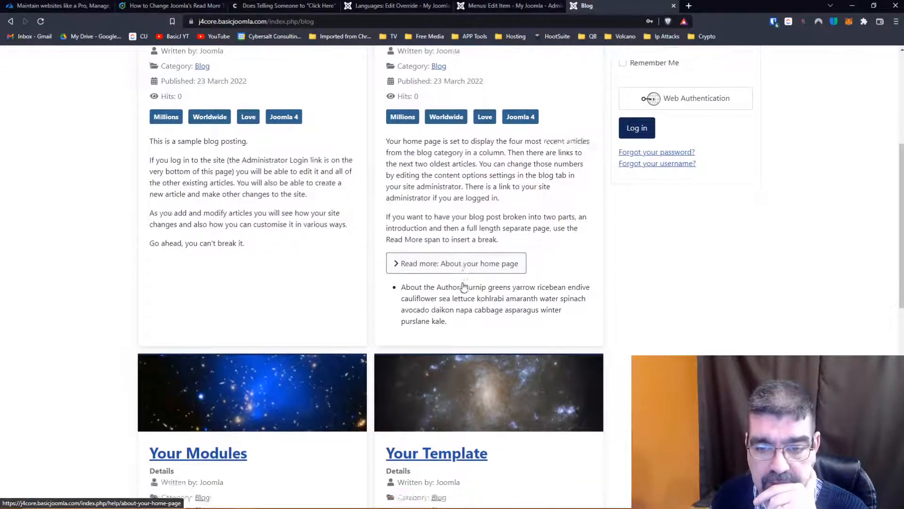
{"action": "scroll", "coordinate": [463, 286], "scroll_direction": "down", "scroll_amount": 4}
{"action": "scroll", "coordinate": [463, 286], "scroll_direction": "up", "scroll_amount": 16}
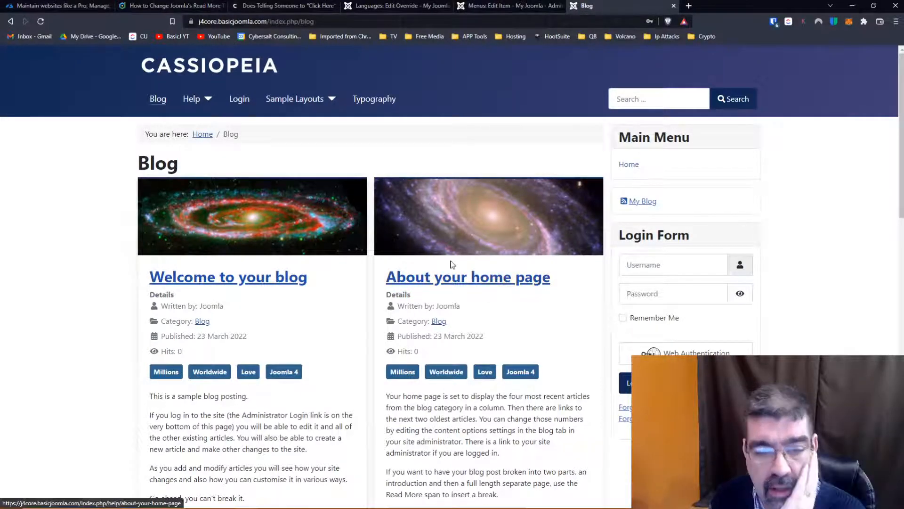
{"action": "scroll", "coordinate": [452, 271], "scroll_direction": "down", "scroll_amount": 2}
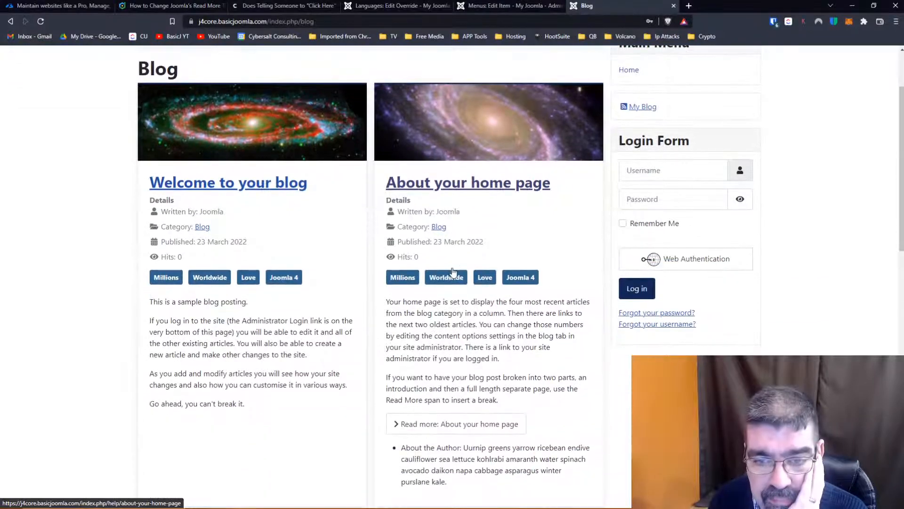
{"action": "scroll", "coordinate": [452, 272], "scroll_direction": "up", "scroll_amount": 1}
- Search the string values for "READ MORE" in the COM_CONTENT_READ_MORE override and review the matching constants
{"action": "left_click", "coordinate": [382, 8]}
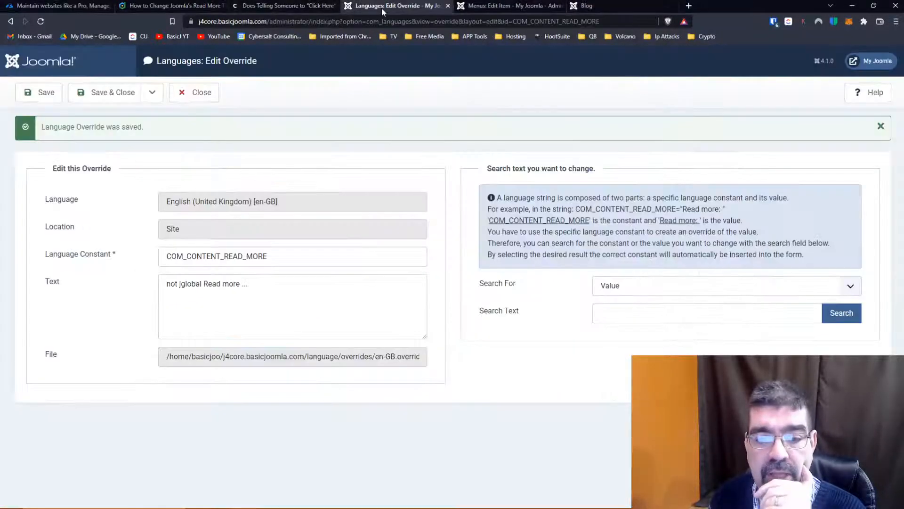
{"action": "left_click", "coordinate": [617, 286]}
{"action": "left_click", "coordinate": [617, 286]}
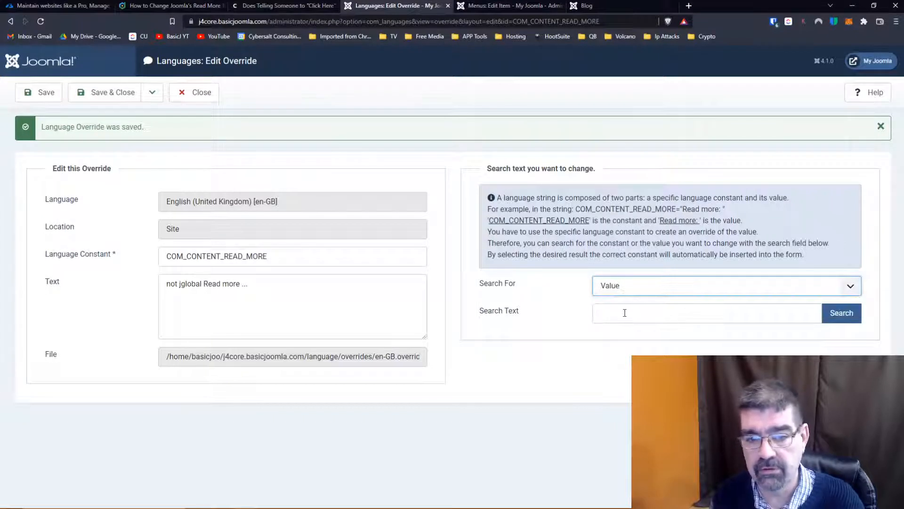
{"action": "left_click", "coordinate": [624, 313]}
{"action": "type", "text": "rea"}
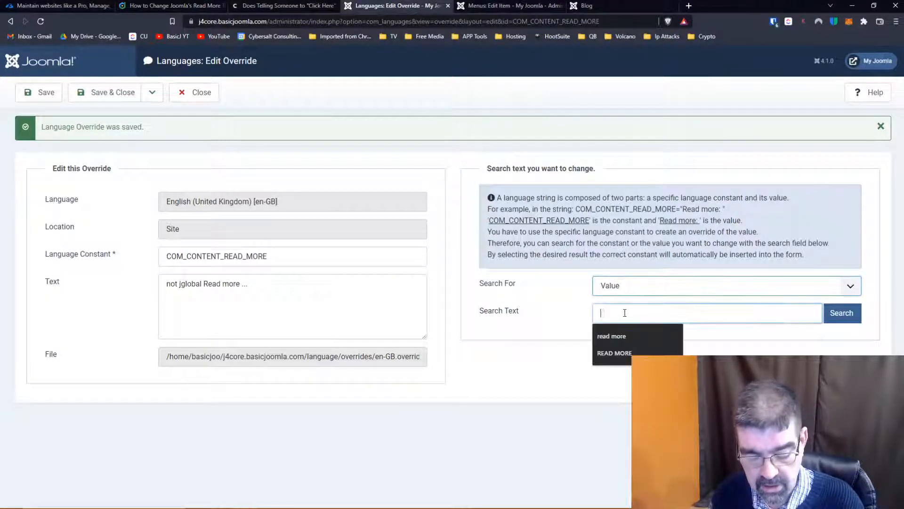
{"action": "type", "text": "d"}
{"action": "left_click", "coordinate": [620, 352]}
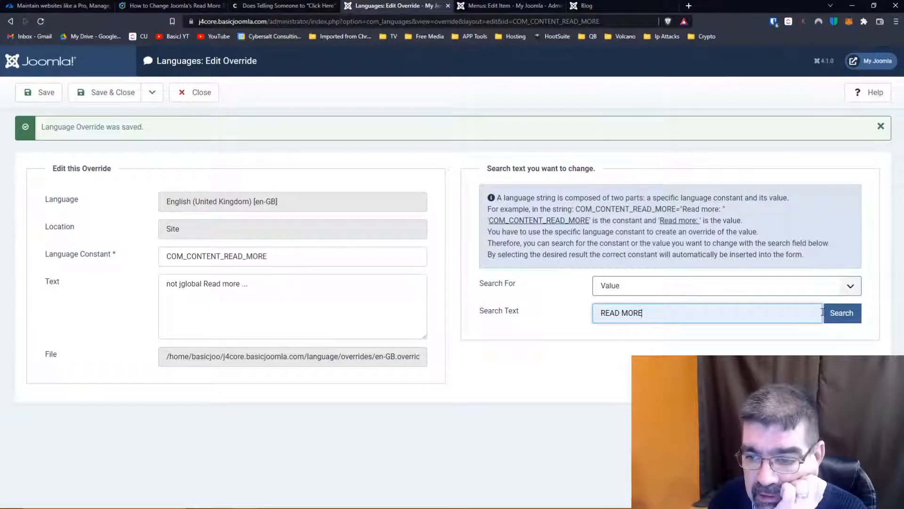
{"action": "left_click", "coordinate": [842, 313]}
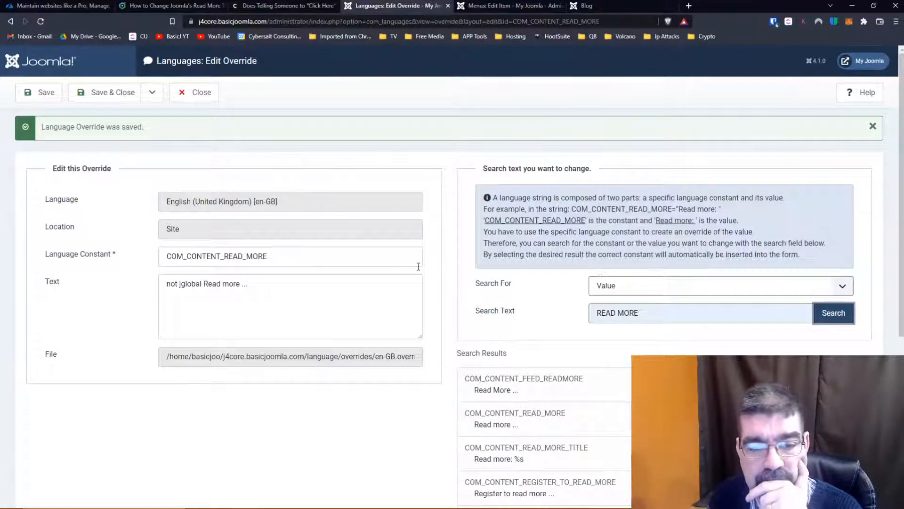
{"action": "scroll", "coordinate": [506, 273], "scroll_direction": "down", "scroll_amount": 3}
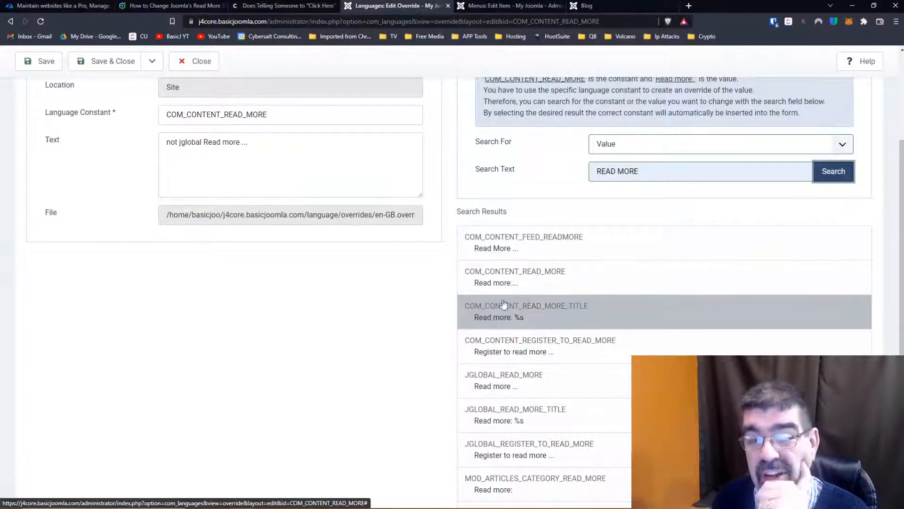
{"action": "scroll", "coordinate": [409, 326], "scroll_direction": "up", "scroll_amount": 1}
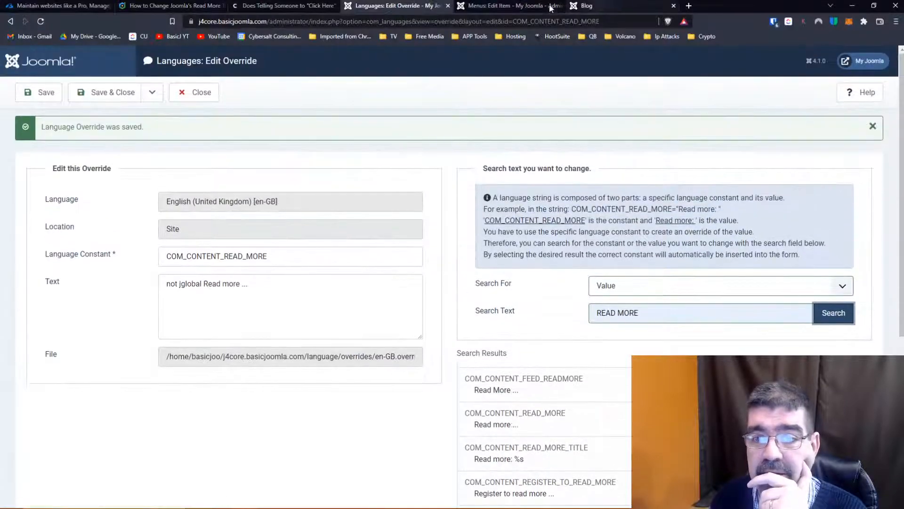
- Return from the Blog page to the site's home page and recheck the Read More buttons under the featured cards
{"action": "left_click", "coordinate": [612, 5]}
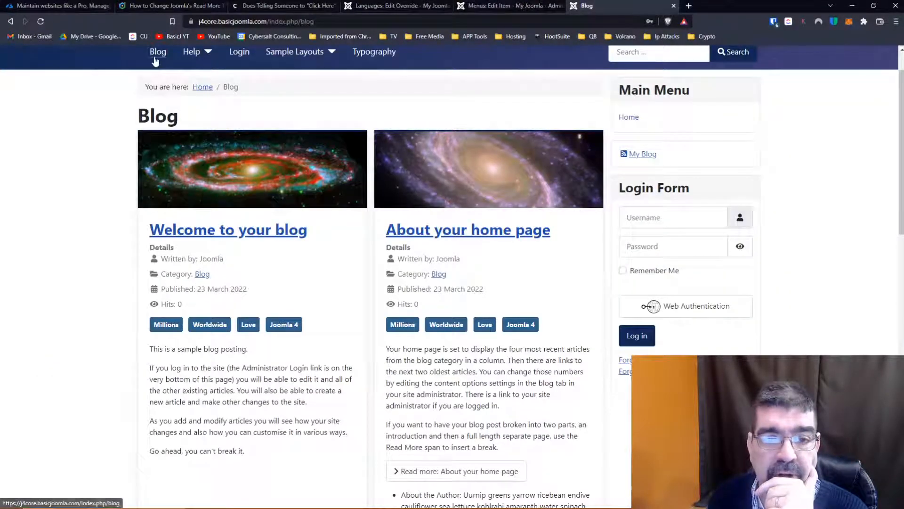
{"action": "left_click", "coordinate": [202, 89]}
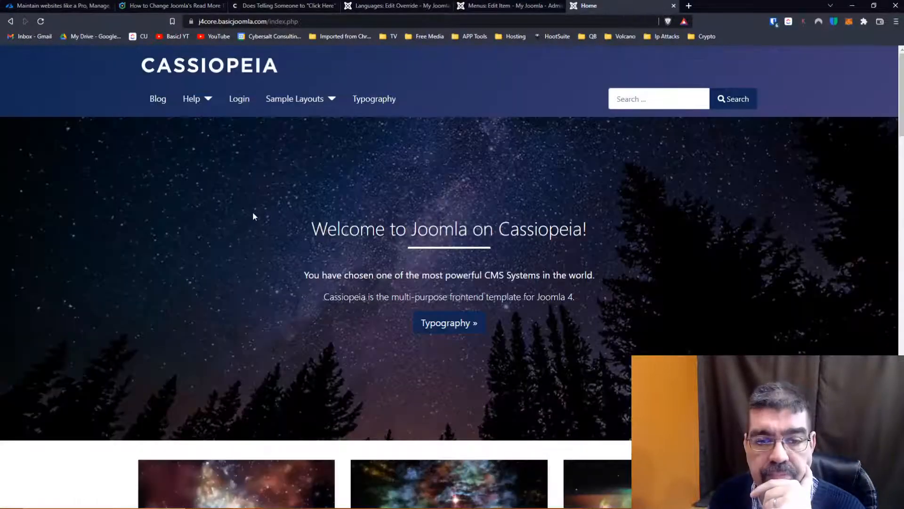
{"action": "scroll", "coordinate": [252, 211], "scroll_direction": "down", "scroll_amount": 7}
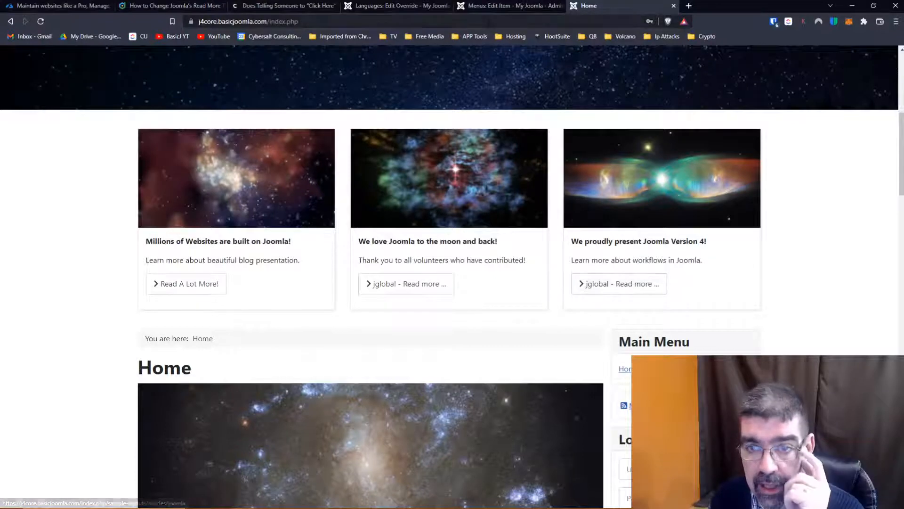
- Close the open override, delete the JGLOBAL_READ_MORE override, and reload the home page to check its Read More buttons
{"action": "left_click", "coordinate": [414, 7]}
{"action": "left_click", "coordinate": [199, 98]}
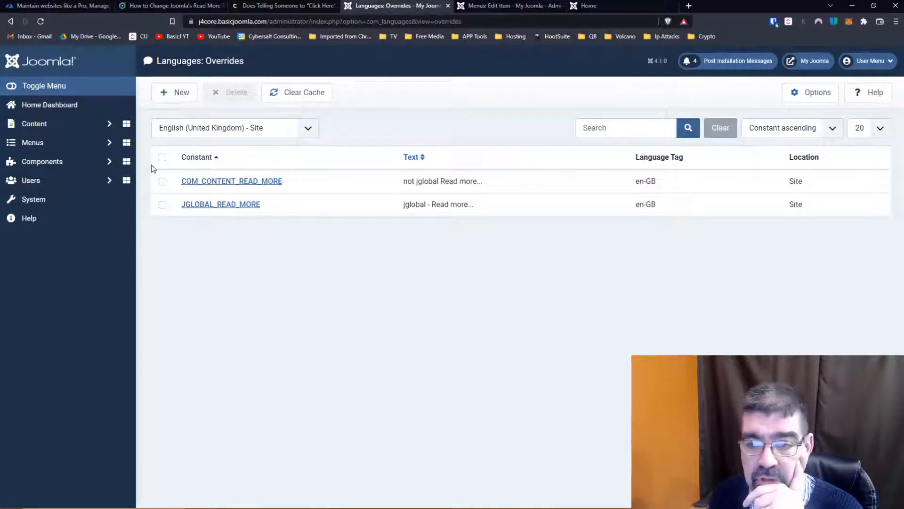
{"action": "left_click", "coordinate": [163, 205]}
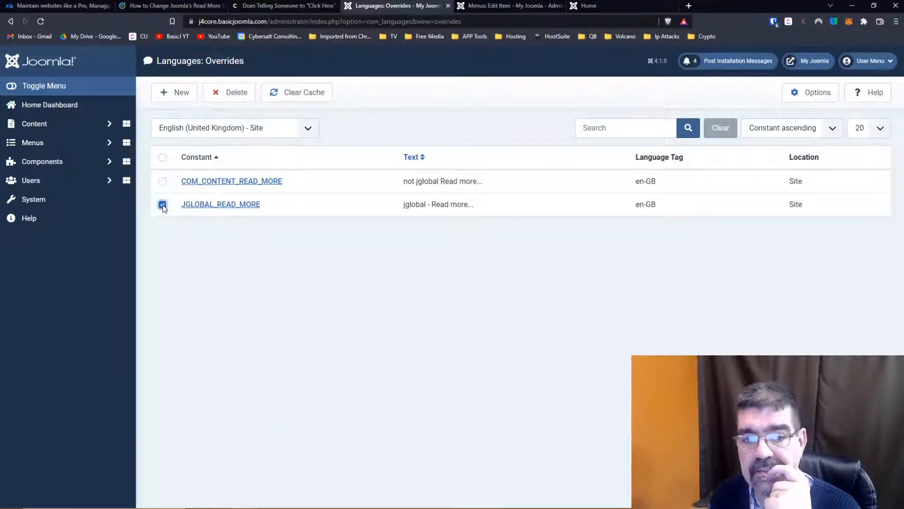
{"action": "left_click", "coordinate": [231, 92]}
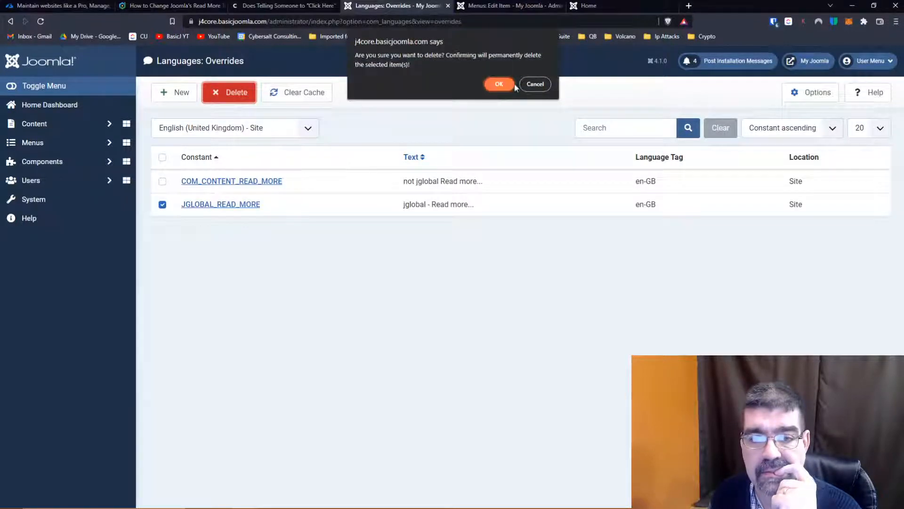
{"action": "left_click", "coordinate": [500, 85]}
{"action": "left_click", "coordinate": [597, 7]}
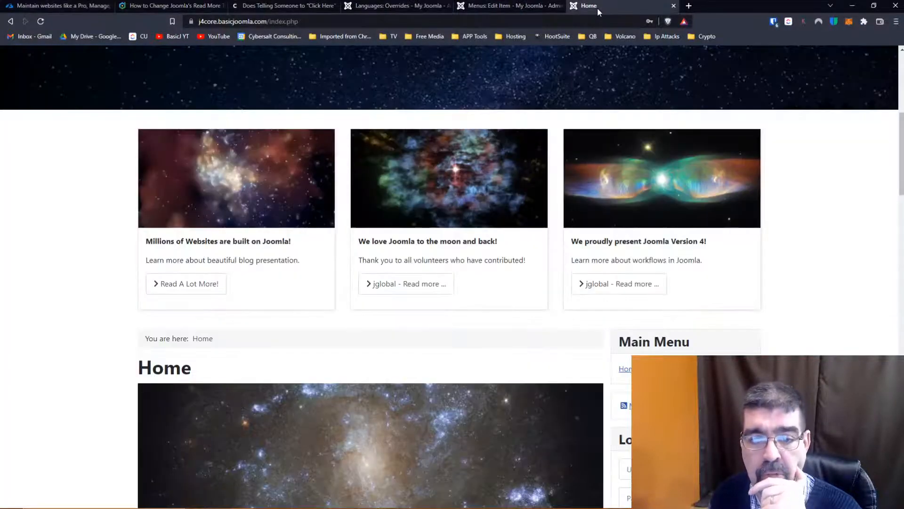
{"action": "left_click", "coordinate": [41, 22]}
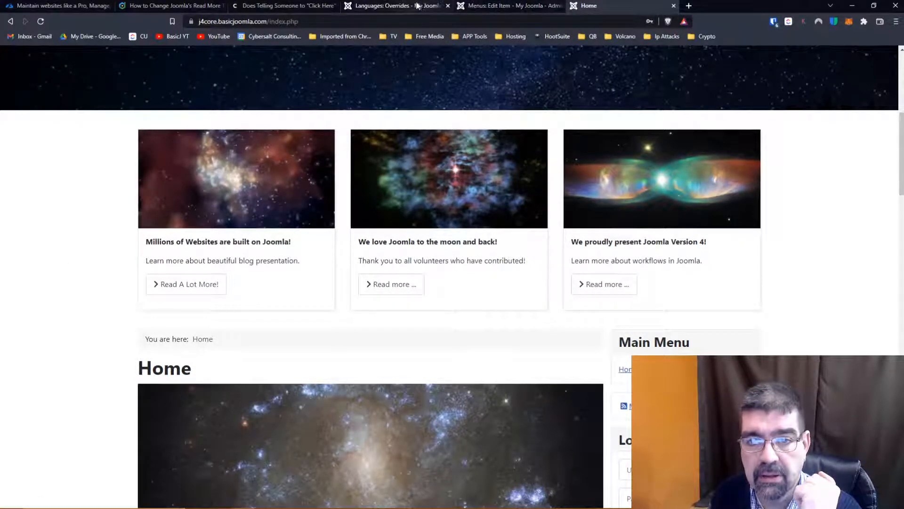
{"action": "left_click", "coordinate": [396, 5]}
{"action": "left_click", "coordinate": [177, 94]}
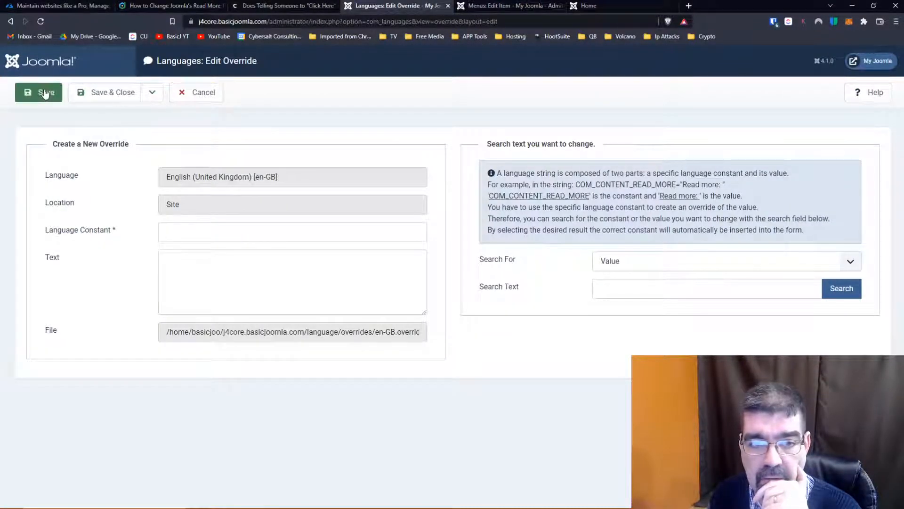
{"action": "left_click", "coordinate": [200, 99]}
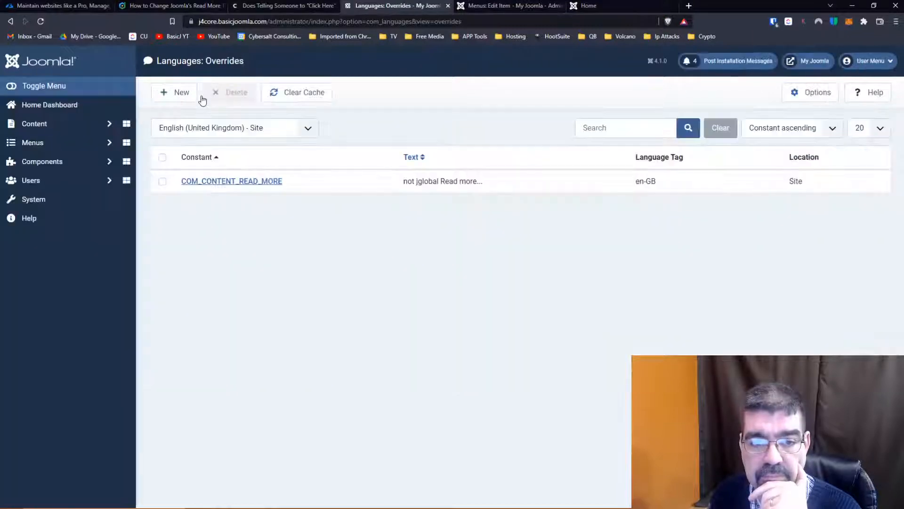
- Check the COM_CONTENT_READ_MORE override's text and close it, and start a new override with a value search for "read more"
{"action": "left_click", "coordinate": [224, 182]}
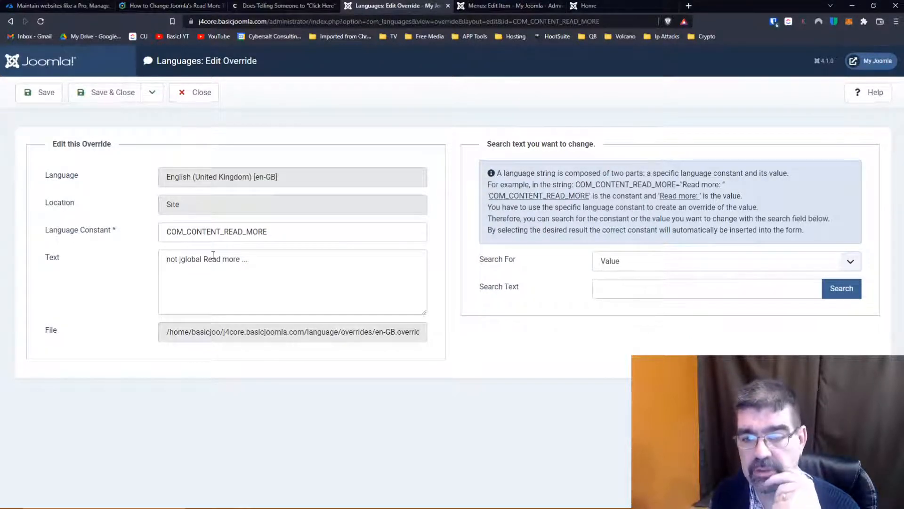
{"action": "left_click", "coordinate": [192, 96]}
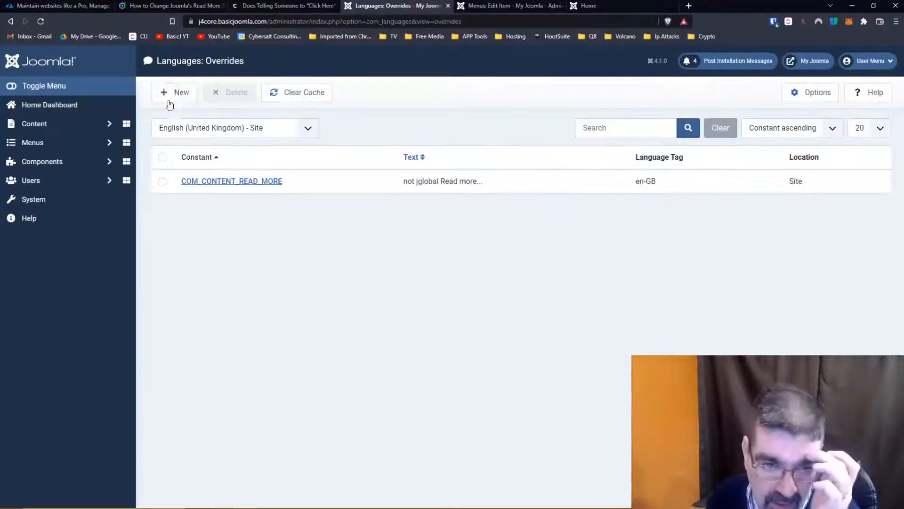
{"action": "left_click", "coordinate": [177, 97]}
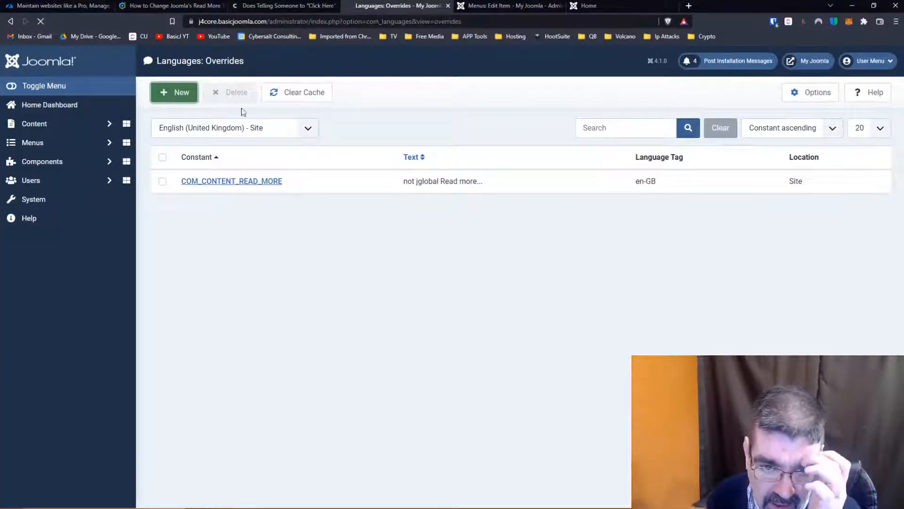
{"action": "left_click", "coordinate": [682, 288]}
{"action": "type", "text": "read"}
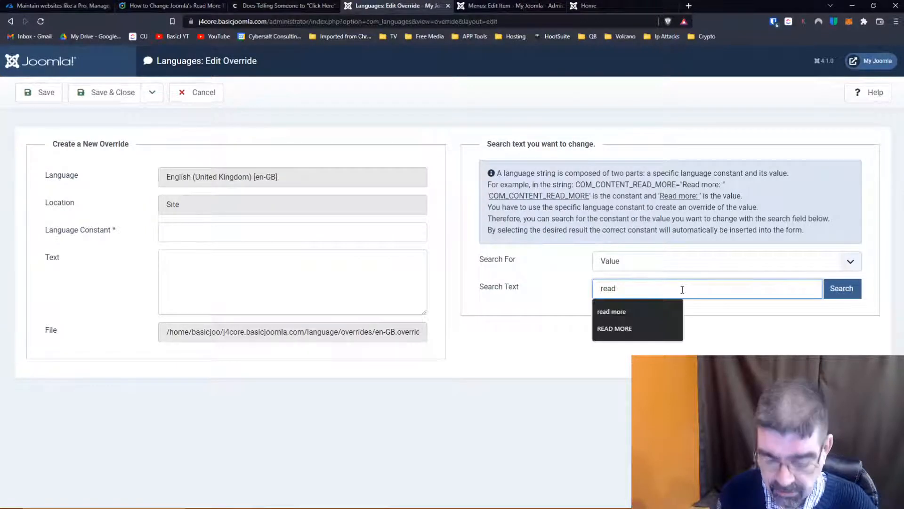
{"action": "type", "text": " more"}
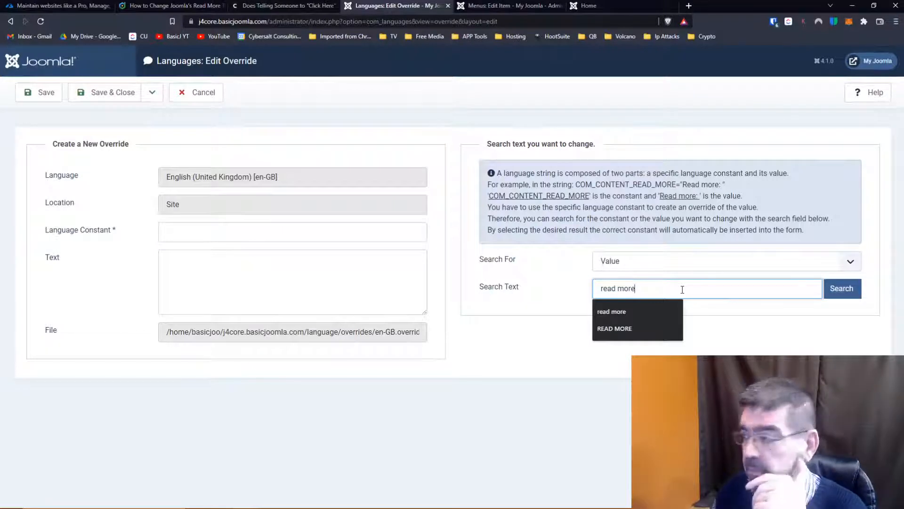
{"action": "left_click", "coordinate": [644, 317]}
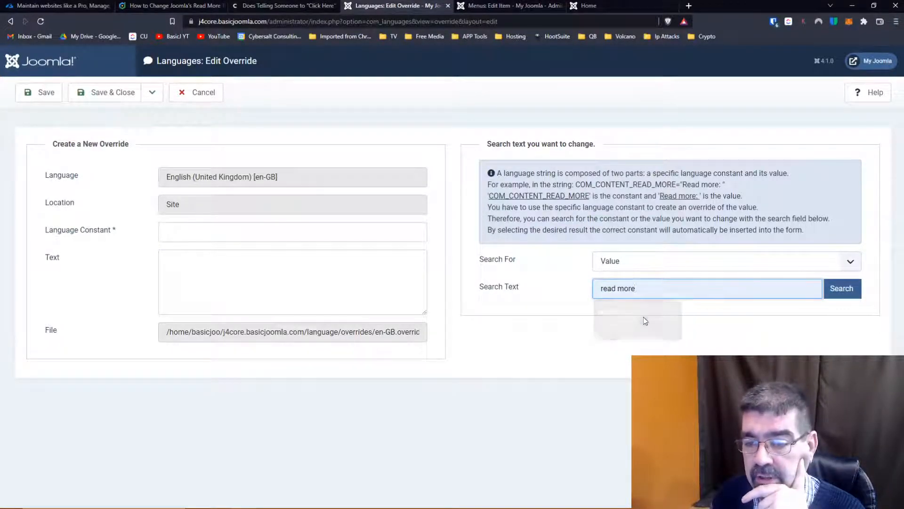
{"action": "left_click", "coordinate": [847, 295]}
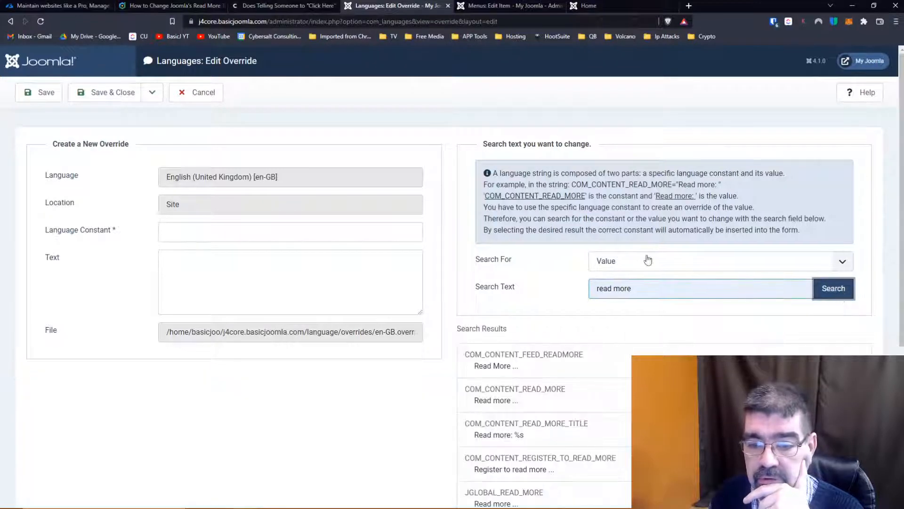
- Examine the constants found for "read more", loading the additional results, and compare the COM_CONTENT, JGLOBAL and module entries
{"action": "scroll", "coordinate": [507, 238], "scroll_direction": "down", "scroll_amount": 4}
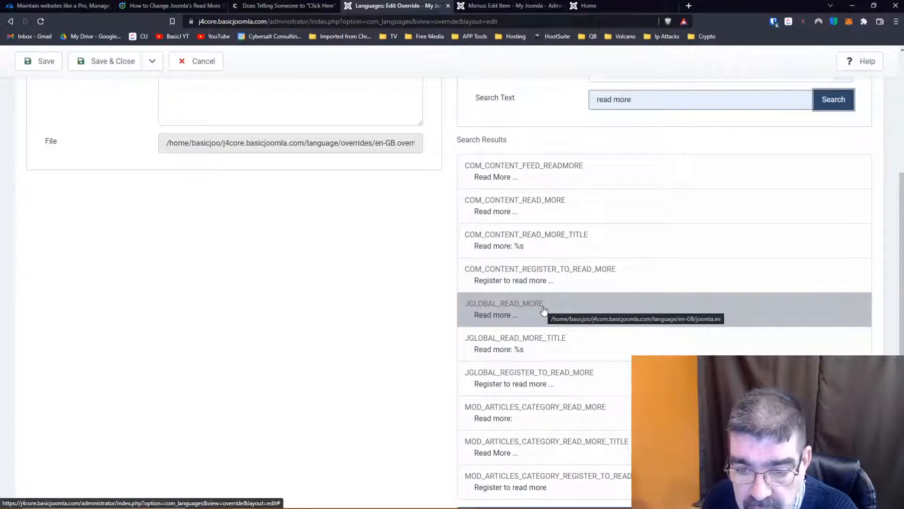
{"action": "scroll", "coordinate": [543, 309], "scroll_direction": "down", "scroll_amount": 1}
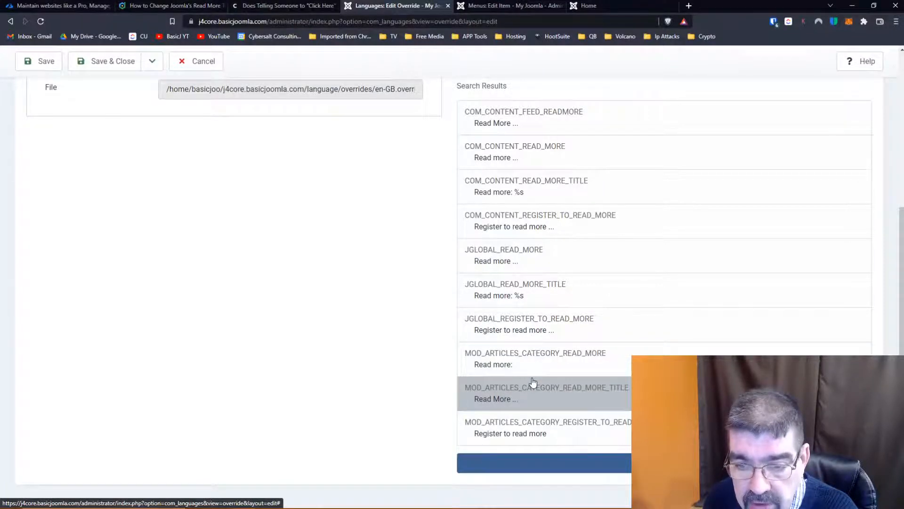
{"action": "scroll", "coordinate": [525, 365], "scroll_direction": "up", "scroll_amount": 5}
{"action": "scroll", "coordinate": [535, 377], "scroll_direction": "down", "scroll_amount": 1}
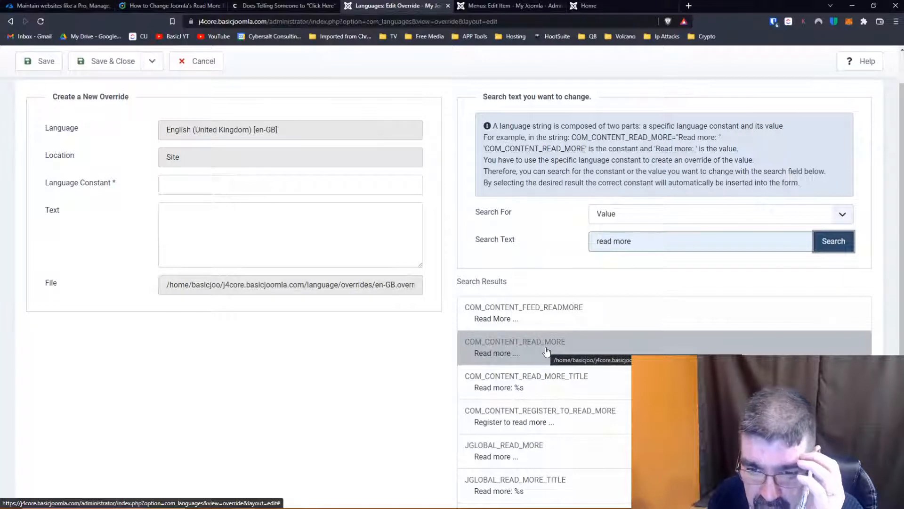
{"action": "scroll", "coordinate": [547, 351], "scroll_direction": "down", "scroll_amount": 1}
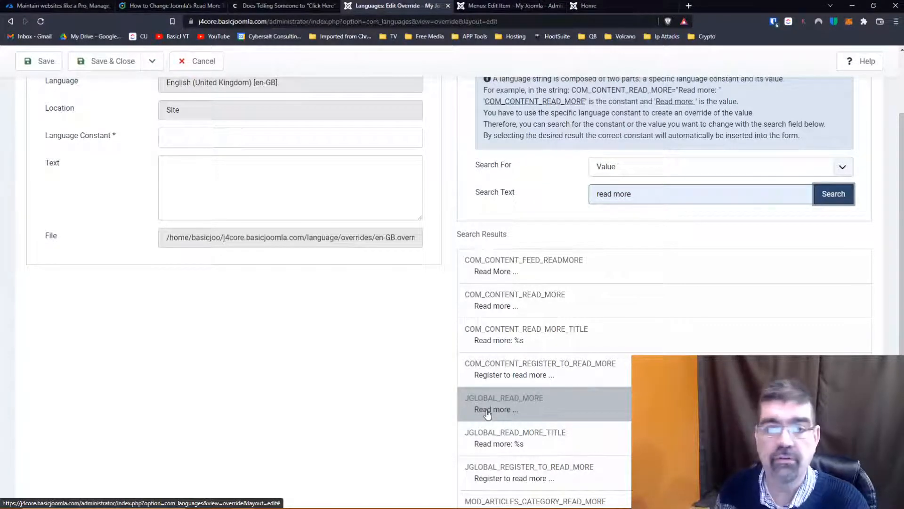
{"action": "scroll", "coordinate": [481, 295], "scroll_direction": "down", "scroll_amount": 3}
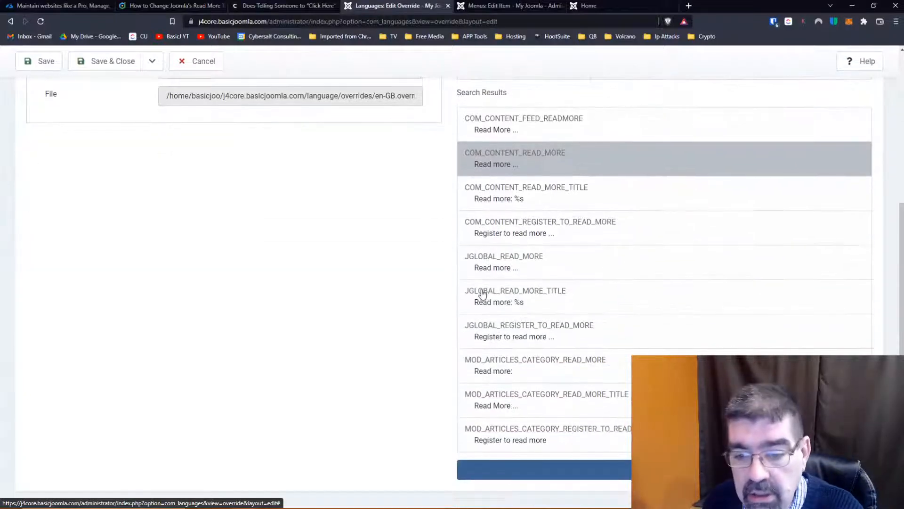
{"action": "scroll", "coordinate": [419, 288], "scroll_direction": "up", "scroll_amount": 2}
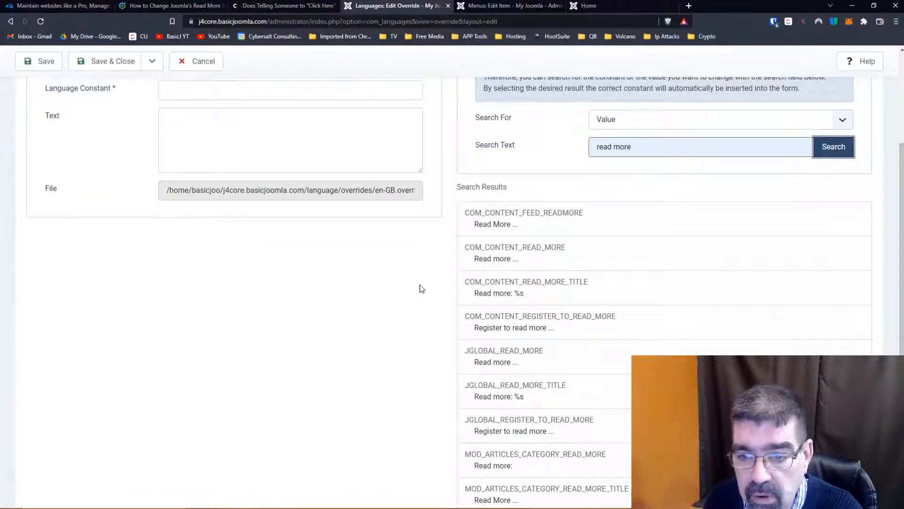
{"action": "scroll", "coordinate": [421, 289], "scroll_direction": "down", "scroll_amount": 2}
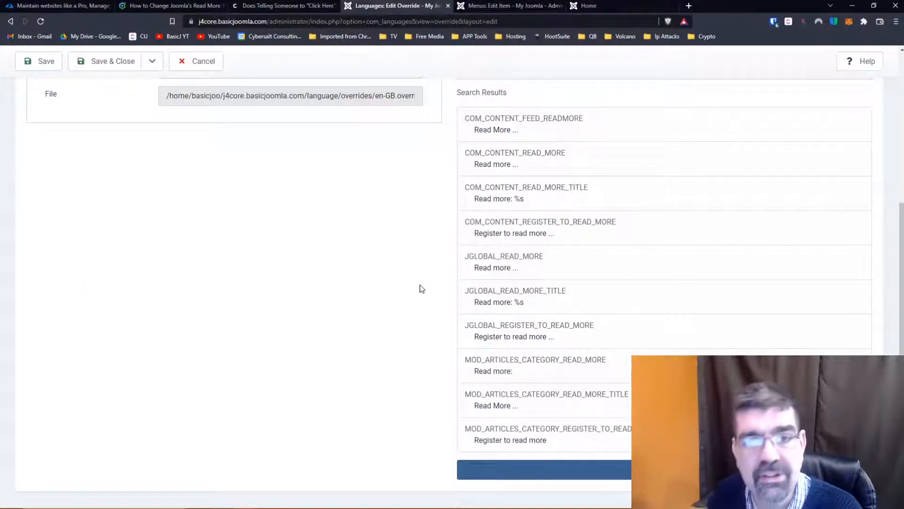
{"action": "scroll", "coordinate": [440, 242], "scroll_direction": "down", "scroll_amount": 1}
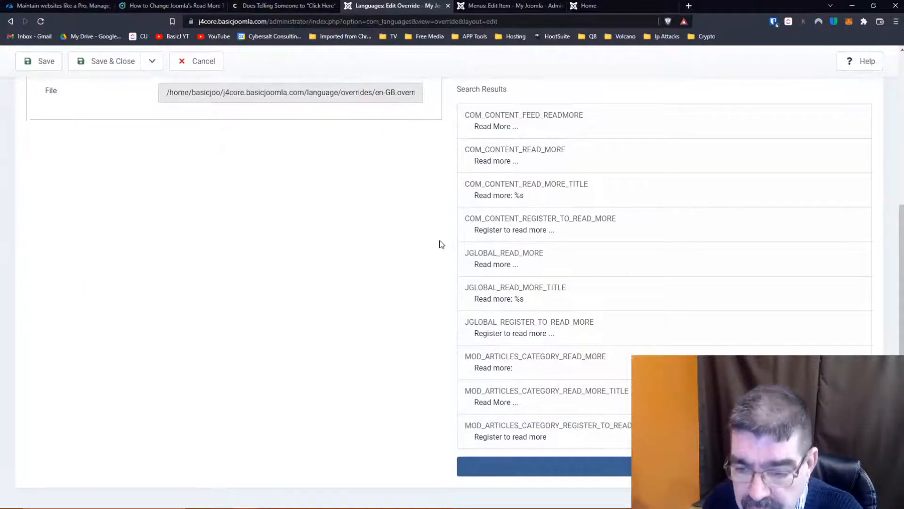
{"action": "left_click", "coordinate": [589, 463]}
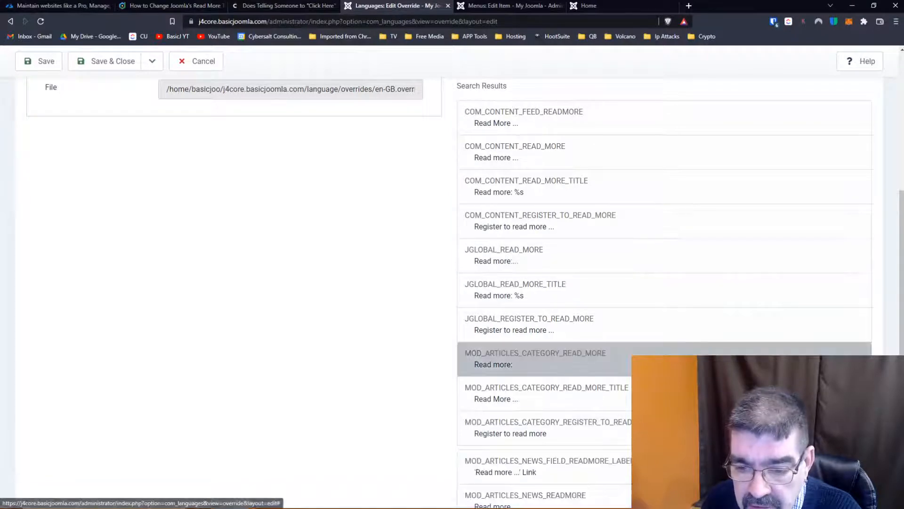
{"action": "scroll", "coordinate": [642, 349], "scroll_direction": "down", "scroll_amount": 2}
{"action": "scroll", "coordinate": [640, 347], "scroll_direction": "up", "scroll_amount": 6}
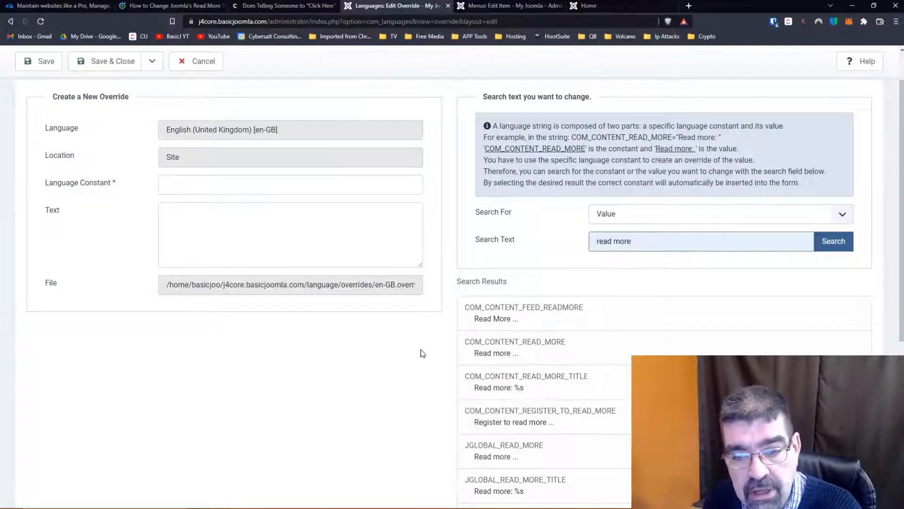
{"action": "scroll", "coordinate": [506, 172], "scroll_direction": "down", "scroll_amount": 3}
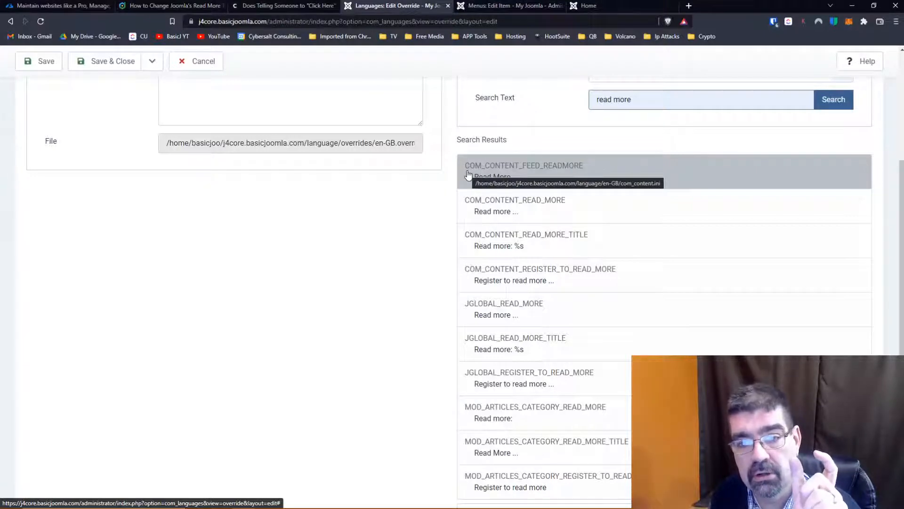
- Review the Joomlashack article's click statistics for different link wordings and return to the new override form
{"action": "left_click", "coordinate": [130, 7]}
{"action": "scroll", "coordinate": [214, 231], "scroll_direction": "down", "scroll_amount": 4}
{"action": "scroll", "coordinate": [221, 231], "scroll_direction": "up", "scroll_amount": 1}
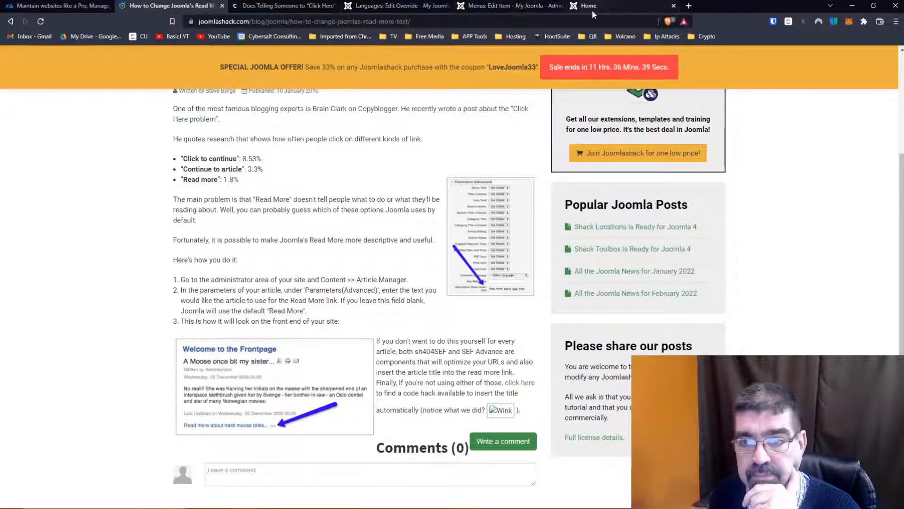
{"action": "left_click", "coordinate": [404, 6]}
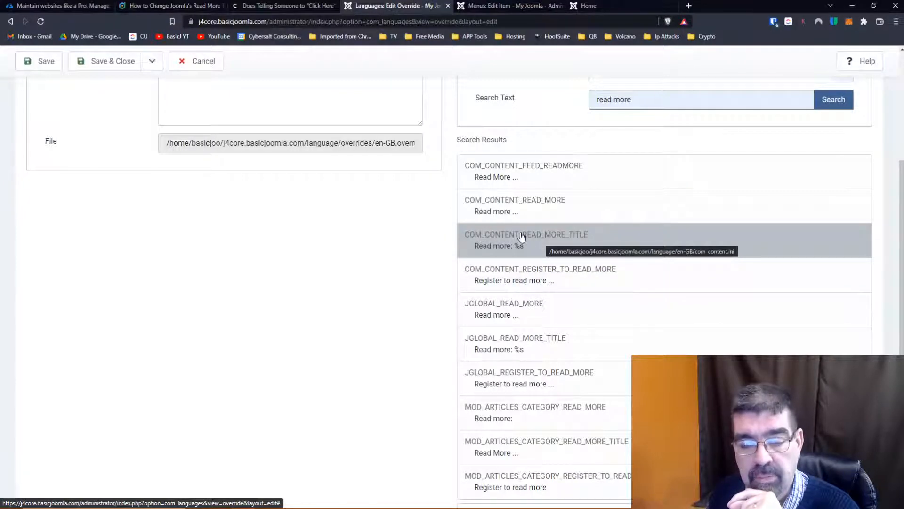
- Choose the COM_CONTENT_REGISTER_TO_READ_MORE constant for the new override and set its text to "Click to register to read more ..."
{"action": "scroll", "coordinate": [521, 237], "scroll_direction": "down", "scroll_amount": 2}
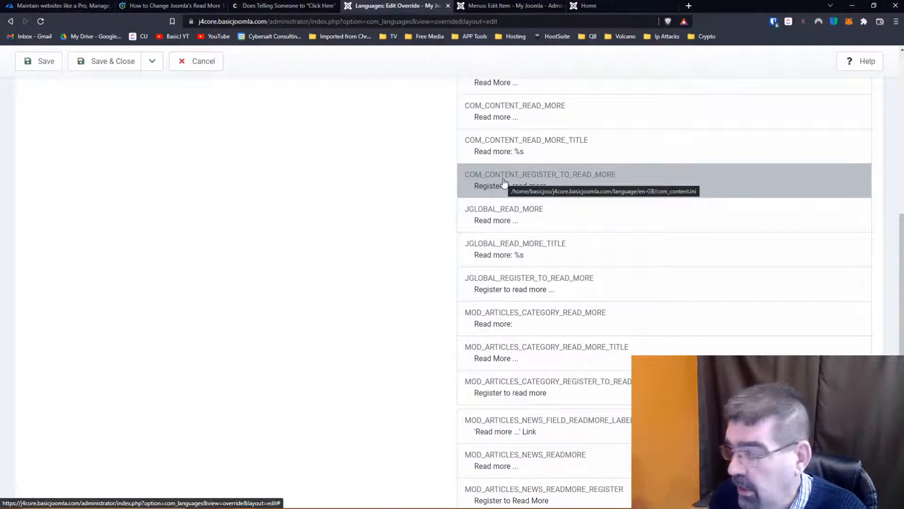
{"action": "left_click", "coordinate": [503, 182]}
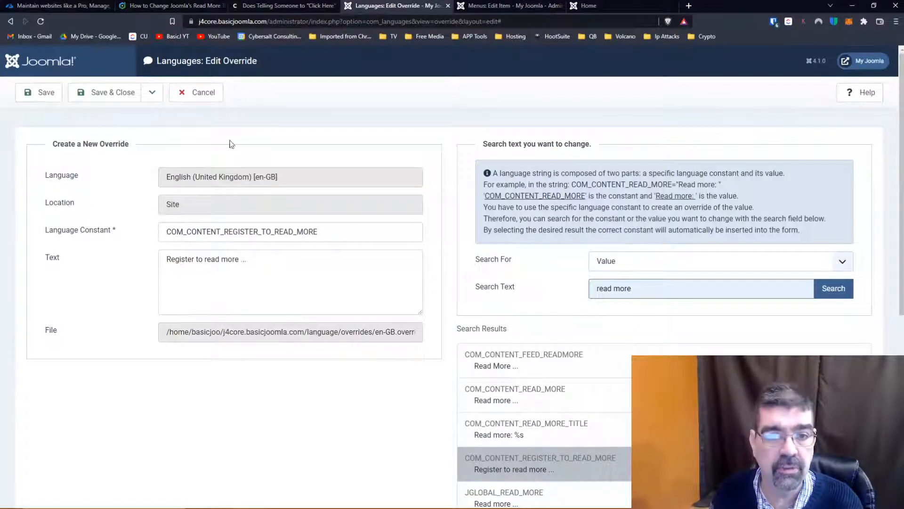
{"action": "left_click", "coordinate": [160, 7]}
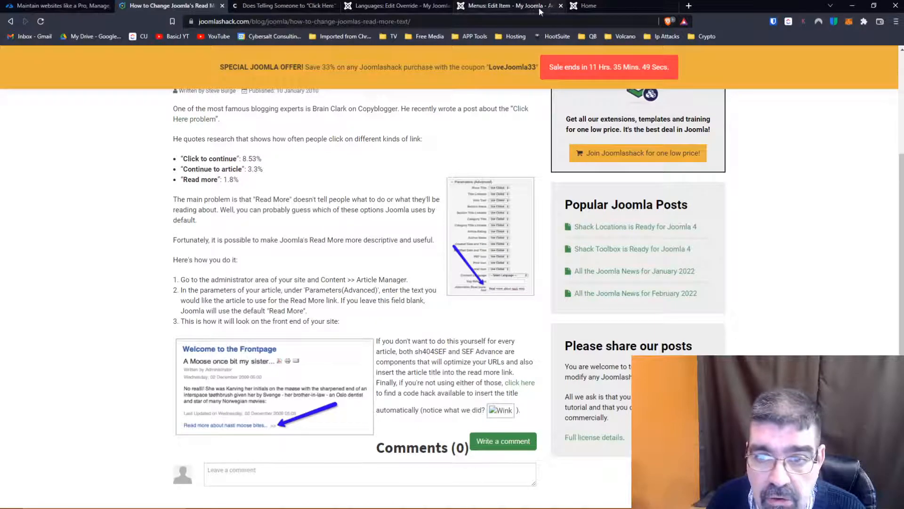
{"action": "left_click", "coordinate": [411, 12]}
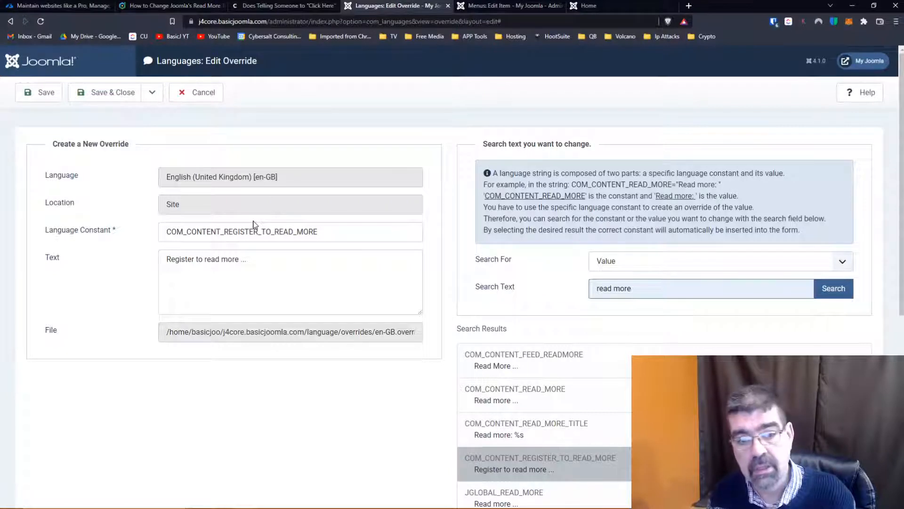
{"action": "left_click", "coordinate": [167, 261]}
{"action": "type", "text": "Click to"}
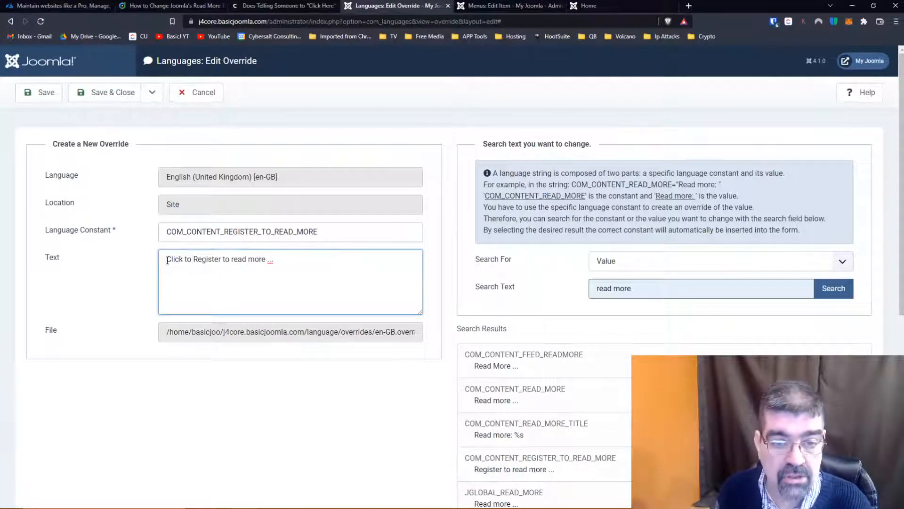
{"action": "key", "text": "Delete"}
{"action": "type", "text": "r"}
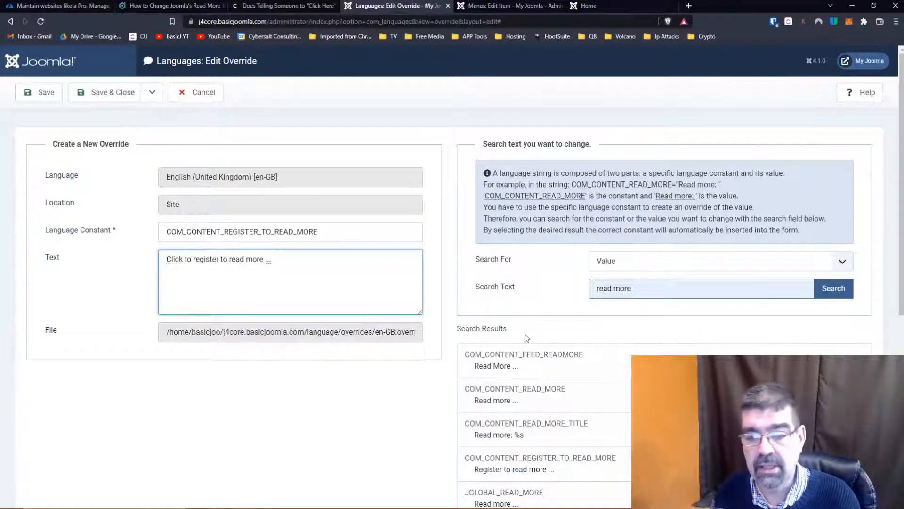
- Review the global, article category and article news Read More constants, and recheck the Joomlashack article and the Home menu item
{"action": "scroll", "coordinate": [535, 324], "scroll_direction": "down", "scroll_amount": 2}
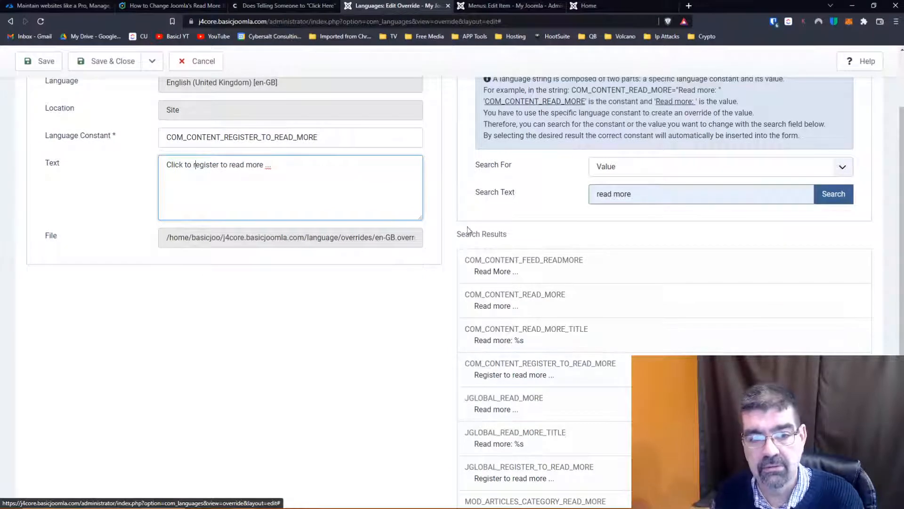
{"action": "scroll", "coordinate": [514, 209], "scroll_direction": "down", "scroll_amount": 2}
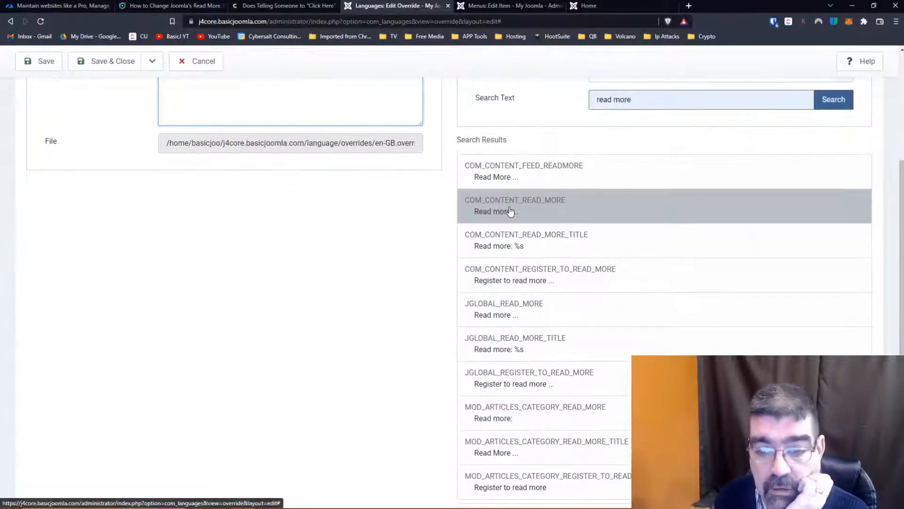
{"action": "scroll", "coordinate": [520, 202], "scroll_direction": "down", "scroll_amount": 2}
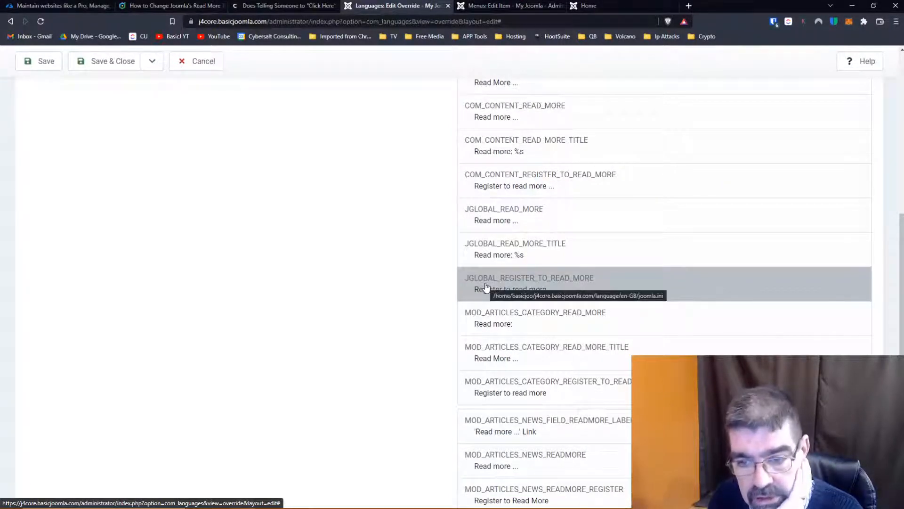
{"action": "scroll", "coordinate": [631, 283], "scroll_direction": "down", "scroll_amount": 1}
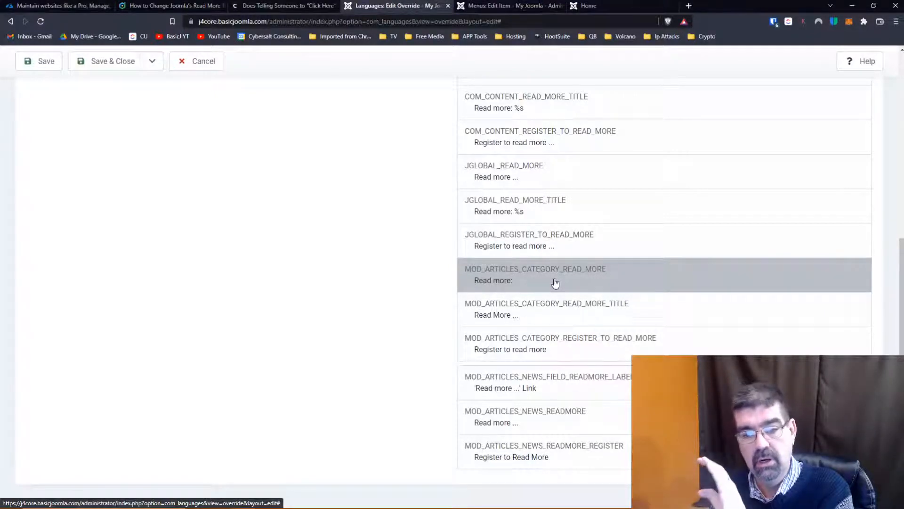
{"action": "left_click", "coordinate": [157, 7]}
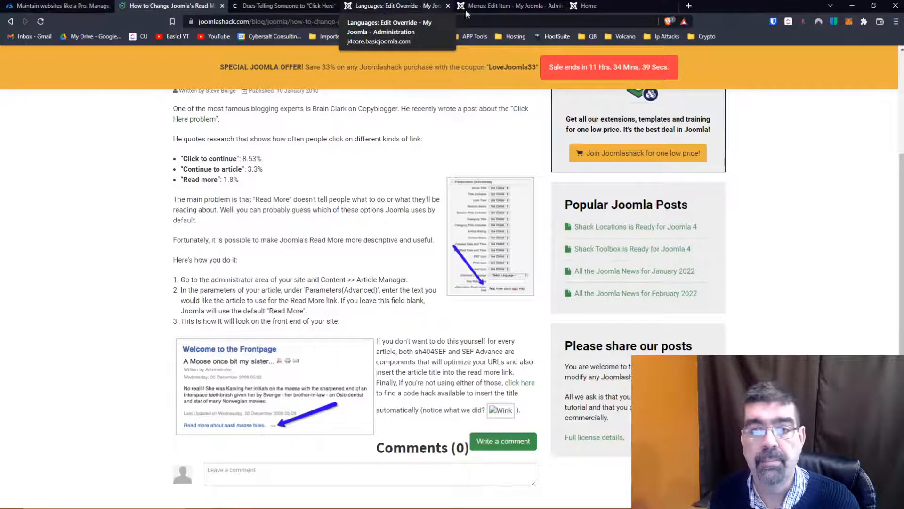
{"action": "left_click", "coordinate": [505, 10]}
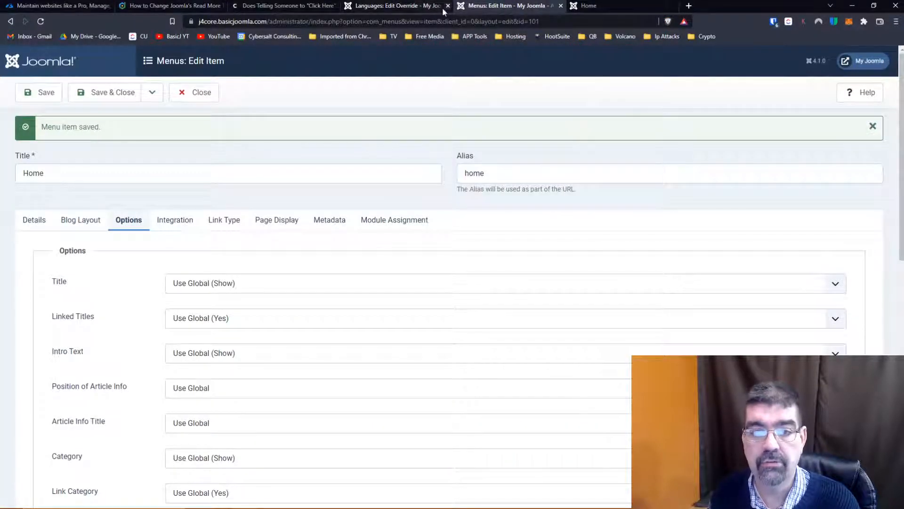
{"action": "left_click", "coordinate": [394, 8]}
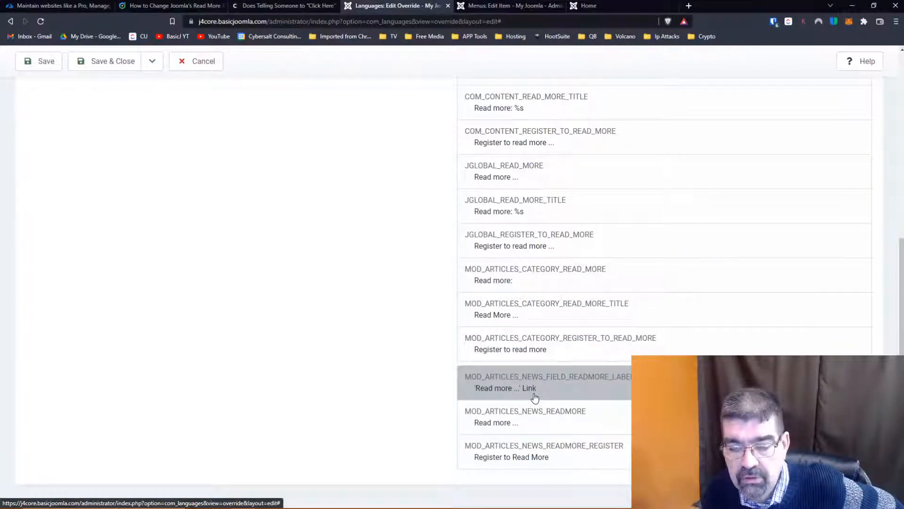
- Close the Home menu item and return to the Main Menu's item list
{"action": "left_click", "coordinate": [493, 7]}
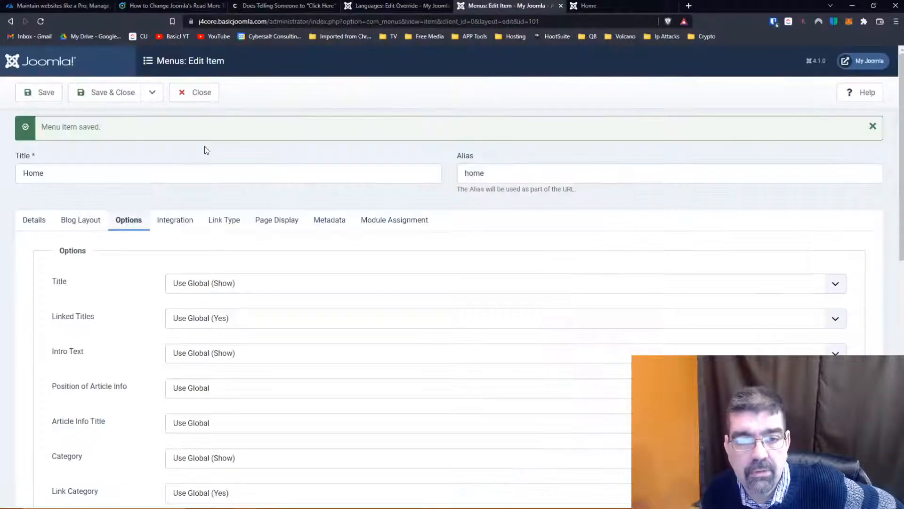
{"action": "left_click", "coordinate": [196, 93]}
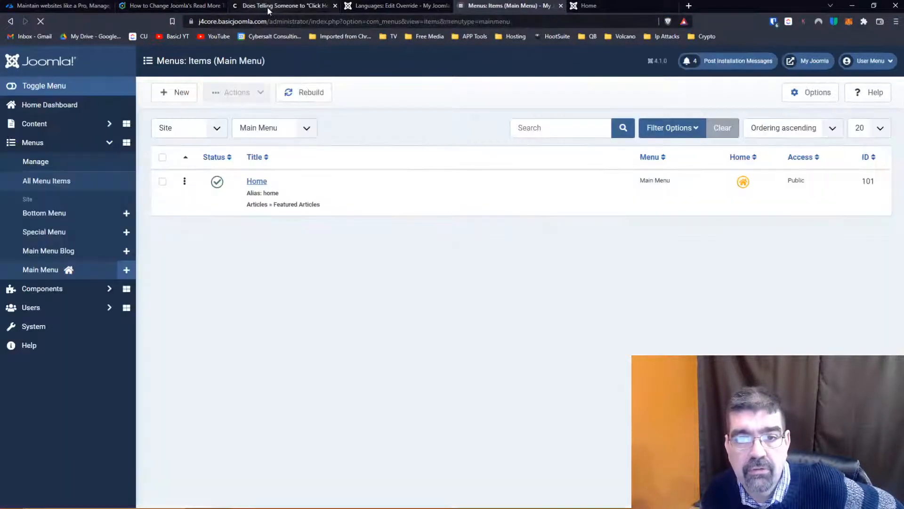
- Examine the site's Home and Typography pages for Read More links and glance at the Copyblogger article on link wording
{"action": "left_click", "coordinate": [594, 6]}
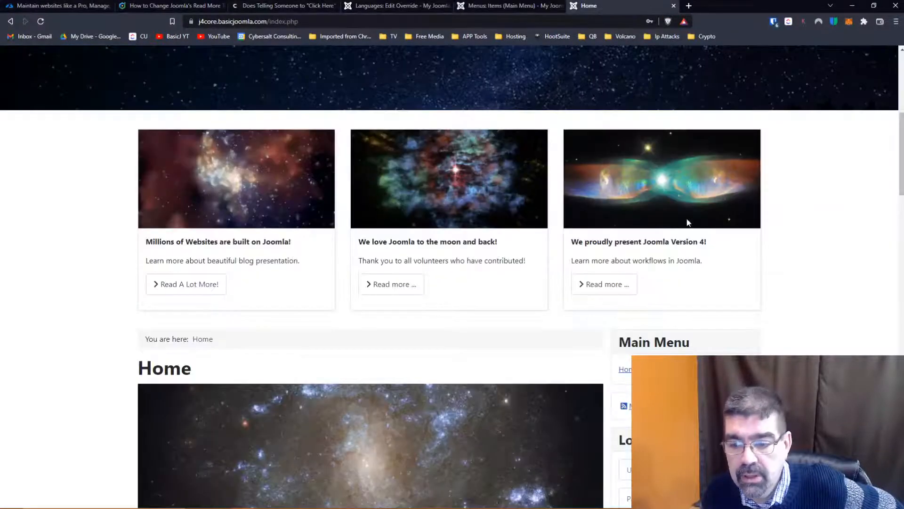
{"action": "scroll", "coordinate": [687, 223], "scroll_direction": "down", "scroll_amount": 5}
{"action": "scroll", "coordinate": [687, 223], "scroll_direction": "up", "scroll_amount": 6}
{"action": "scroll", "coordinate": [686, 220], "scroll_direction": "up", "scroll_amount": 6}
{"action": "scroll", "coordinate": [686, 219], "scroll_direction": "down", "scroll_amount": 1}
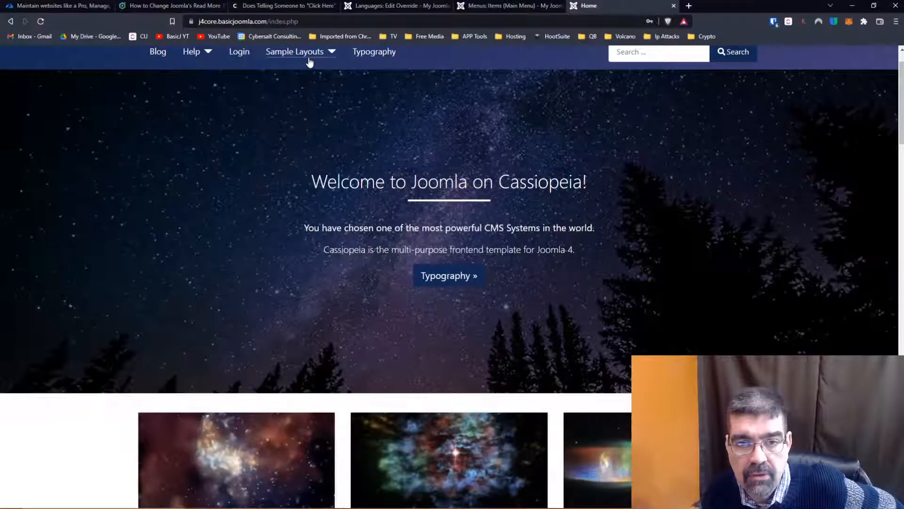
{"action": "left_click", "coordinate": [376, 56]}
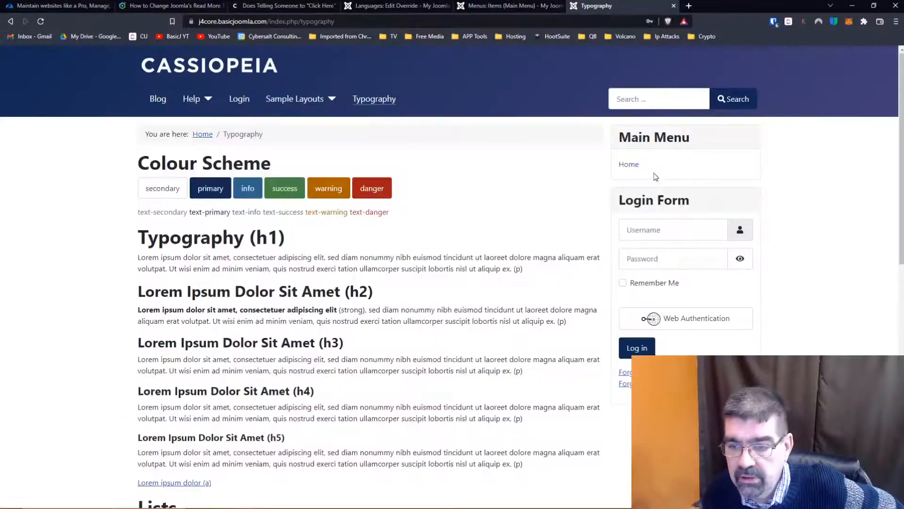
{"action": "scroll", "coordinate": [540, 199], "scroll_direction": "down", "scroll_amount": 10}
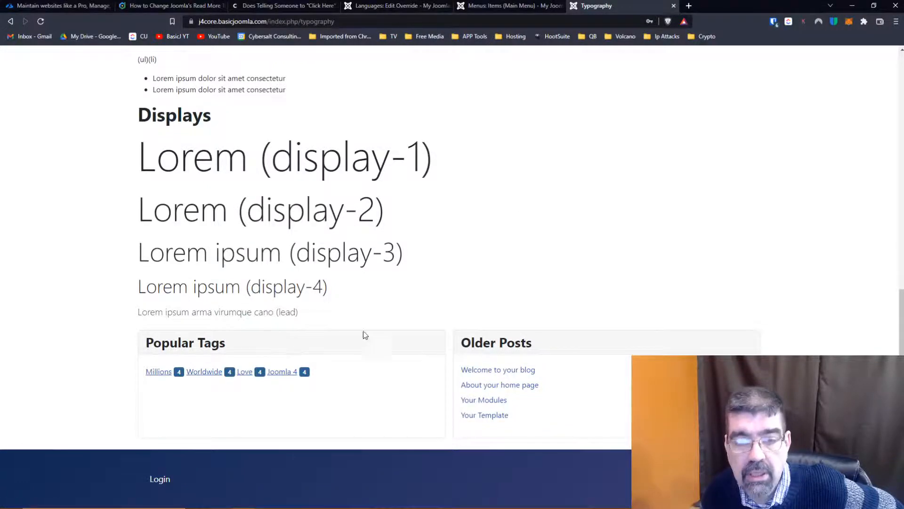
{"action": "scroll", "coordinate": [402, 259], "scroll_direction": "up", "scroll_amount": 10}
{"action": "left_click", "coordinate": [304, 9]}
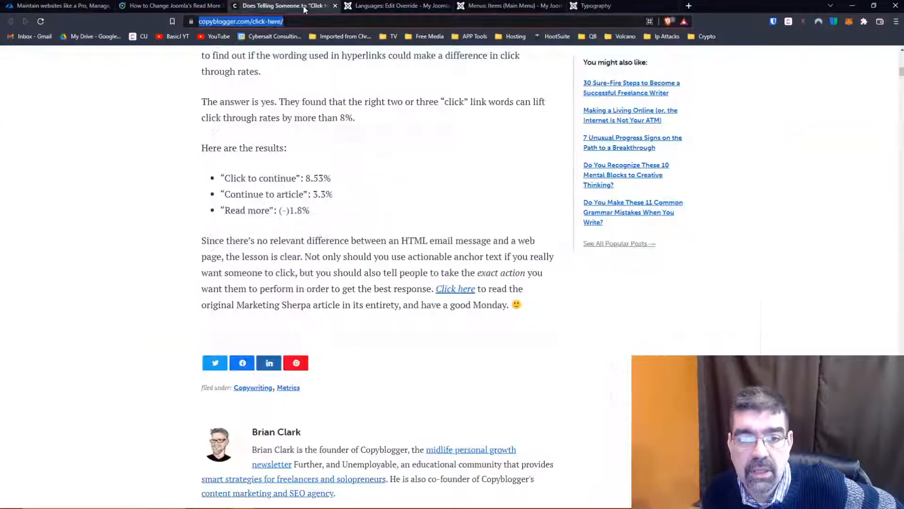
- Start a new site module of type Articles - Newsflash, checking the article news Read More constants in the override form
{"action": "left_click", "coordinate": [510, 10]}
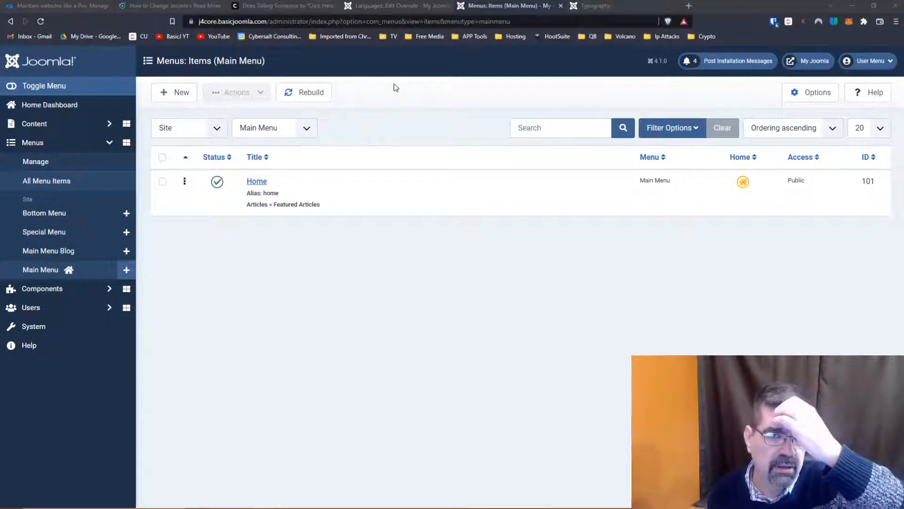
{"action": "left_click", "coordinate": [30, 326]}
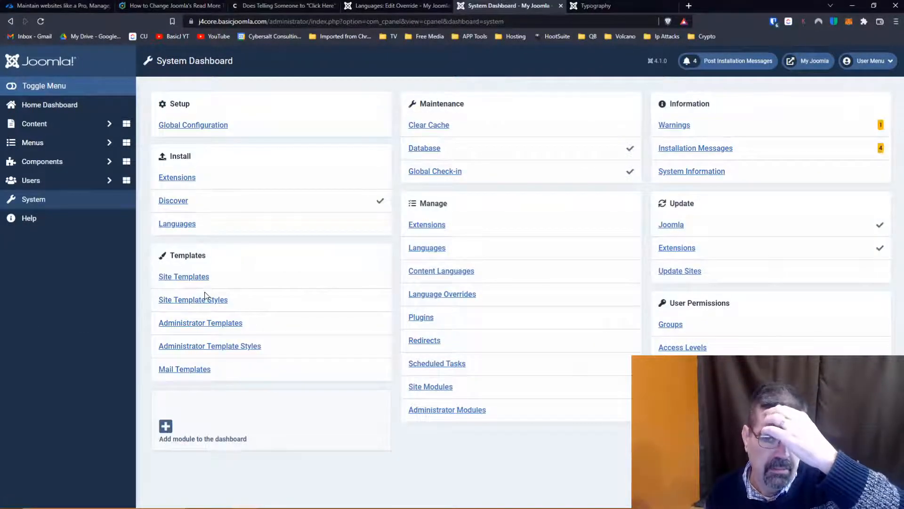
{"action": "left_click", "coordinate": [425, 387]}
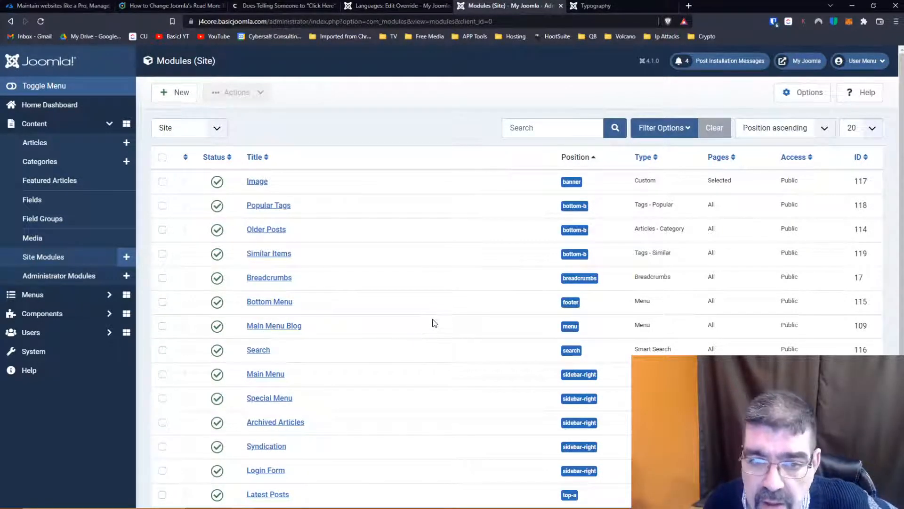
{"action": "left_click", "coordinate": [173, 94]}
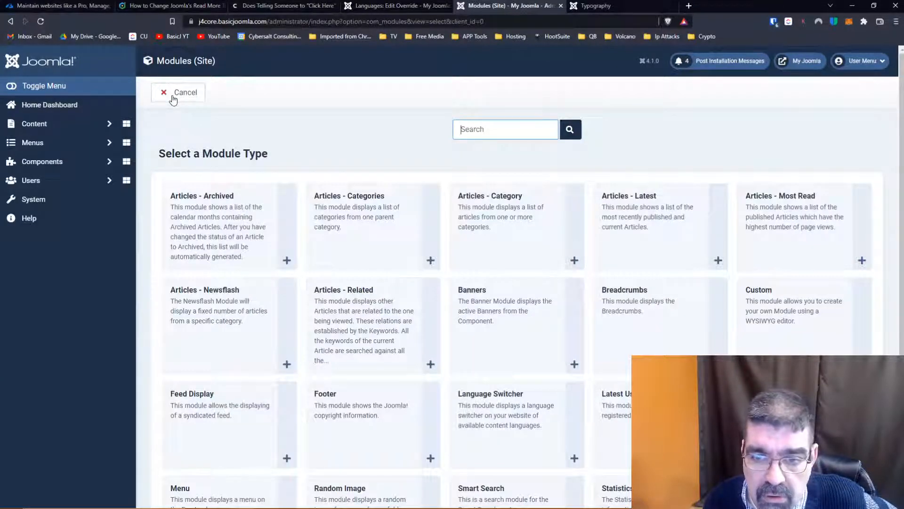
{"action": "type", "text": "news"}
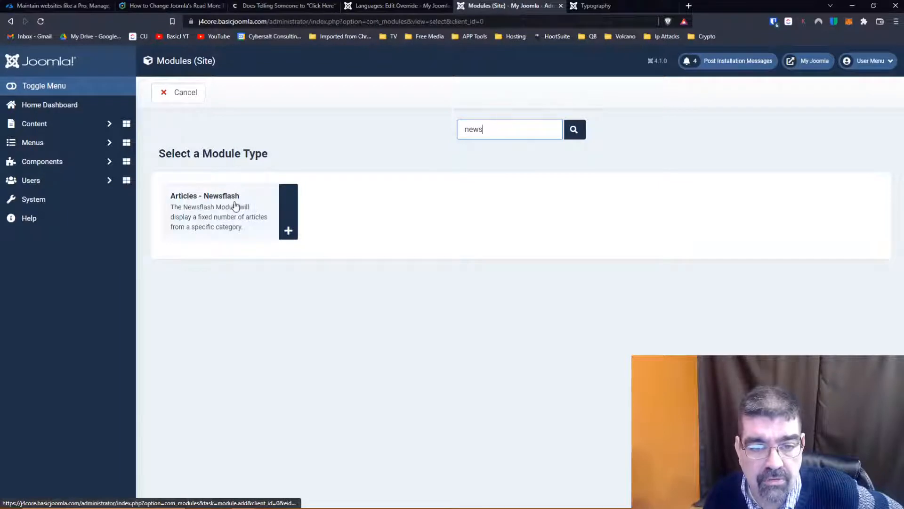
{"action": "left_click", "coordinate": [368, 7]}
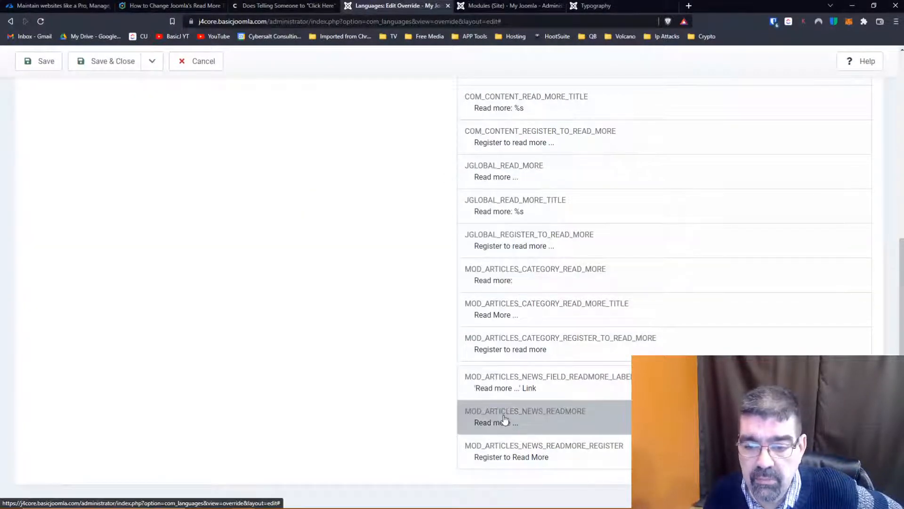
{"action": "left_click", "coordinate": [522, 6]}
{"action": "left_click", "coordinate": [288, 230]}
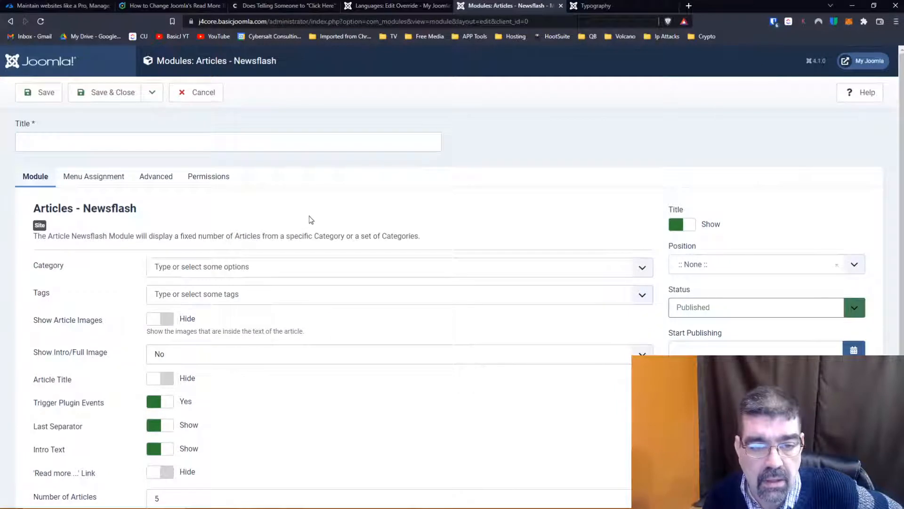
- Set the Newsflash module's category to Blog and its 'Read more ...' Link option to Show
{"action": "left_click", "coordinate": [281, 268]}
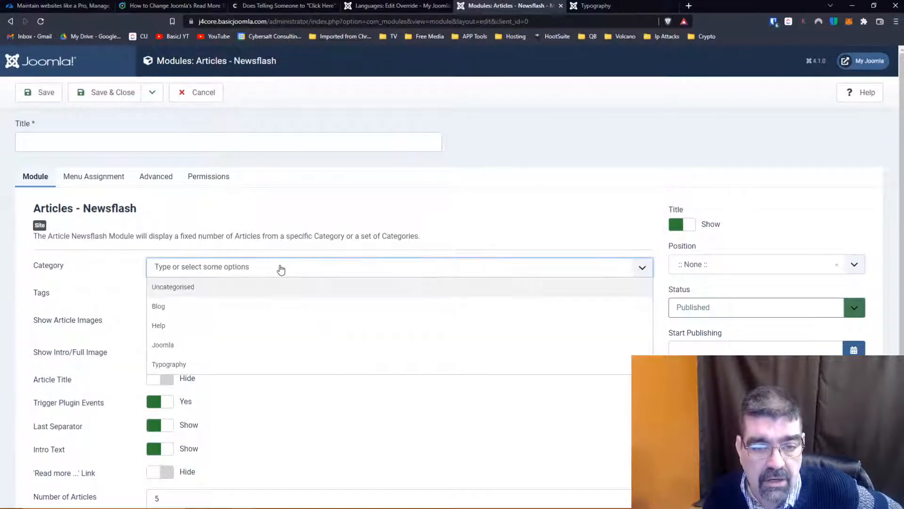
{"action": "left_click", "coordinate": [257, 306]}
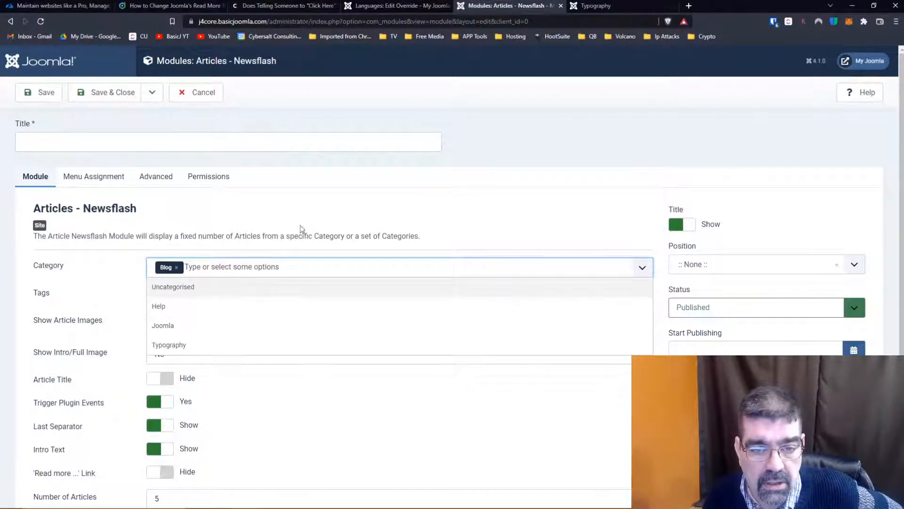
{"action": "left_click", "coordinate": [324, 209]}
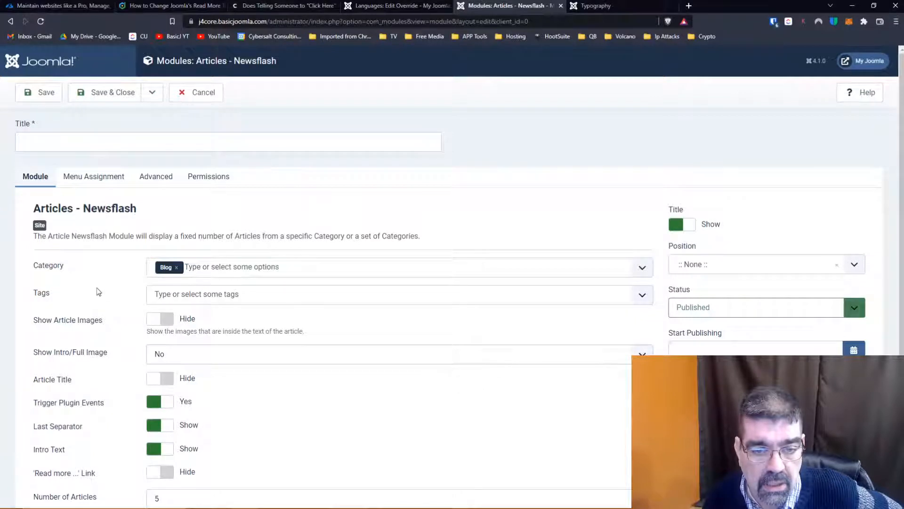
{"action": "scroll", "coordinate": [97, 278], "scroll_direction": "down", "scroll_amount": 2}
{"action": "scroll", "coordinate": [99, 280], "scroll_direction": "down", "scroll_amount": 1}
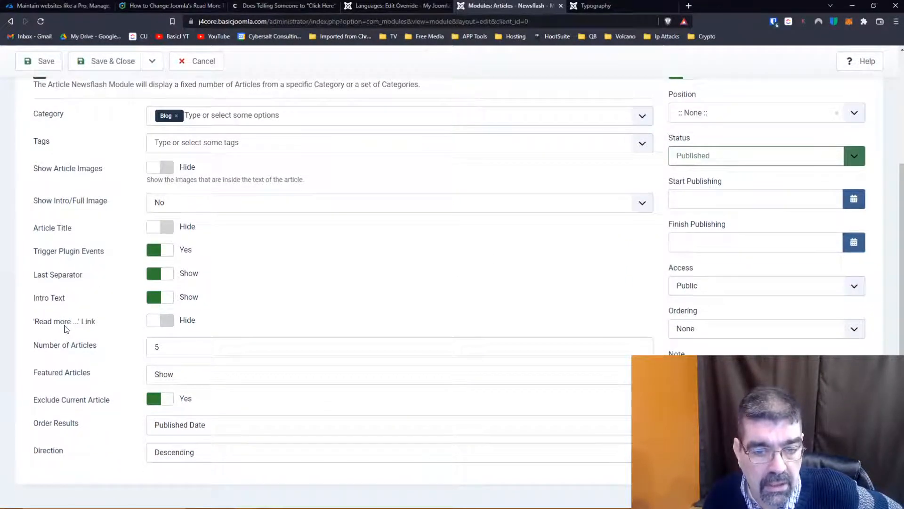
{"action": "left_click", "coordinate": [166, 324]}
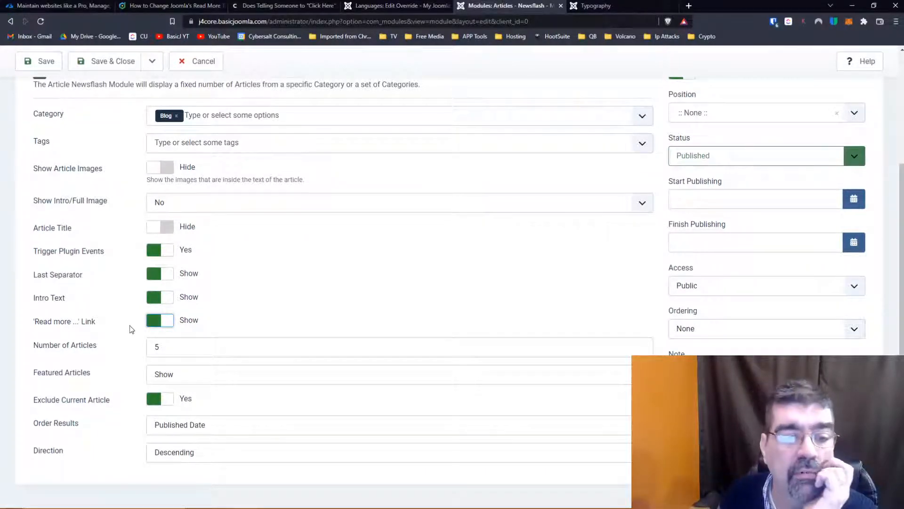
- Assign the Newsflash module to the Cassiopeia template's Banner [banner] position
{"action": "scroll", "coordinate": [337, 295], "scroll_direction": "up", "scroll_amount": 2}
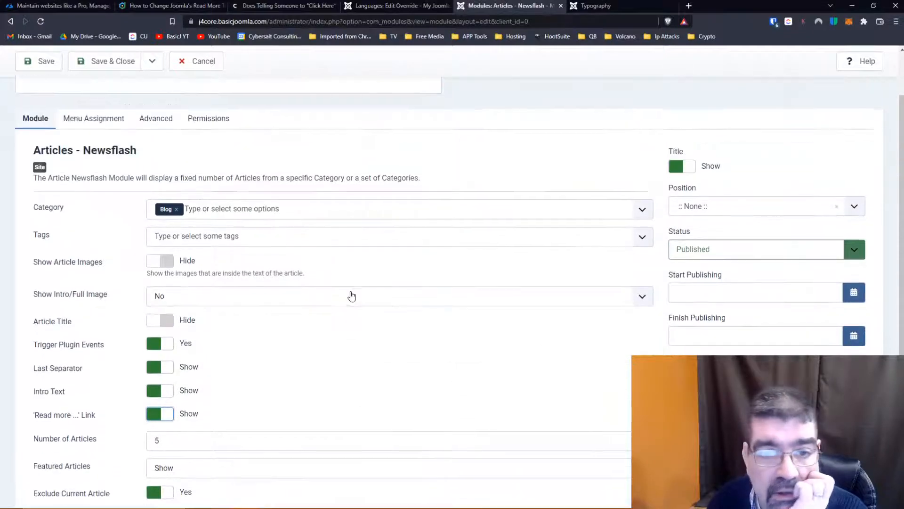
{"action": "left_click", "coordinate": [705, 211]}
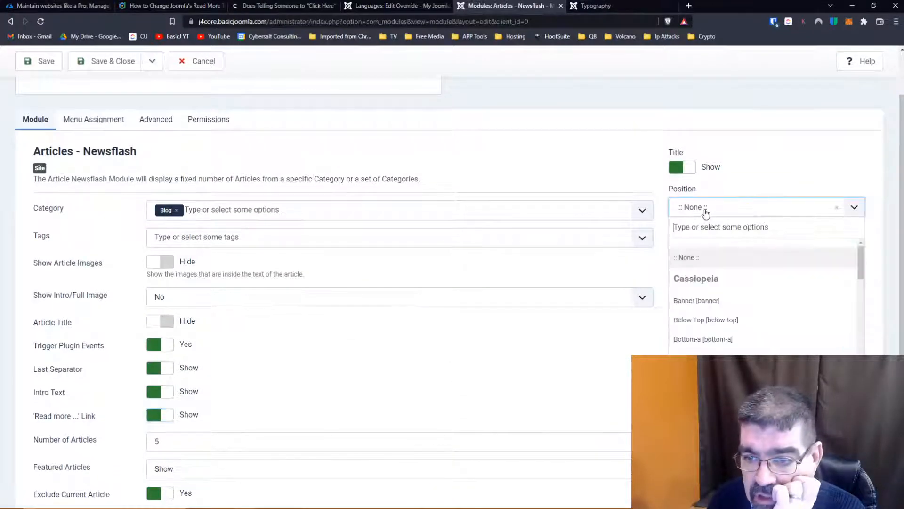
{"action": "scroll", "coordinate": [753, 283], "scroll_direction": "down", "scroll_amount": 2}
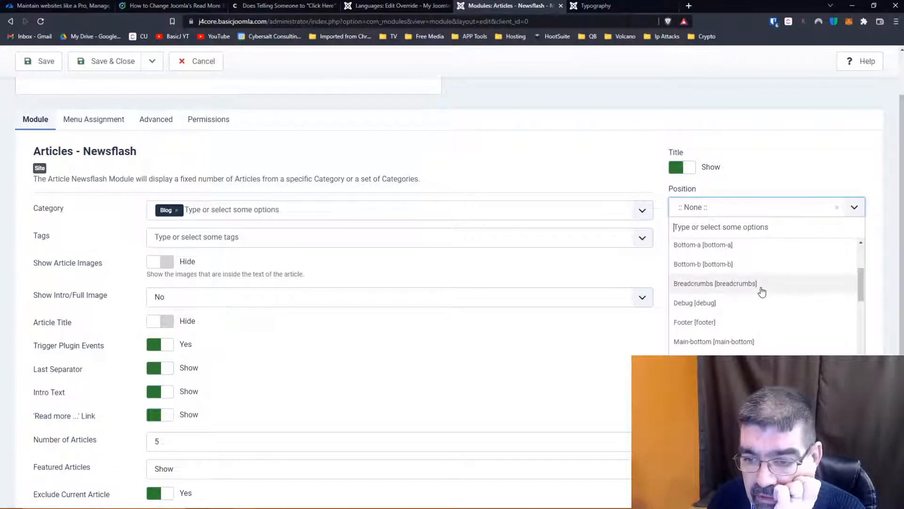
{"action": "scroll", "coordinate": [762, 292], "scroll_direction": "down", "scroll_amount": 4}
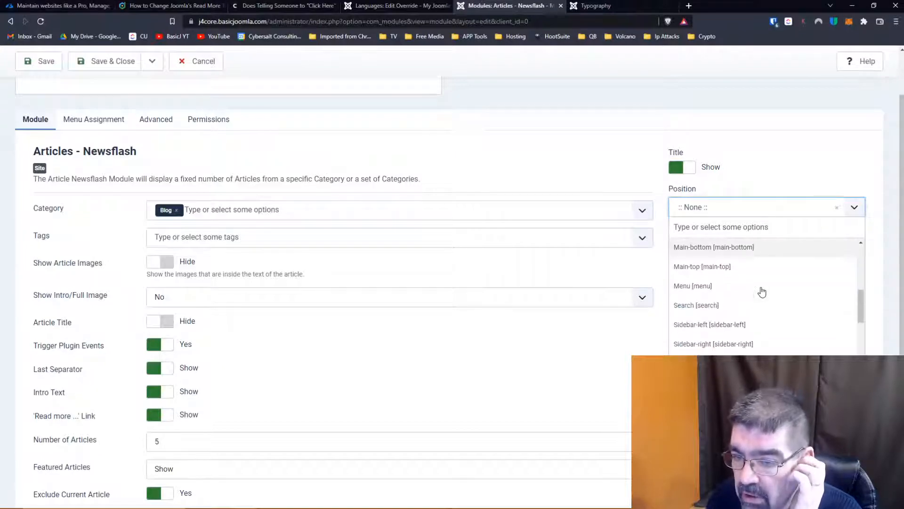
{"action": "scroll", "coordinate": [762, 292], "scroll_direction": "down", "scroll_amount": 2}
{"action": "scroll", "coordinate": [761, 292], "scroll_direction": "up", "scroll_amount": 4}
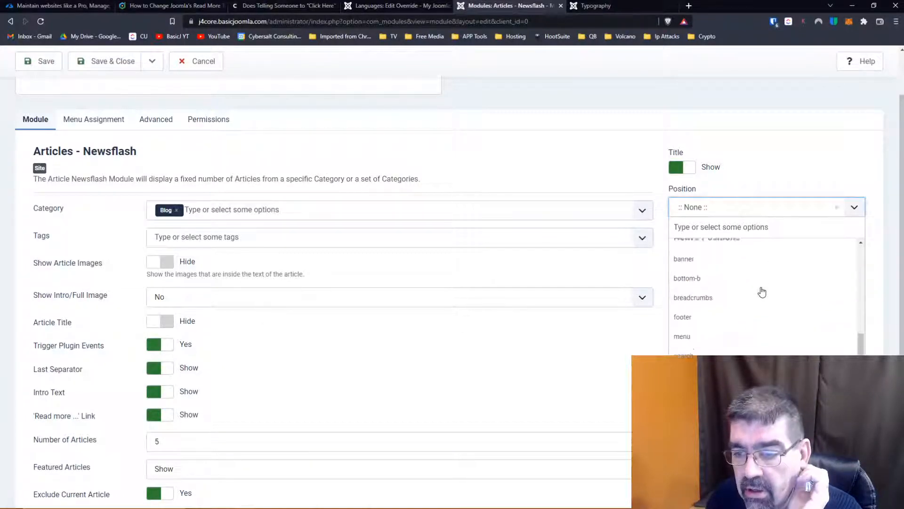
{"action": "scroll", "coordinate": [762, 292], "scroll_direction": "up", "scroll_amount": 3}
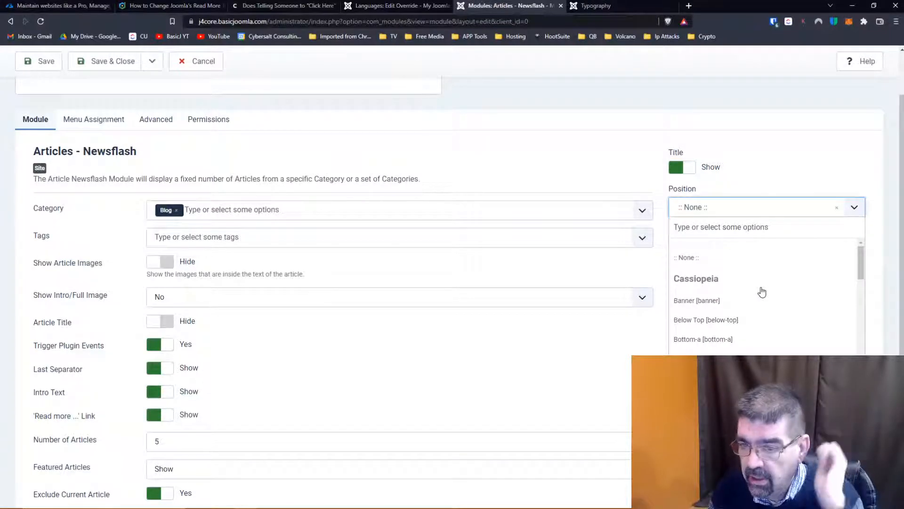
{"action": "left_click", "coordinate": [719, 301]}
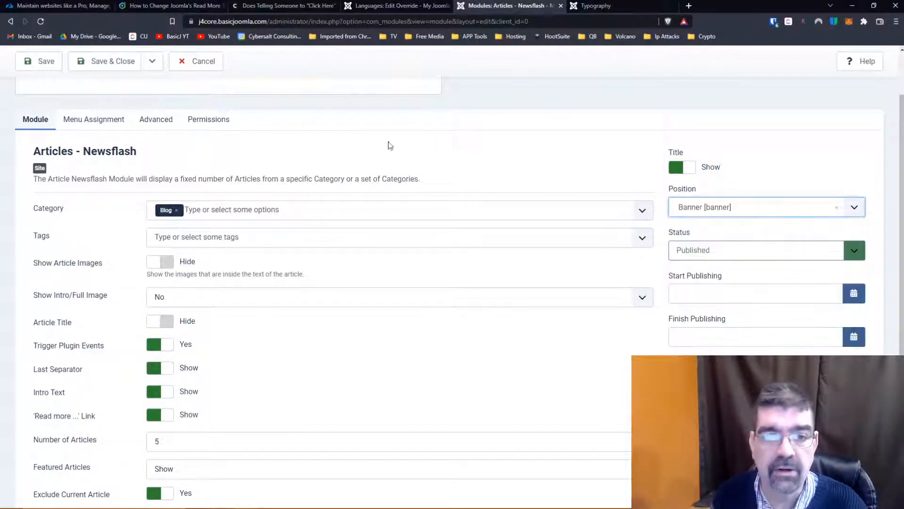
- Title the module "Newsflash!" and save it
{"action": "left_click", "coordinate": [38, 64]}
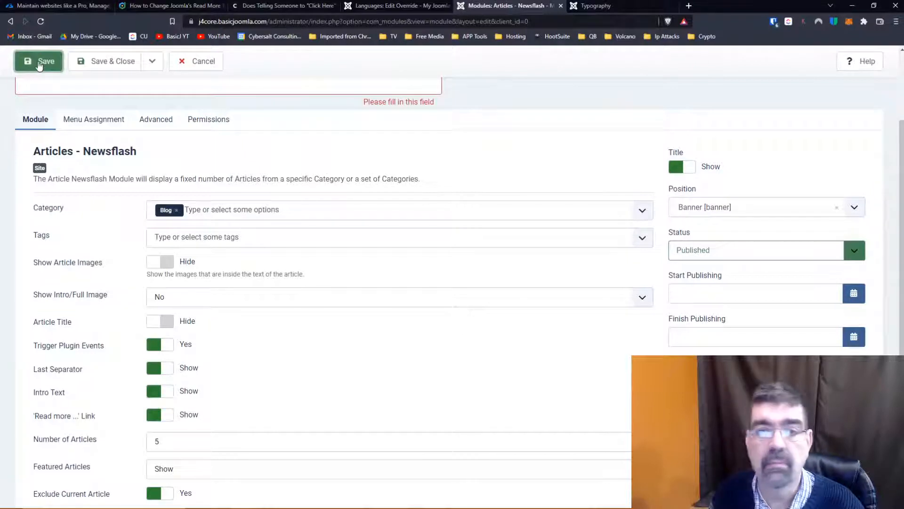
{"action": "scroll", "coordinate": [231, 123], "scroll_direction": "up", "scroll_amount": 2}
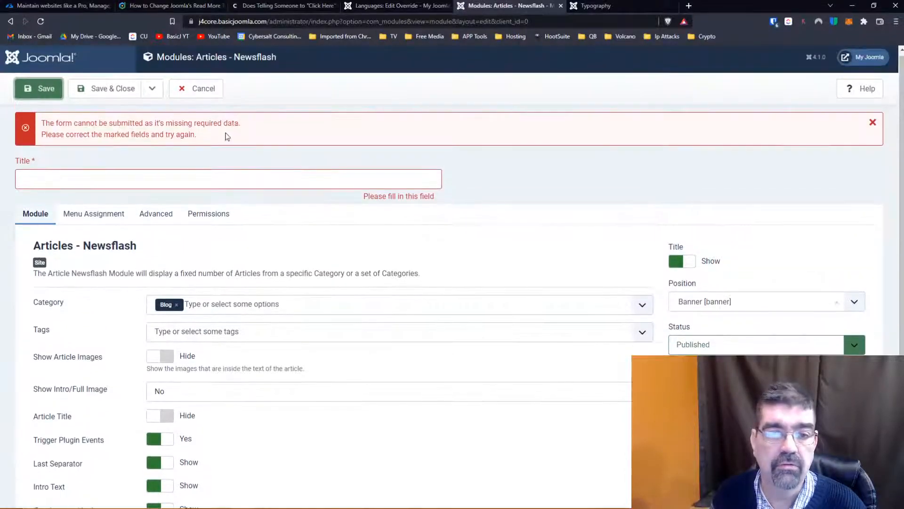
{"action": "left_click", "coordinate": [211, 178]}
{"action": "type", "text": "news"}
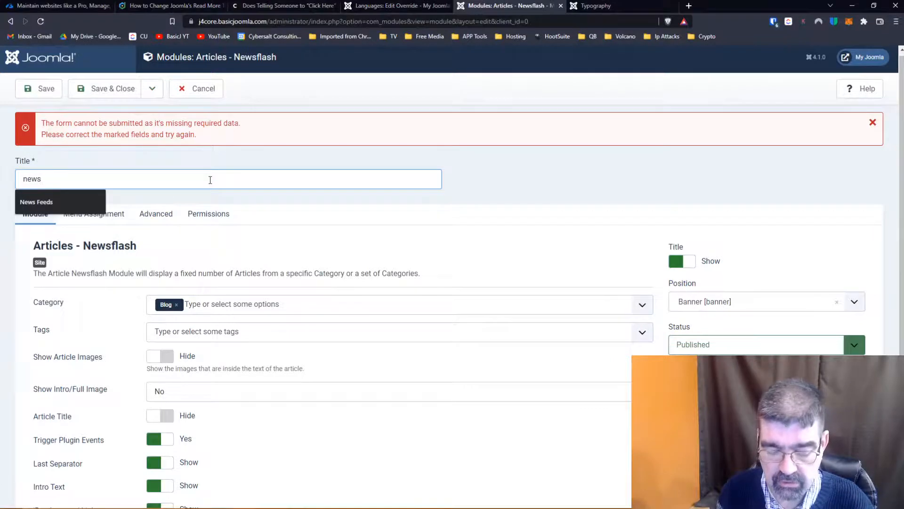
{"action": "key", "text": "BackSpace"}
{"action": "key", "text": "BackSpace"}
{"action": "key", "text": "BackSpace"}
{"action": "key", "text": "BackSpace"}
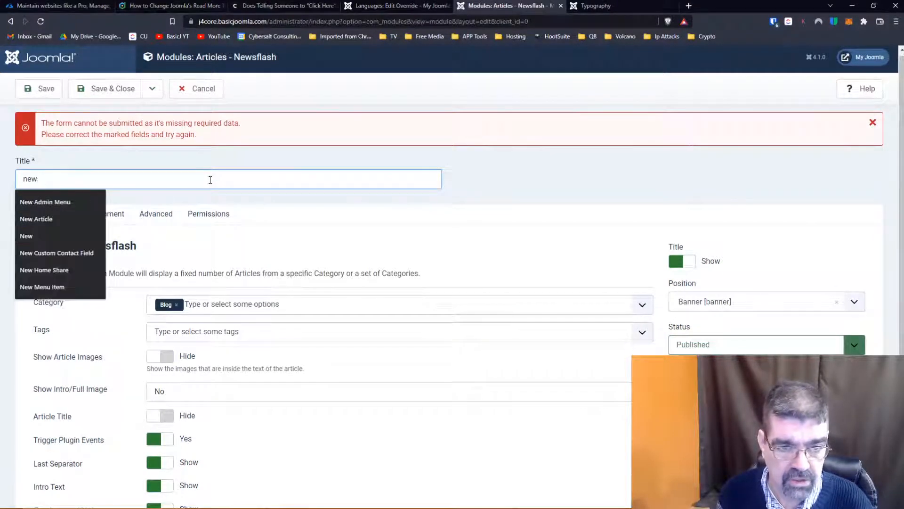
{"action": "type", "text": "NewsFlash!"}
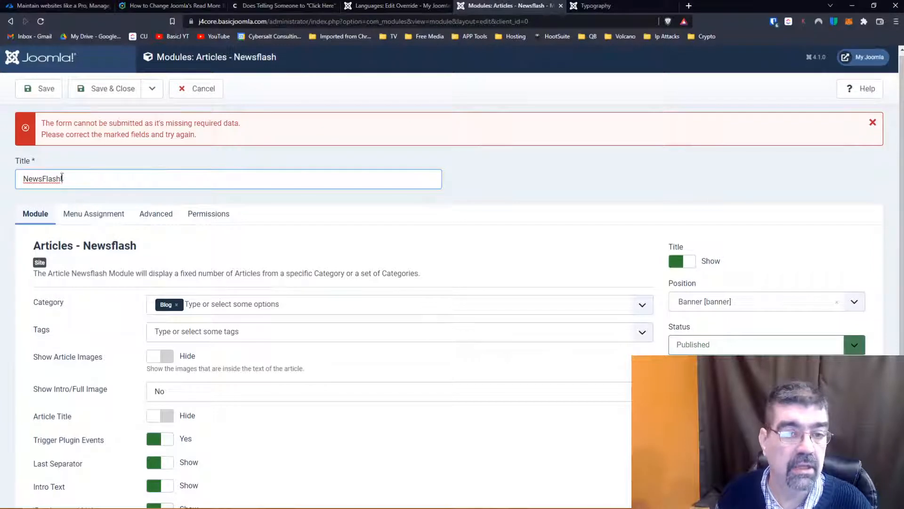
{"action": "left_click_drag", "start_coordinate": [43, 179], "coordinate": [46, 179]}
{"action": "type", "text": "f"}
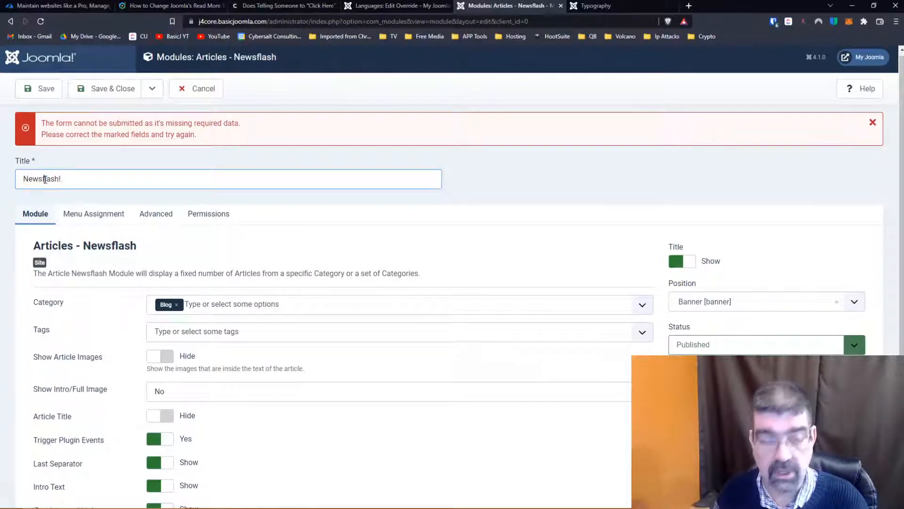
{"action": "left_click", "coordinate": [35, 91]}
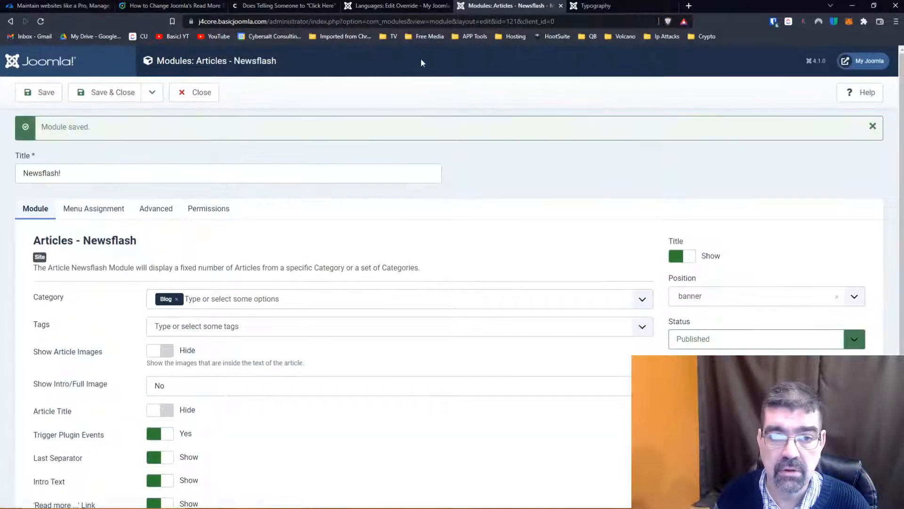
- Check the Newsflash module's menu assignment, then reload the site's Typography page and inspect the module's Read More links
{"action": "left_click", "coordinate": [93, 210]}
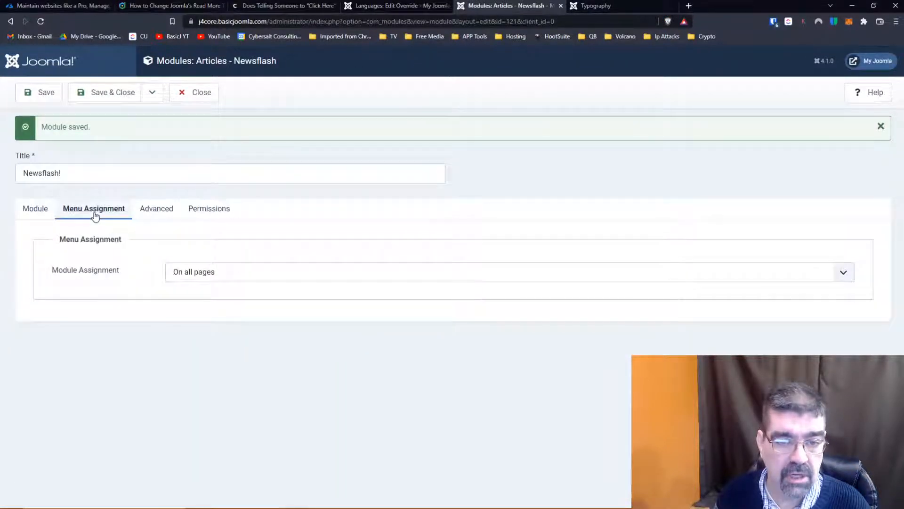
{"action": "left_click", "coordinate": [590, 5]}
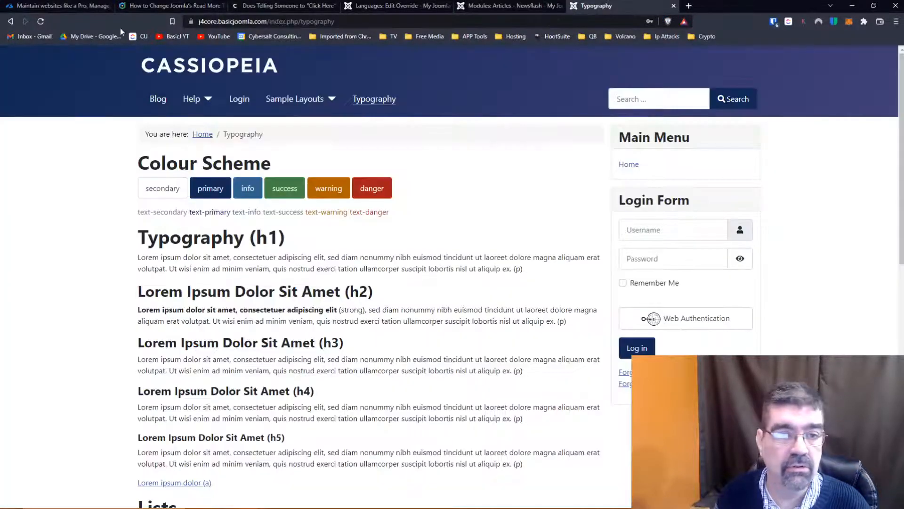
{"action": "left_click", "coordinate": [41, 21]}
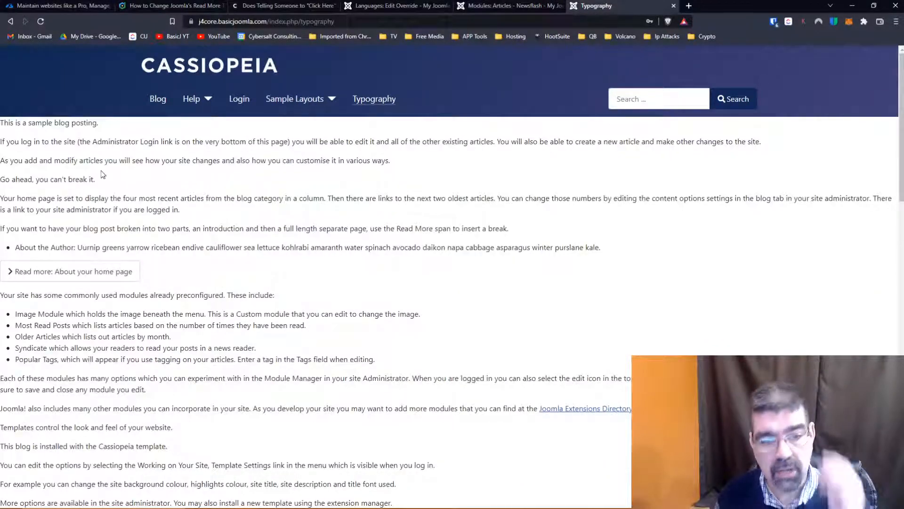
{"action": "scroll", "coordinate": [369, 207], "scroll_direction": "down", "scroll_amount": 3}
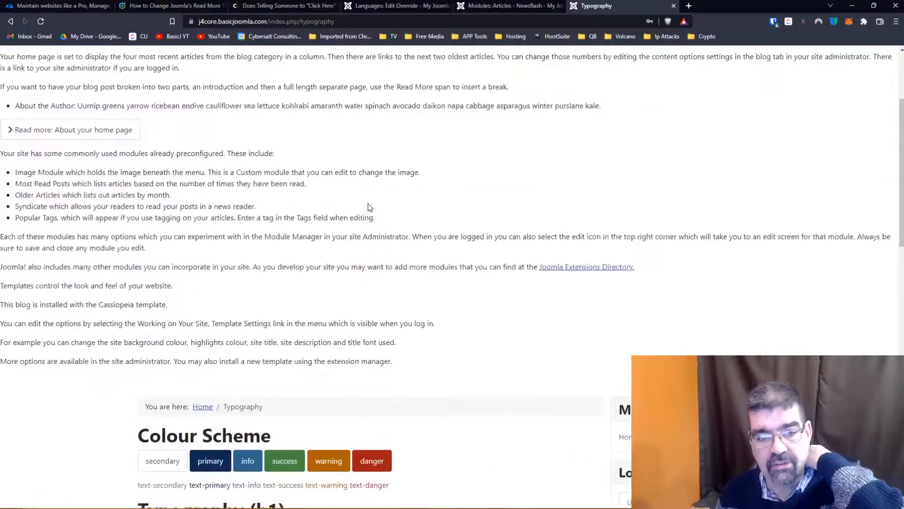
- Change the Newsflash module's position from the banner area to sidebar-right
{"action": "scroll", "coordinate": [370, 207], "scroll_direction": "up", "scroll_amount": 4}
{"action": "scroll", "coordinate": [370, 208], "scroll_direction": "down", "scroll_amount": 6}
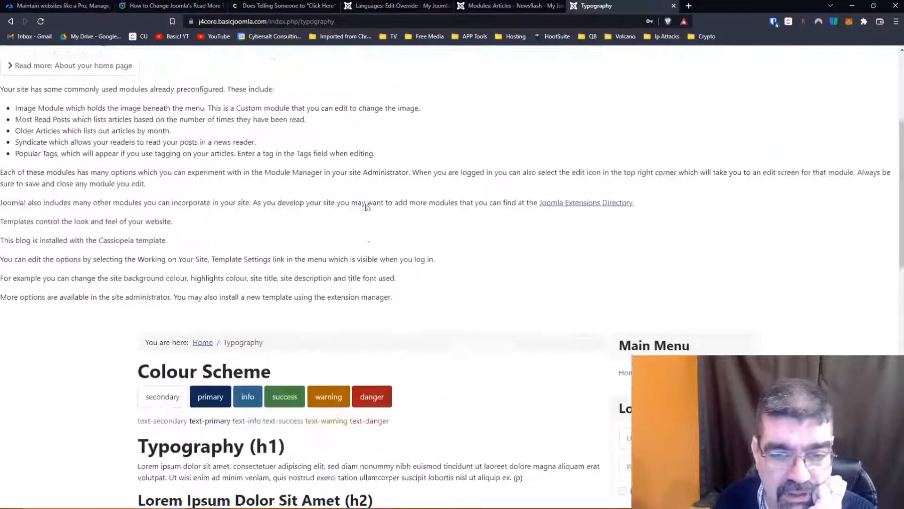
{"action": "scroll", "coordinate": [384, 228], "scroll_direction": "up", "scroll_amount": 5}
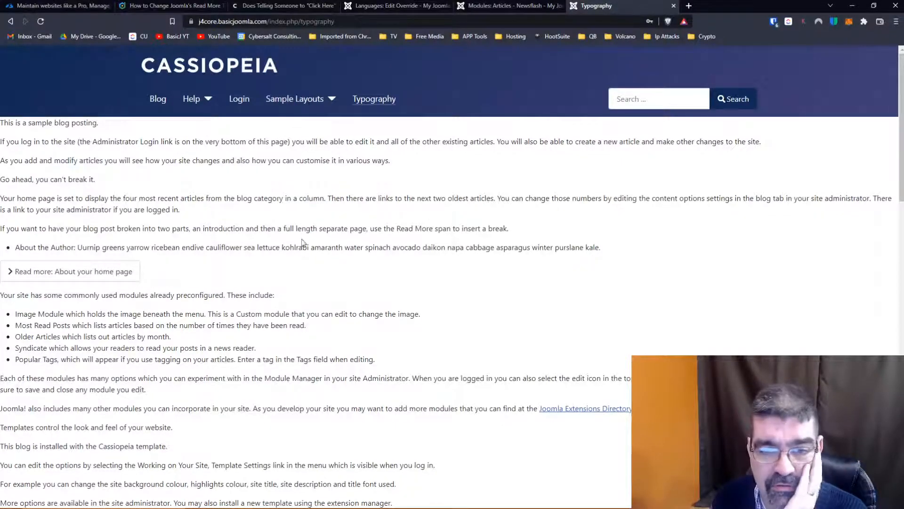
{"action": "scroll", "coordinate": [394, 269], "scroll_direction": "down", "scroll_amount": 10}
{"action": "scroll", "coordinate": [393, 266], "scroll_direction": "up", "scroll_amount": 10}
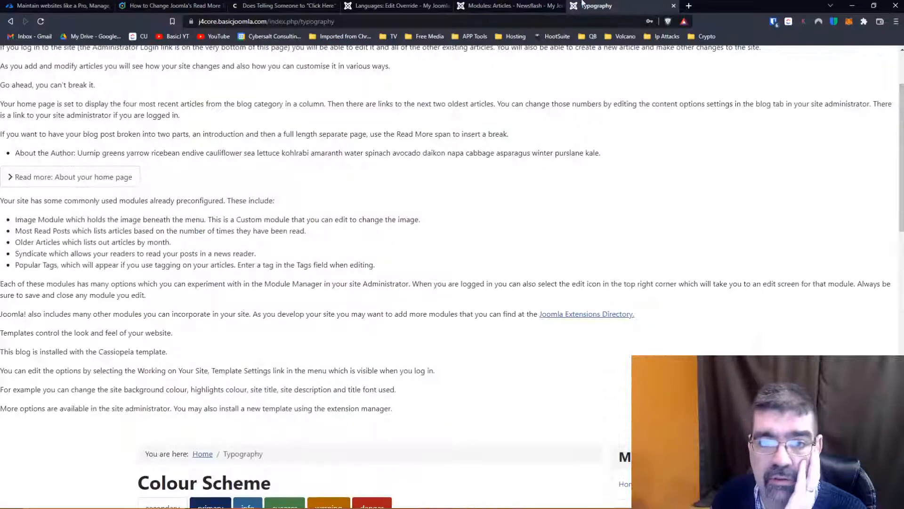
{"action": "left_click", "coordinate": [498, 5]}
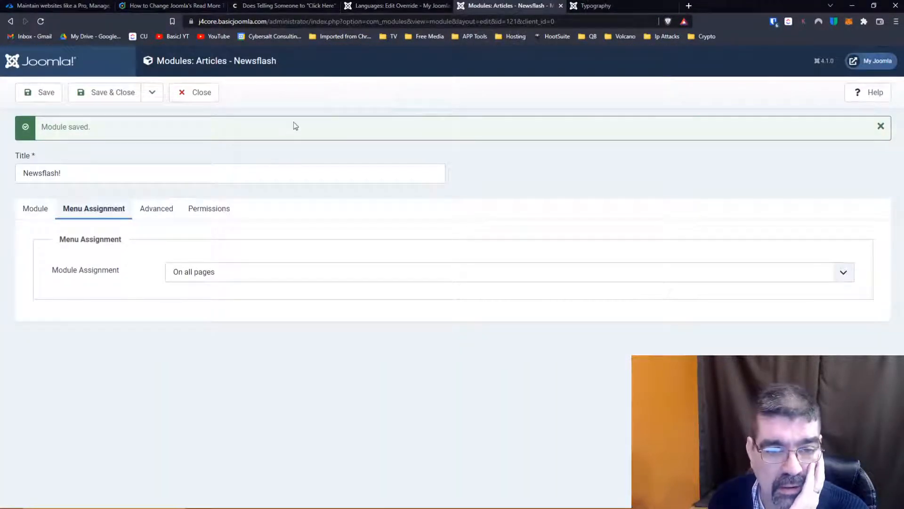
{"action": "left_click", "coordinate": [35, 211]}
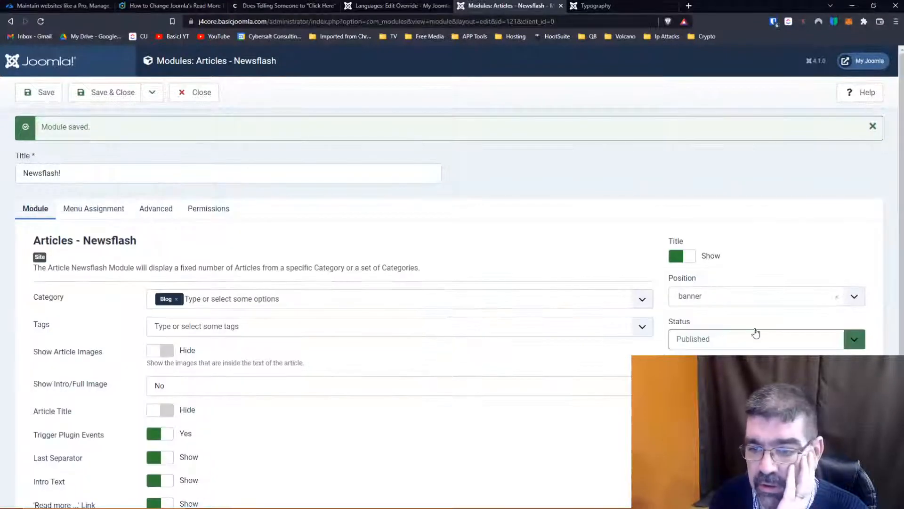
{"action": "left_click", "coordinate": [748, 303]}
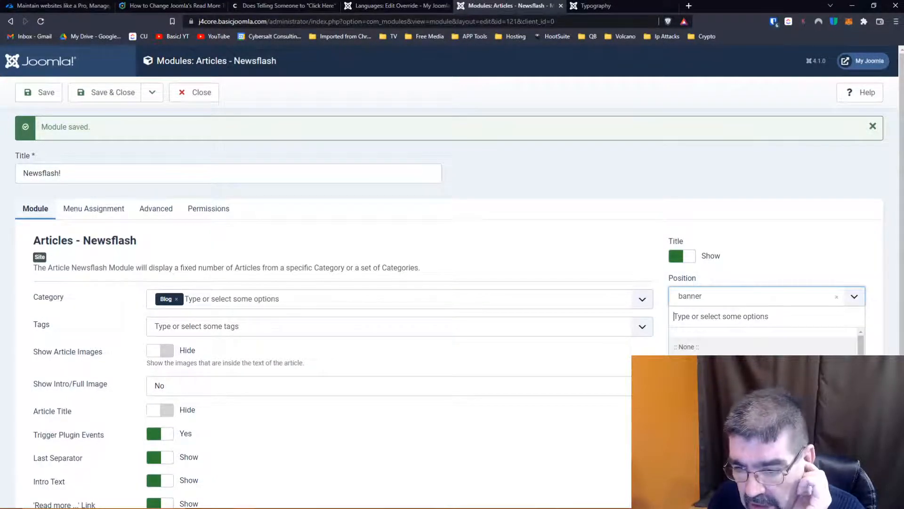
{"action": "scroll", "coordinate": [763, 372], "scroll_direction": "down", "scroll_amount": 5}
{"action": "scroll", "coordinate": [765, 339], "scroll_direction": "down", "scroll_amount": 8}
{"action": "scroll", "coordinate": [765, 340], "scroll_direction": "down", "scroll_amount": 5}
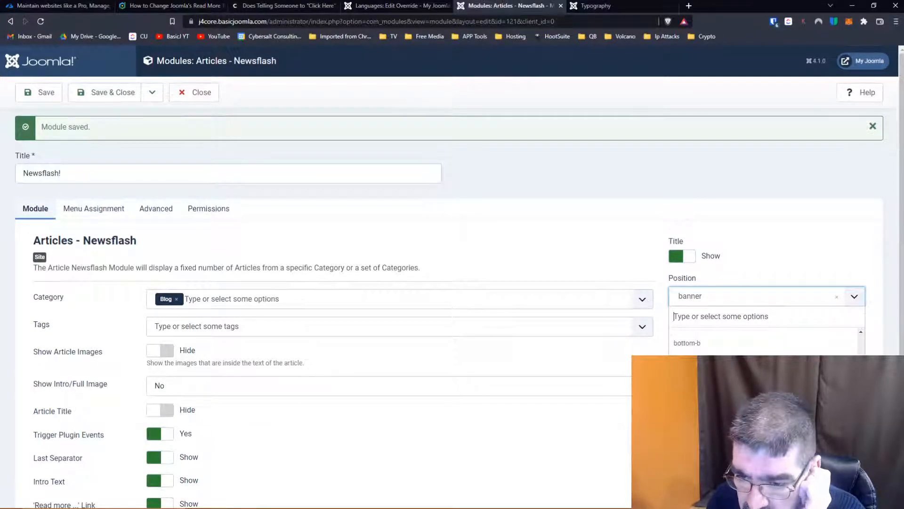
{"action": "left_click", "coordinate": [706, 405]}
{"action": "scroll", "coordinate": [408, 247], "scroll_direction": "down", "scroll_amount": 4}
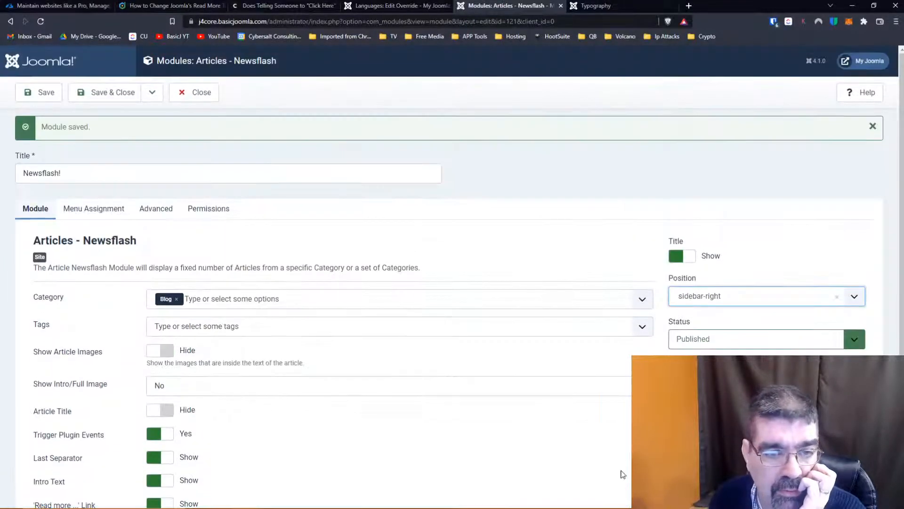
- Check the Newsflash module's advanced, menu assignment and general settings, then save the module
{"action": "left_click", "coordinate": [156, 209]}
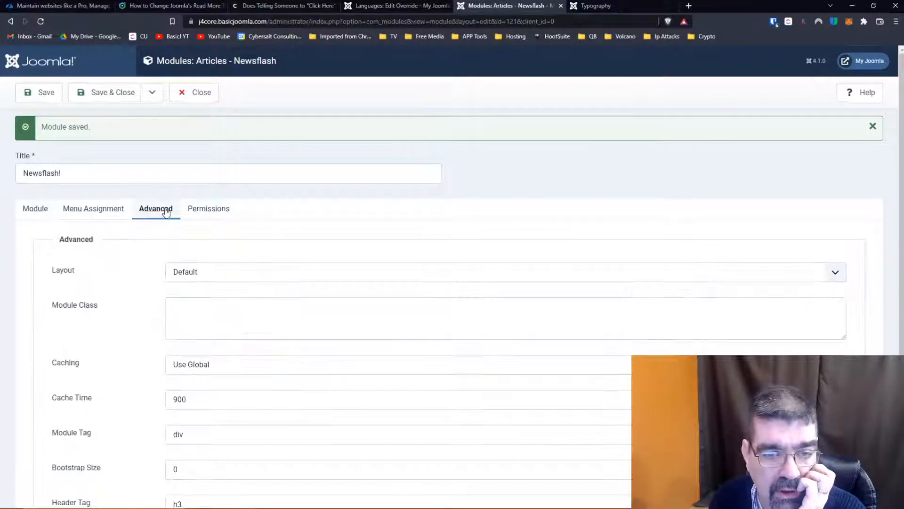
{"action": "scroll", "coordinate": [96, 259], "scroll_direction": "down", "scroll_amount": 2}
{"action": "scroll", "coordinate": [95, 259], "scroll_direction": "down", "scroll_amount": 1}
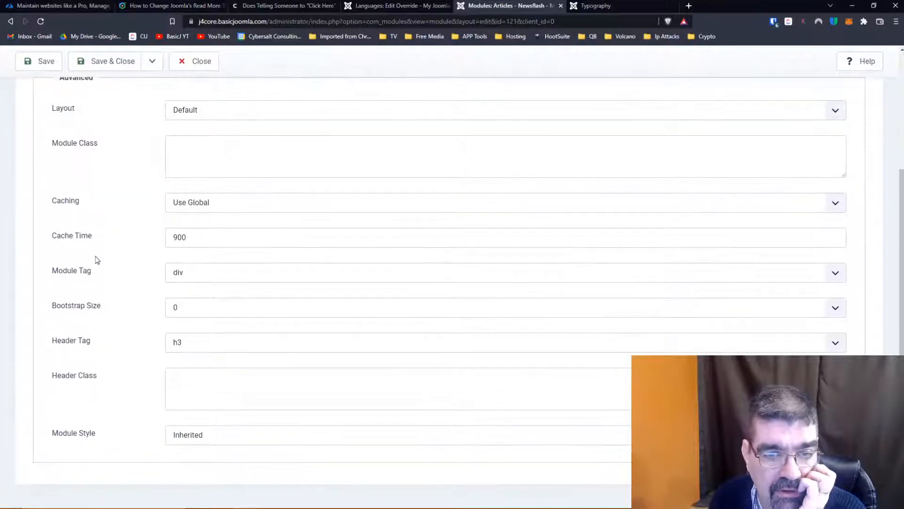
{"action": "scroll", "coordinate": [92, 245], "scroll_direction": "up", "scroll_amount": 2}
{"action": "left_click", "coordinate": [86, 149]}
{"action": "scroll", "coordinate": [83, 148], "scroll_direction": "up", "scroll_amount": 2}
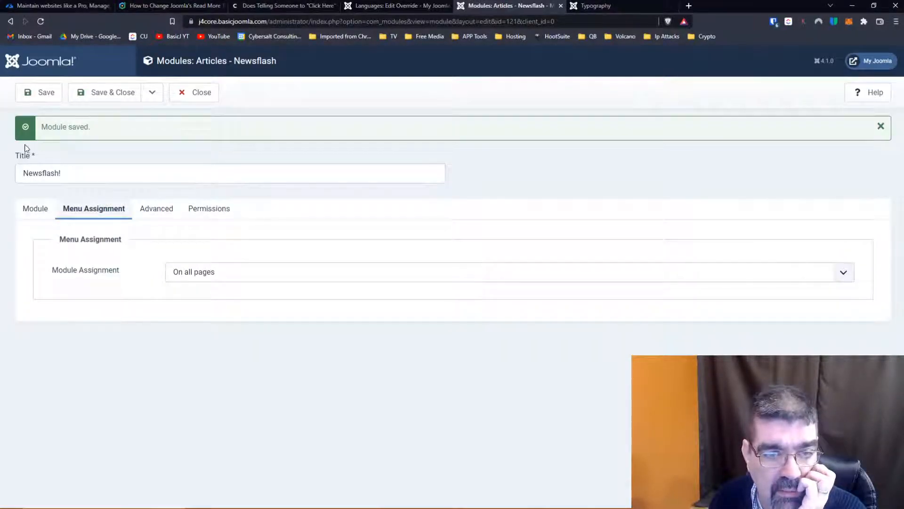
{"action": "left_click", "coordinate": [33, 209]}
{"action": "scroll", "coordinate": [66, 282], "scroll_direction": "down", "scroll_amount": 4}
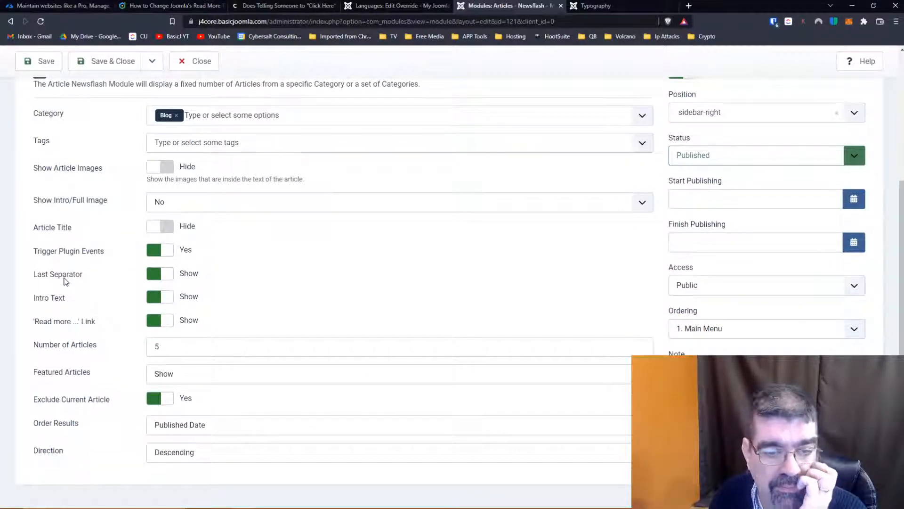
{"action": "scroll", "coordinate": [66, 282], "scroll_direction": "up", "scroll_amount": 4}
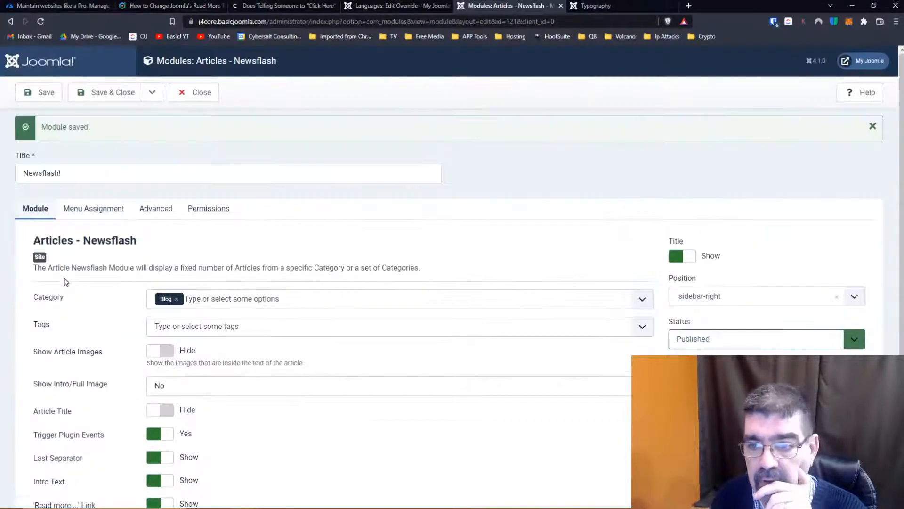
{"action": "left_click", "coordinate": [40, 92]}
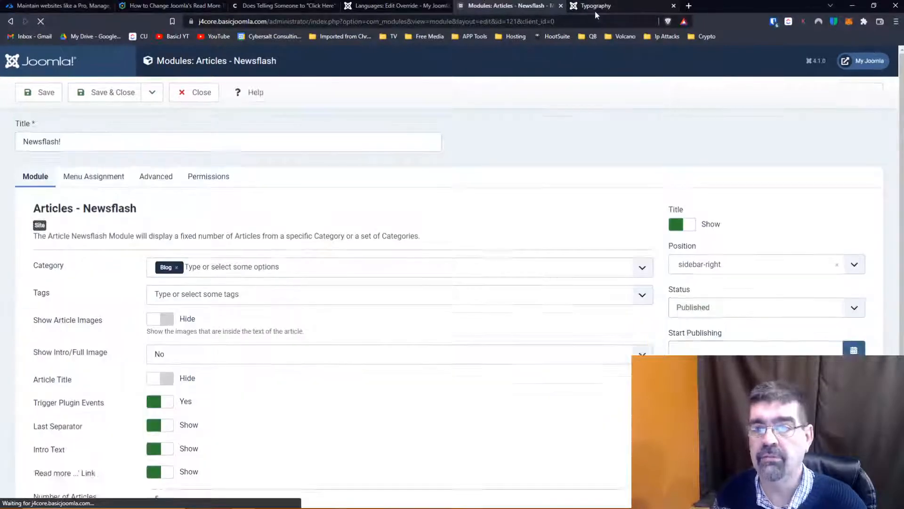
- Reload the site's Typography page and inspect the Read more links of the Newsflash module in the sidebar
{"action": "left_click", "coordinate": [597, 6]}
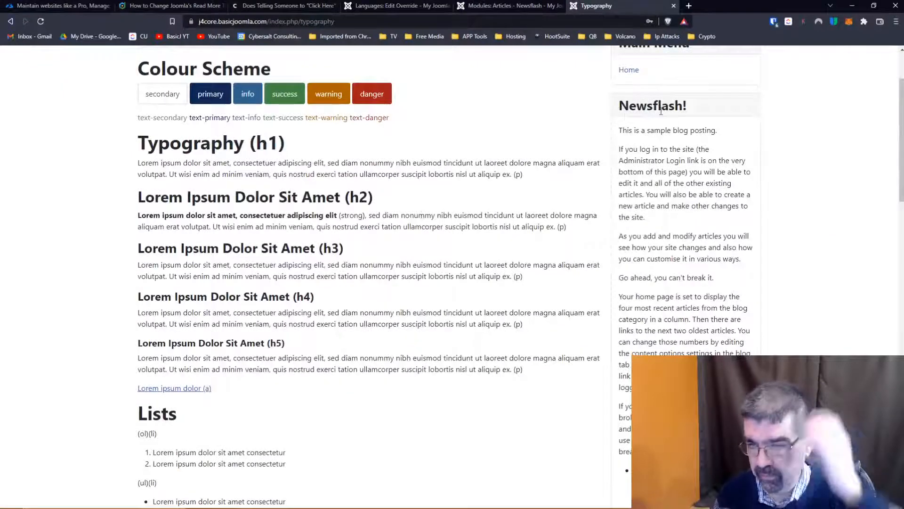
{"action": "scroll", "coordinate": [687, 202], "scroll_direction": "down", "scroll_amount": 3}
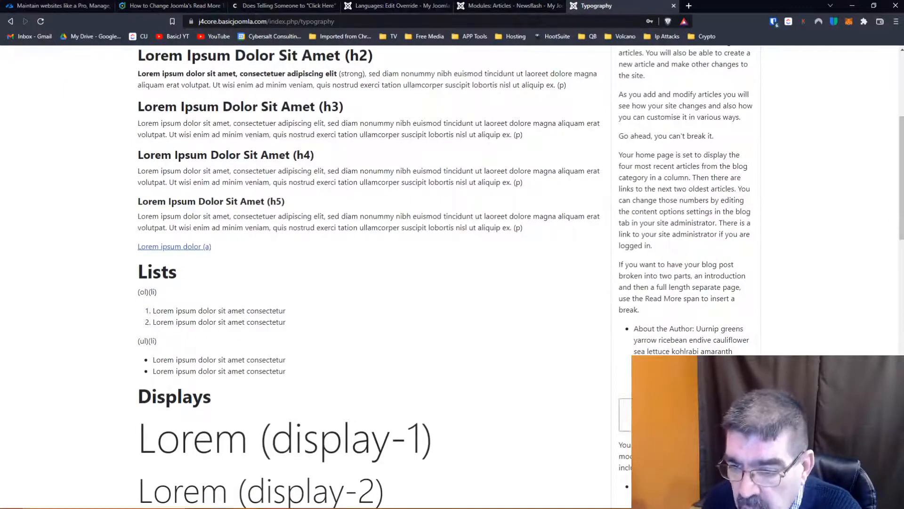
{"action": "scroll", "coordinate": [702, 278], "scroll_direction": "down", "scroll_amount": 3}
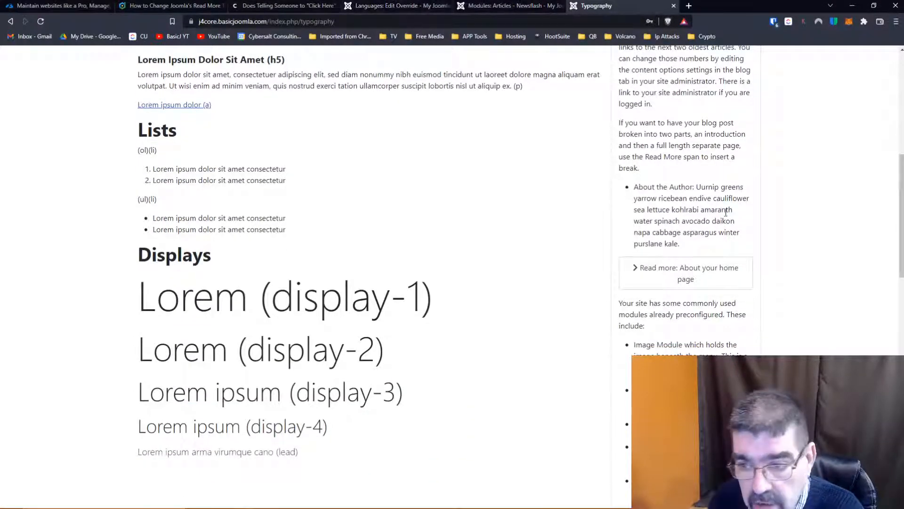
- Close the open language override without saving and start a new override for English (United Kingdom) - Site
{"action": "left_click", "coordinate": [372, 6]}
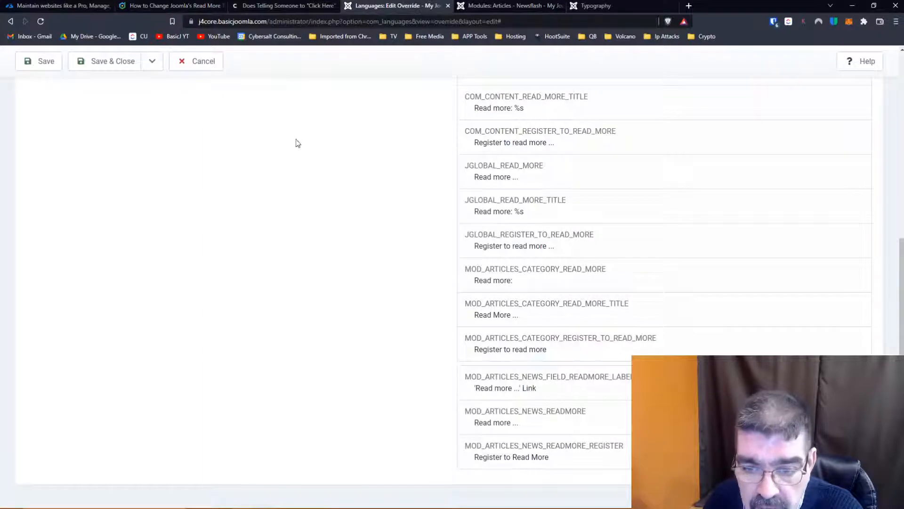
{"action": "left_click", "coordinate": [202, 62]}
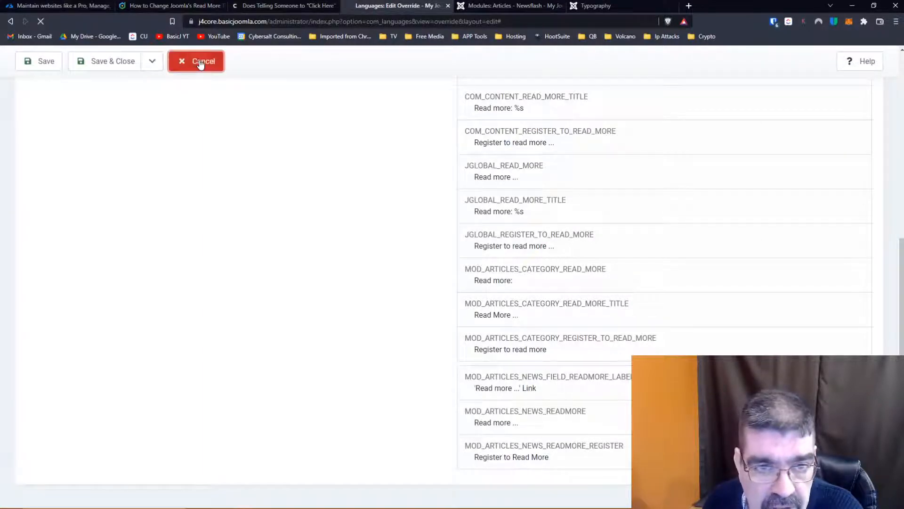
{"action": "left_click", "coordinate": [174, 92]}
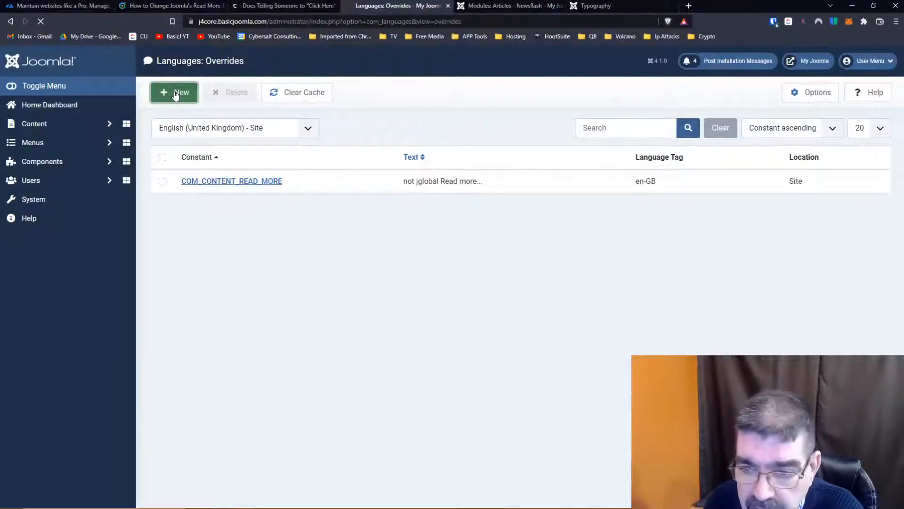
- Search the language strings by Value for "read more" and look through the results for the Newsflash module's constants
{"action": "left_click", "coordinate": [694, 260]}
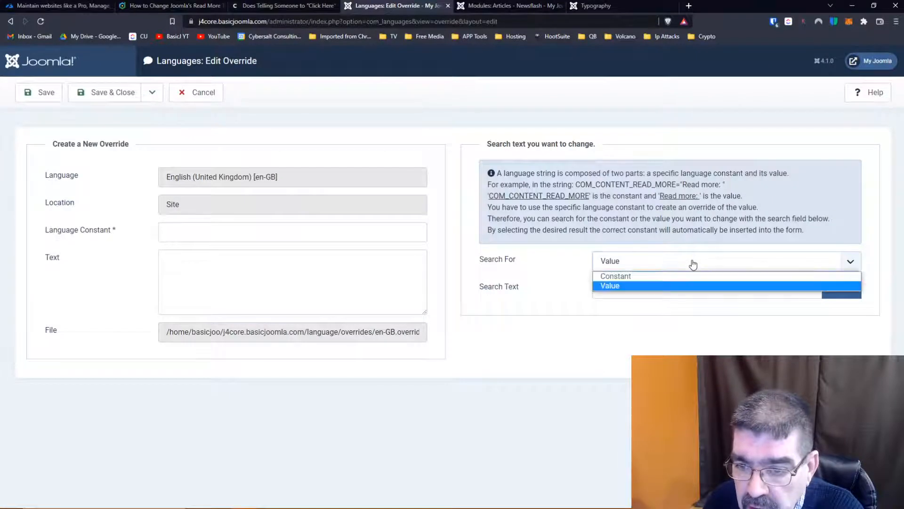
{"action": "left_click", "coordinate": [680, 285]}
{"action": "left_click", "coordinate": [679, 287]}
{"action": "type", "text": "readmore"}
{"action": "key", "text": "Left"}
{"action": "key", "text": "Left"}
{"action": "key", "text": "Left"}
{"action": "key", "text": "Left"}
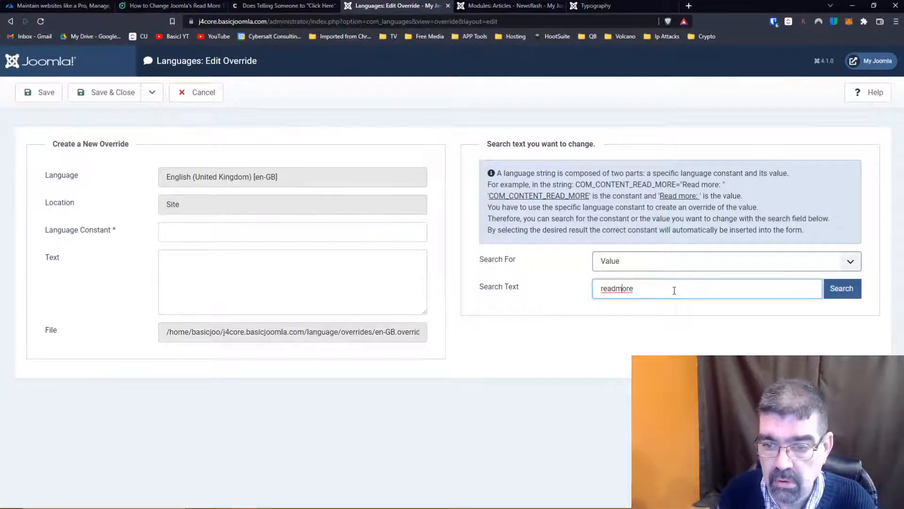
{"action": "key", "text": "Return"}
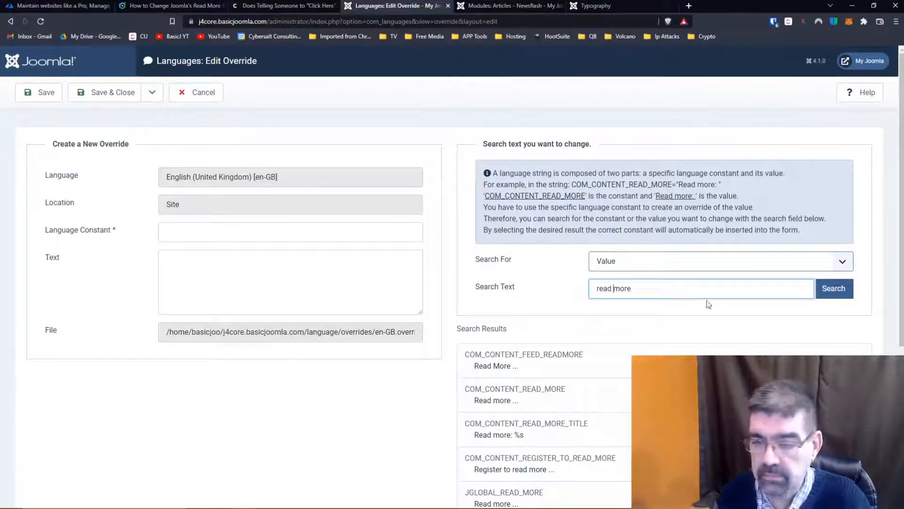
{"action": "scroll", "coordinate": [720, 344], "scroll_direction": "down", "scroll_amount": 5}
{"action": "left_click", "coordinate": [711, 463]}
{"action": "scroll", "coordinate": [667, 307], "scroll_direction": "down", "scroll_amount": 2}
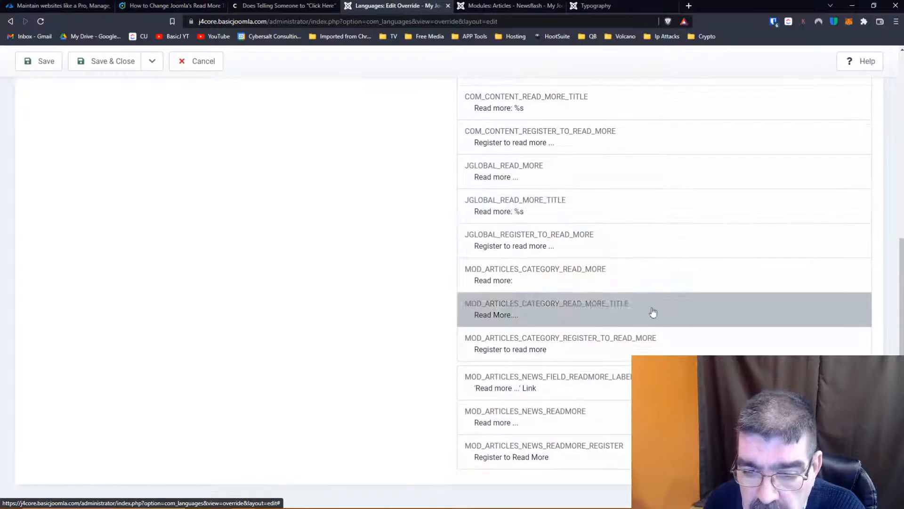
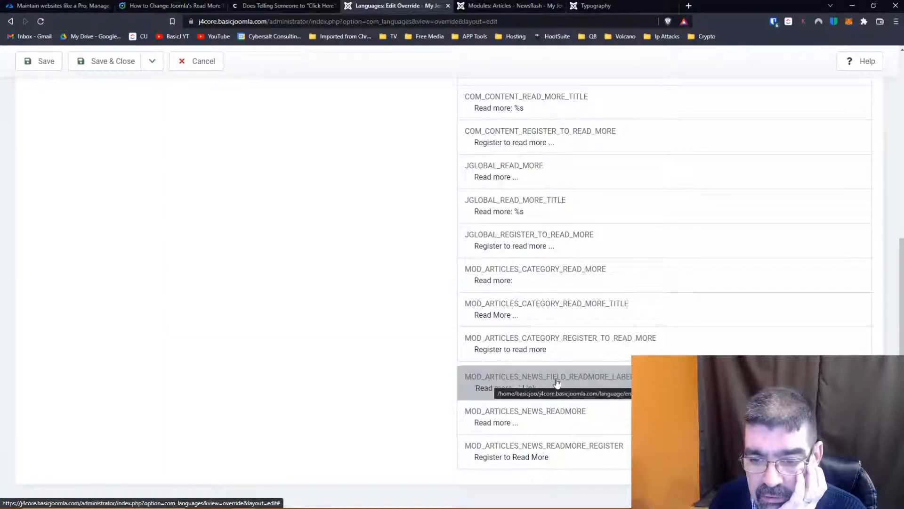
- Create an override for MOD_ARTICLES_NEWS_FIELD_READMORE_LABEL with a row of x characters before "'Read more ...' Link" and save it
{"action": "left_click", "coordinate": [611, 382]}
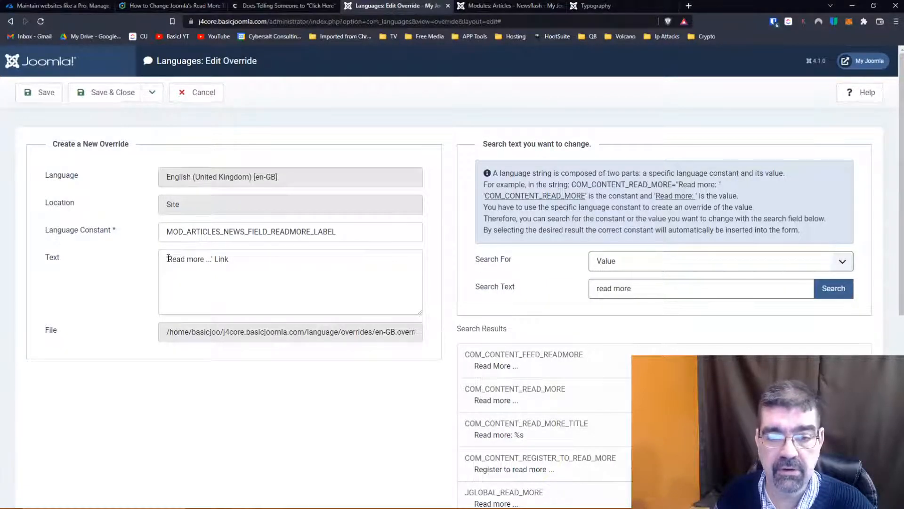
{"action": "left_click", "coordinate": [168, 258]}
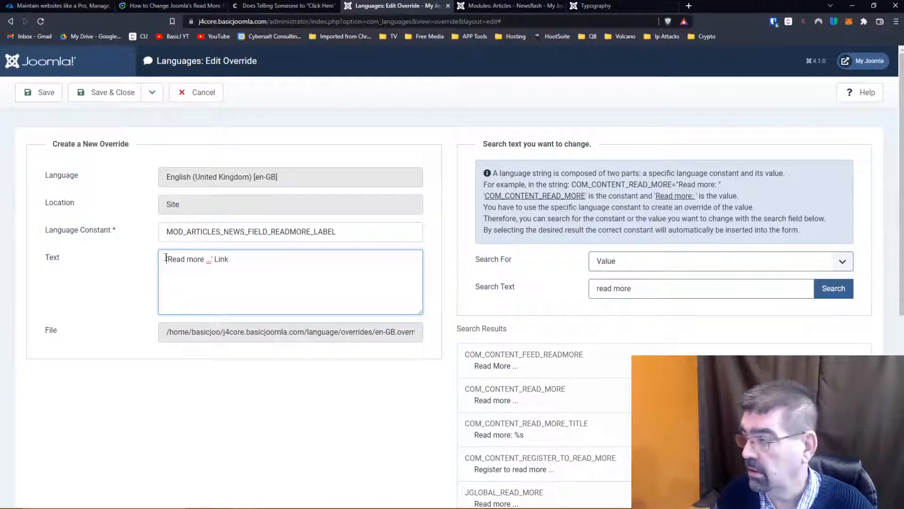
{"action": "type", "text": "xxxxxxxxxxxxxx"}
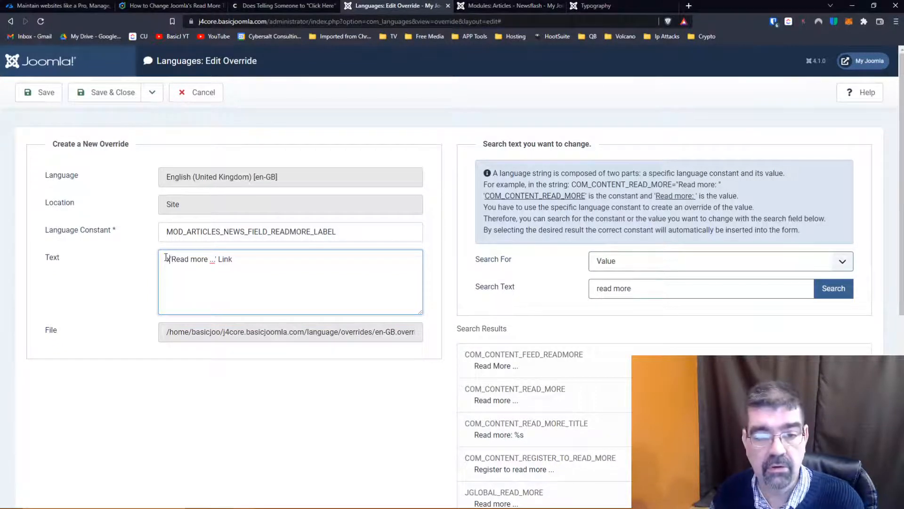
{"action": "type", "text": "xxxxxx"}
{"action": "left_click", "coordinate": [34, 93]}
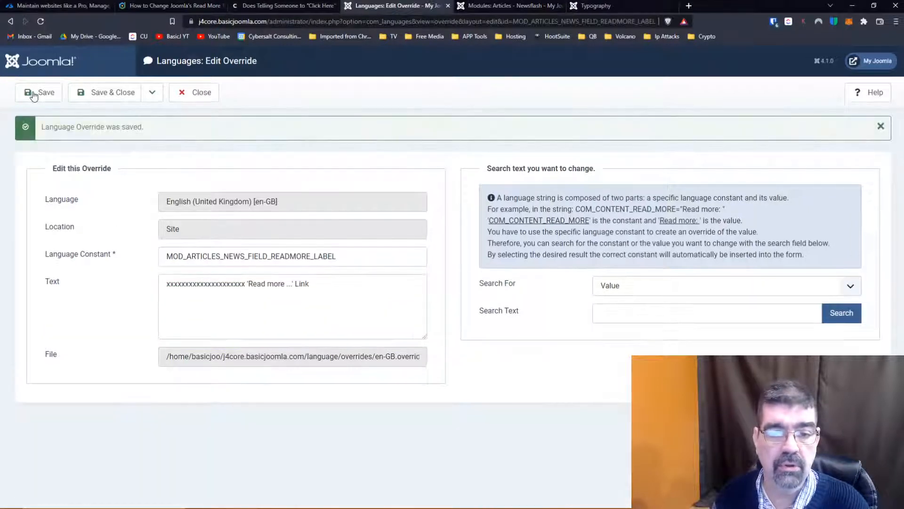
- Reload the site's Typography page to check the sidebar's Read more link, then save and close the Newsflash module
{"action": "left_click", "coordinate": [600, 6]}
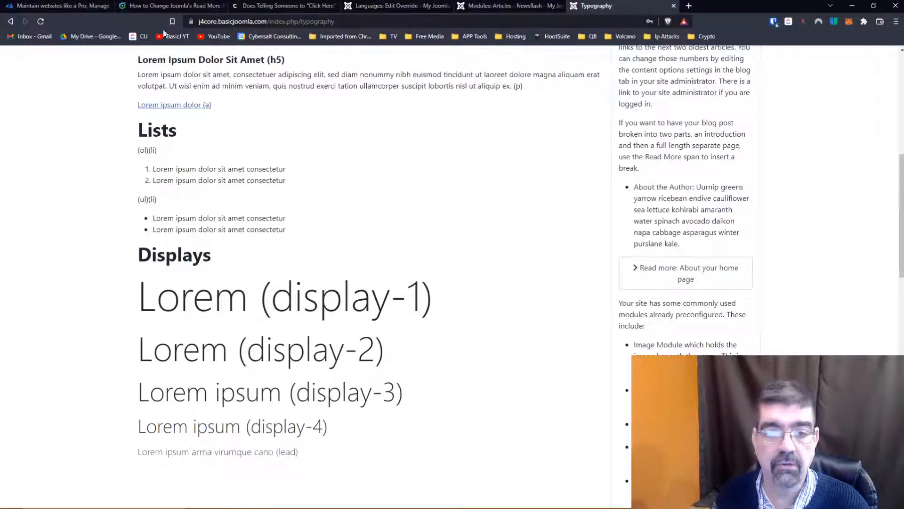
{"action": "left_click", "coordinate": [41, 23]}
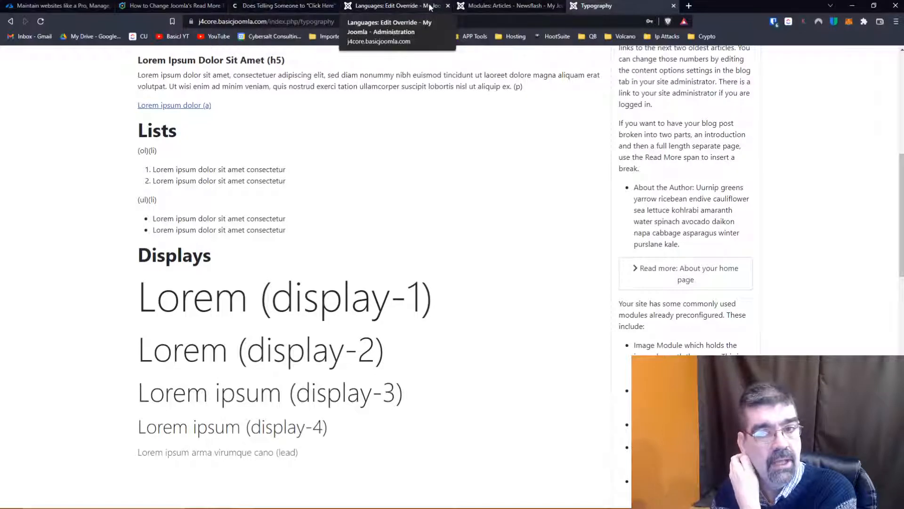
{"action": "left_click", "coordinate": [506, 6]}
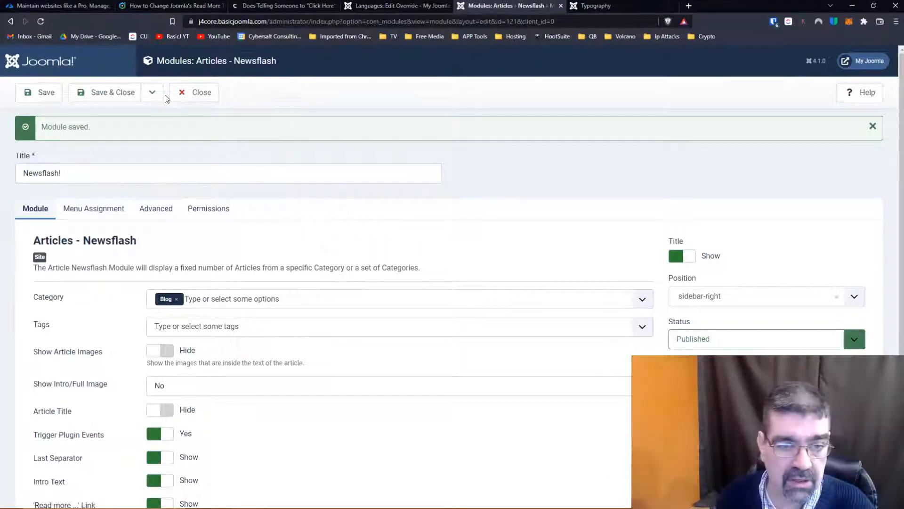
{"action": "left_click", "coordinate": [96, 93]}
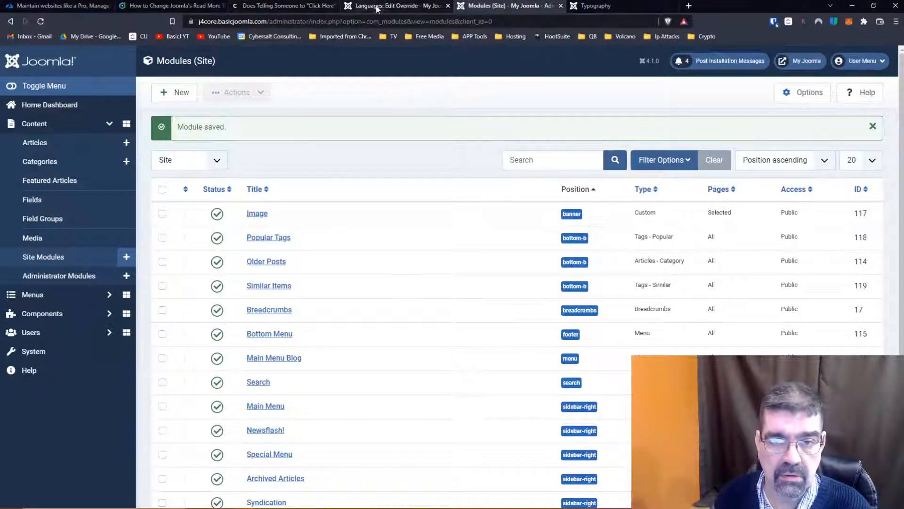
- Save and close the Newsflash label override and start a new override for English (United Kingdom) - Site
{"action": "left_click", "coordinate": [379, 7]}
{"action": "left_click", "coordinate": [98, 98]}
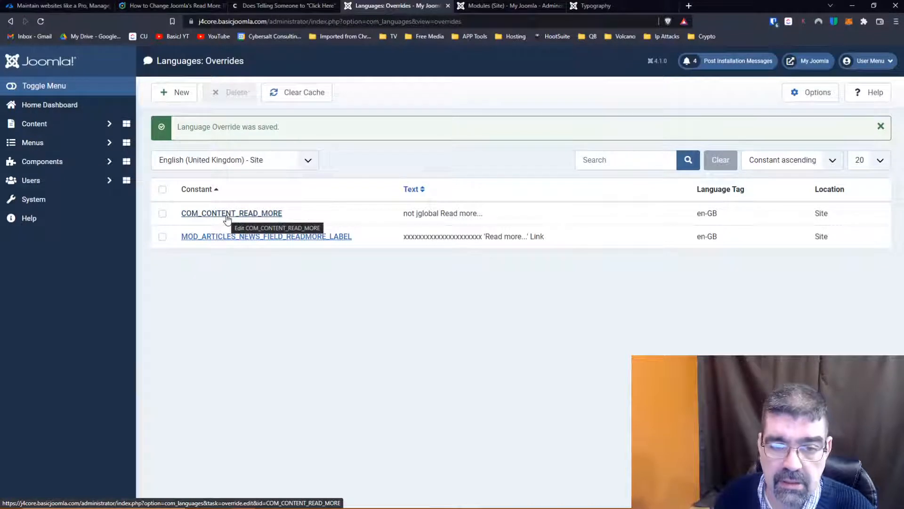
{"action": "left_click", "coordinate": [178, 93]}
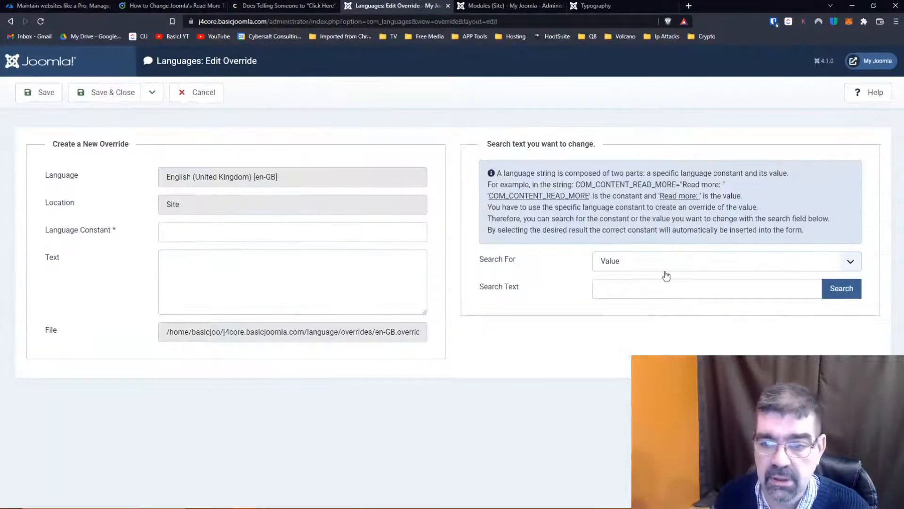
- Search the language strings by Value for "read more" and look through the matching constants
{"action": "left_click", "coordinate": [666, 262]}
{"action": "left_click", "coordinate": [666, 266]}
{"action": "left_click", "coordinate": [656, 293]}
{"action": "type", "text": "read more"}
{"action": "key", "text": "Left"}
{"action": "key", "text": "Left"}
{"action": "key", "text": "Left"}
{"action": "key", "text": "Left"}
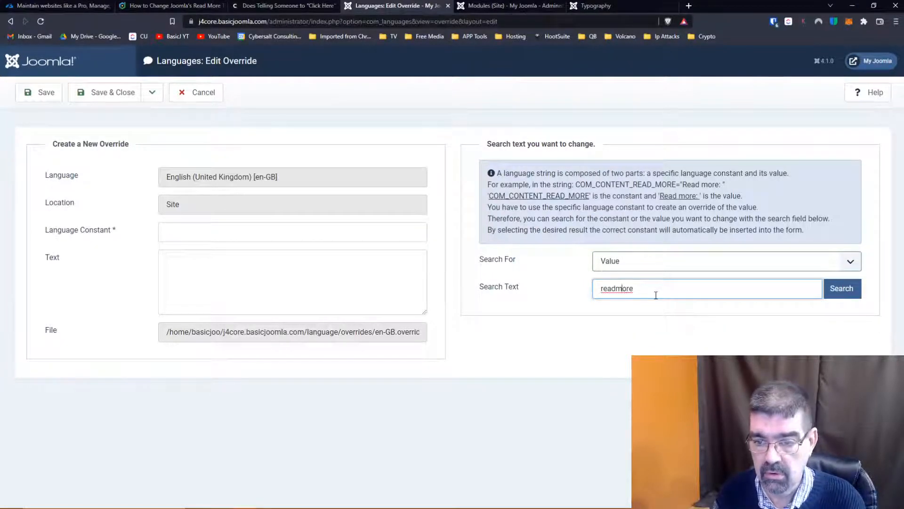
{"action": "key", "text": "Return"}
{"action": "scroll", "coordinate": [612, 287], "scroll_direction": "down", "scroll_amount": 5}
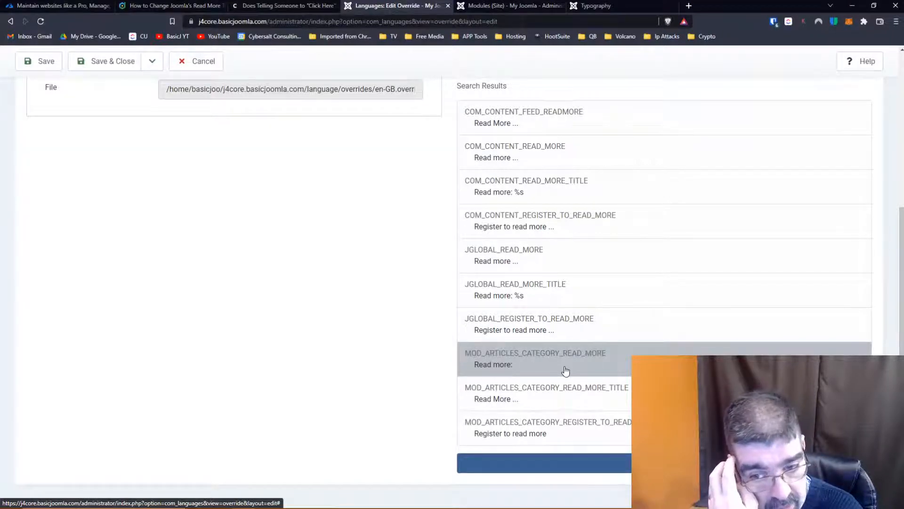
{"action": "scroll", "coordinate": [565, 371], "scroll_direction": "up", "scroll_amount": 2}
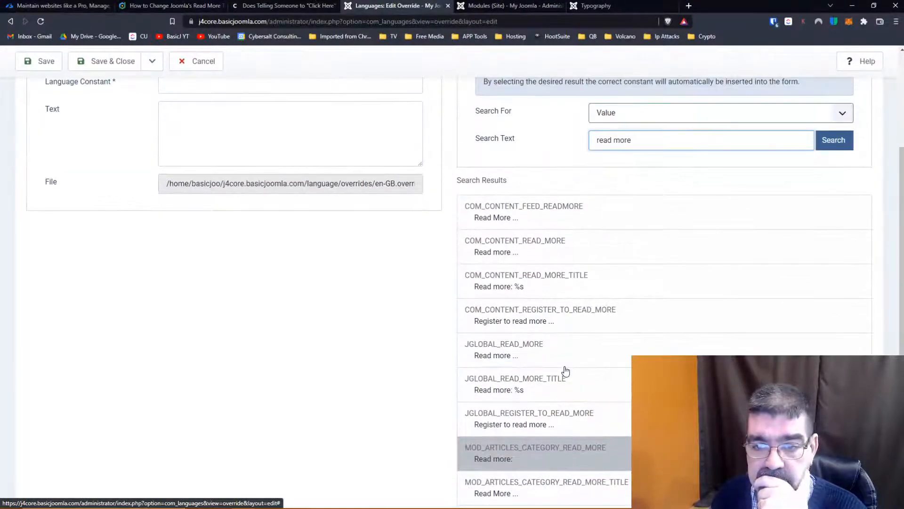
- Override COM_CONTENT_READ_MORE with the text "COM_CONTENT_READ_MORE Read more ..." and save it
{"action": "left_click", "coordinate": [551, 255]}
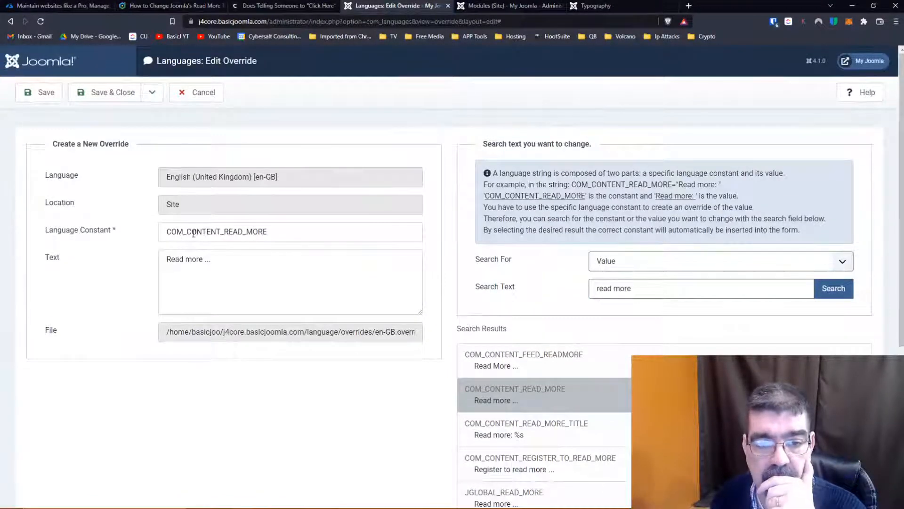
{"action": "double_click", "coordinate": [165, 231]}
{"action": "key", "text": "ctrl+c"}
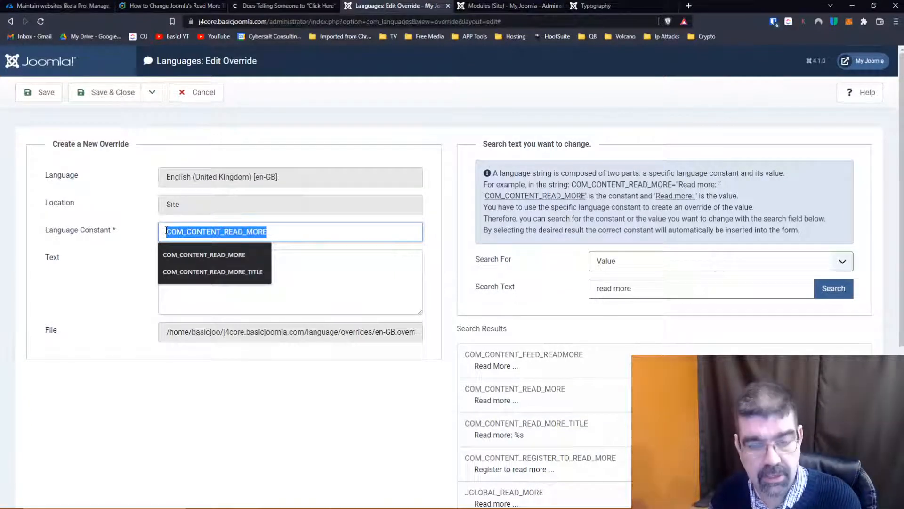
{"action": "left_click", "coordinate": [204, 259]}
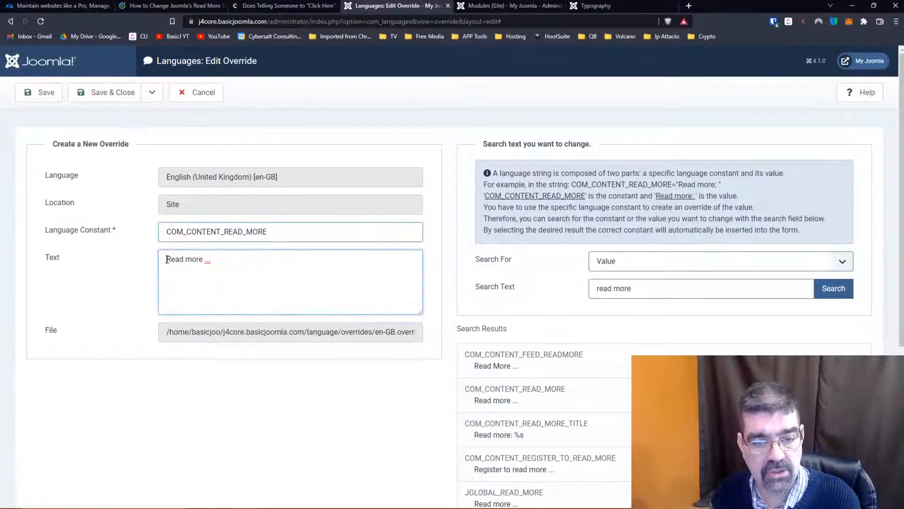
{"action": "key", "text": "ctrl+v"}
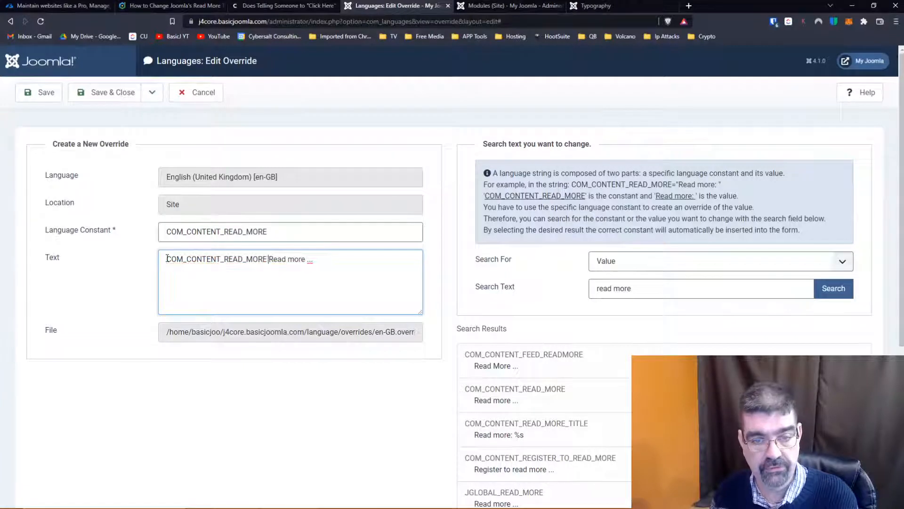
{"action": "left_click", "coordinate": [47, 97]}
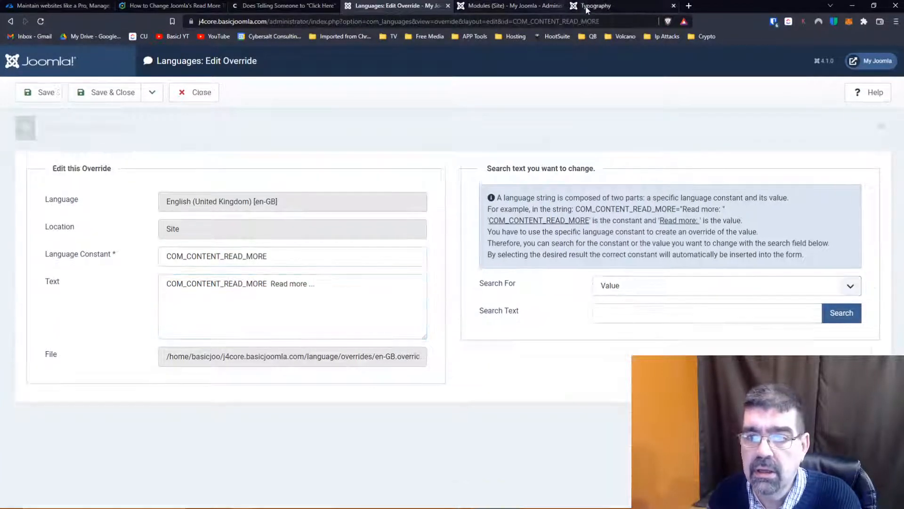
- Reload the Typography page, check the sidebar's Read more link, and return to the language override
{"action": "left_click", "coordinate": [589, 7]}
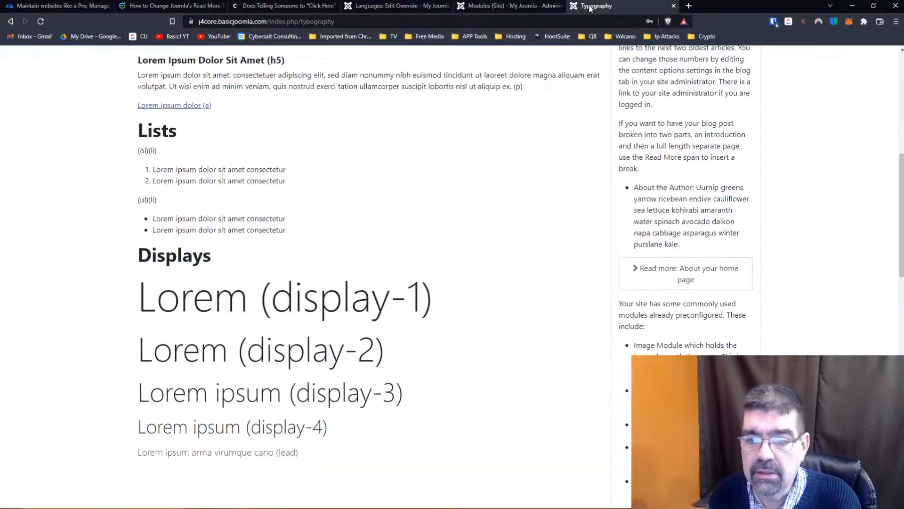
{"action": "left_click", "coordinate": [42, 24]}
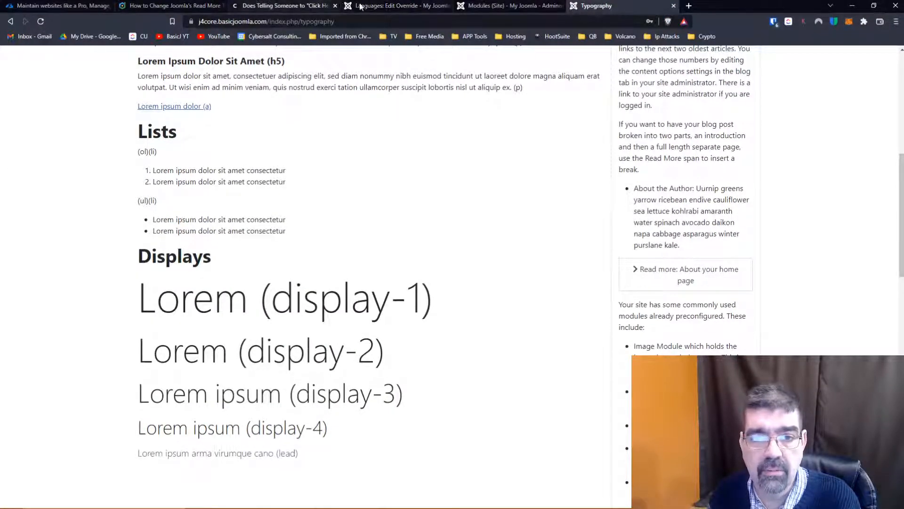
{"action": "left_click", "coordinate": [400, 6]}
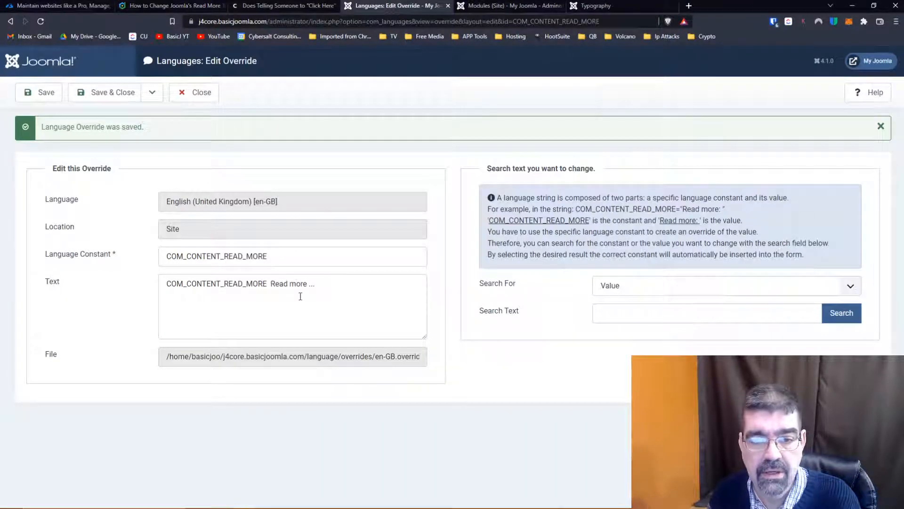
- Save and close the COM_CONTENT_READ_MORE override, and search by Value for "read more" in a new override
{"action": "left_click", "coordinate": [120, 93]}
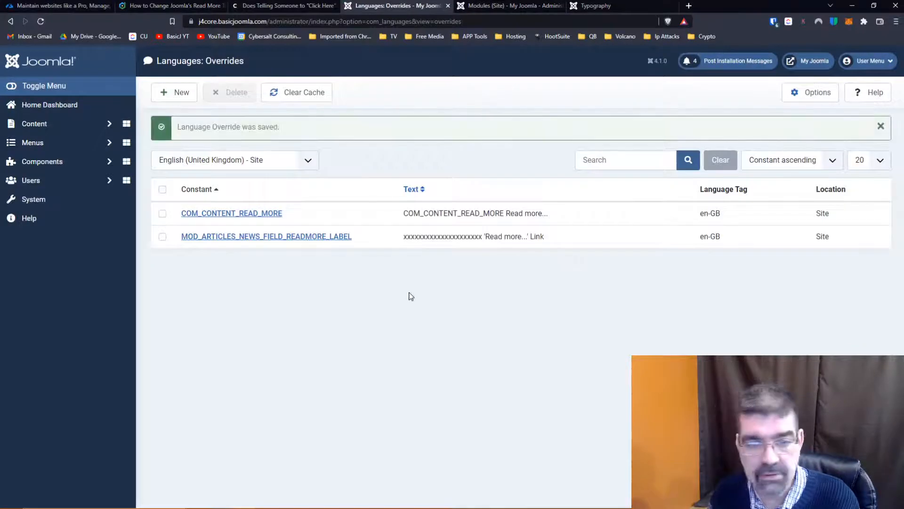
{"action": "left_click", "coordinate": [178, 96]}
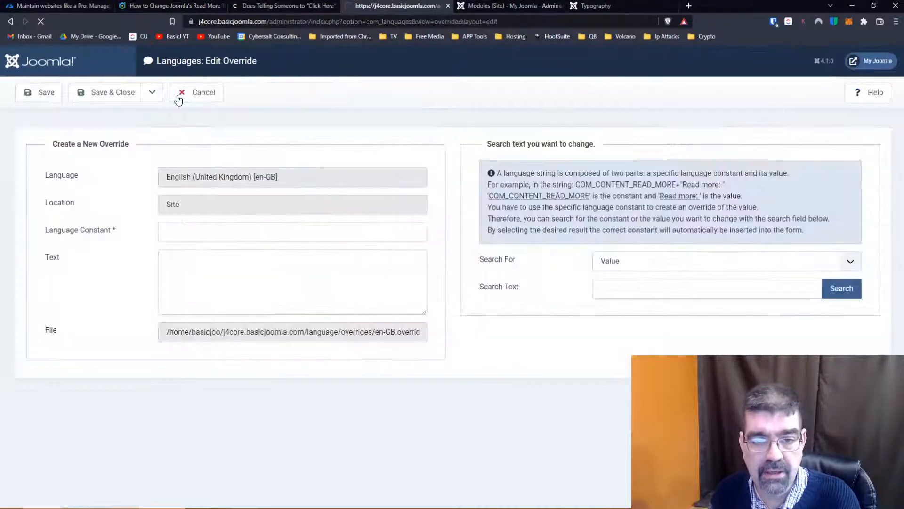
{"action": "left_click", "coordinate": [669, 291]}
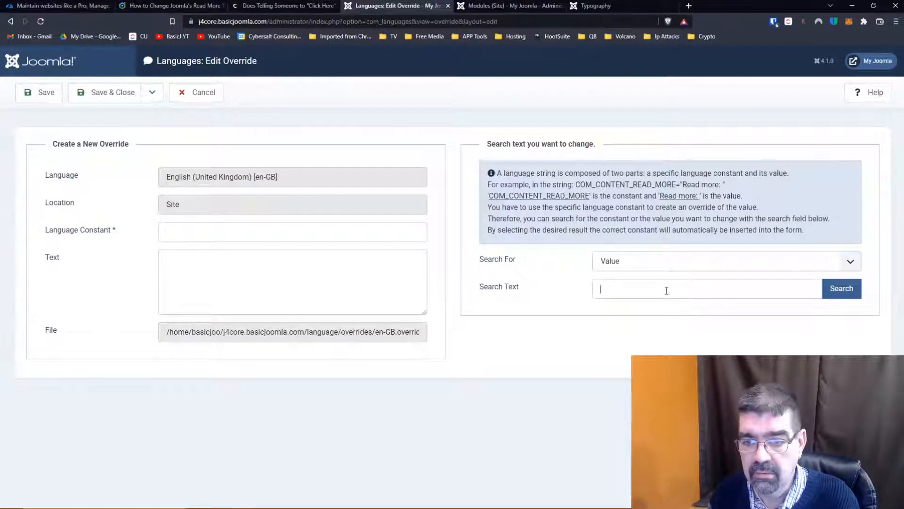
{"action": "type", "text": "read more"}
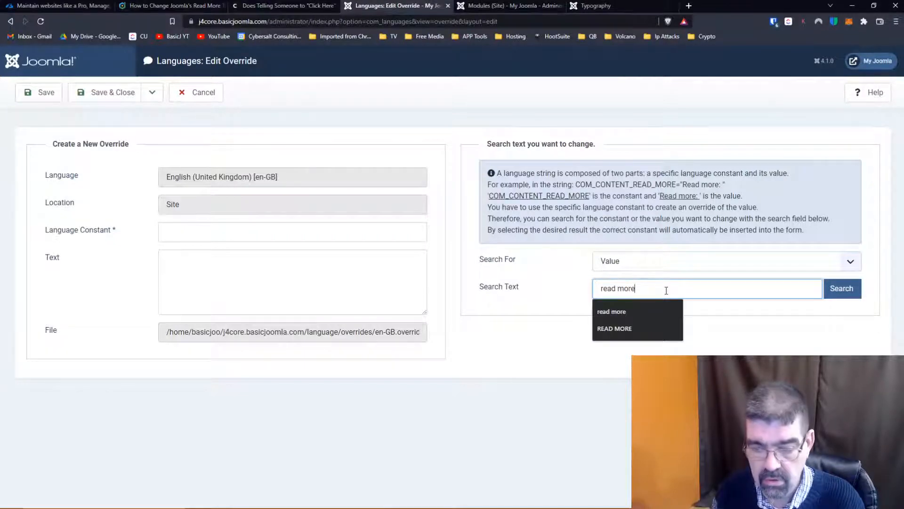
{"action": "key", "text": "Return"}
{"action": "scroll", "coordinate": [571, 285], "scroll_direction": "down", "scroll_amount": 3}
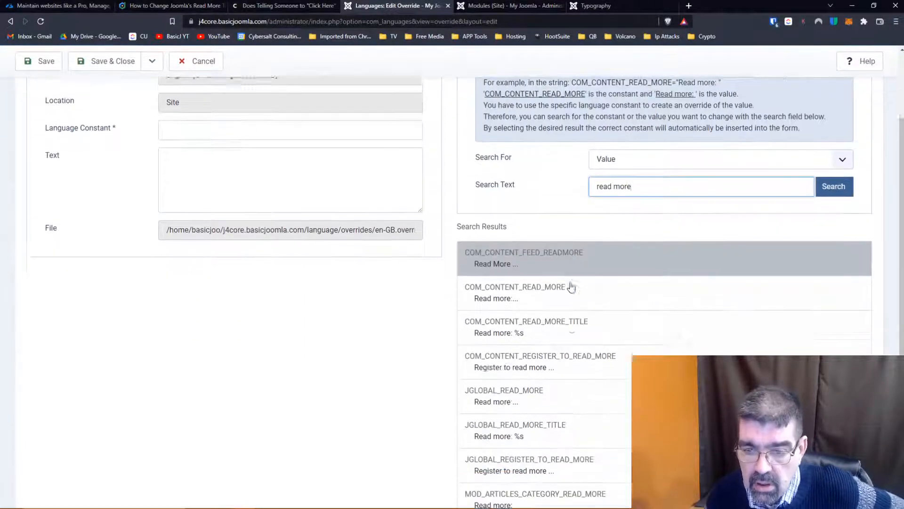
- Override COM_CONTENT_READ_MORE_TITLE with the text "COM_CONTENT_READ_MORE_TITLE Read more: %s" and save it
{"action": "left_click", "coordinate": [571, 285]}
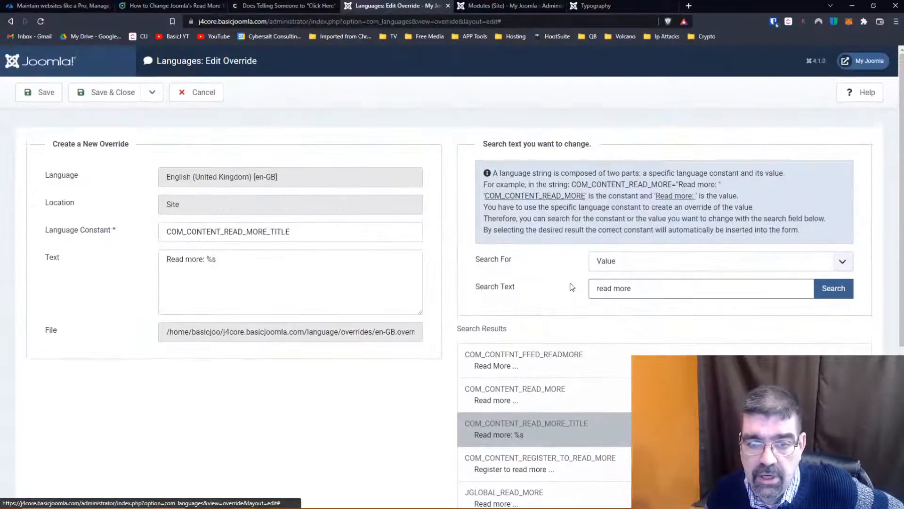
{"action": "left_click_drag", "start_coordinate": [311, 231], "coordinate": [142, 229]}
{"action": "key", "text": "ctrl+c"}
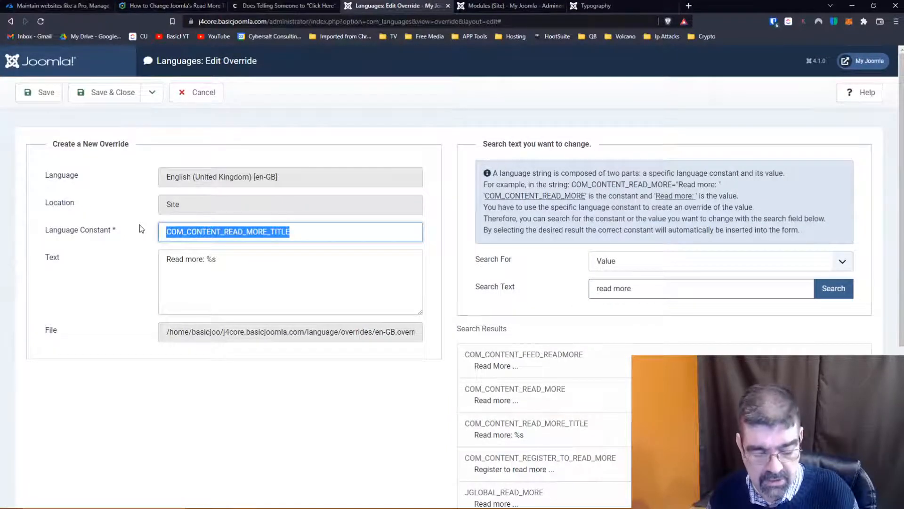
{"action": "left_click", "coordinate": [166, 259]}
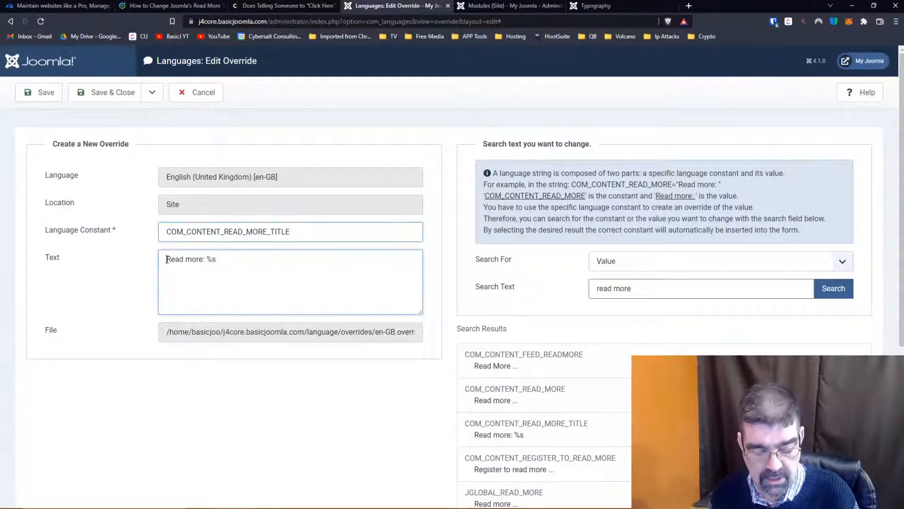
{"action": "key", "text": "ctrl+v"}
{"action": "left_click", "coordinate": [39, 93]}
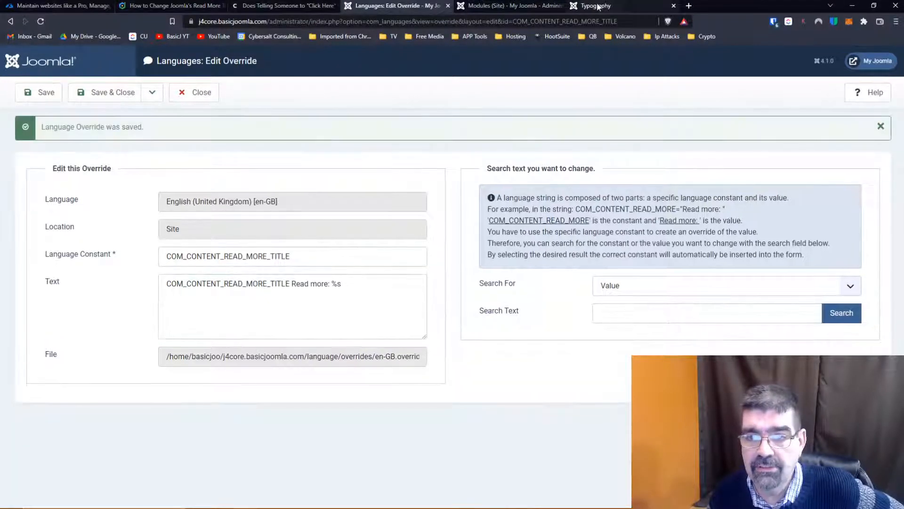
- Reload the Typography page to check the Read more link against the title override, then return to the override
{"action": "left_click", "coordinate": [596, 5]}
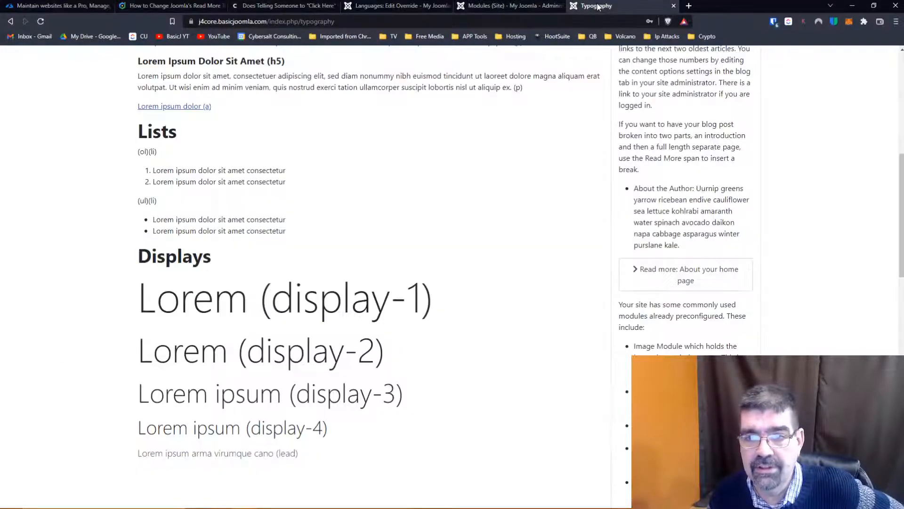
{"action": "left_click", "coordinate": [41, 21]}
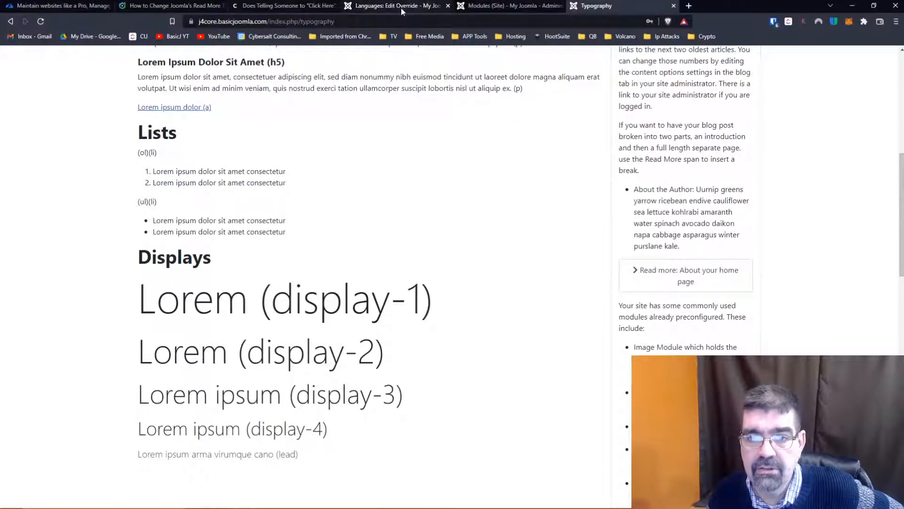
{"action": "left_click", "coordinate": [493, 8]}
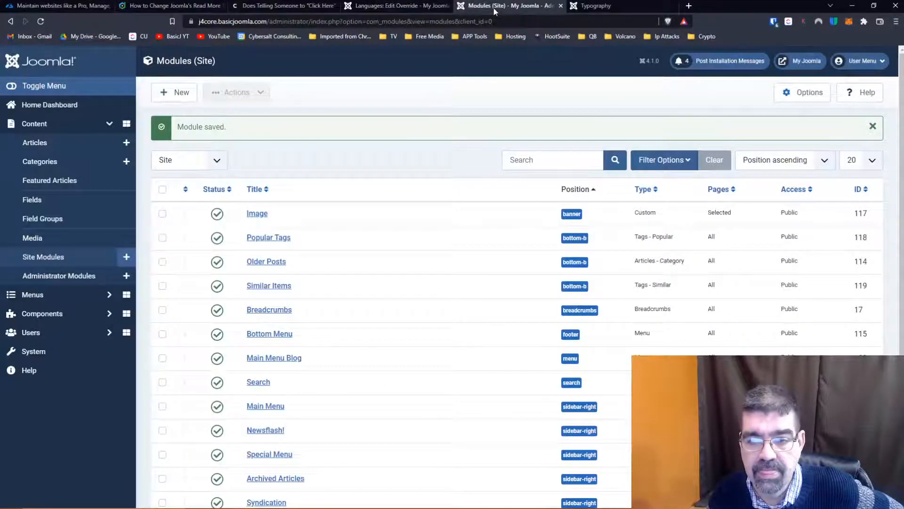
{"action": "left_click", "coordinate": [388, 8]}
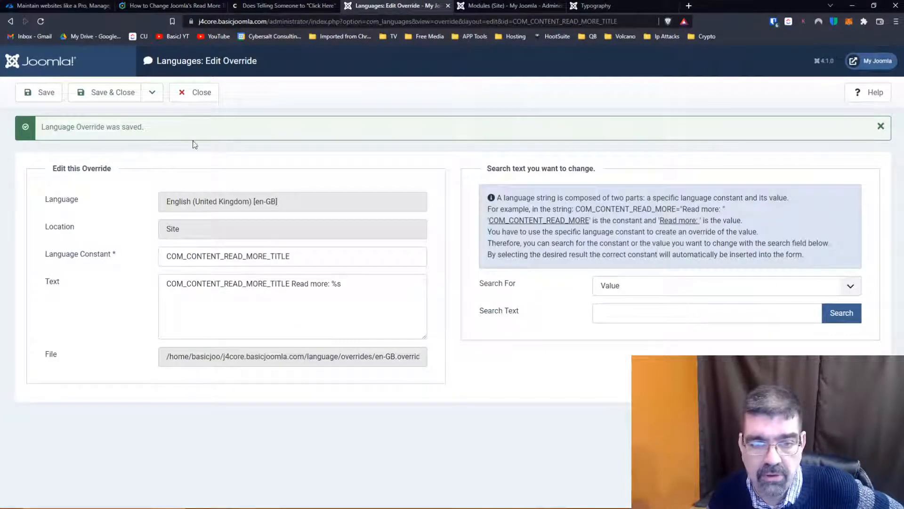
- Save and close the COM_CONTENT_READ_MORE_TITLE override, and search by Value for "READ MORE" in a new override
{"action": "left_click", "coordinate": [113, 97]}
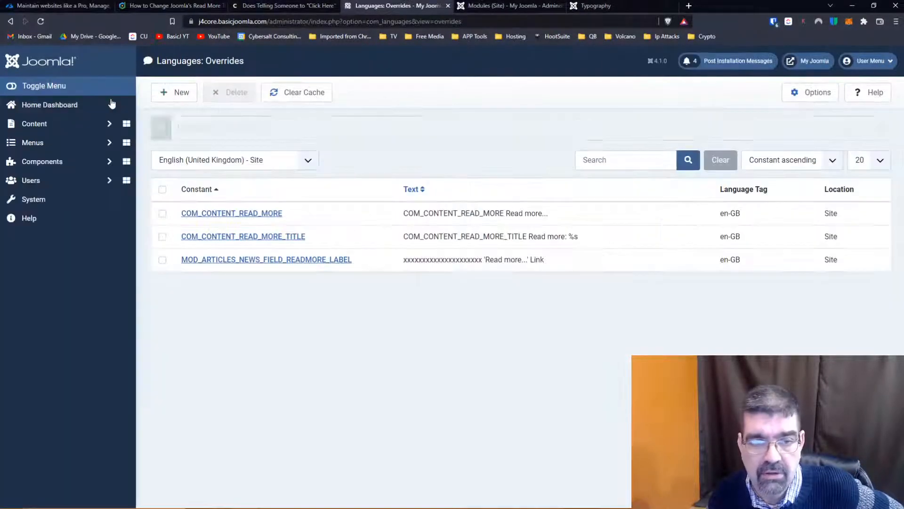
{"action": "left_click", "coordinate": [191, 94]}
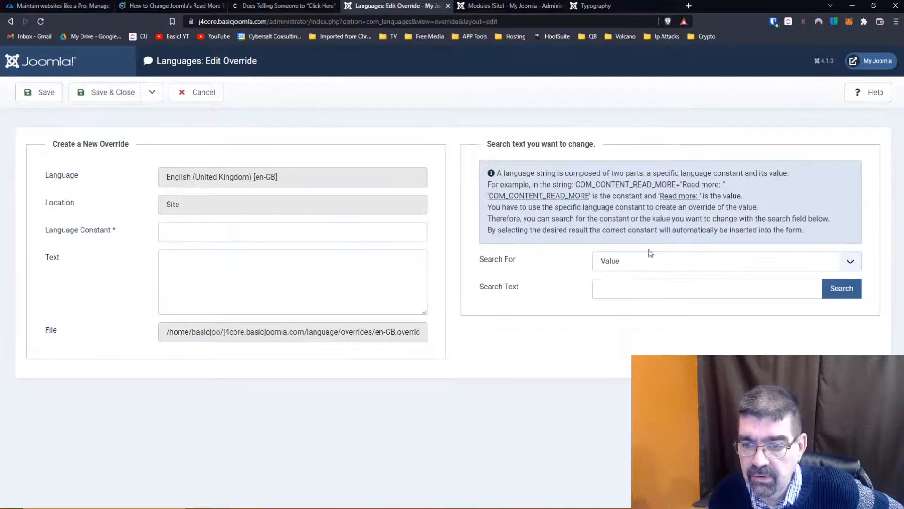
{"action": "left_click", "coordinate": [736, 267]}
{"action": "left_click", "coordinate": [734, 266]}
{"action": "left_click", "coordinate": [715, 292]}
{"action": "type", "text": "read"}
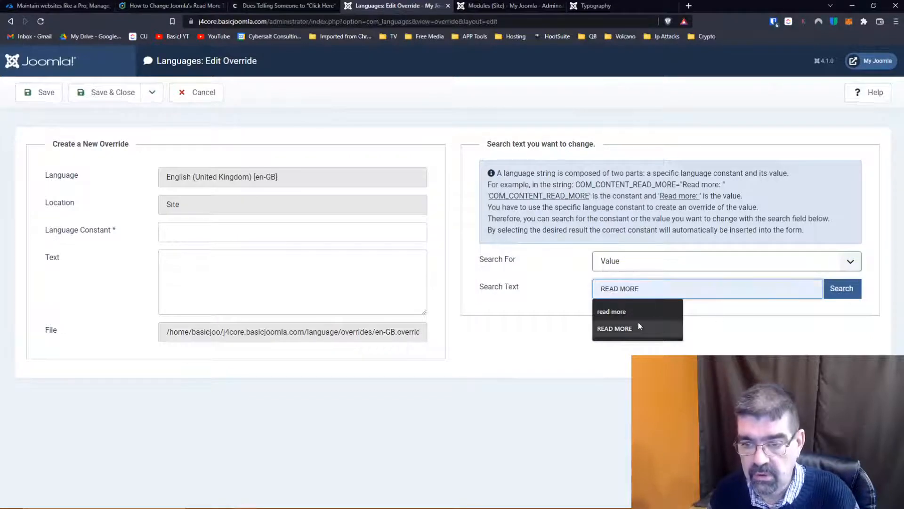
{"action": "left_click", "coordinate": [638, 325]}
{"action": "left_click", "coordinate": [841, 288]}
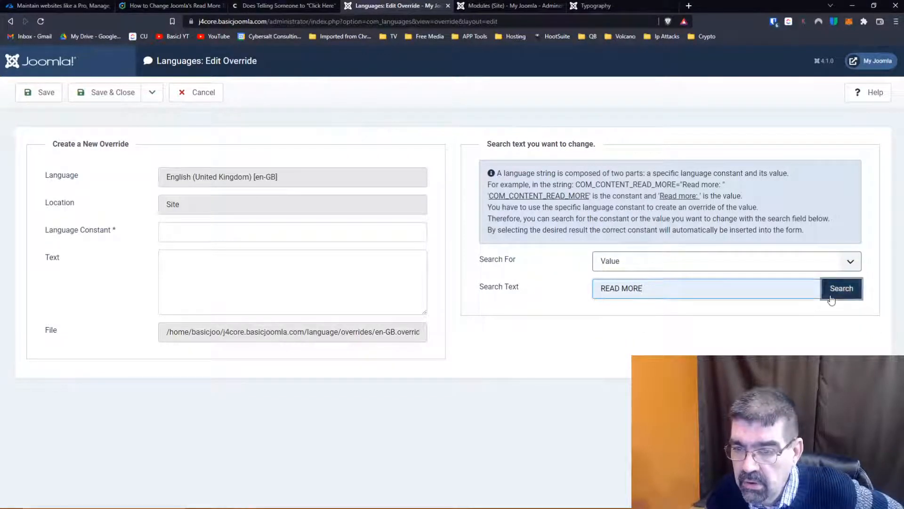
{"action": "scroll", "coordinate": [683, 267], "scroll_direction": "down", "scroll_amount": 4}
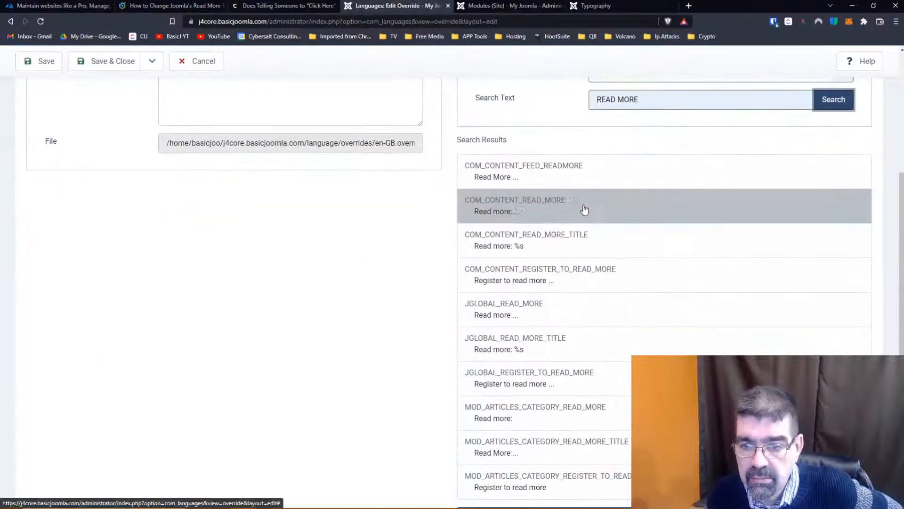
- Override JGLOBAL_READ_MORE_TITLE with the text "JGLOBAL_READ_MORE_TITLE Read more: %s" and save it
{"action": "left_click", "coordinate": [539, 235]}
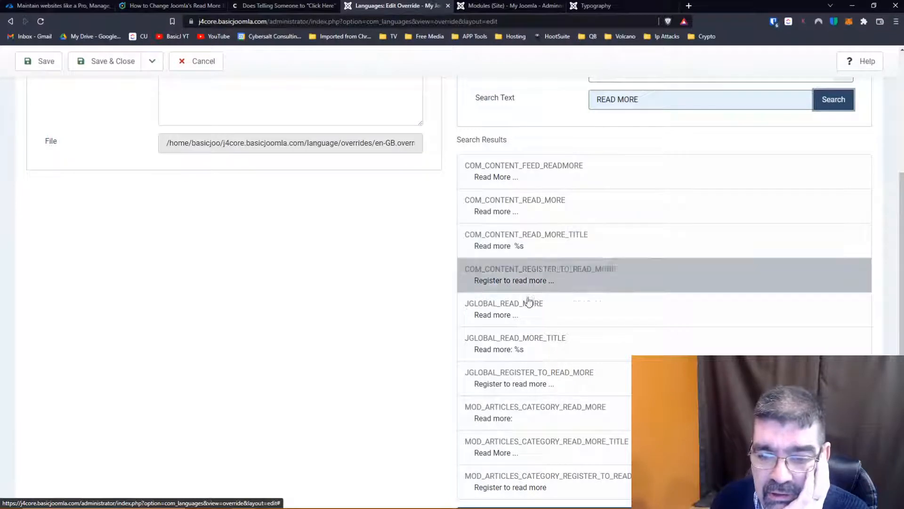
{"action": "left_click", "coordinate": [539, 350]}
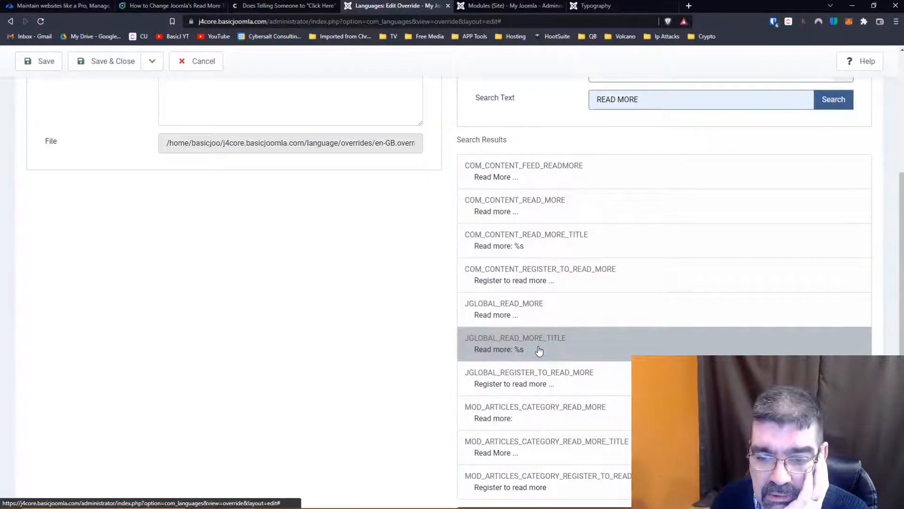
{"action": "left_click_drag", "start_coordinate": [293, 231], "coordinate": [135, 233]}
{"action": "key", "text": "ctrl+c"}
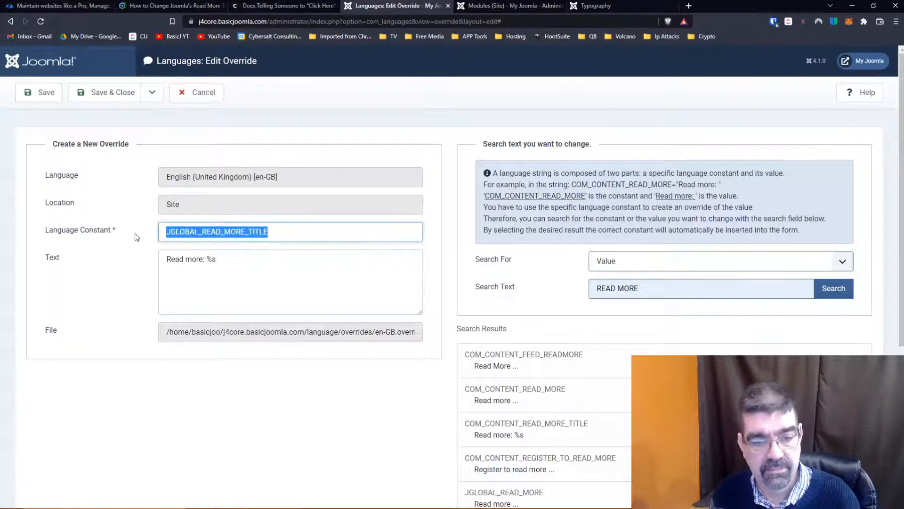
{"action": "left_click", "coordinate": [163, 258]}
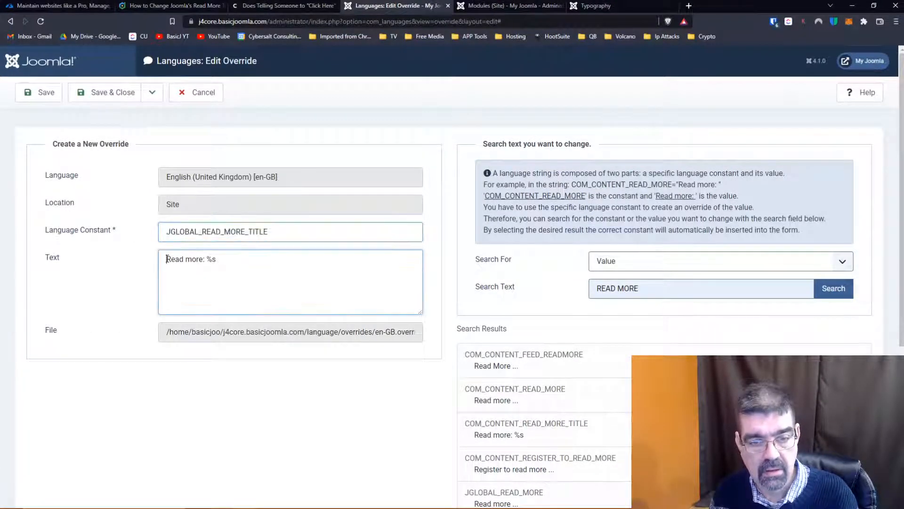
{"action": "key", "text": "ctrl+v"}
{"action": "left_click", "coordinate": [40, 92]}
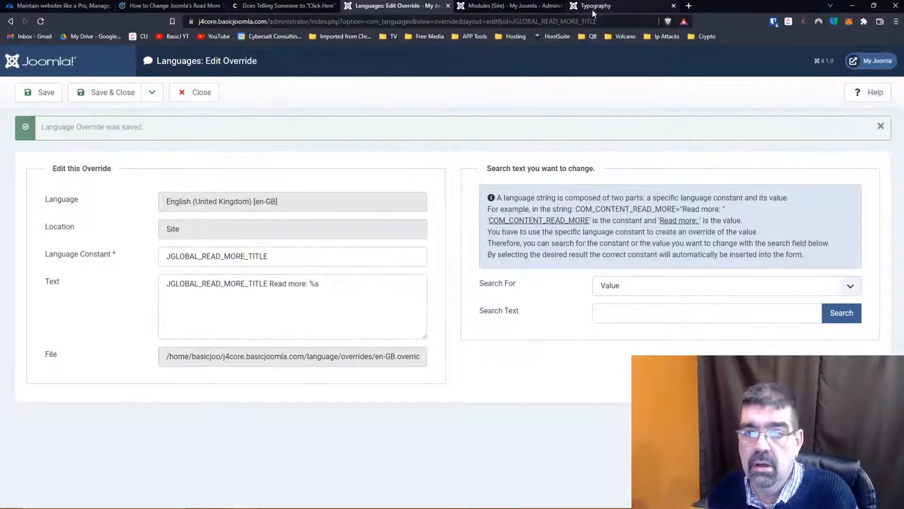
- Check the Typography page's Read more link against the JGLOBAL_READ_MORE_TITLE override, and save and close that override
{"action": "left_click", "coordinate": [593, 7]}
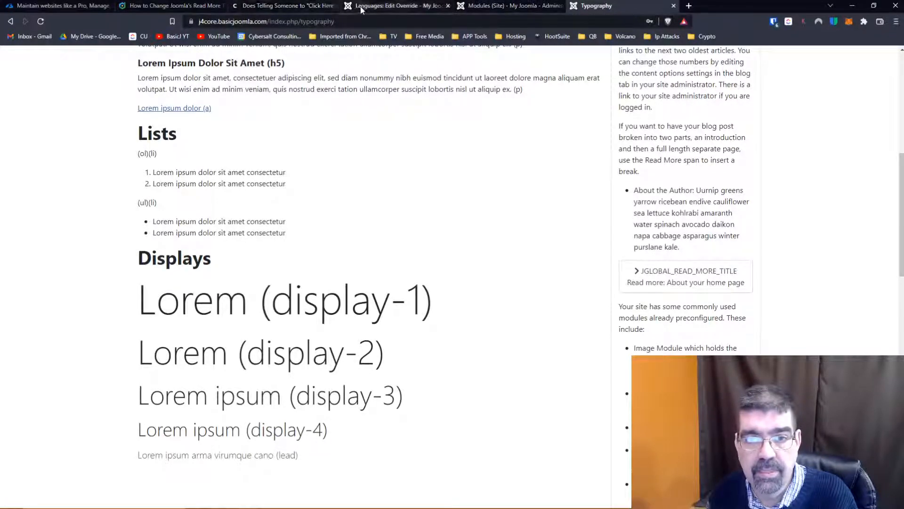
{"action": "left_click", "coordinate": [413, 10]}
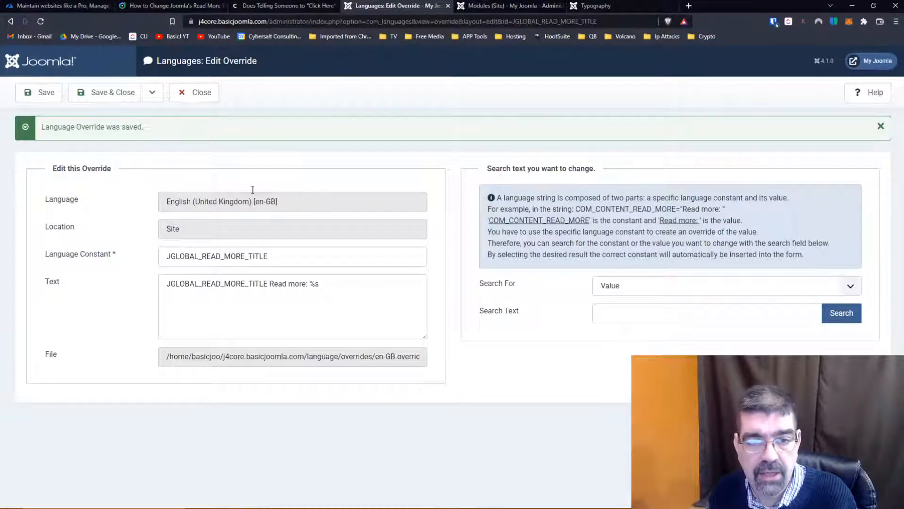
{"action": "left_click", "coordinate": [114, 97]}
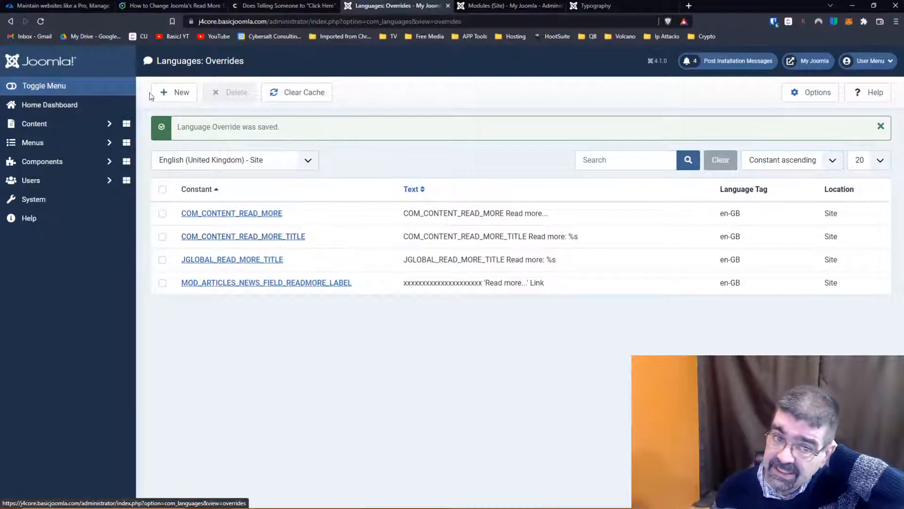
- Search by Value for "read more" in a new override and review the full list of matching constants
{"action": "left_click", "coordinate": [175, 93]}
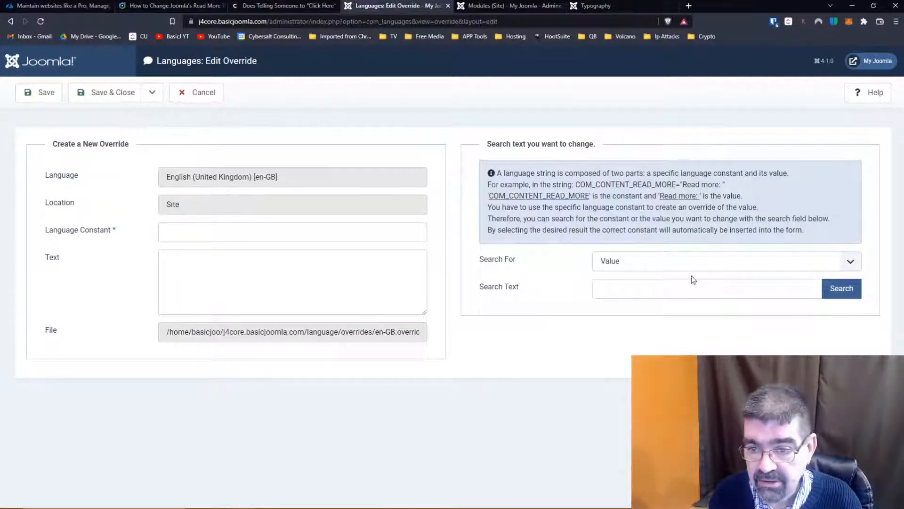
{"action": "type", "text": "readmore"}
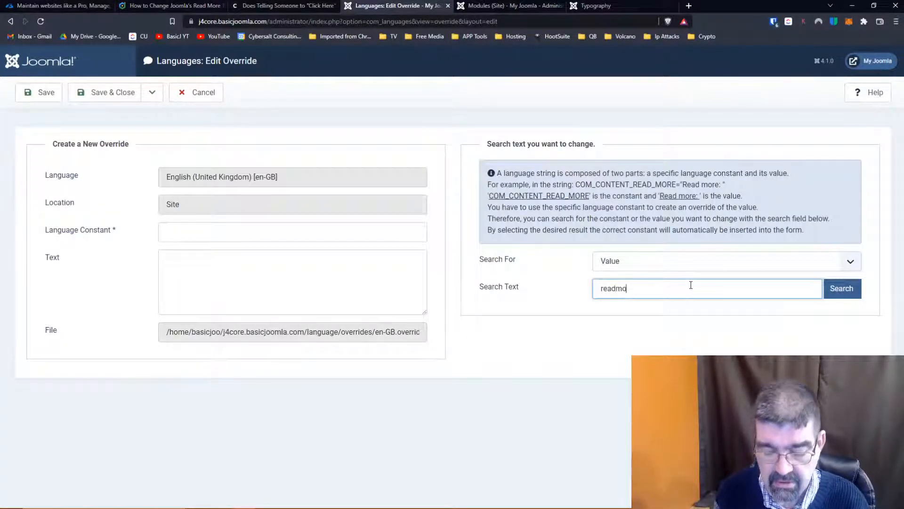
{"action": "key", "text": "Left"}
{"action": "key", "text": "Left"}
{"action": "key", "text": "Left"}
{"action": "key", "text": "Left"}
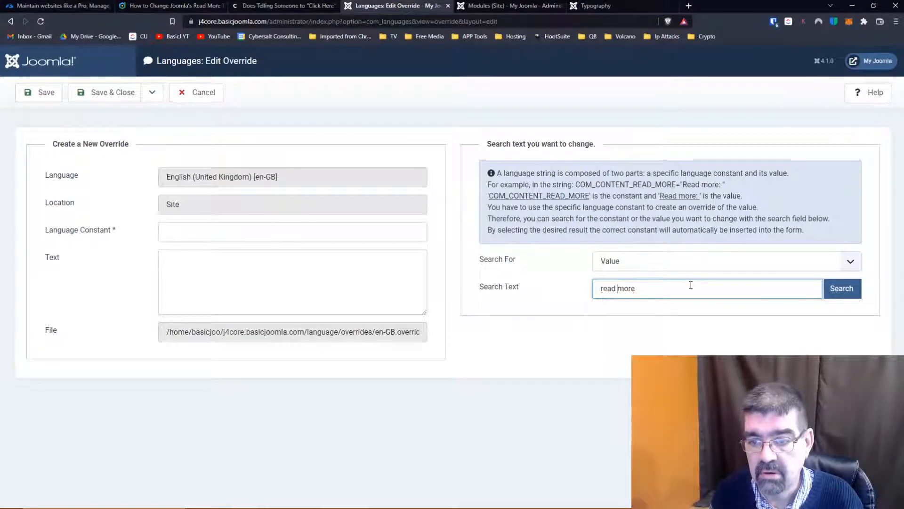
{"action": "key", "text": "Return"}
{"action": "scroll", "coordinate": [692, 290], "scroll_direction": "down", "scroll_amount": 5}
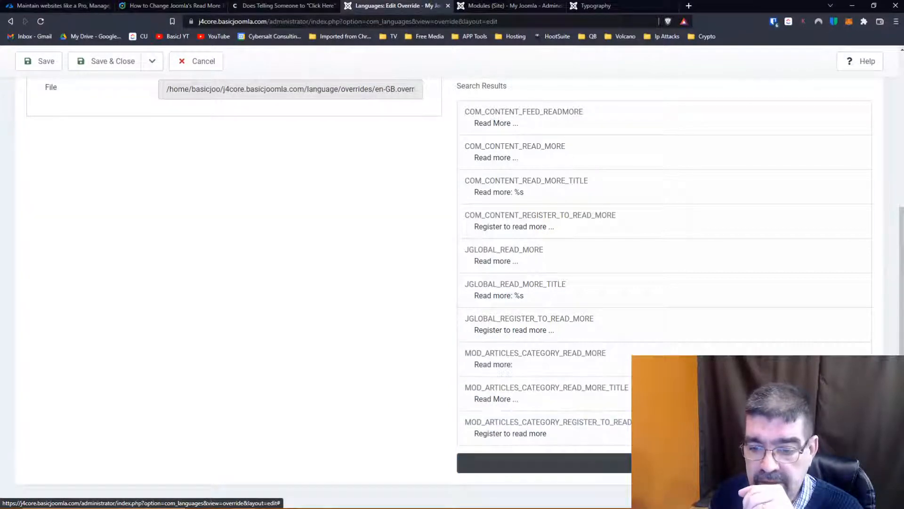
{"action": "scroll", "coordinate": [602, 366], "scroll_direction": "down", "scroll_amount": 2}
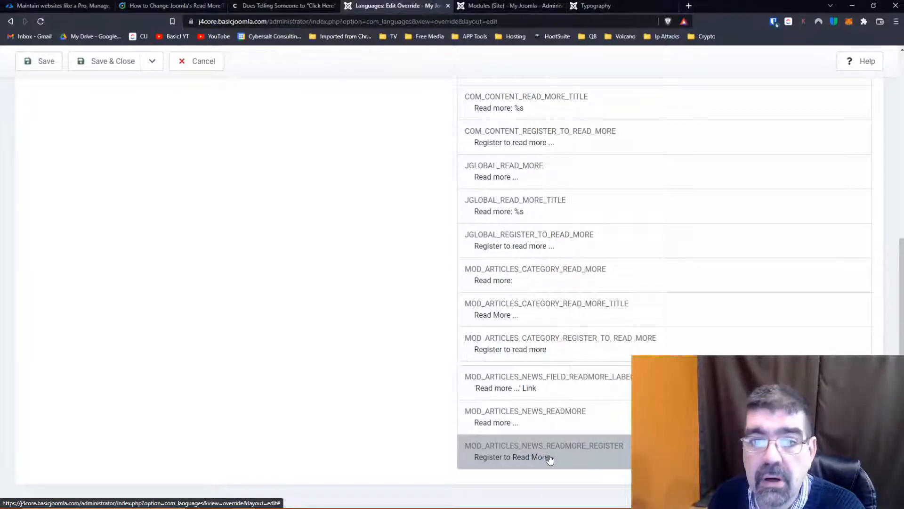
- Start a new site module, filter the module types by "art", and compare them with the module constants in the override search
{"action": "left_click", "coordinate": [497, 5]}
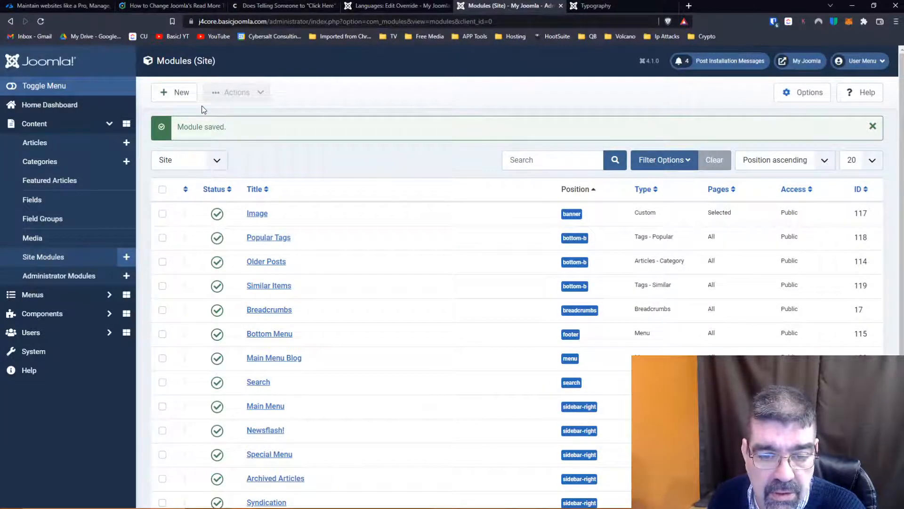
{"action": "scroll", "coordinate": [335, 232], "scroll_direction": "down", "scroll_amount": 3}
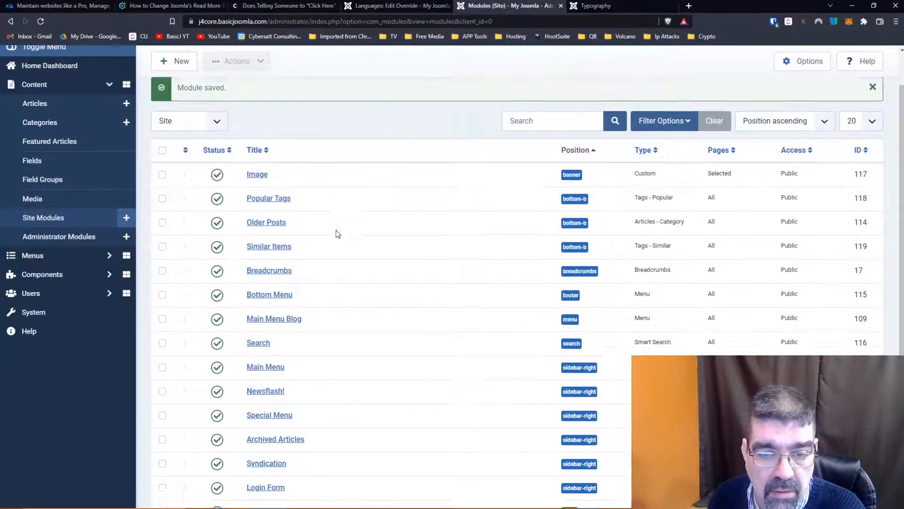
{"action": "scroll", "coordinate": [335, 232], "scroll_direction": "up", "scroll_amount": 3}
{"action": "left_click", "coordinate": [177, 92]}
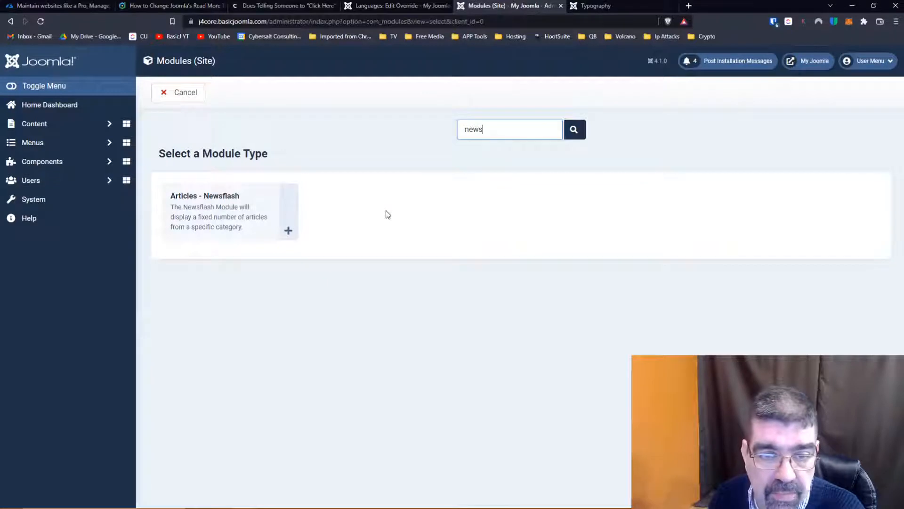
{"action": "left_click_drag", "start_coordinate": [509, 135], "coordinate": [438, 131]}
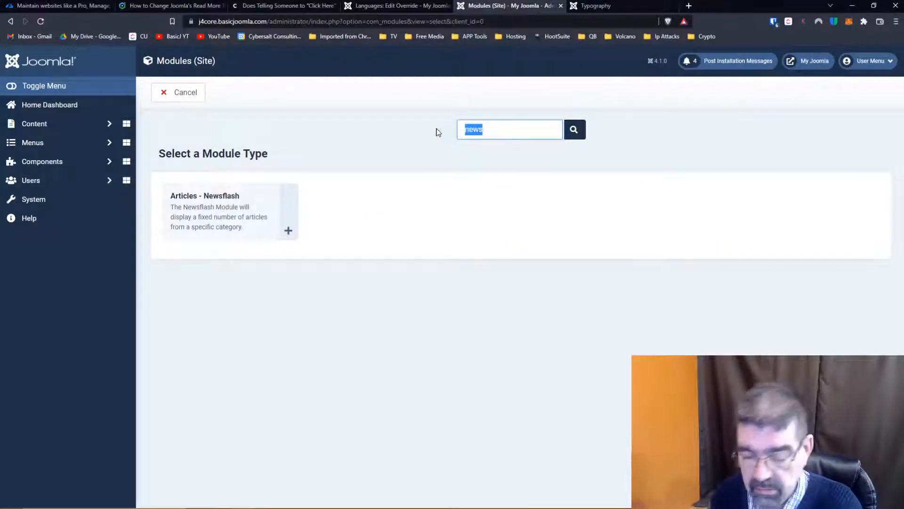
{"action": "key", "text": "BackSpace"}
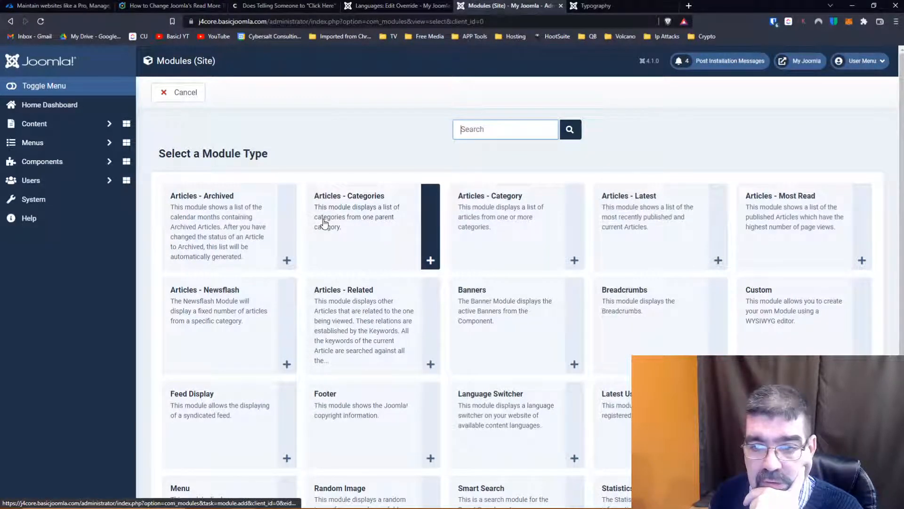
{"action": "left_click", "coordinate": [485, 133]}
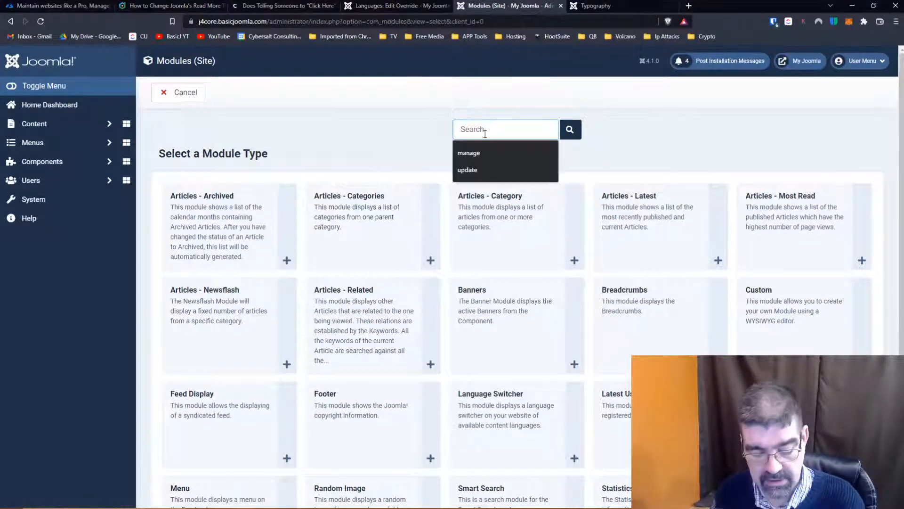
{"action": "type", "text": "art"}
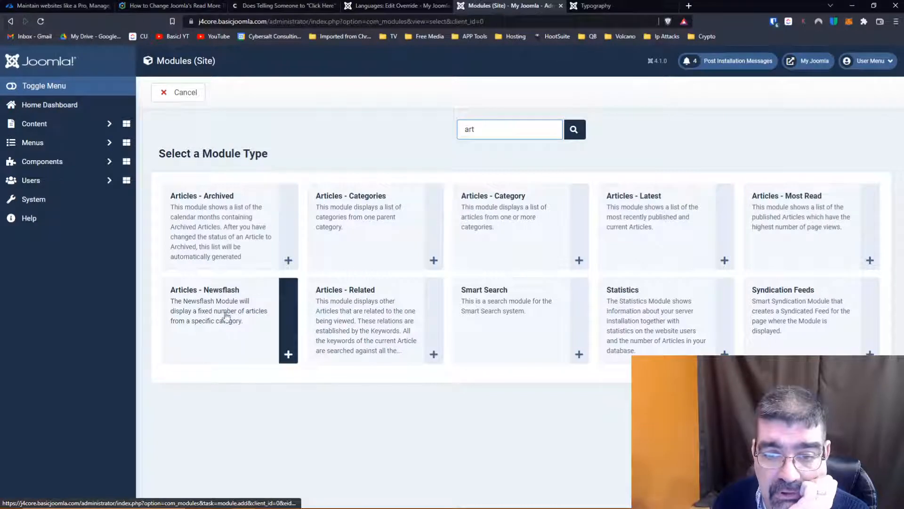
{"action": "left_click", "coordinate": [367, 7]}
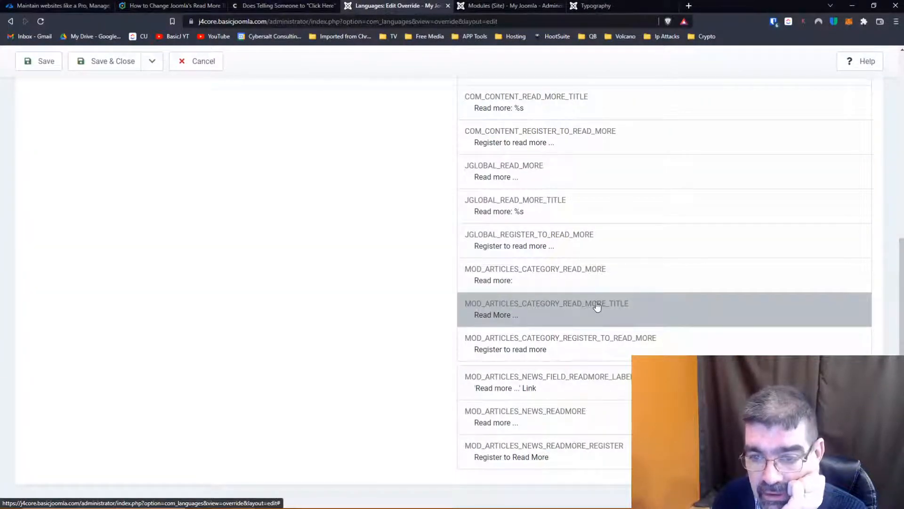
{"action": "left_click", "coordinate": [533, 8]}
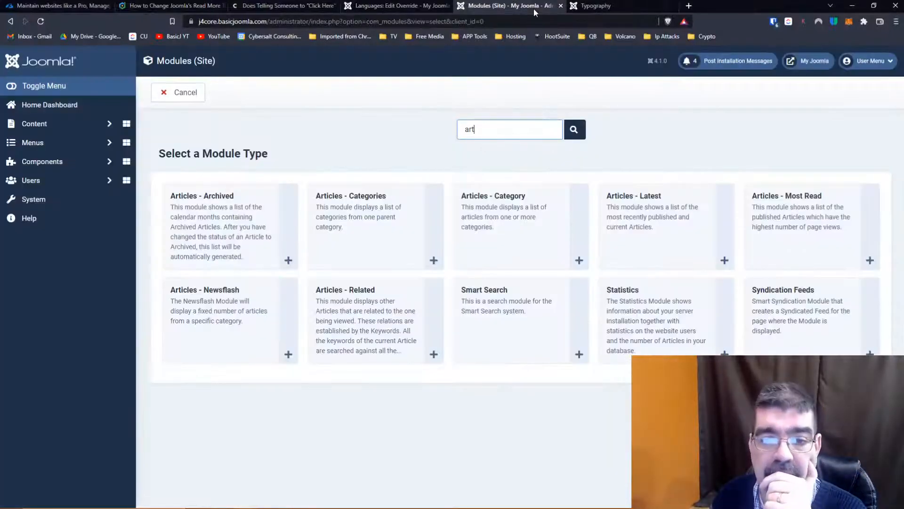
- Choose the Articles - Categories module type, review its options, and set the Parent Category to Joomla
{"action": "left_click", "coordinate": [370, 223]}
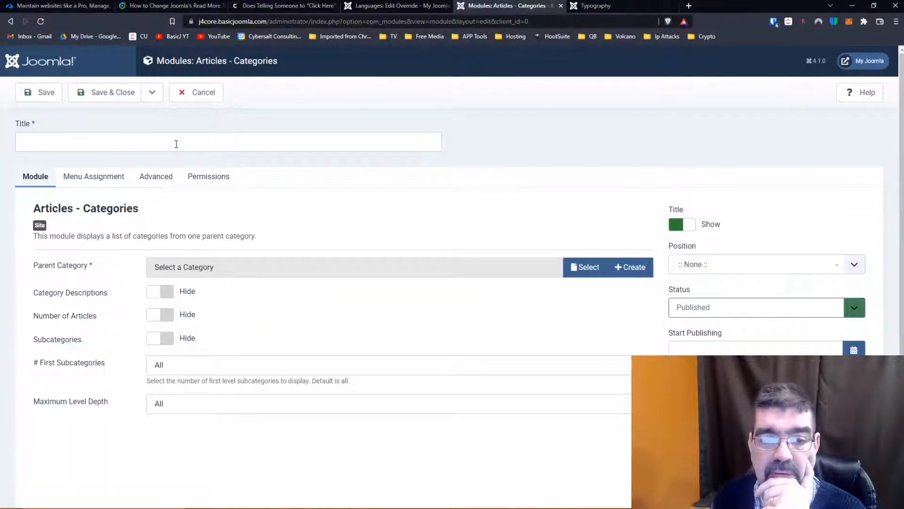
{"action": "scroll", "coordinate": [126, 270], "scroll_direction": "down", "scroll_amount": 2}
{"action": "scroll", "coordinate": [126, 271], "scroll_direction": "up", "scroll_amount": 2}
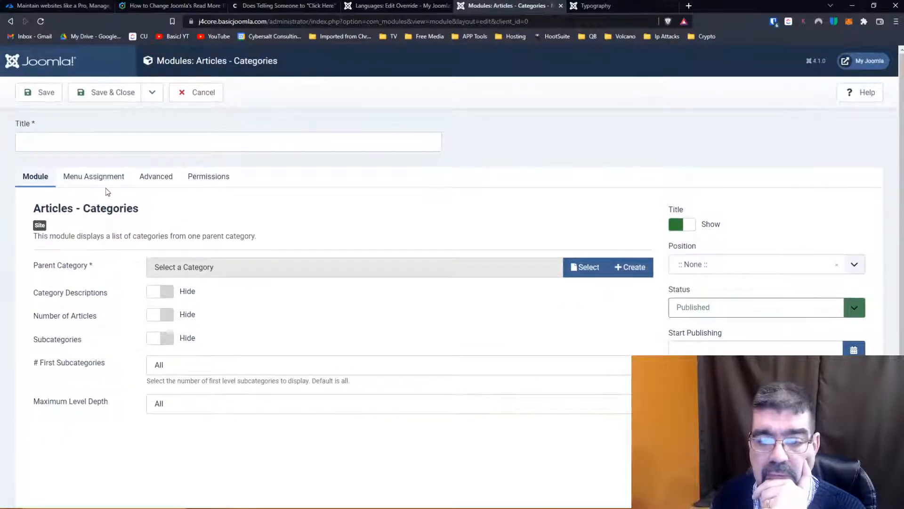
{"action": "scroll", "coordinate": [108, 191], "scroll_direction": "down", "scroll_amount": 2}
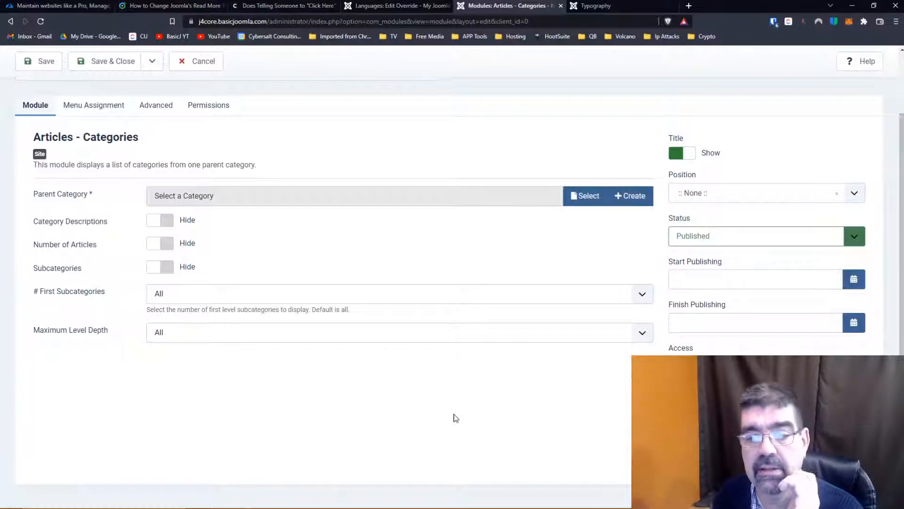
{"action": "scroll", "coordinate": [95, 218], "scroll_direction": "up", "scroll_amount": 2}
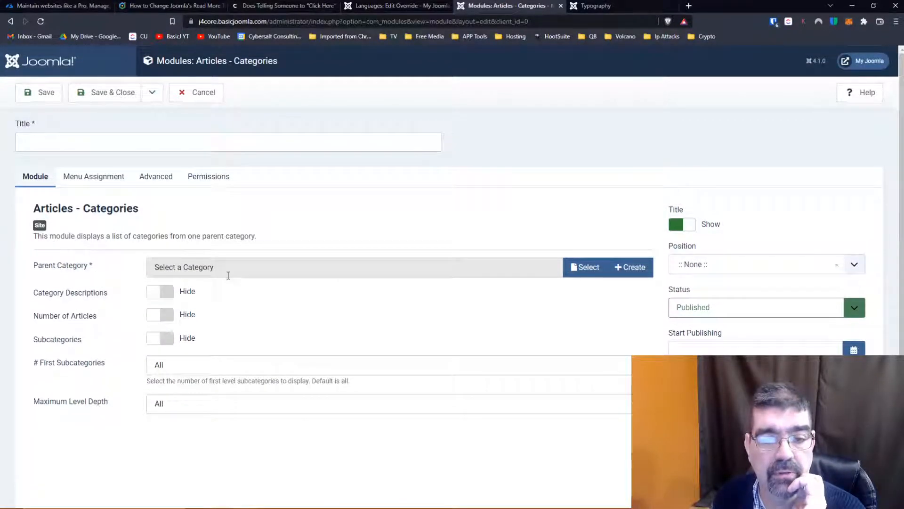
{"action": "left_click", "coordinate": [588, 268]}
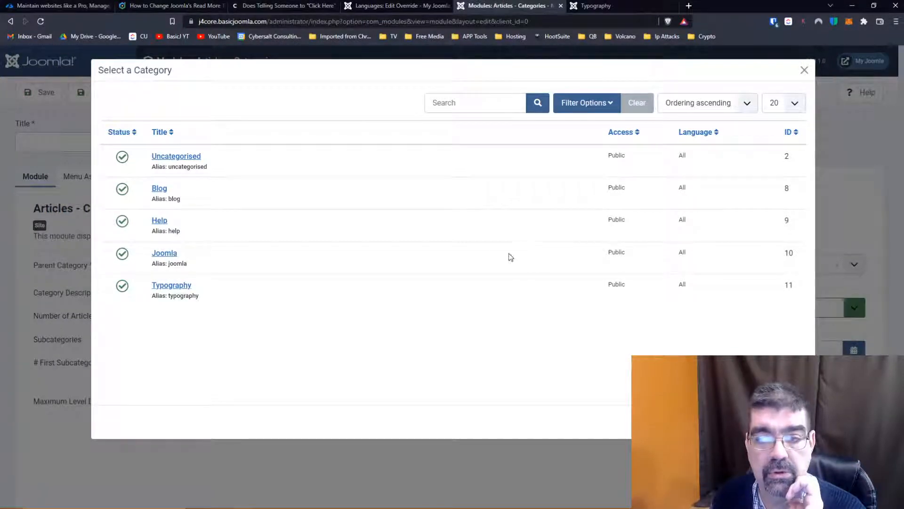
{"action": "left_click", "coordinate": [166, 253]}
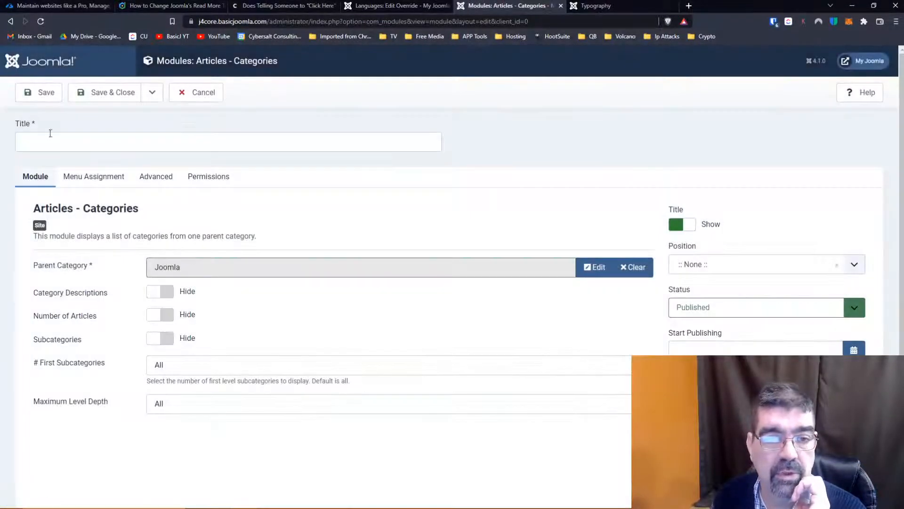
- Title the new module "Articles - Categories" to match its module type, and save and close it
{"action": "left_click", "coordinate": [51, 139]}
{"action": "left_click", "coordinate": [221, 195]}
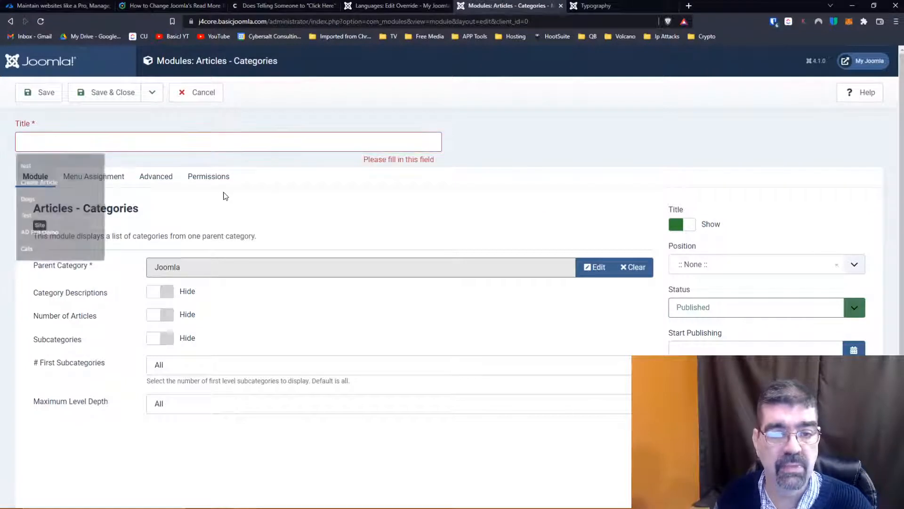
{"action": "left_click_drag", "start_coordinate": [150, 208], "coordinate": [32, 208]}
{"action": "key", "text": "ctrl+c"}
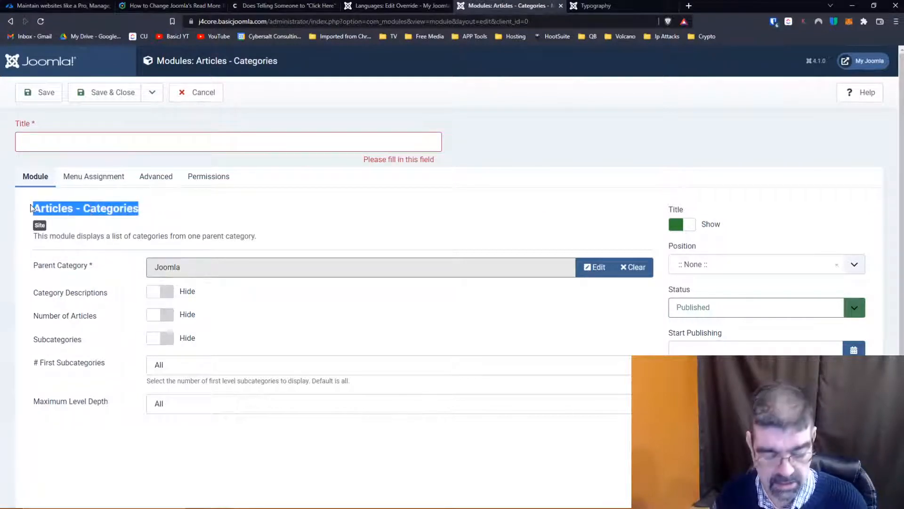
{"action": "left_click", "coordinate": [54, 142]}
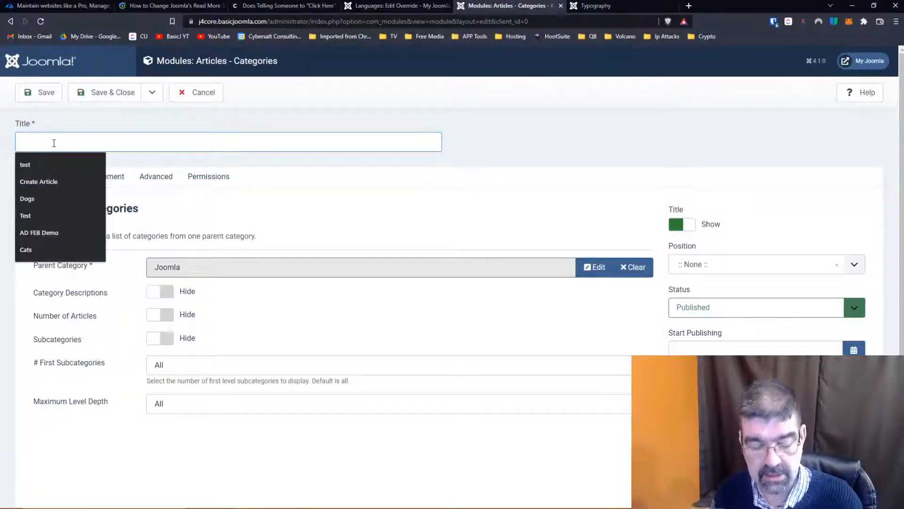
{"action": "key", "text": "ctrl+v"}
{"action": "left_click", "coordinate": [97, 92]}
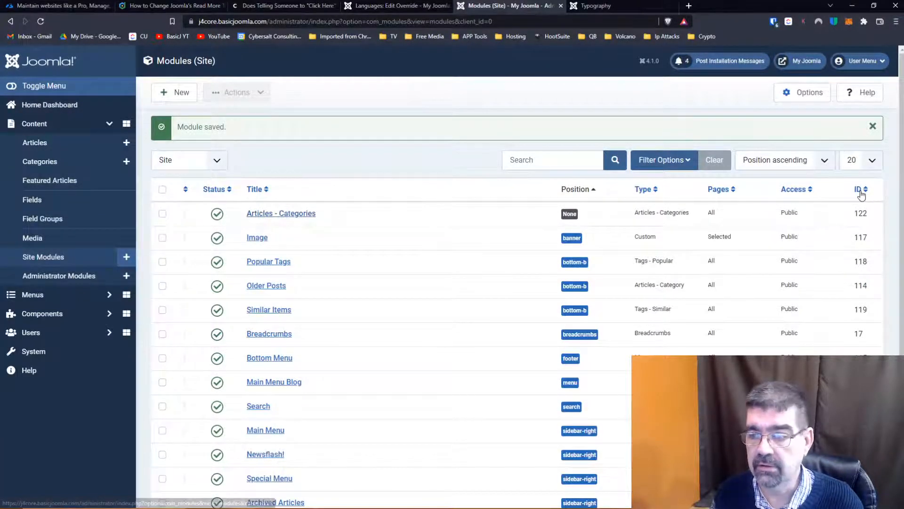
- Assign the Articles - Categories module to the Sidebar-right position, and save and close it
{"action": "left_click", "coordinate": [297, 214]}
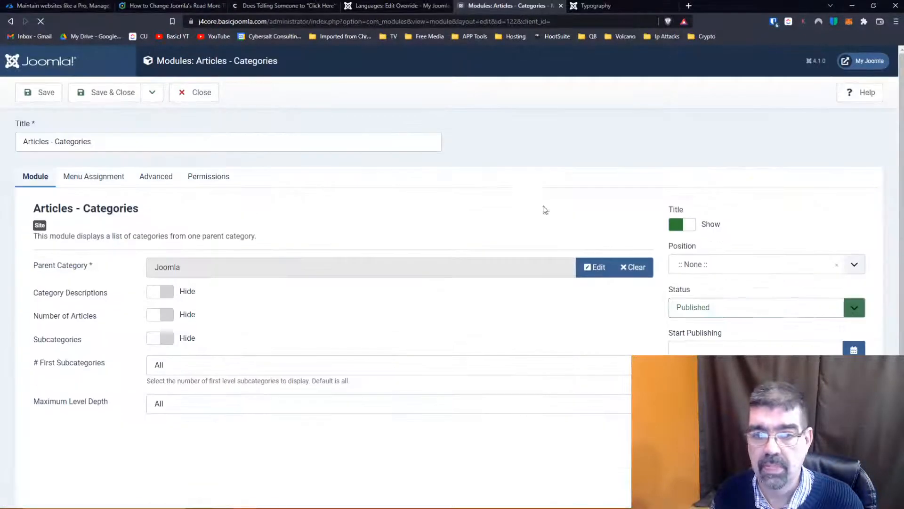
{"action": "left_click", "coordinate": [711, 268]}
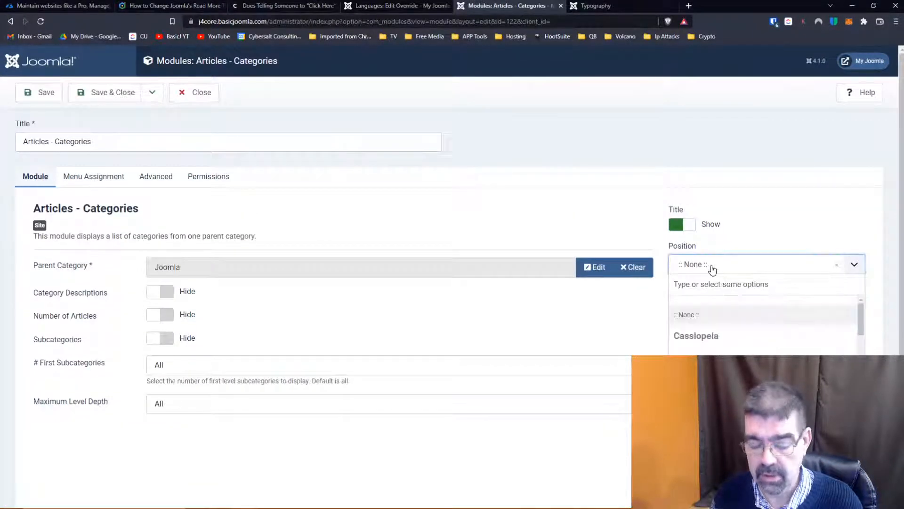
{"action": "type", "text": "right"}
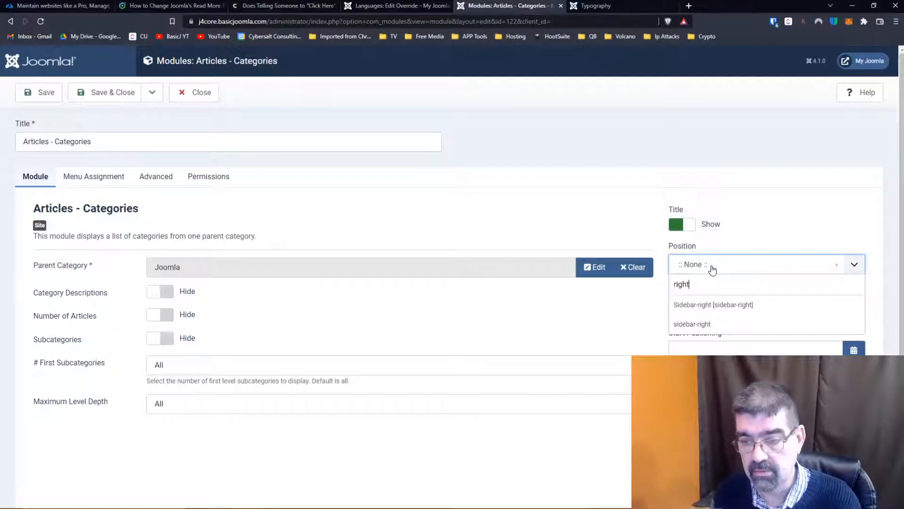
{"action": "left_click", "coordinate": [718, 304]}
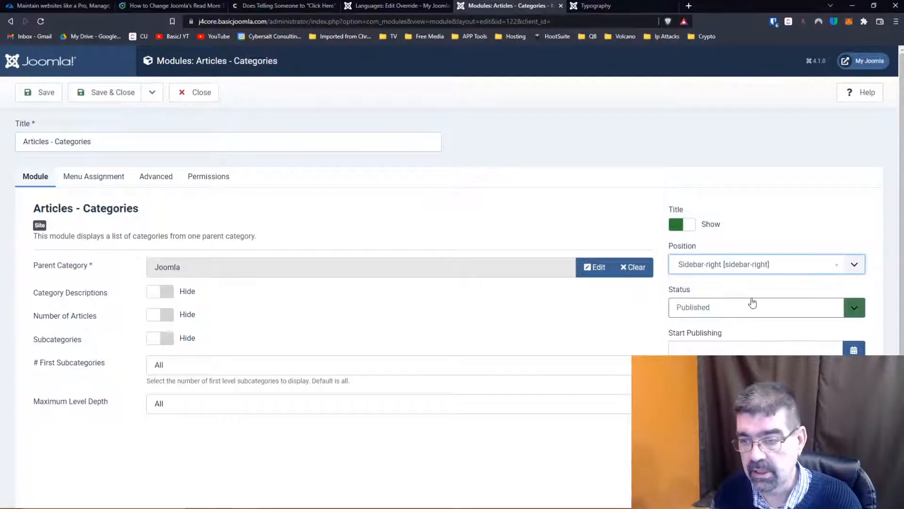
{"action": "left_click", "coordinate": [107, 92]}
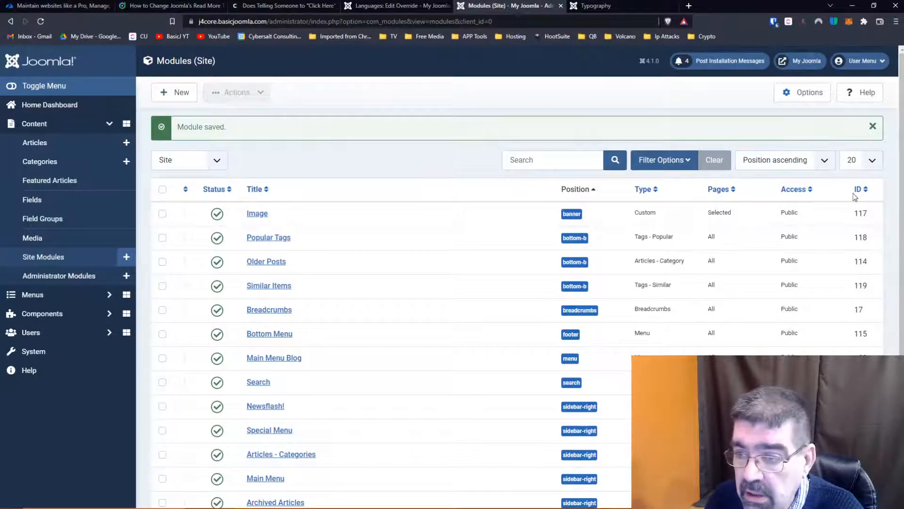
- Sort the site modules by ID in descending order and unpublish the Newsflash! module
{"action": "left_click", "coordinate": [856, 194]}
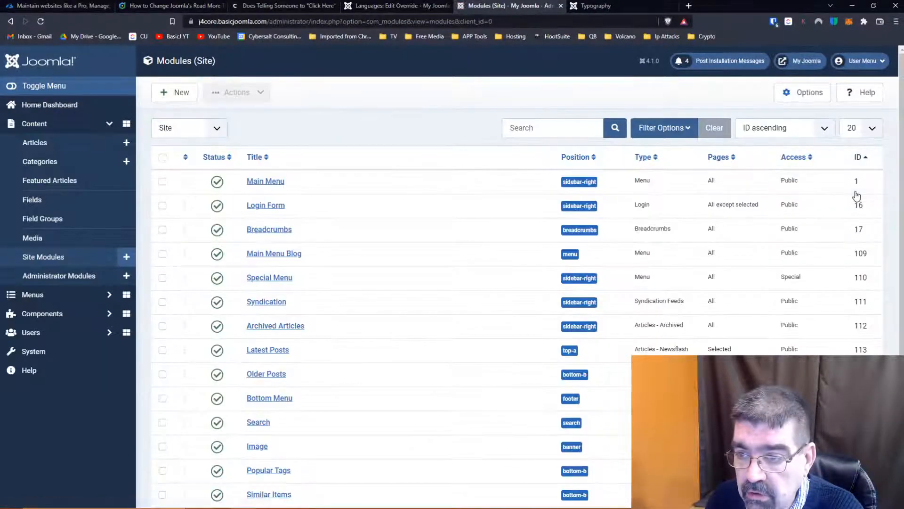
{"action": "left_click", "coordinate": [858, 160]}
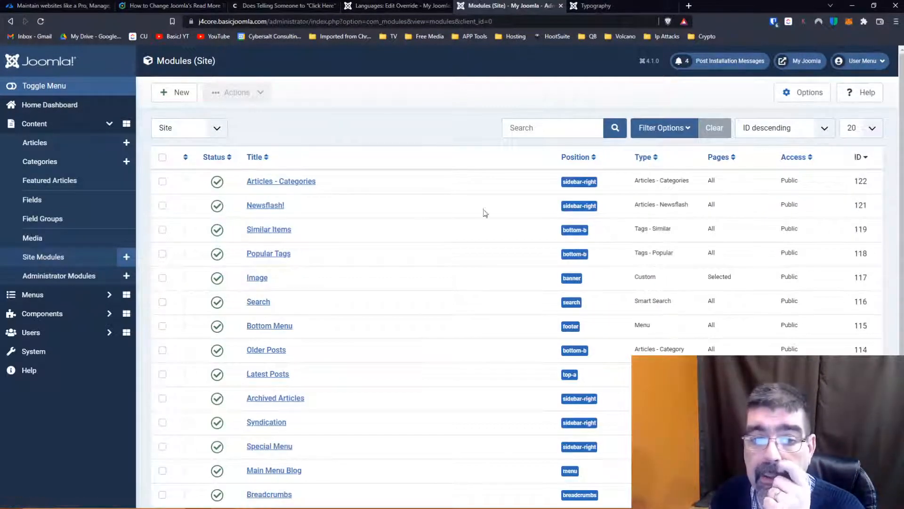
{"action": "left_click", "coordinate": [216, 207]}
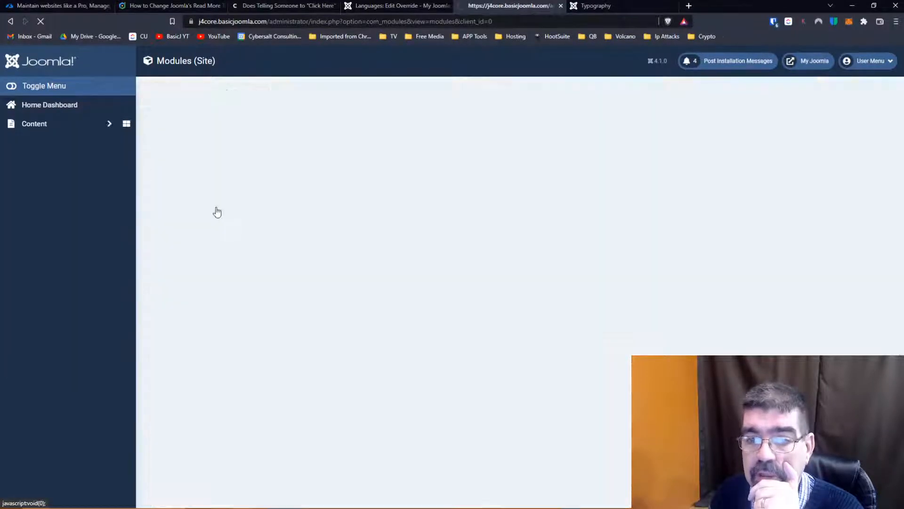
- Reload the Typography page and check its sidebar and lower modules for the Articles - Categories module
{"action": "left_click", "coordinate": [629, 5]}
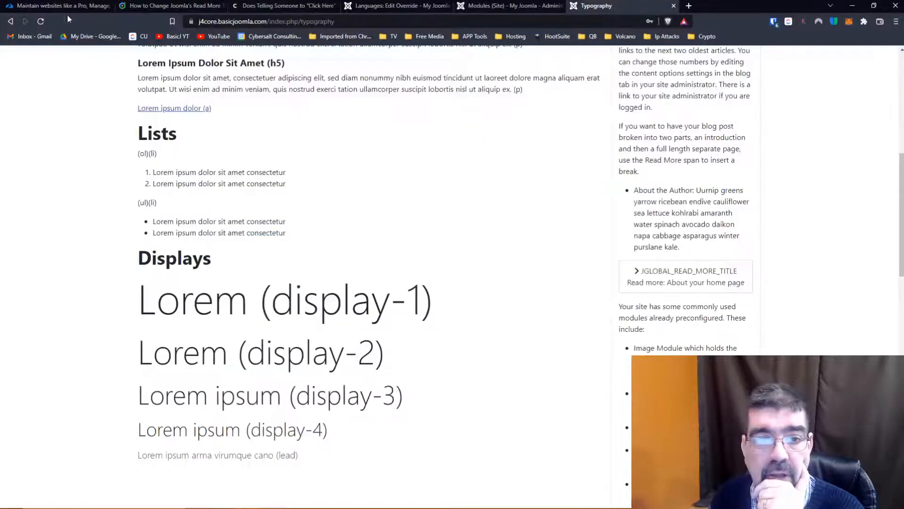
{"action": "left_click", "coordinate": [40, 21]}
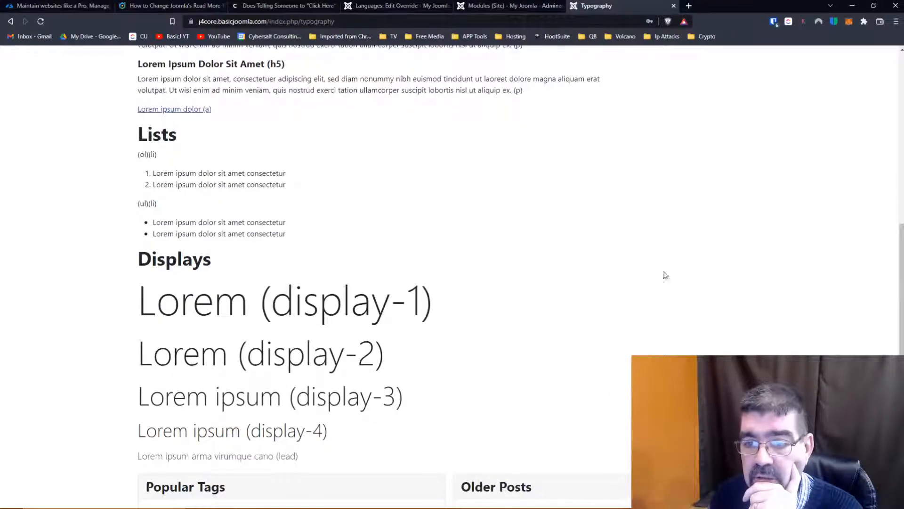
{"action": "scroll", "coordinate": [793, 265], "scroll_direction": "down", "scroll_amount": 10}
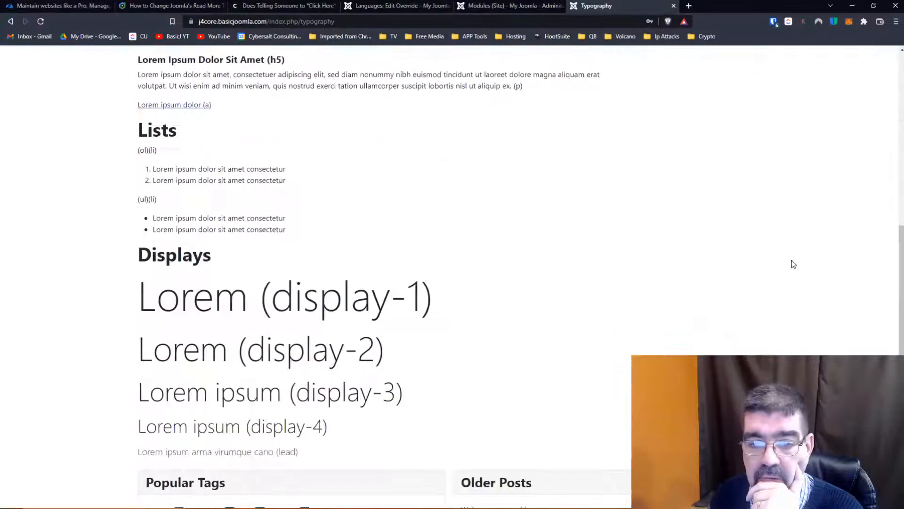
{"action": "scroll", "coordinate": [793, 264], "scroll_direction": "up", "scroll_amount": 5}
{"action": "scroll", "coordinate": [793, 264], "scroll_direction": "up", "scroll_amount": 1}
{"action": "scroll", "coordinate": [819, 282], "scroll_direction": "down", "scroll_amount": 7}
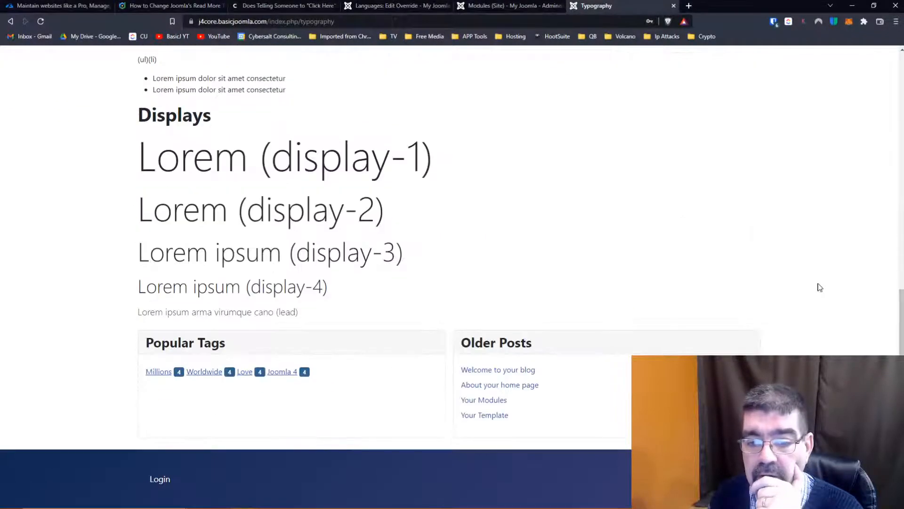
{"action": "scroll", "coordinate": [820, 286], "scroll_direction": "up", "scroll_amount": 11}
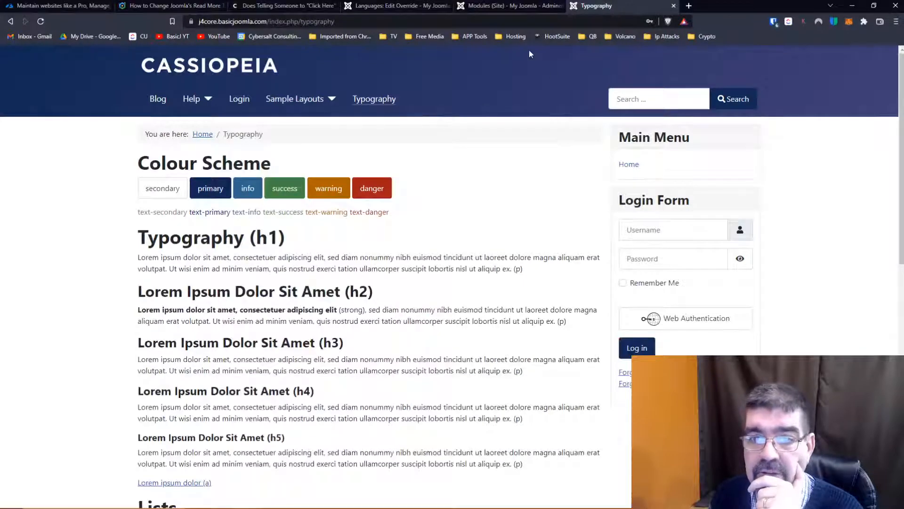
- Change the Articles - Categories module's Parent Category to Blog and save the module
{"action": "left_click", "coordinate": [503, 6]}
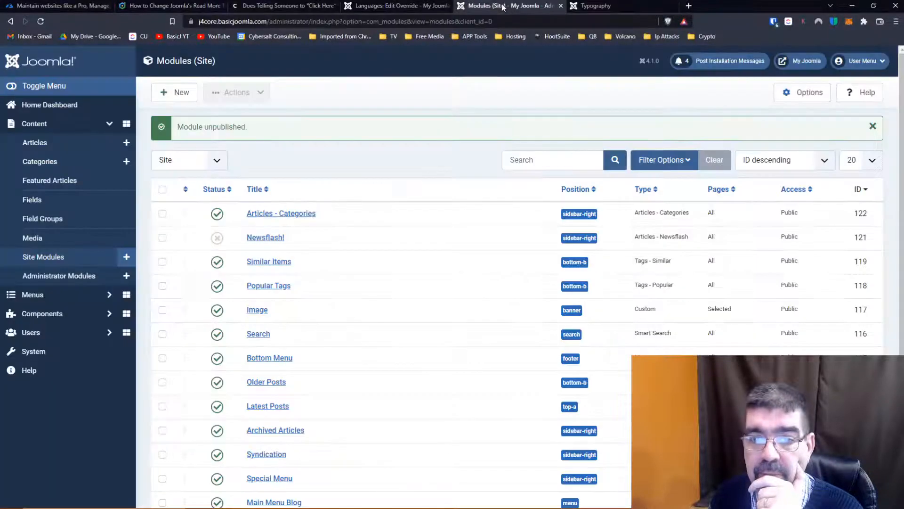
{"action": "left_click", "coordinate": [297, 214]}
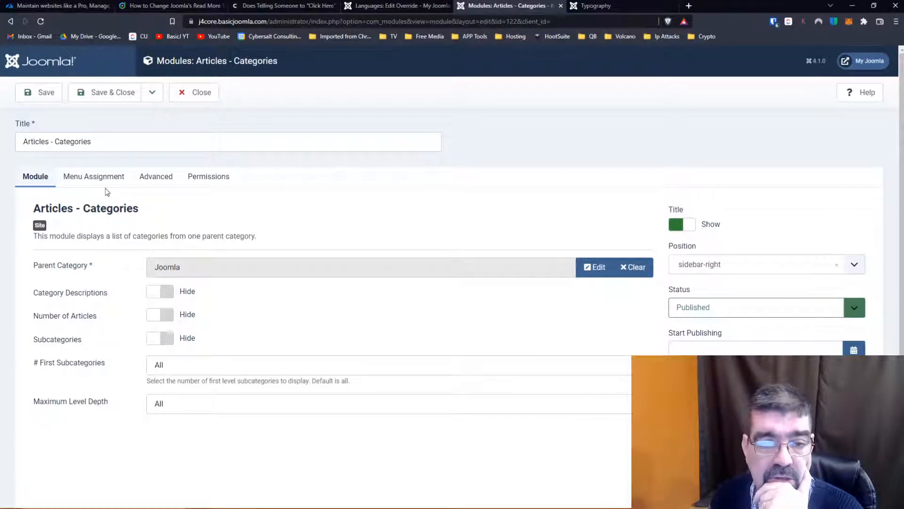
{"action": "left_click", "coordinate": [631, 267]}
{"action": "left_click", "coordinate": [589, 269]}
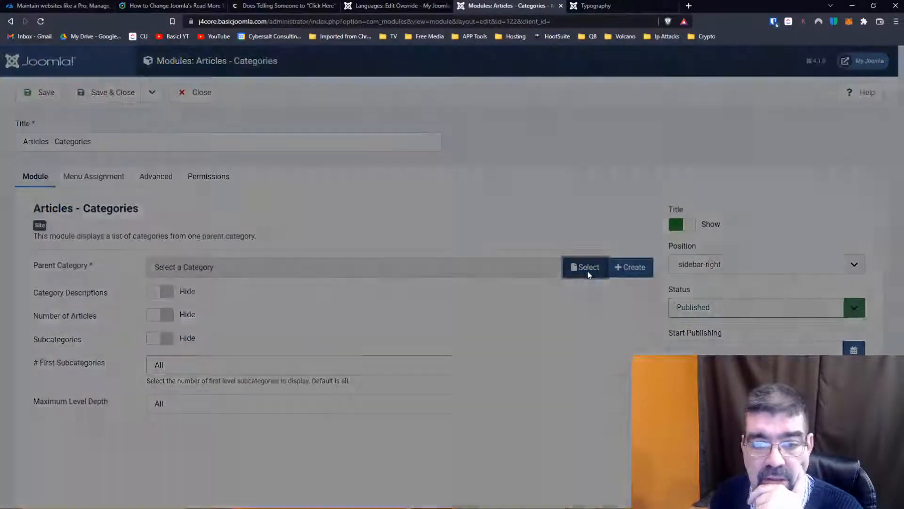
{"action": "left_click", "coordinate": [159, 188]}
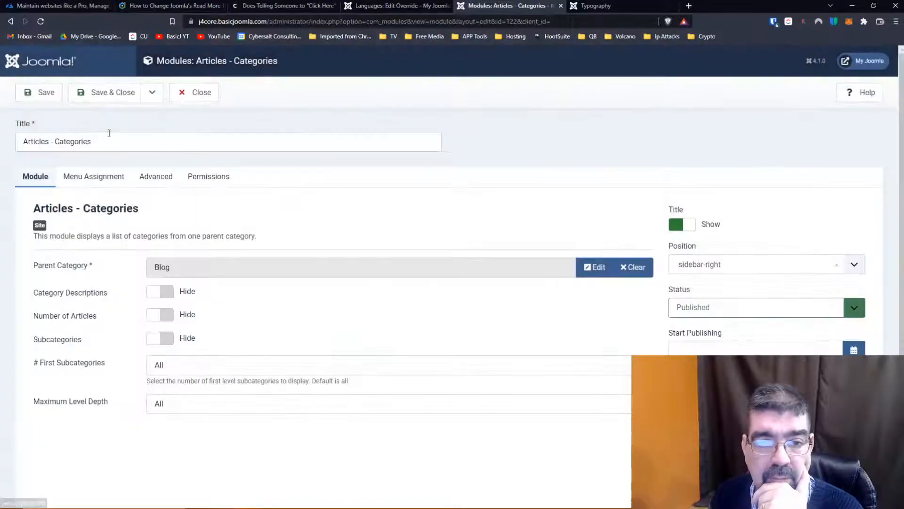
{"action": "left_click", "coordinate": [40, 99]}
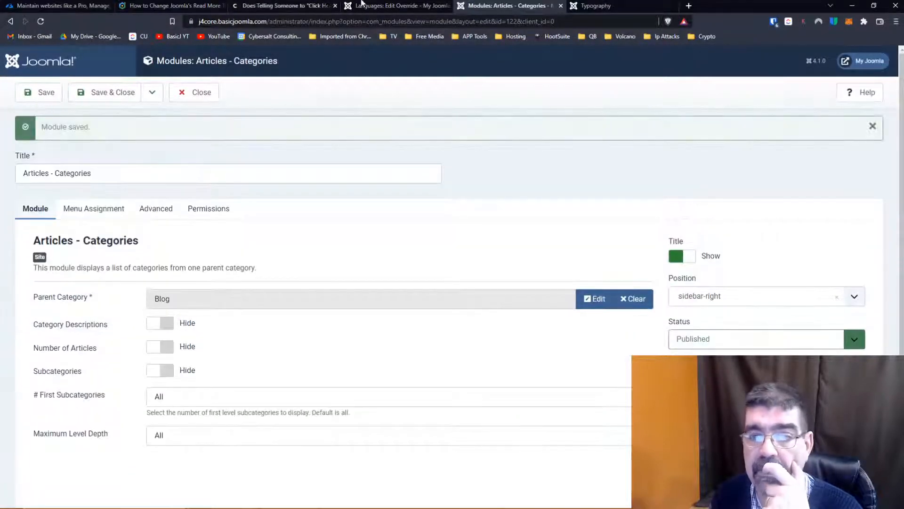
- Check the Typography page's sidebar and the Articles - Categories module's menu assignment
{"action": "left_click", "coordinate": [607, 6]}
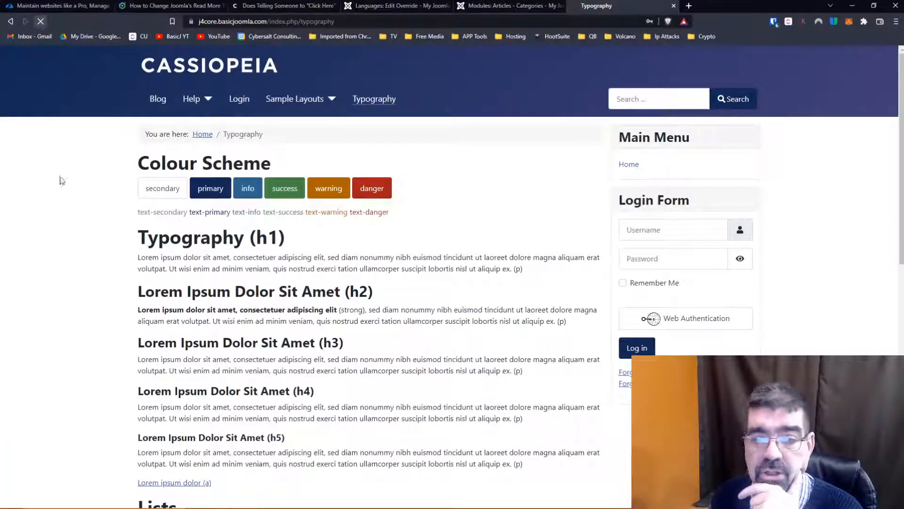
{"action": "left_click", "coordinate": [524, 7]}
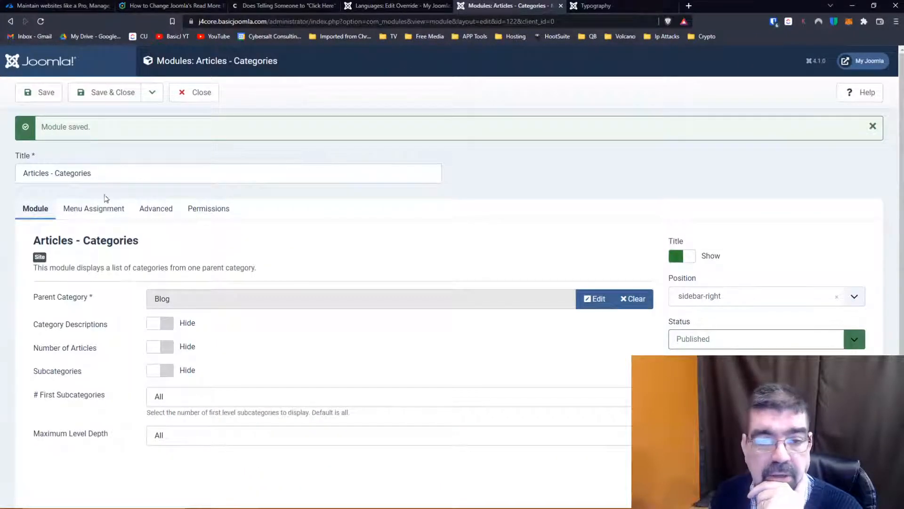
{"action": "left_click", "coordinate": [99, 208]}
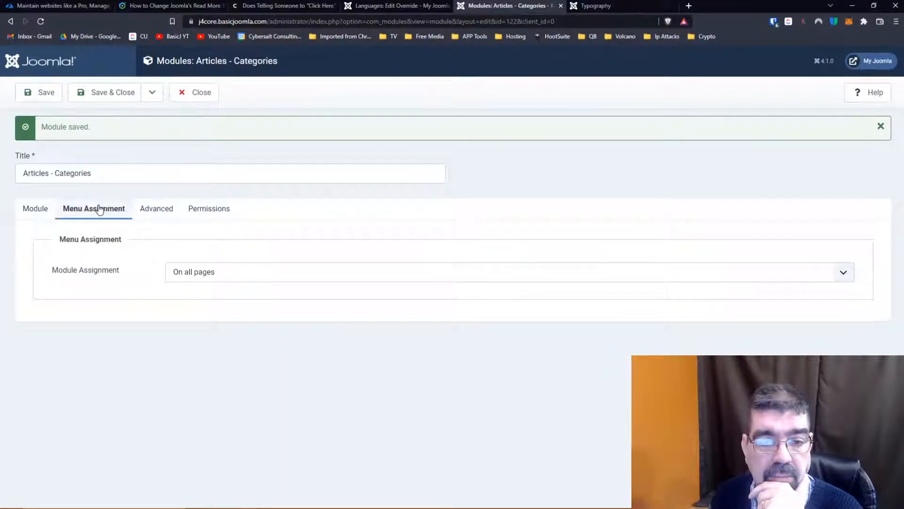
{"action": "left_click", "coordinate": [37, 210]}
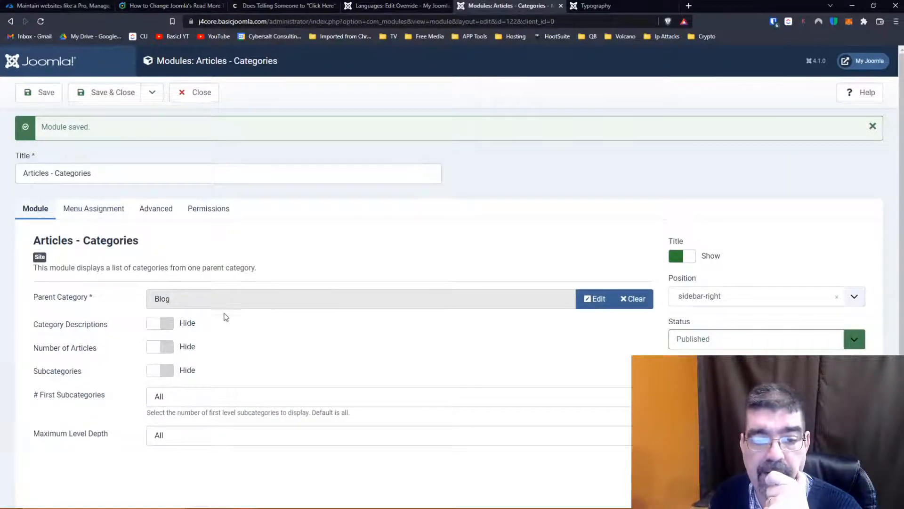
- Show category descriptions, number of articles and subcategories in the module, keeping # First Subcategories at All
{"action": "left_click", "coordinate": [171, 326]}
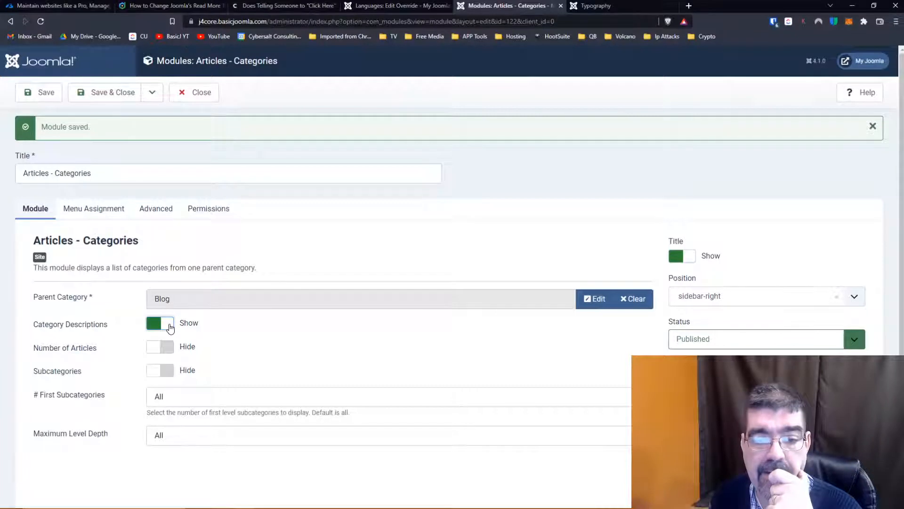
{"action": "left_click", "coordinate": [169, 347]}
{"action": "left_click", "coordinate": [169, 370]}
{"action": "scroll", "coordinate": [355, 341], "scroll_direction": "down", "scroll_amount": 2}
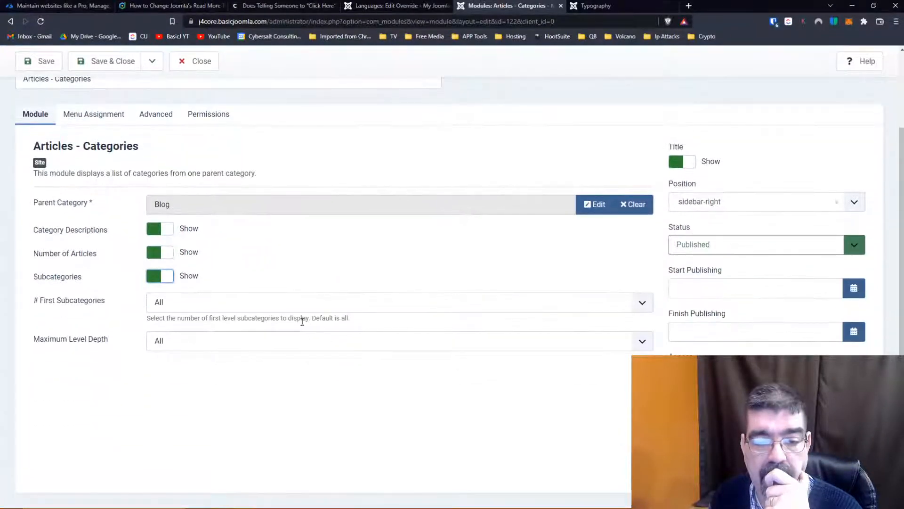
{"action": "left_click", "coordinate": [278, 306]}
{"action": "left_click", "coordinate": [278, 308]}
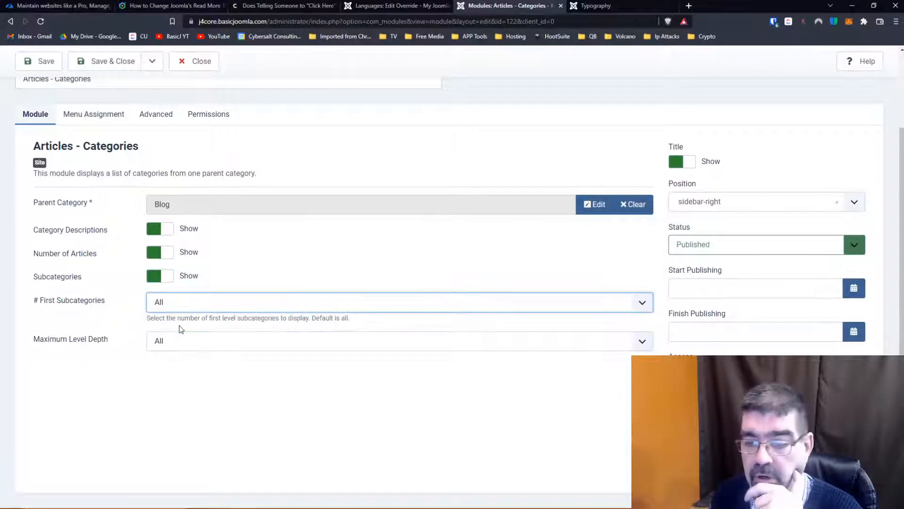
{"action": "scroll", "coordinate": [427, 247], "scroll_direction": "up", "scroll_amount": 2}
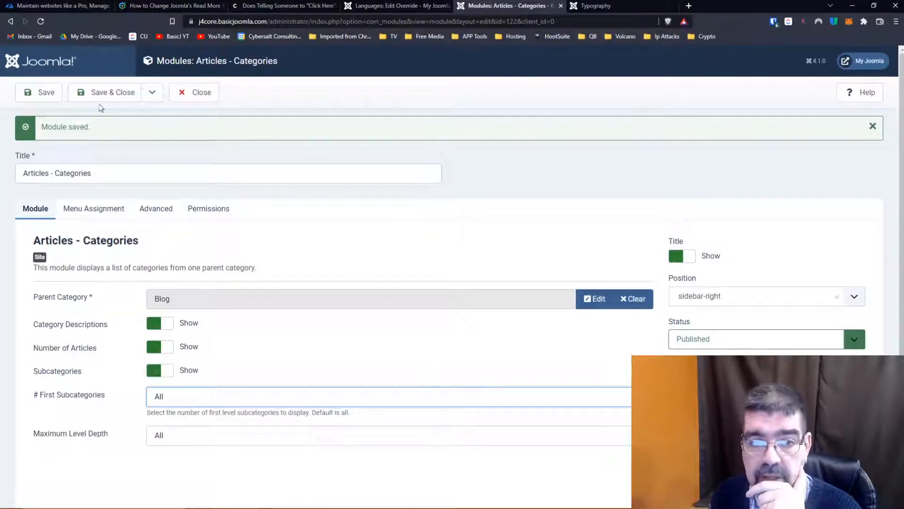
- Reload the Typography page to look for the module, and save and close the Articles - Categories module
{"action": "left_click", "coordinate": [595, 5]}
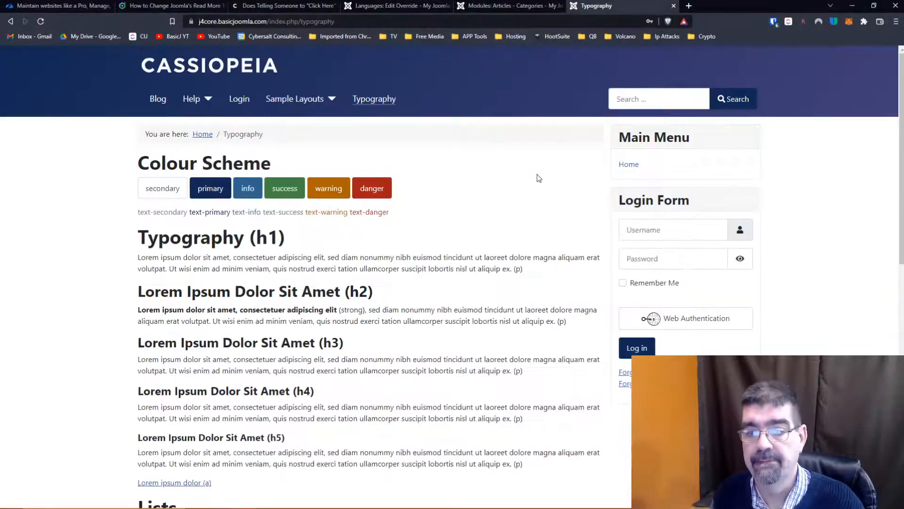
{"action": "scroll", "coordinate": [538, 191], "scroll_direction": "down", "scroll_amount": 10}
{"action": "scroll", "coordinate": [539, 190], "scroll_direction": "up", "scroll_amount": 10}
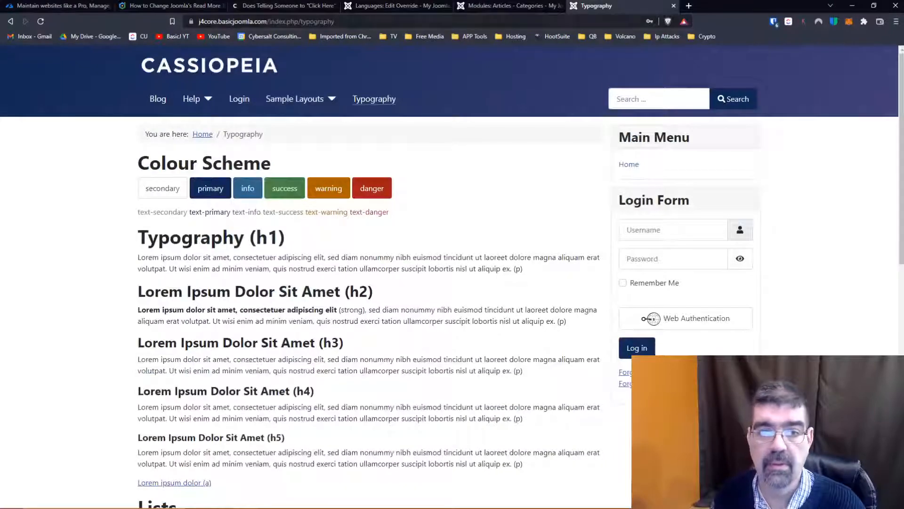
{"action": "key", "text": "F5"}
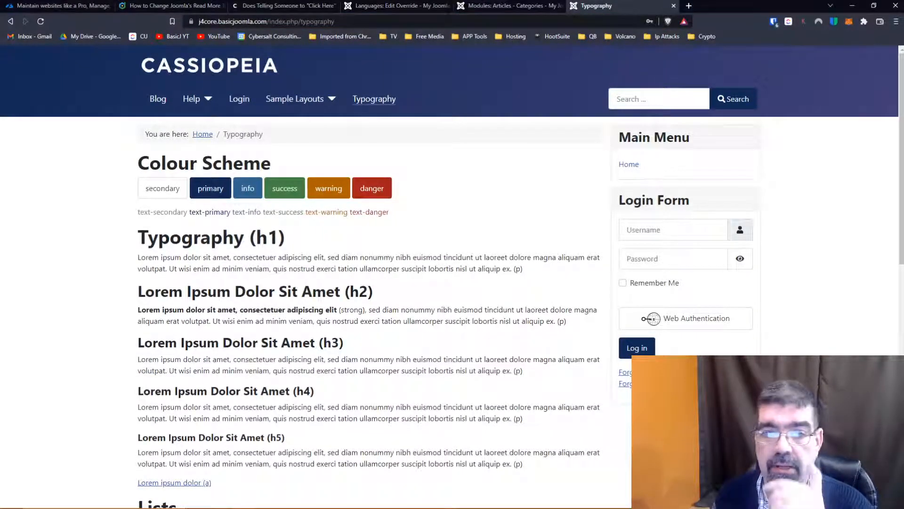
{"action": "left_click", "coordinate": [506, 6]}
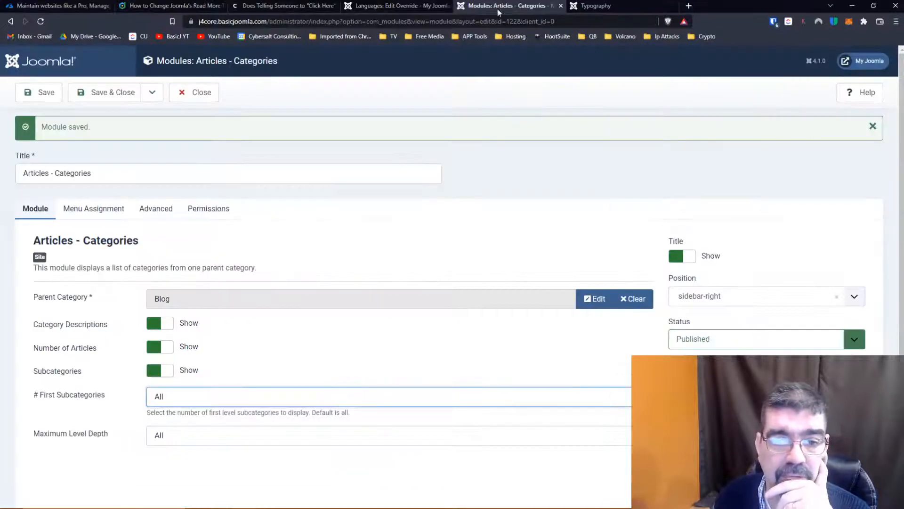
{"action": "left_click", "coordinate": [99, 94]}
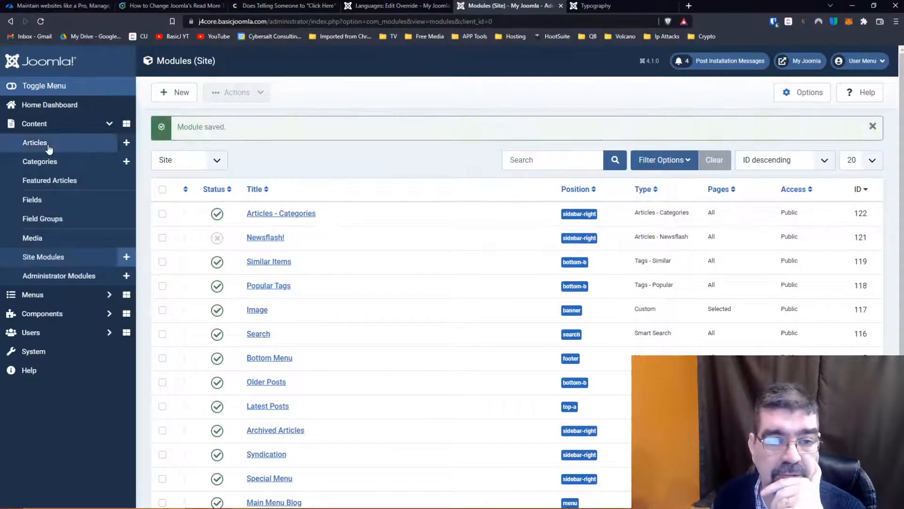
- Open the article Categories list in a new tab and look over the existing categories
{"action": "right_click", "coordinate": [43, 162]}
{"action": "left_click", "coordinate": [64, 166]}
{"action": "left_click", "coordinate": [594, 8]}
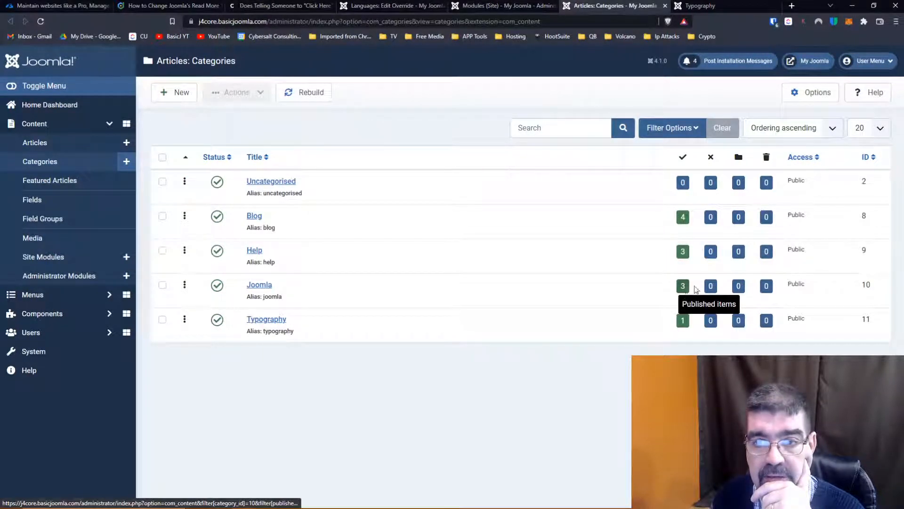
- Open the Articles - Categories module for editing and check the Typography page's sidebar again
{"action": "left_click", "coordinate": [497, 8]}
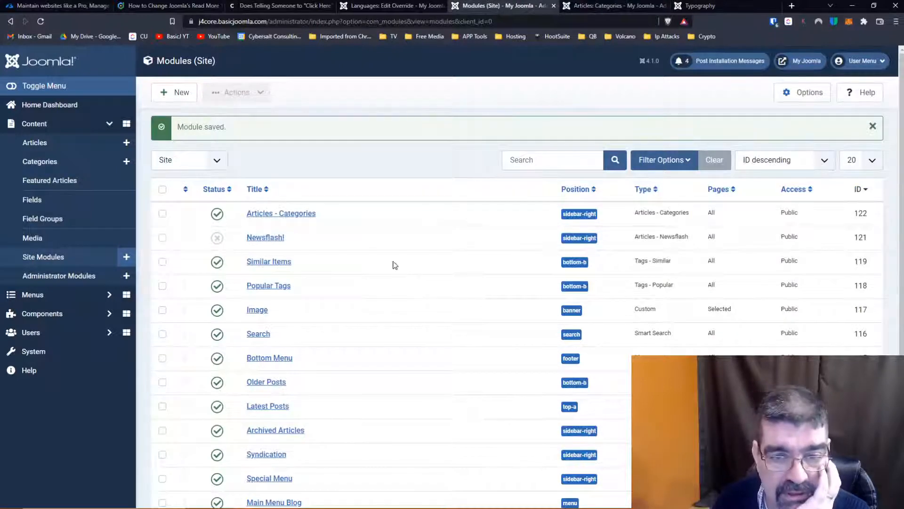
{"action": "left_click", "coordinate": [305, 220]}
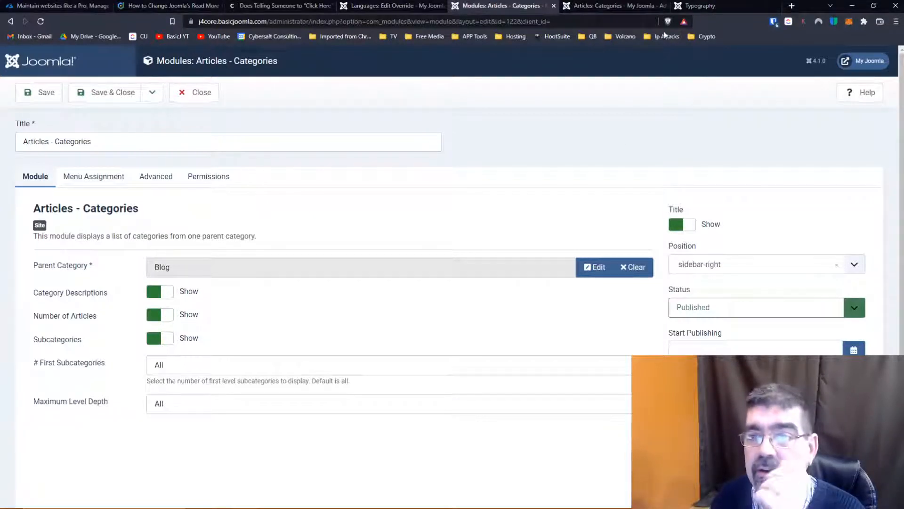
{"action": "left_click", "coordinate": [700, 7]}
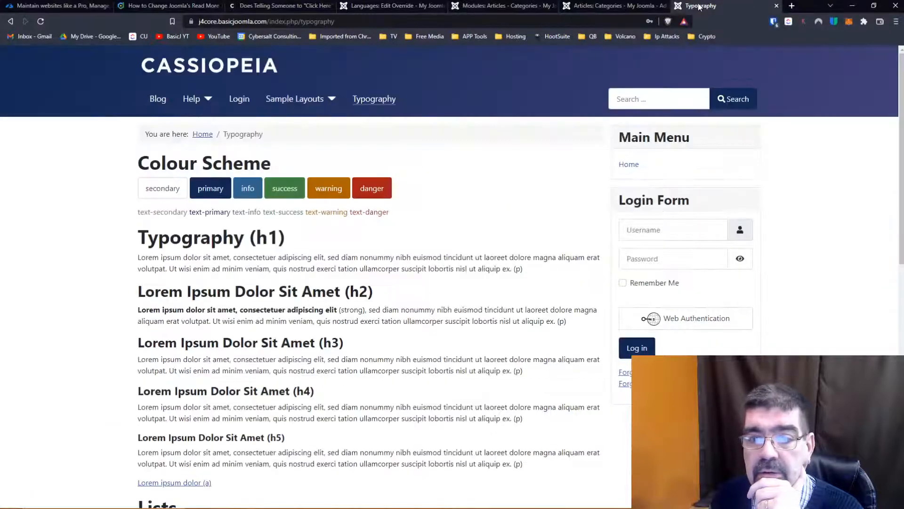
- Set the Blog category's parent to Joomla, then save and close the category
{"action": "left_click", "coordinate": [612, 7]}
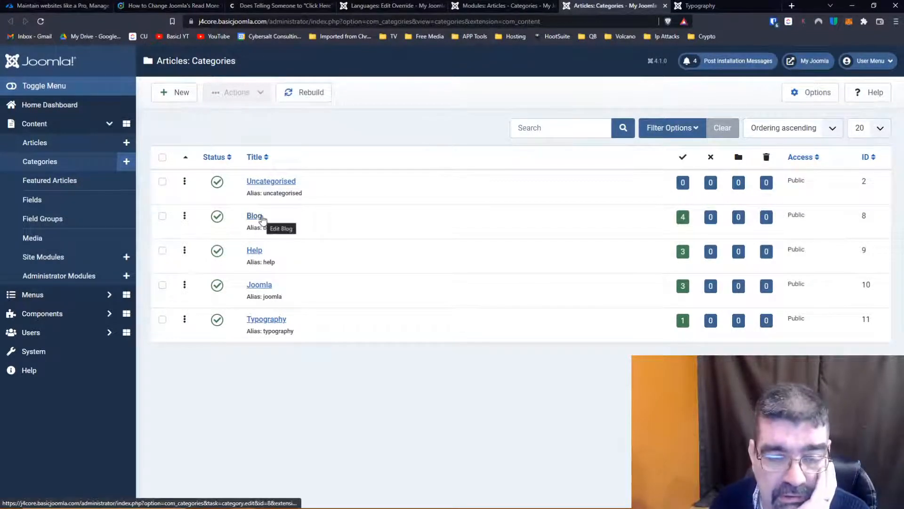
{"action": "left_click", "coordinate": [258, 220]}
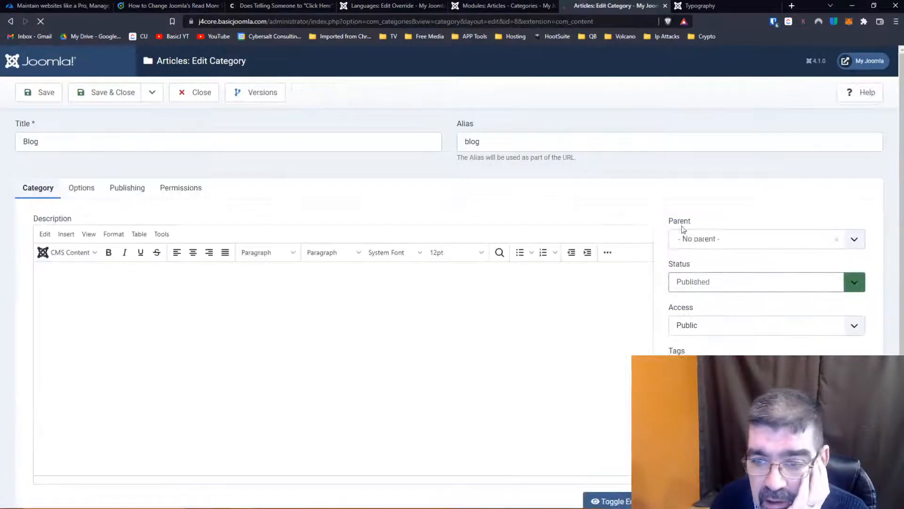
{"action": "left_click", "coordinate": [704, 240]}
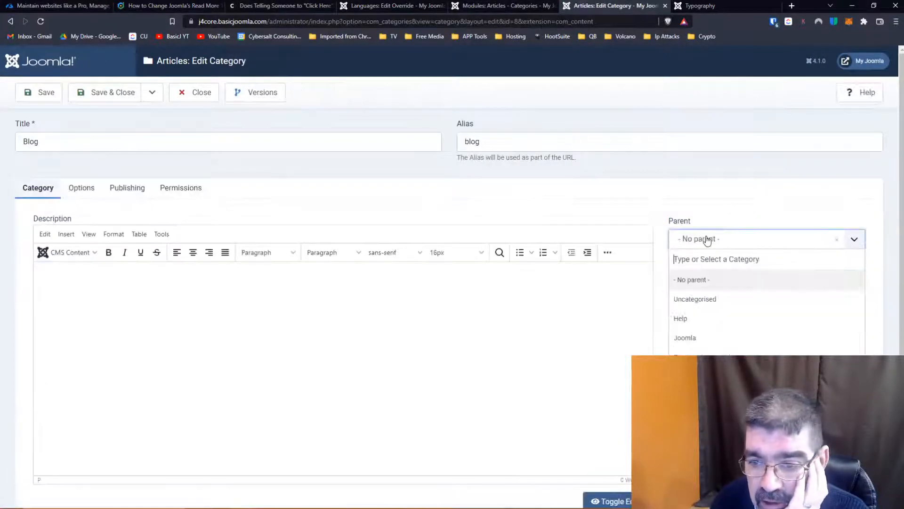
{"action": "left_click", "coordinate": [696, 337]}
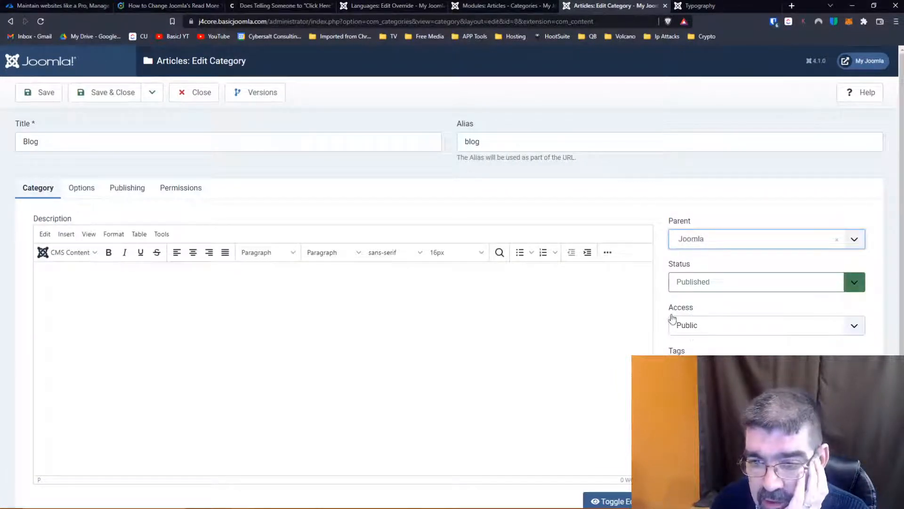
{"action": "left_click", "coordinate": [101, 92]}
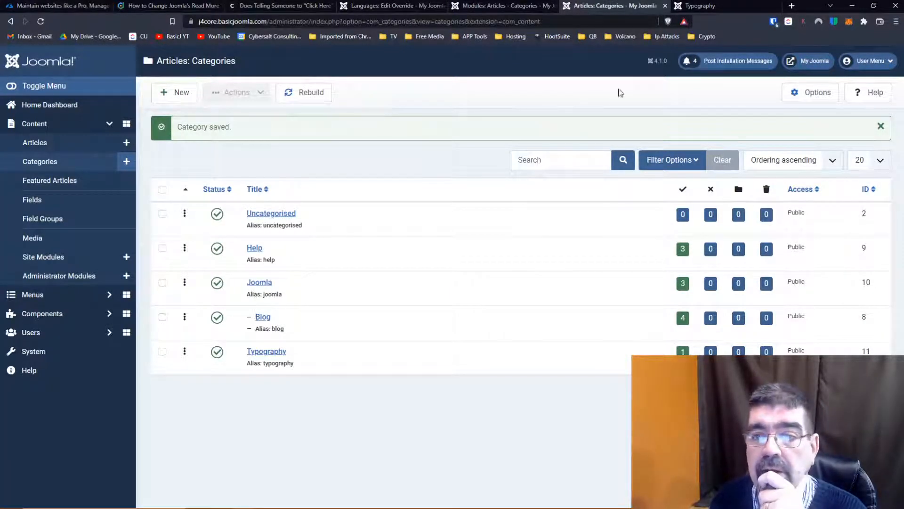
- Change the Articles - Categories module's Parent Category to Joomla and save the module
{"action": "left_click", "coordinate": [501, 7]}
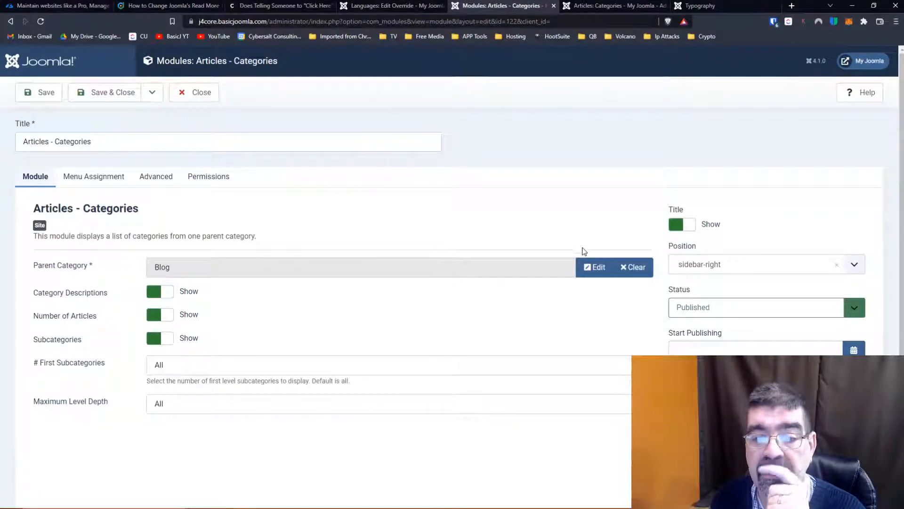
{"action": "left_click", "coordinate": [633, 267]}
{"action": "left_click", "coordinate": [594, 268]}
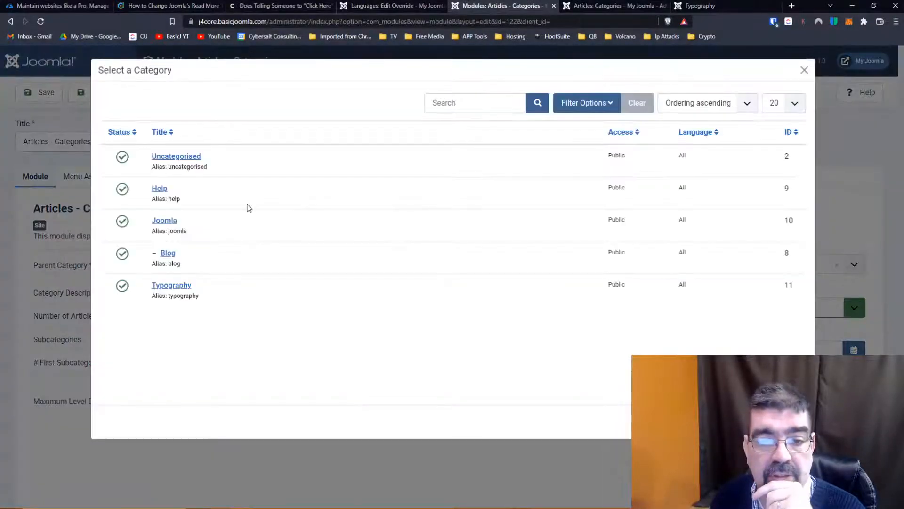
{"action": "left_click", "coordinate": [164, 220]}
{"action": "left_click", "coordinate": [42, 97]}
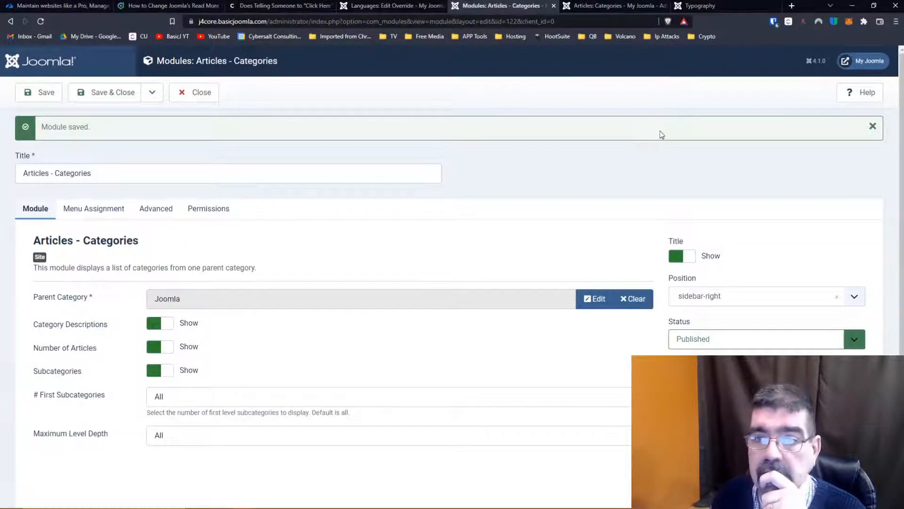
{"action": "left_click", "coordinate": [51, 97]}
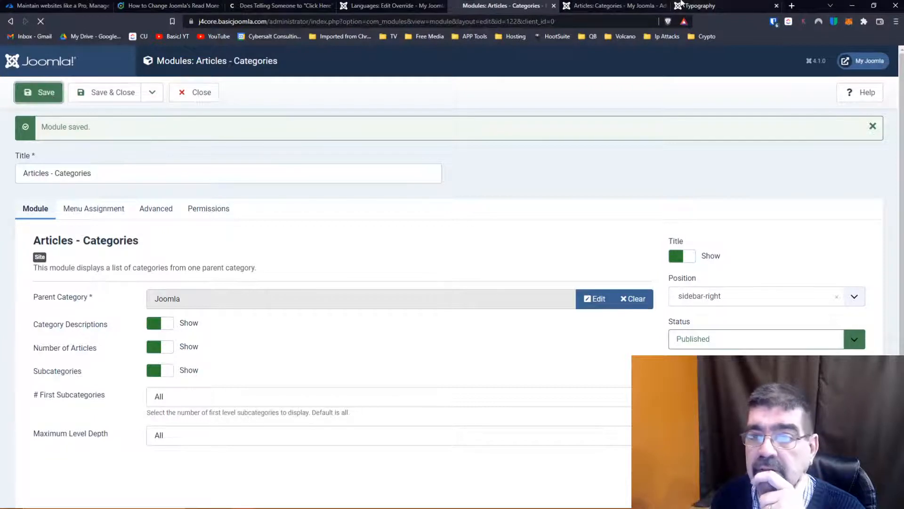
- View the site's home page and follow the Blog link in the Articles - Categories module
{"action": "left_click", "coordinate": [707, 5]}
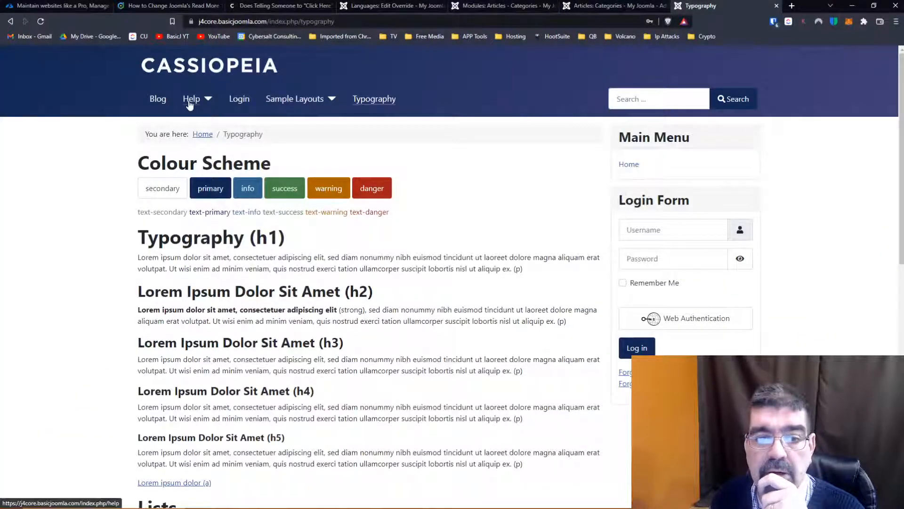
{"action": "left_click", "coordinate": [200, 135]}
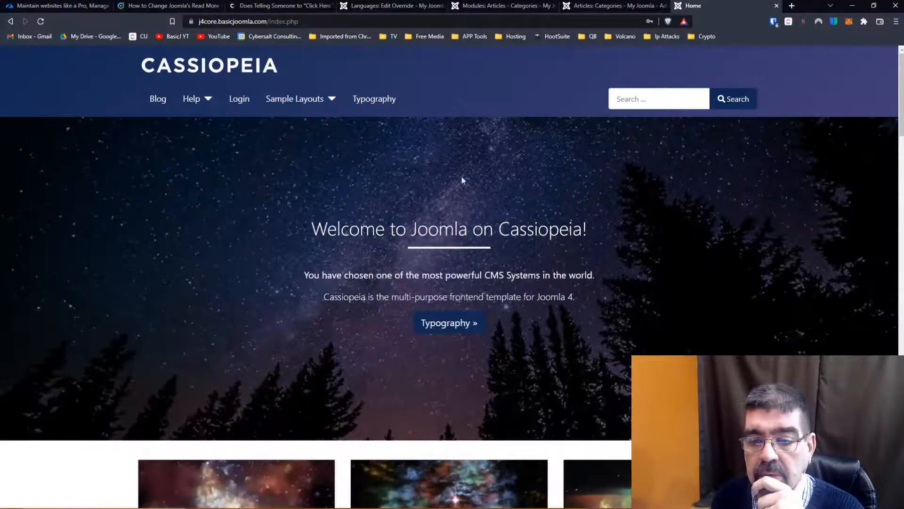
{"action": "scroll", "coordinate": [736, 218], "scroll_direction": "down", "scroll_amount": 15}
{"action": "scroll", "coordinate": [736, 220], "scroll_direction": "up", "scroll_amount": 2}
{"action": "scroll", "coordinate": [737, 220], "scroll_direction": "up", "scroll_amount": 2}
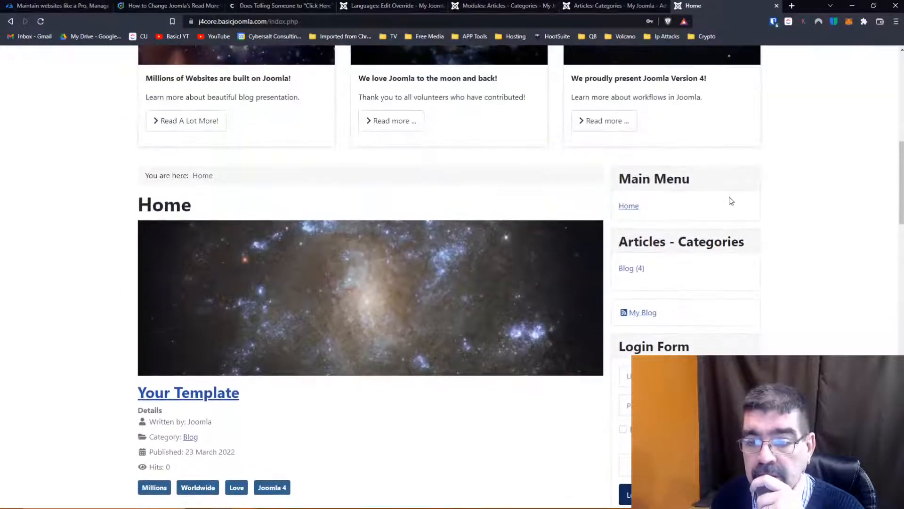
{"action": "left_click", "coordinate": [636, 271]}
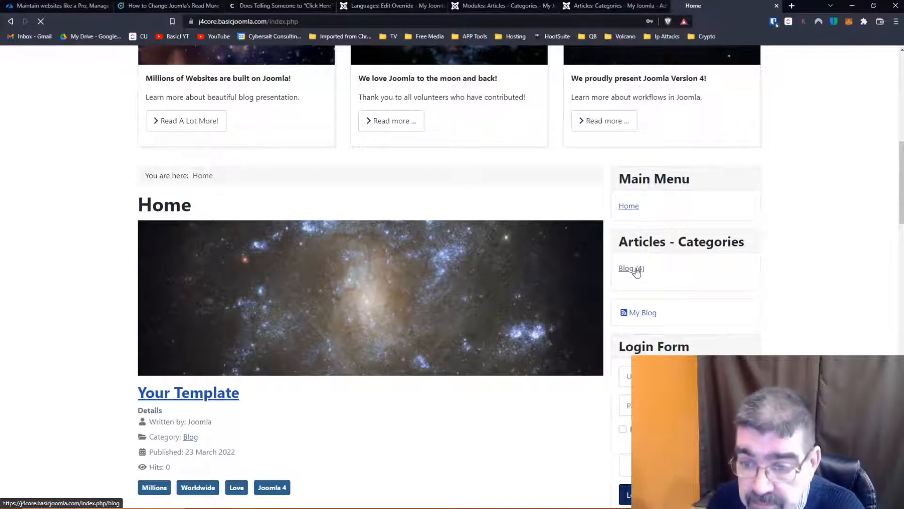
- Examine the Blog category page's articles for the wording of their Read More links
{"action": "scroll", "coordinate": [363, 206], "scroll_direction": "down", "scroll_amount": 7}
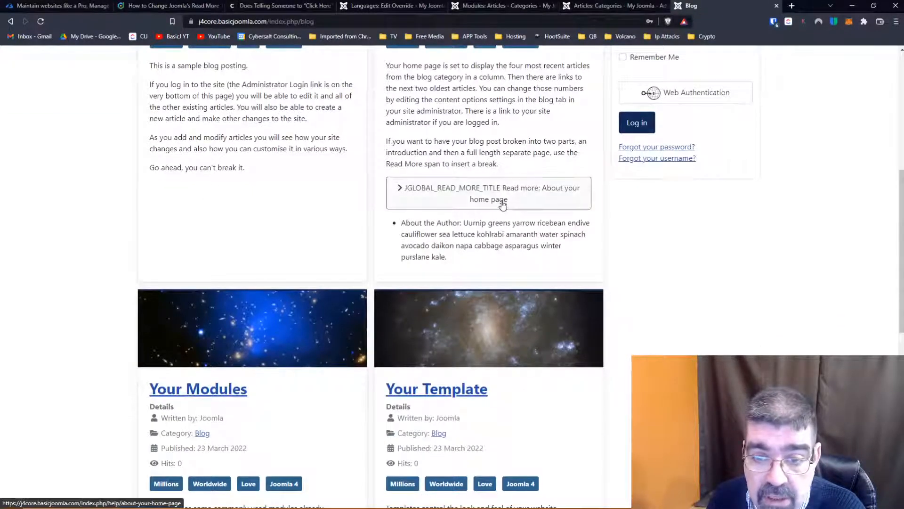
{"action": "scroll", "coordinate": [502, 204], "scroll_direction": "down", "scroll_amount": 7}
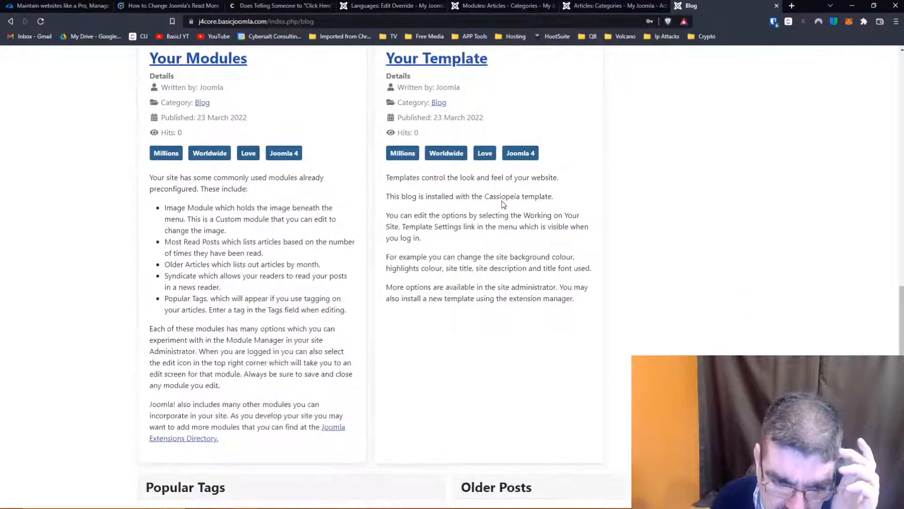
{"action": "scroll", "coordinate": [503, 200], "scroll_direction": "down", "scroll_amount": 2}
{"action": "scroll", "coordinate": [502, 201], "scroll_direction": "up", "scroll_amount": 4}
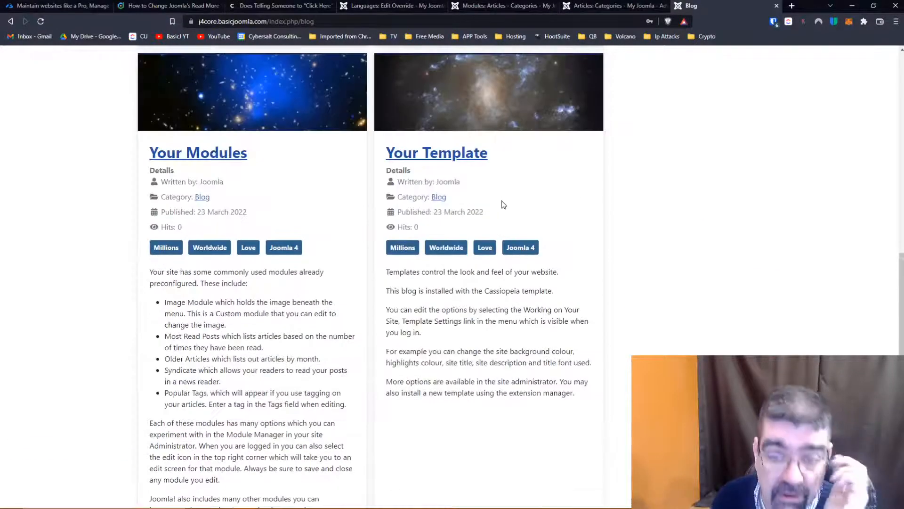
{"action": "scroll", "coordinate": [471, 197], "scroll_direction": "up", "scroll_amount": 4}
{"action": "scroll", "coordinate": [440, 146], "scroll_direction": "up", "scroll_amount": 6}
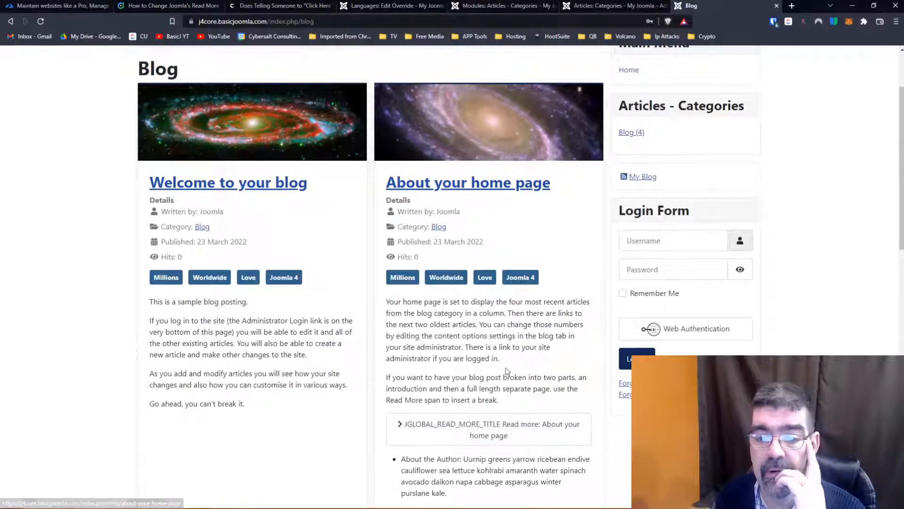
{"action": "scroll", "coordinate": [451, 349], "scroll_direction": "down", "scroll_amount": 2}
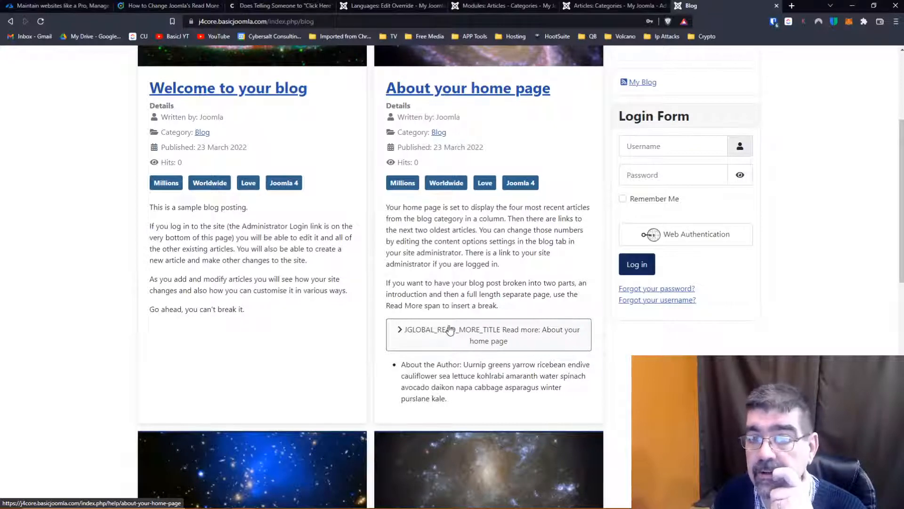
- Compare the read more constants in the override search with the Articles - Categories module settings, category list and Blog page
{"action": "left_click", "coordinate": [371, 6]}
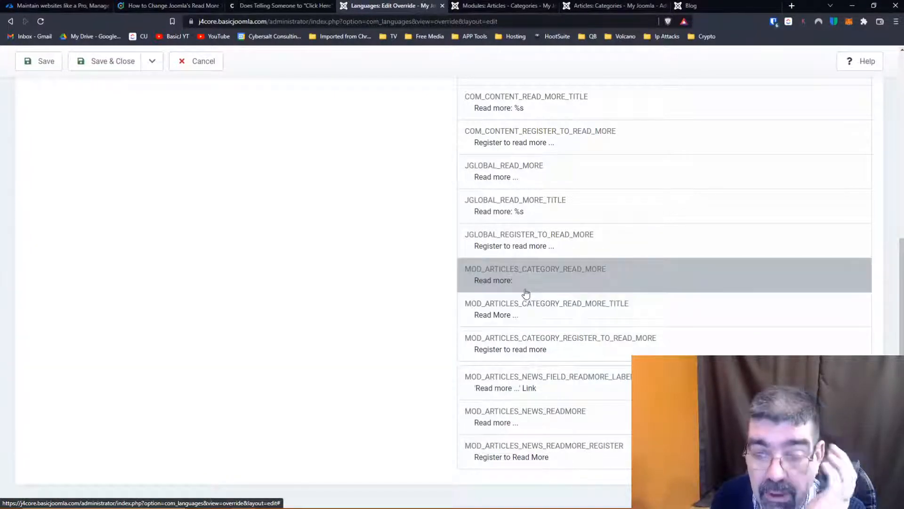
{"action": "left_click", "coordinate": [509, 5]}
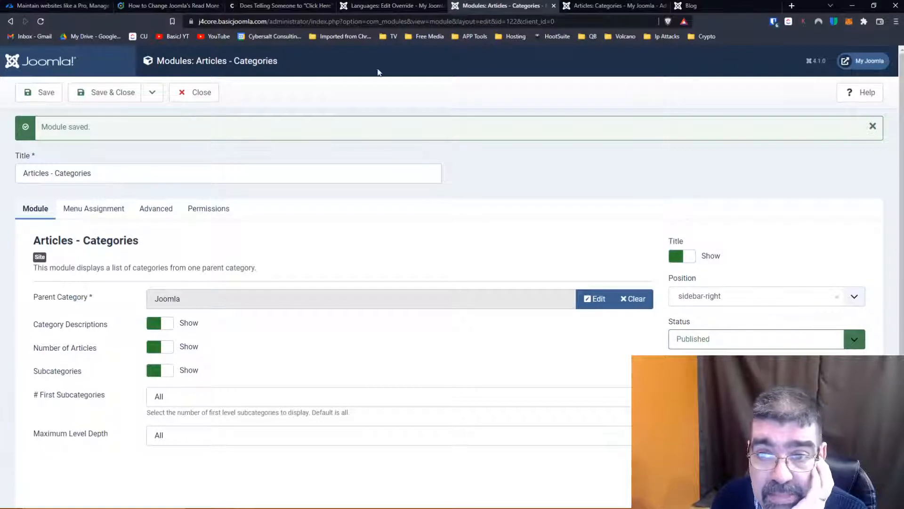
{"action": "left_click", "coordinate": [595, 6]}
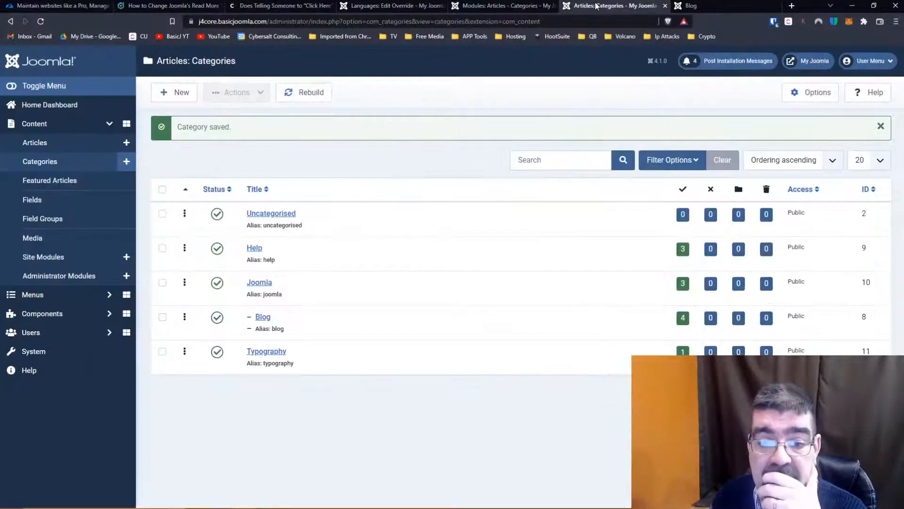
{"action": "left_click", "coordinate": [690, 6]}
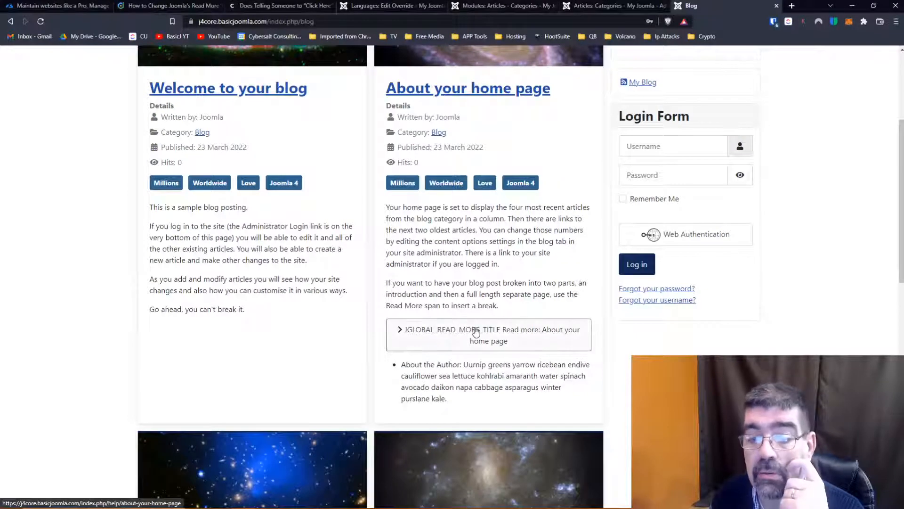
{"action": "left_click", "coordinate": [498, 5]}
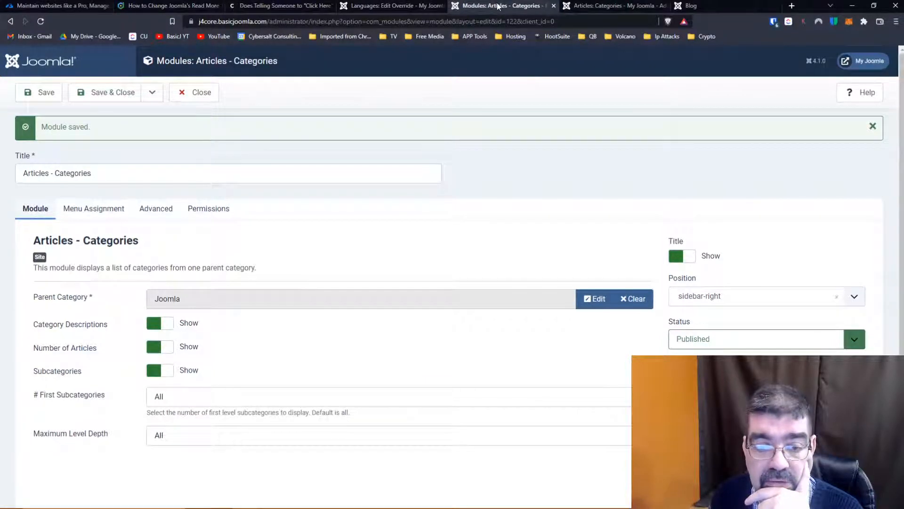
{"action": "left_click", "coordinate": [391, 6]}
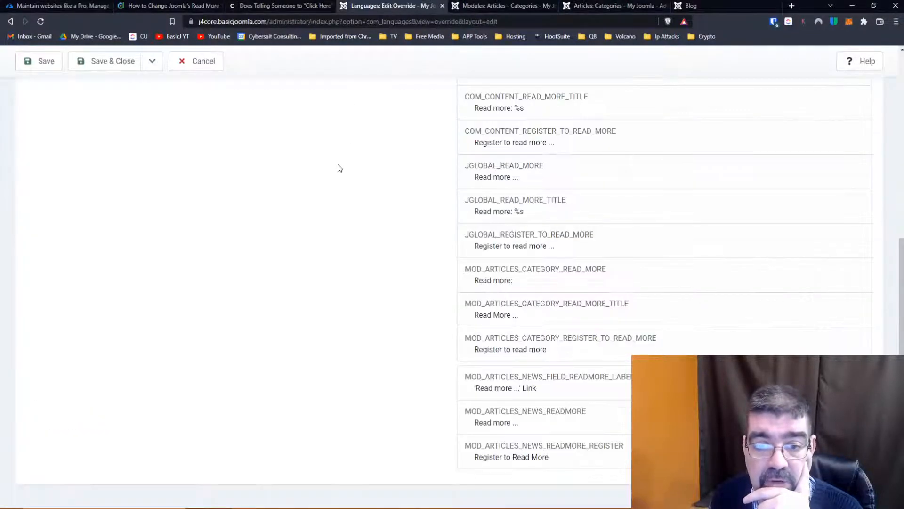
- Review the read more constants and cancel the blank override to check the list of existing overrides
{"action": "scroll", "coordinate": [336, 164], "scroll_direction": "up", "scroll_amount": 7}
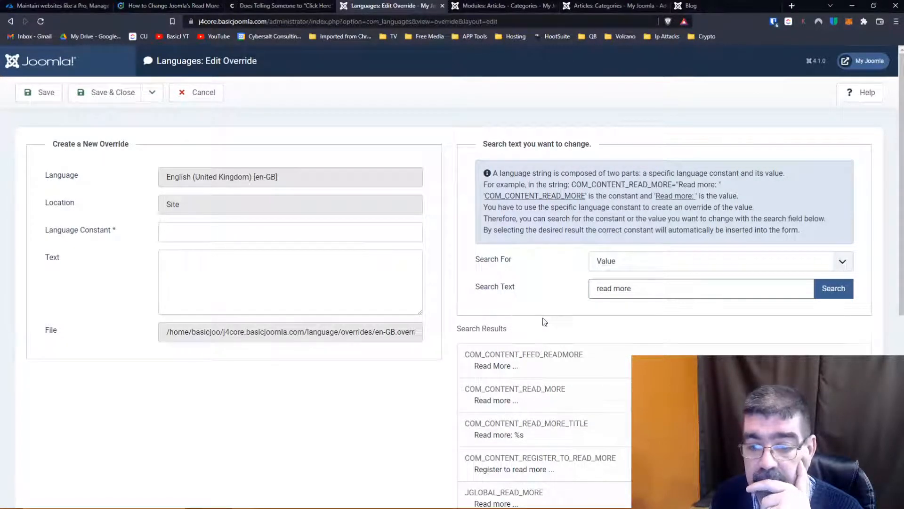
{"action": "scroll", "coordinate": [542, 318], "scroll_direction": "down", "scroll_amount": 7}
{"action": "scroll", "coordinate": [516, 298], "scroll_direction": "up", "scroll_amount": 7}
{"action": "left_click", "coordinate": [191, 92]}
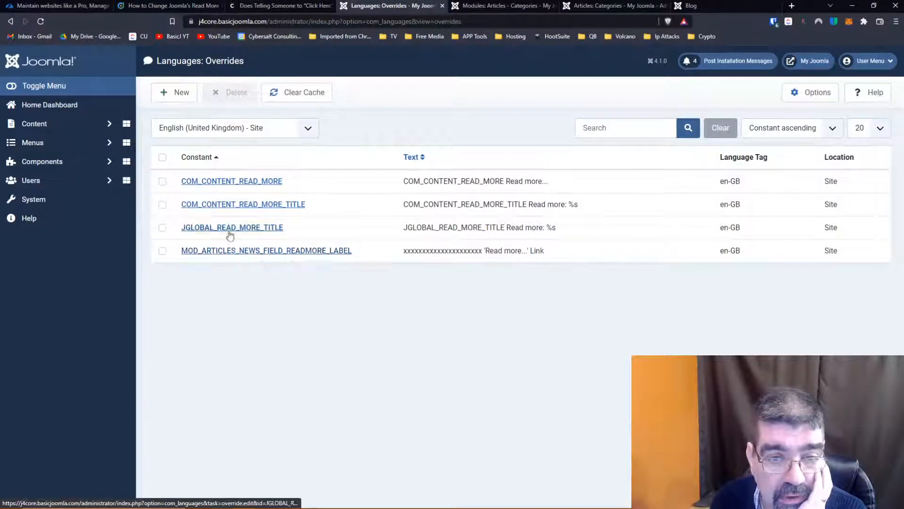
- Start a new English (United Kingdom) site override and search the language values for "read more"
{"action": "left_click", "coordinate": [177, 97]}
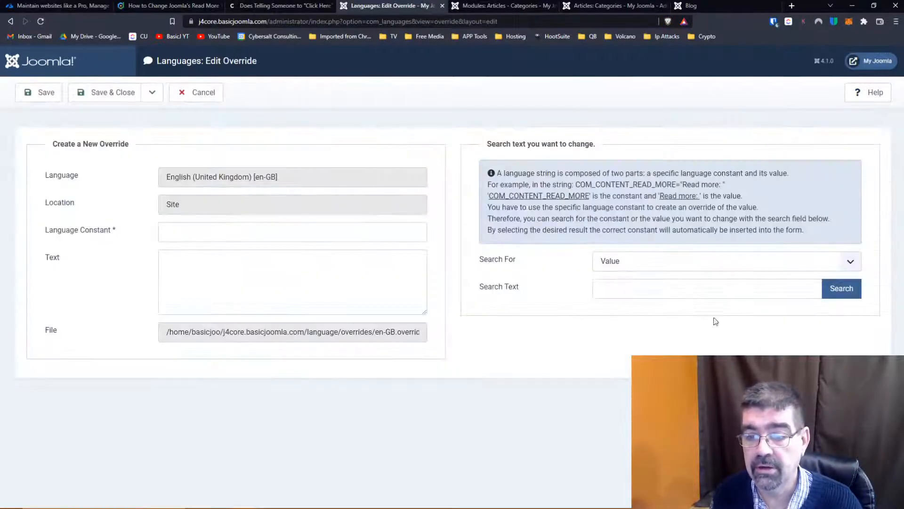
{"action": "left_click", "coordinate": [696, 293]}
{"action": "type", "text": "readmore"}
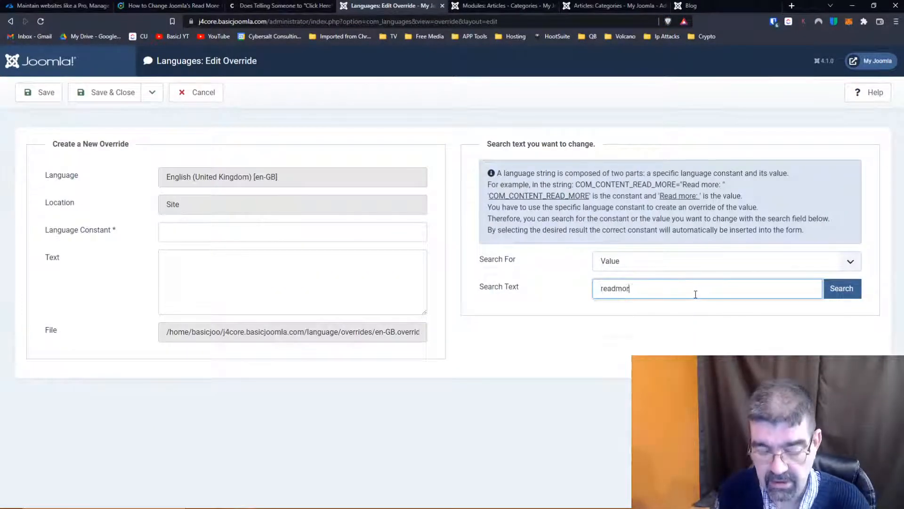
{"action": "key", "text": "Left"}
{"action": "key", "text": "Left"}
{"action": "key", "text": "Left"}
{"action": "key", "text": "Left"}
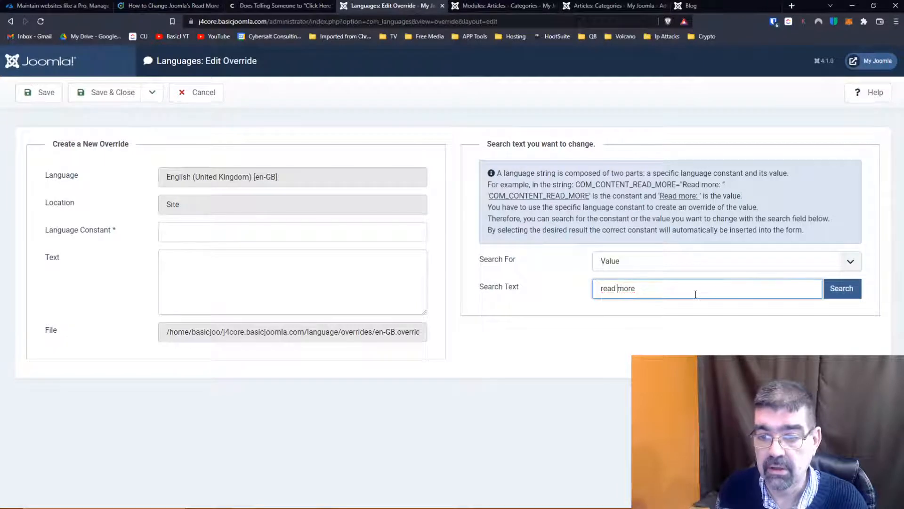
{"action": "key", "text": "Return"}
- Override MOD_ARTICLES_CATEGORY_READ_MORE_TITLE, putting the constant's name in front of its "Read More ..." text, and save the override
{"action": "scroll", "coordinate": [696, 295], "scroll_direction": "down", "scroll_amount": 5}
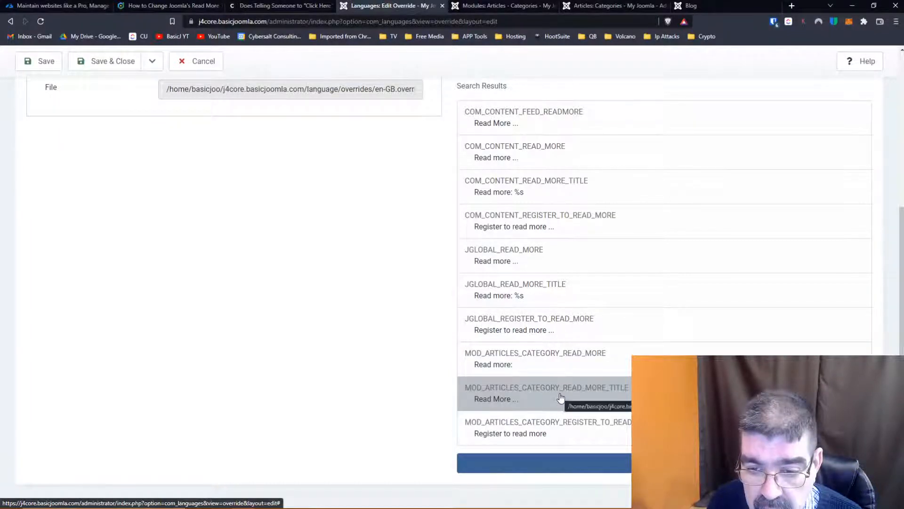
{"action": "left_click", "coordinate": [561, 398]}
{"action": "left_click_drag", "start_coordinate": [351, 231], "coordinate": [137, 222]}
{"action": "key", "text": "ctrl+c"}
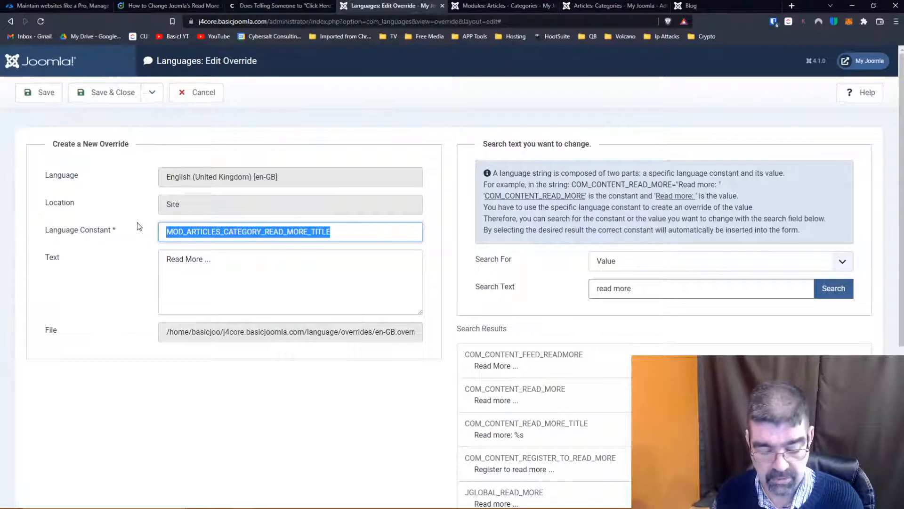
{"action": "left_click", "coordinate": [165, 259]}
{"action": "key", "text": "ctrl+v"}
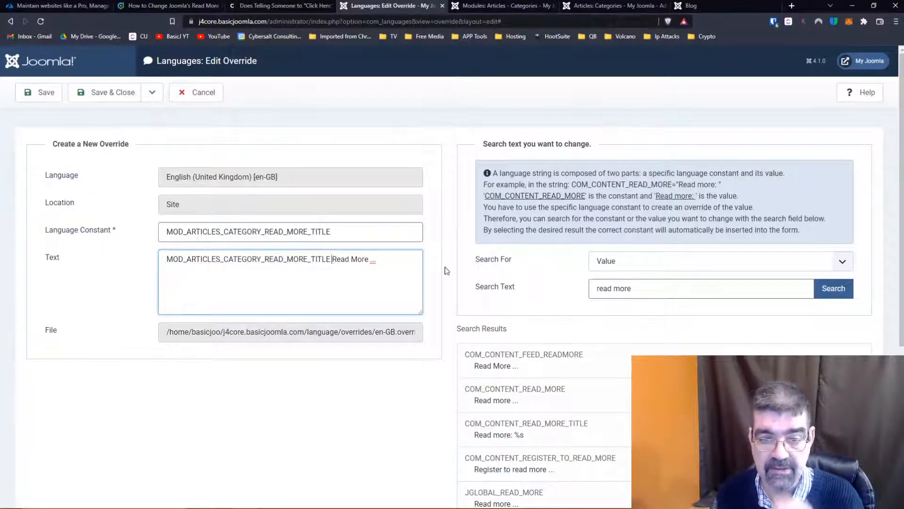
{"action": "left_click", "coordinate": [36, 93]}
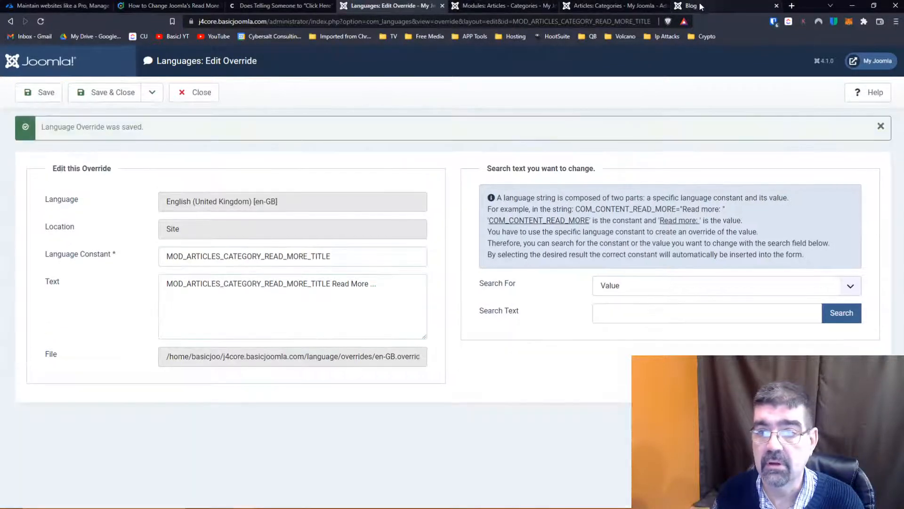
- Reload the Blog page and check its Articles - Categories module and article Read More links for the overridden text
{"action": "left_click", "coordinate": [700, 4]}
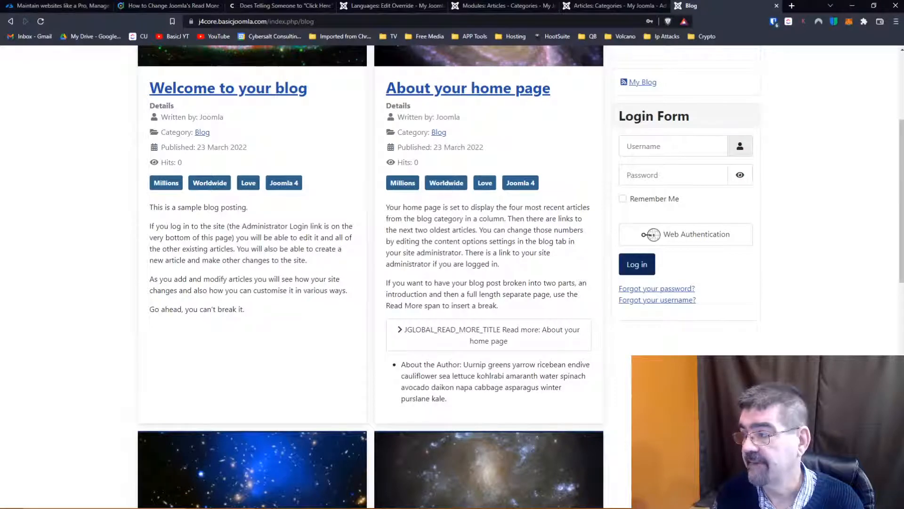
{"action": "left_click", "coordinate": [41, 22]}
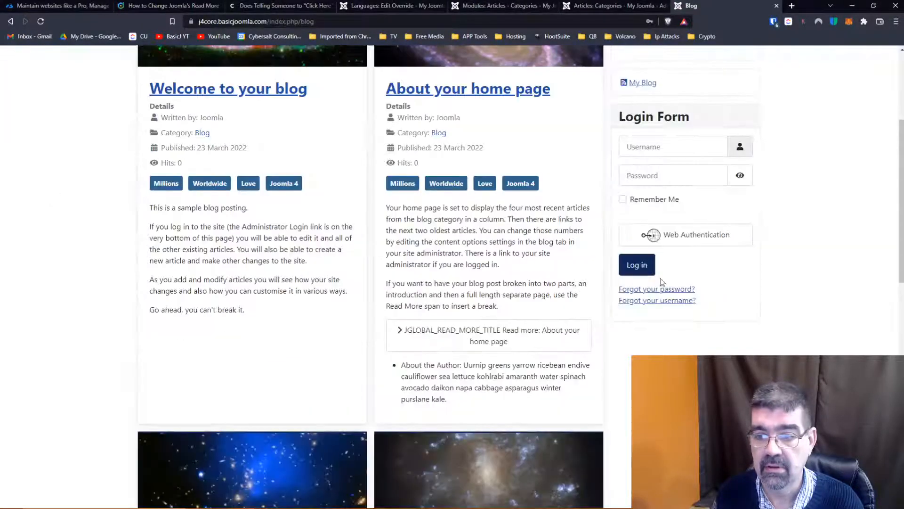
{"action": "scroll", "coordinate": [727, 284], "scroll_direction": "up", "scroll_amount": 3}
{"action": "scroll", "coordinate": [727, 284], "scroll_direction": "down", "scroll_amount": 2}
{"action": "scroll", "coordinate": [727, 285], "scroll_direction": "up", "scroll_amount": 3}
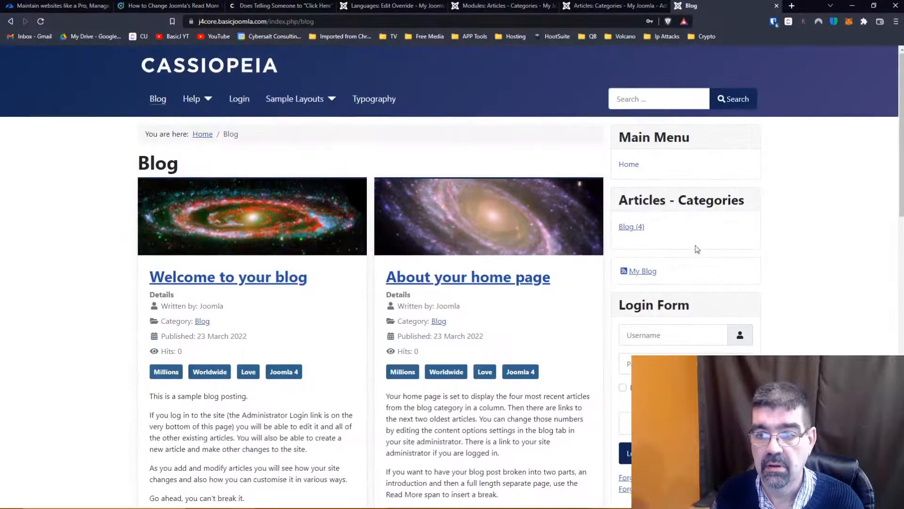
{"action": "left_click", "coordinate": [631, 227]}
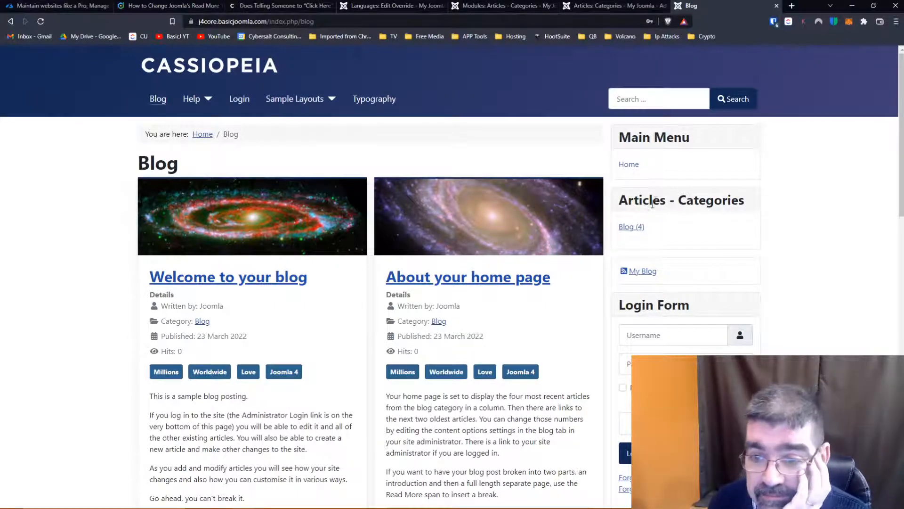
{"action": "left_click", "coordinate": [630, 227]}
{"action": "scroll", "coordinate": [501, 213], "scroll_direction": "down", "scroll_amount": 8}
{"action": "scroll", "coordinate": [501, 212], "scroll_direction": "up", "scroll_amount": 8}
{"action": "scroll", "coordinate": [501, 213], "scroll_direction": "down", "scroll_amount": 8}
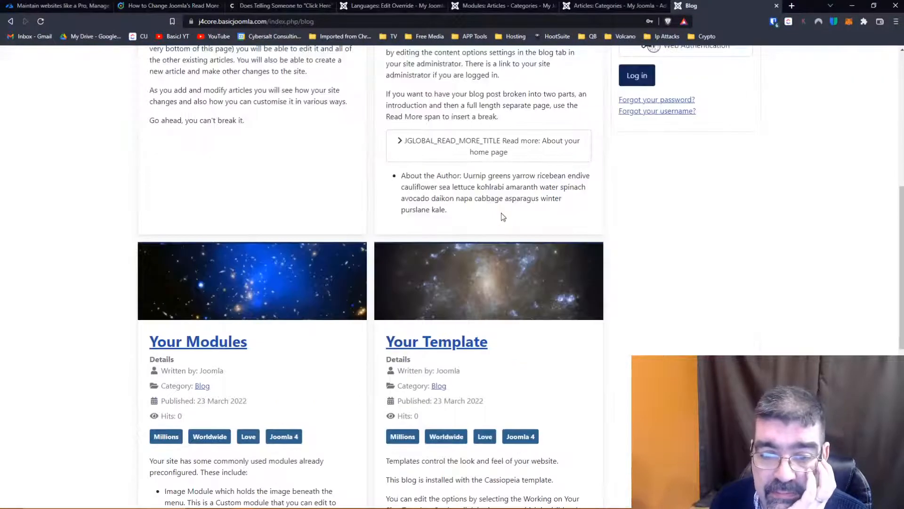
{"action": "scroll", "coordinate": [501, 213], "scroll_direction": "up", "scroll_amount": 8}
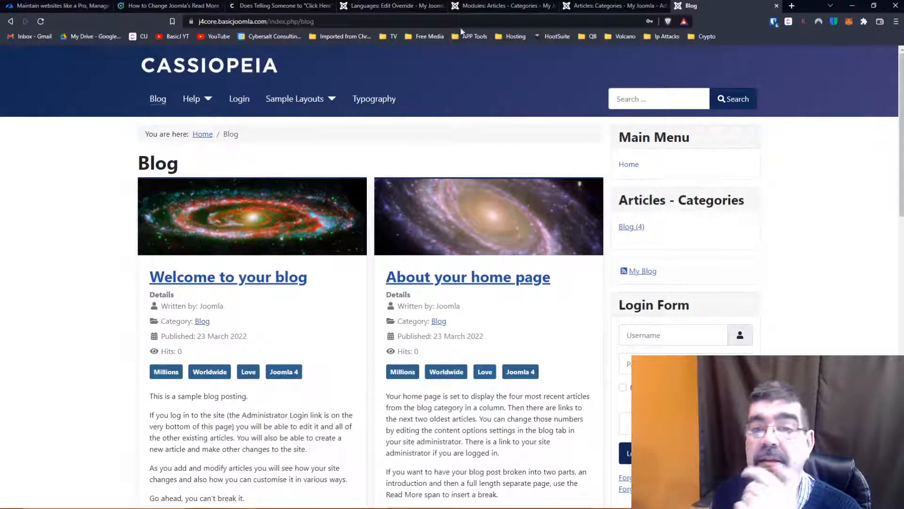
- Save and close the Articles - Categories module, and start a new site module of type Articles - Category
{"action": "left_click", "coordinate": [490, 6]}
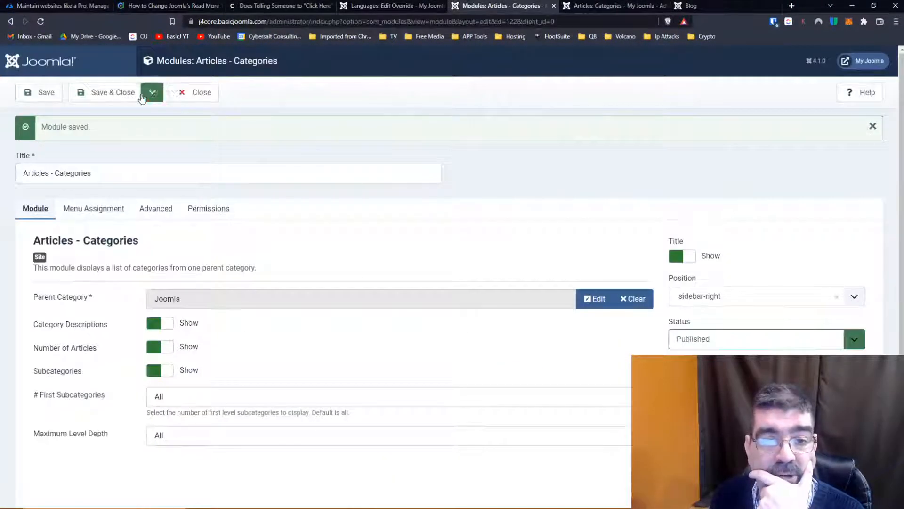
{"action": "left_click", "coordinate": [103, 89]}
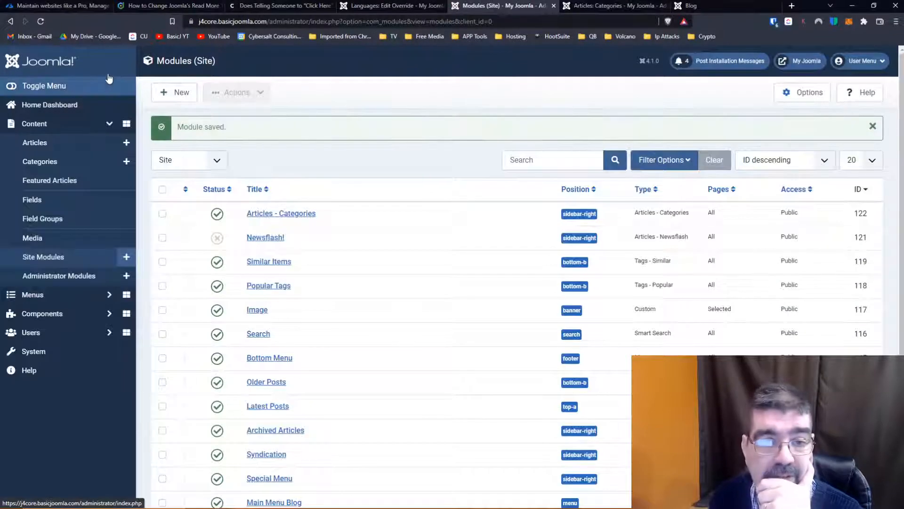
{"action": "left_click", "coordinate": [175, 94]}
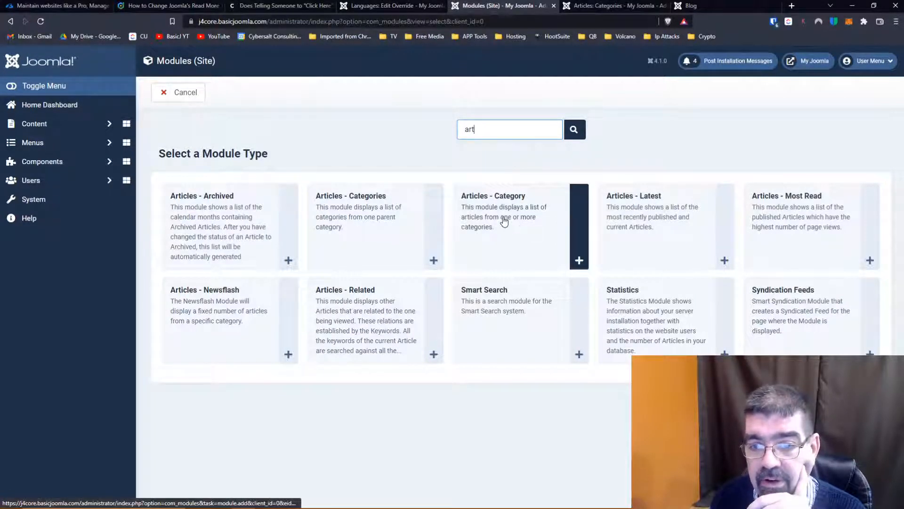
{"action": "left_click", "coordinate": [504, 221]}
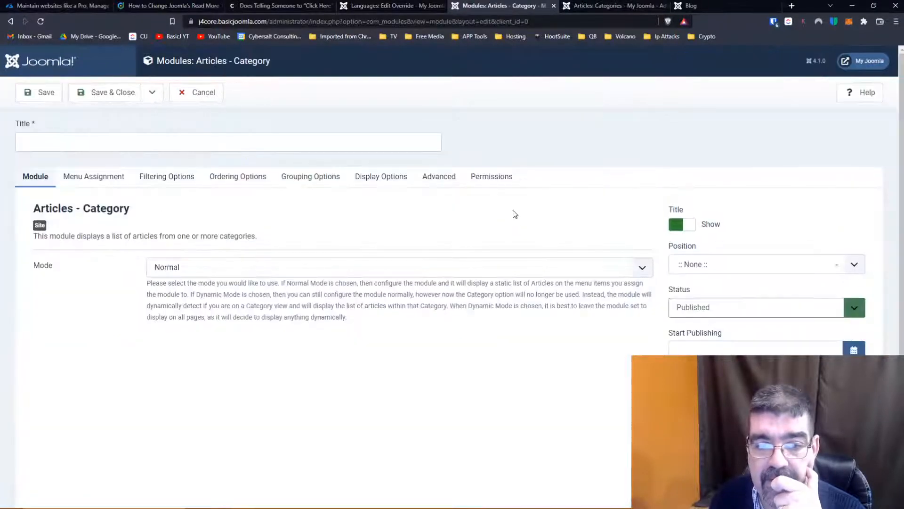
- Title the new module "Articles - Category", reusing the module type's name
{"action": "left_click_drag", "start_coordinate": [135, 213], "coordinate": [32, 209]}
{"action": "right_click", "coordinate": [84, 211]}
{"action": "left_click", "coordinate": [120, 219]}
{"action": "left_click", "coordinate": [100, 141]}
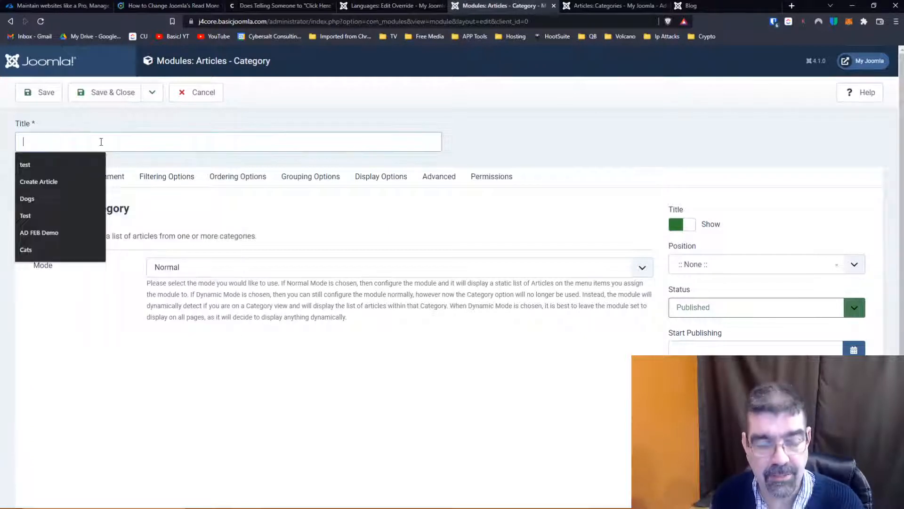
{"action": "key", "text": "ctrl+v"}
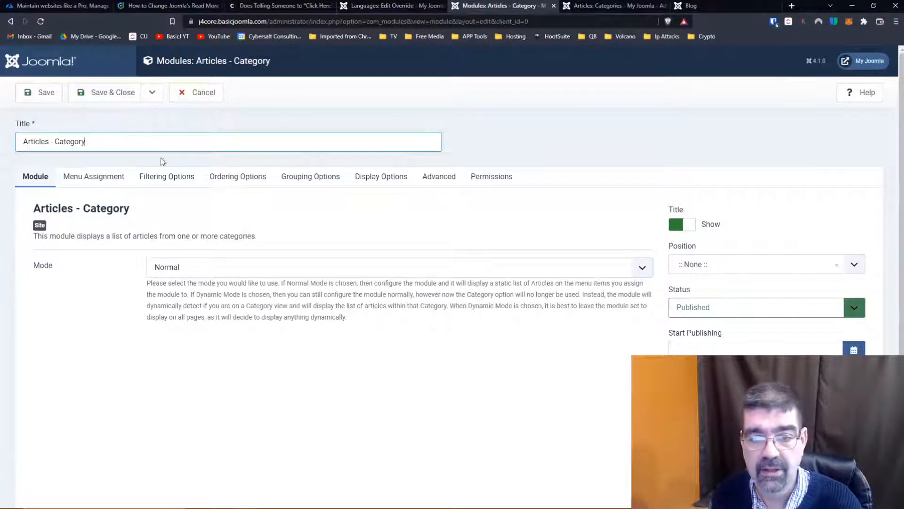
- Try Dynamic mode for the Articles - Category module and return the mode to Normal
{"action": "scroll", "coordinate": [356, 259], "scroll_direction": "down", "scroll_amount": 2}
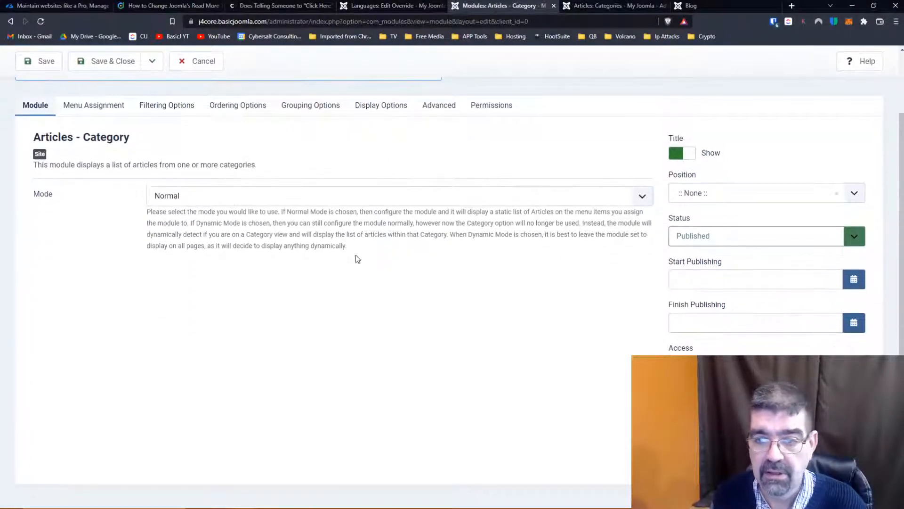
{"action": "left_click", "coordinate": [318, 196]}
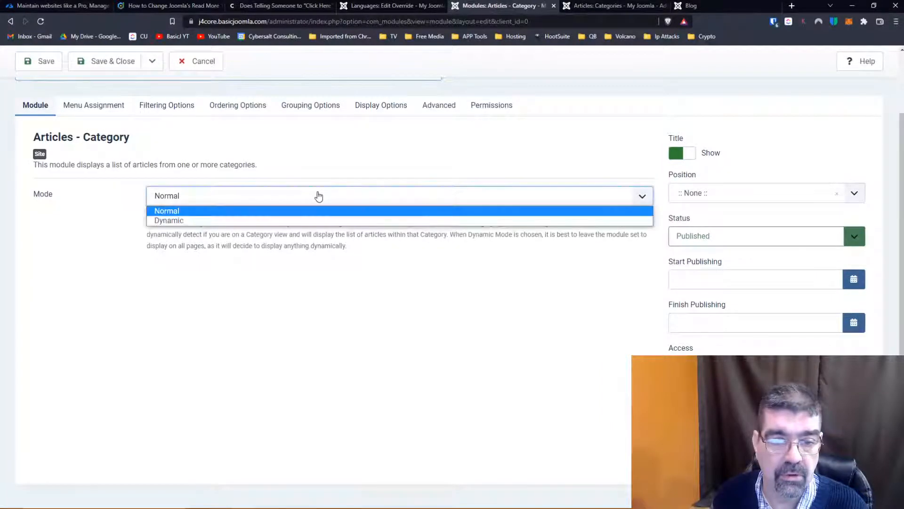
{"action": "left_click", "coordinate": [318, 196]}
{"action": "left_click", "coordinate": [317, 196]}
{"action": "left_click", "coordinate": [303, 218]}
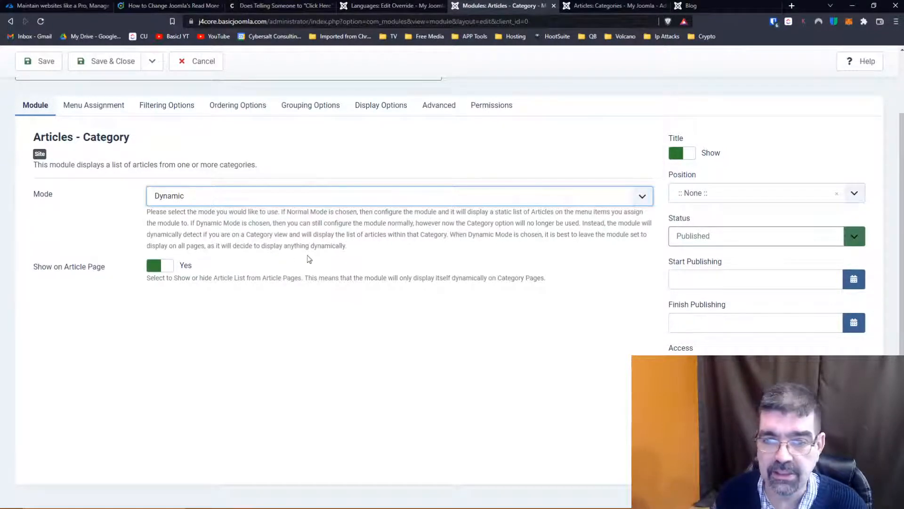
{"action": "scroll", "coordinate": [298, 254], "scroll_direction": "up", "scroll_amount": 2}
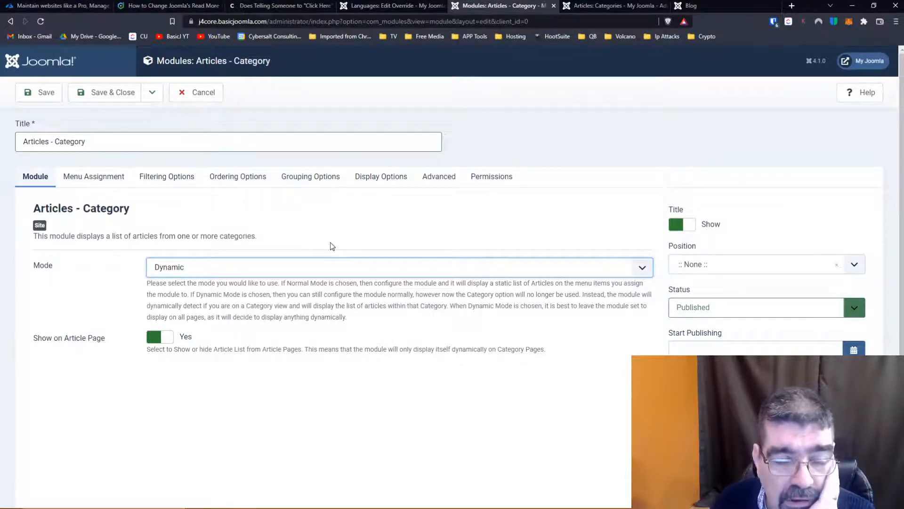
{"action": "left_click", "coordinate": [262, 269]}
{"action": "left_click", "coordinate": [260, 282]}
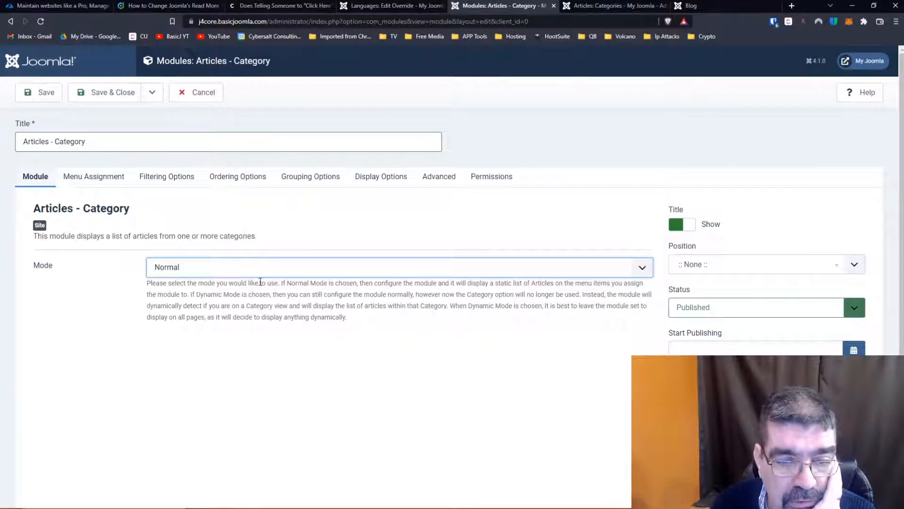
{"action": "scroll", "coordinate": [360, 304], "scroll_direction": "down", "scroll_amount": 1}
{"action": "scroll", "coordinate": [472, 319], "scroll_direction": "up", "scroll_amount": 1}
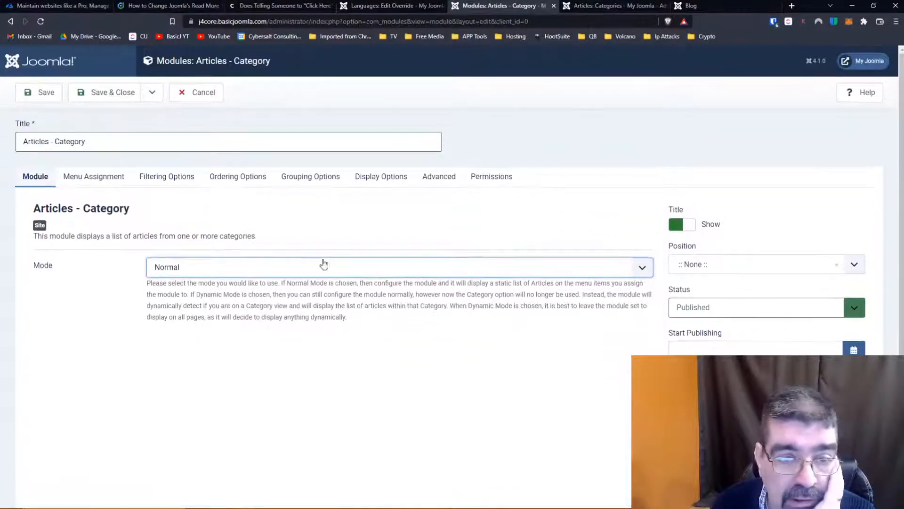
- Filter the module's articles by the Joomla category, leaving featured articles set to Show
{"action": "left_click", "coordinate": [83, 181]}
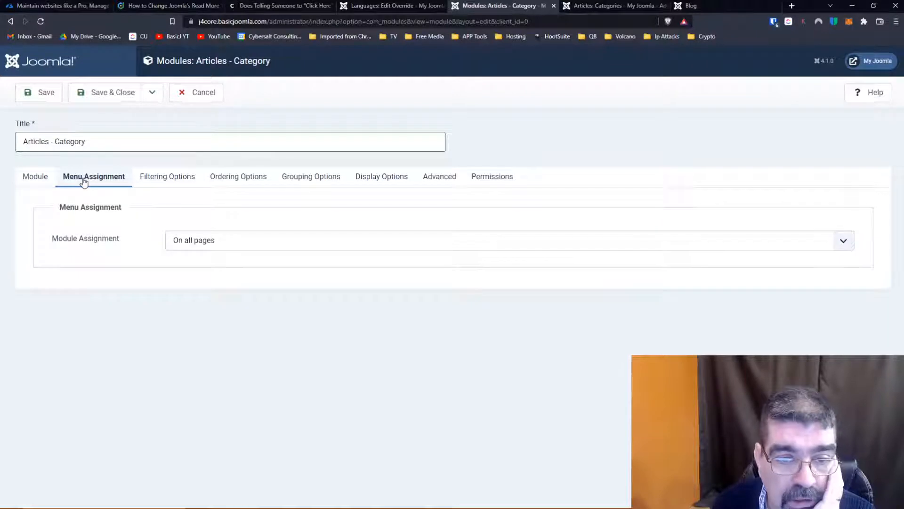
{"action": "left_click", "coordinate": [168, 179]}
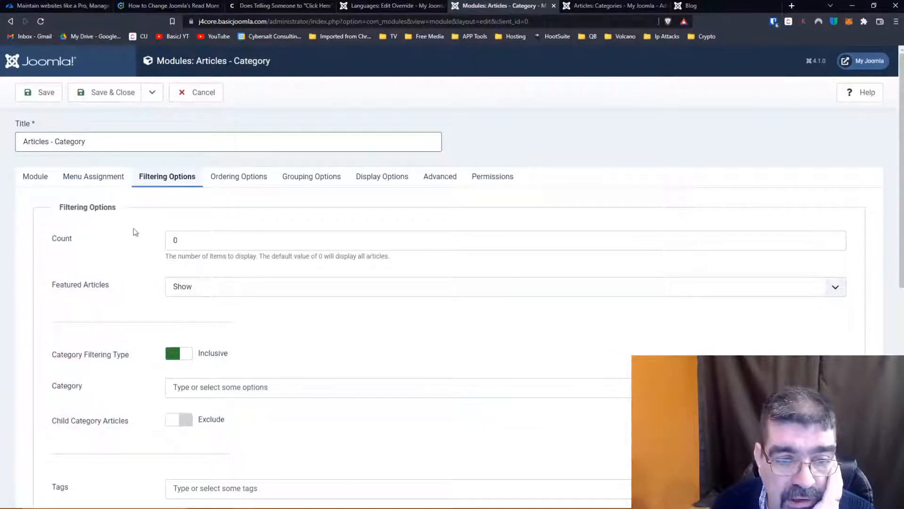
{"action": "scroll", "coordinate": [126, 258], "scroll_direction": "down", "scroll_amount": 2}
{"action": "left_click", "coordinate": [187, 198]}
{"action": "left_click", "coordinate": [187, 200]}
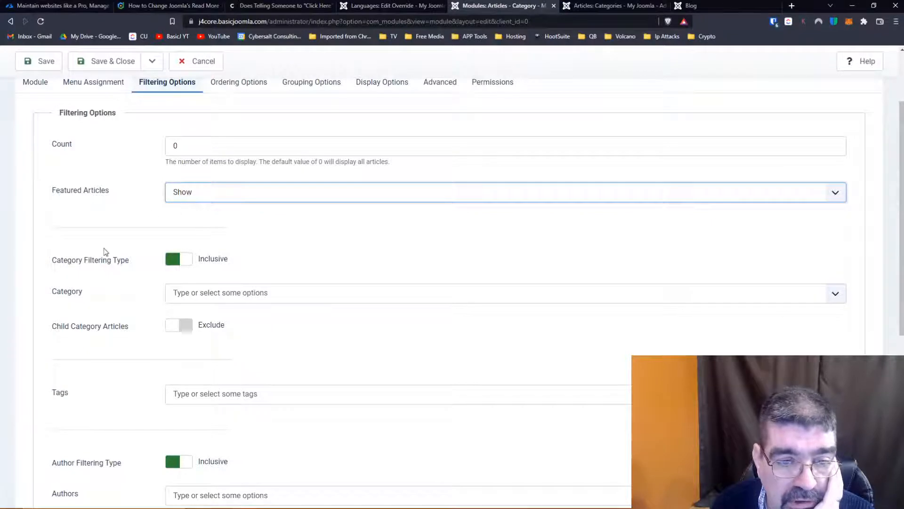
{"action": "left_click", "coordinate": [212, 296]}
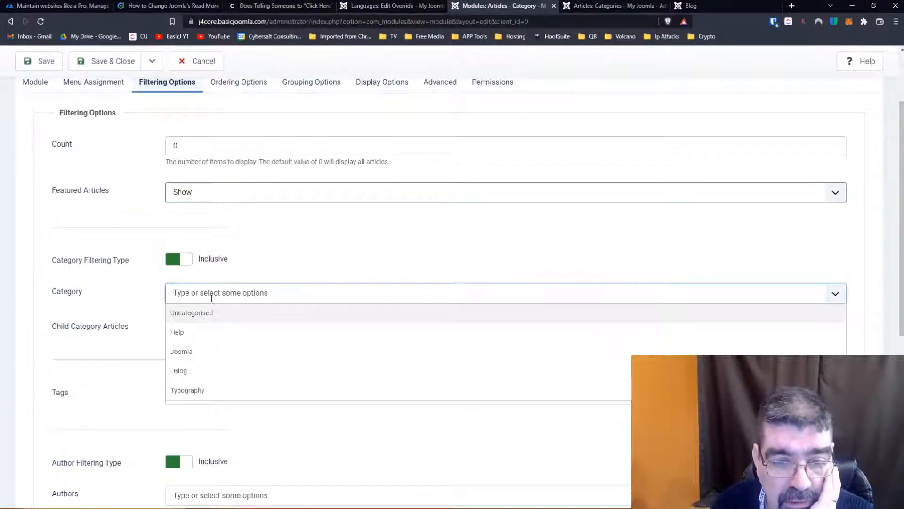
{"action": "left_click", "coordinate": [194, 354]}
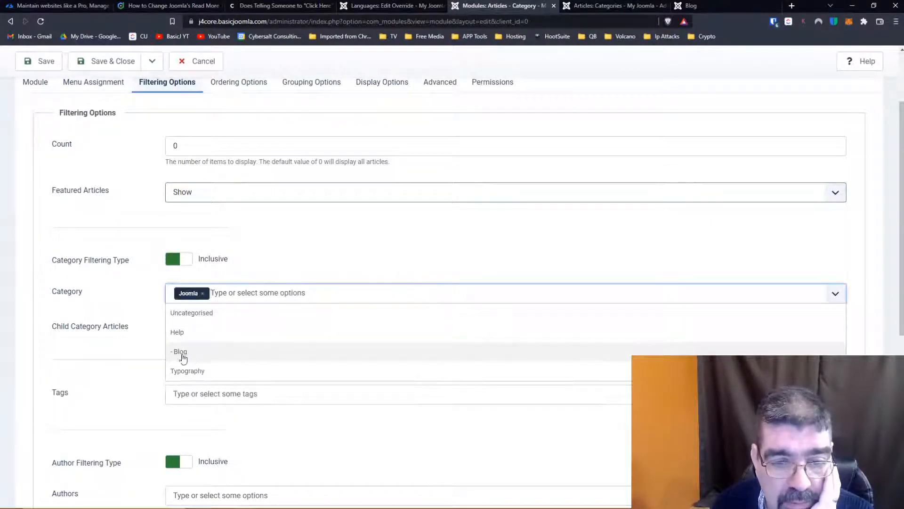
{"action": "left_click", "coordinate": [121, 336]}
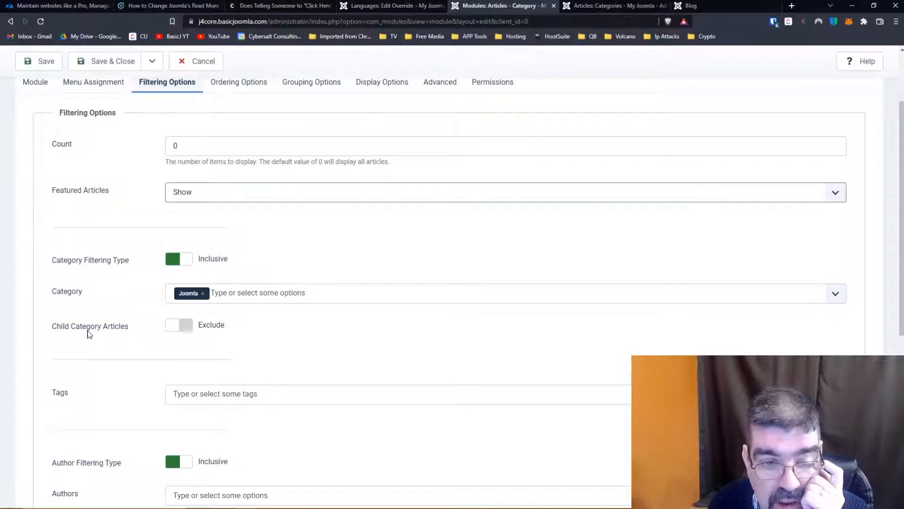
- Include child category articles with a category depth of 5, and review the remaining filters and the menu assignment
{"action": "left_click", "coordinate": [184, 331]}
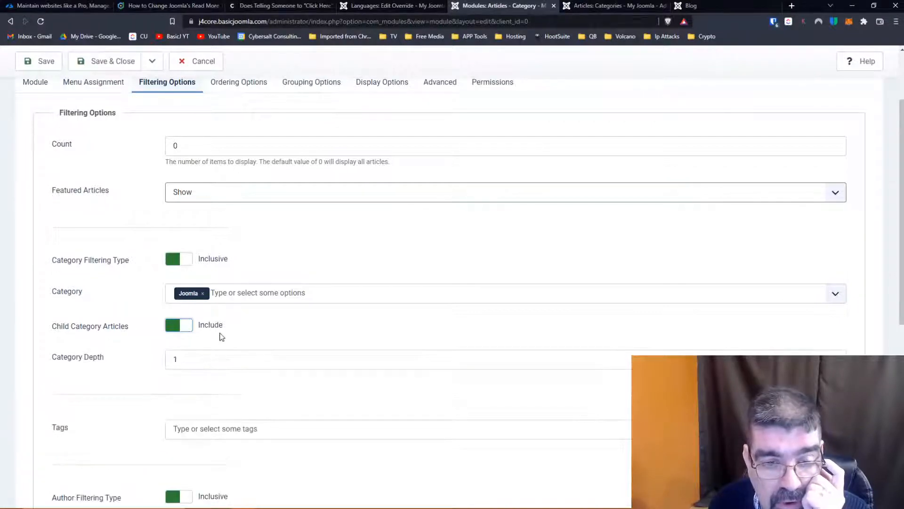
{"action": "scroll", "coordinate": [75, 329], "scroll_direction": "down", "scroll_amount": 2}
{"action": "left_click", "coordinate": [188, 269]}
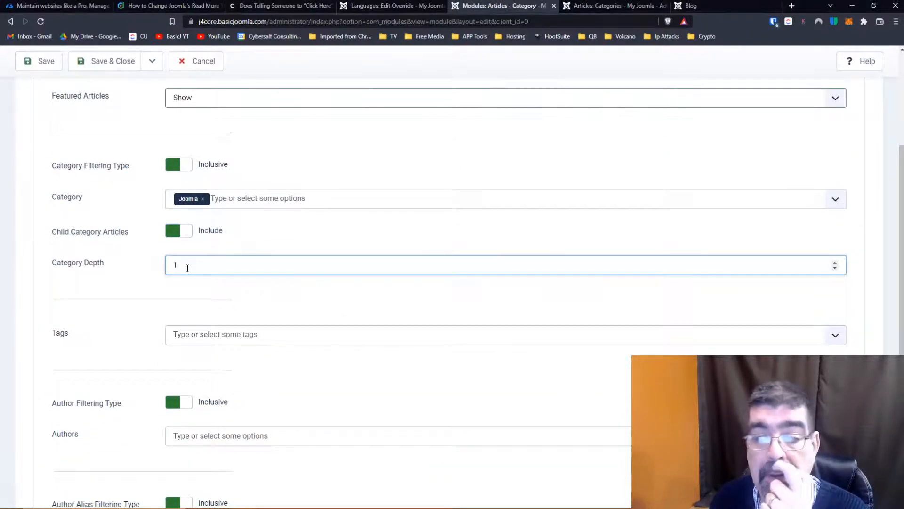
{"action": "left_click_drag", "start_coordinate": [246, 261], "coordinate": [170, 264]}
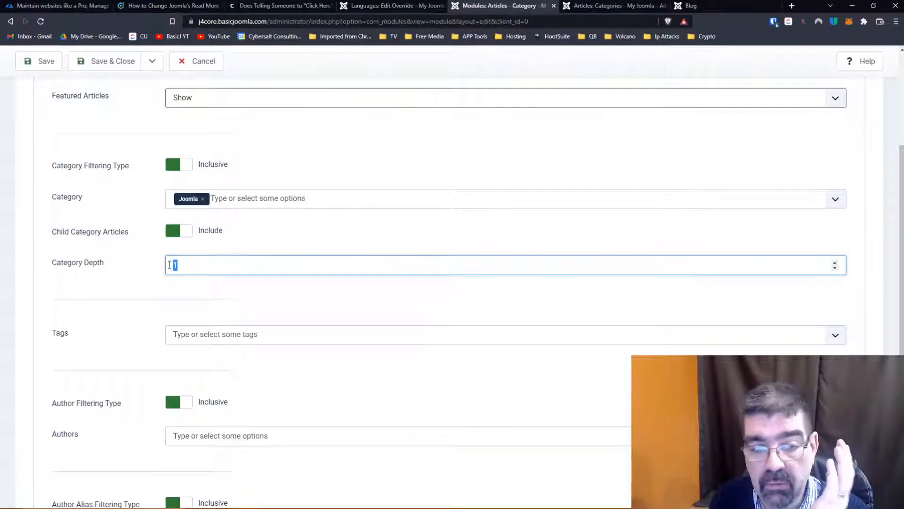
{"action": "type", "text": "5"}
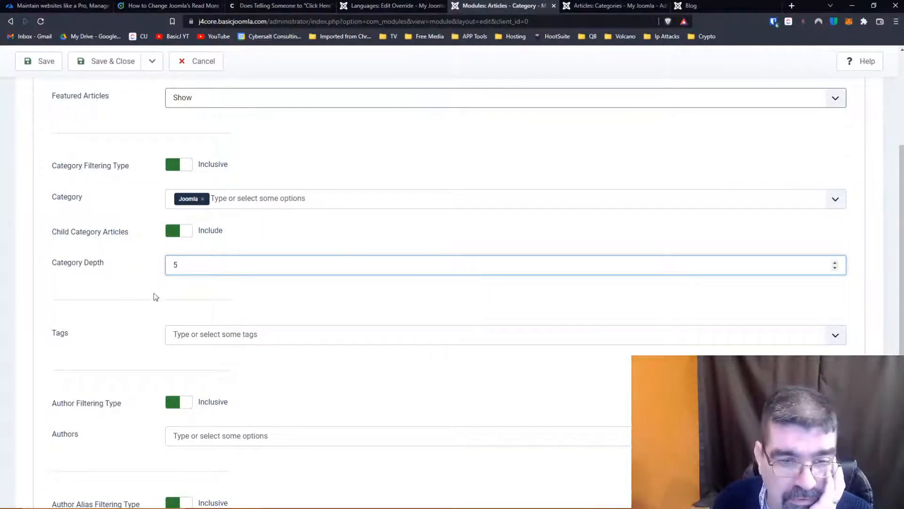
{"action": "scroll", "coordinate": [143, 300], "scroll_direction": "down", "scroll_amount": 2}
{"action": "scroll", "coordinate": [144, 301], "scroll_direction": "down", "scroll_amount": 2}
{"action": "scroll", "coordinate": [145, 302], "scroll_direction": "down", "scroll_amount": 2}
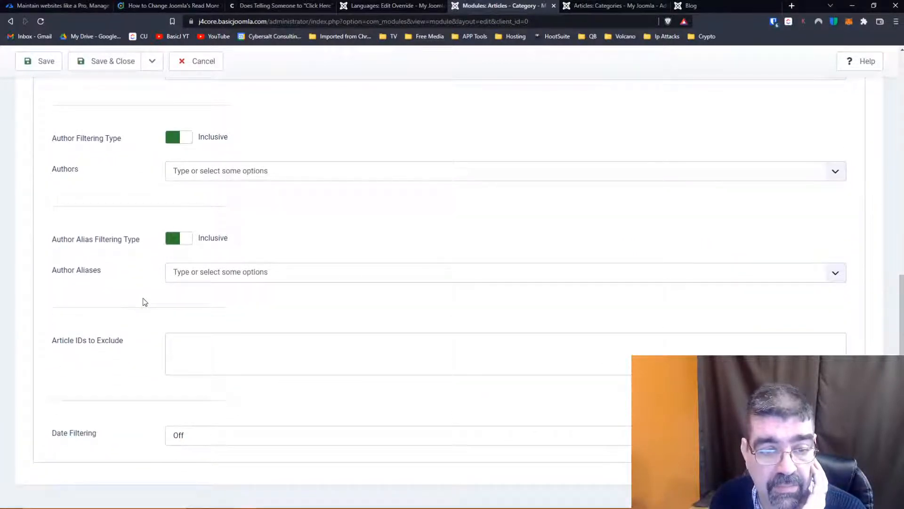
{"action": "scroll", "coordinate": [145, 302], "scroll_direction": "up", "scroll_amount": 10}
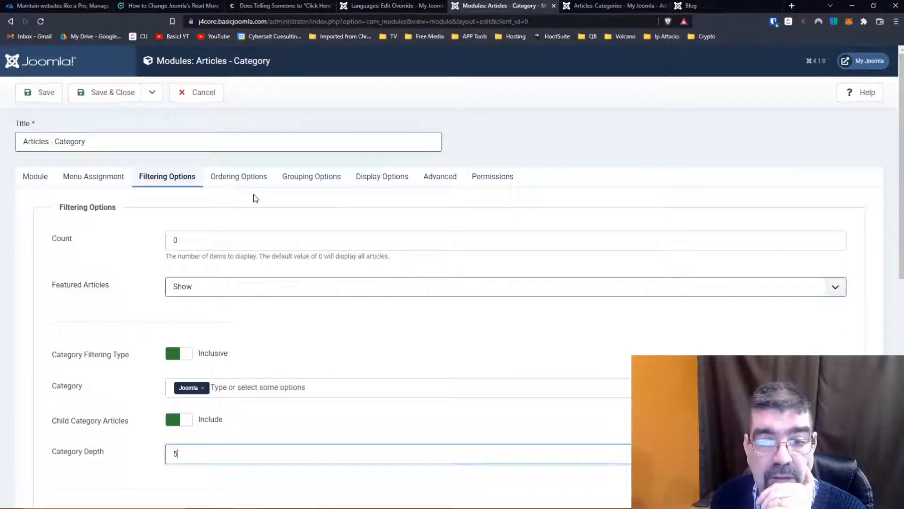
{"action": "left_click", "coordinate": [87, 181]}
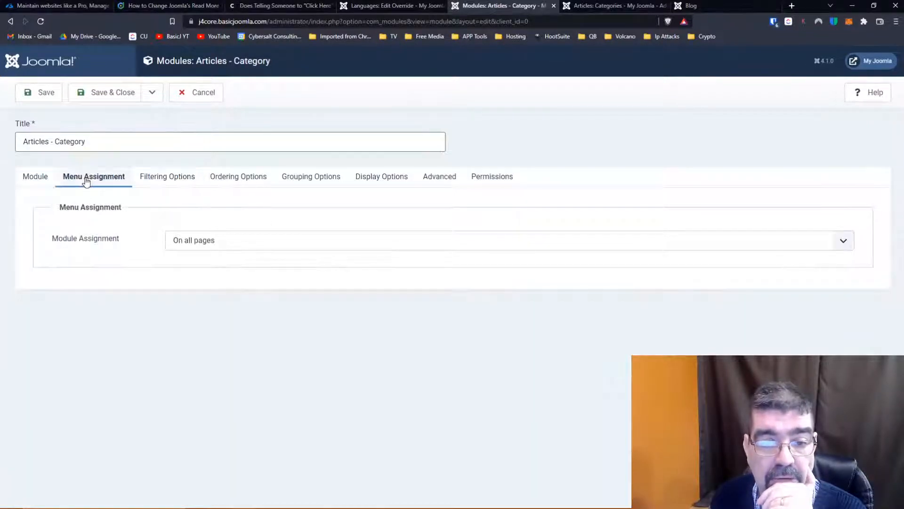
- Assign the Articles - Category module to the Sidebar-right position and save it
{"action": "left_click", "coordinate": [37, 180]}
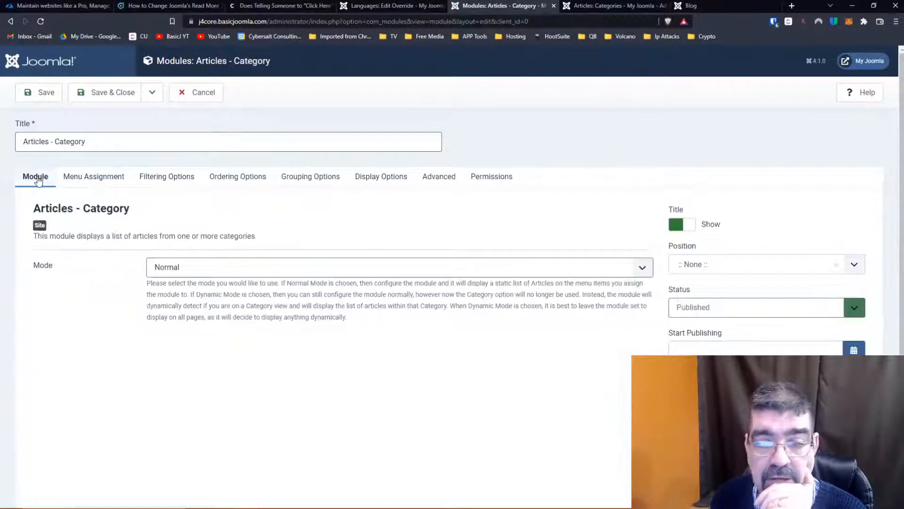
{"action": "left_click", "coordinate": [710, 266]}
{"action": "type", "text": "righ"}
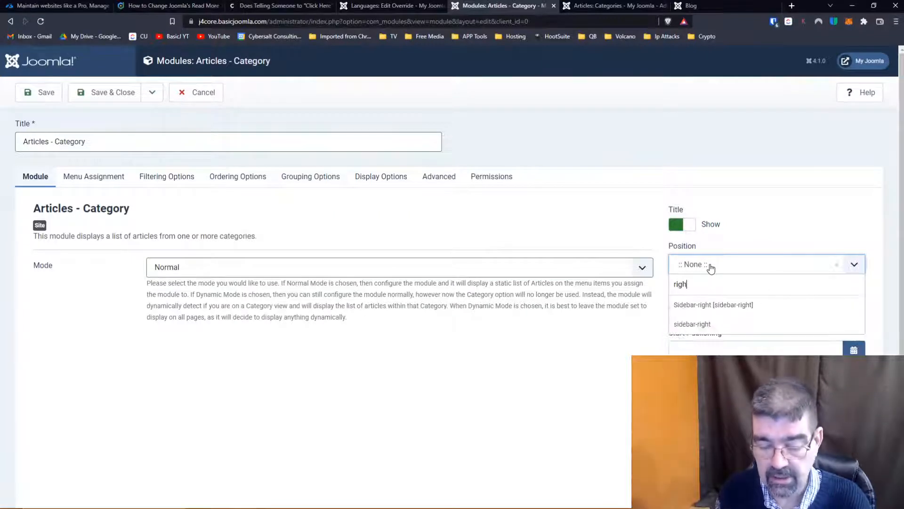
{"action": "left_click", "coordinate": [730, 306]}
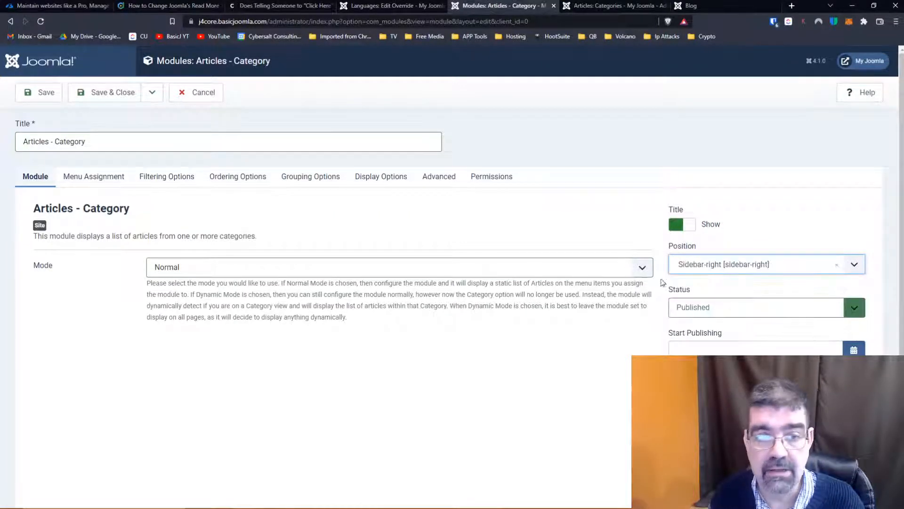
{"action": "left_click", "coordinate": [47, 93]}
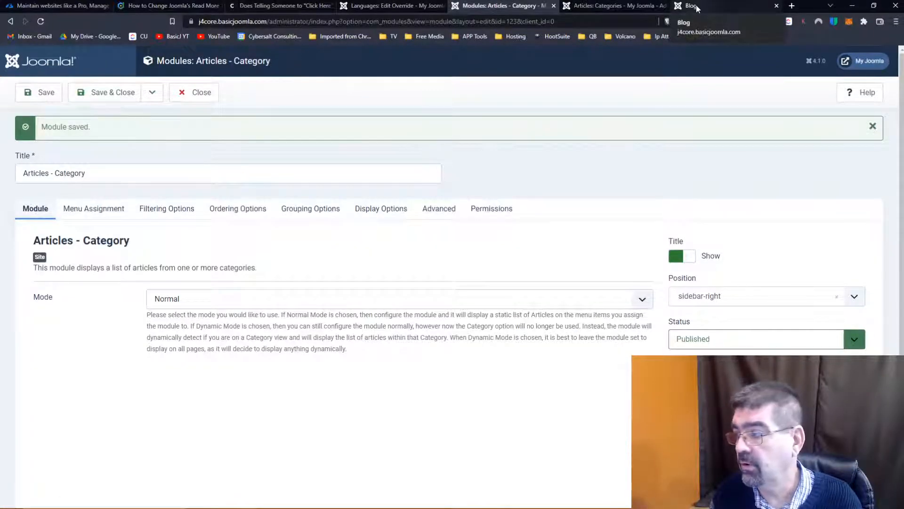
- Reload the site's Blog page, check the Articles - Category module, and view its "About your home page" article before returning to the blog
{"action": "left_click", "coordinate": [690, 6]}
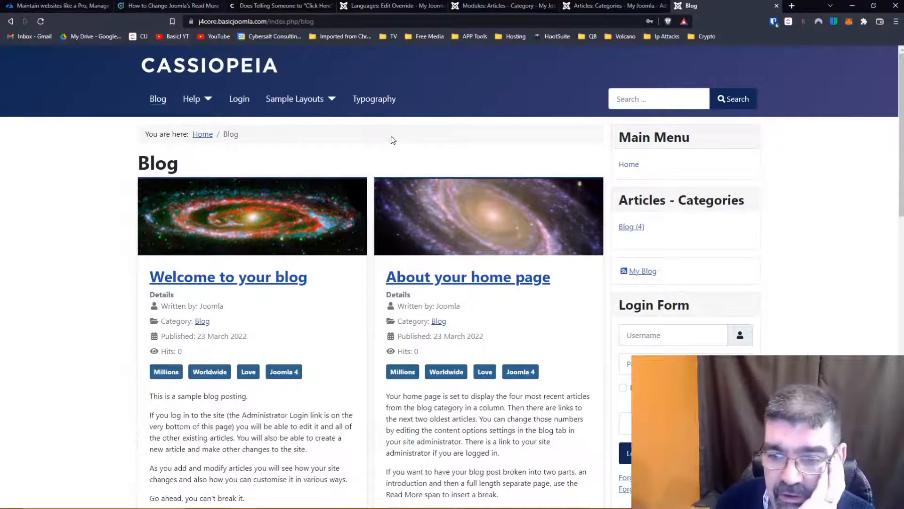
{"action": "left_click", "coordinate": [41, 22]}
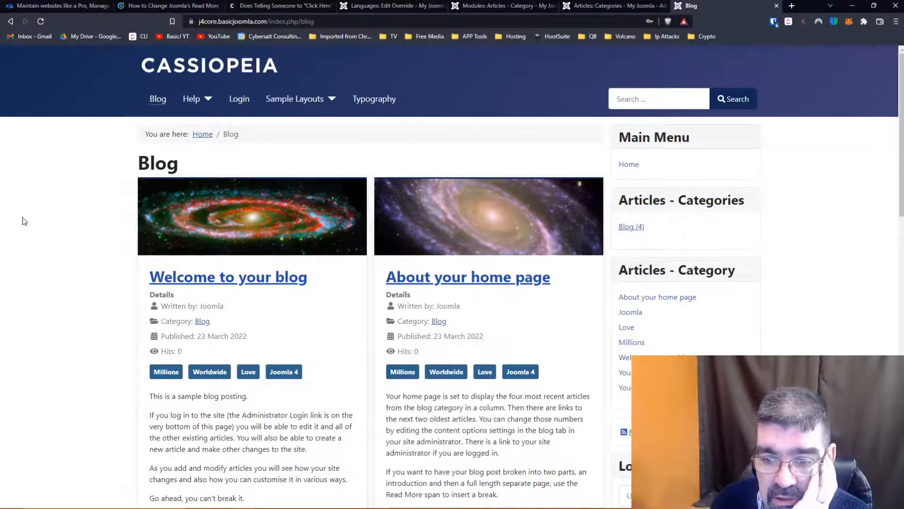
{"action": "scroll", "coordinate": [866, 198], "scroll_direction": "down", "scroll_amount": 2}
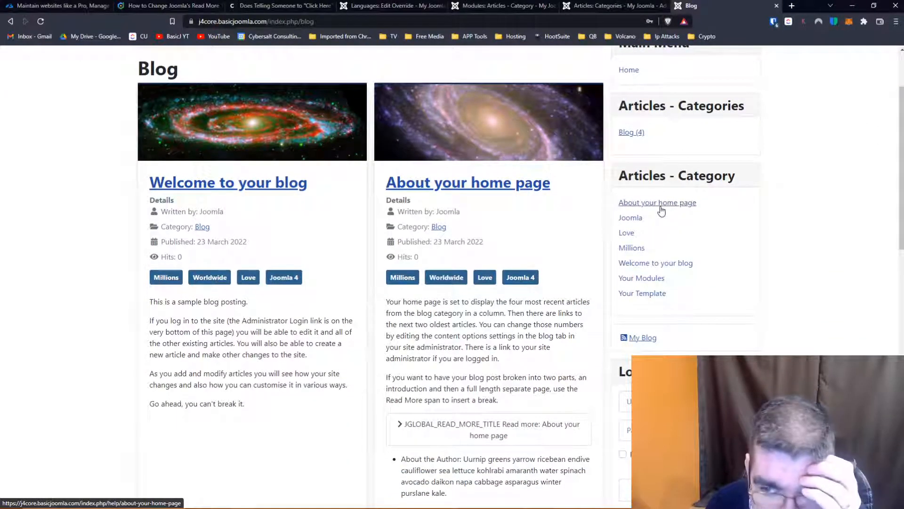
{"action": "left_click", "coordinate": [660, 207]}
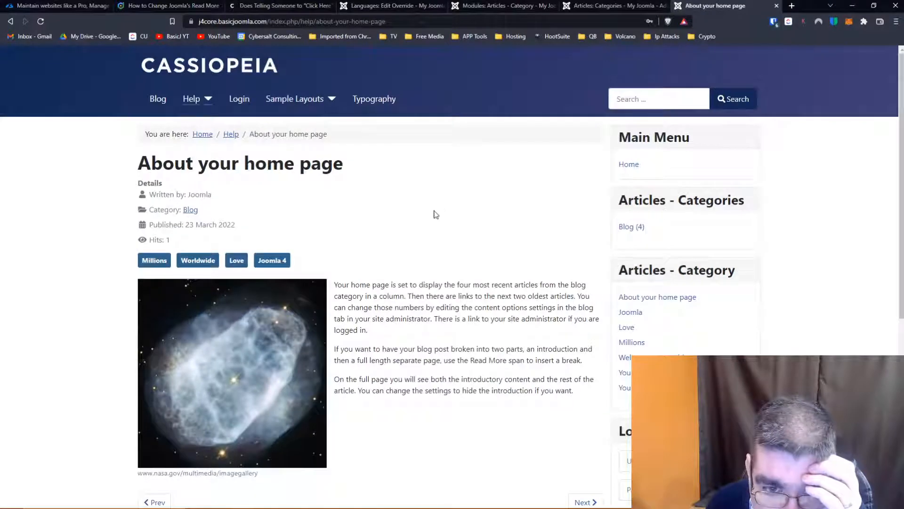
{"action": "scroll", "coordinate": [476, 210], "scroll_direction": "down", "scroll_amount": 3}
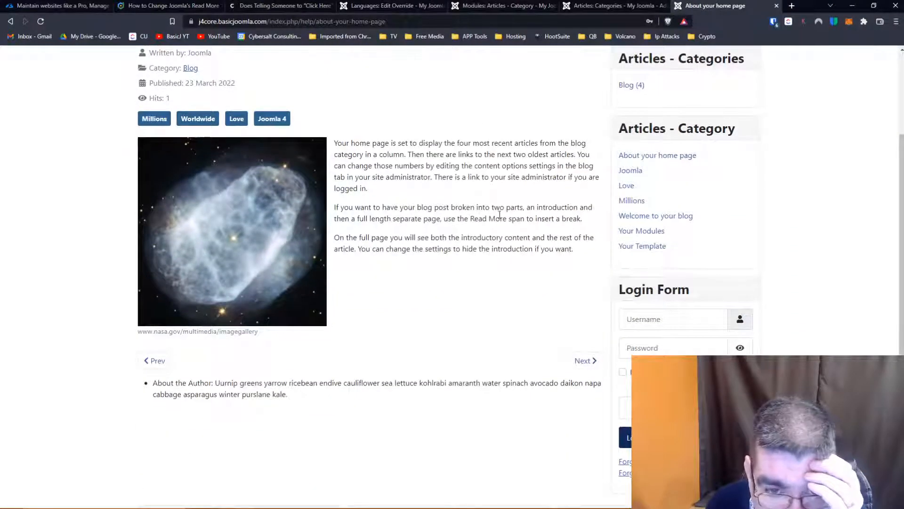
{"action": "scroll", "coordinate": [88, 65], "scroll_direction": "up", "scroll_amount": 3}
{"action": "left_click", "coordinate": [11, 23]}
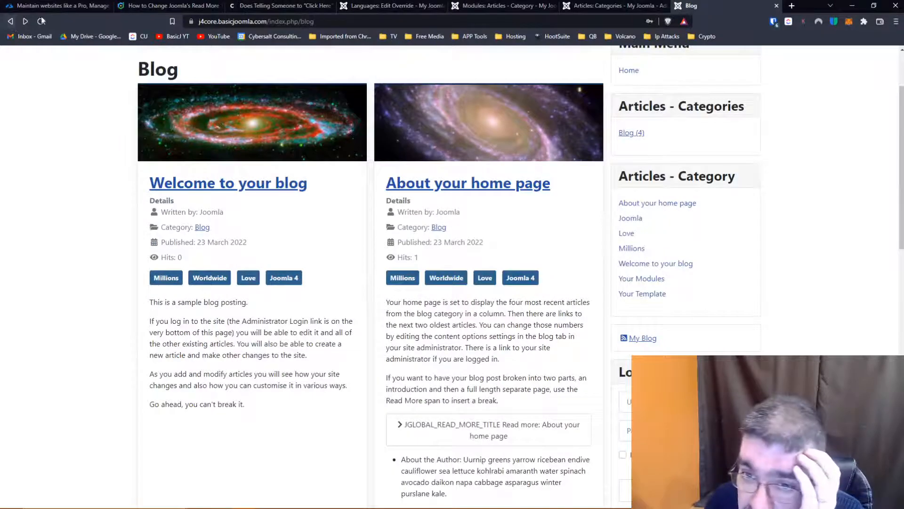
- Check the MOD_ARTICLES_CATEGORY_READ_MORE_TITLE override, and review the Articles - Category module's menu assignment and filtering options
{"action": "left_click", "coordinate": [370, 7]}
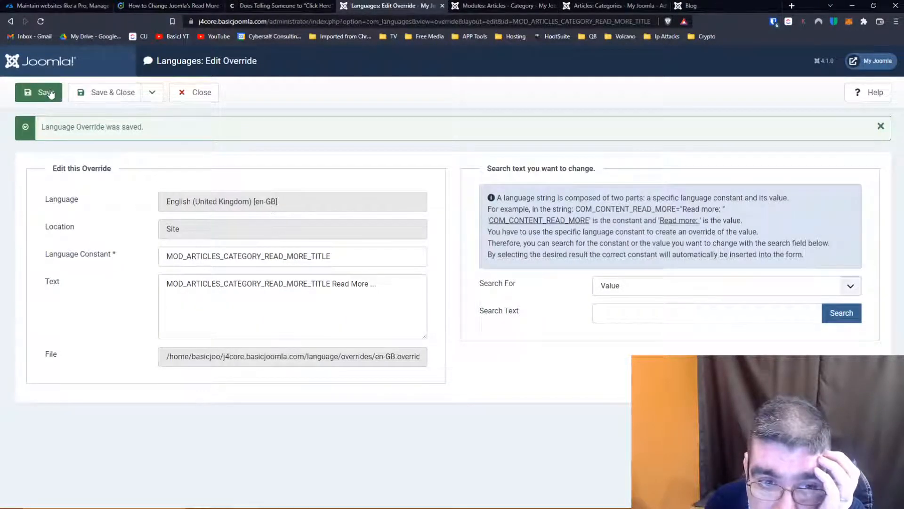
{"action": "left_click", "coordinate": [504, 5]}
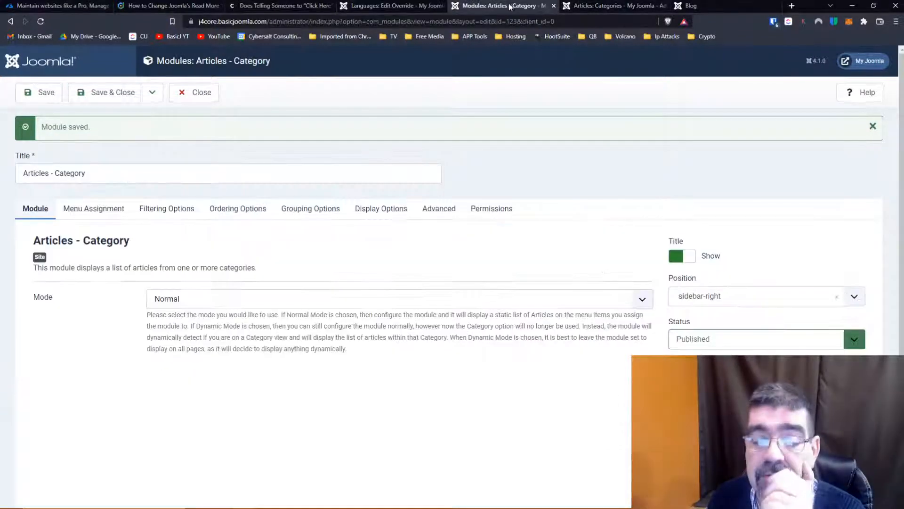
{"action": "scroll", "coordinate": [284, 243], "scroll_direction": "down", "scroll_amount": 2}
{"action": "scroll", "coordinate": [284, 243], "scroll_direction": "up", "scroll_amount": 2}
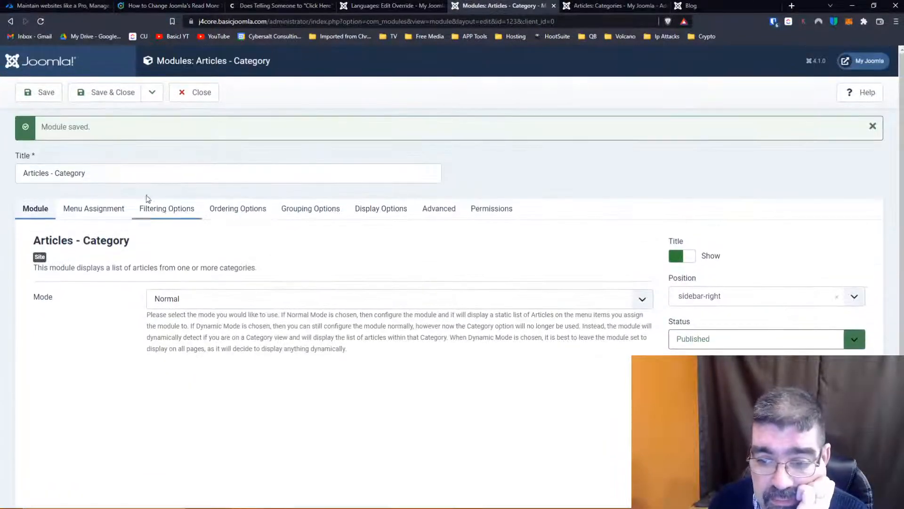
{"action": "left_click", "coordinate": [87, 209]}
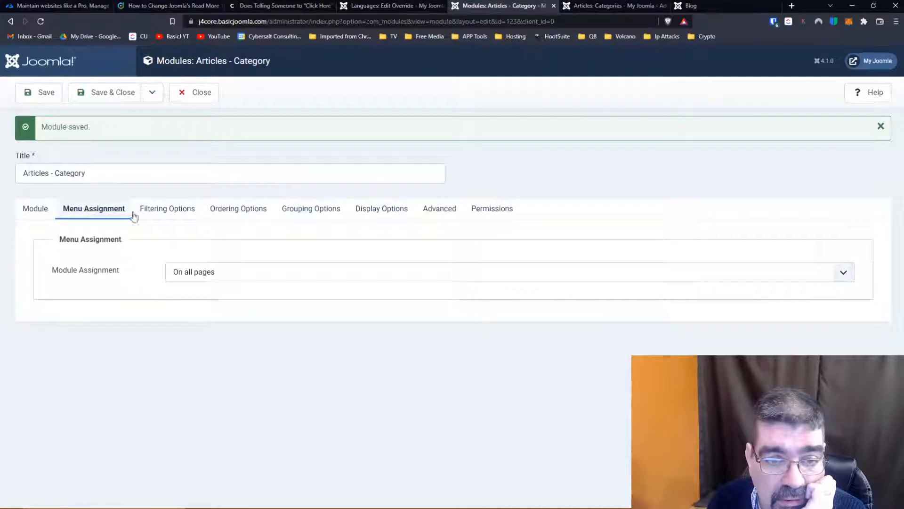
{"action": "left_click", "coordinate": [160, 209]}
{"action": "scroll", "coordinate": [122, 276], "scroll_direction": "down", "scroll_amount": 2}
{"action": "scroll", "coordinate": [124, 279], "scroll_direction": "down", "scroll_amount": 1}
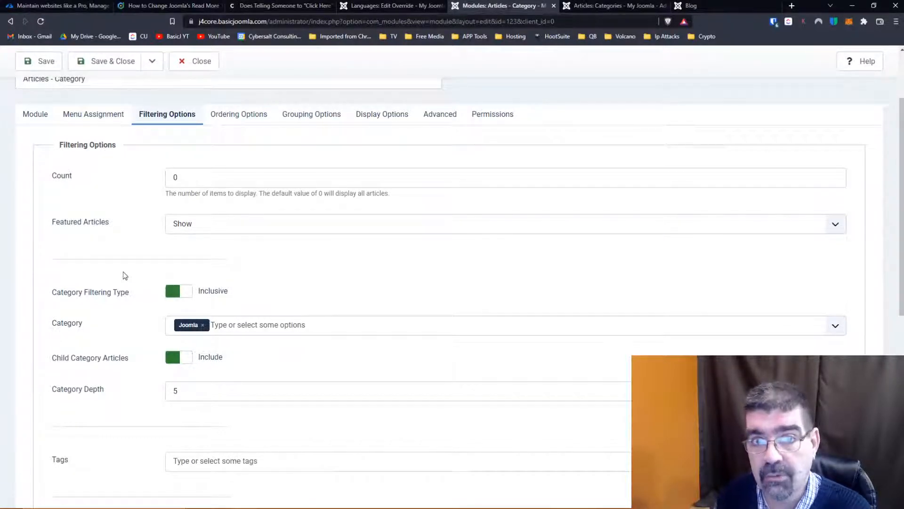
{"action": "scroll", "coordinate": [121, 252], "scroll_direction": "down", "scroll_amount": 2}
{"action": "scroll", "coordinate": [120, 253], "scroll_direction": "down", "scroll_amount": 1}
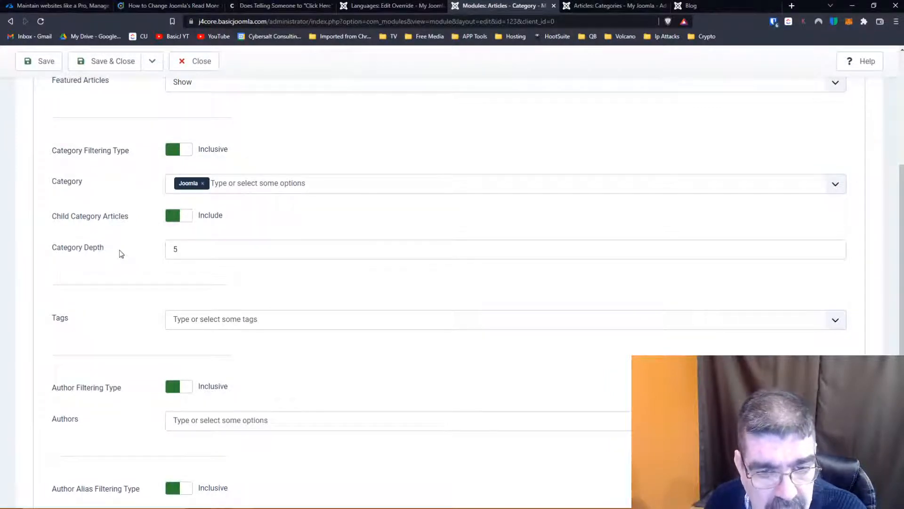
{"action": "scroll", "coordinate": [119, 253], "scroll_direction": "down", "scroll_amount": 5}
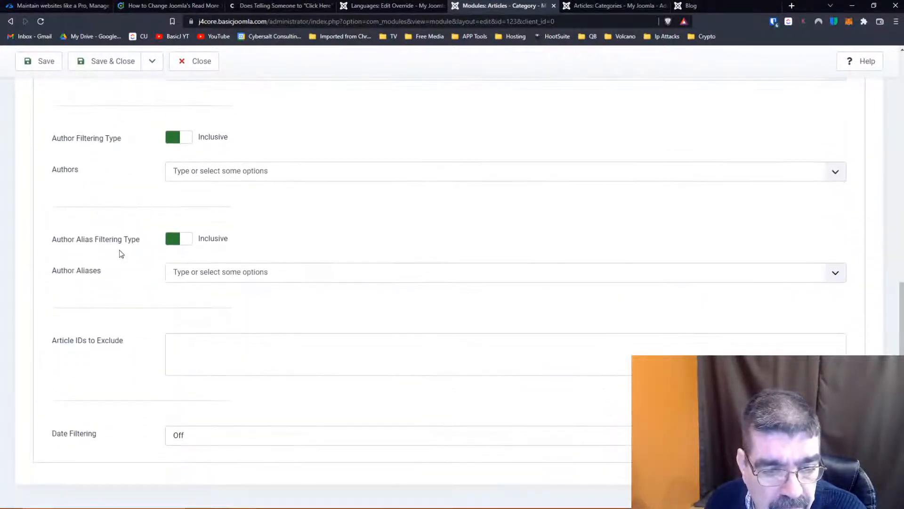
{"action": "scroll", "coordinate": [120, 249], "scroll_direction": "up", "scroll_amount": 10}
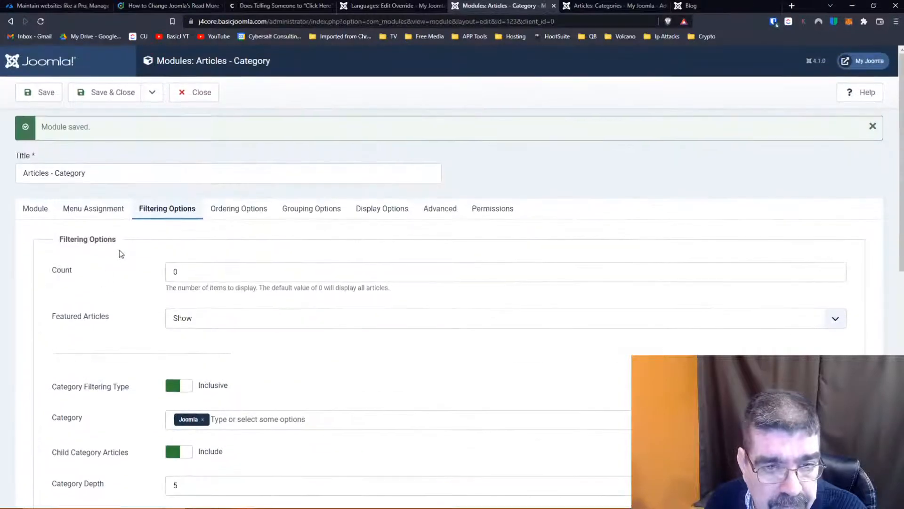
- Review the Articles - Category module's ordering, grouping, display, advanced and permission settings for anything affecting the Read More link
{"action": "left_click", "coordinate": [227, 203]}
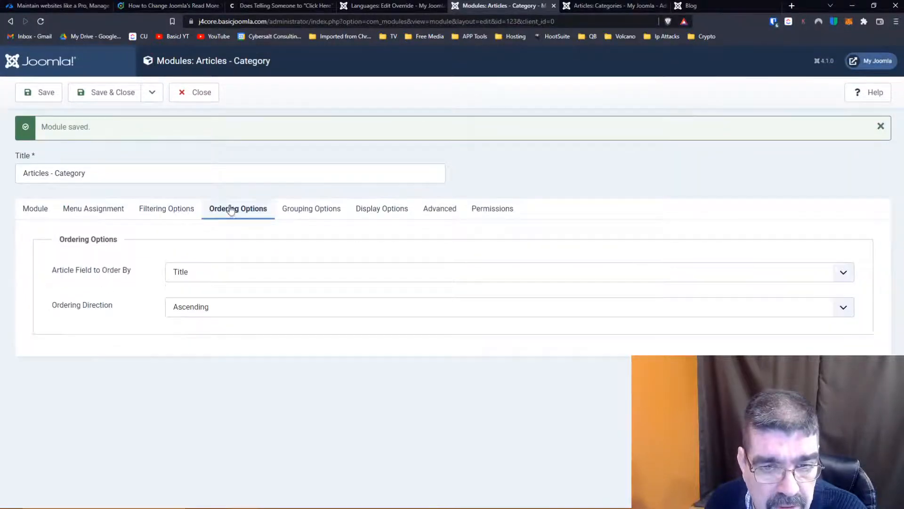
{"action": "left_click", "coordinate": [301, 216]}
{"action": "left_click", "coordinate": [366, 217]}
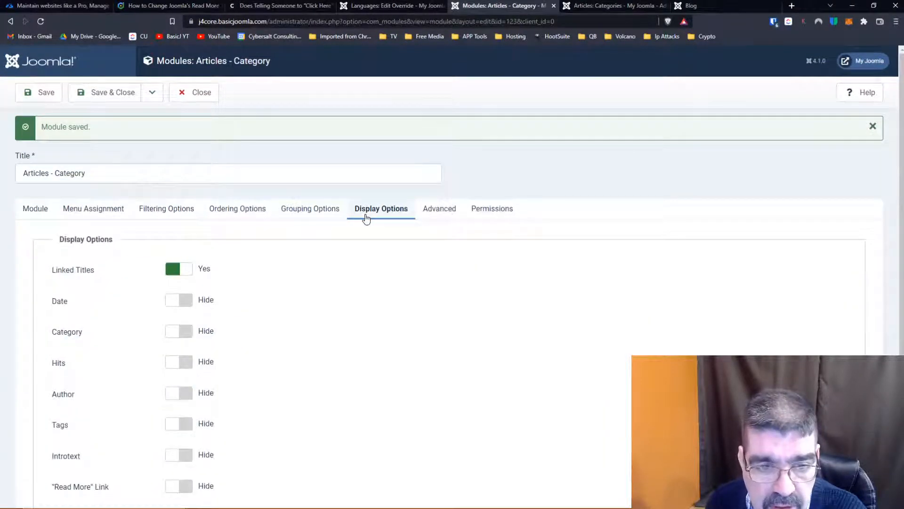
{"action": "left_click", "coordinate": [431, 212]}
{"action": "scroll", "coordinate": [273, 314], "scroll_direction": "down", "scroll_amount": 3}
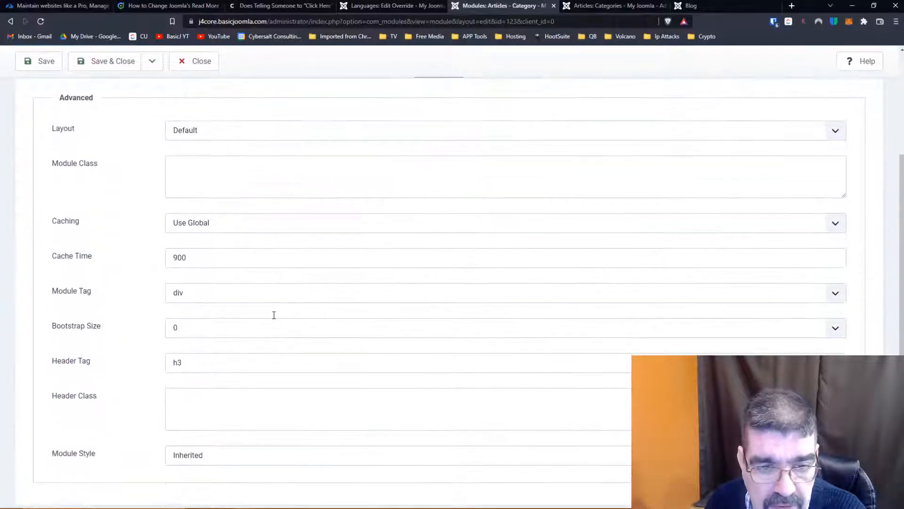
{"action": "scroll", "coordinate": [274, 319], "scroll_direction": "up", "scroll_amount": 5}
{"action": "left_click", "coordinate": [496, 216]}
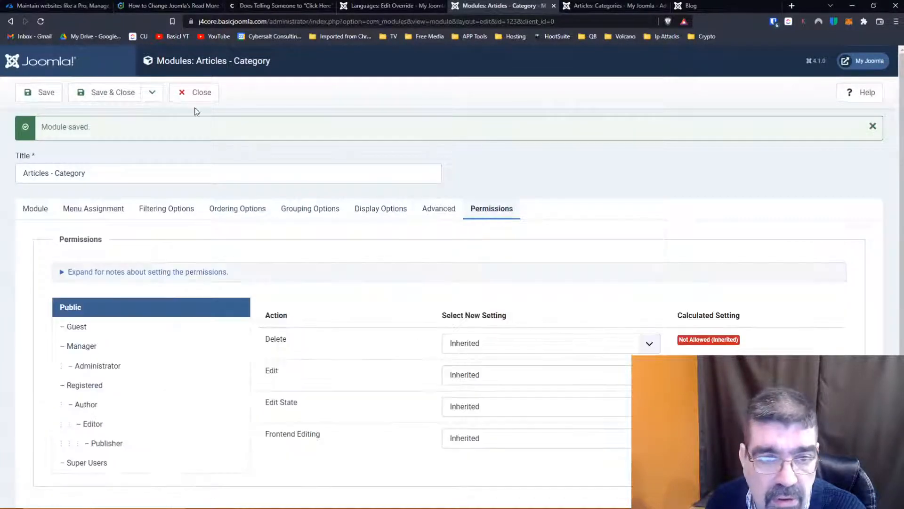
- Save and close the module, and unpublish both the Articles - Categories and Articles - Category modules
{"action": "left_click", "coordinate": [115, 94]}
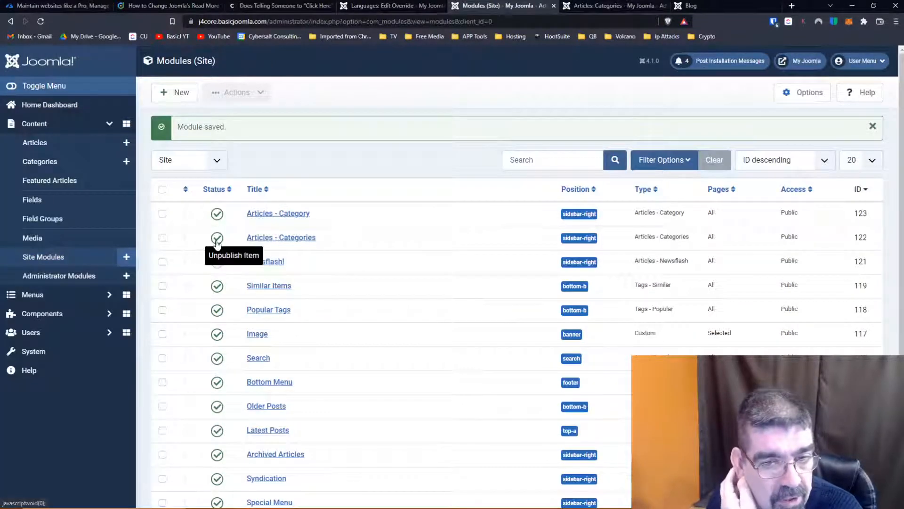
{"action": "left_click", "coordinate": [217, 239]}
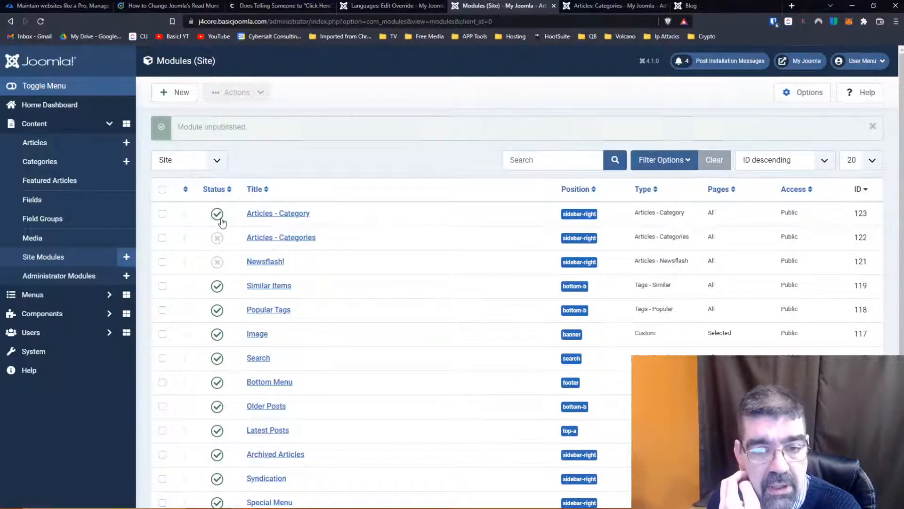
{"action": "left_click", "coordinate": [217, 215]}
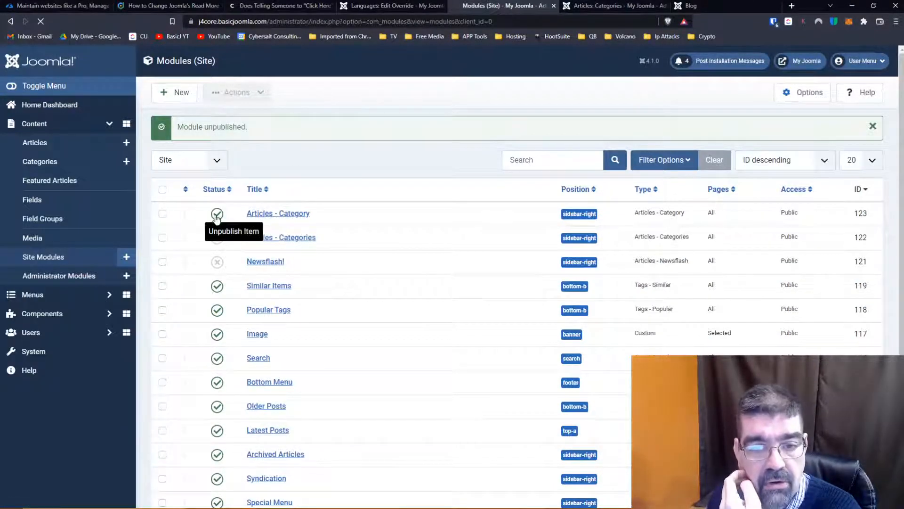
- Create a new Syndication Feeds site module titled "Feed Me!"
{"action": "left_click", "coordinate": [170, 94]}
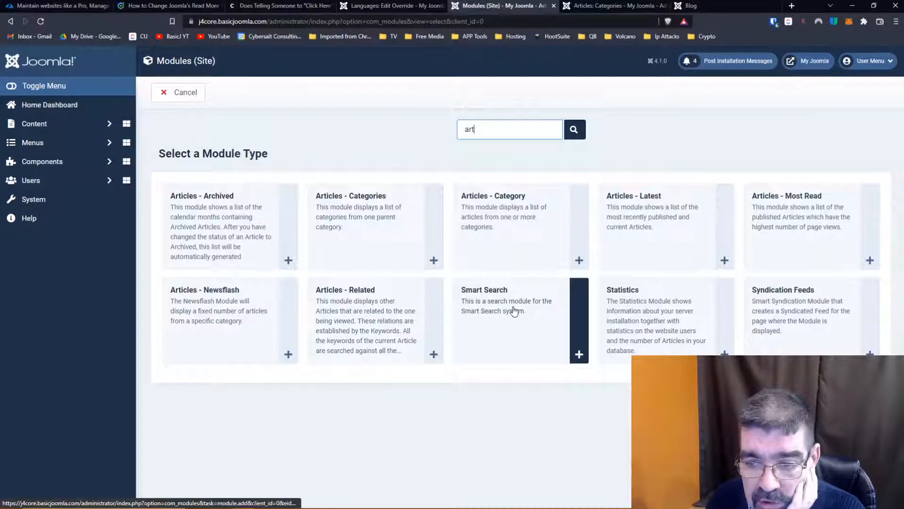
{"action": "left_click", "coordinate": [779, 316]}
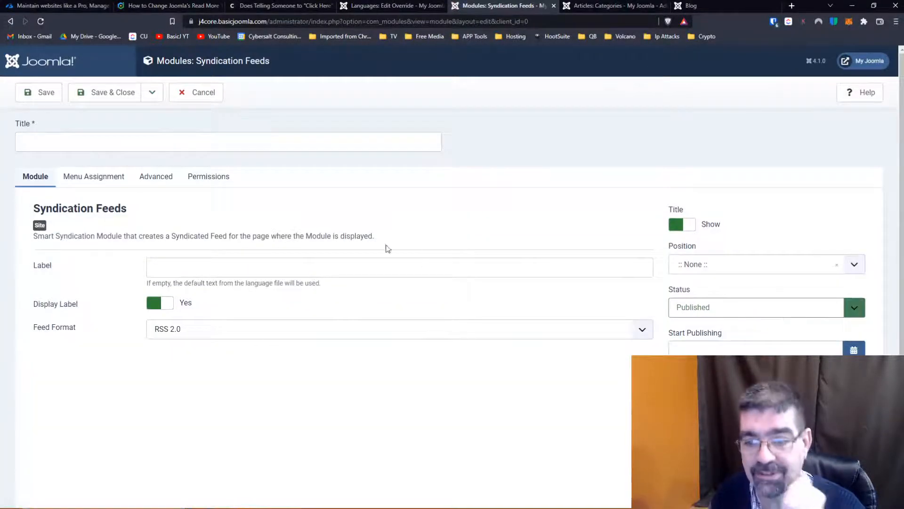
{"action": "left_click", "coordinate": [62, 134]}
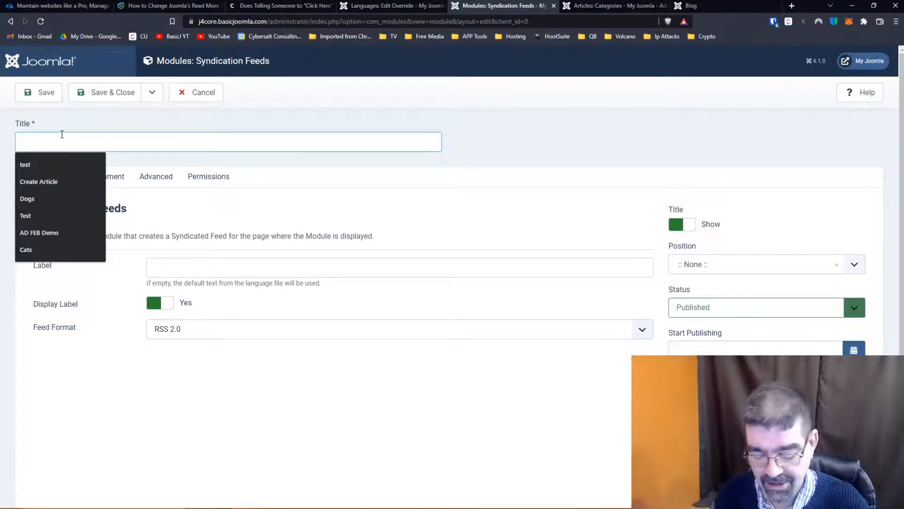
{"action": "type", "text": "Feed Me!"}
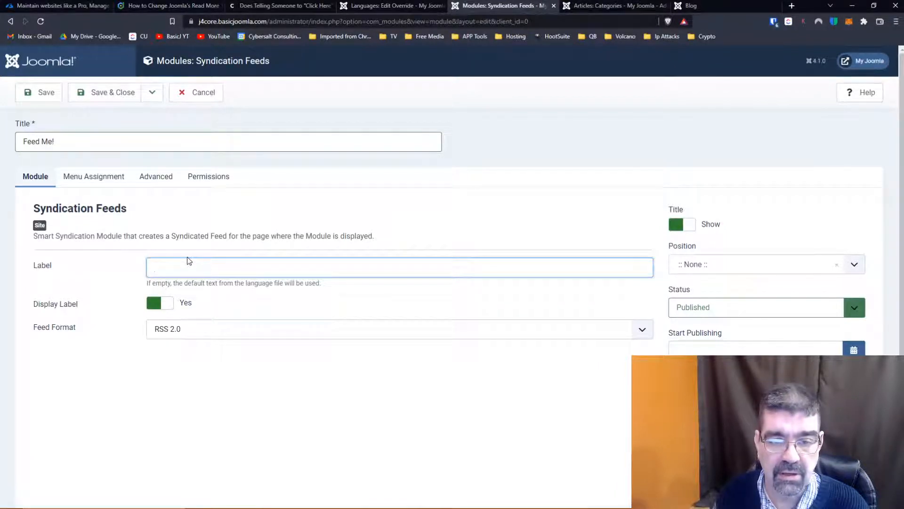
- Assign the Feed Me! module to the Sidebar-right position, and review its menu assignment and advanced settings
{"action": "left_click", "coordinate": [763, 268]}
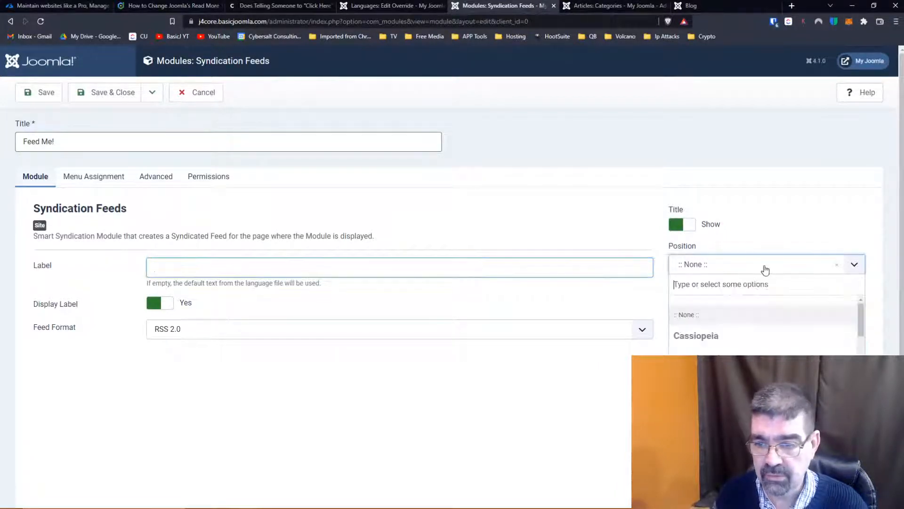
{"action": "type", "text": "right"}
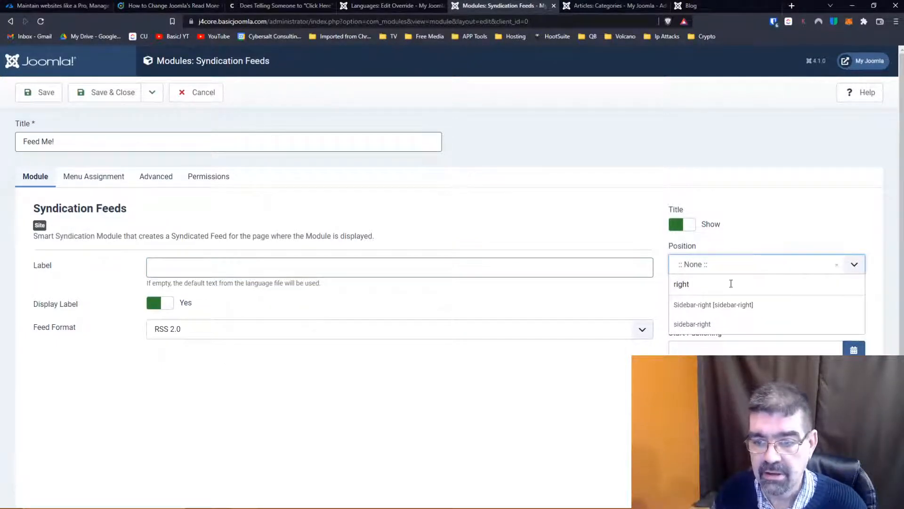
{"action": "left_click", "coordinate": [715, 304]}
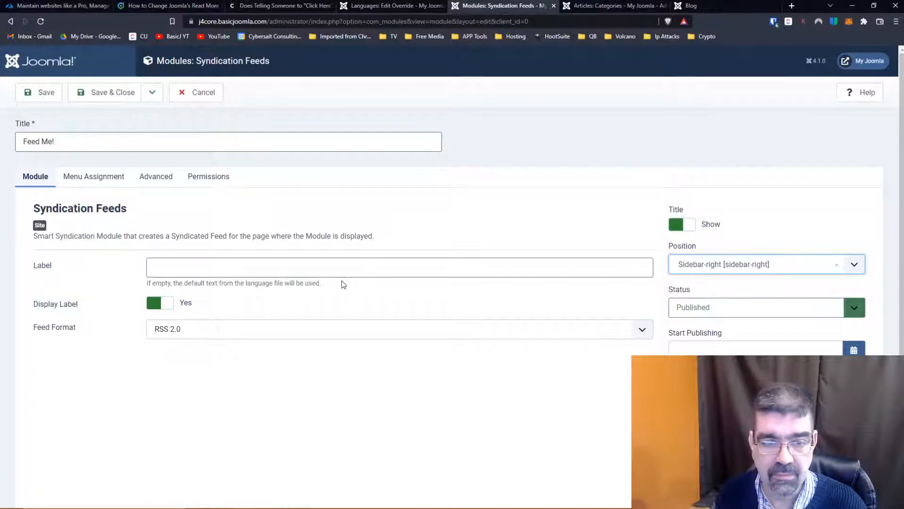
{"action": "scroll", "coordinate": [342, 283], "scroll_direction": "down", "scroll_amount": 2}
{"action": "scroll", "coordinate": [342, 284], "scroll_direction": "up", "scroll_amount": 2}
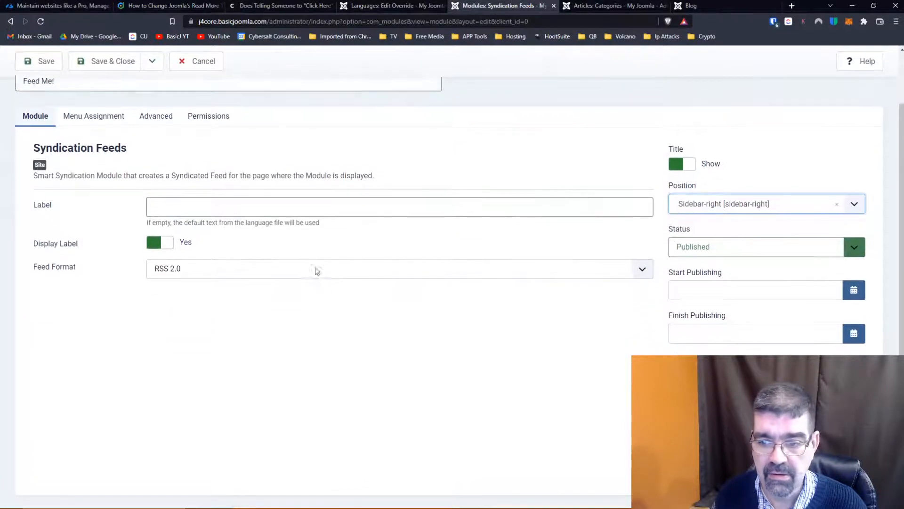
{"action": "left_click", "coordinate": [98, 177]}
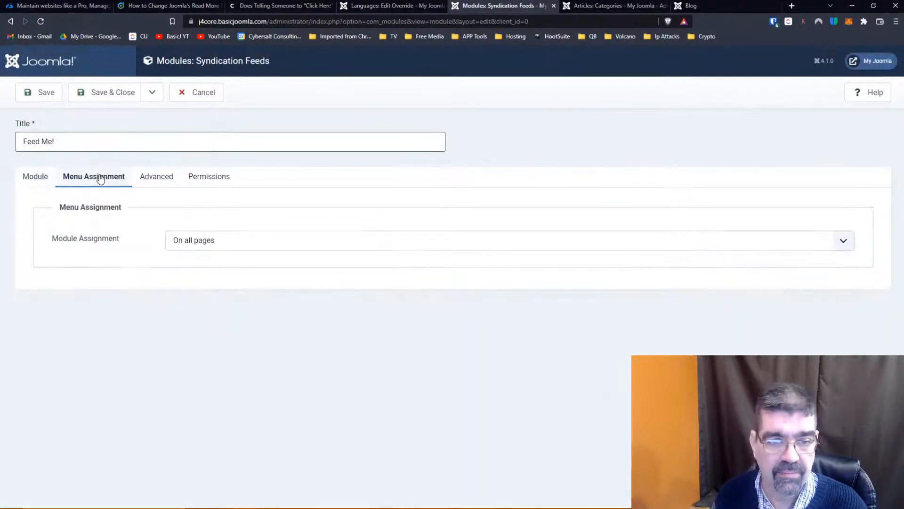
{"action": "left_click", "coordinate": [165, 184]}
{"action": "scroll", "coordinate": [137, 231], "scroll_direction": "down", "scroll_amount": 2}
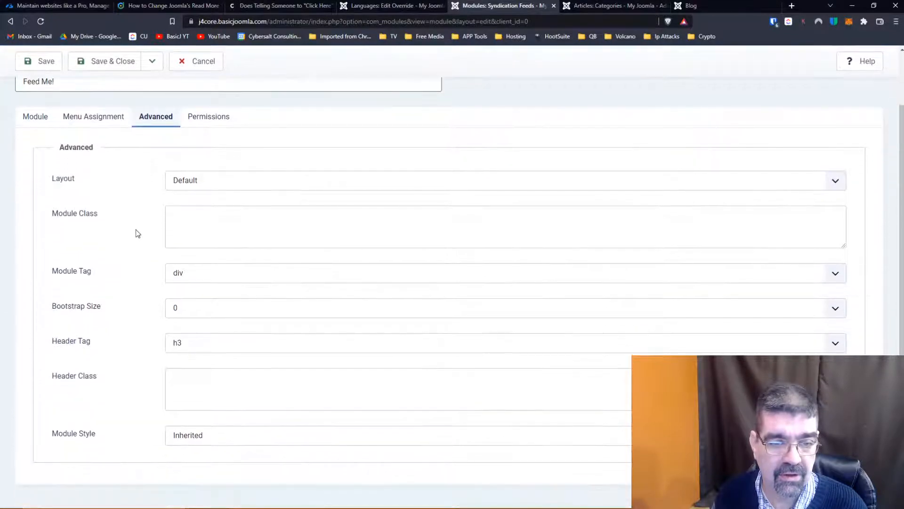
- Check the Feed Me! module's permission settings, return to its main module settings, and save the module
{"action": "scroll", "coordinate": [137, 231], "scroll_direction": "up", "scroll_amount": 2}
{"action": "left_click", "coordinate": [190, 178]}
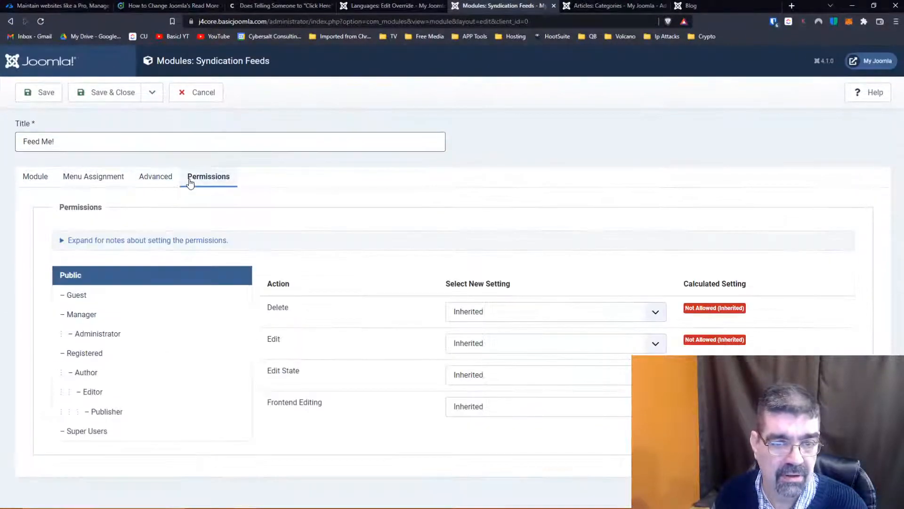
{"action": "left_click", "coordinate": [35, 176]}
{"action": "left_click", "coordinate": [45, 97]}
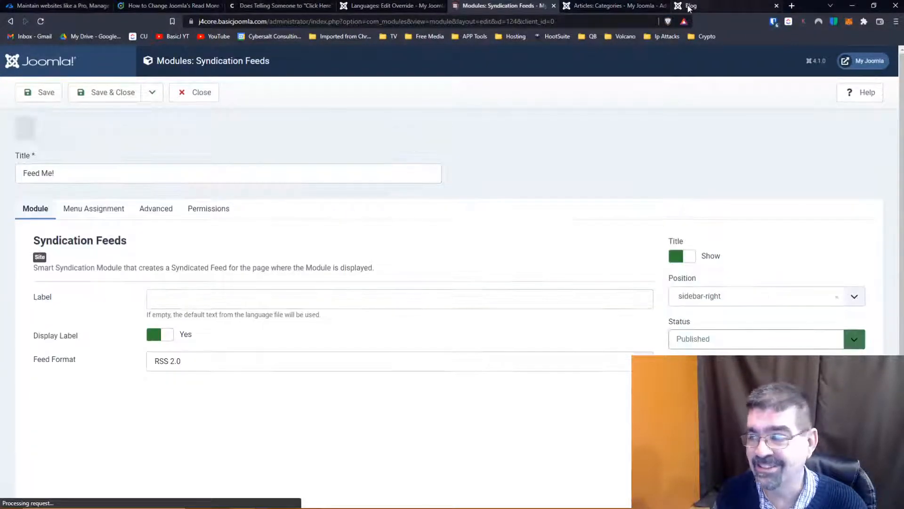
- Reload the Blog page and examine the Feed Me! module's Feed Entries preview for Read More links, closing the preview when done
{"action": "left_click", "coordinate": [689, 5]}
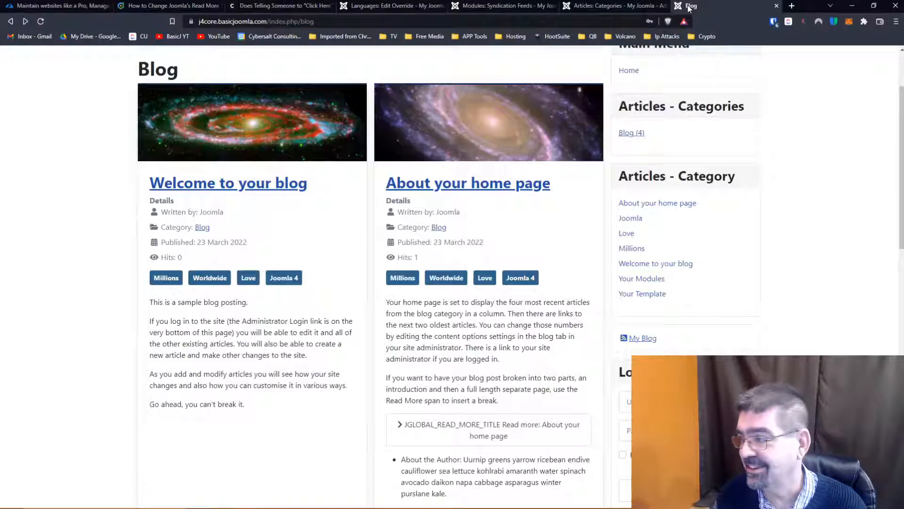
{"action": "left_click", "coordinate": [41, 21]}
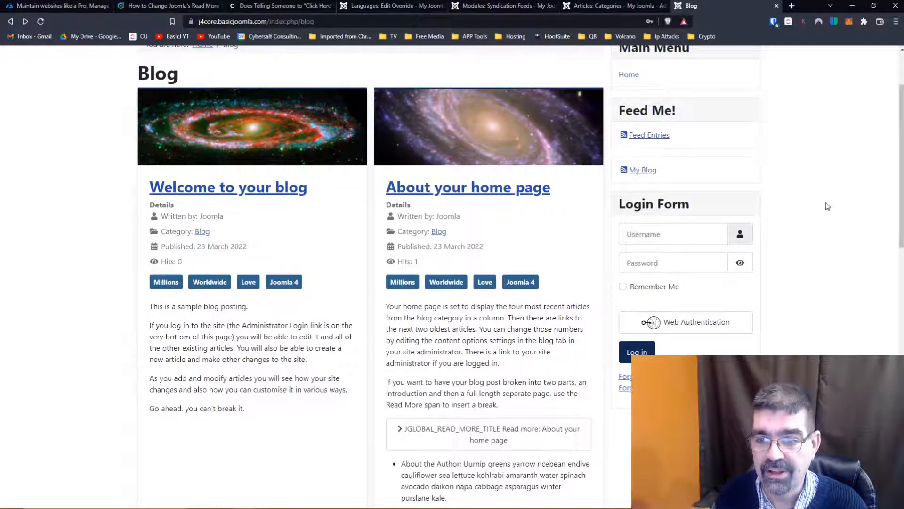
{"action": "scroll", "coordinate": [818, 206], "scroll_direction": "up", "scroll_amount": 3}
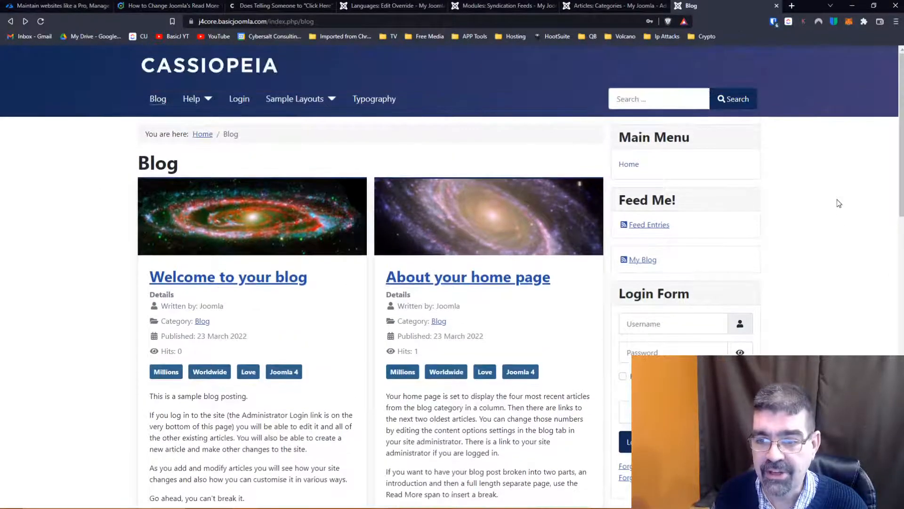
{"action": "left_click", "coordinate": [644, 226]}
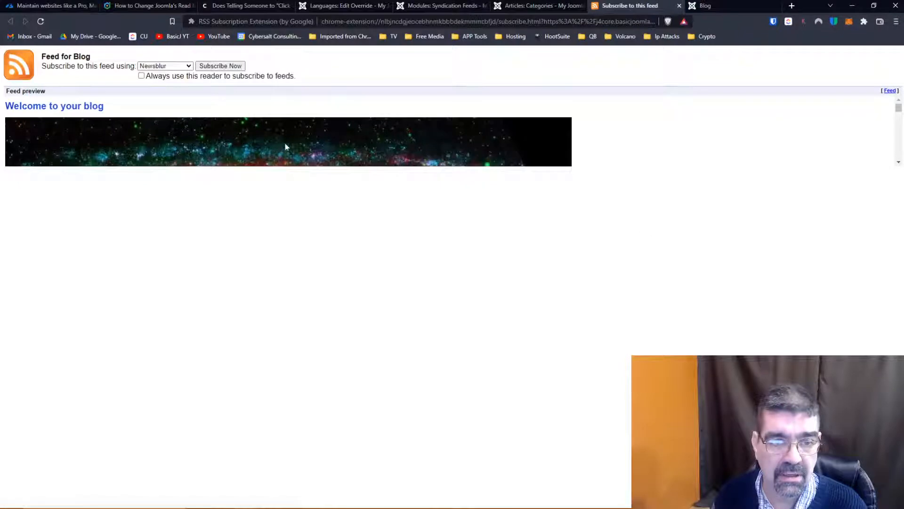
{"action": "scroll", "coordinate": [282, 151], "scroll_direction": "down", "scroll_amount": 5}
{"action": "scroll", "coordinate": [282, 152], "scroll_direction": "down", "scroll_amount": 3}
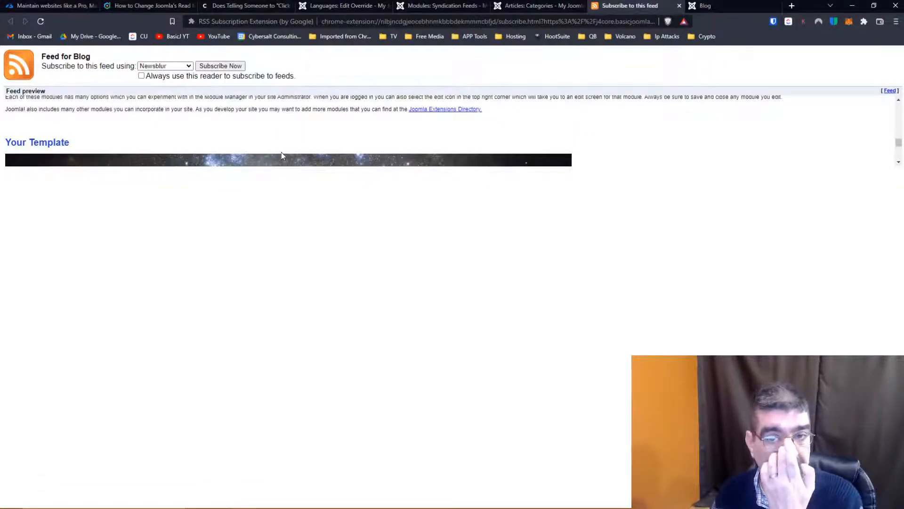
{"action": "scroll", "coordinate": [281, 151], "scroll_direction": "down", "scroll_amount": 6}
{"action": "scroll", "coordinate": [282, 156], "scroll_direction": "up", "scroll_amount": 10}
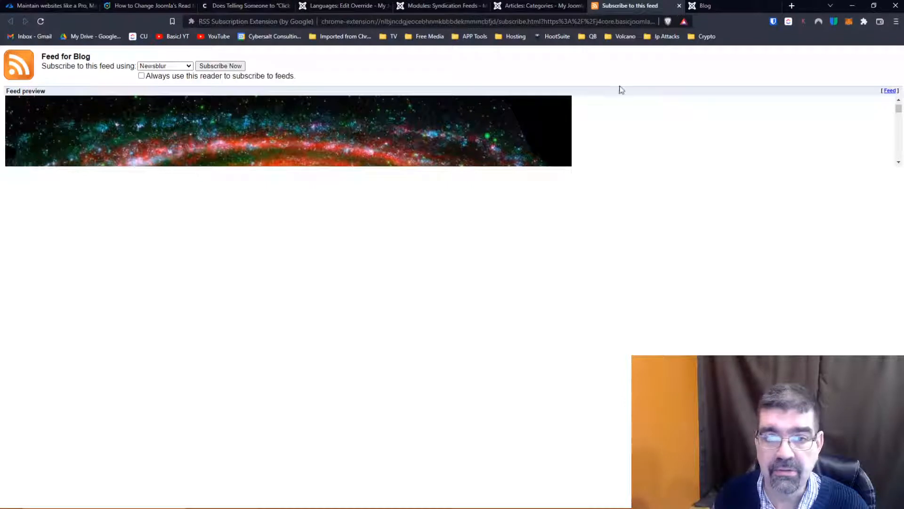
{"action": "left_click", "coordinate": [679, 6]}
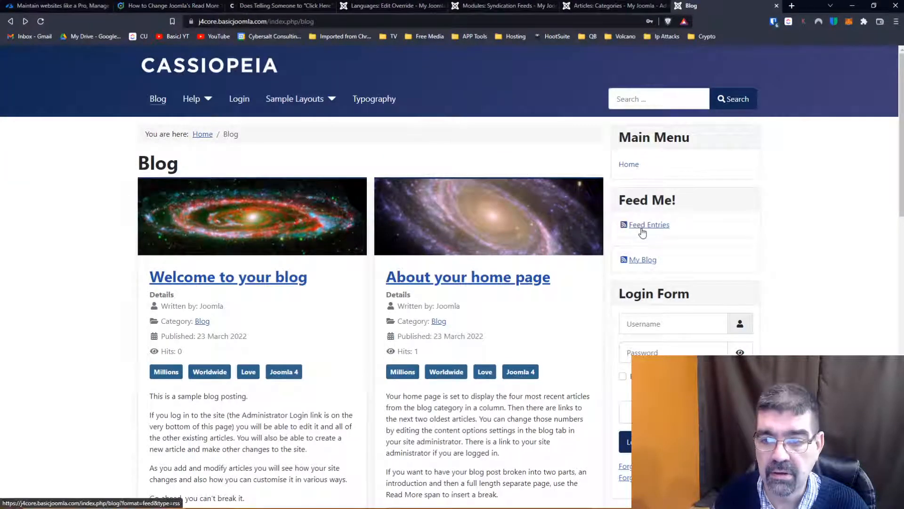
- Review the Feed Me! module's feed format, menu assignment, advanced and permission settings, and save and close the module
{"action": "left_click", "coordinate": [459, 8]}
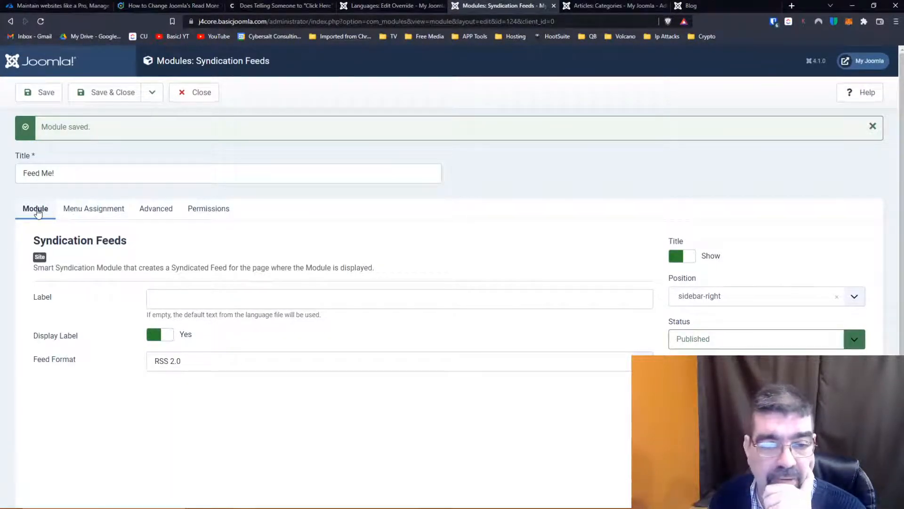
{"action": "left_click", "coordinate": [233, 361]}
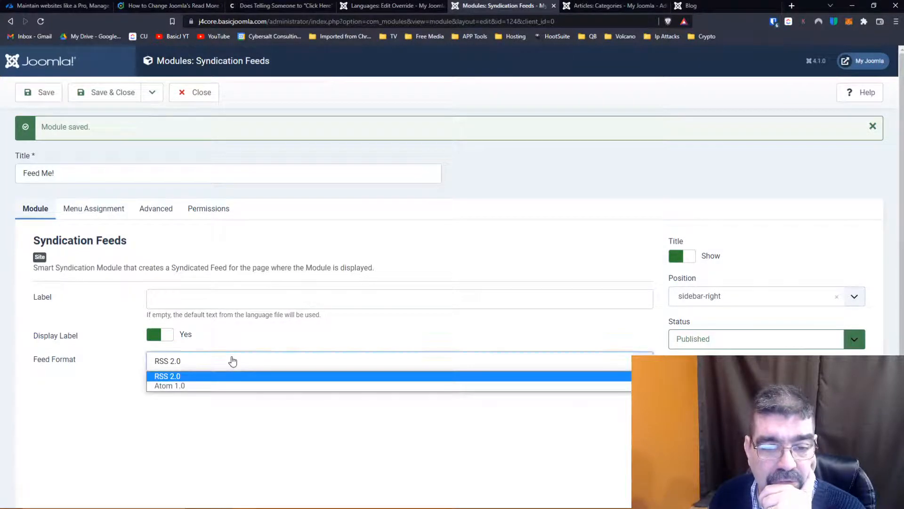
{"action": "left_click", "coordinate": [233, 361]}
{"action": "left_click", "coordinate": [96, 208]}
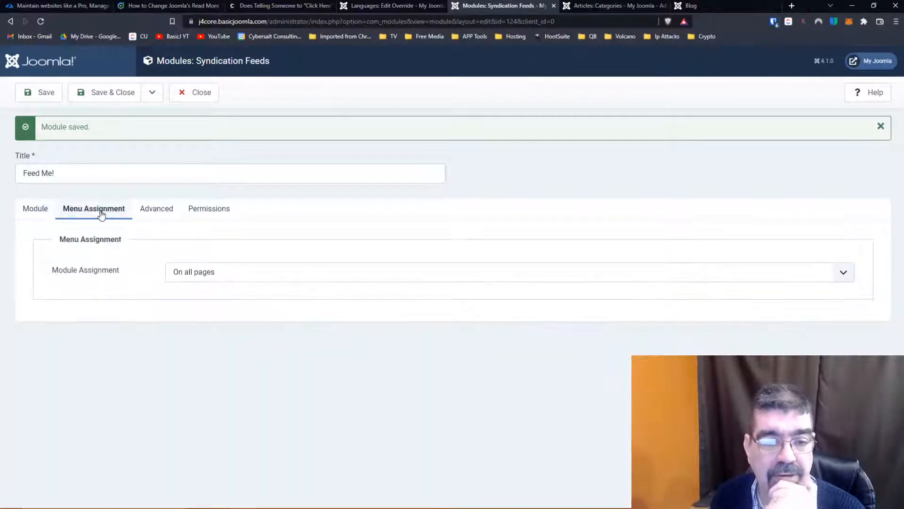
{"action": "left_click", "coordinate": [155, 208]}
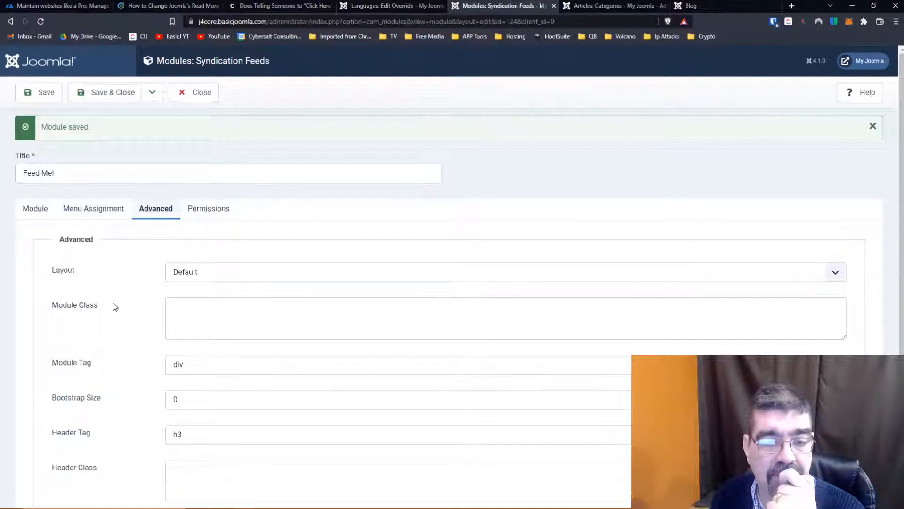
{"action": "scroll", "coordinate": [115, 306], "scroll_direction": "down", "scroll_amount": 2}
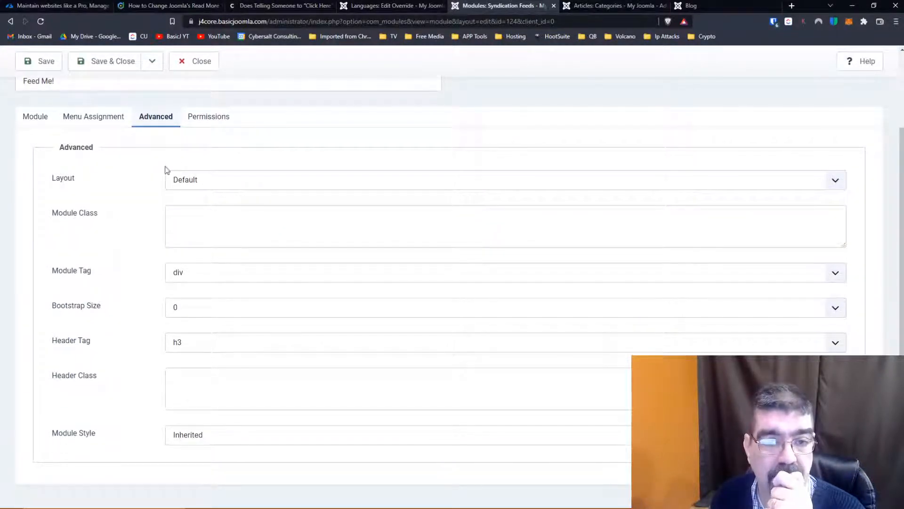
{"action": "left_click", "coordinate": [203, 121]}
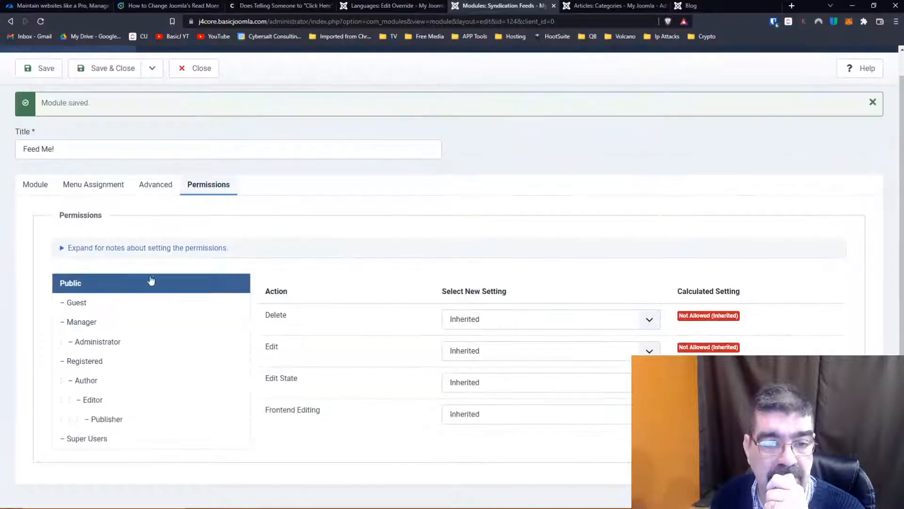
{"action": "left_click", "coordinate": [33, 187]}
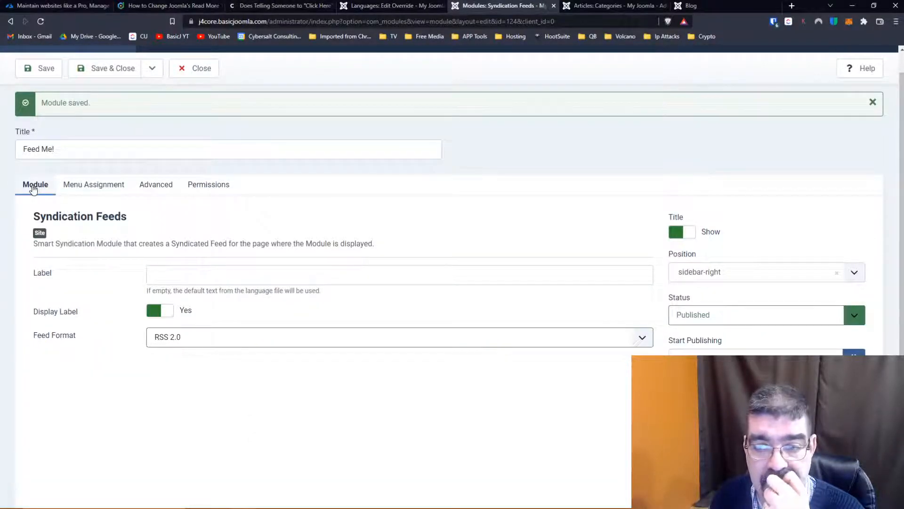
{"action": "scroll", "coordinate": [420, 228], "scroll_direction": "down", "scroll_amount": 2}
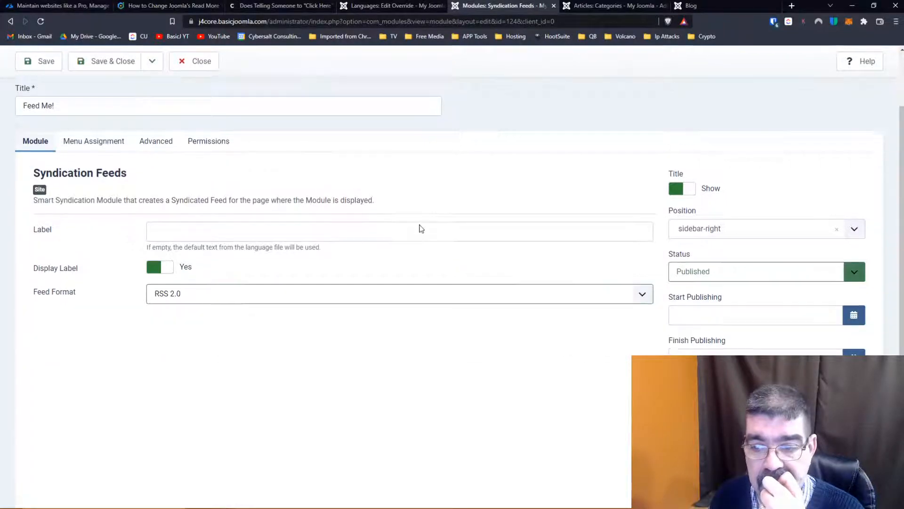
{"action": "scroll", "coordinate": [419, 228], "scroll_direction": "up", "scroll_amount": 3}
{"action": "left_click", "coordinate": [82, 98]}
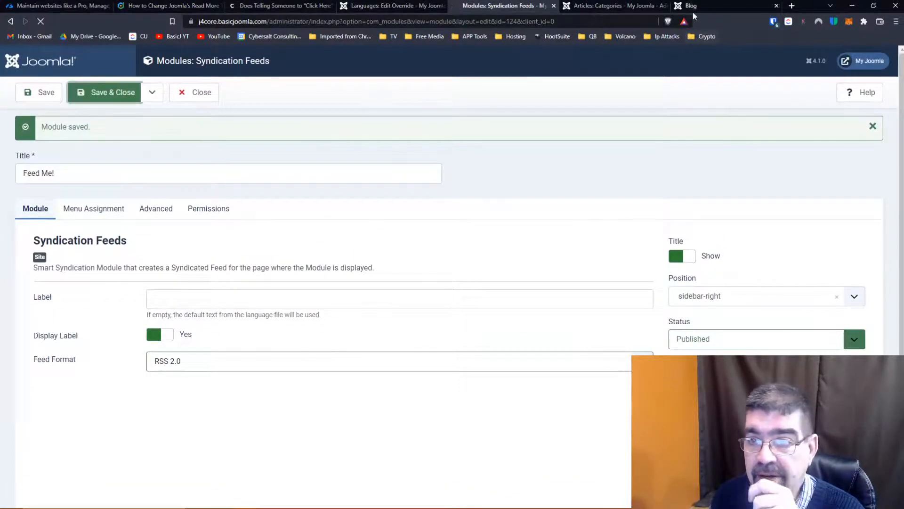
{"action": "left_click", "coordinate": [694, 10]}
{"action": "scroll", "coordinate": [343, 196], "scroll_direction": "down", "scroll_amount": 8}
{"action": "scroll", "coordinate": [343, 196], "scroll_direction": "up", "scroll_amount": 9}
{"action": "left_click", "coordinate": [597, 5]}
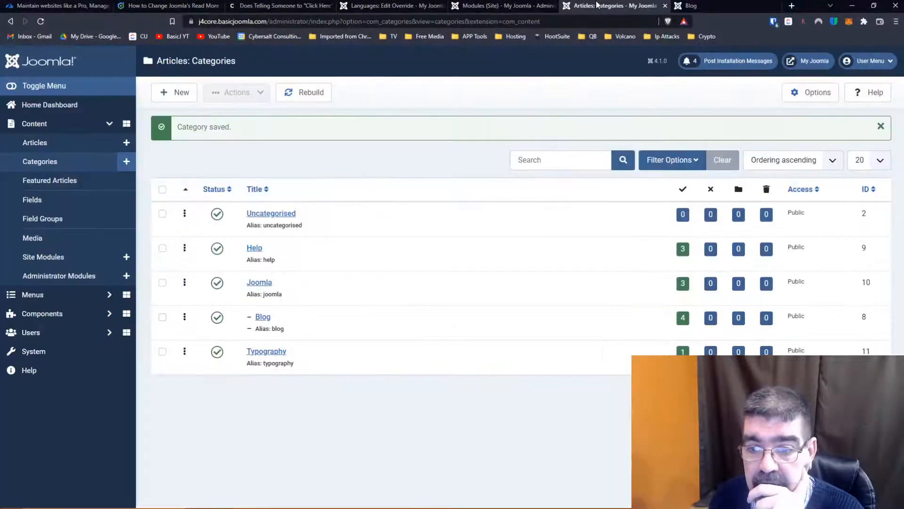
- Search the language string values for "read more" in the override editor and look through the matching constants
{"action": "left_click", "coordinate": [390, 5]}
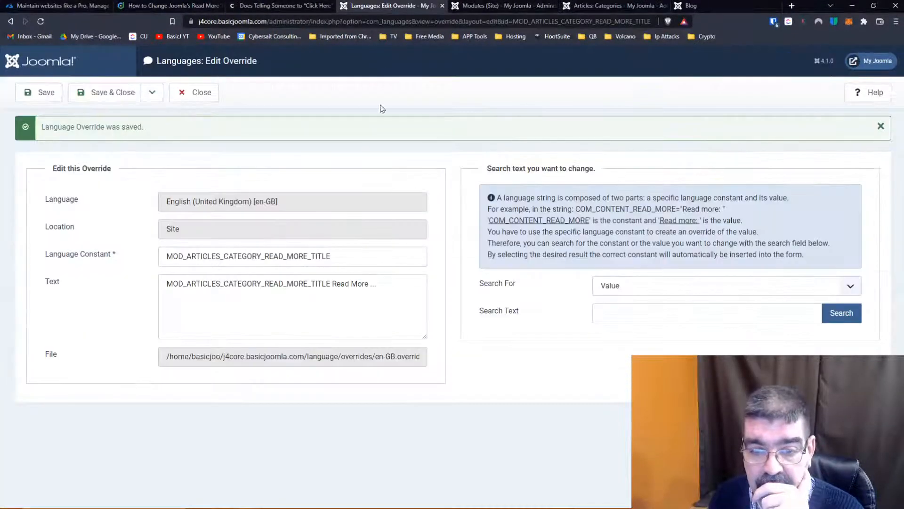
{"action": "left_click", "coordinate": [607, 312]}
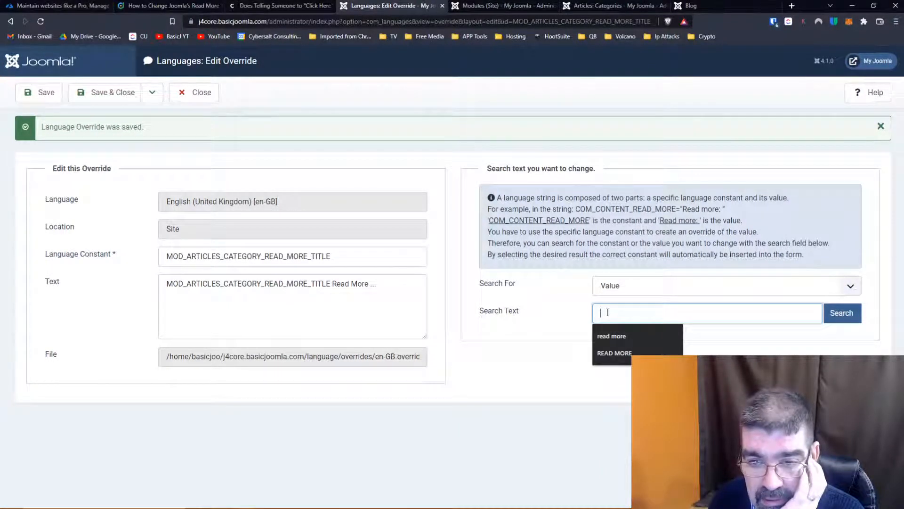
{"action": "left_click", "coordinate": [611, 336]}
{"action": "left_click", "coordinate": [838, 323]}
{"action": "scroll", "coordinate": [519, 296], "scroll_direction": "down", "scroll_amount": 5}
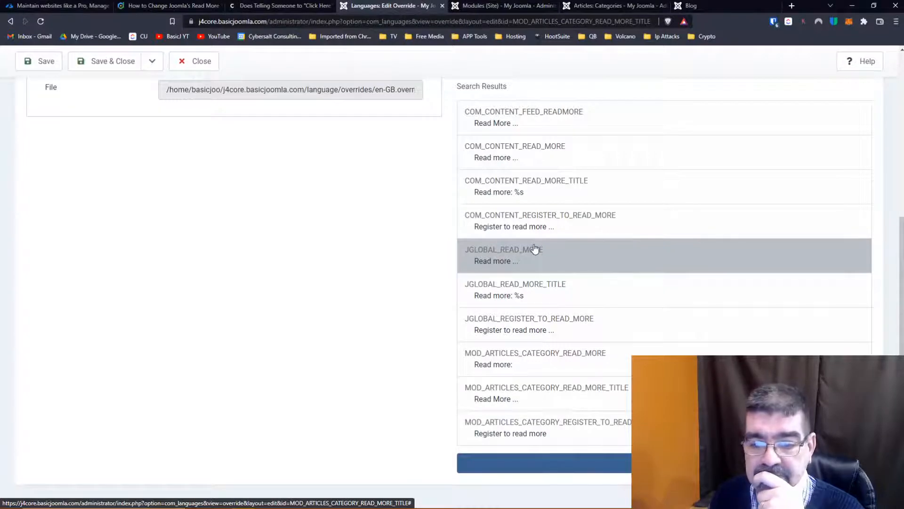
{"action": "scroll", "coordinate": [644, 301], "scroll_direction": "down", "scroll_amount": 1}
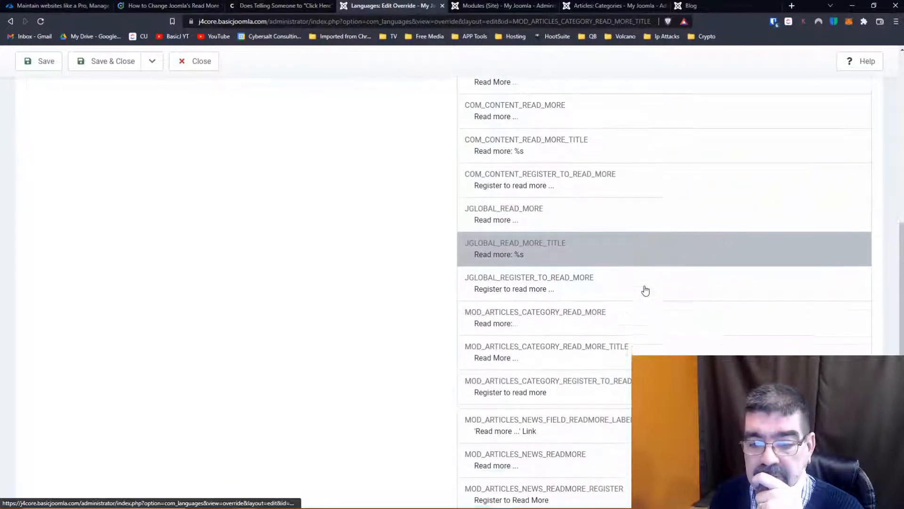
{"action": "scroll", "coordinate": [645, 290], "scroll_direction": "down", "scroll_amount": 1}
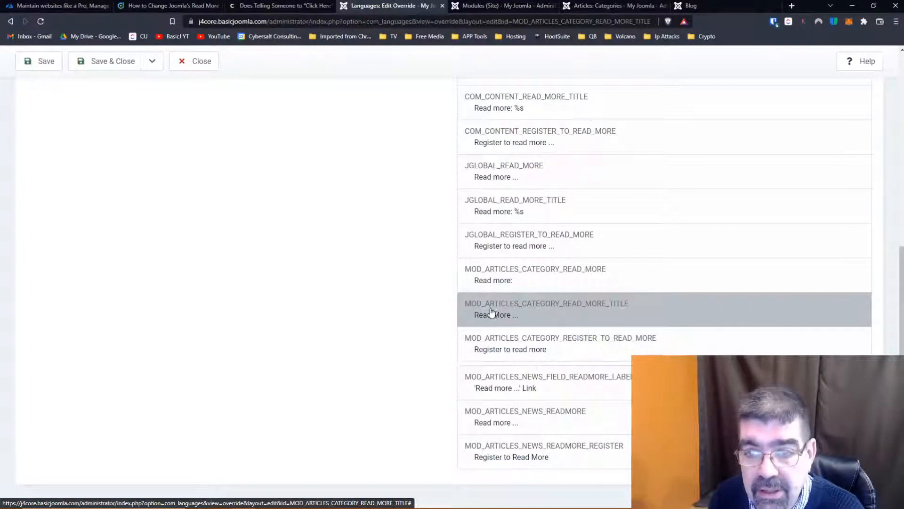
- Compare the site modules list with the COM_CONTENT, JGLOBAL and MOD_ARTICLES Read More constants to identify which ones remain untested
{"action": "left_click", "coordinate": [503, 6]}
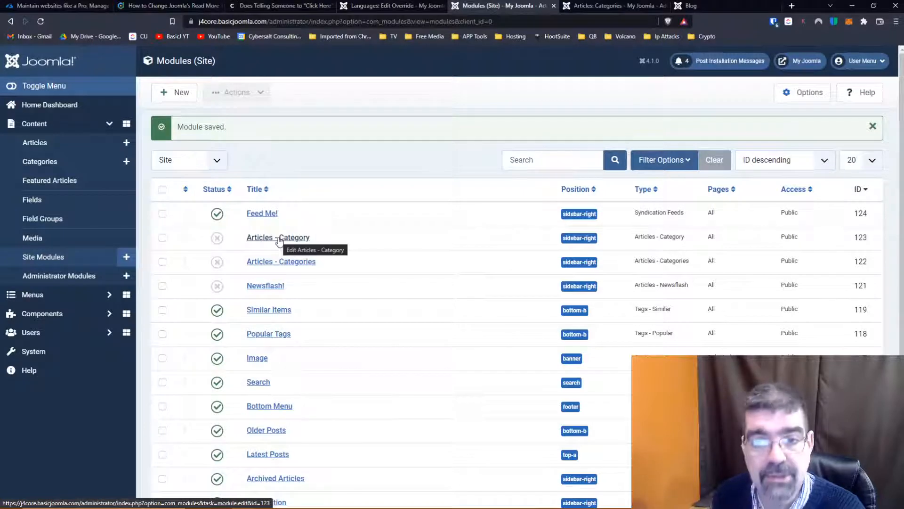
{"action": "left_click", "coordinate": [385, 11]}
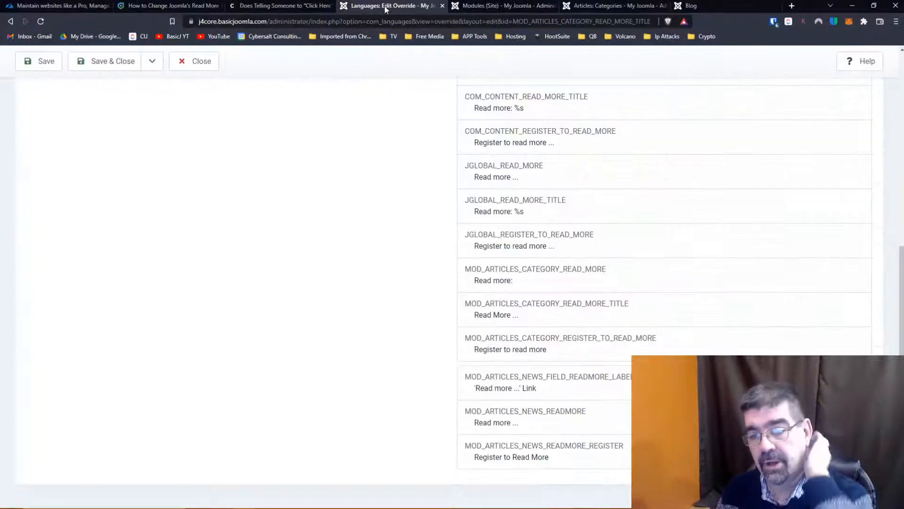
{"action": "scroll", "coordinate": [440, 274], "scroll_direction": "up", "scroll_amount": 5}
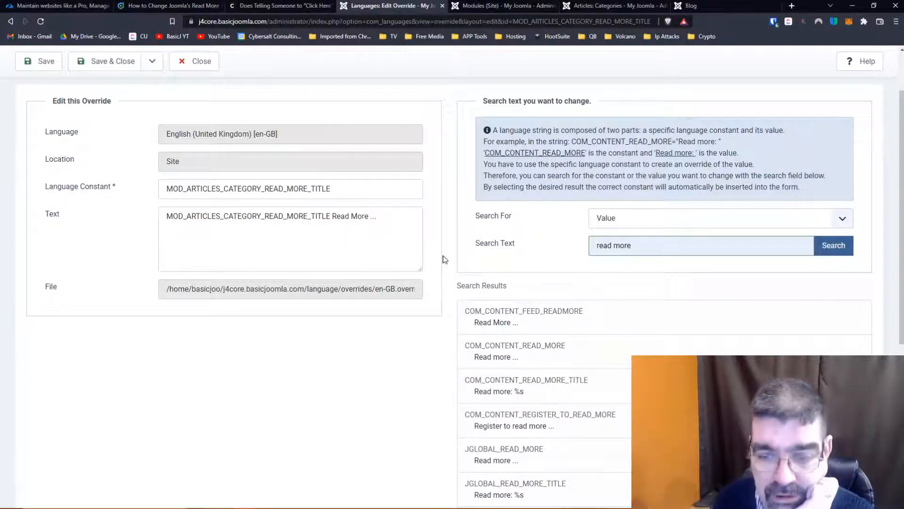
{"action": "scroll", "coordinate": [442, 260], "scroll_direction": "down", "scroll_amount": 3}
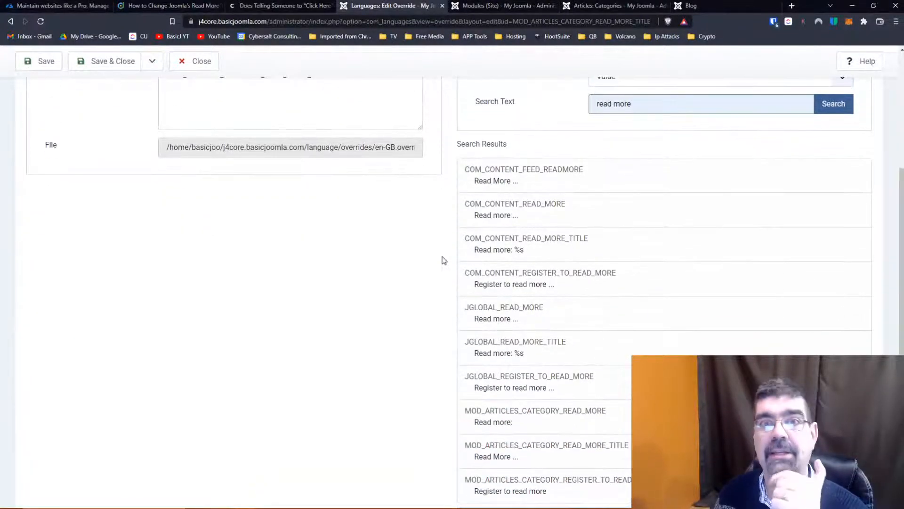
{"action": "scroll", "coordinate": [561, 212], "scroll_direction": "up", "scroll_amount": 2}
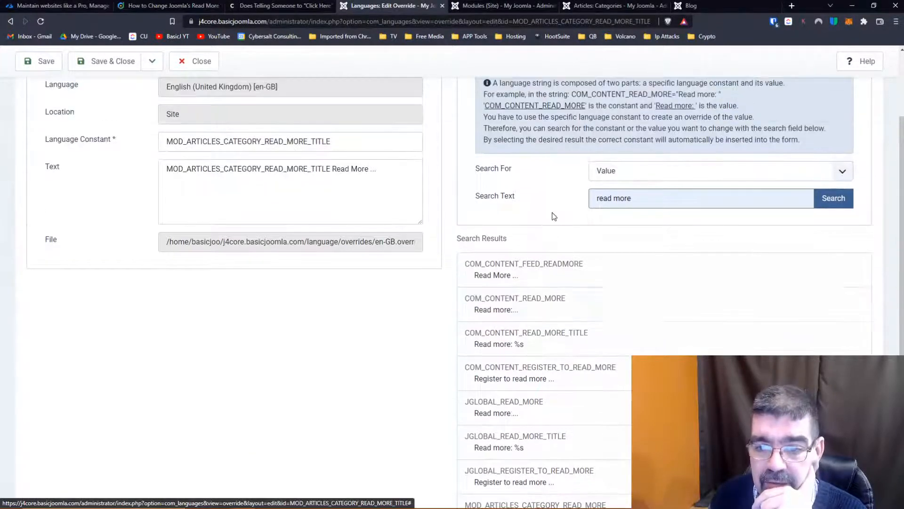
{"action": "scroll", "coordinate": [553, 216], "scroll_direction": "down", "scroll_amount": 3}
{"action": "scroll", "coordinate": [554, 216], "scroll_direction": "down", "scroll_amount": 1}
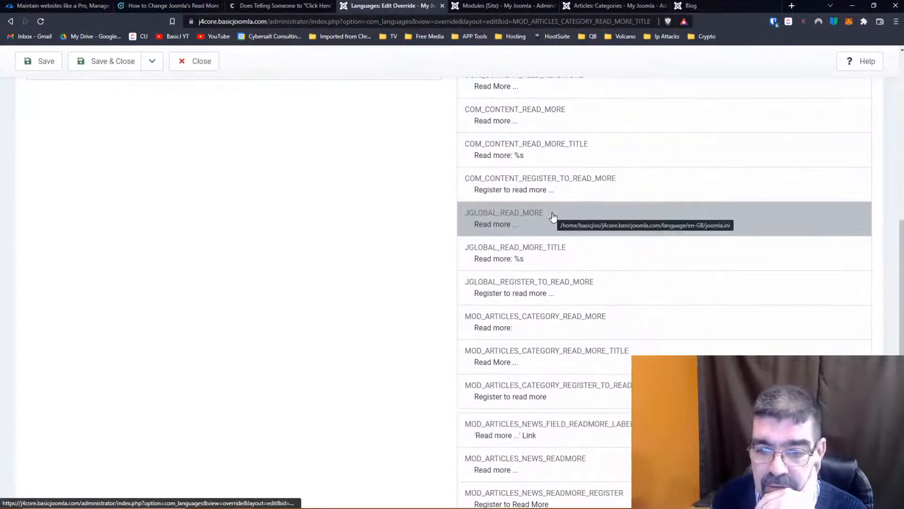
{"action": "scroll", "coordinate": [553, 216], "scroll_direction": "down", "scroll_amount": 1}
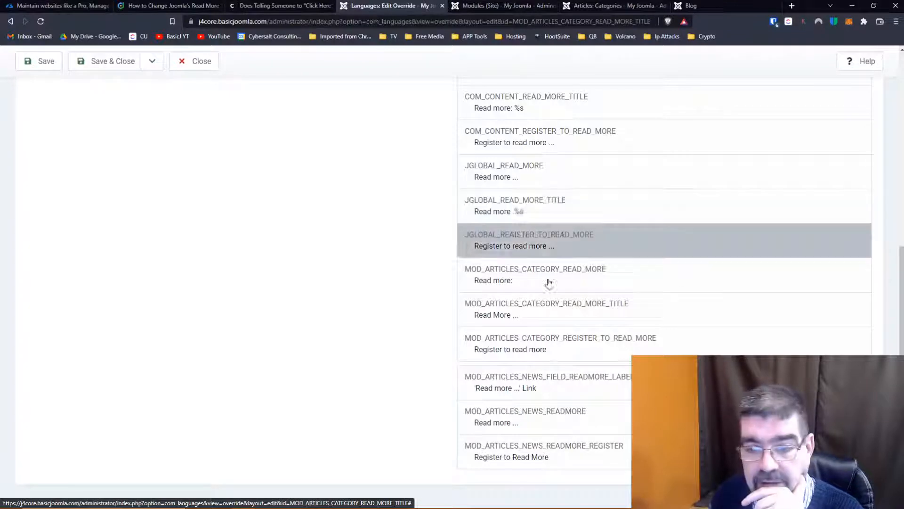
{"action": "scroll", "coordinate": [587, 268], "scroll_direction": "up", "scroll_amount": 1}
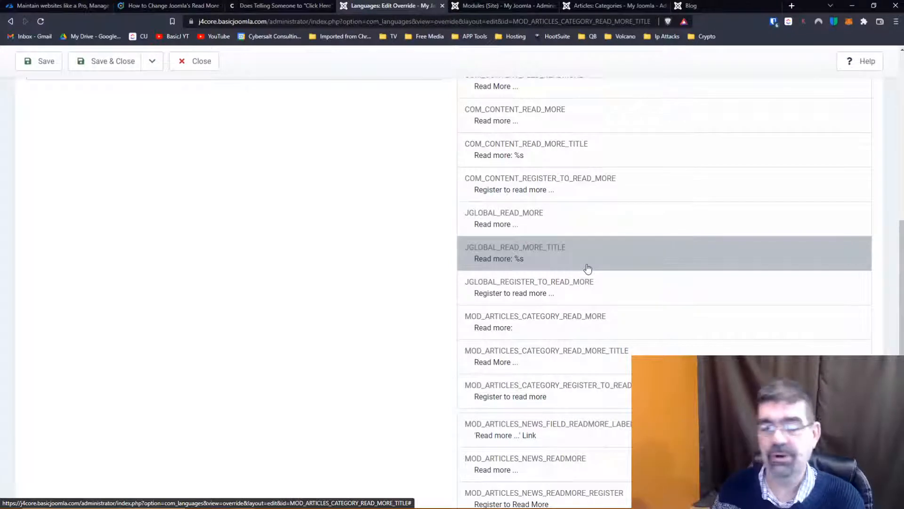
{"action": "scroll", "coordinate": [579, 267], "scroll_direction": "down", "scroll_amount": 1}
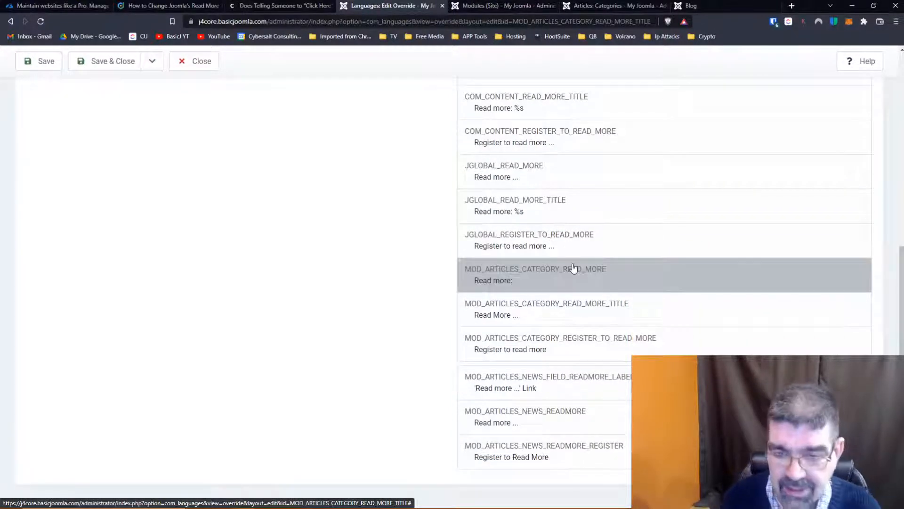
{"action": "scroll", "coordinate": [572, 267], "scroll_direction": "up", "scroll_amount": 7}
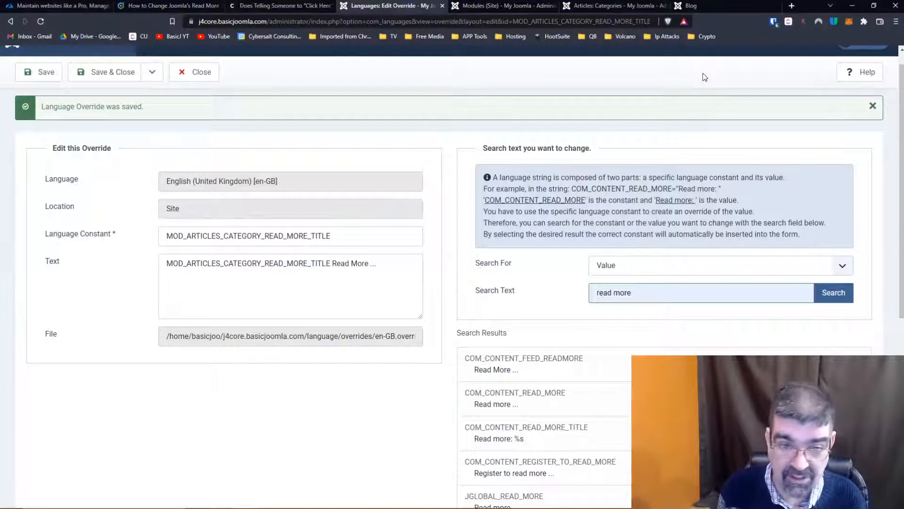
{"action": "scroll", "coordinate": [703, 73], "scroll_direction": "down", "scroll_amount": 3}
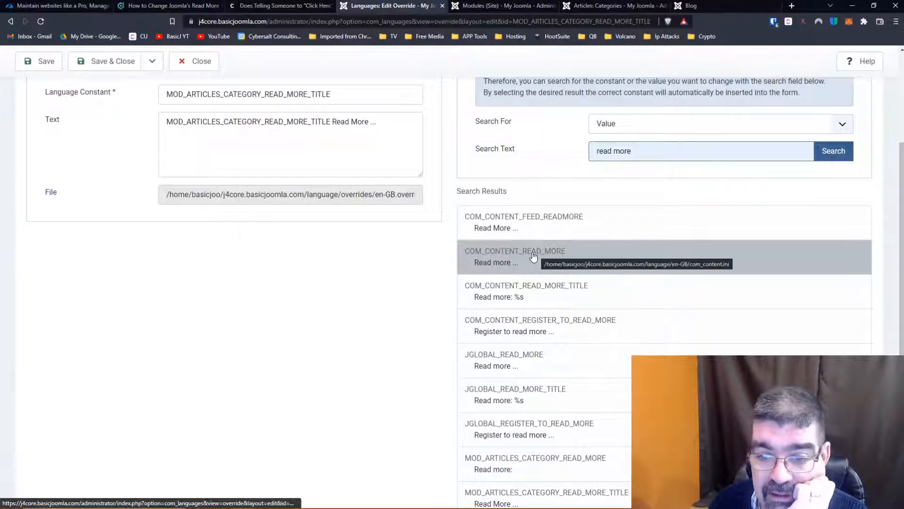
- Save and close the MOD_ARTICLES_CATEGORY_READ_MORE_TITLE override and show the overrides for English (United Kingdom) - Administrator
{"action": "scroll", "coordinate": [528, 244], "scroll_direction": "up", "scroll_amount": 4}
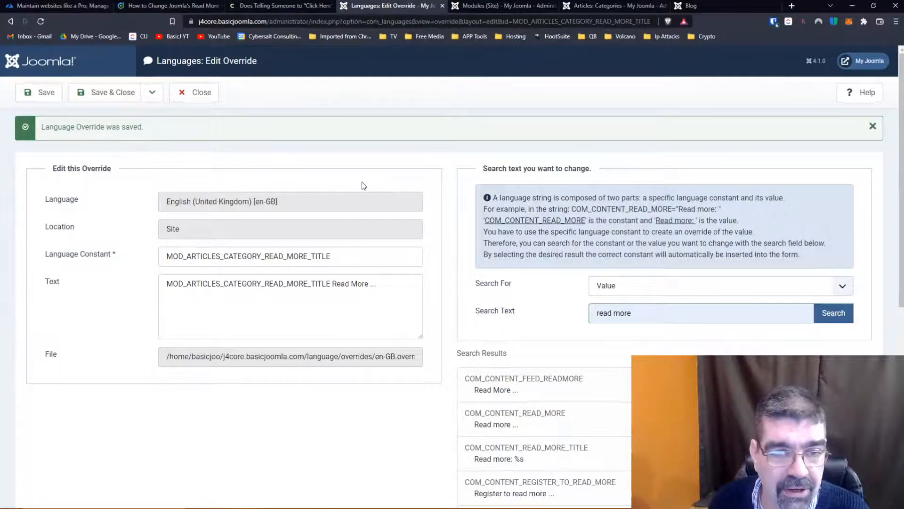
{"action": "left_click", "coordinate": [110, 84]}
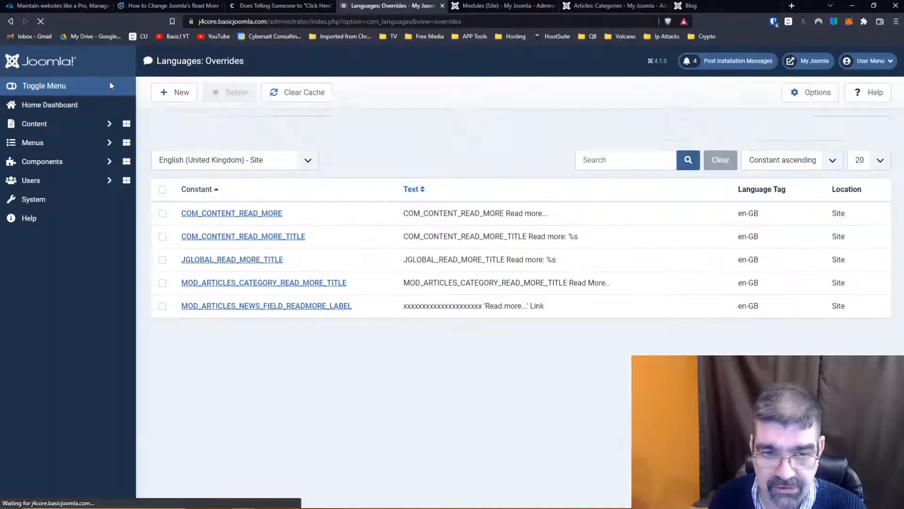
{"action": "left_click", "coordinate": [277, 160]}
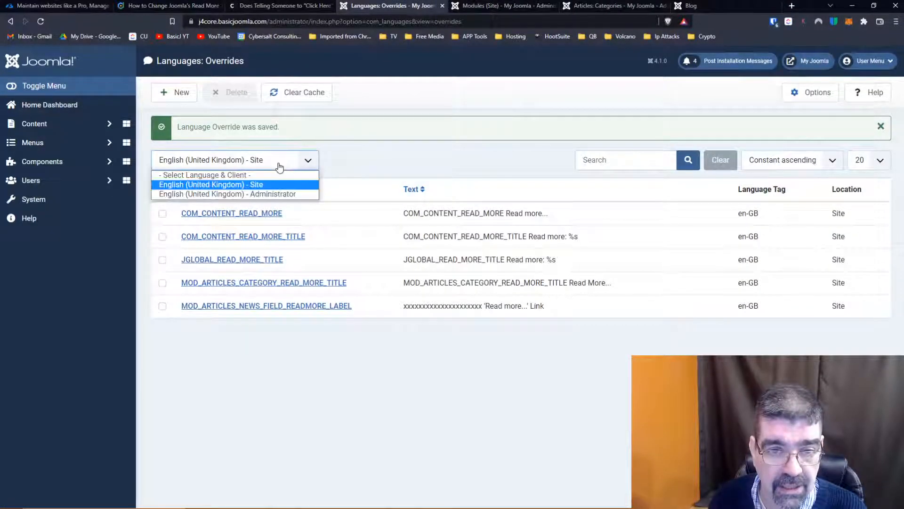
{"action": "left_click", "coordinate": [273, 195]}
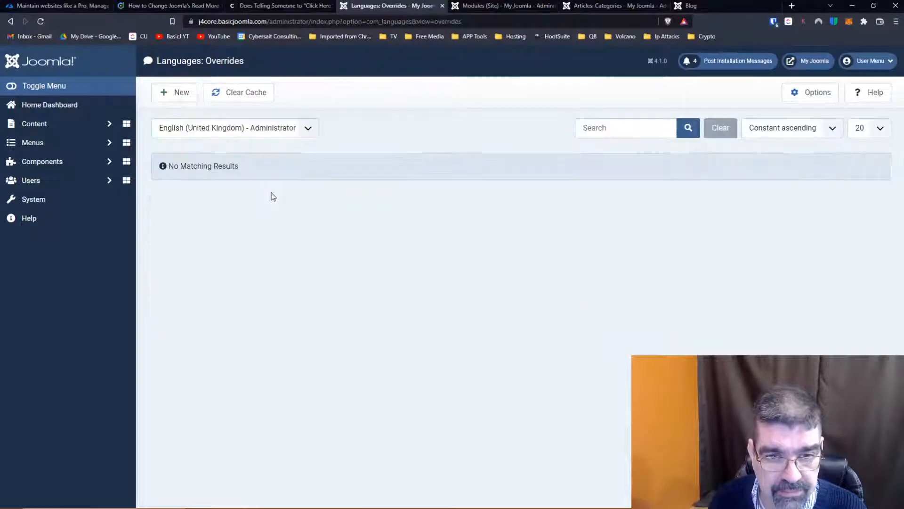
- Start a new Administrator override, search the string values for "read more" and load the remaining matches
{"action": "left_click", "coordinate": [173, 93]}
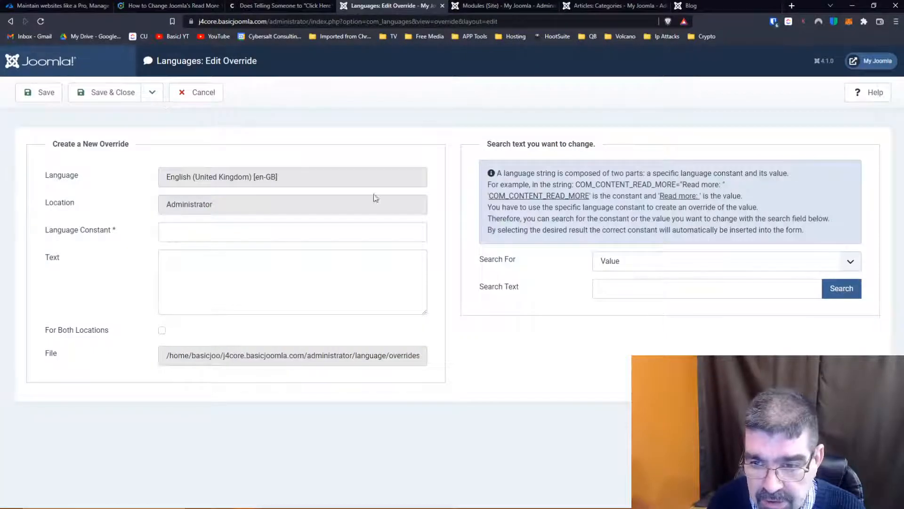
{"action": "left_click", "coordinate": [630, 292]}
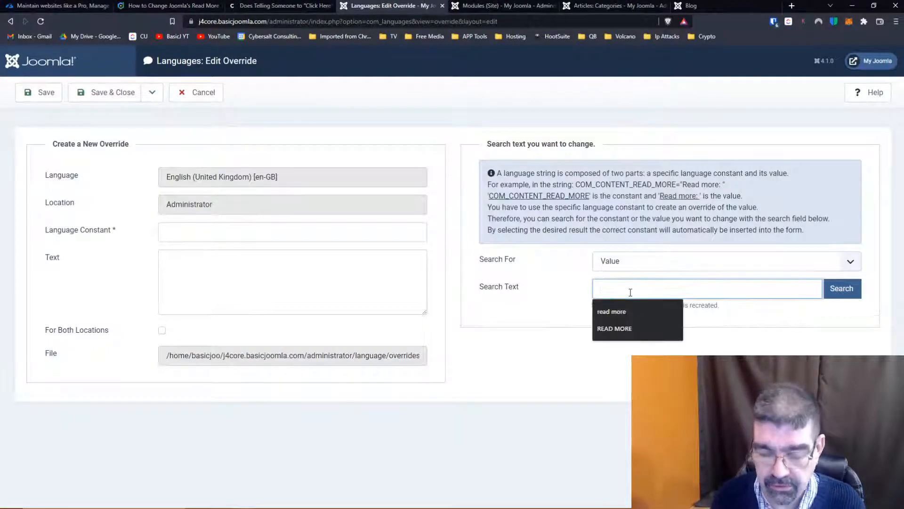
{"action": "left_click", "coordinate": [637, 309]}
{"action": "key", "text": "Return"}
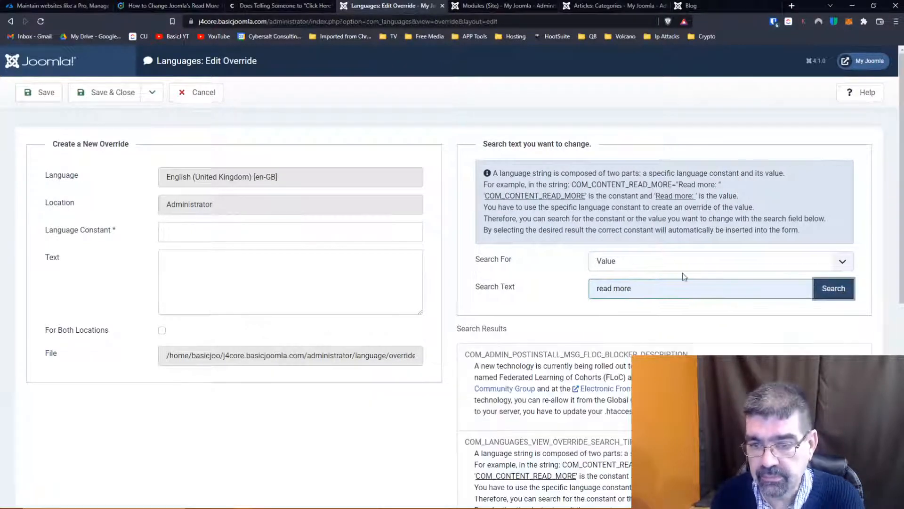
{"action": "scroll", "coordinate": [602, 264], "scroll_direction": "down", "scroll_amount": 2}
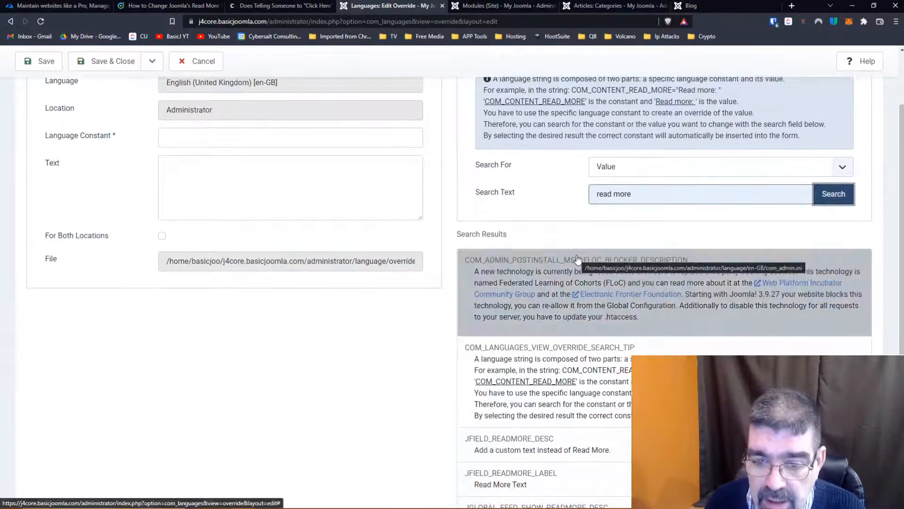
{"action": "scroll", "coordinate": [577, 258], "scroll_direction": "down", "scroll_amount": 6}
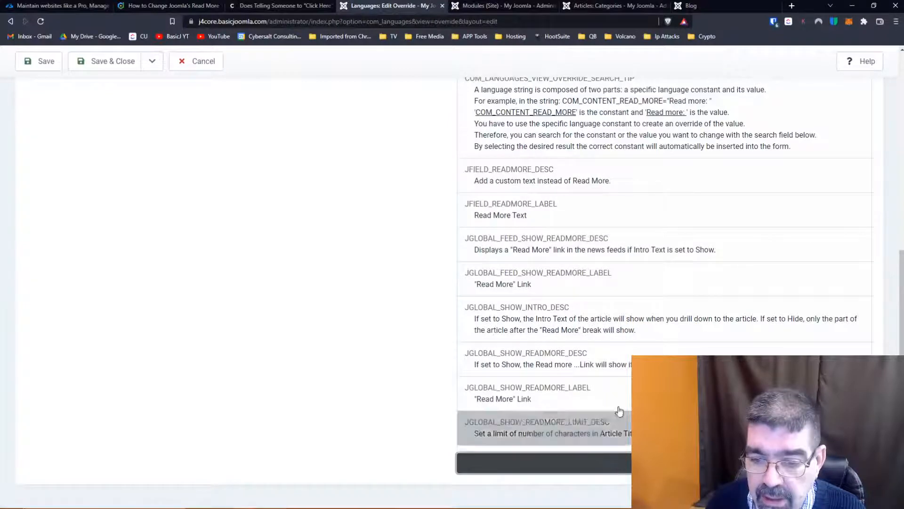
{"action": "left_click", "coordinate": [617, 461]}
{"action": "scroll", "coordinate": [596, 294], "scroll_direction": "down", "scroll_amount": 7}
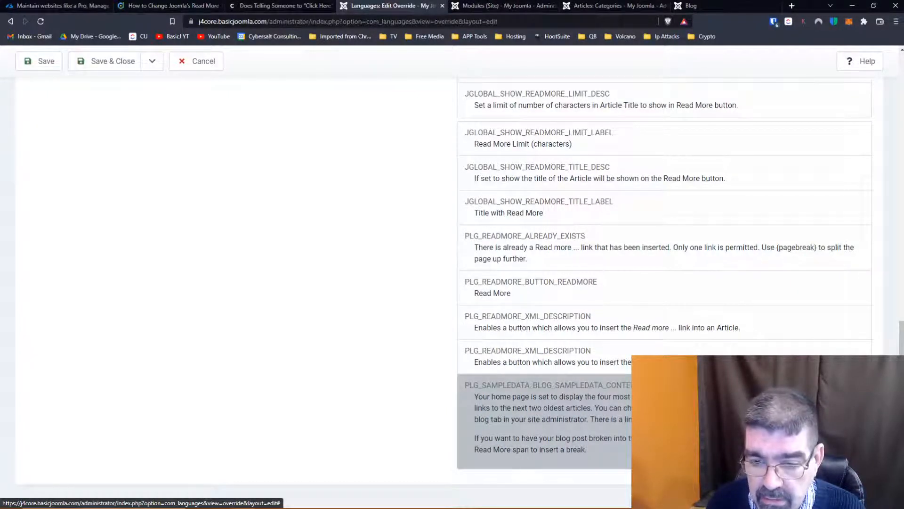
- Compare the COM_LANGUAGES_VIEW_OVERRIDE_SEARCH_TIP string in the search results with the explanatory text above the override editor's search fields
{"action": "scroll", "coordinate": [569, 274], "scroll_direction": "up", "scroll_amount": 15}
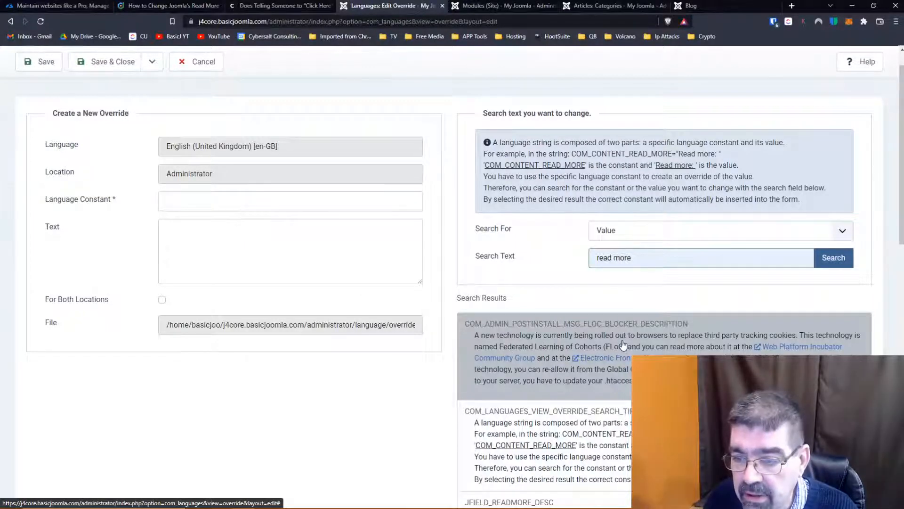
{"action": "scroll", "coordinate": [524, 340], "scroll_direction": "down", "scroll_amount": 2}
{"action": "scroll", "coordinate": [633, 315], "scroll_direction": "down", "scroll_amount": 1}
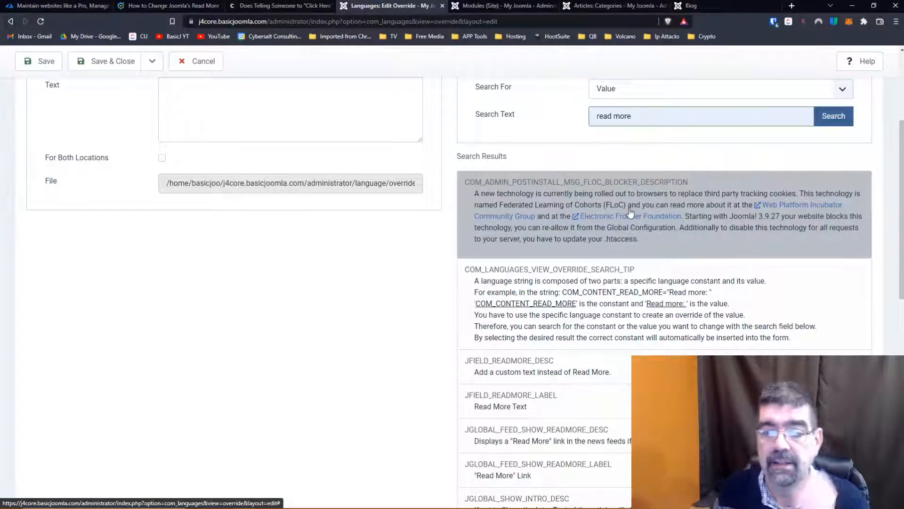
{"action": "scroll", "coordinate": [630, 213], "scroll_direction": "down", "scroll_amount": 1}
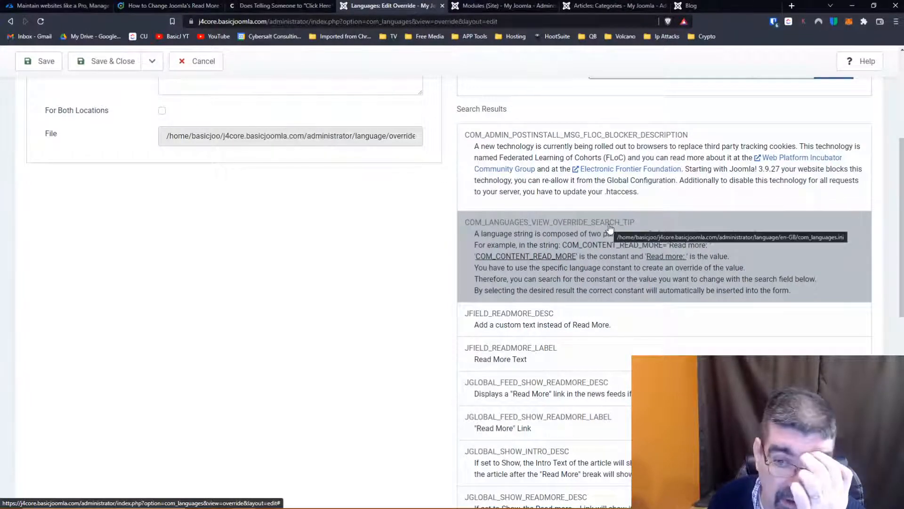
{"action": "scroll", "coordinate": [615, 231], "scroll_direction": "up", "scroll_amount": 2}
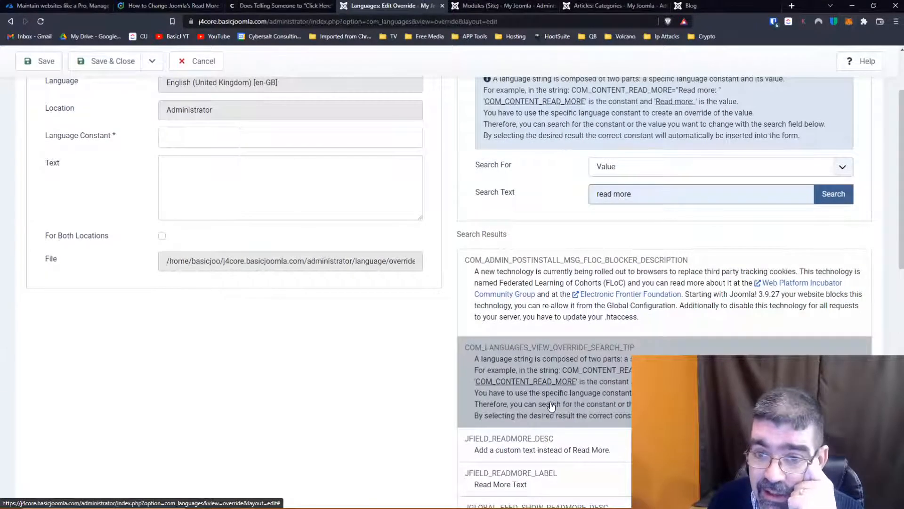
{"action": "scroll", "coordinate": [550, 405], "scroll_direction": "up", "scroll_amount": 2}
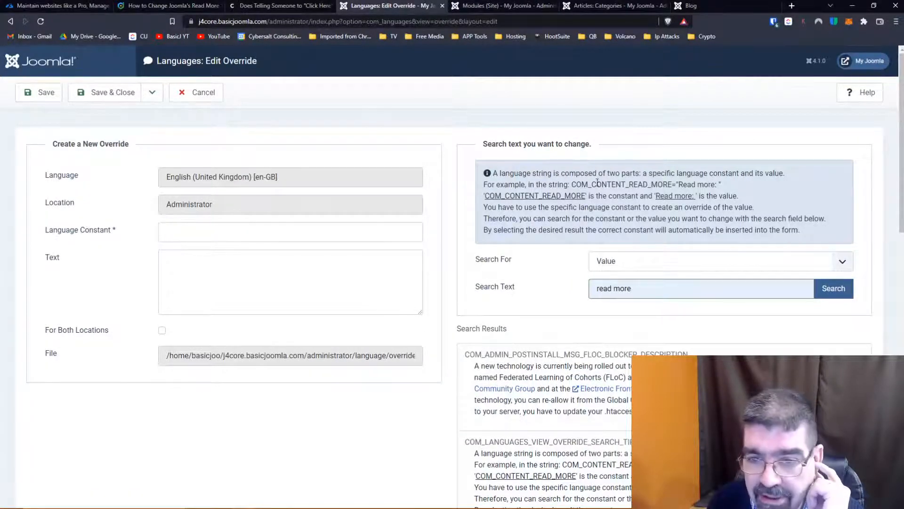
{"action": "scroll", "coordinate": [581, 177], "scroll_direction": "down", "scroll_amount": 3}
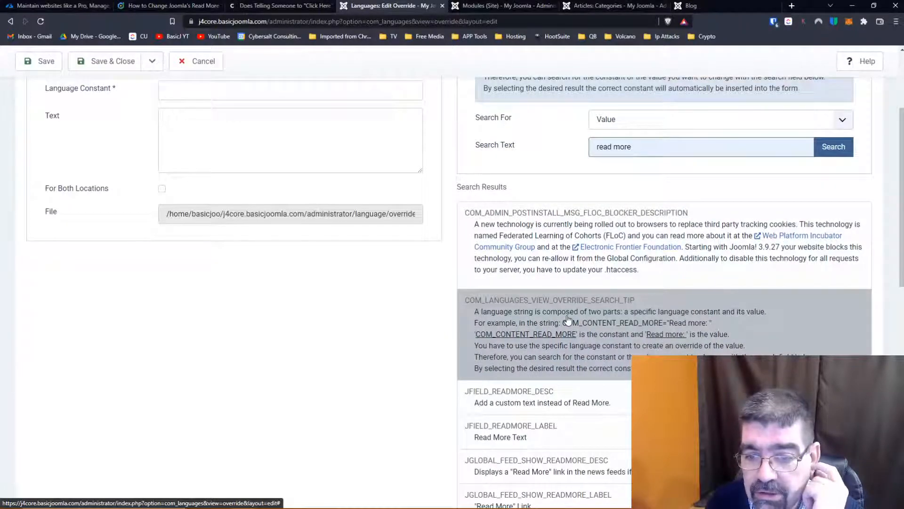
{"action": "scroll", "coordinate": [647, 328], "scroll_direction": "up", "scroll_amount": 1}
{"action": "scroll", "coordinate": [647, 328], "scroll_direction": "up", "scroll_amount": 3}
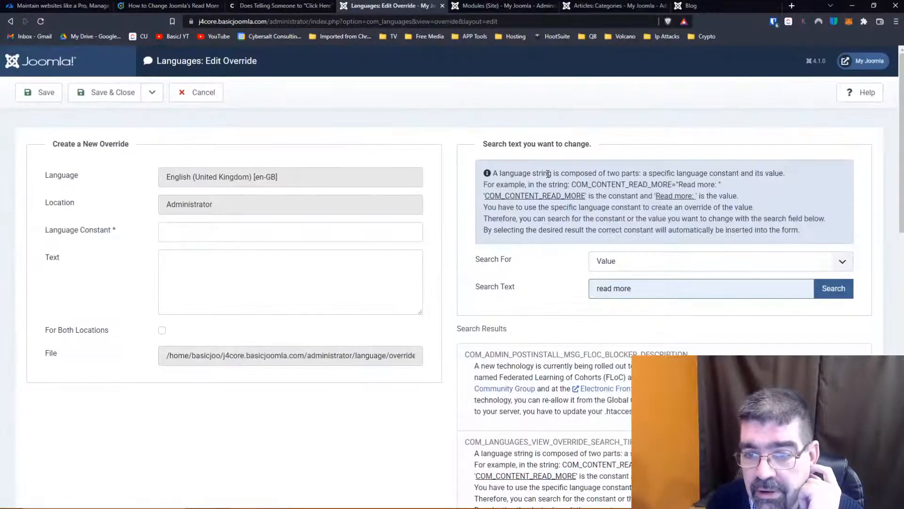
{"action": "scroll", "coordinate": [548, 175], "scroll_direction": "down", "scroll_amount": 4}
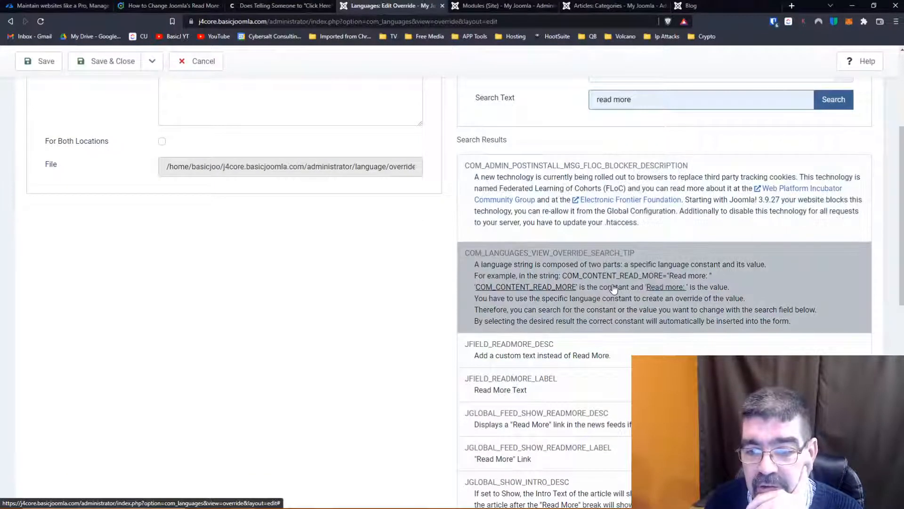
{"action": "scroll", "coordinate": [591, 172], "scroll_direction": "up", "scroll_amount": 4}
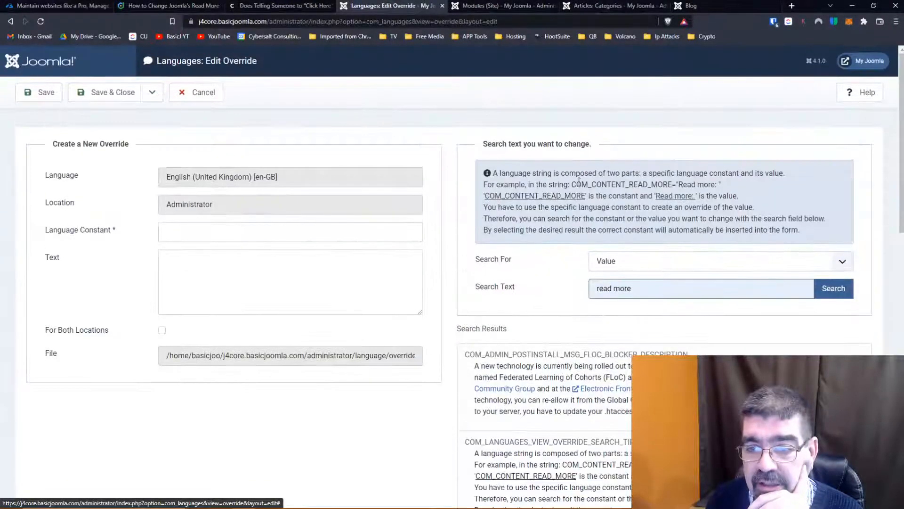
- Pick the JFIELD_READMORE_LABEL constant and set its override text to "Read More Text - Hi everybody!"
{"action": "scroll", "coordinate": [592, 172], "scroll_direction": "down", "scroll_amount": 5}
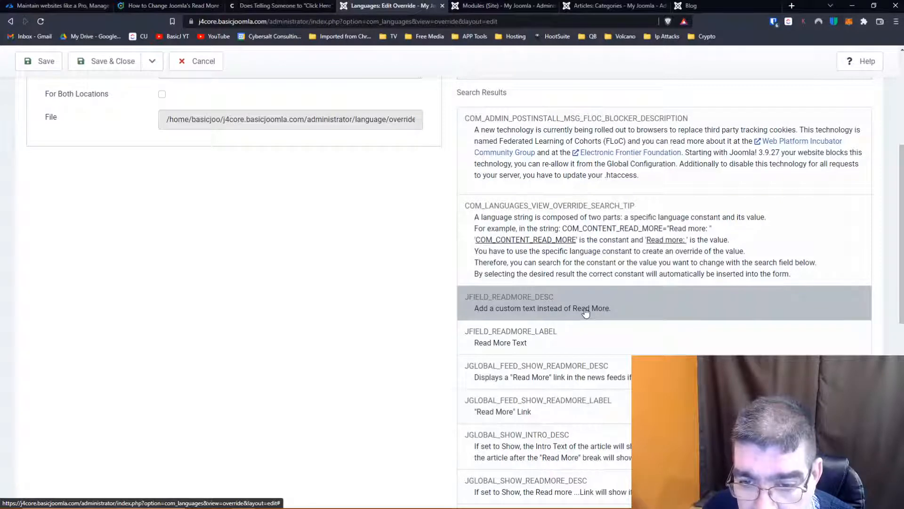
{"action": "left_click", "coordinate": [587, 340]}
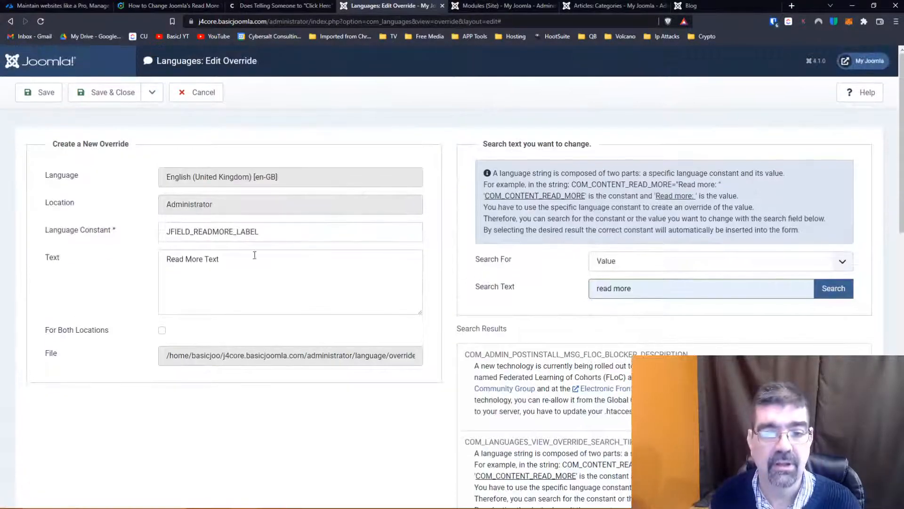
{"action": "left_click", "coordinate": [262, 259]}
{"action": "type", "text": "- Hi everybody!"}
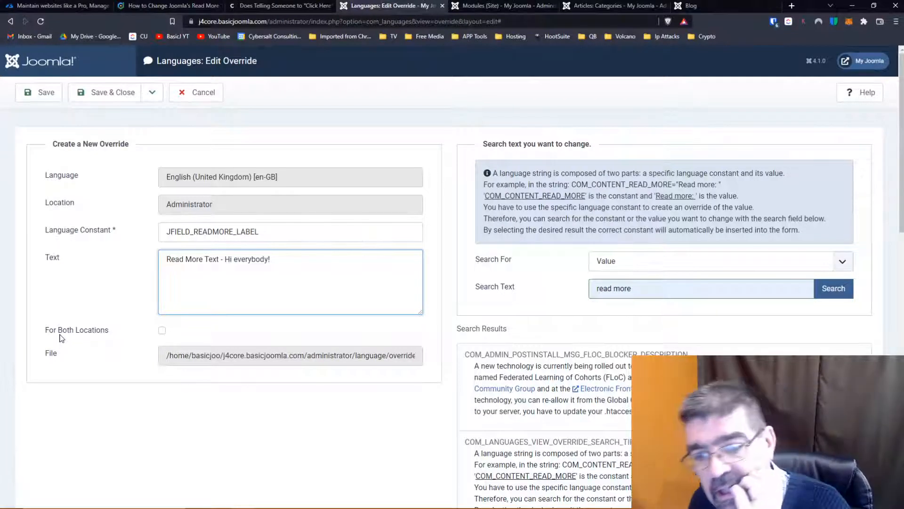
- Keep the JFIELD_READMORE_LABEL override limited to the Administrator location, and save and close it
{"action": "left_click", "coordinate": [163, 331]}
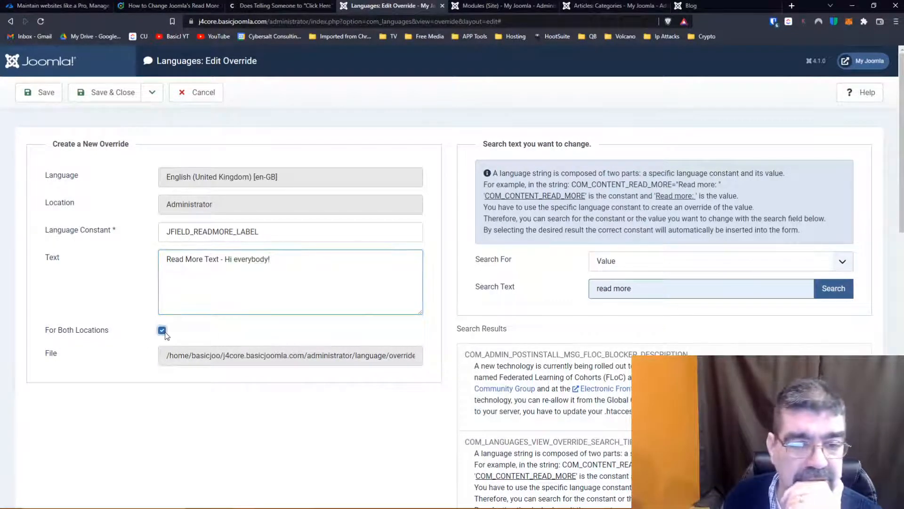
{"action": "left_click", "coordinate": [163, 331]}
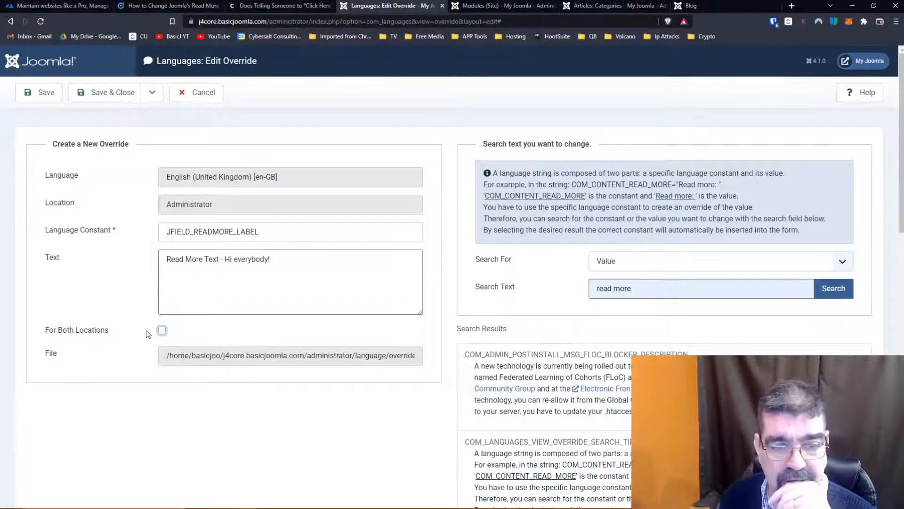
{"action": "scroll", "coordinate": [564, 287], "scroll_direction": "down", "scroll_amount": 3}
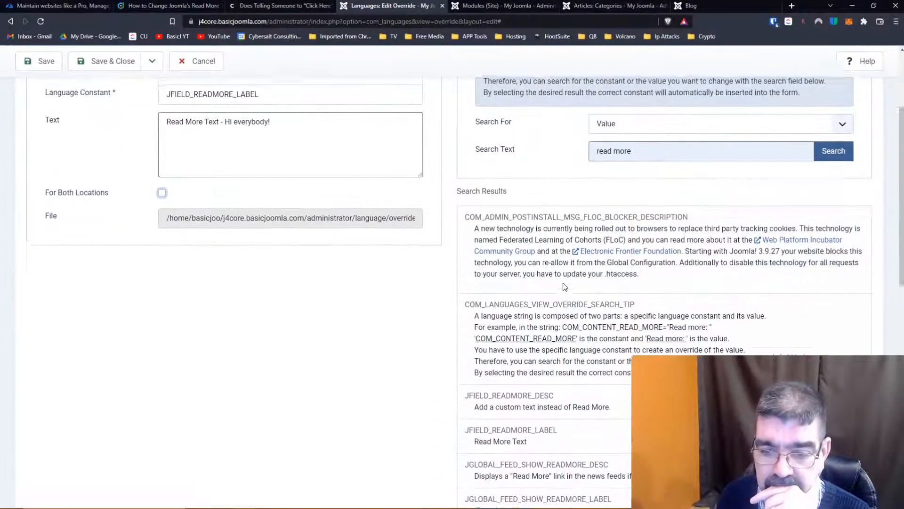
{"action": "scroll", "coordinate": [564, 287], "scroll_direction": "down", "scroll_amount": 1}
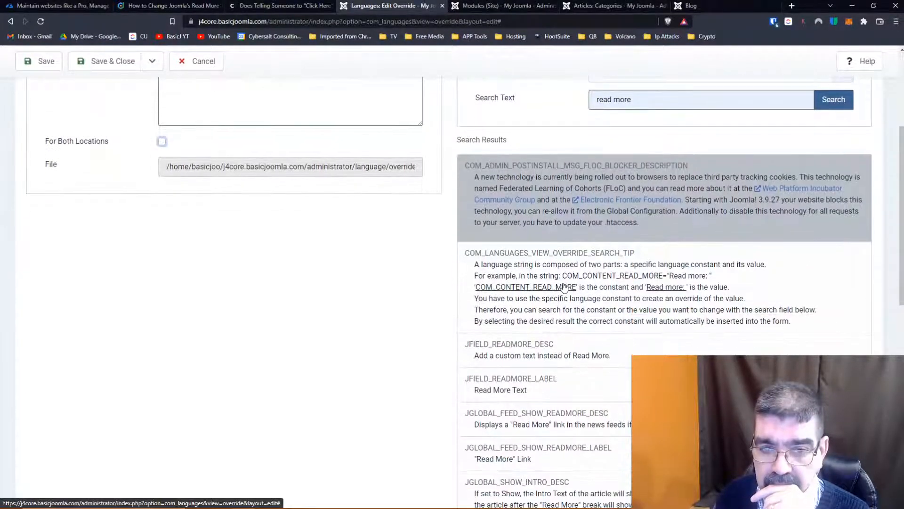
{"action": "scroll", "coordinate": [555, 284], "scroll_direction": "up", "scroll_amount": 1}
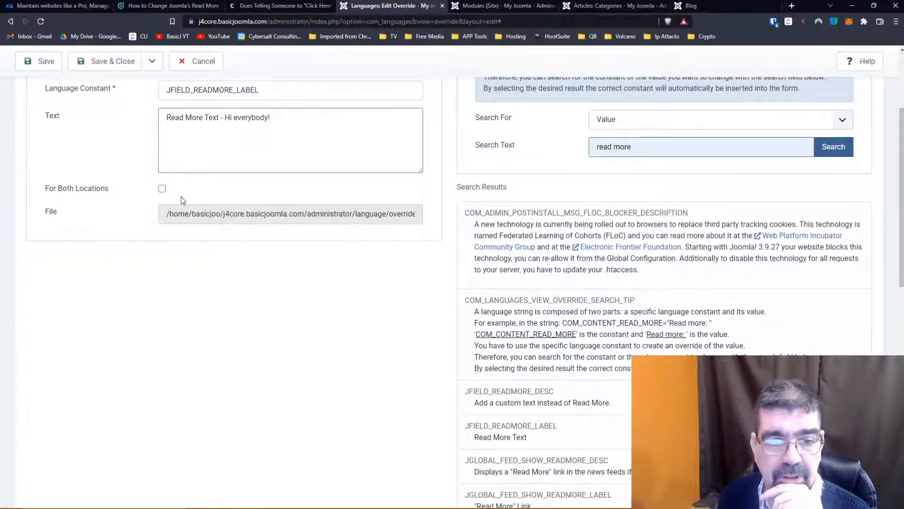
{"action": "scroll", "coordinate": [126, 204], "scroll_direction": "up", "scroll_amount": 3}
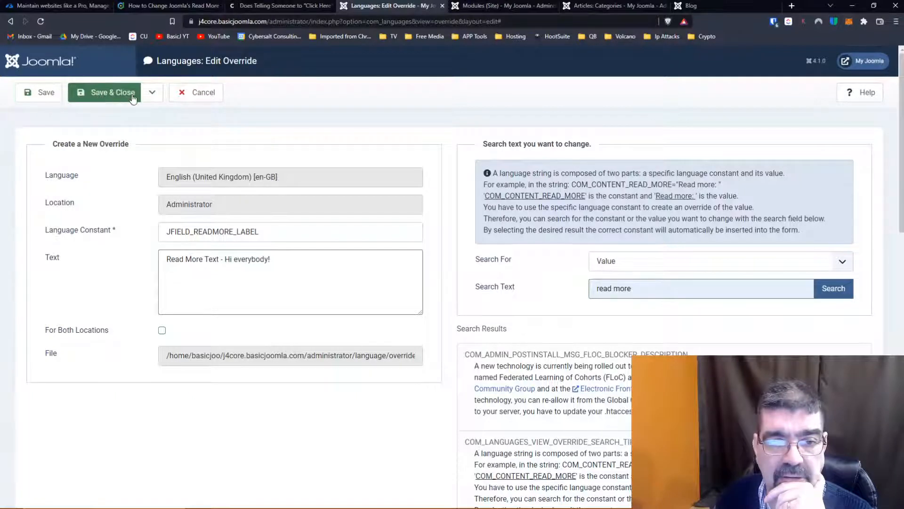
{"action": "left_click", "coordinate": [113, 92]}
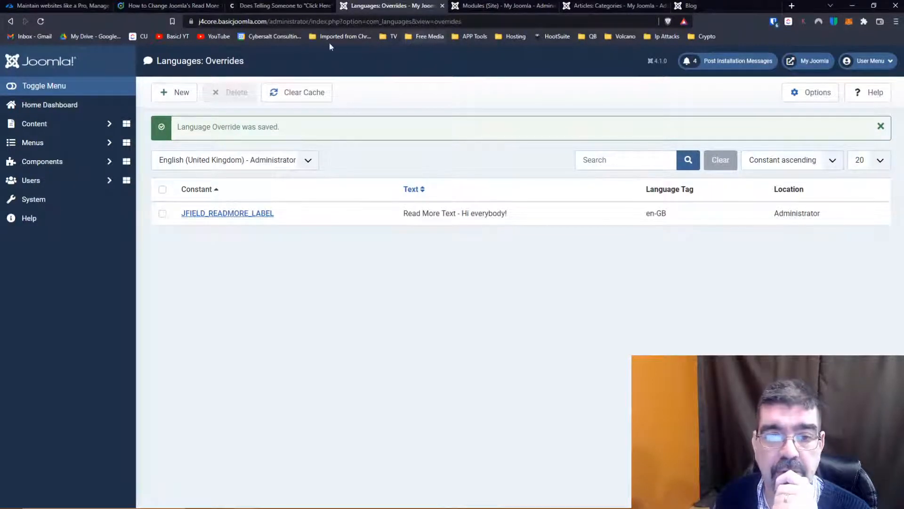
- Open the articles list in a new browser tab and open the Millions article for editing
{"action": "left_click", "coordinate": [40, 126]}
{"action": "right_click", "coordinate": [40, 136]}
{"action": "left_click", "coordinate": [61, 143]}
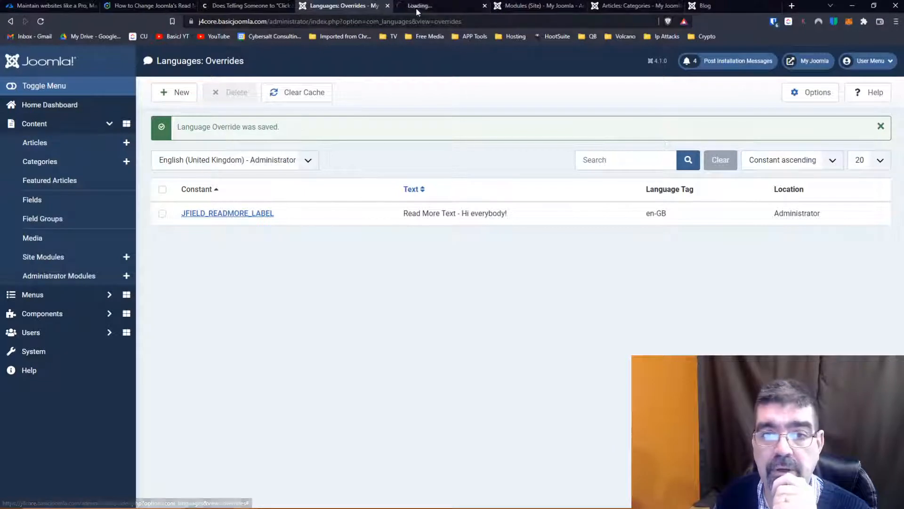
{"action": "left_click", "coordinate": [417, 7]}
{"action": "left_click", "coordinate": [313, 183]}
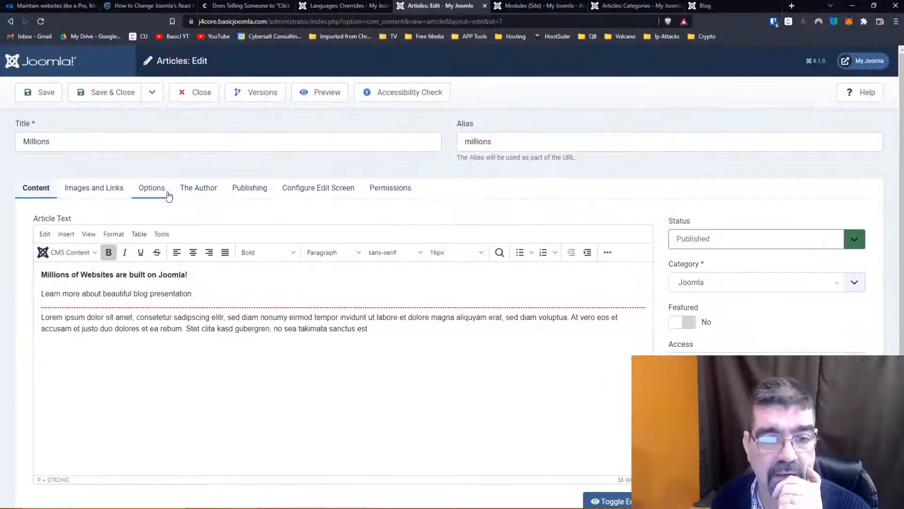
- Examine the label and help description of the Read More text field in the Millions article's options
{"action": "left_click", "coordinate": [152, 187]}
{"action": "scroll", "coordinate": [113, 290], "scroll_direction": "down", "scroll_amount": 9}
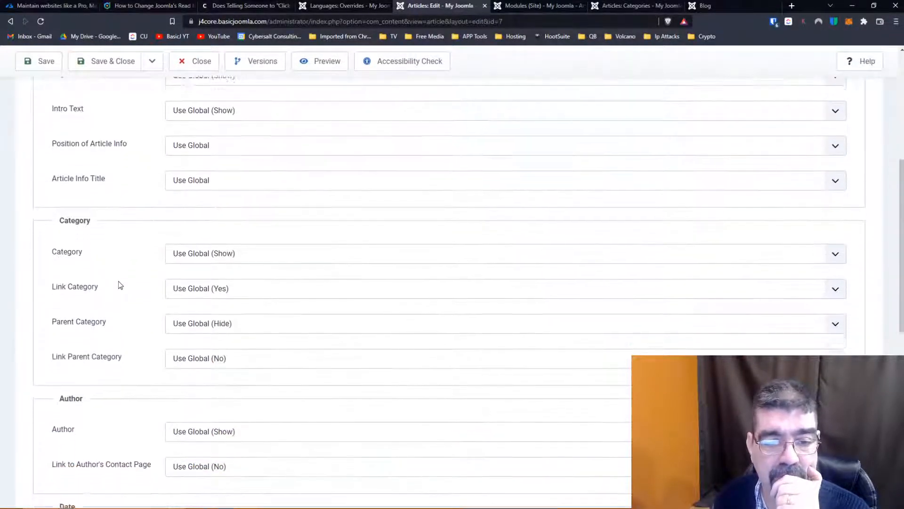
{"action": "scroll", "coordinate": [120, 285], "scroll_direction": "down", "scroll_amount": 5}
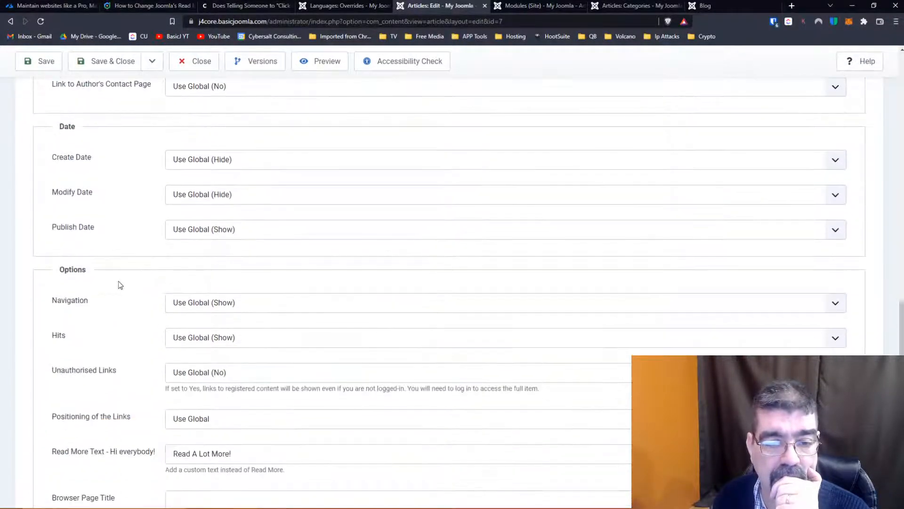
{"action": "scroll", "coordinate": [120, 284], "scroll_direction": "down", "scroll_amount": 1}
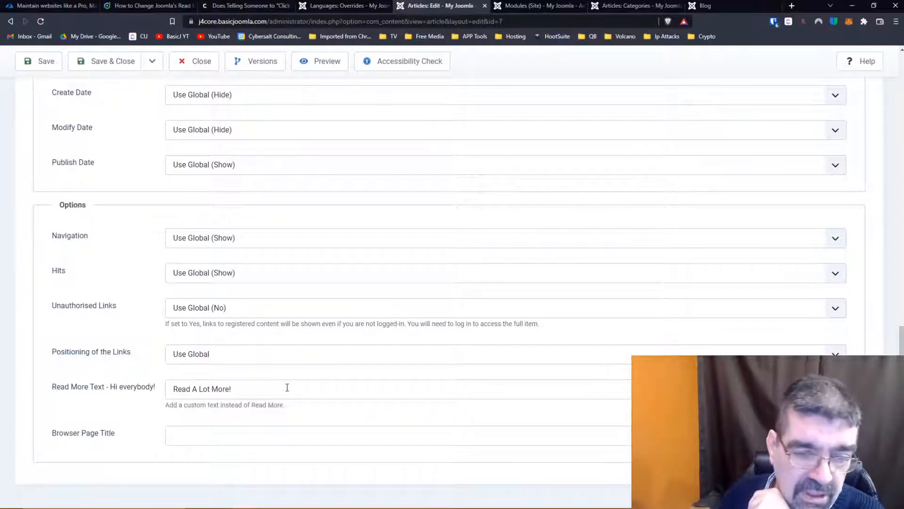
{"action": "left_click_drag", "start_coordinate": [165, 405], "coordinate": [284, 406]}
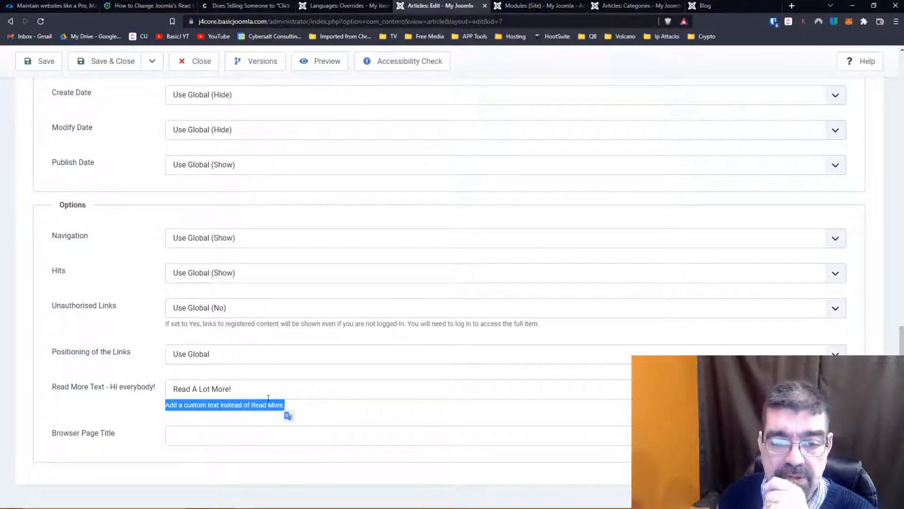
- Start a new Administrator language override and search the language strings by value for "READ MORE"
{"action": "left_click", "coordinate": [272, 404]}
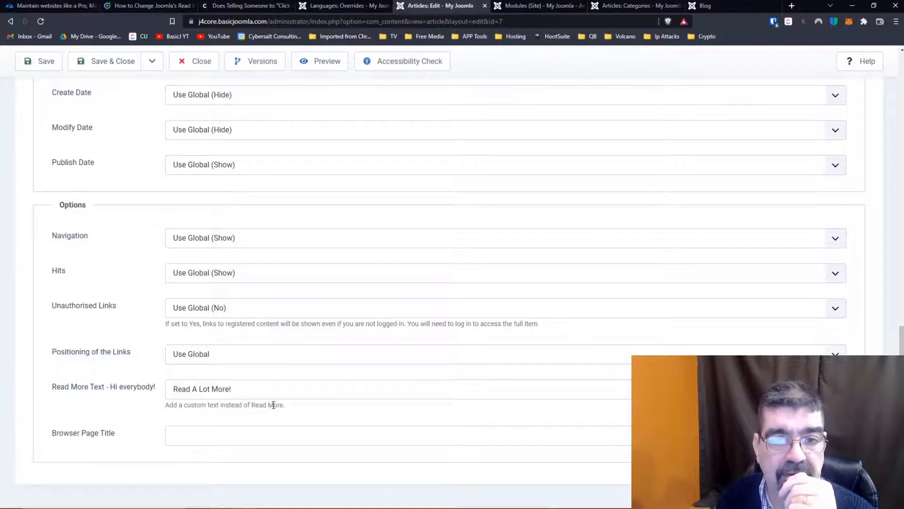
{"action": "left_click", "coordinate": [351, 7]}
{"action": "left_click", "coordinate": [180, 101]}
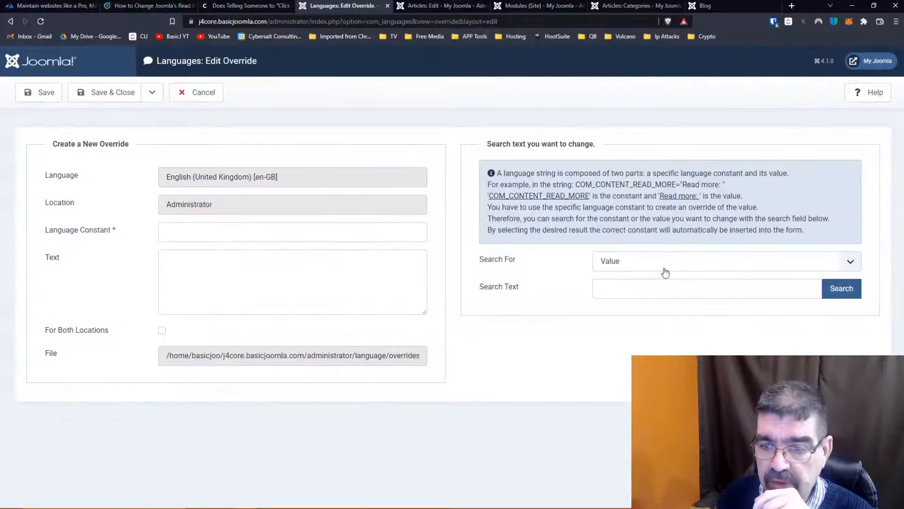
{"action": "left_click", "coordinate": [663, 286]}
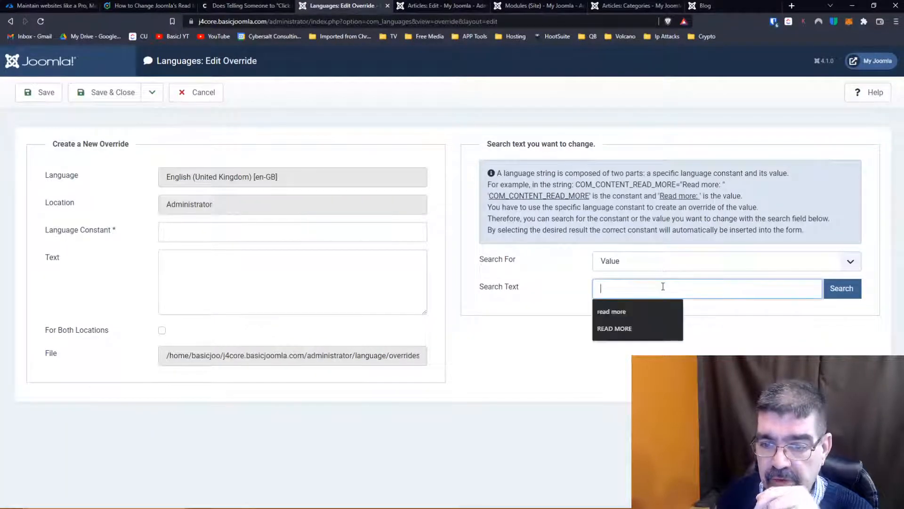
{"action": "type", "text": "read"}
{"action": "left_click", "coordinate": [627, 325]}
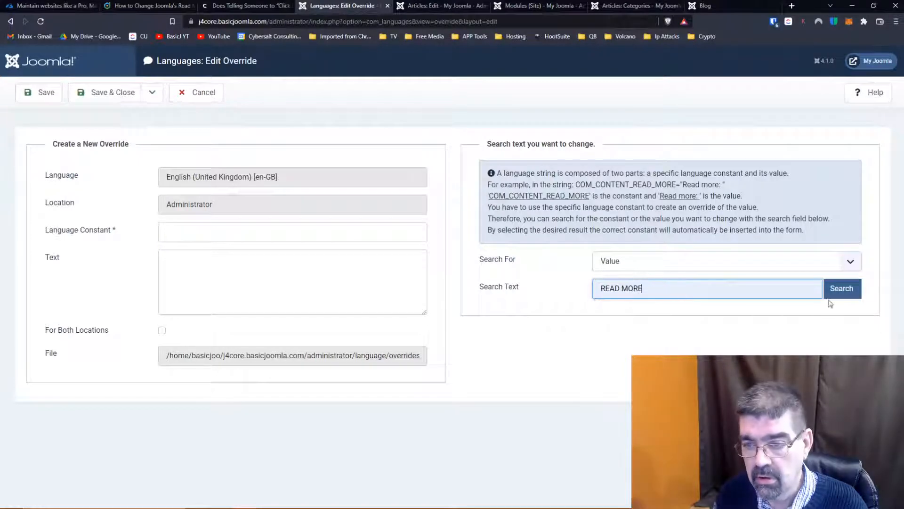
{"action": "left_click", "coordinate": [833, 289]}
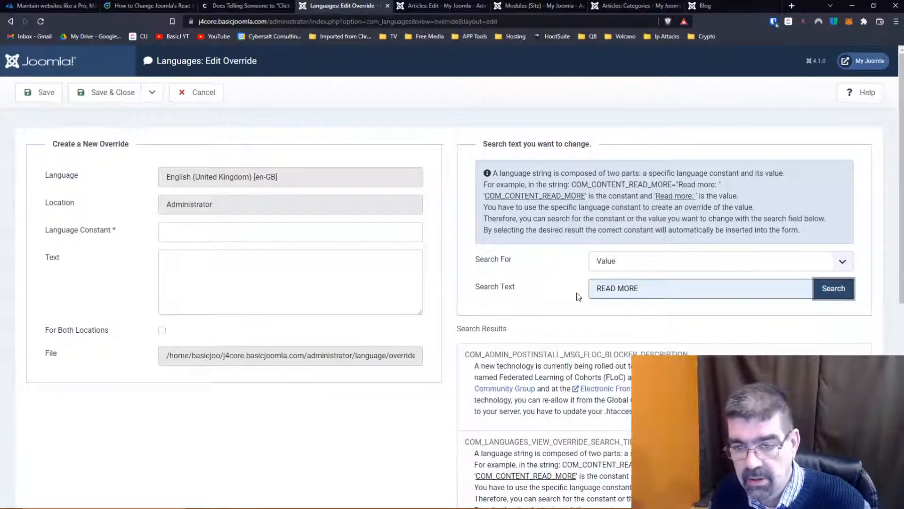
- Examine the search results for the JGLOBAL_FEED_SHOW_READMORE constants that concern Read More links in news feeds
{"action": "scroll", "coordinate": [581, 293], "scroll_direction": "down", "scroll_amount": 8}
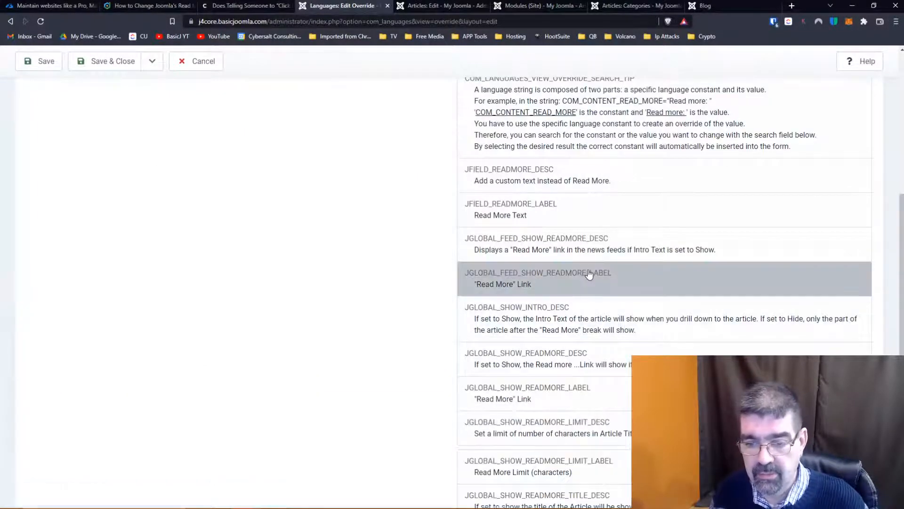
{"action": "left_click", "coordinate": [589, 274]}
{"action": "scroll", "coordinate": [584, 283], "scroll_direction": "down", "scroll_amount": 4}
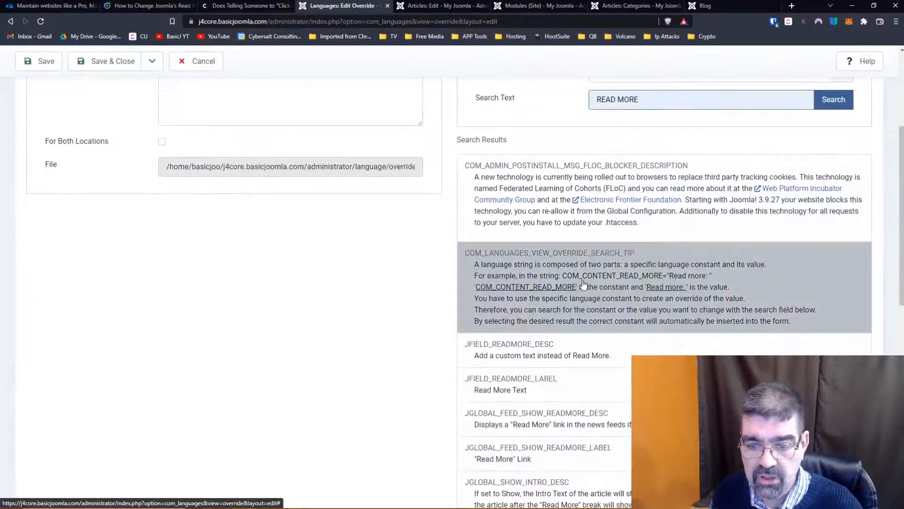
{"action": "scroll", "coordinate": [556, 287], "scroll_direction": "down", "scroll_amount": 2}
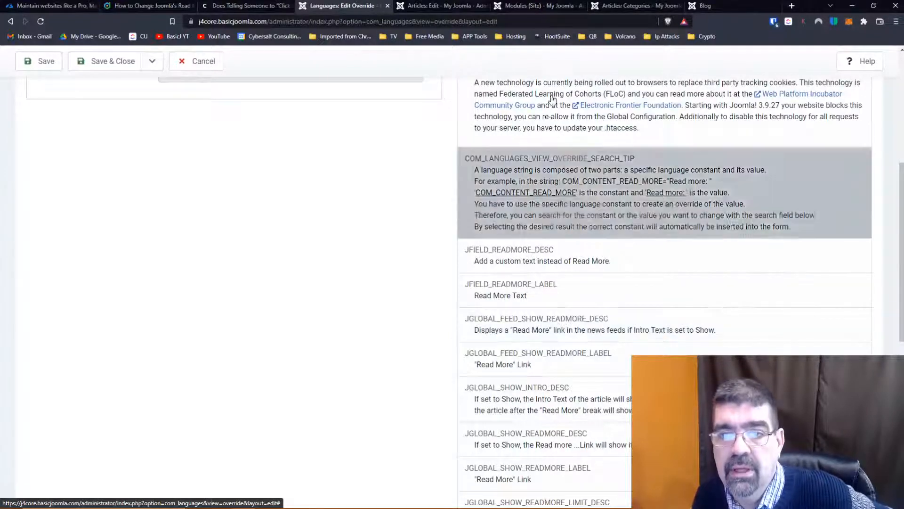
- Check the Feed Me! site module's general, advanced and menu assignment settings for a Read More option, and close the module
{"action": "left_click", "coordinate": [528, 8]}
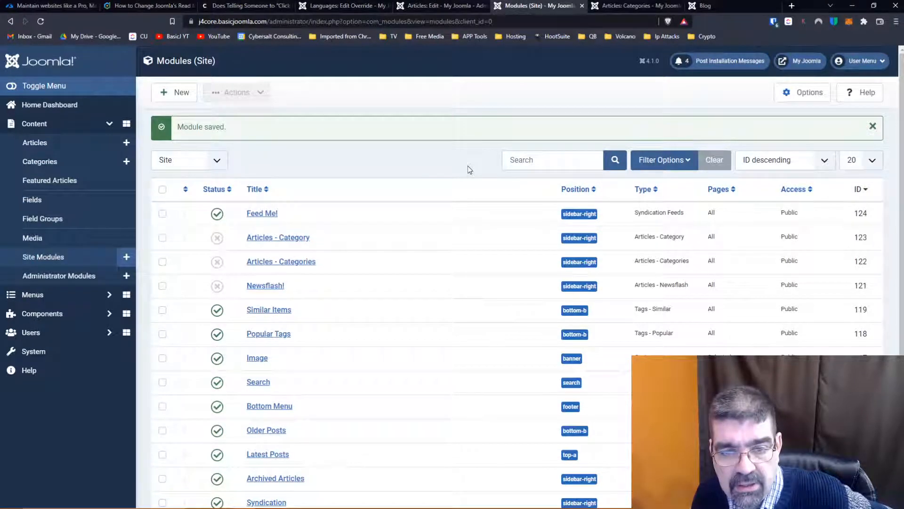
{"action": "left_click", "coordinate": [259, 215]}
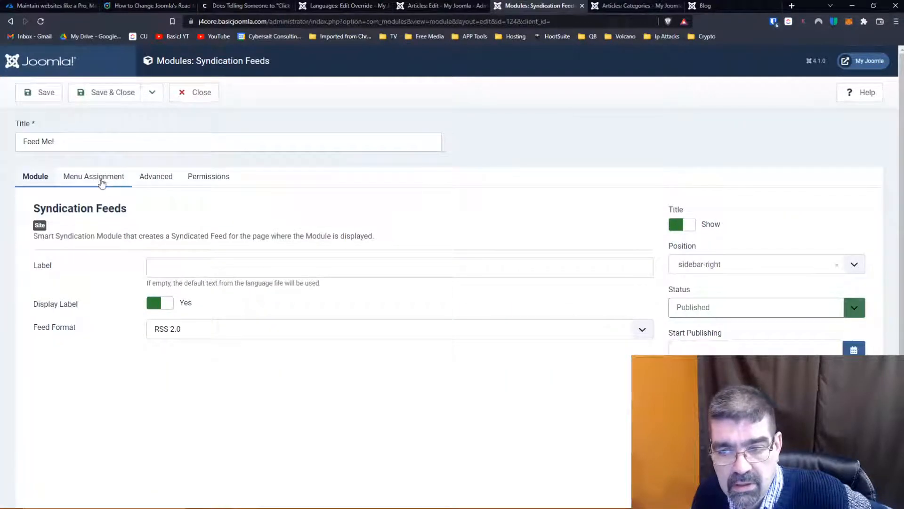
{"action": "scroll", "coordinate": [493, 246], "scroll_direction": "down", "scroll_amount": 2}
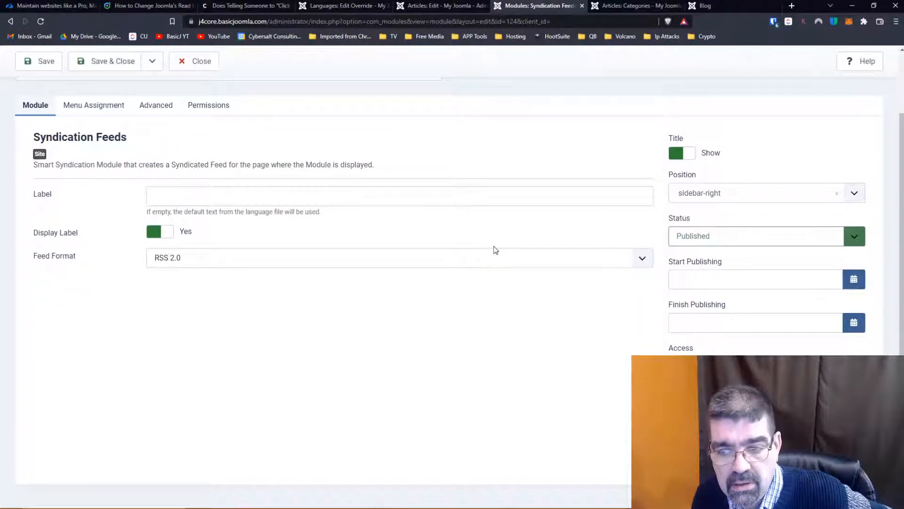
{"action": "scroll", "coordinate": [453, 248], "scroll_direction": "up", "scroll_amount": 2}
{"action": "left_click", "coordinate": [166, 181]}
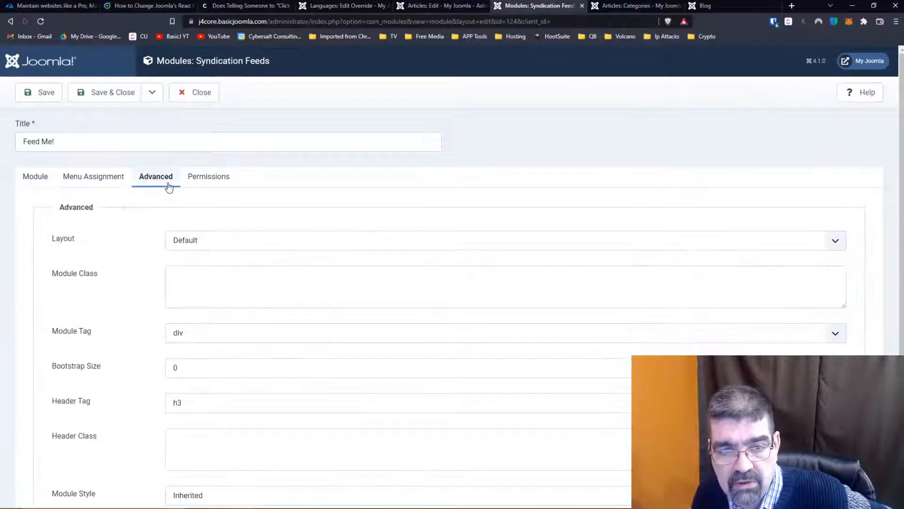
{"action": "scroll", "coordinate": [127, 239], "scroll_direction": "down", "scroll_amount": 1}
{"action": "scroll", "coordinate": [126, 239], "scroll_direction": "up", "scroll_amount": 1}
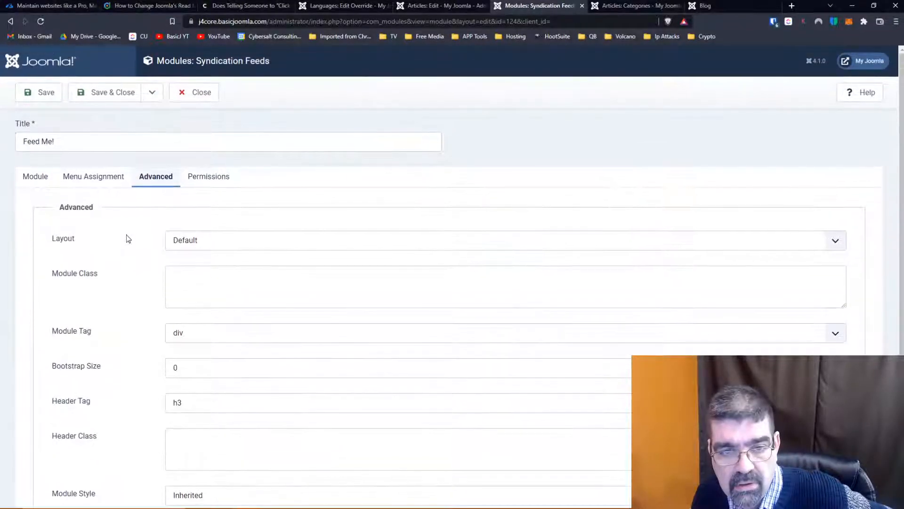
{"action": "scroll", "coordinate": [126, 239], "scroll_direction": "down", "scroll_amount": 1}
{"action": "scroll", "coordinate": [120, 214], "scroll_direction": "up", "scroll_amount": 1}
{"action": "left_click", "coordinate": [93, 181]}
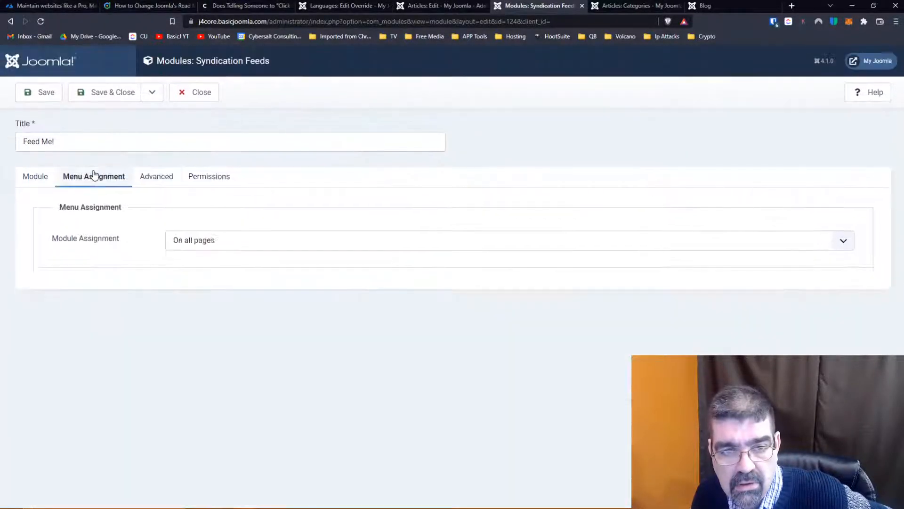
{"action": "left_click", "coordinate": [29, 179]}
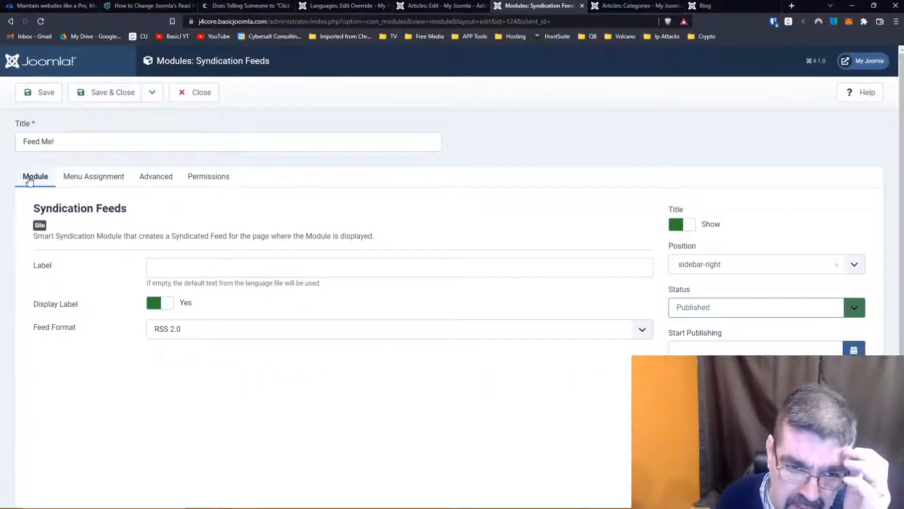
{"action": "left_click", "coordinate": [198, 93]}
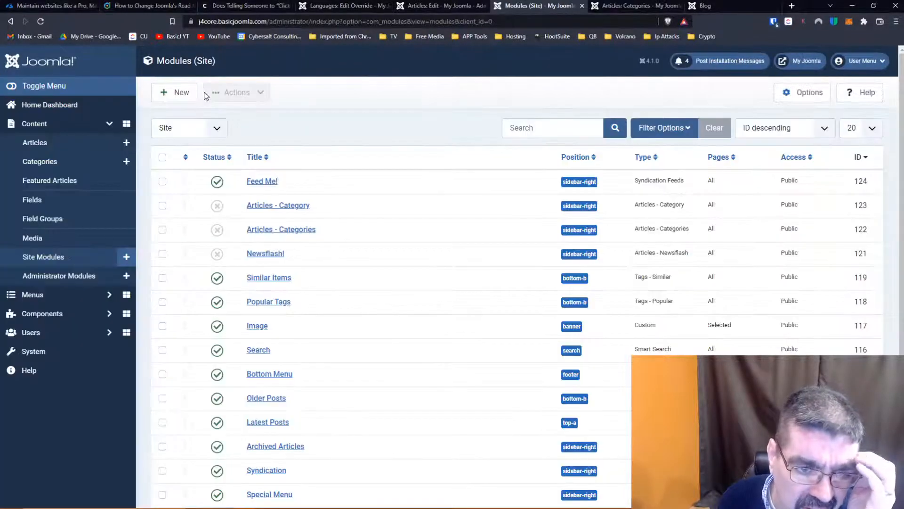
- Open the System Dashboard and search the page for "feed"
{"action": "left_click", "coordinate": [35, 358]}
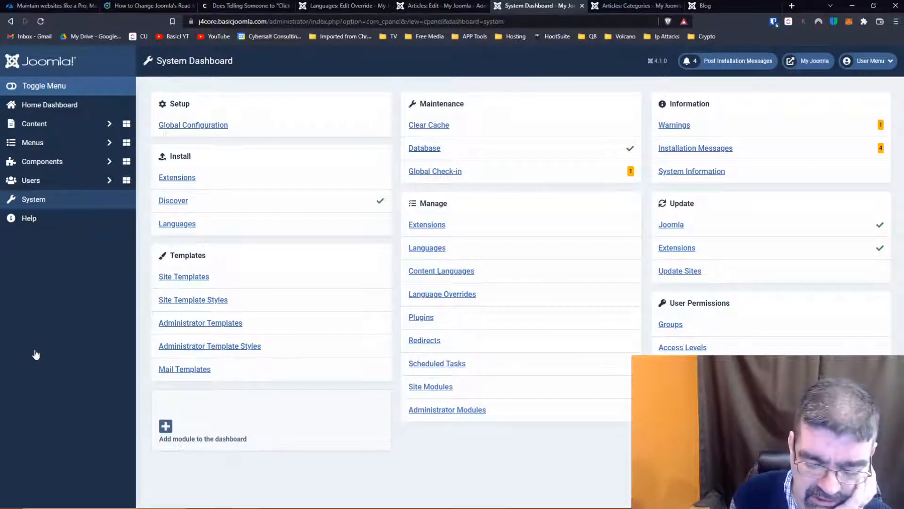
{"action": "key", "text": "ctrl+f"}
{"action": "type", "text": "feed"}
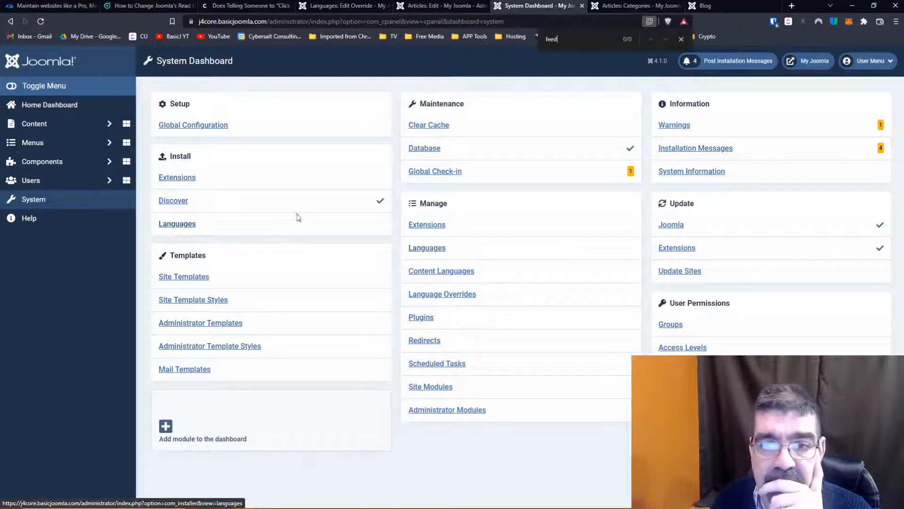
- Return to the new override's search results and examine the remaining JGLOBAL_SHOW_READMORE and PLG_READMORE constants
{"action": "left_click", "coordinate": [355, 7]}
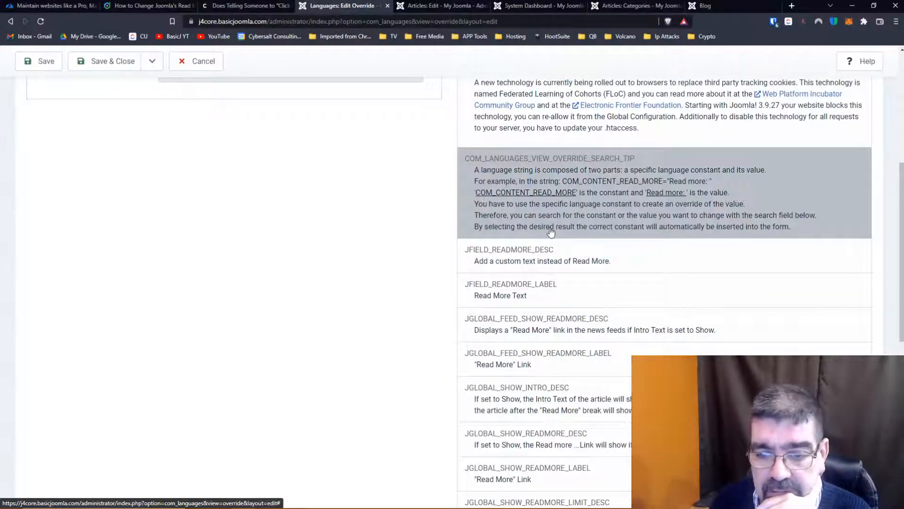
{"action": "scroll", "coordinate": [551, 231], "scroll_direction": "down", "scroll_amount": 1}
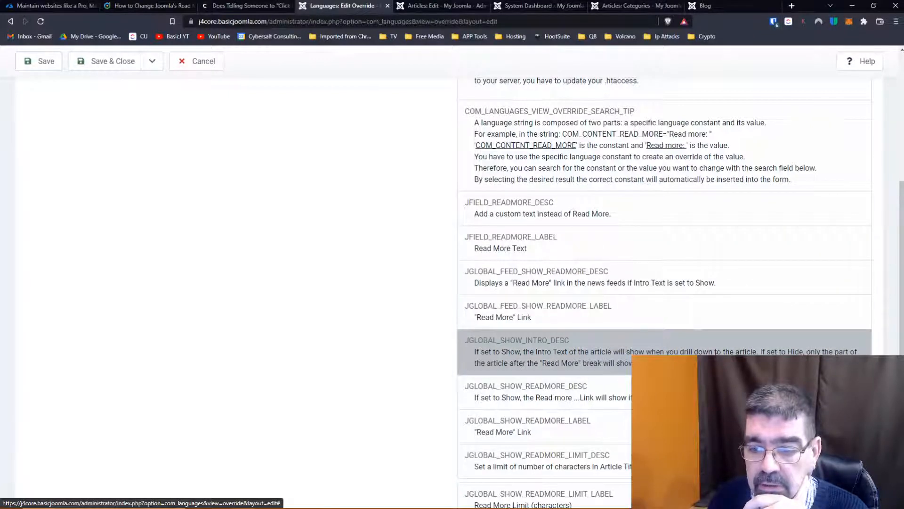
{"action": "scroll", "coordinate": [517, 298], "scroll_direction": "down", "scroll_amount": 2}
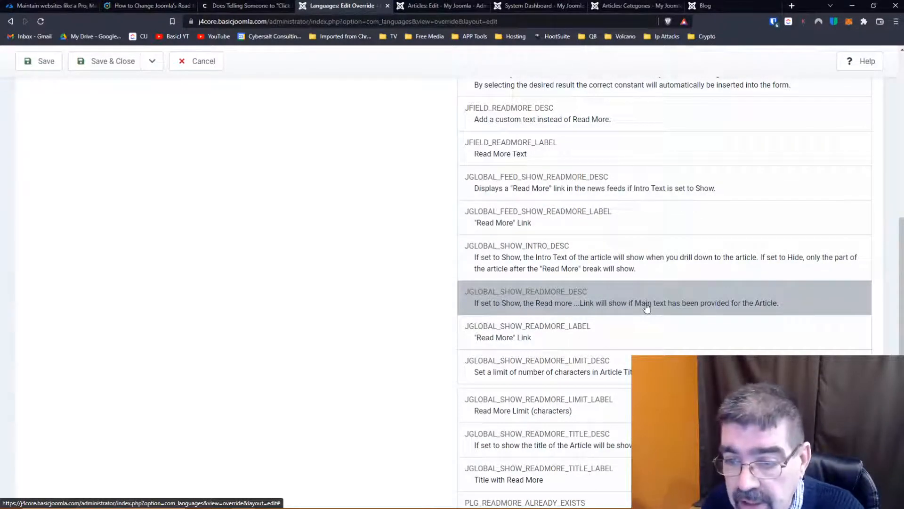
{"action": "scroll", "coordinate": [647, 308], "scroll_direction": "down", "scroll_amount": 6}
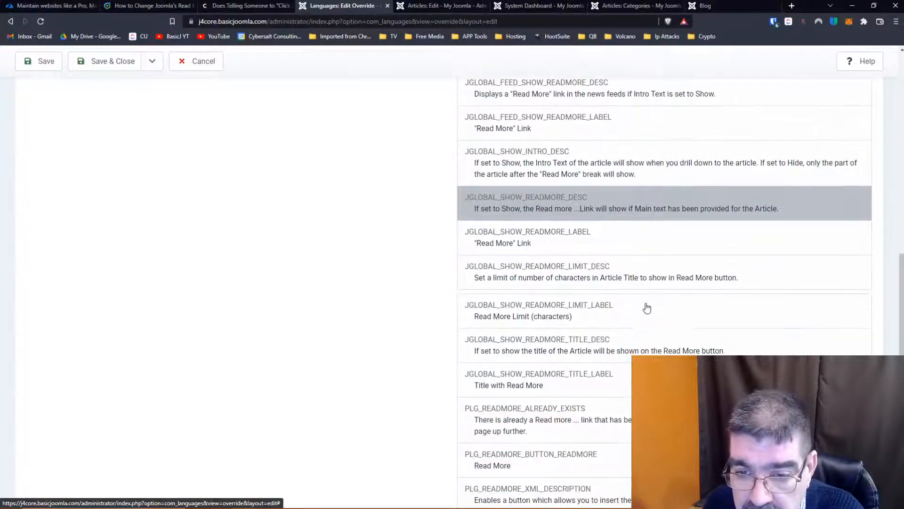
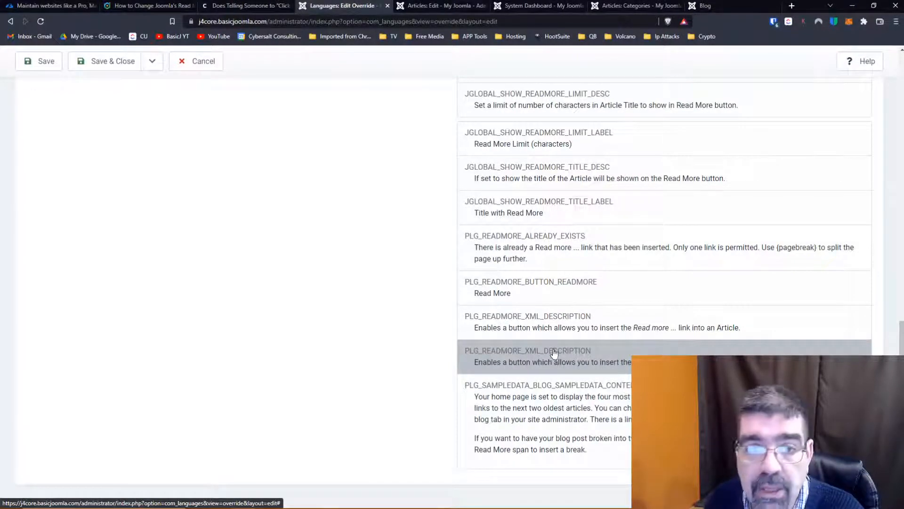
- Return to the open Millions article and close its edit form without saving
{"action": "scroll", "coordinate": [397, 152], "scroll_direction": "up", "scroll_amount": 11}
{"action": "scroll", "coordinate": [396, 151], "scroll_direction": "up", "scroll_amount": 4}
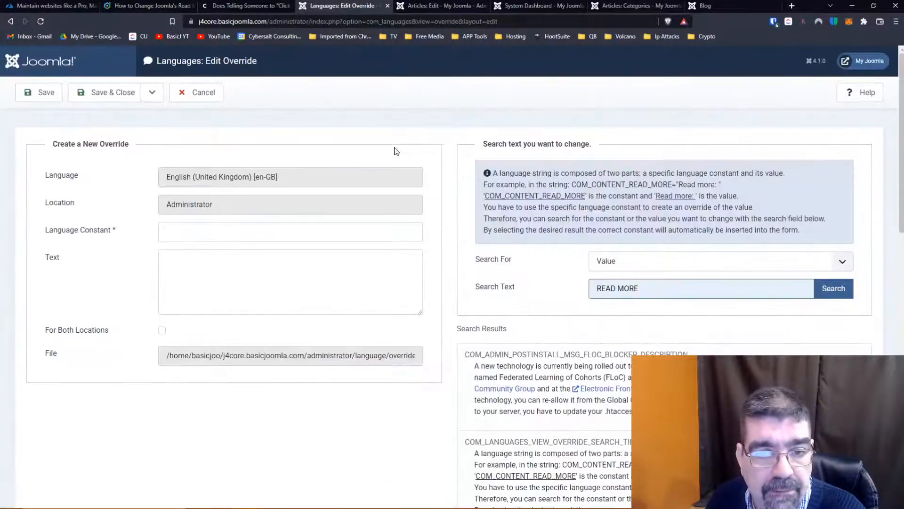
{"action": "left_click", "coordinate": [432, 7]}
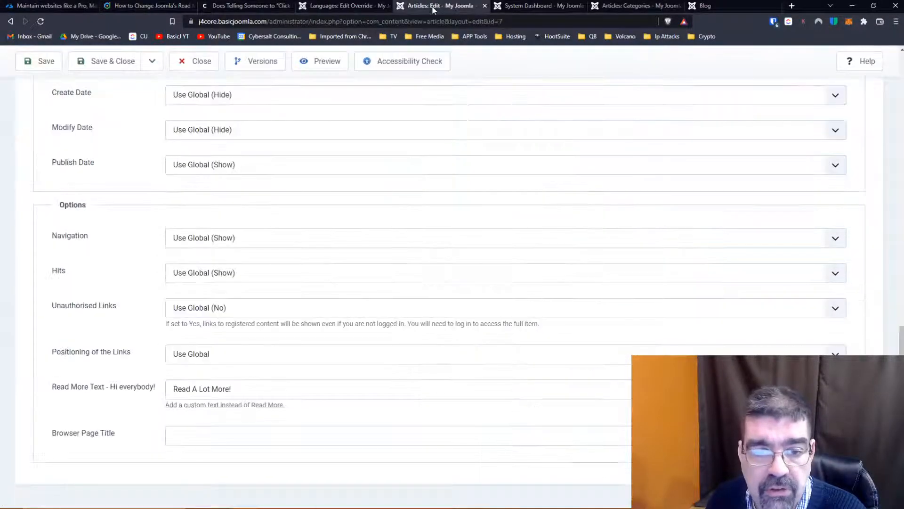
{"action": "left_click", "coordinate": [205, 61]}
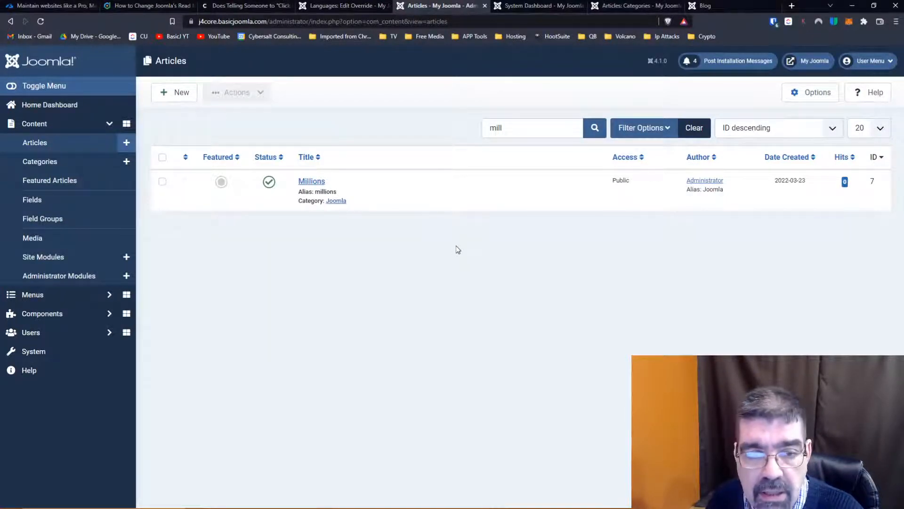
- Review the new administrator override's READ MORE search results, from the JFIELD_READMORE constants down to the PLG_READMORE ones
{"action": "left_click", "coordinate": [339, 6]}
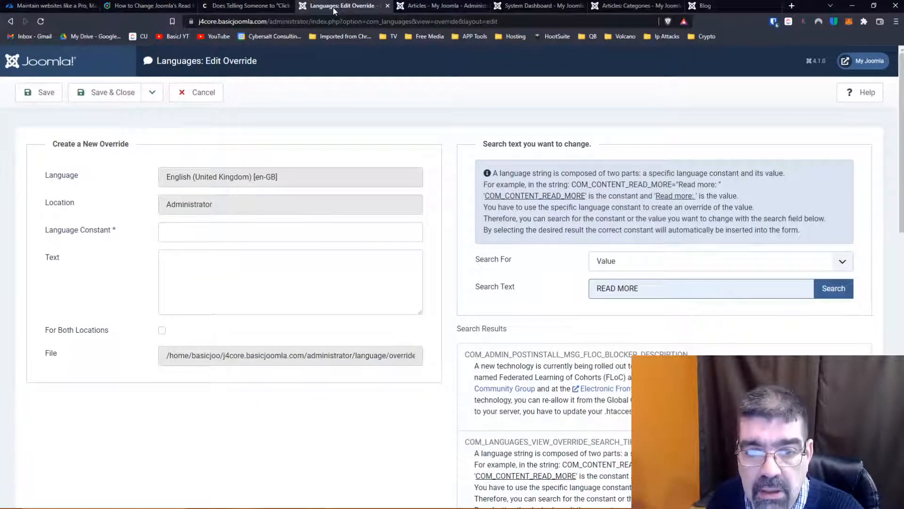
{"action": "scroll", "coordinate": [657, 311], "scroll_direction": "down", "scroll_amount": 10}
{"action": "scroll", "coordinate": [658, 309], "scroll_direction": "up", "scroll_amount": 10}
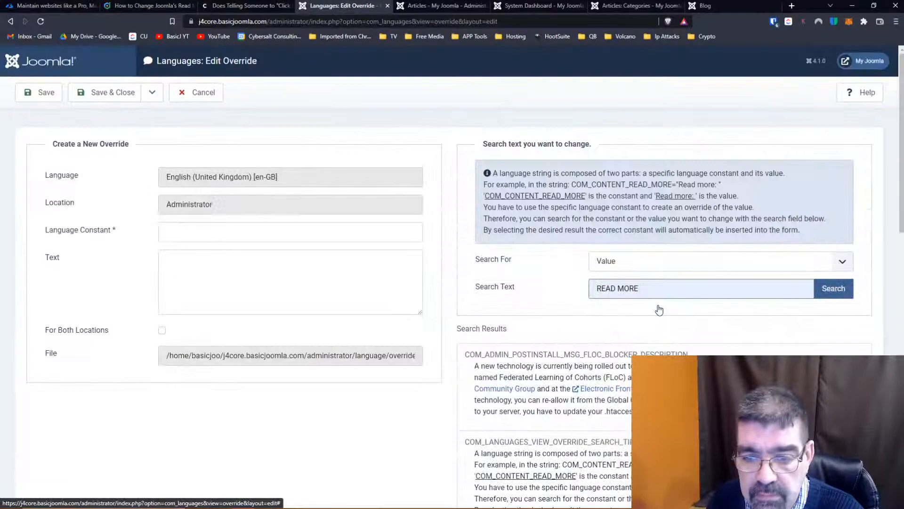
{"action": "scroll", "coordinate": [659, 309], "scroll_direction": "down", "scroll_amount": 10}
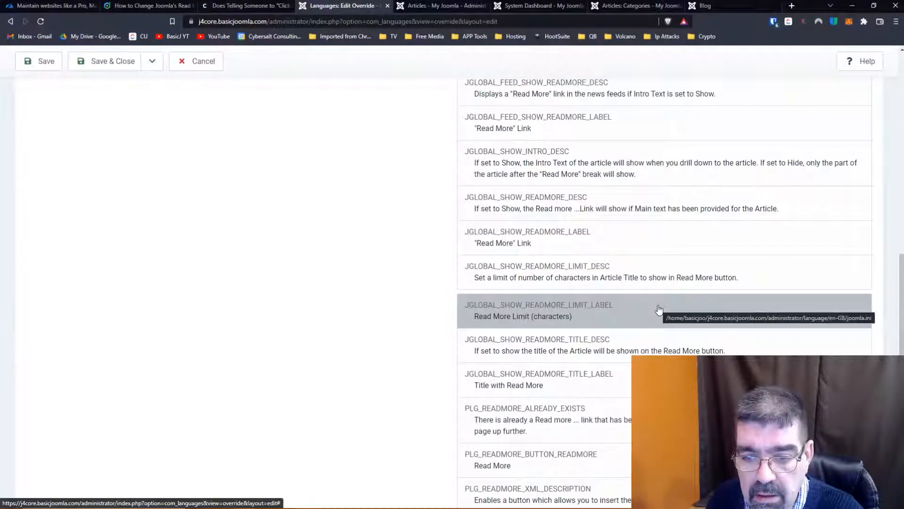
{"action": "scroll", "coordinate": [659, 310], "scroll_direction": "up", "scroll_amount": 5}
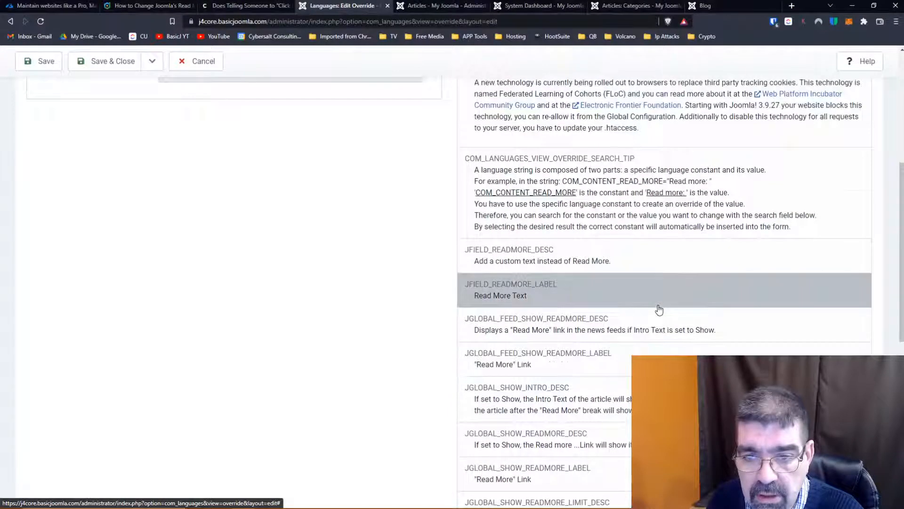
{"action": "scroll", "coordinate": [659, 310], "scroll_direction": "down", "scroll_amount": 9}
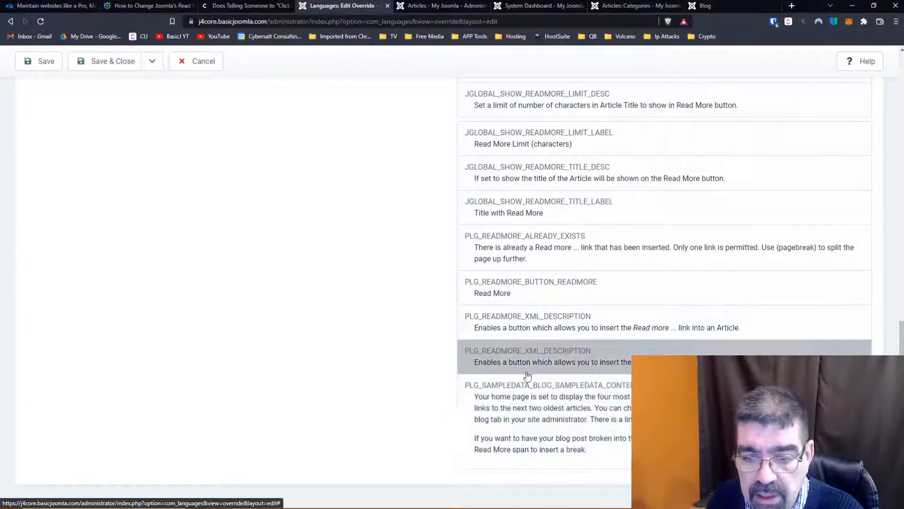
- Search the system plugins for "read", open Button - Readmore and examine its description
{"action": "key", "text": "ctrl+Tab"}
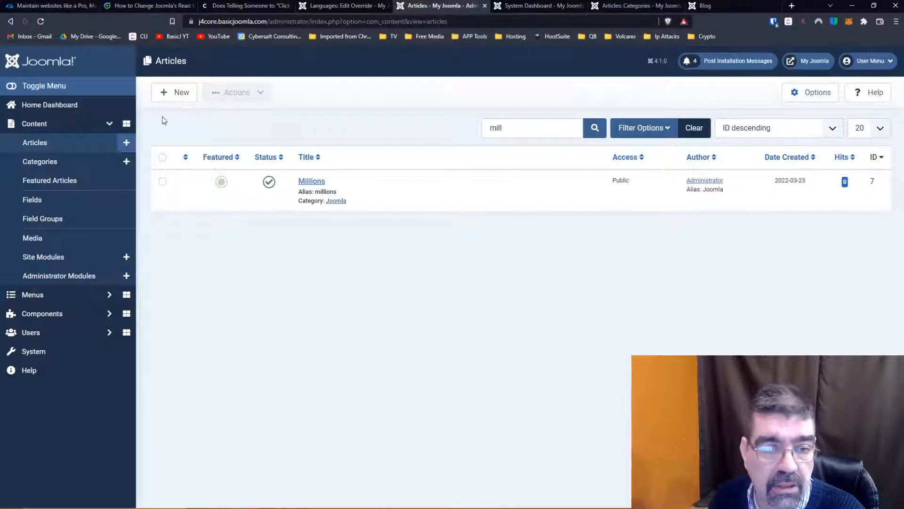
{"action": "left_click", "coordinate": [28, 358]}
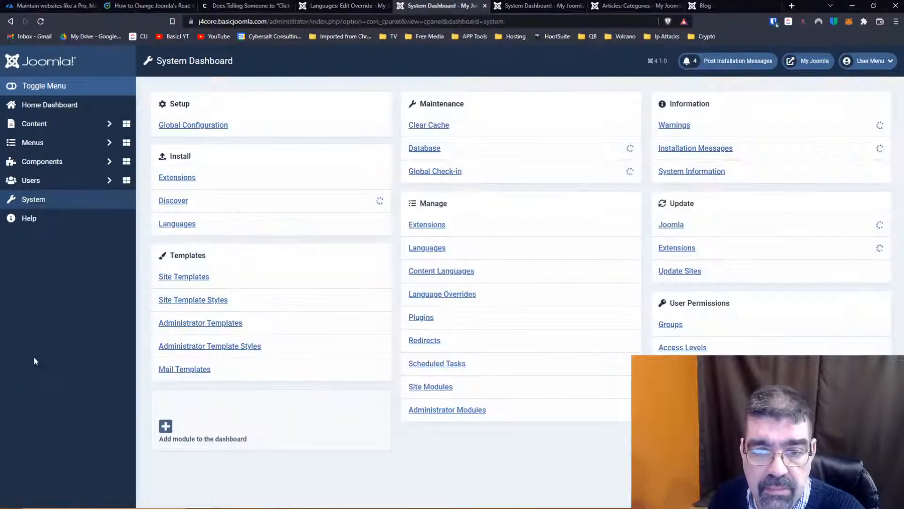
{"action": "left_click", "coordinate": [429, 322]}
{"action": "left_click", "coordinate": [538, 127]}
{"action": "type", "text": "read"}
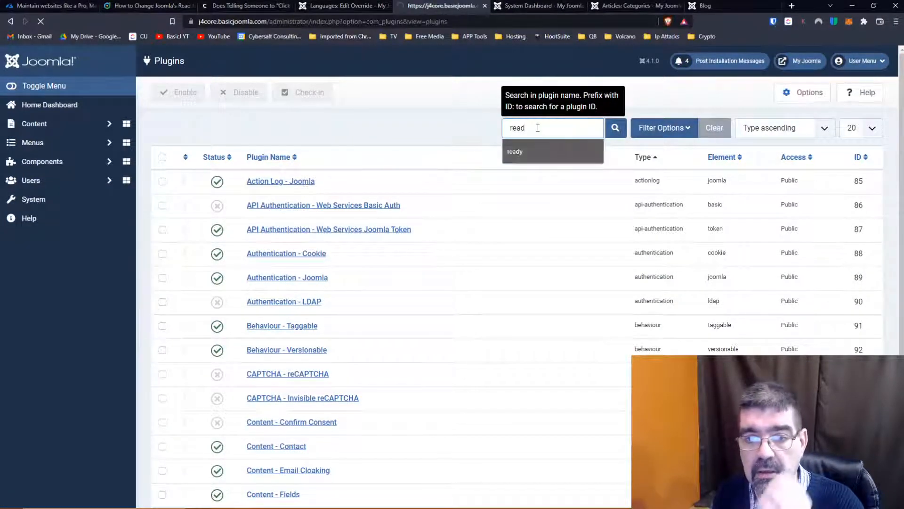
{"action": "key", "text": "Return"}
{"action": "left_click", "coordinate": [276, 183]}
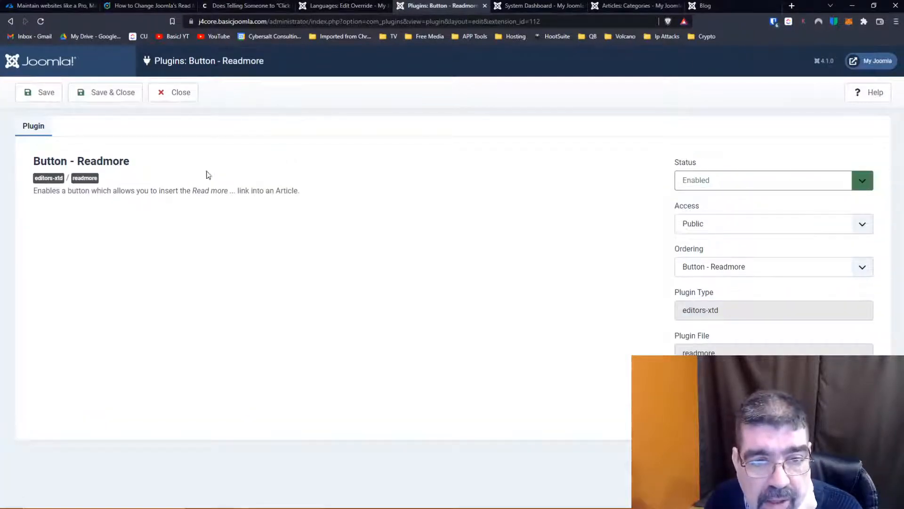
{"action": "left_click_drag", "start_coordinate": [34, 192], "coordinate": [311, 202]}
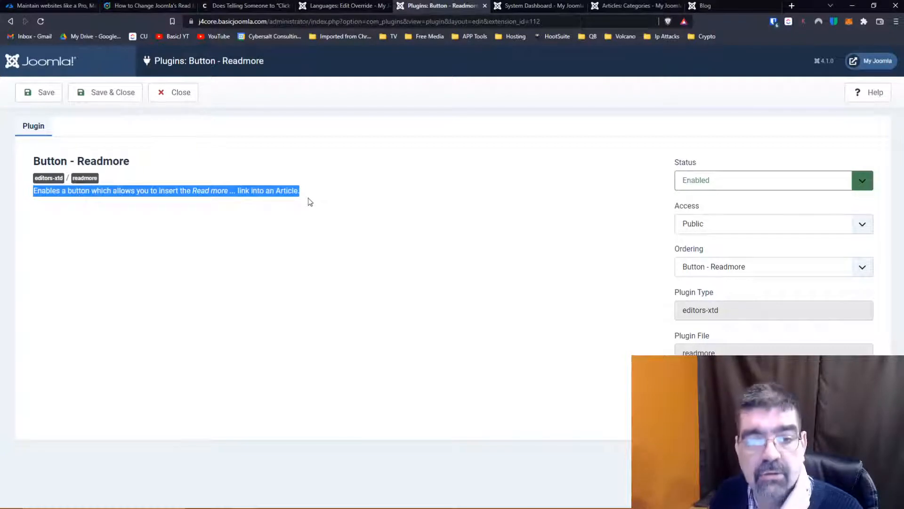
- Choose the PLG_READMORE_BUTTON_READMORE constant for the new language override and set its text to "Click To Continue"
{"action": "left_click", "coordinate": [320, 7]}
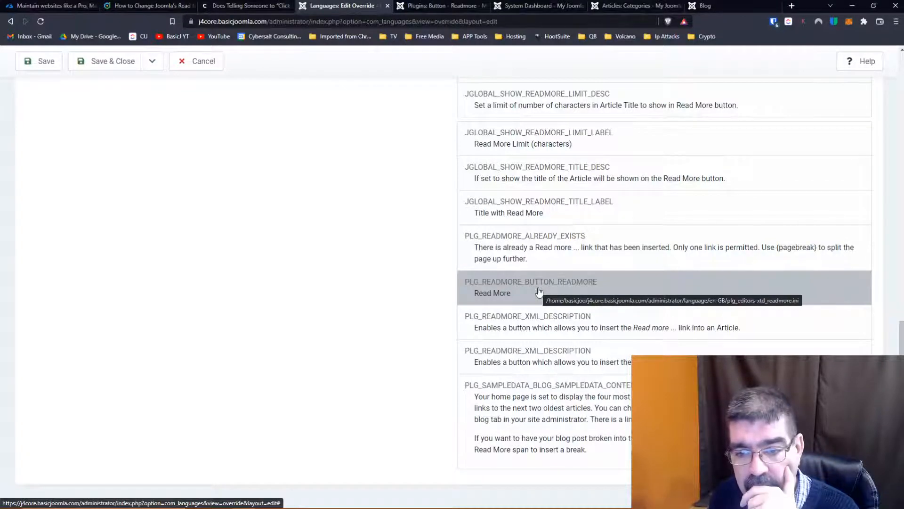
{"action": "left_click", "coordinate": [538, 292]}
{"action": "left_click_drag", "start_coordinate": [229, 263], "coordinate": [145, 258]}
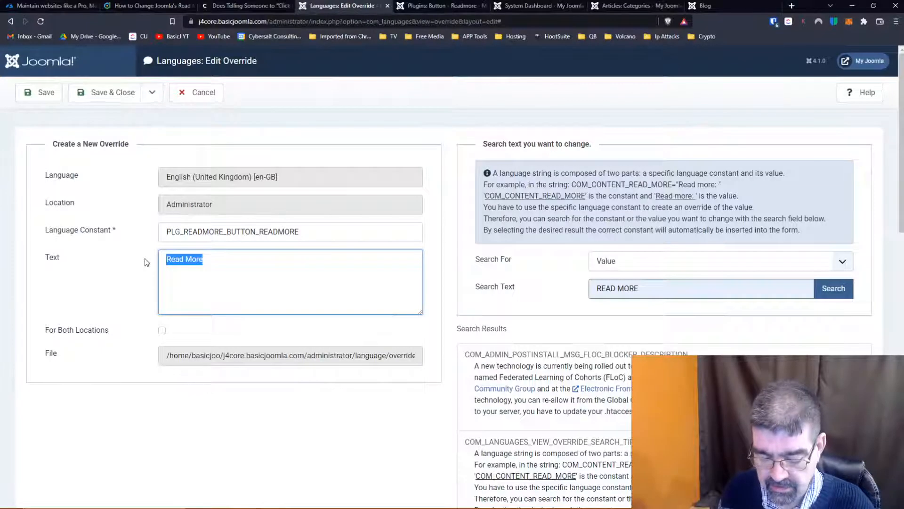
{"action": "type", "text": "Ck"}
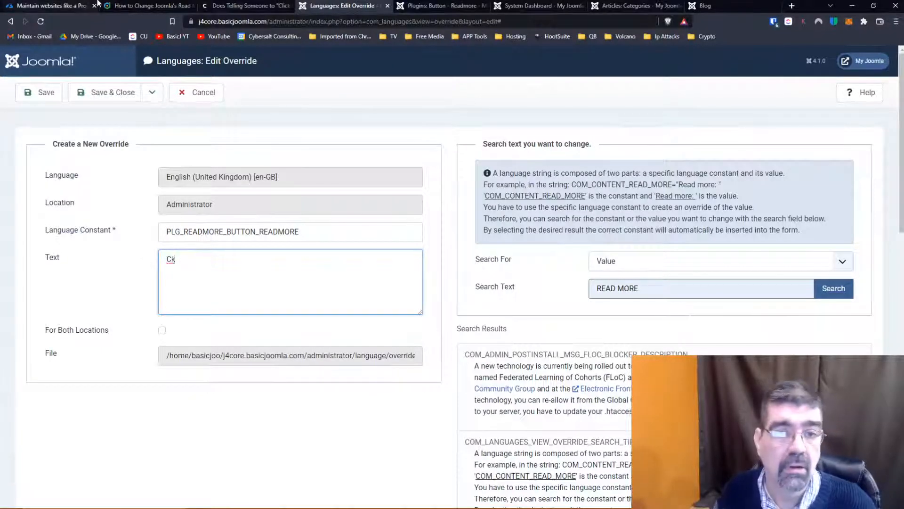
{"action": "left_click", "coordinate": [245, 6]}
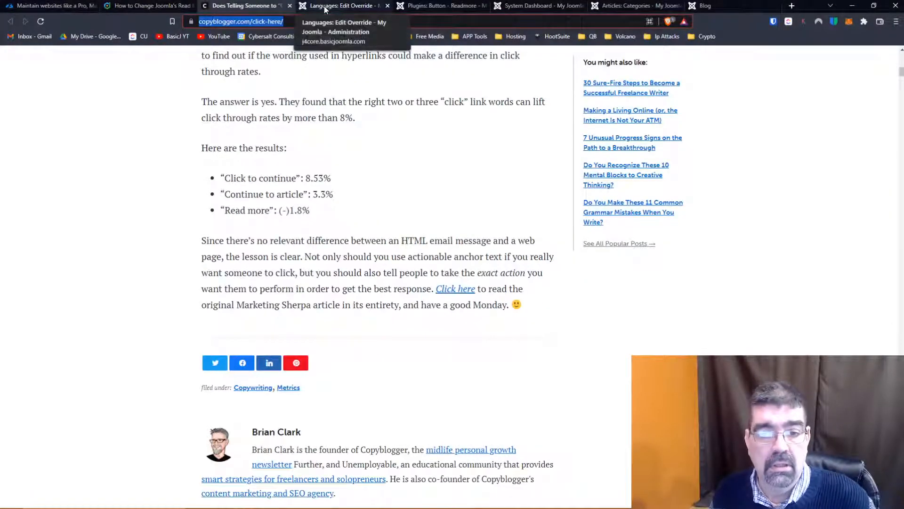
{"action": "left_click", "coordinate": [325, 7]}
{"action": "left_click_drag", "start_coordinate": [197, 259], "coordinate": [151, 262]}
{"action": "type", "text": "Click To Co"}
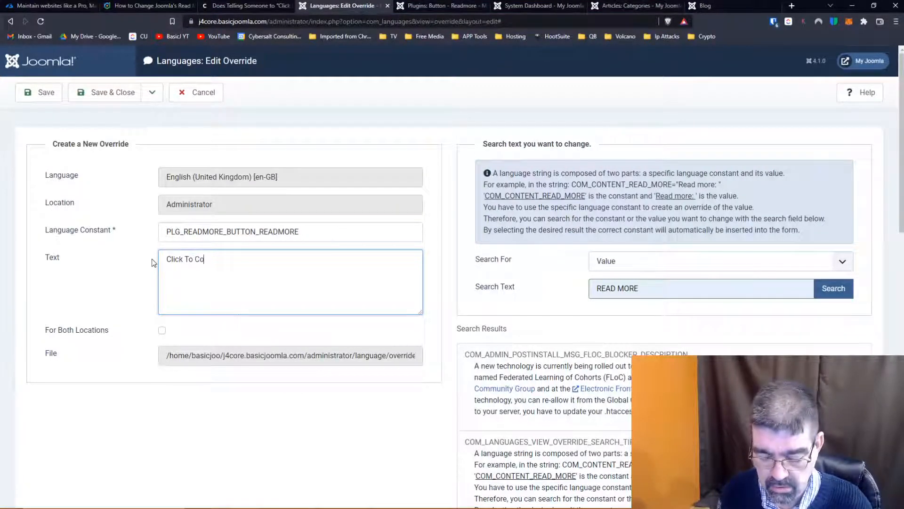
{"action": "type", "text": "ntinue"}
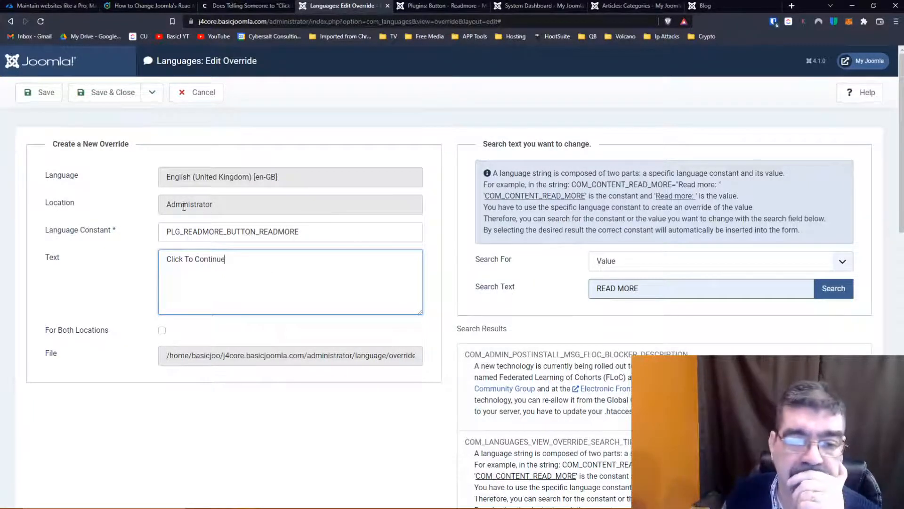
- Apply the PLG_READMORE_BUTTON_READMORE override to both locations and save it
{"action": "left_click", "coordinate": [163, 330]}
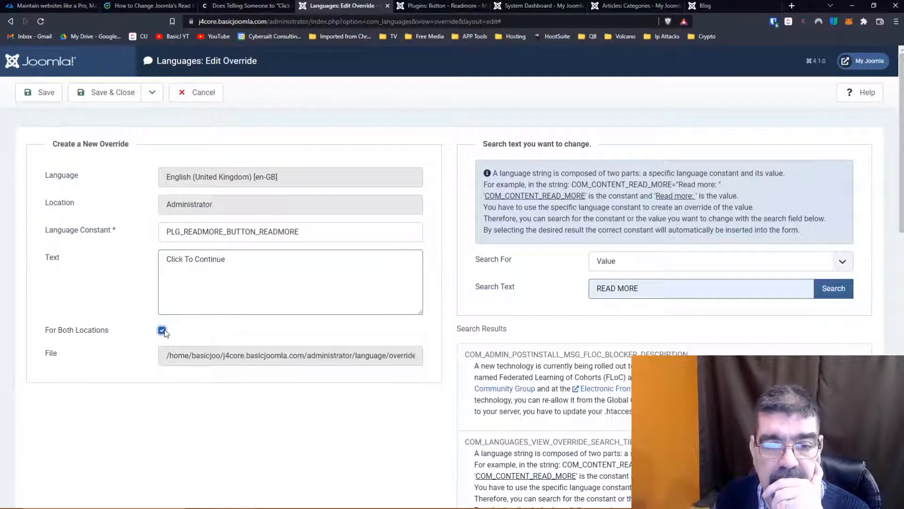
{"action": "left_click", "coordinate": [163, 330]}
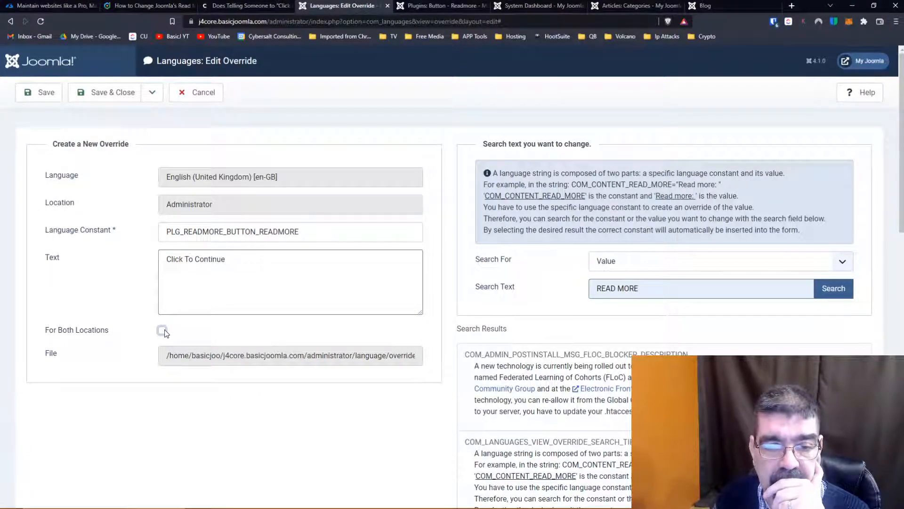
{"action": "left_click", "coordinate": [41, 92]}
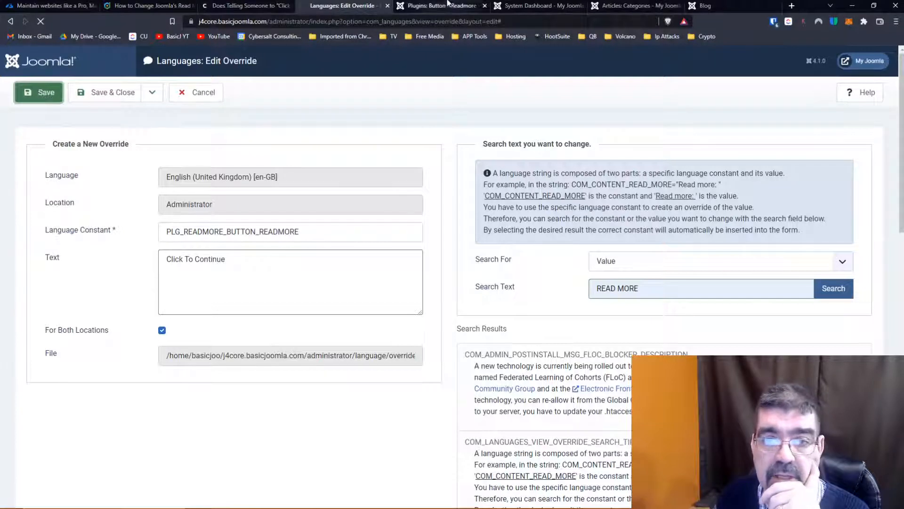
- Close the Button - Readmore plugin and open the Millions article's content for editing
{"action": "left_click", "coordinate": [429, 6]}
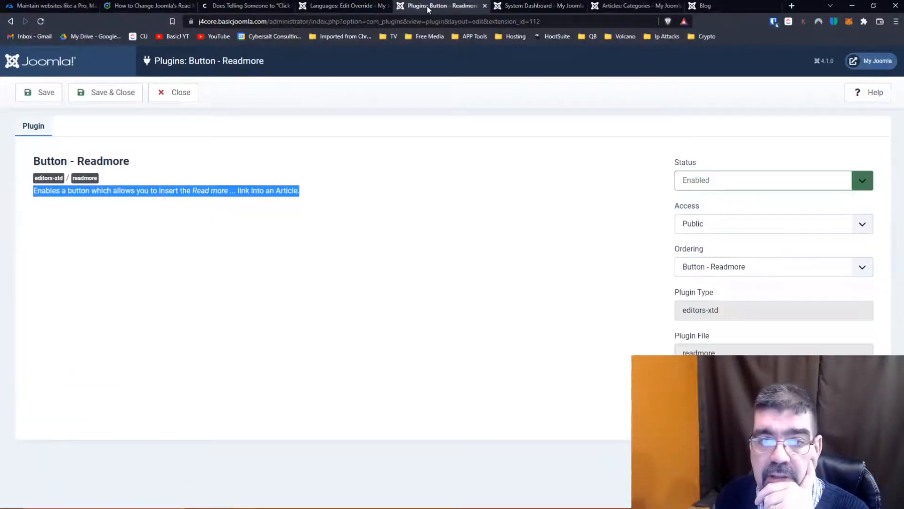
{"action": "left_click", "coordinate": [182, 100]}
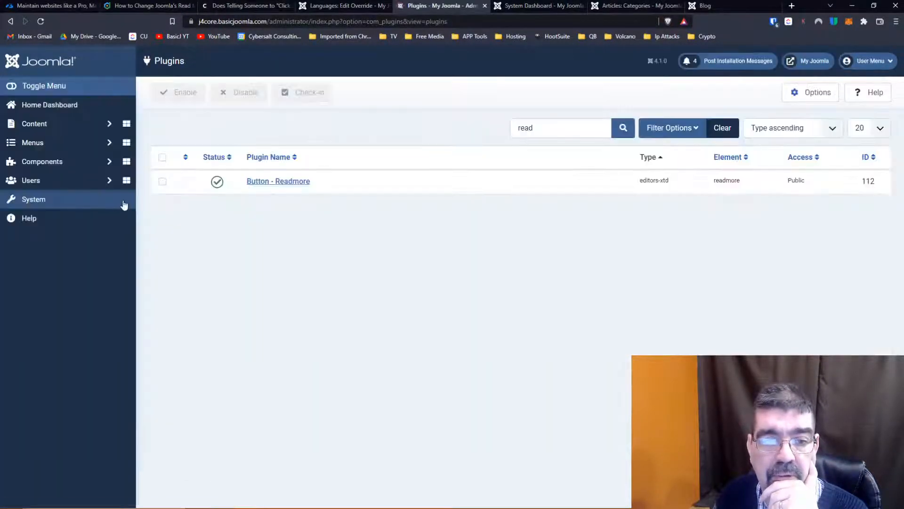
{"action": "left_click", "coordinate": [53, 129]}
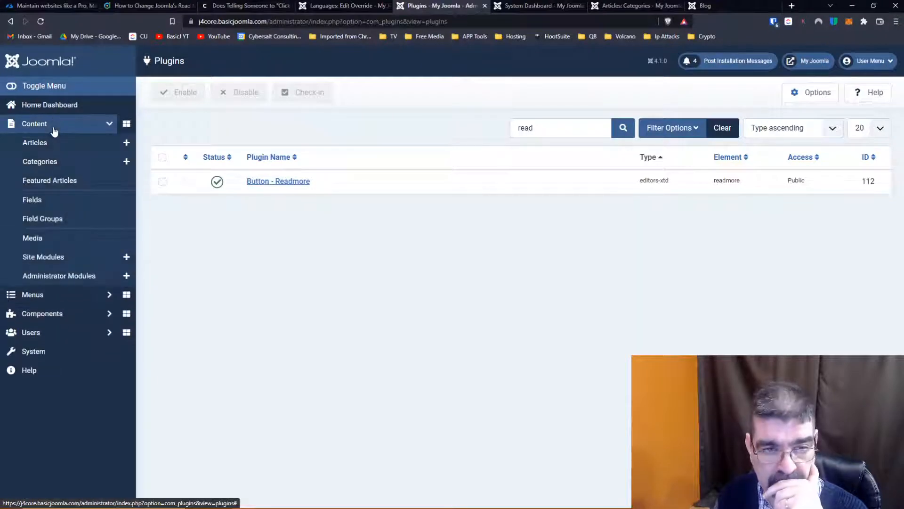
{"action": "left_click", "coordinate": [52, 141]}
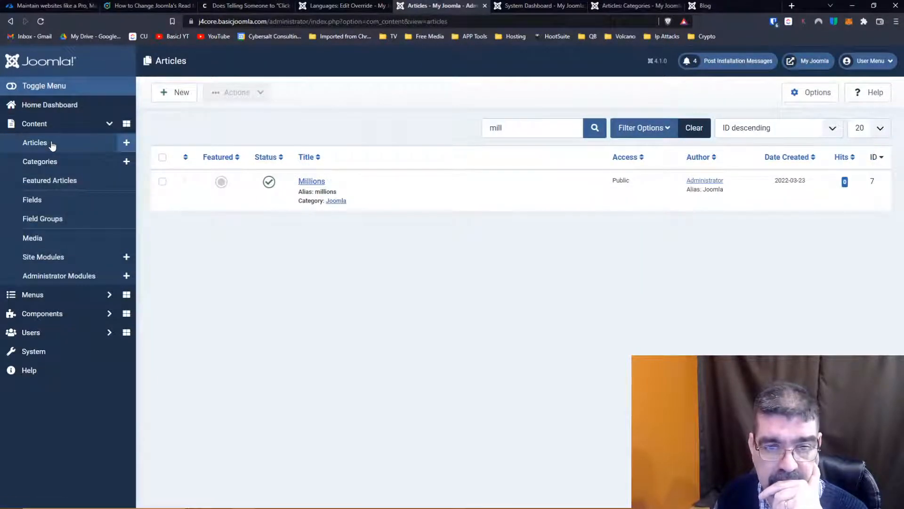
{"action": "left_click", "coordinate": [311, 181]}
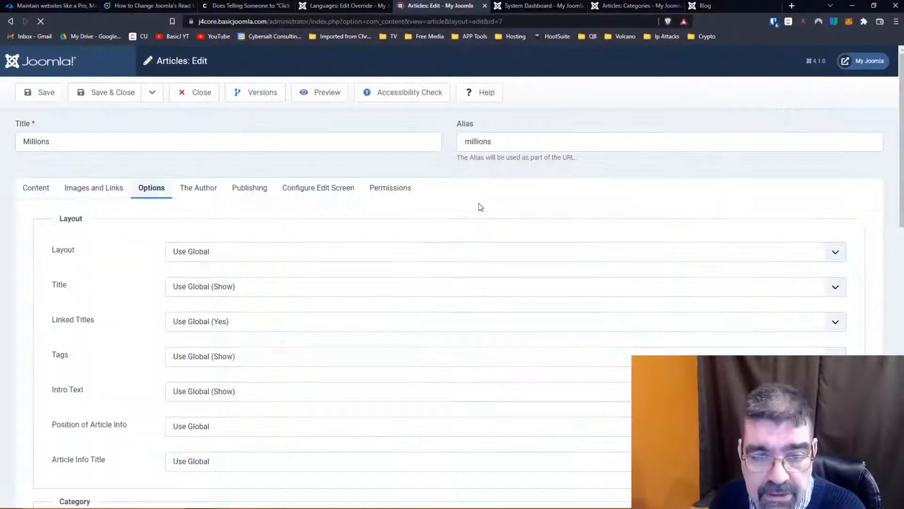
{"action": "left_click", "coordinate": [33, 188]}
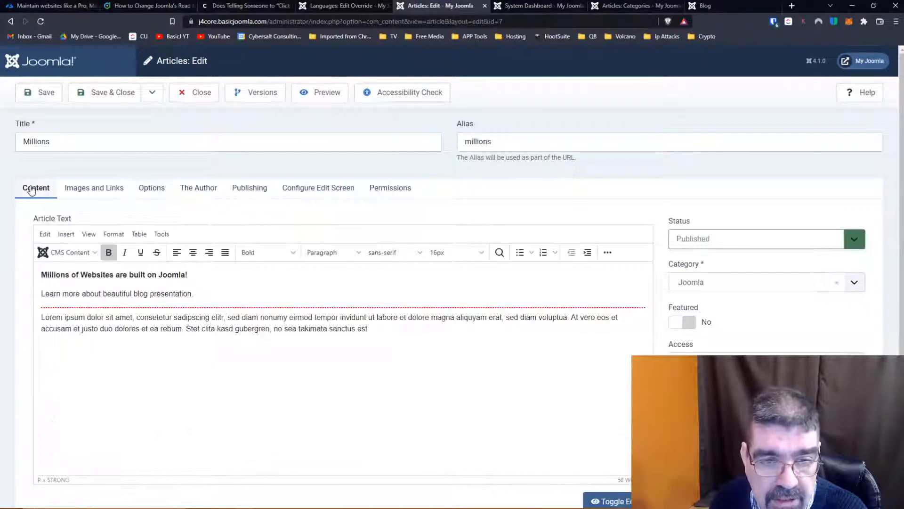
- Look through the article editor's extended toolbar and its Insert, Tools, Table, Format and Edit options for the read-more command
{"action": "left_click", "coordinate": [607, 253]}
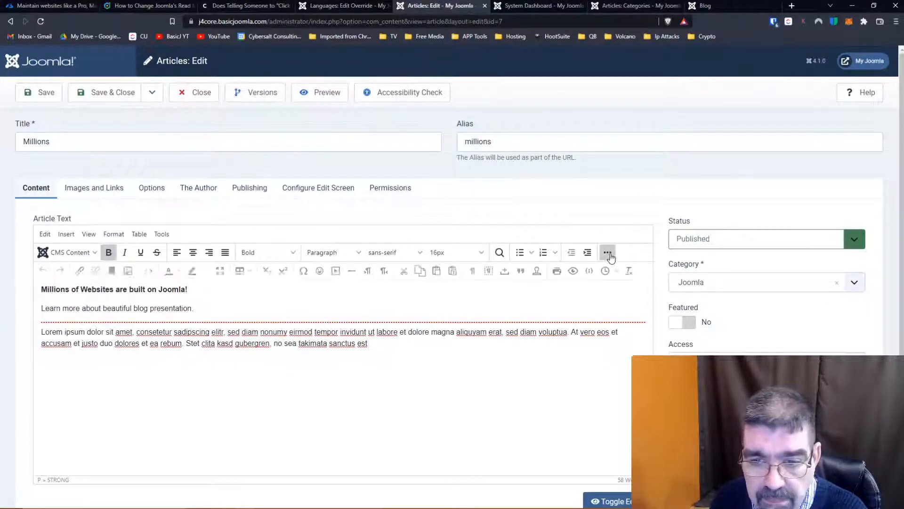
{"action": "scroll", "coordinate": [506, 183], "scroll_direction": "down", "scroll_amount": 1}
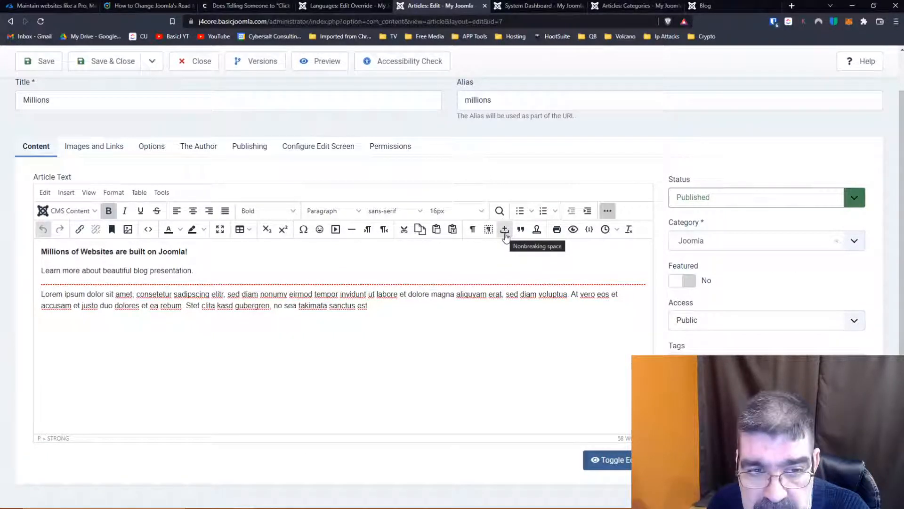
{"action": "left_click", "coordinate": [66, 193]}
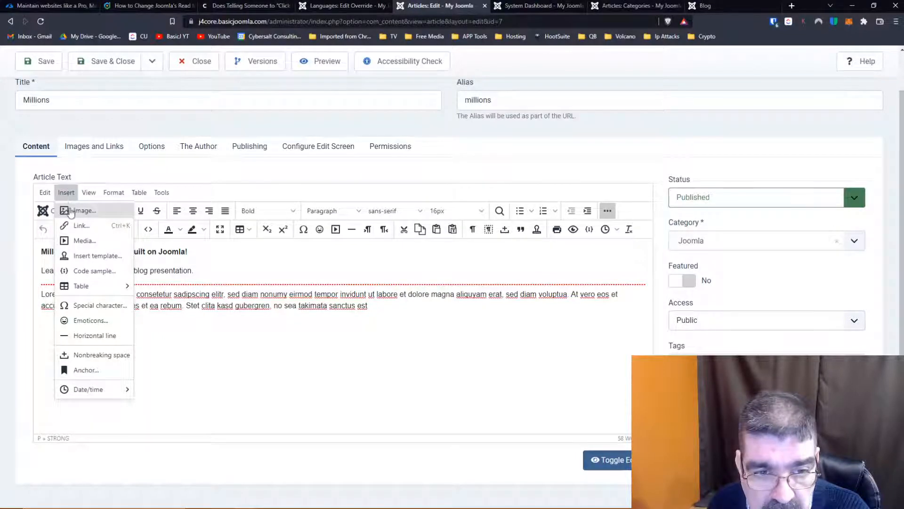
{"action": "mouse_move", "coordinate": [90, 288]}
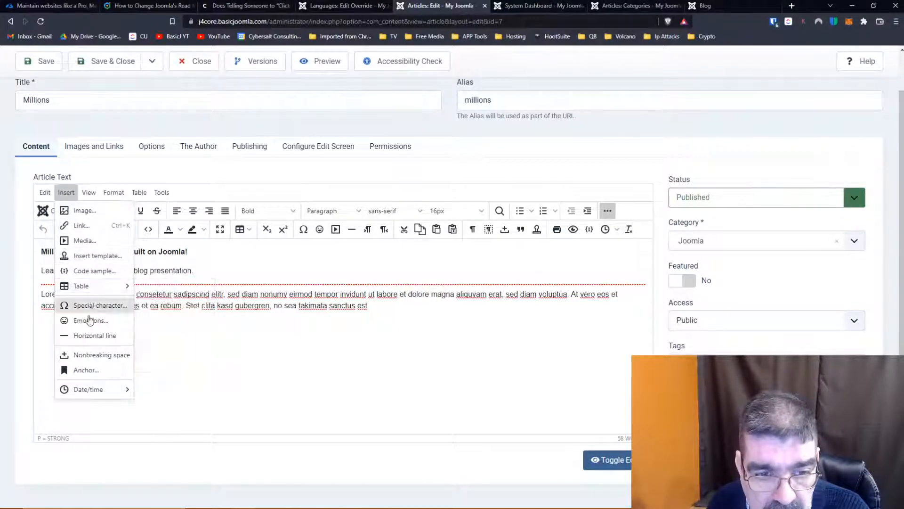
{"action": "left_click", "coordinate": [310, 383]}
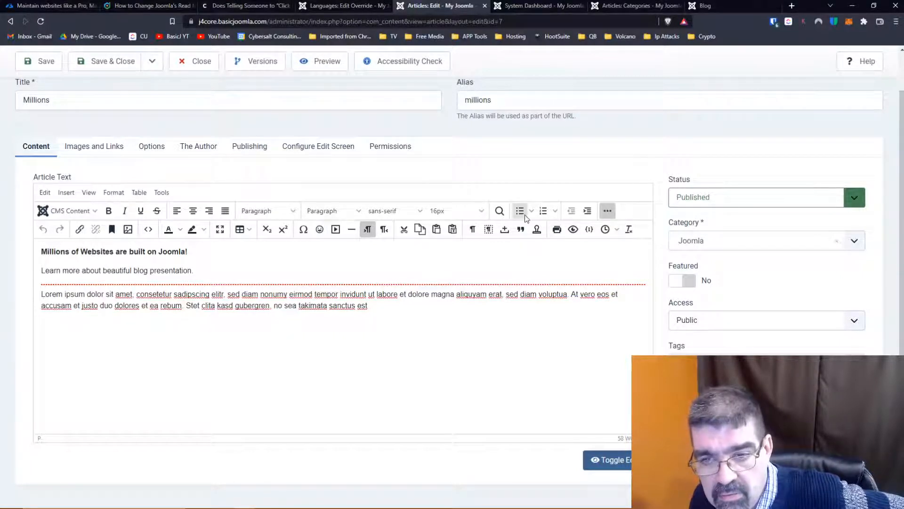
{"action": "left_click", "coordinate": [605, 215]}
{"action": "left_click", "coordinate": [605, 216]}
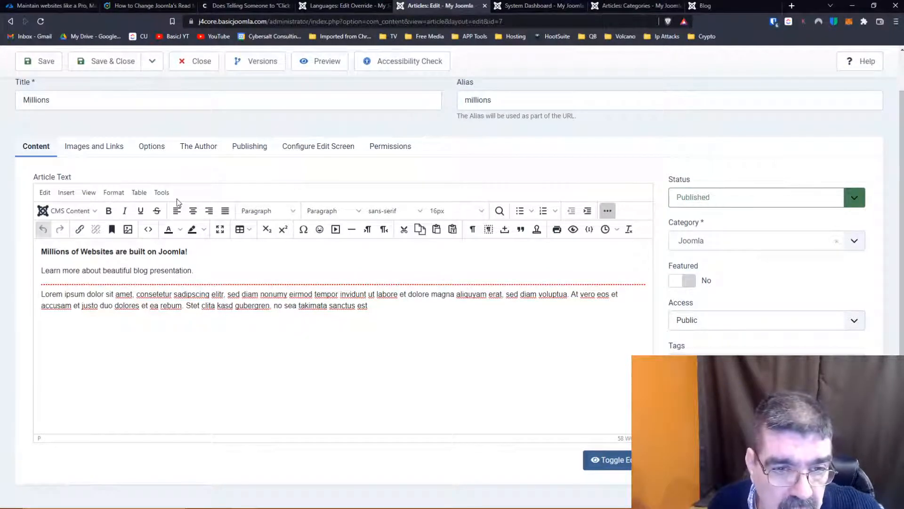
{"action": "left_click", "coordinate": [162, 194]}
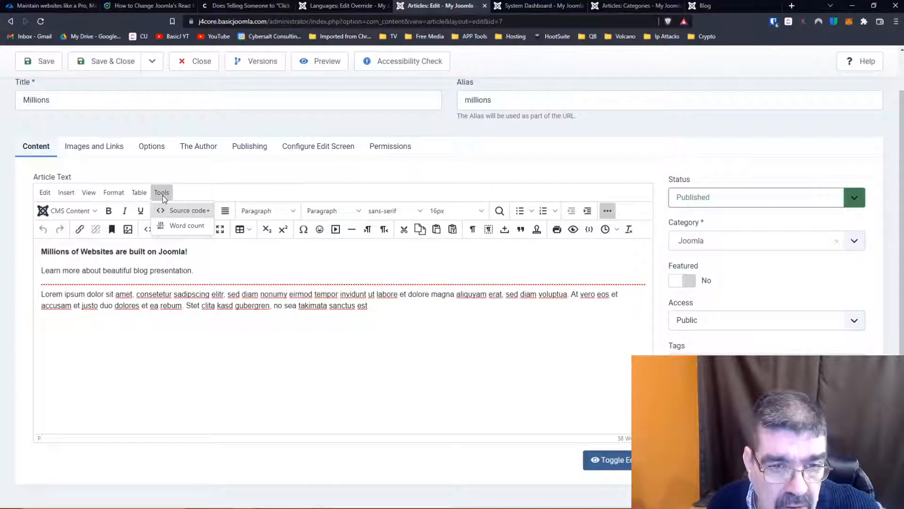
{"action": "mouse_move", "coordinate": [147, 197]}
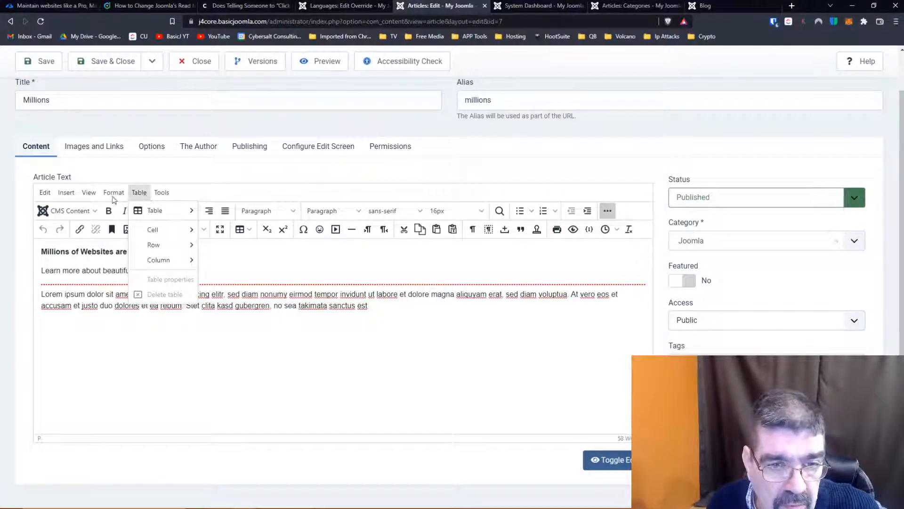
{"action": "mouse_move", "coordinate": [112, 196]}
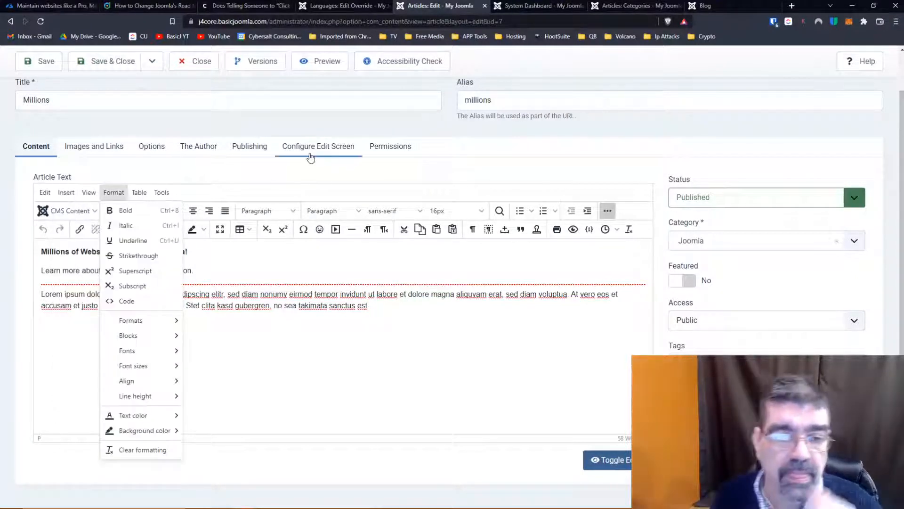
{"action": "left_click", "coordinate": [299, 176]}
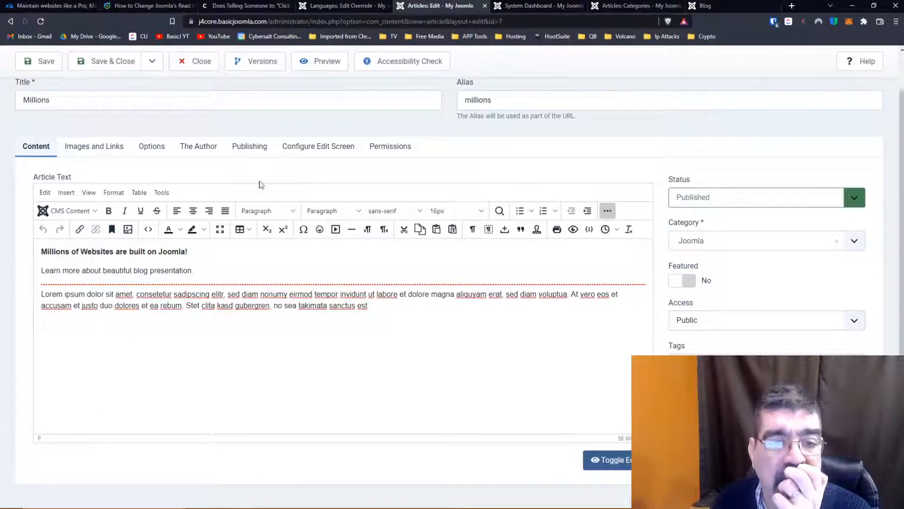
{"action": "left_click", "coordinate": [44, 195]}
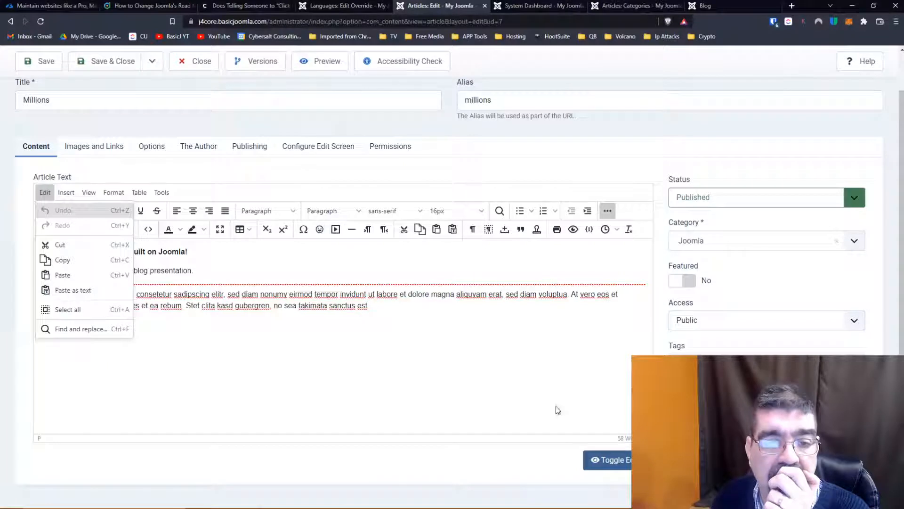
{"action": "left_click", "coordinate": [485, 402]}
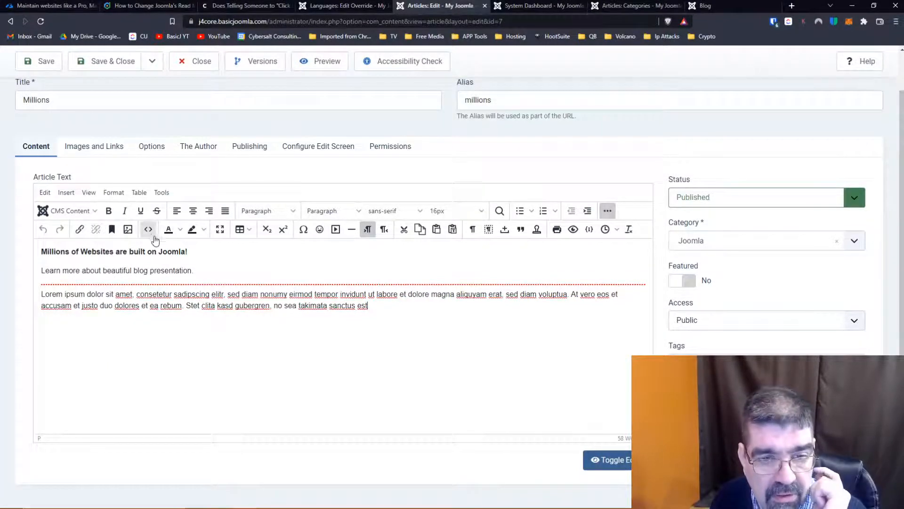
- Delete the read-more divider above the Lorem ipsum paragraph in the Millions article
{"action": "left_click", "coordinate": [178, 283]}
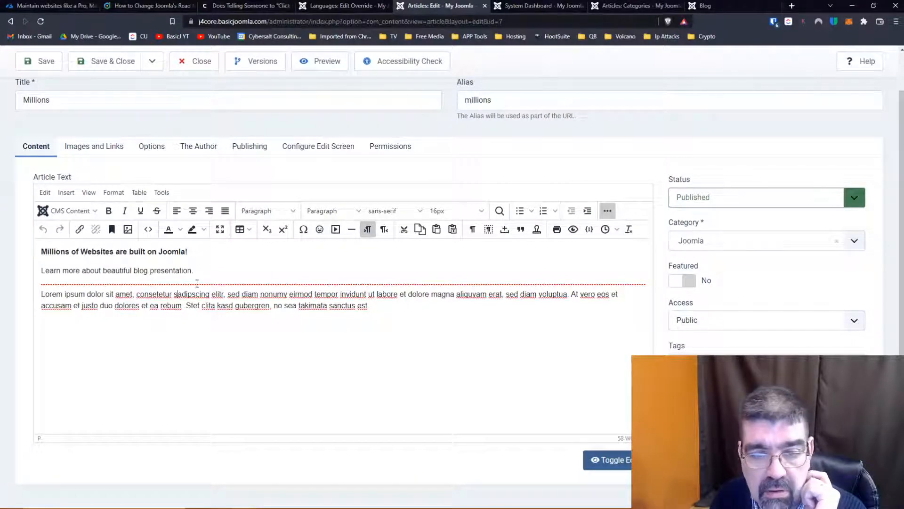
{"action": "left_click", "coordinate": [42, 294]}
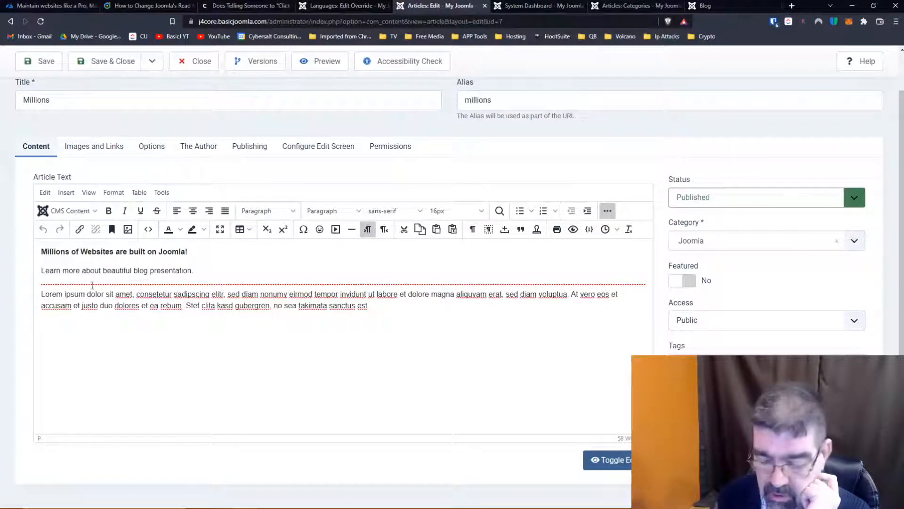
{"action": "key", "text": "BackSpace"}
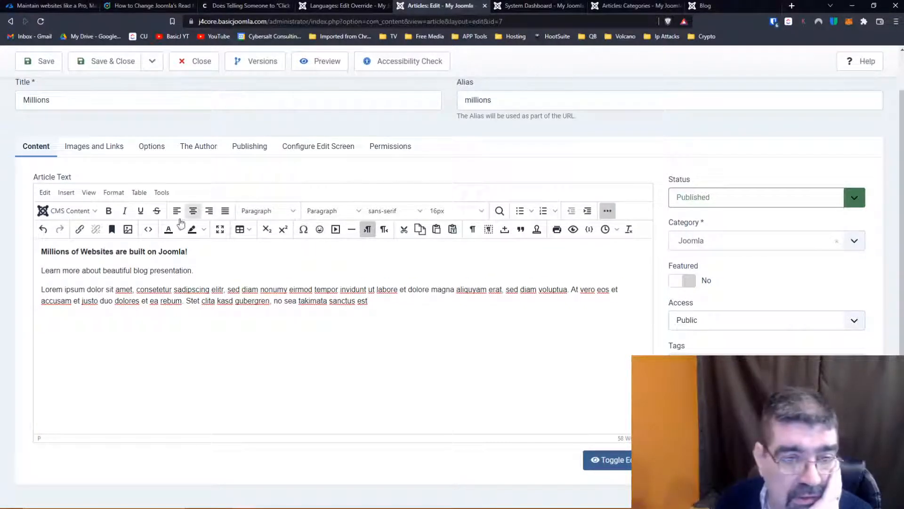
{"action": "left_click", "coordinate": [91, 212]}
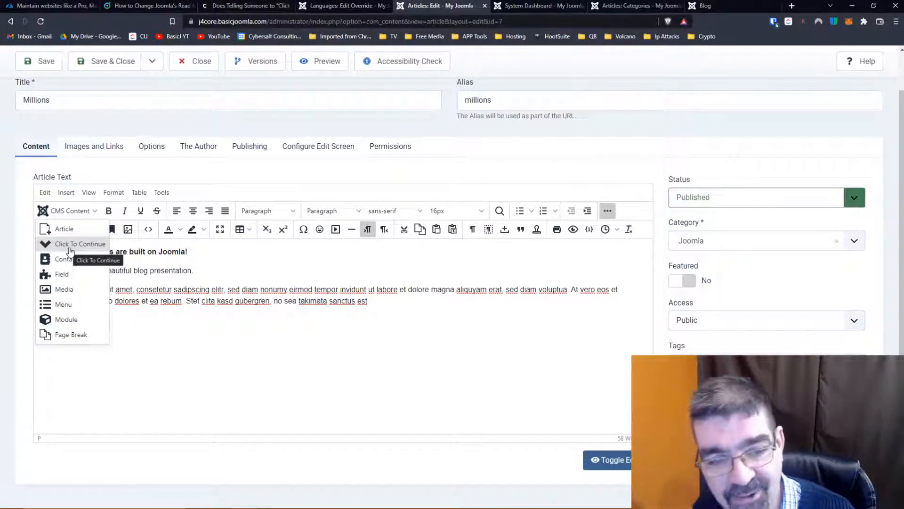
{"action": "left_click", "coordinate": [70, 244]}
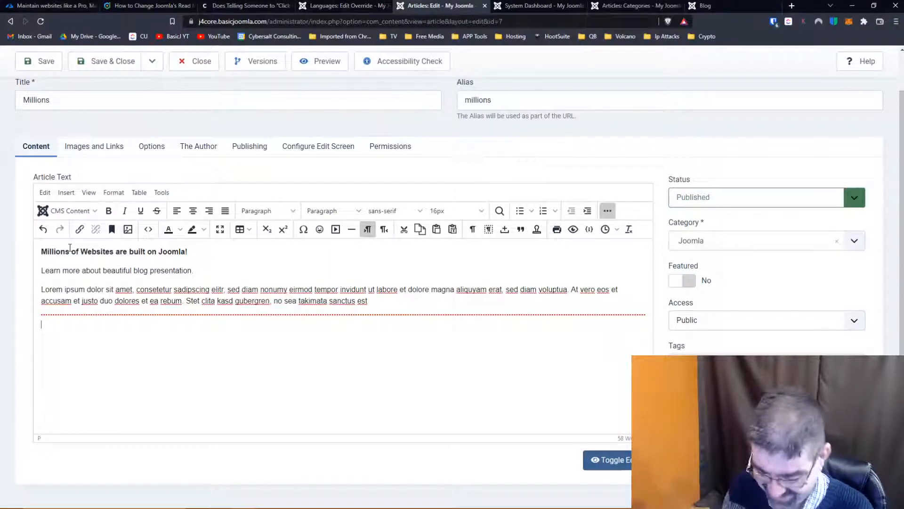
{"action": "key", "text": "BackSpace"}
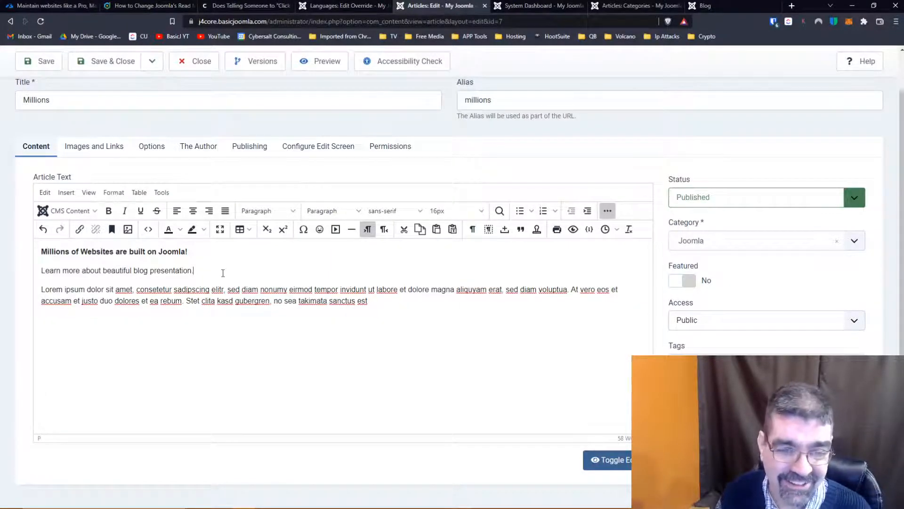
- Insert the Click To Continue break after "Learn more about beautiful blog presentation.", and save and close the article
{"action": "left_click", "coordinate": [71, 210]}
{"action": "left_click", "coordinate": [75, 246]}
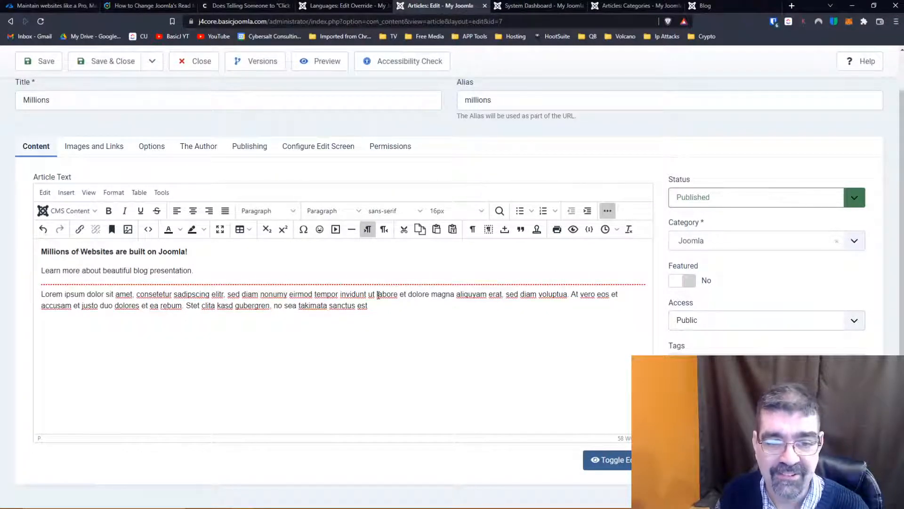
{"action": "left_click", "coordinate": [109, 69]}
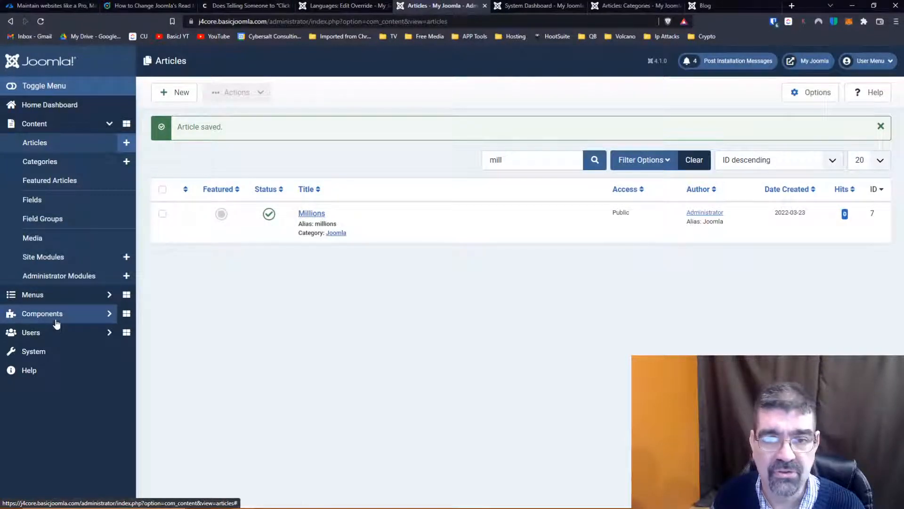
- Close the PLG_READMORE_BUTTON_READMORE override and open the list of installed site languages
{"action": "left_click", "coordinate": [320, 6]}
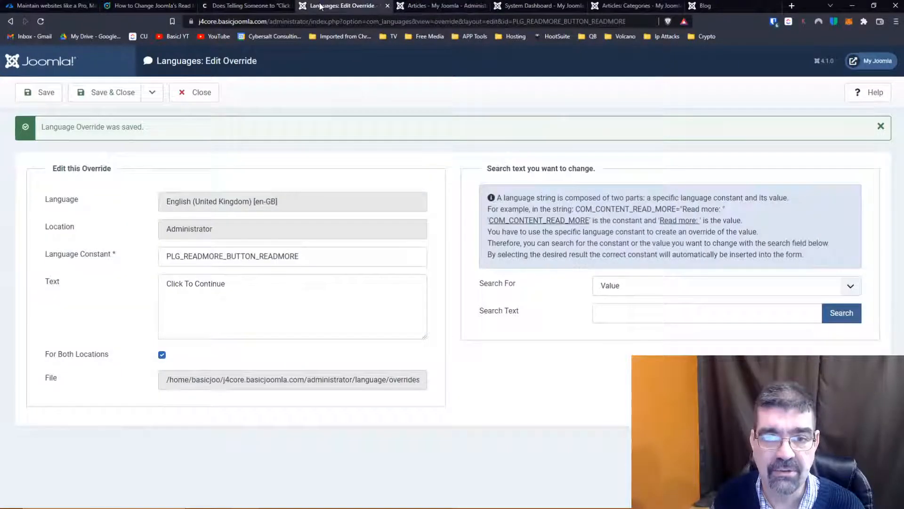
{"action": "left_click", "coordinate": [211, 94]}
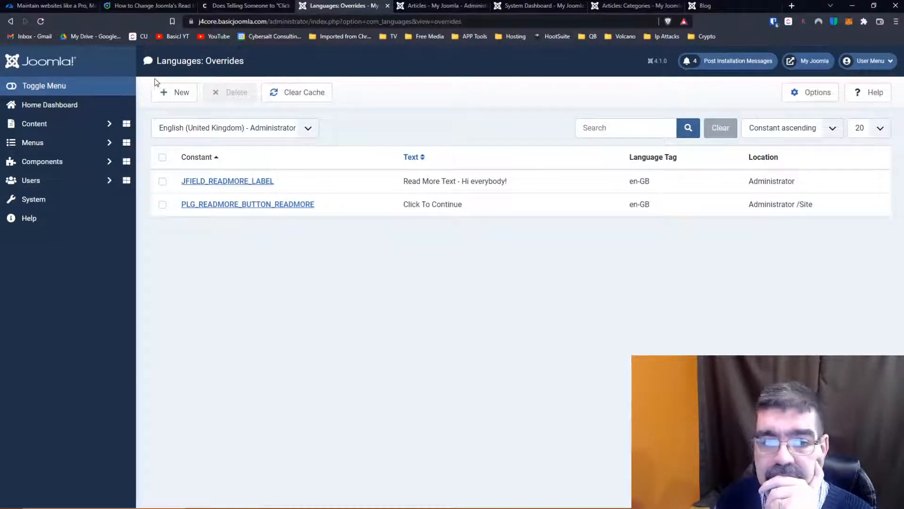
{"action": "left_click", "coordinate": [33, 198]}
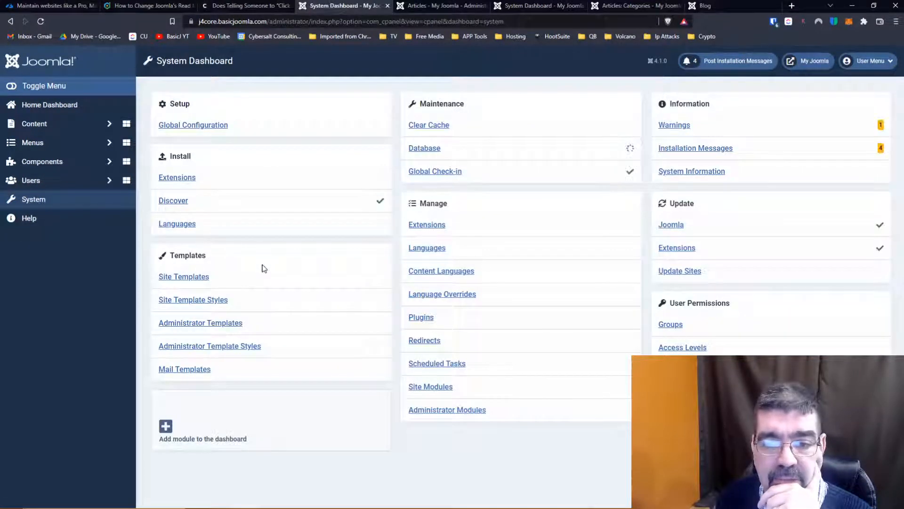
{"action": "left_click", "coordinate": [428, 248]}
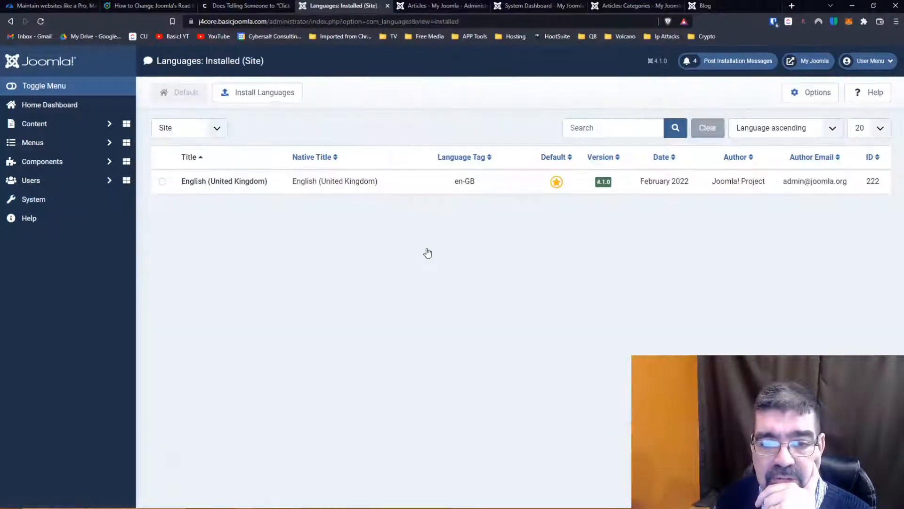
- Check the Languages component's options, close them, and select the English (United Kingdom) site language
{"action": "left_click", "coordinate": [811, 96]}
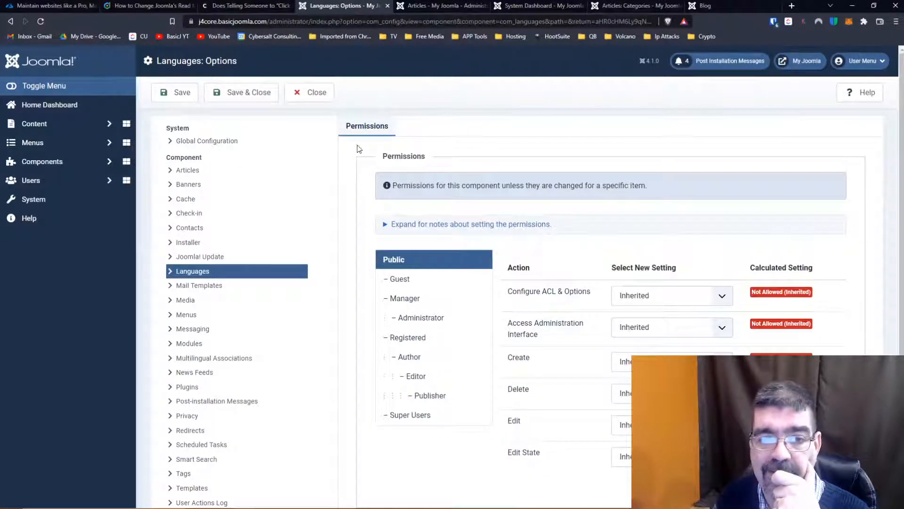
{"action": "left_click", "coordinate": [309, 93]}
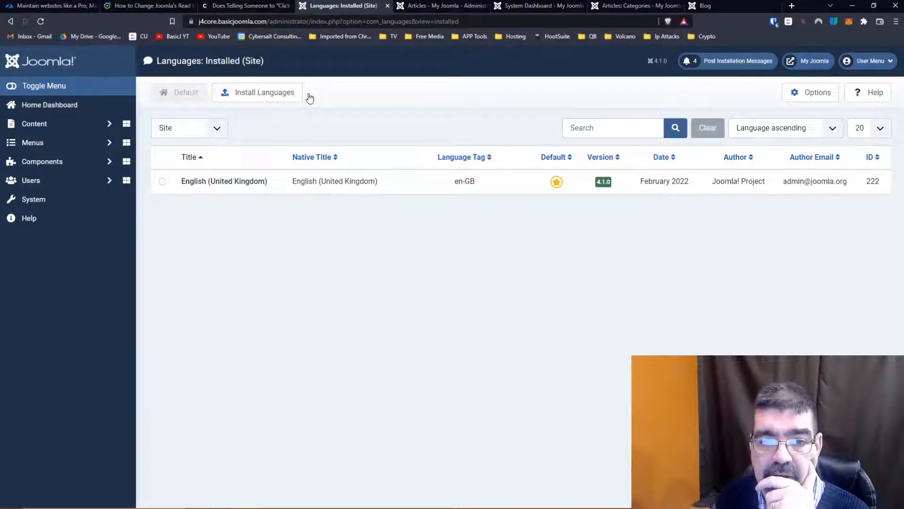
{"action": "left_click", "coordinate": [162, 182]}
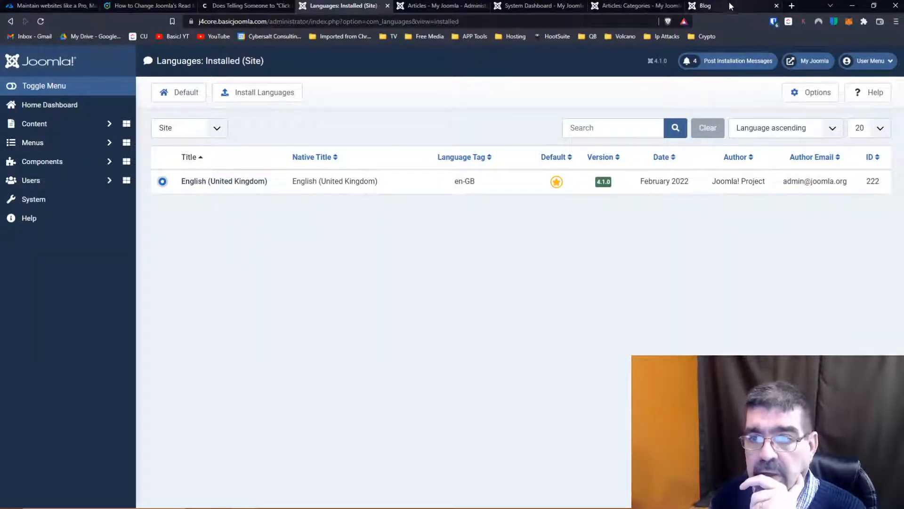
- Search the web in a new tab for "phoca commander" and open the Phoca Commander Component download page
{"action": "left_click", "coordinate": [791, 6]}
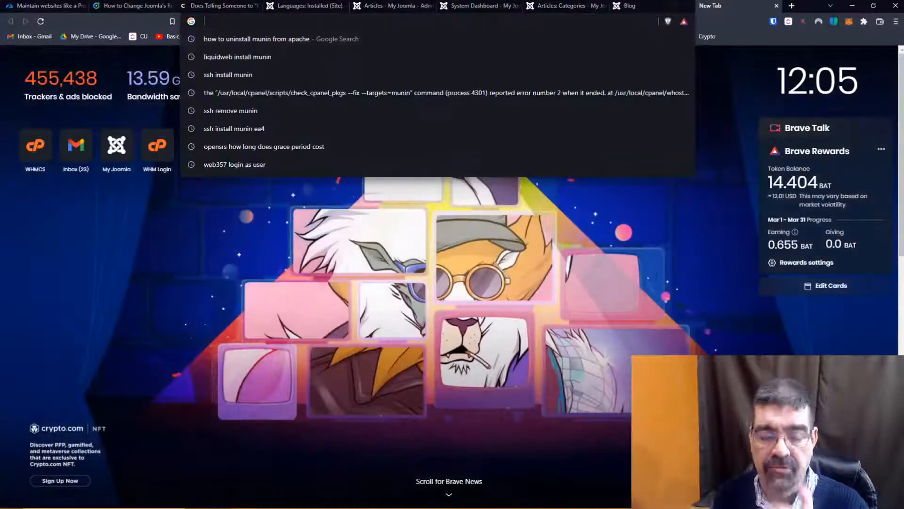
{"action": "type", "text": "phoca command"}
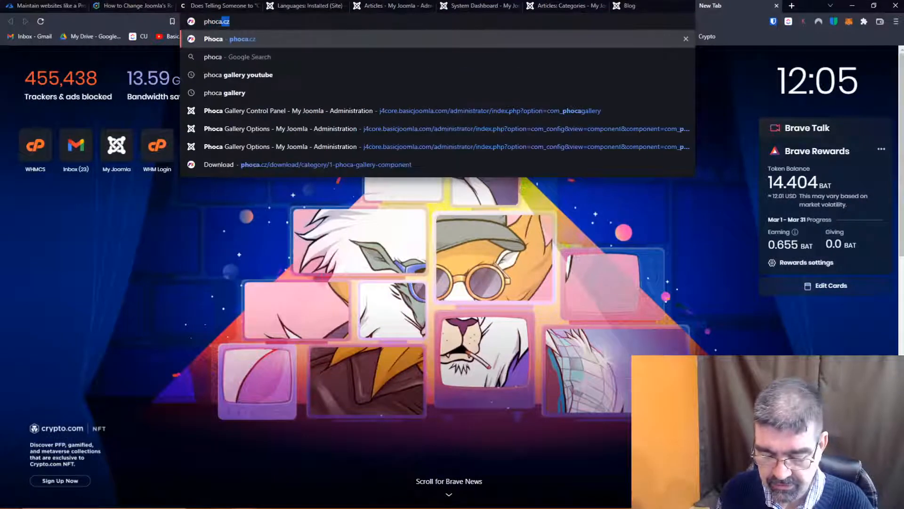
{"action": "type", "text": "er"}
{"action": "key", "text": "Return"}
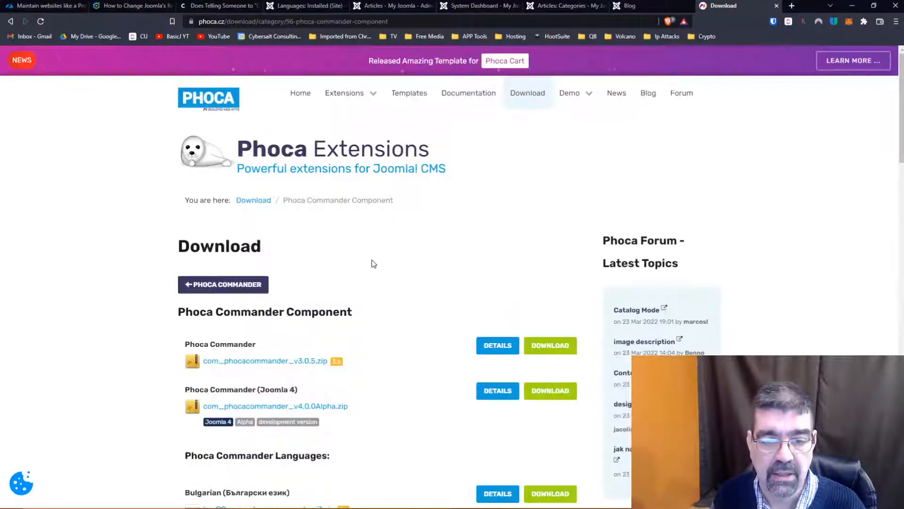
{"action": "scroll", "coordinate": [373, 263], "scroll_direction": "down", "scroll_amount": 3}
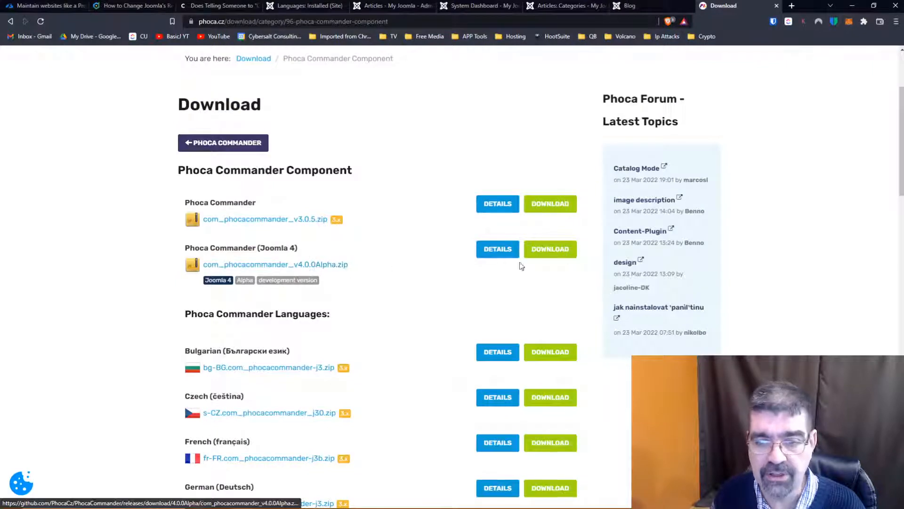
- Download the Joomla 4 package com_phocacommander_v4.0.0Alpha.zip into the delete folder
{"action": "left_click", "coordinate": [560, 259]}
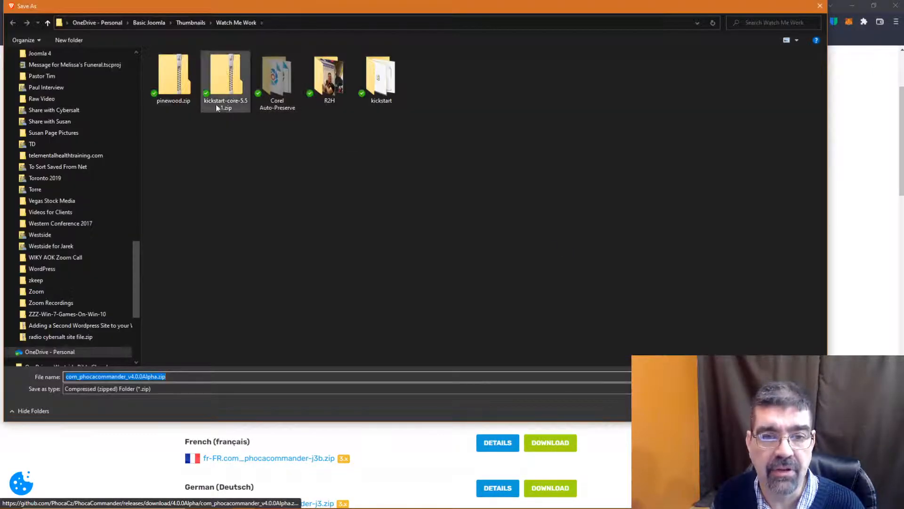
{"action": "scroll", "coordinate": [126, 275], "scroll_direction": "up", "scroll_amount": 15}
{"action": "left_click", "coordinate": [86, 81]}
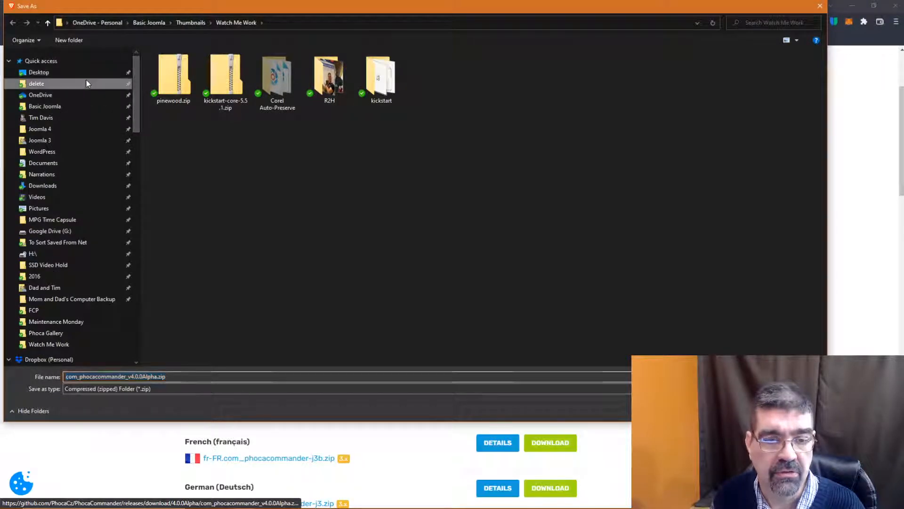
{"action": "key", "text": "Return"}
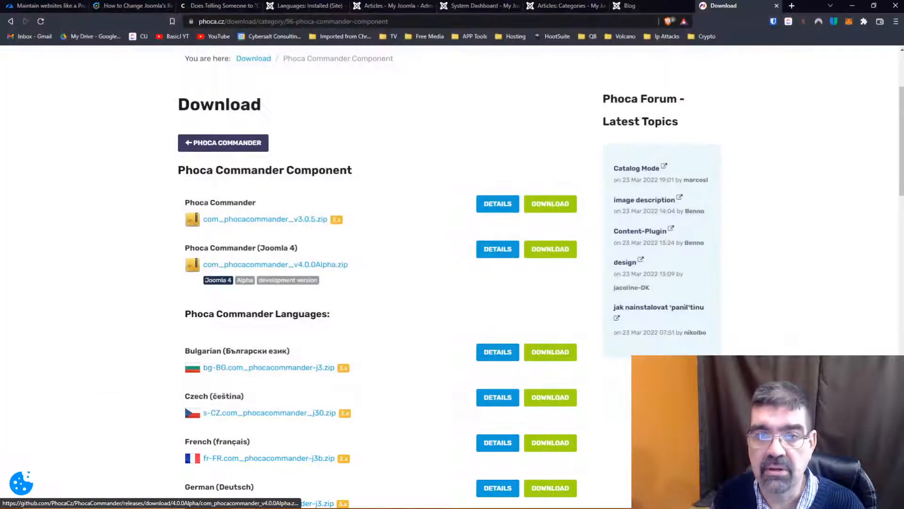
- Install the downloaded com_phocacommander_v4.0.0Alpha.zip package through the Joomla 4 site's extension installer
{"action": "left_click", "coordinate": [566, 8]}
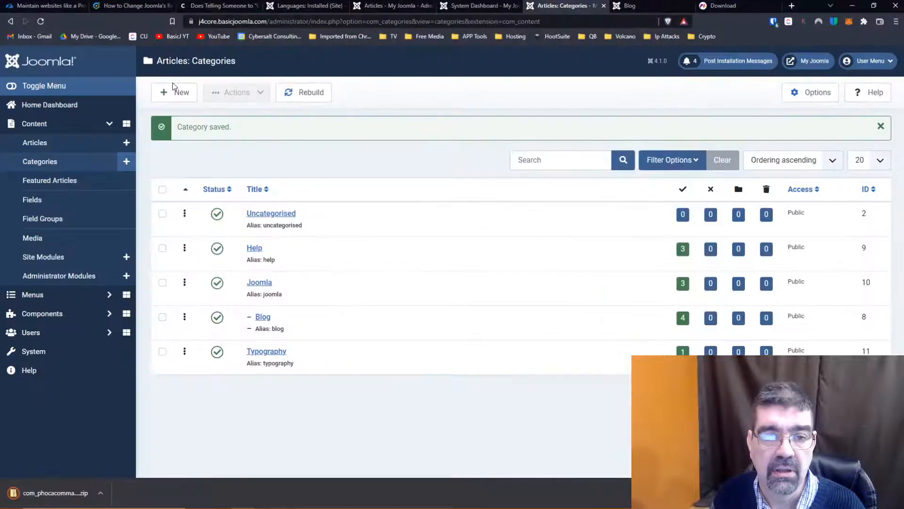
{"action": "left_click", "coordinate": [50, 351]}
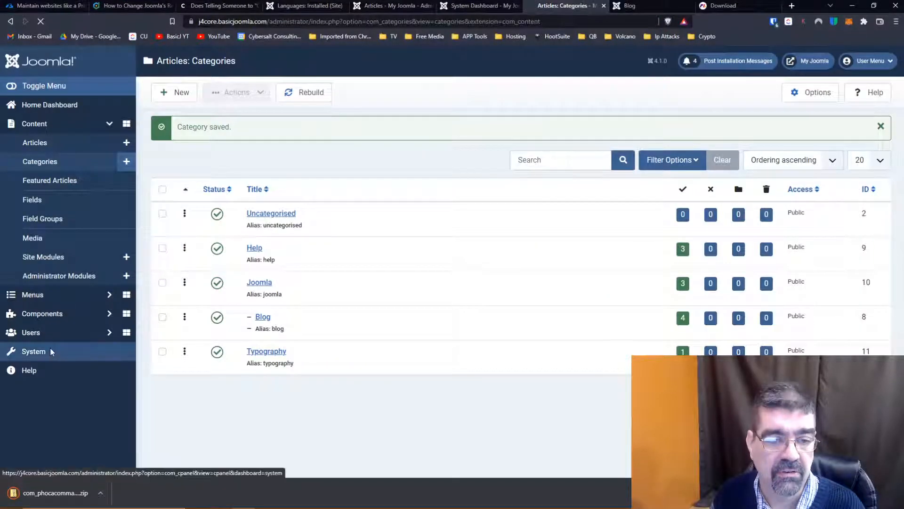
{"action": "left_click", "coordinate": [179, 178]}
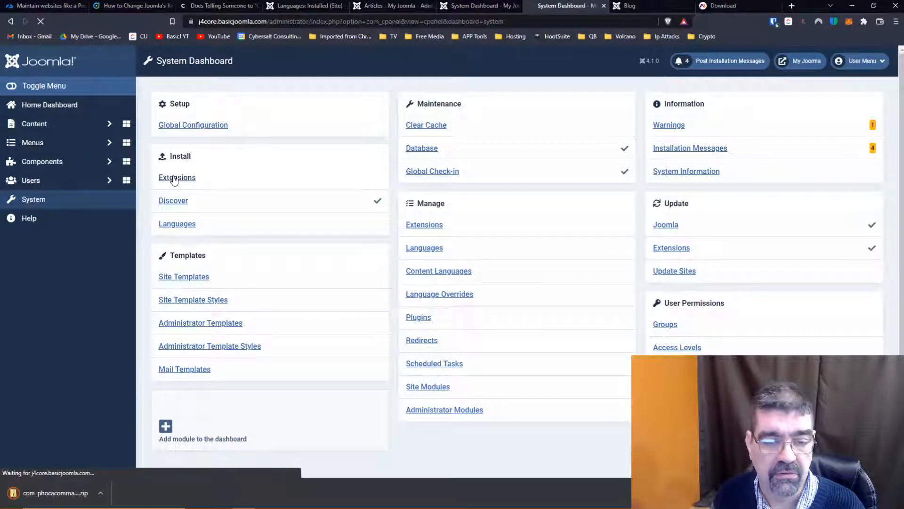
{"action": "left_click_drag", "start_coordinate": [51, 492], "coordinate": [462, 240]}
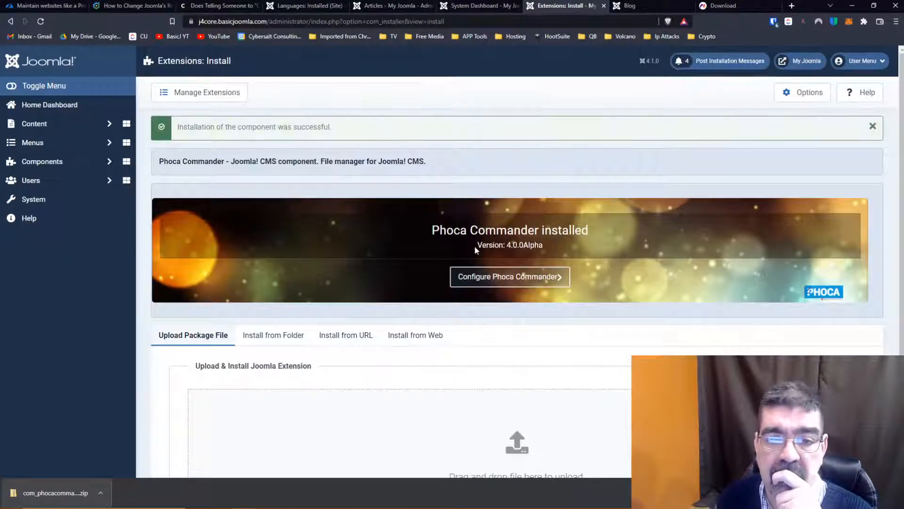
- Open Phoca Commander, dismissing its warning, and browse to the site's language/en-GB folder
{"action": "left_click", "coordinate": [485, 278]}
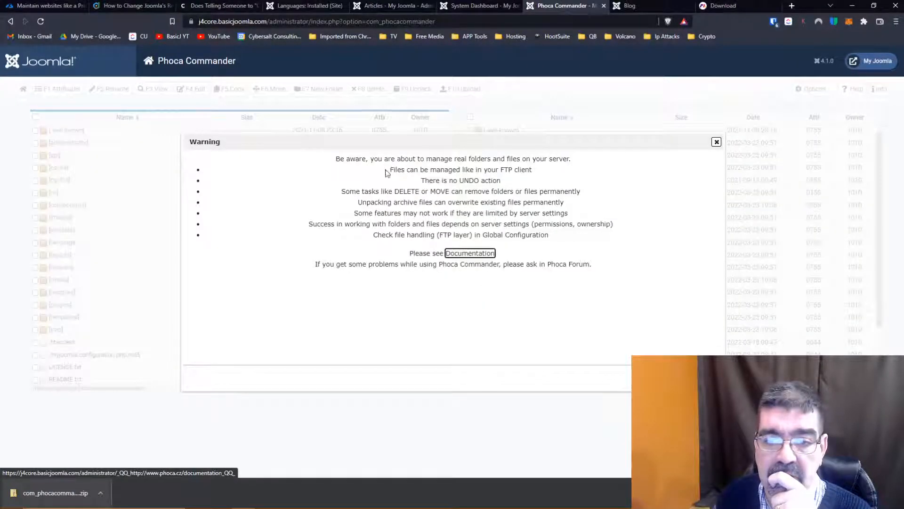
{"action": "left_click", "coordinate": [701, 378]}
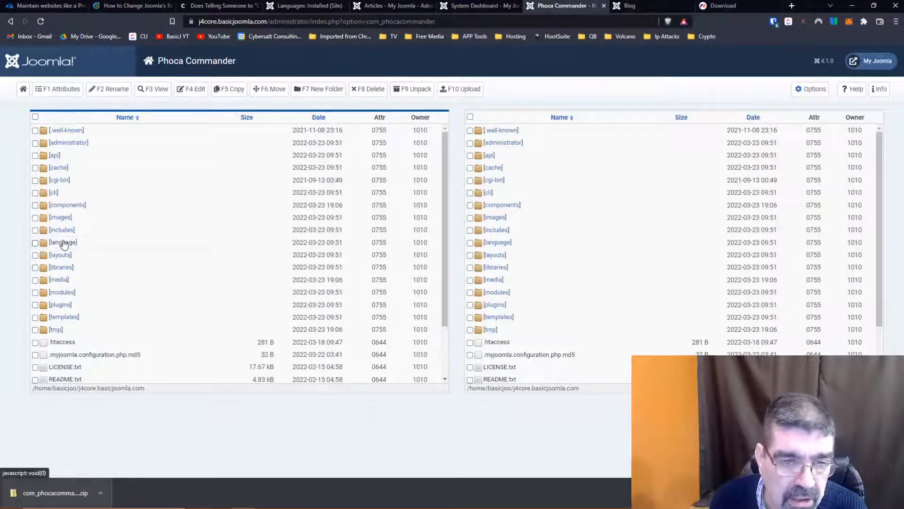
{"action": "left_click", "coordinate": [63, 243]}
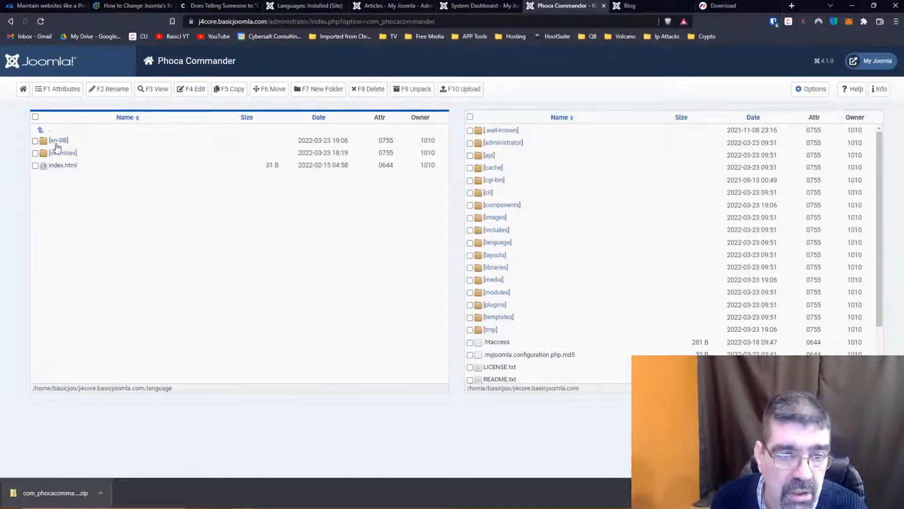
{"action": "left_click", "coordinate": [57, 141]}
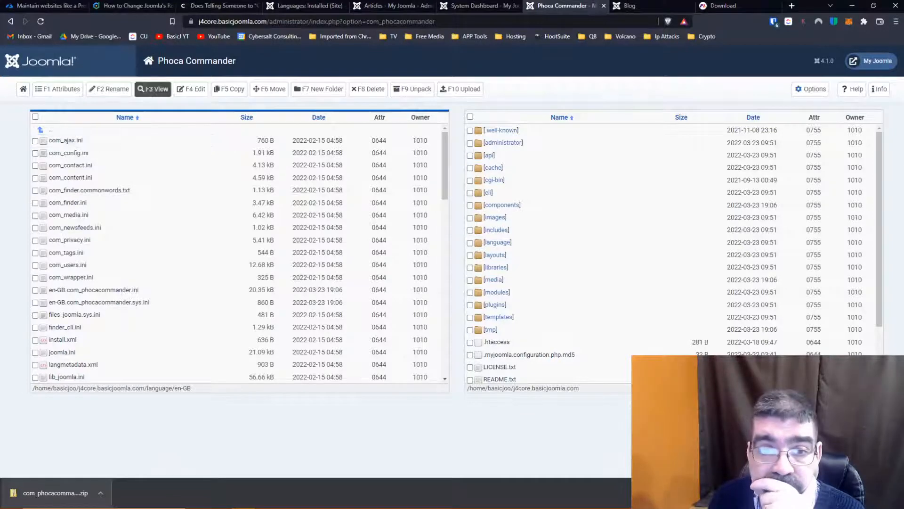
- Check the language tag in the list of installed site languages and return to Phoca Commander
{"action": "left_click", "coordinate": [306, 5]}
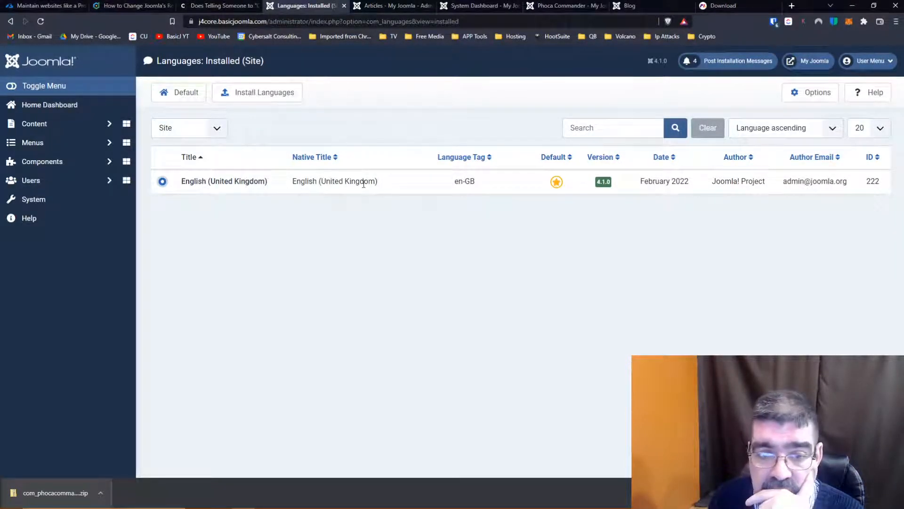
{"action": "left_click", "coordinate": [646, 5]}
{"action": "left_click", "coordinate": [565, 7]}
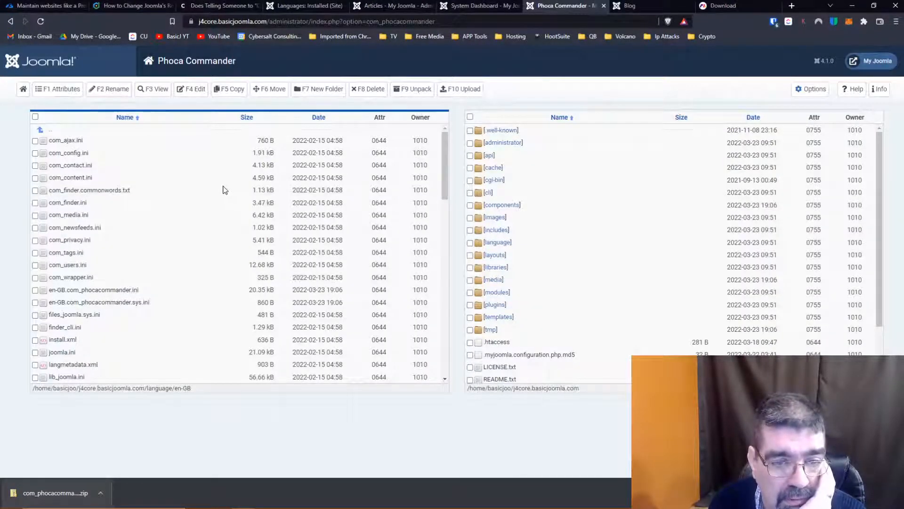
- Look through the language files in the en-GB folder
{"action": "scroll", "coordinate": [74, 292], "scroll_direction": "down", "scroll_amount": 1}
{"action": "scroll", "coordinate": [74, 292], "scroll_direction": "down", "scroll_amount": 5}
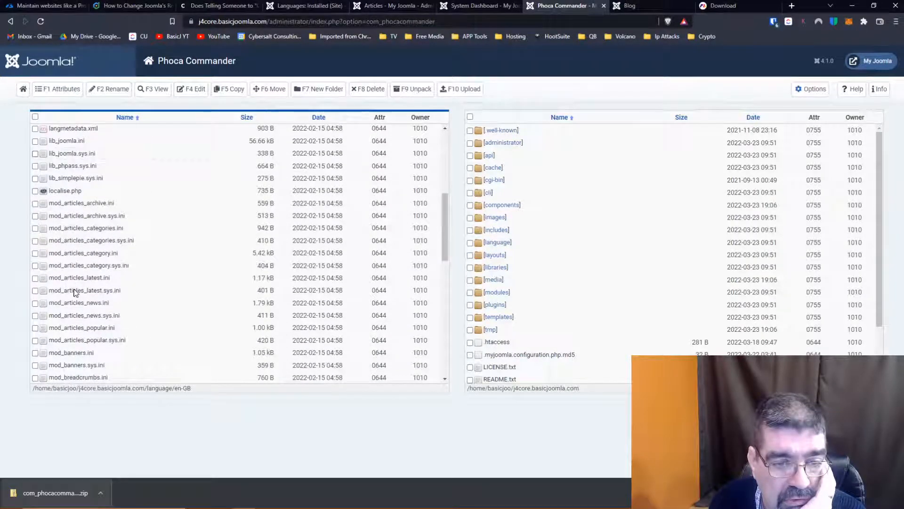
{"action": "scroll", "coordinate": [74, 292], "scroll_direction": "down", "scroll_amount": 7}
{"action": "scroll", "coordinate": [74, 292], "scroll_direction": "down", "scroll_amount": 4}
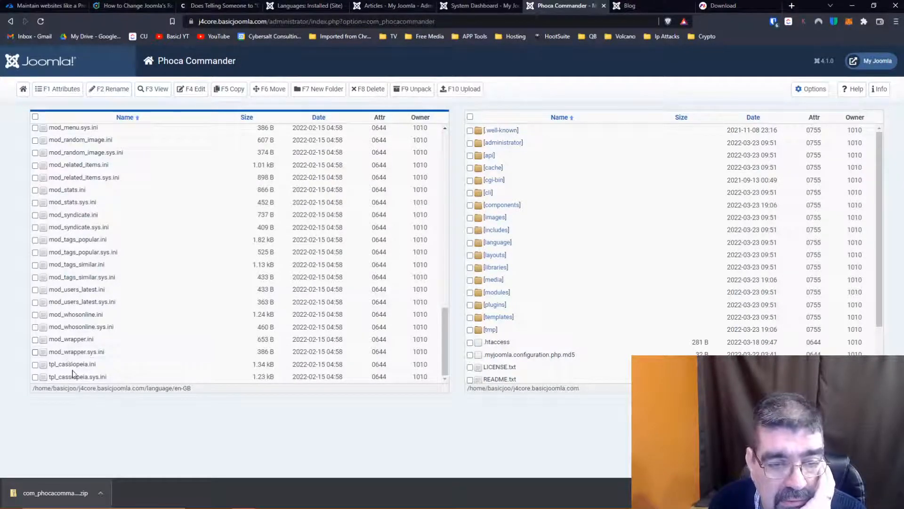
{"action": "scroll", "coordinate": [80, 358], "scroll_direction": "up", "scroll_amount": 15}
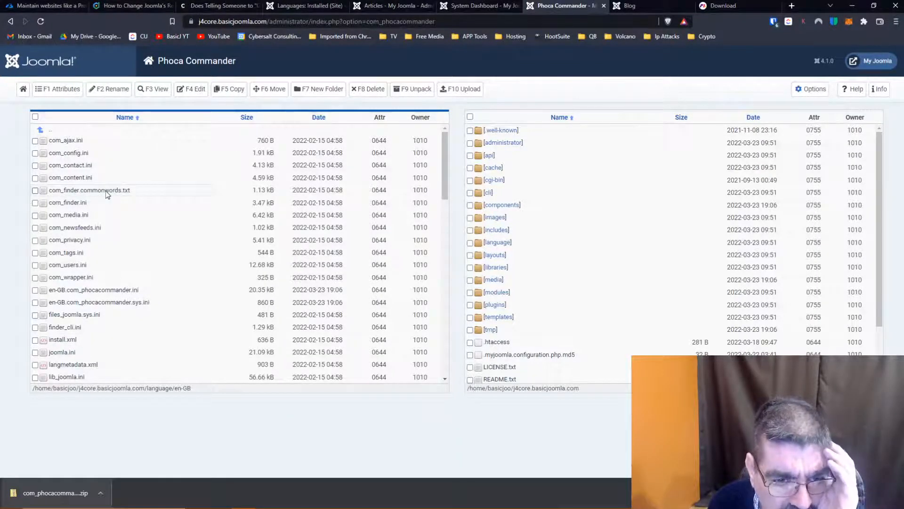
{"action": "scroll", "coordinate": [106, 191], "scroll_direction": "down", "scroll_amount": 2}
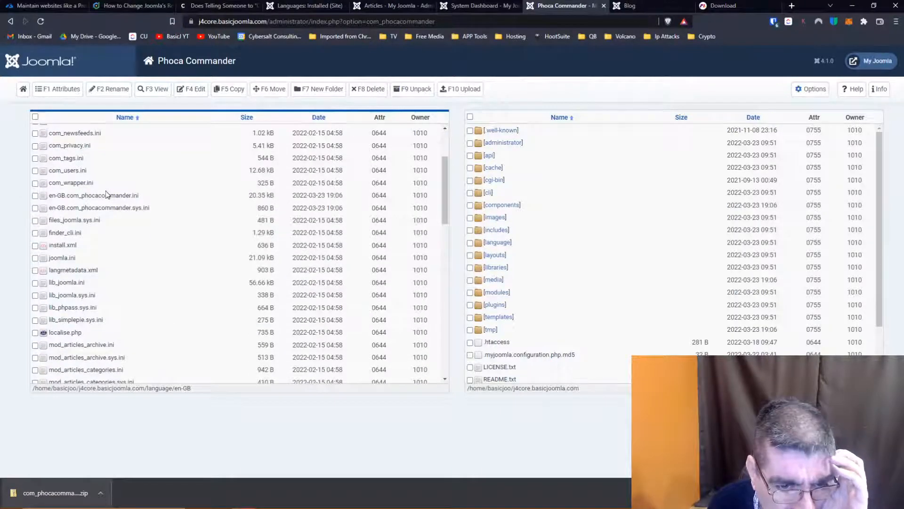
{"action": "scroll", "coordinate": [106, 191], "scroll_direction": "up", "scroll_amount": 1}
{"action": "scroll", "coordinate": [106, 190], "scroll_direction": "down", "scroll_amount": 3}
{"action": "scroll", "coordinate": [106, 190], "scroll_direction": "down", "scroll_amount": 8}
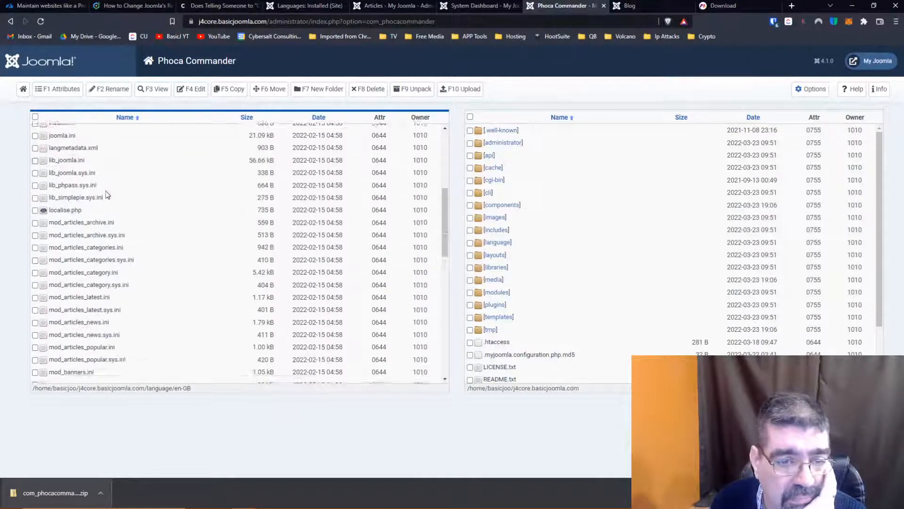
{"action": "scroll", "coordinate": [106, 191], "scroll_direction": "down", "scroll_amount": 1}
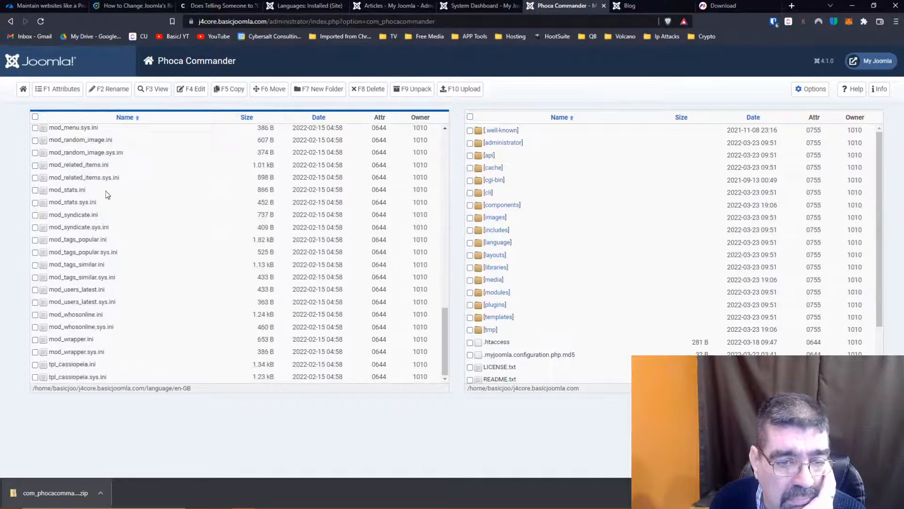
{"action": "scroll", "coordinate": [106, 191], "scroll_direction": "down", "scroll_amount": 2}
{"action": "scroll", "coordinate": [106, 191], "scroll_direction": "up", "scroll_amount": 3}
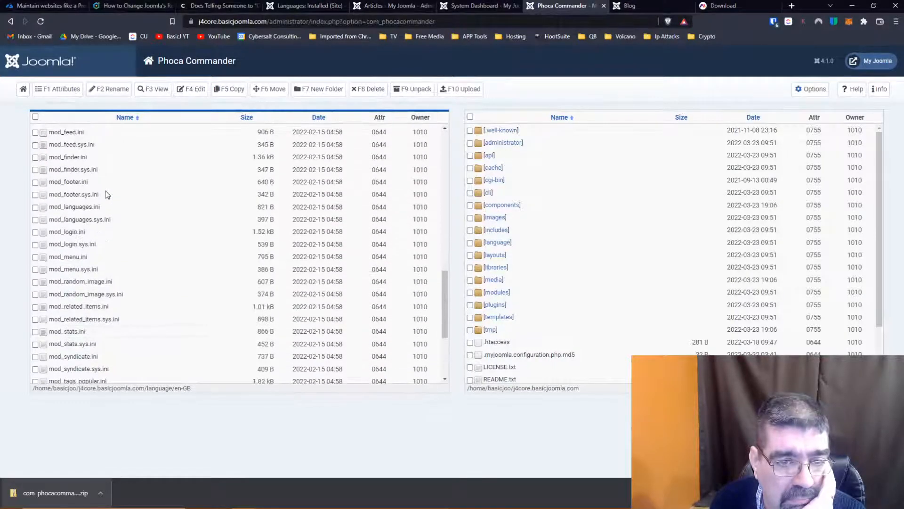
{"action": "scroll", "coordinate": [106, 192], "scroll_direction": "up", "scroll_amount": 1}
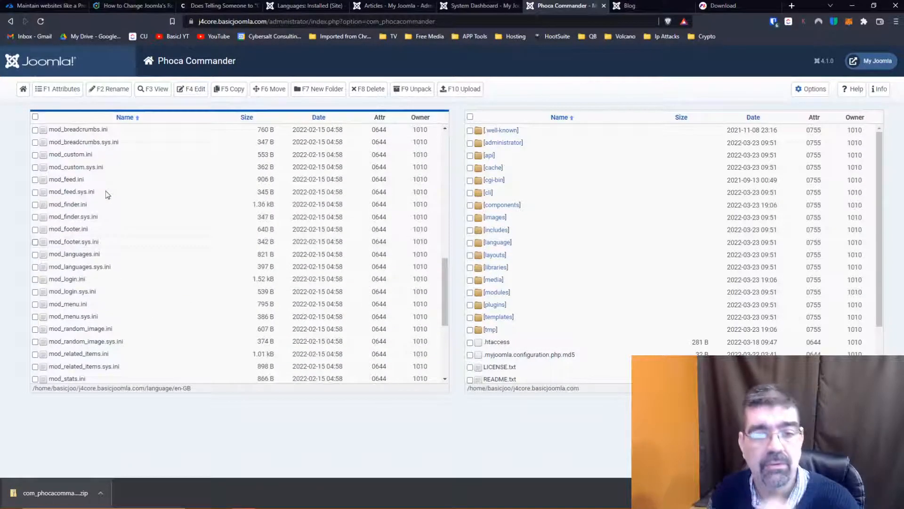
{"action": "scroll", "coordinate": [105, 190], "scroll_direction": "up", "scroll_amount": 1}
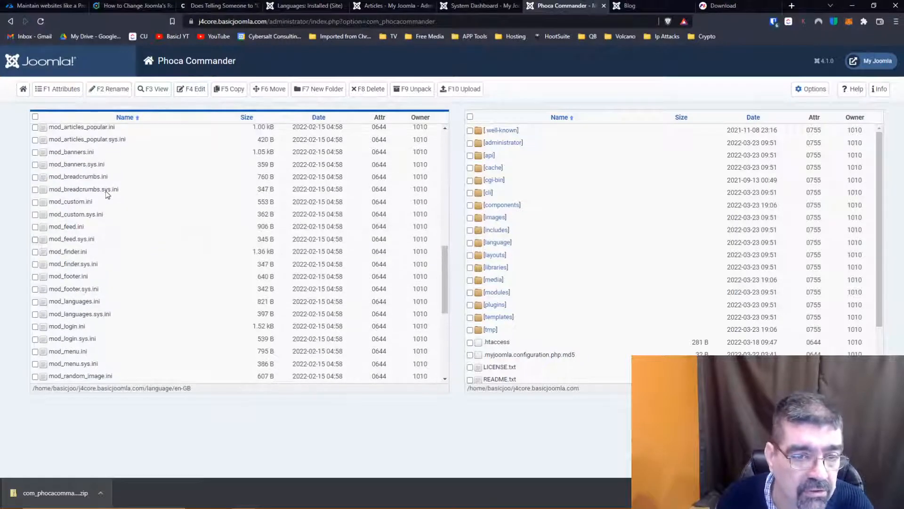
{"action": "scroll", "coordinate": [108, 194], "scroll_direction": "up", "scroll_amount": 2}
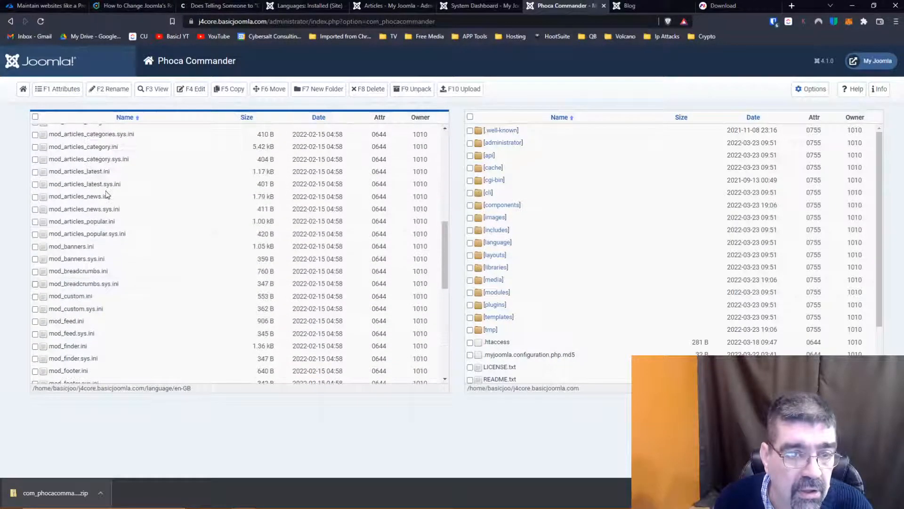
{"action": "scroll", "coordinate": [106, 190], "scroll_direction": "up", "scroll_amount": 10}
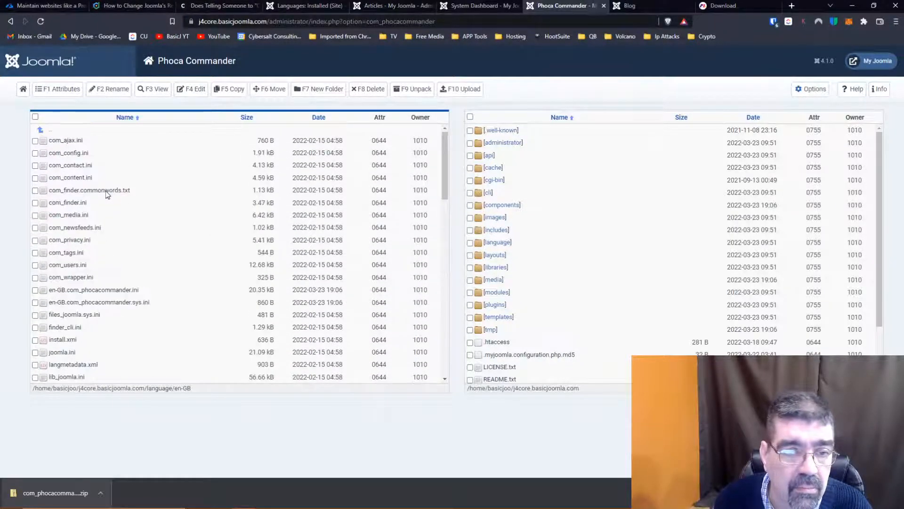
- Open en-GB.override.ini from the language/overrides folder in the file editor to inspect its override strings, and close it unsaved
{"action": "left_click", "coordinate": [51, 133]}
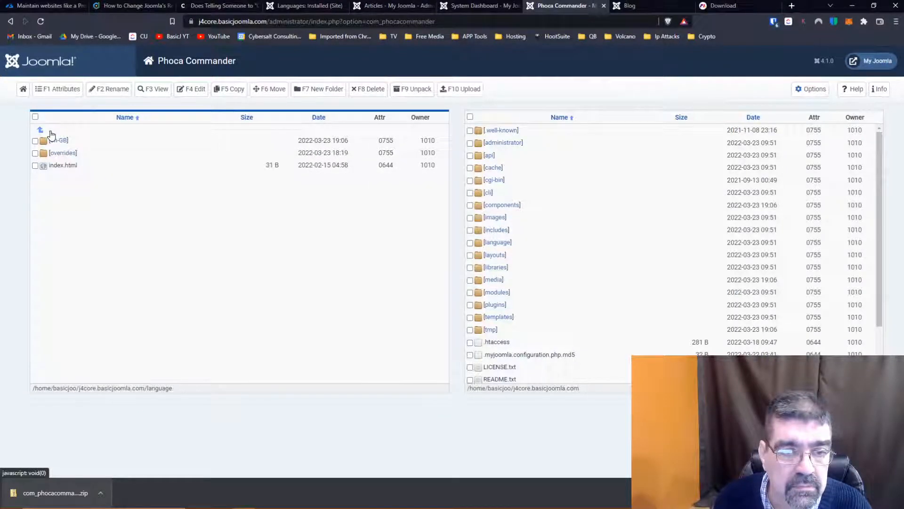
{"action": "left_click", "coordinate": [67, 154]}
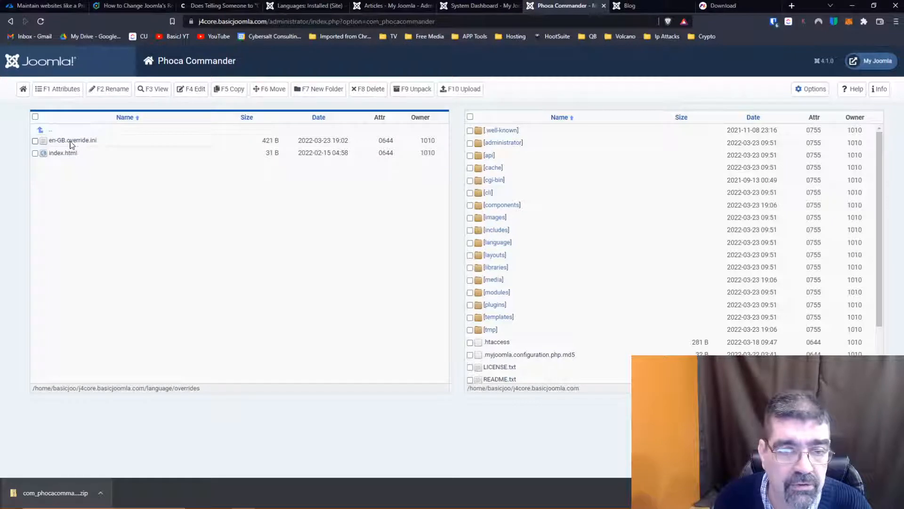
{"action": "right_click", "coordinate": [69, 141]}
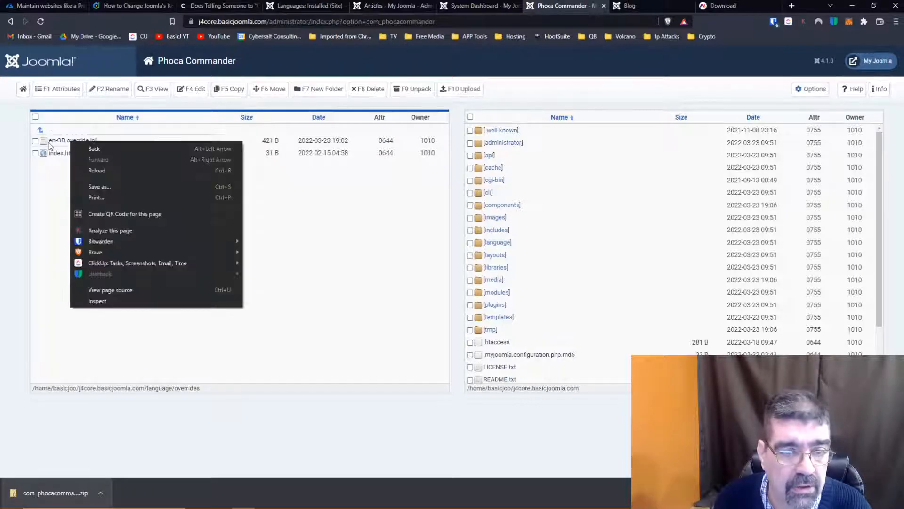
{"action": "left_click", "coordinate": [35, 140]}
{"action": "right_click", "coordinate": [58, 141]}
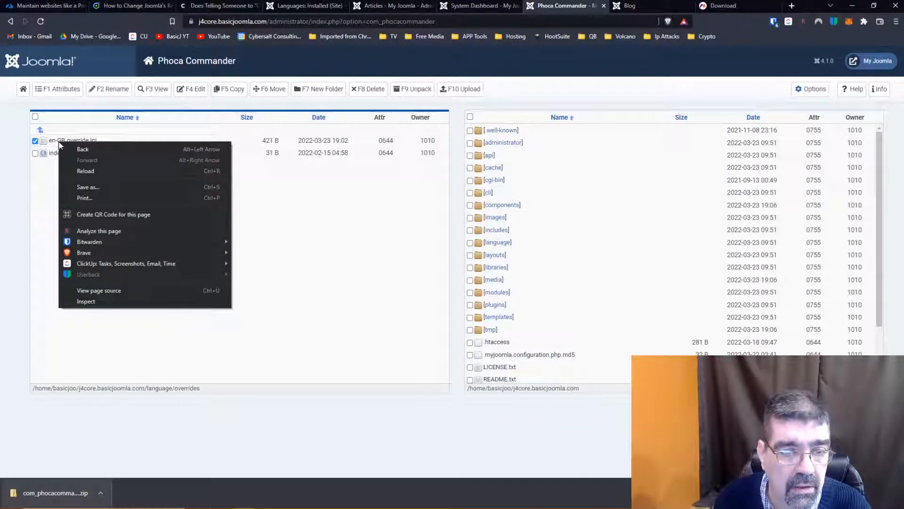
{"action": "left_click", "coordinate": [55, 146]}
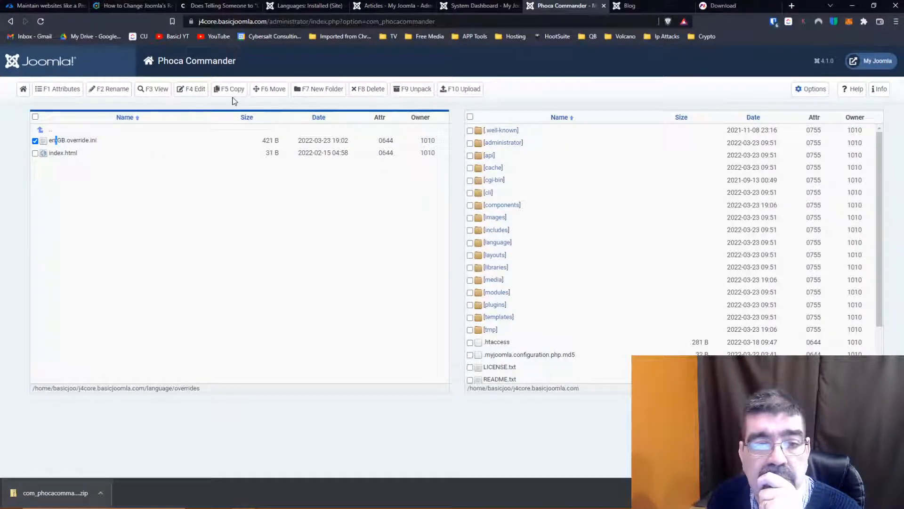
{"action": "left_click", "coordinate": [193, 94]}
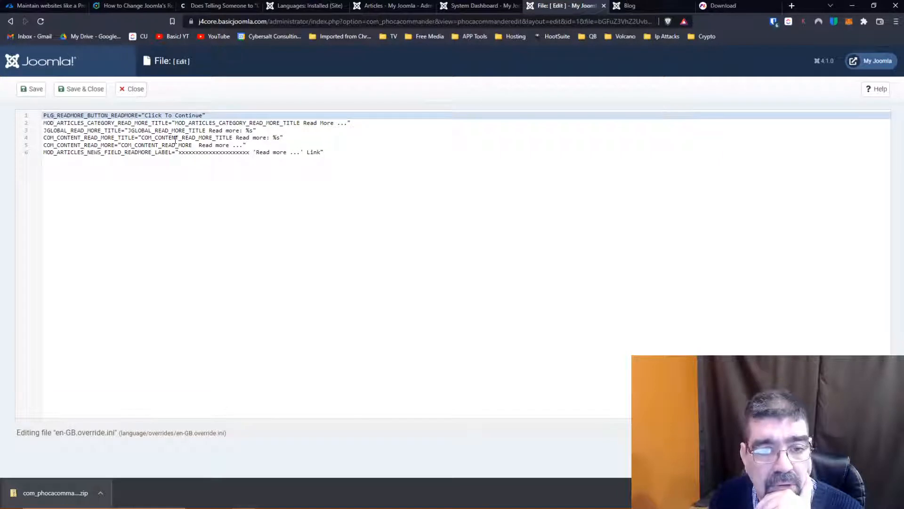
{"action": "left_click", "coordinate": [135, 90]}
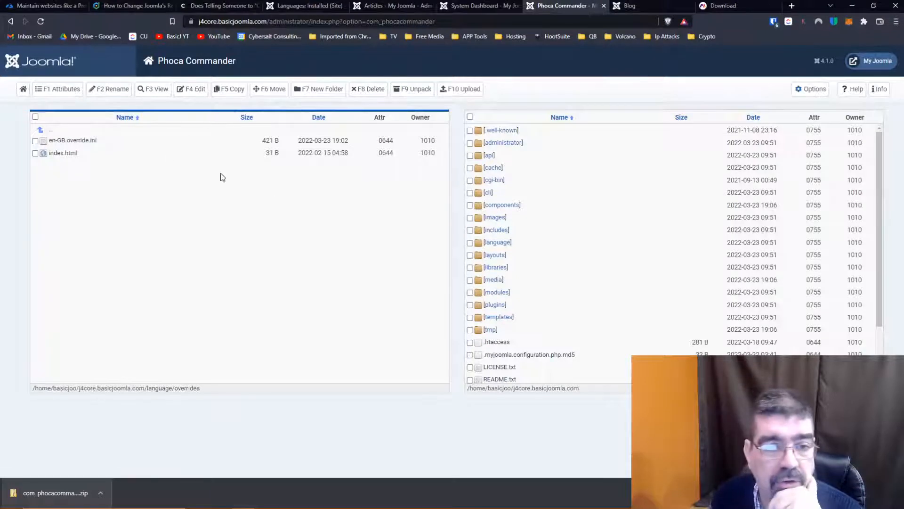
- Go back to the language/en-GB folder and open com_content.ini for editing
{"action": "left_click", "coordinate": [49, 130]}
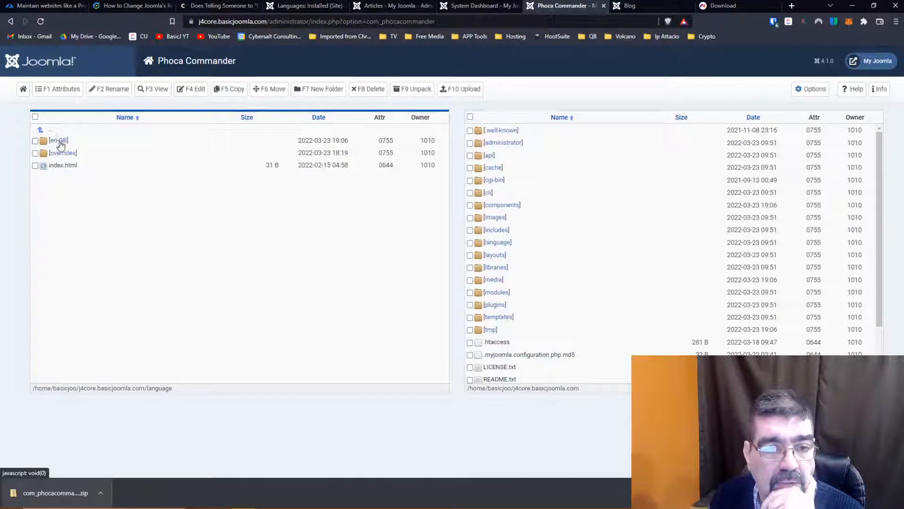
{"action": "left_click", "coordinate": [60, 141]}
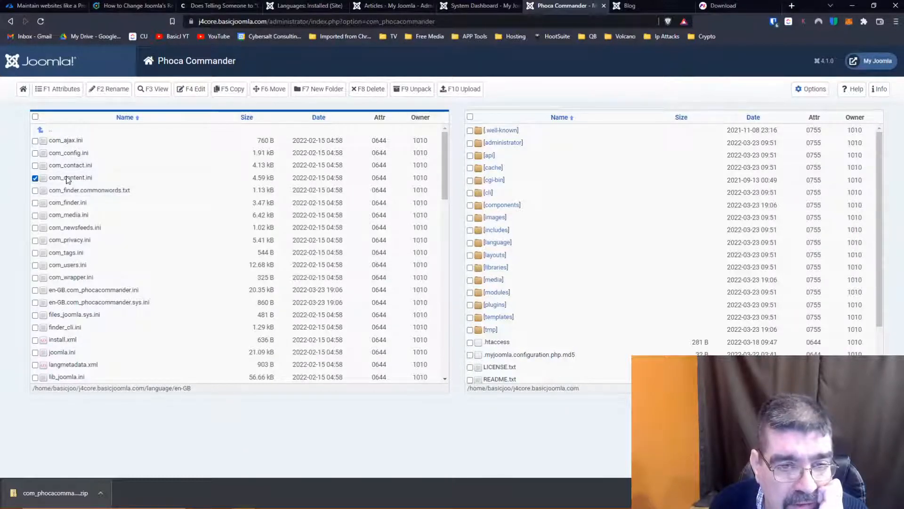
{"action": "left_click", "coordinate": [192, 92]}
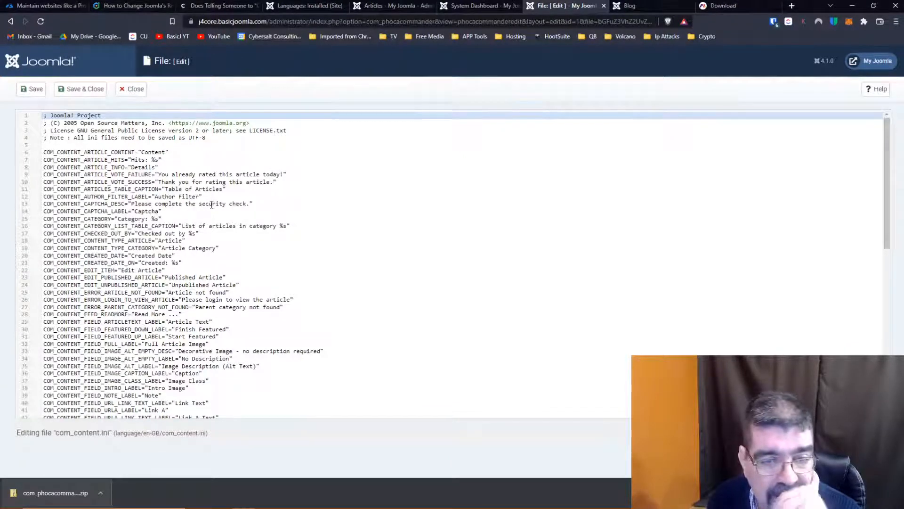
- In com_content.ini, insert "WE are where we should not be - " before "Read more: %s" in COM_CONTENT_READ_MORE_TITLE and save the file
{"action": "scroll", "coordinate": [212, 204], "scroll_direction": "down", "scroll_amount": 9}
{"action": "scroll", "coordinate": [211, 204], "scroll_direction": "up", "scroll_amount": 9}
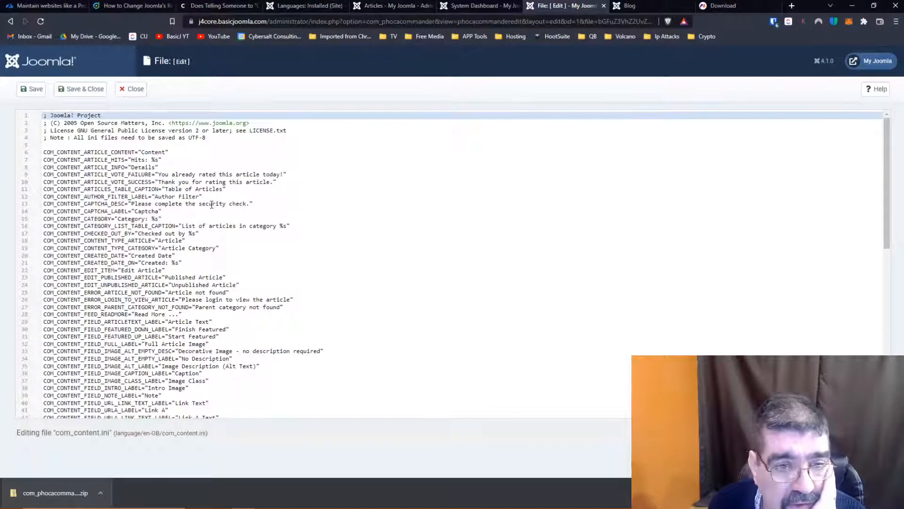
{"action": "scroll", "coordinate": [212, 204], "scroll_direction": "down", "scroll_amount": 6}
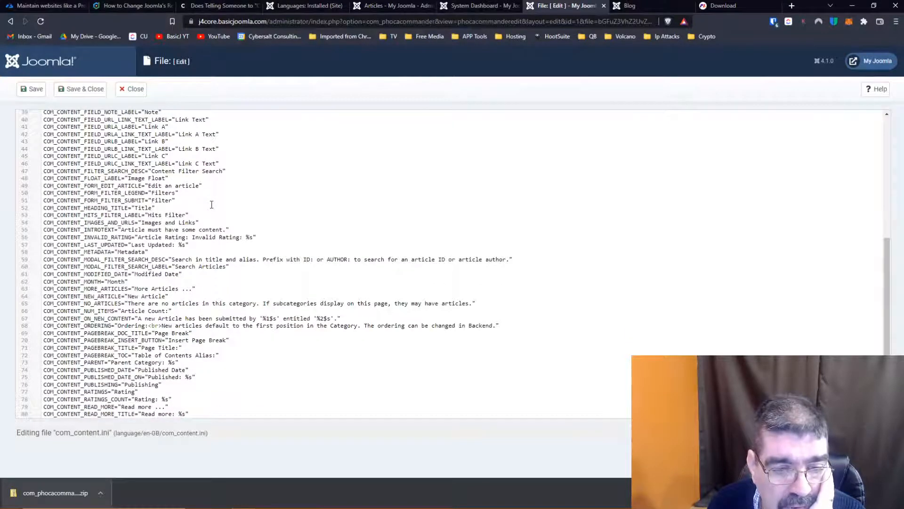
{"action": "scroll", "coordinate": [211, 205], "scroll_direction": "down", "scroll_amount": 2}
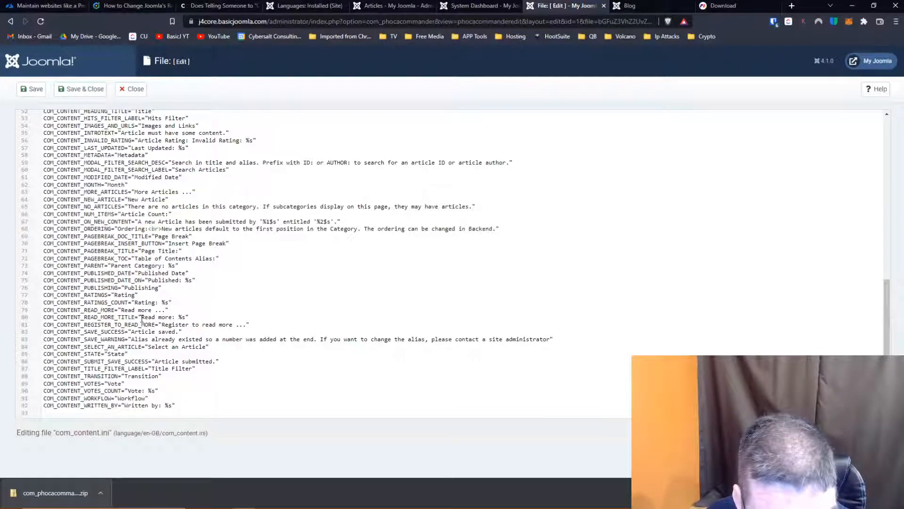
{"action": "left_click", "coordinate": [141, 318]}
{"action": "type", "text": "WE are when"}
{"action": "type", "text": "e we should not "}
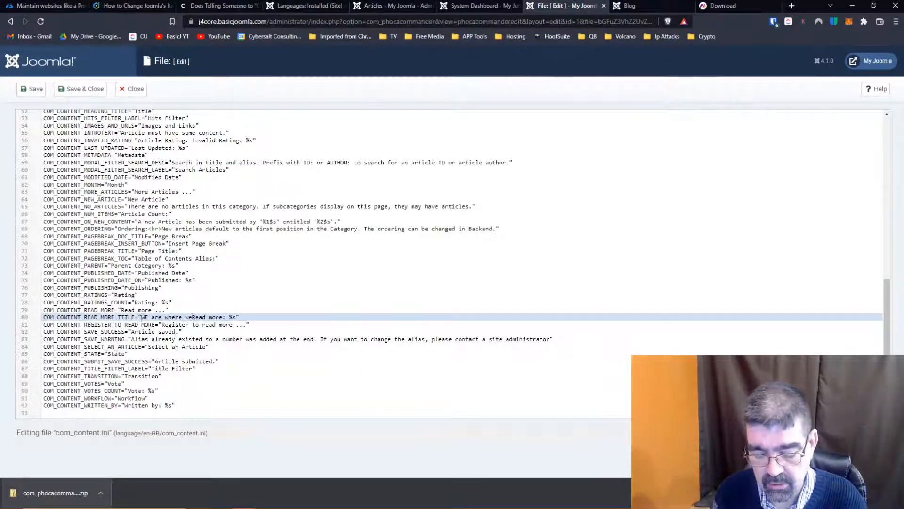
{"action": "type", "text": "be -"}
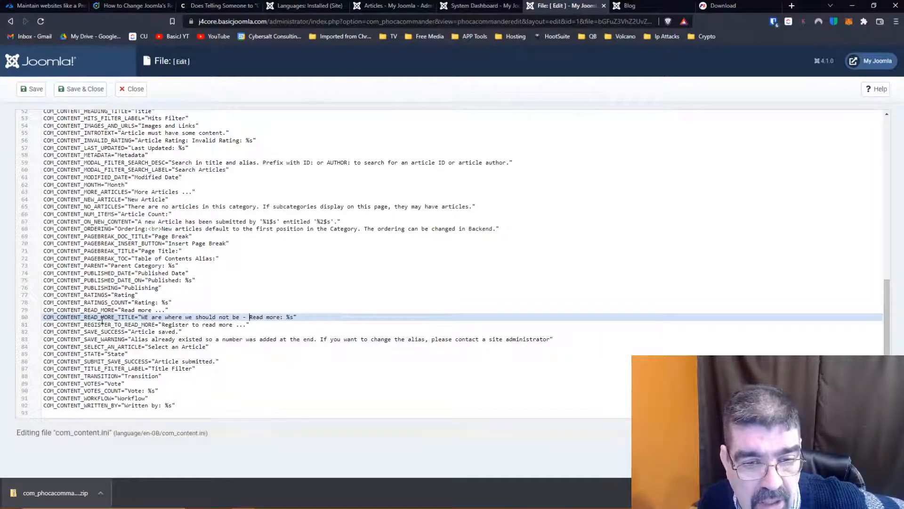
{"action": "left_click", "coordinate": [32, 89]}
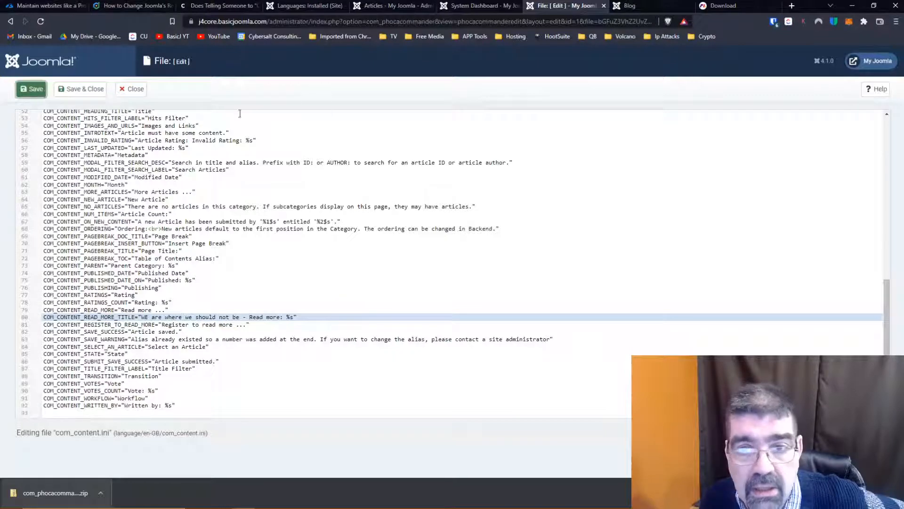
- Check the article Read More button text on the site's Blog page
{"action": "left_click", "coordinate": [635, 6]}
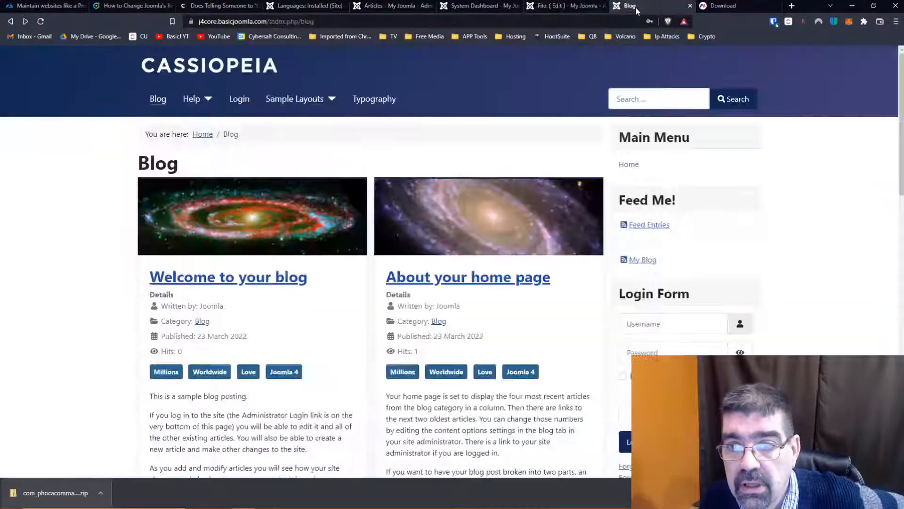
{"action": "scroll", "coordinate": [353, 196], "scroll_direction": "down", "scroll_amount": 8}
{"action": "scroll", "coordinate": [331, 170], "scroll_direction": "up", "scroll_amount": 8}
{"action": "scroll", "coordinate": [325, 163], "scroll_direction": "down", "scroll_amount": 3}
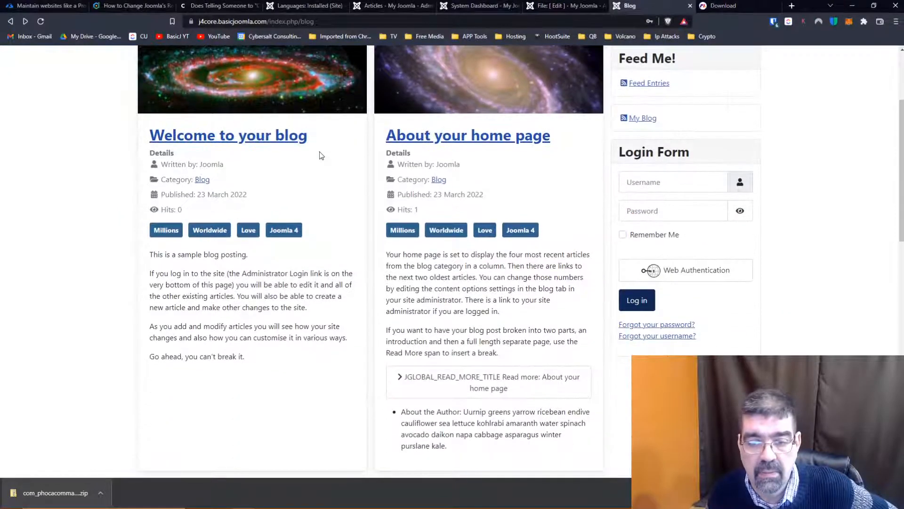
{"action": "scroll", "coordinate": [320, 156], "scroll_direction": "up", "scroll_amount": 3}
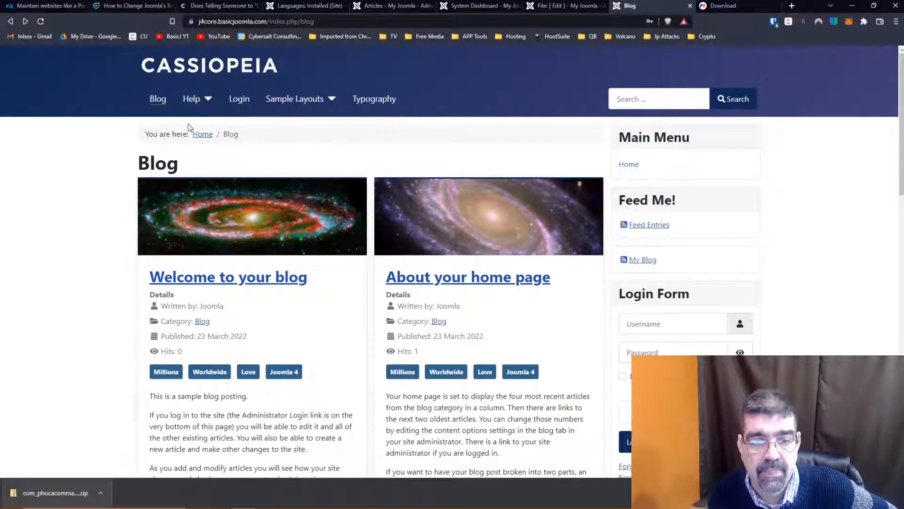
- Open the site's home page and check the Read More buttons of the three featured article cards
{"action": "left_click", "coordinate": [208, 136]}
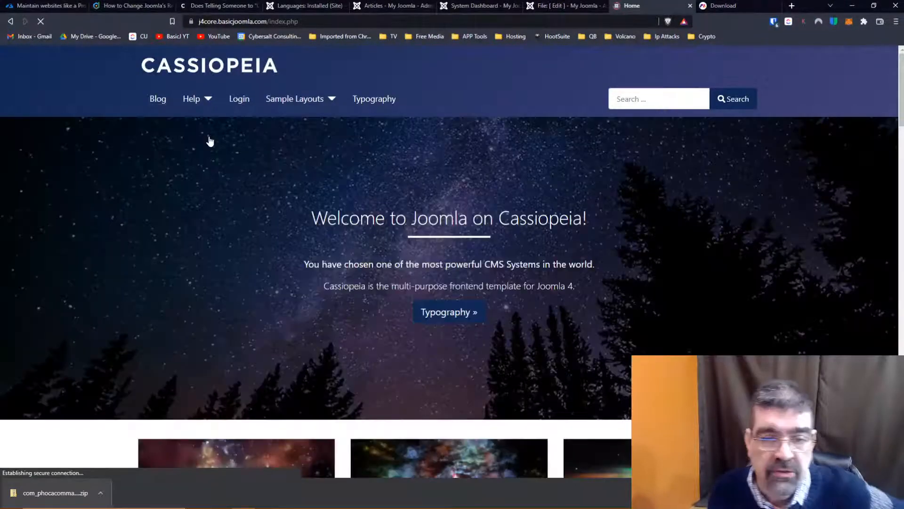
{"action": "scroll", "coordinate": [209, 141], "scroll_direction": "down", "scroll_amount": 10}
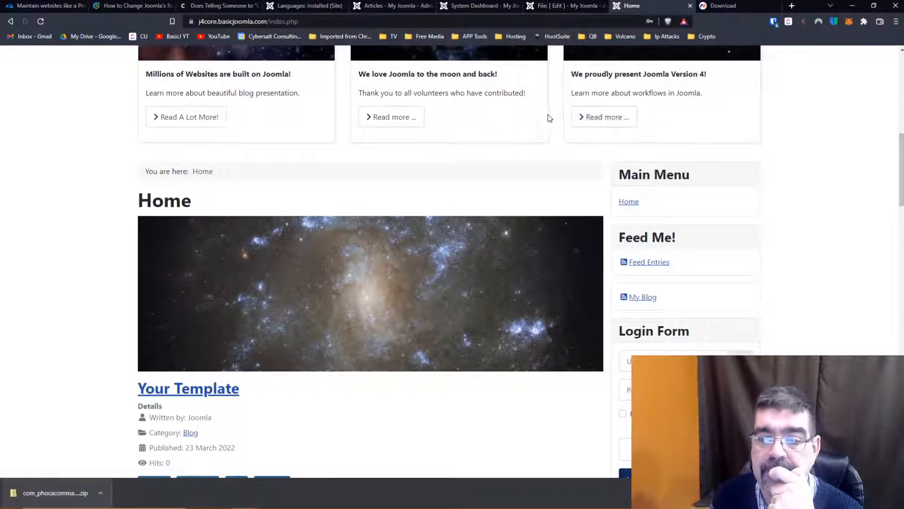
{"action": "scroll", "coordinate": [533, 121], "scroll_direction": "down", "scroll_amount": 2}
{"action": "scroll", "coordinate": [533, 122], "scroll_direction": "up", "scroll_amount": 5}
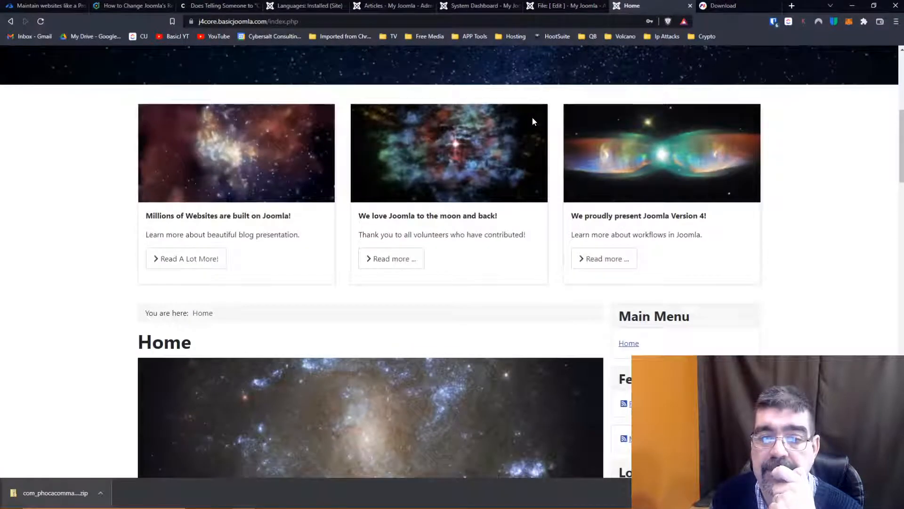
{"action": "scroll", "coordinate": [534, 121], "scroll_direction": "up", "scroll_amount": 7}
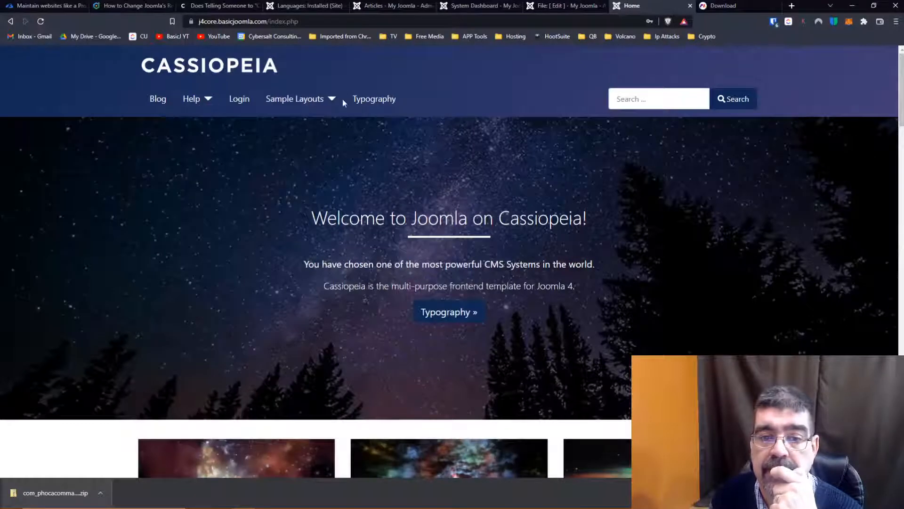
- Compare the Blog page's Read More button with those on the home page once more
{"action": "left_click", "coordinate": [157, 99]}
{"action": "scroll", "coordinate": [446, 171], "scroll_direction": "down", "scroll_amount": 6}
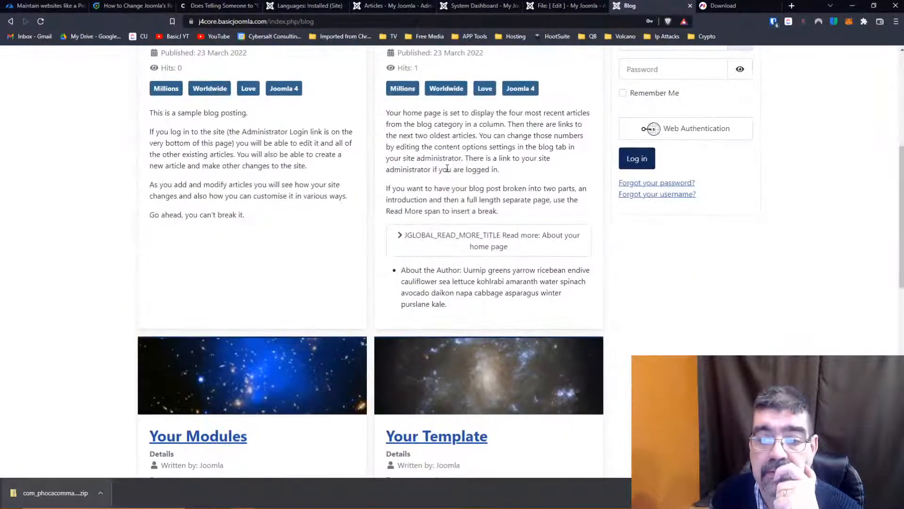
{"action": "scroll", "coordinate": [466, 242], "scroll_direction": "up", "scroll_amount": 6}
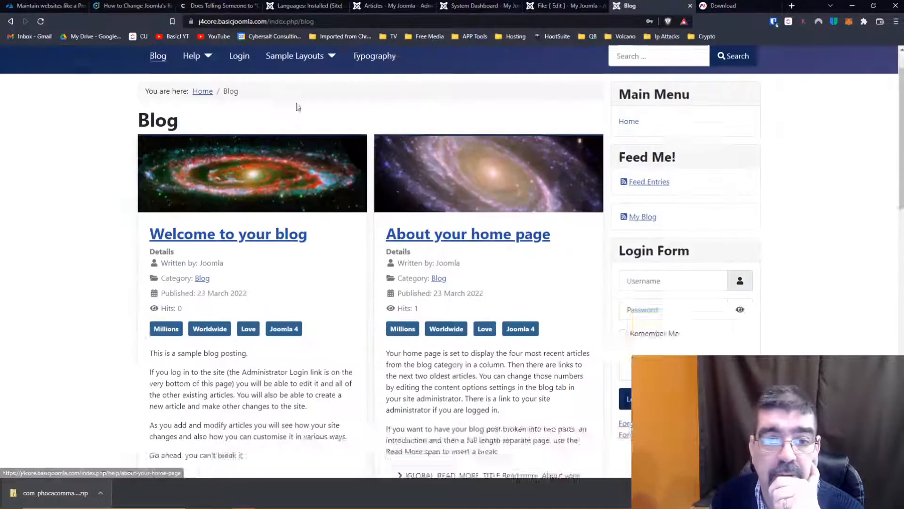
{"action": "left_click", "coordinate": [11, 22]}
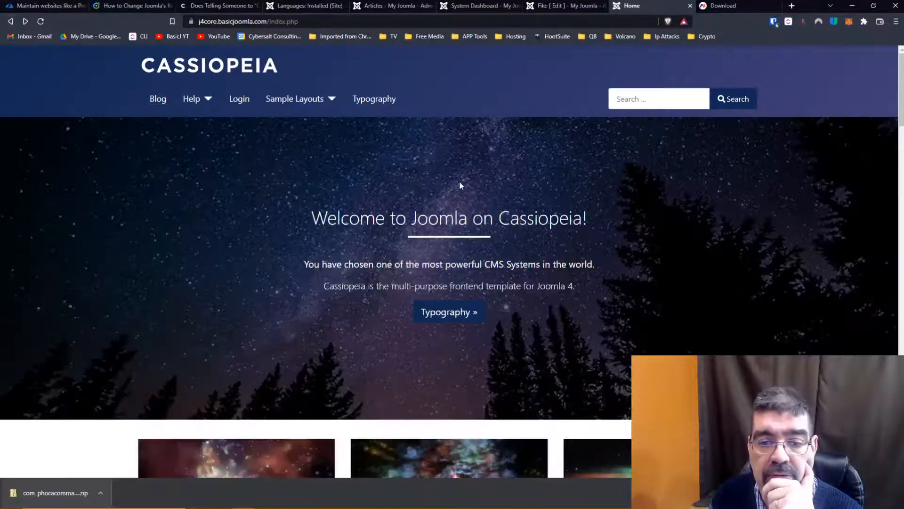
{"action": "scroll", "coordinate": [460, 205], "scroll_direction": "down", "scroll_amount": 1}
{"action": "scroll", "coordinate": [460, 204], "scroll_direction": "down", "scroll_amount": 8}
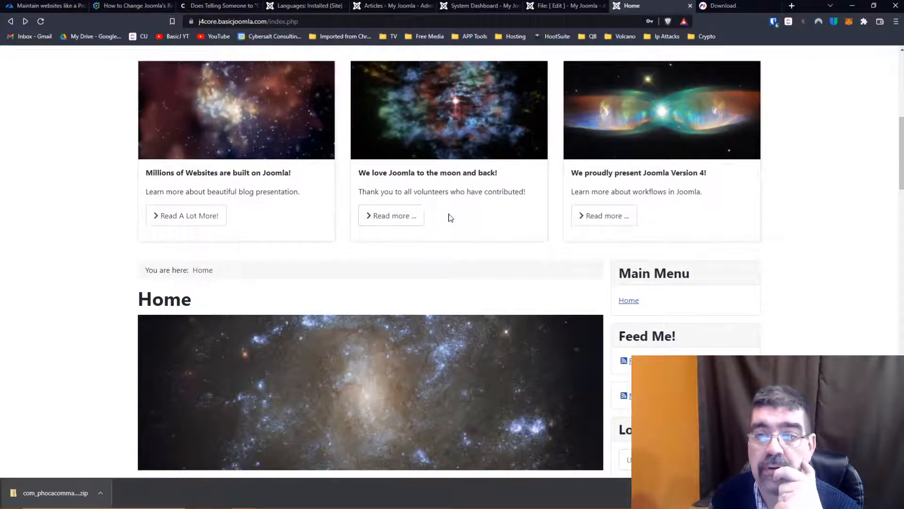
- Back in com_content.ini, insert "With no title - " before "Read more ..." in the COM_CONTENT_READ_MORE string
{"action": "left_click", "coordinate": [459, 7]}
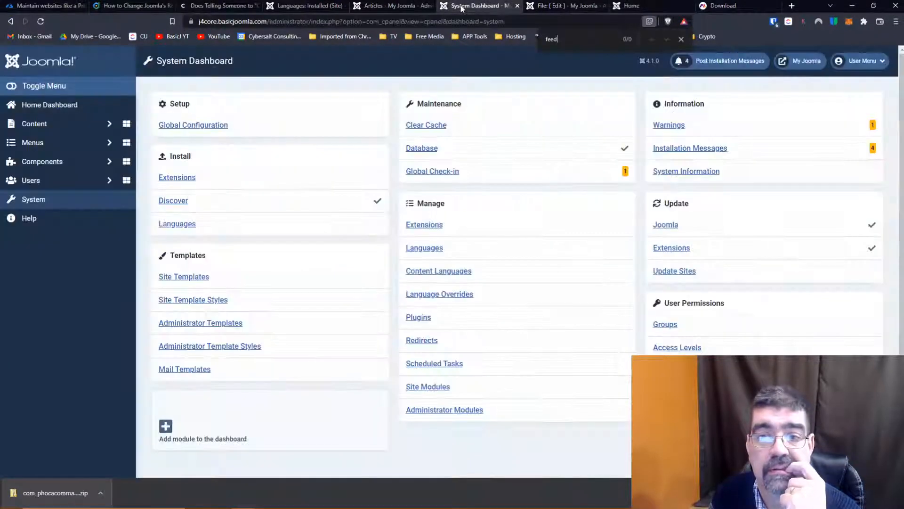
{"action": "left_click", "coordinate": [558, 8]}
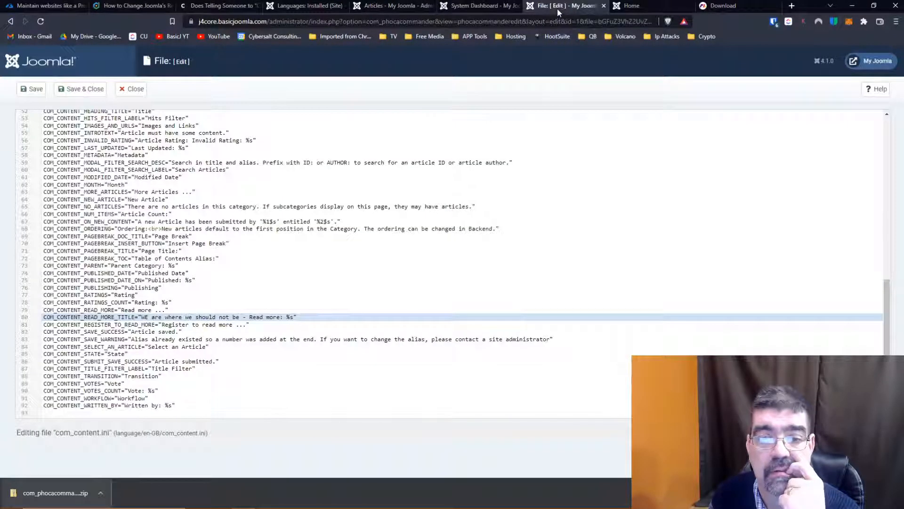
{"action": "left_click", "coordinate": [121, 310]}
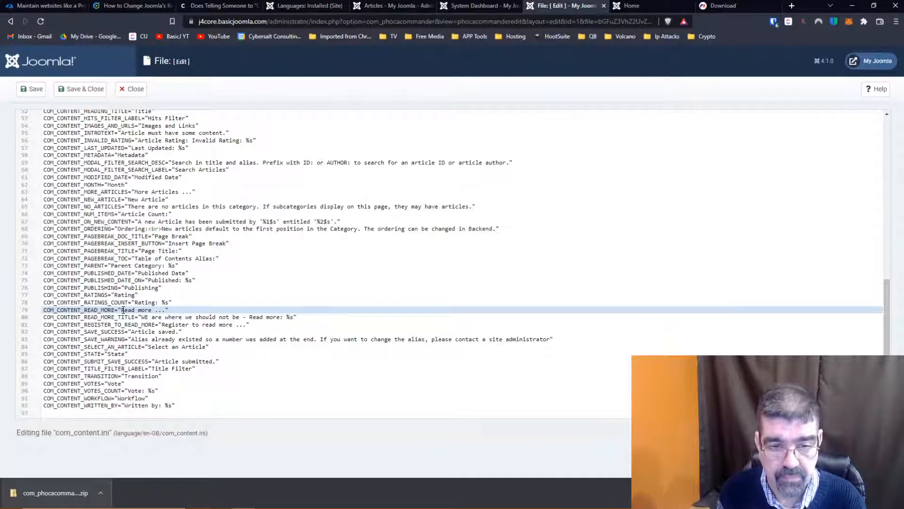
{"action": "type", "text": "With no title"}
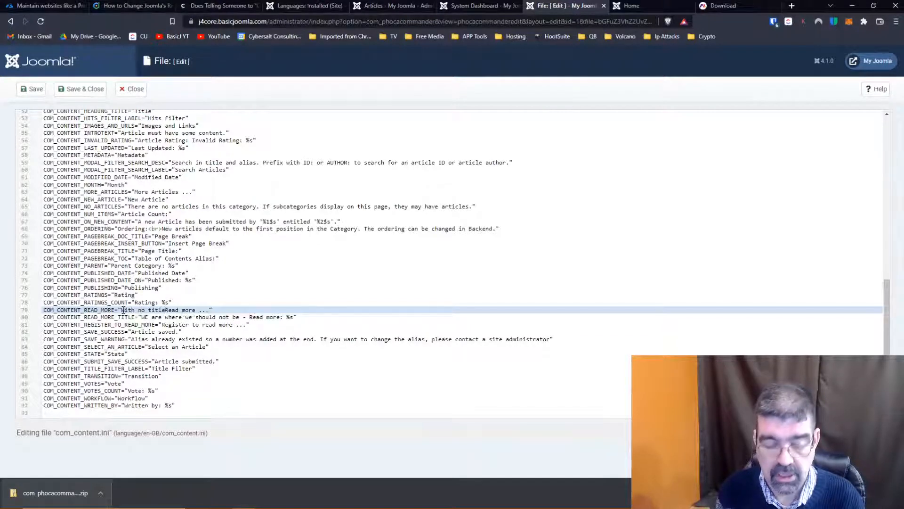
{"action": "type", "text": " -"}
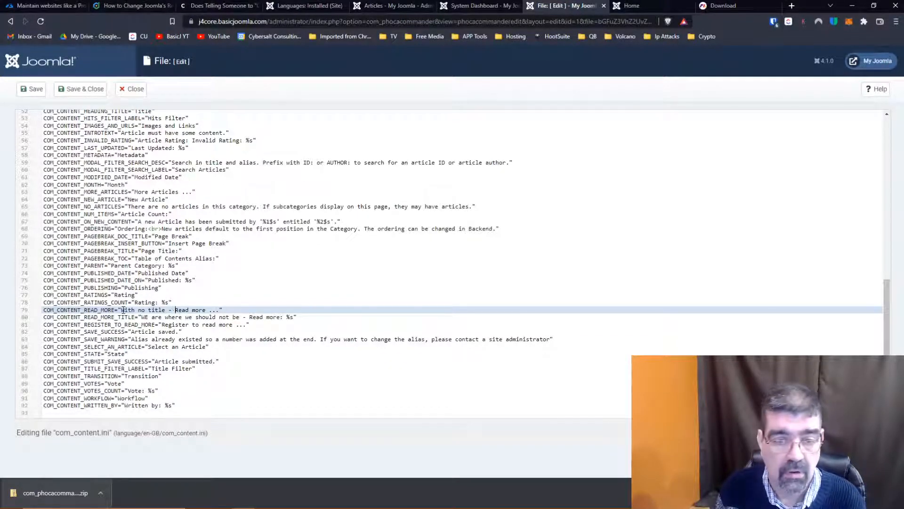
- Reload the site's home page and check the Read More button texts
{"action": "key", "text": "ctrl+Tab"}
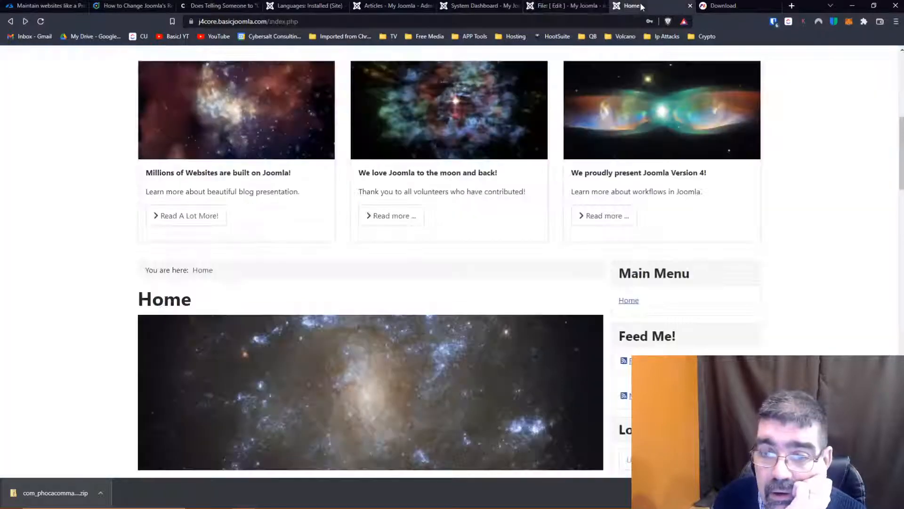
{"action": "left_click", "coordinate": [40, 21]}
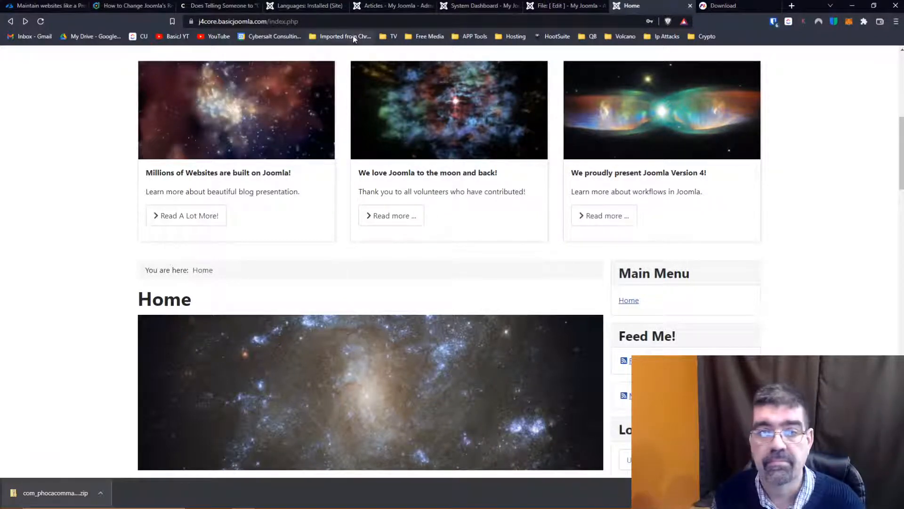
{"action": "left_click", "coordinate": [419, 22]}
{"action": "key", "text": "Return"}
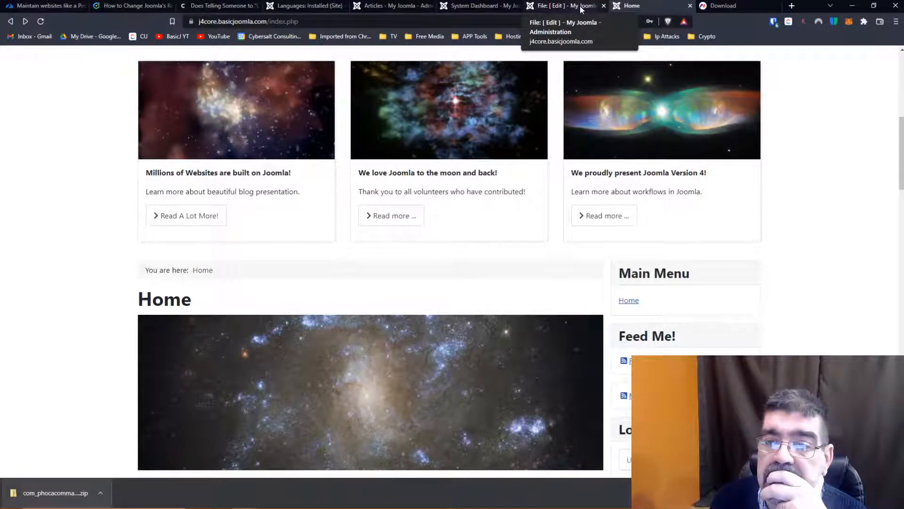
{"action": "left_click", "coordinate": [481, 5]}
{"action": "left_click", "coordinate": [406, 7]}
{"action": "left_click", "coordinate": [312, 5]}
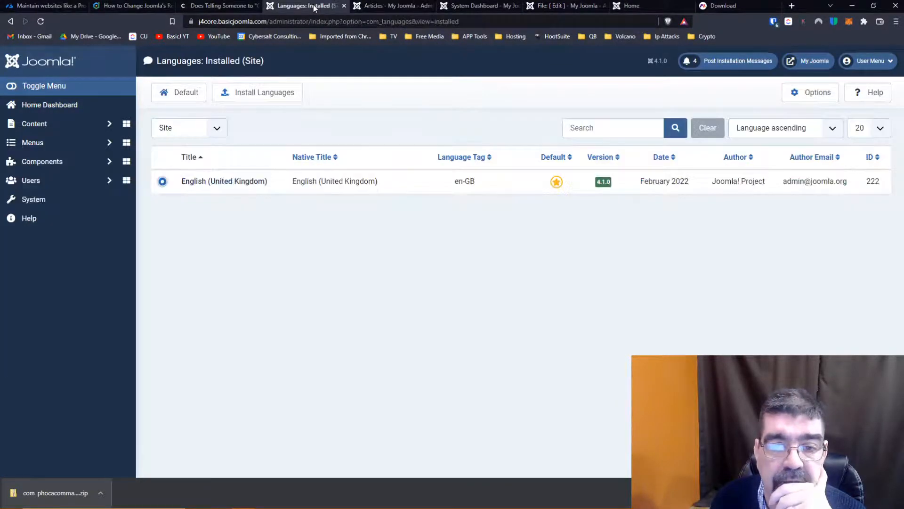
{"action": "left_click", "coordinate": [470, 7]}
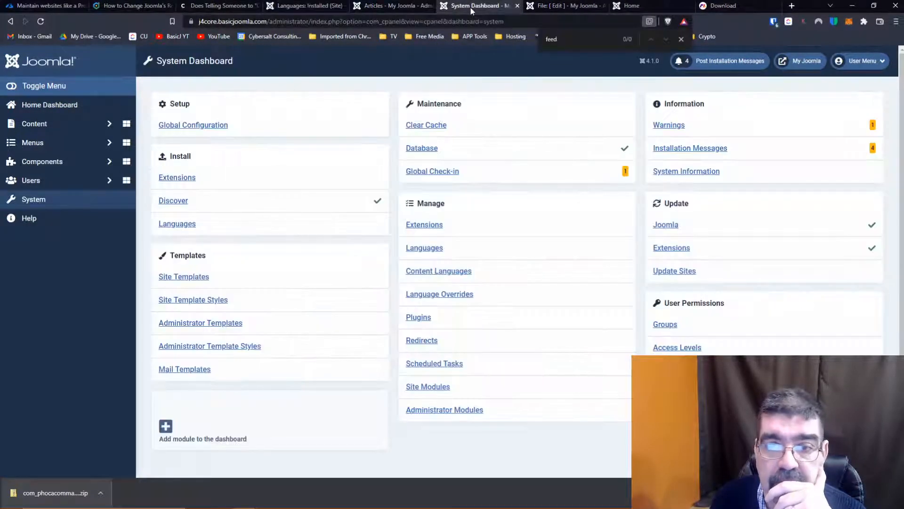
- Look through com_content.ini for further Read More strings
{"action": "left_click", "coordinate": [559, 7]}
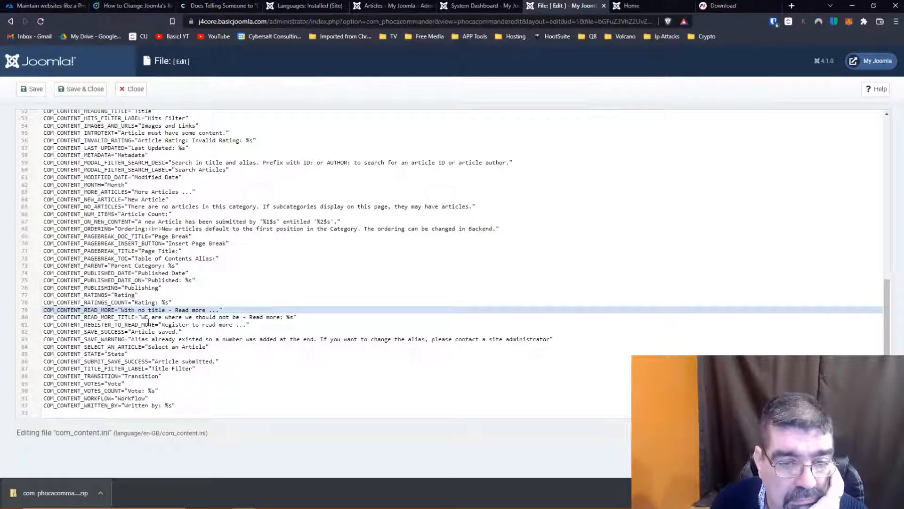
{"action": "scroll", "coordinate": [149, 323], "scroll_direction": "up", "scroll_amount": 5}
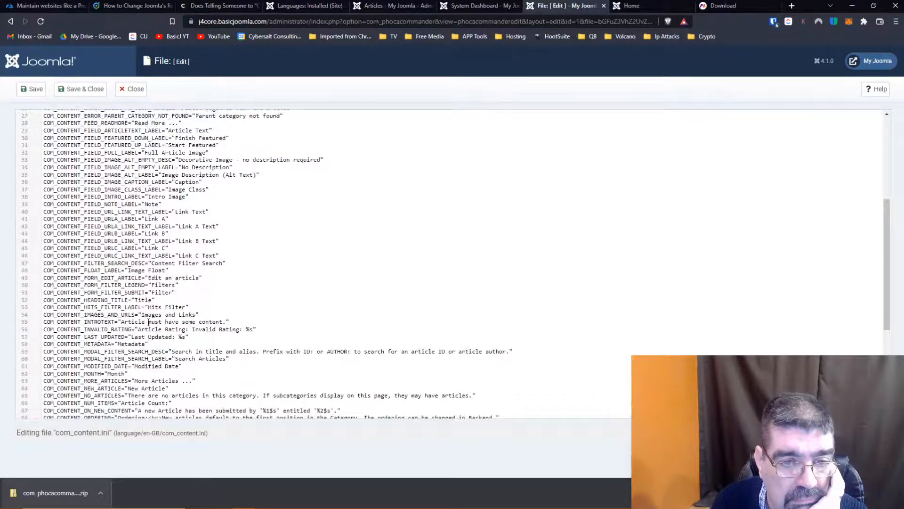
{"action": "scroll", "coordinate": [148, 324], "scroll_direction": "down", "scroll_amount": 5}
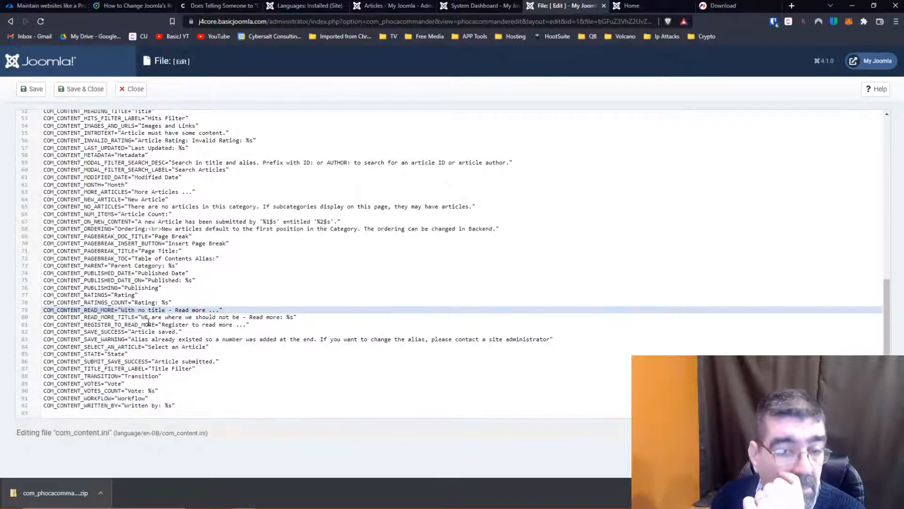
{"action": "scroll", "coordinate": [148, 322], "scroll_direction": "up", "scroll_amount": 5}
{"action": "scroll", "coordinate": [149, 322], "scroll_direction": "up", "scroll_amount": 5}
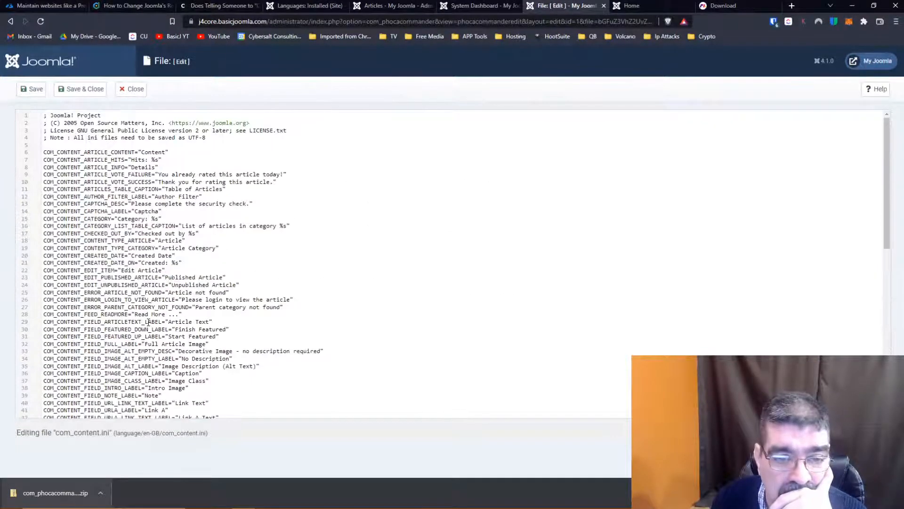
{"action": "scroll", "coordinate": [149, 322], "scroll_direction": "down", "scroll_amount": 3}
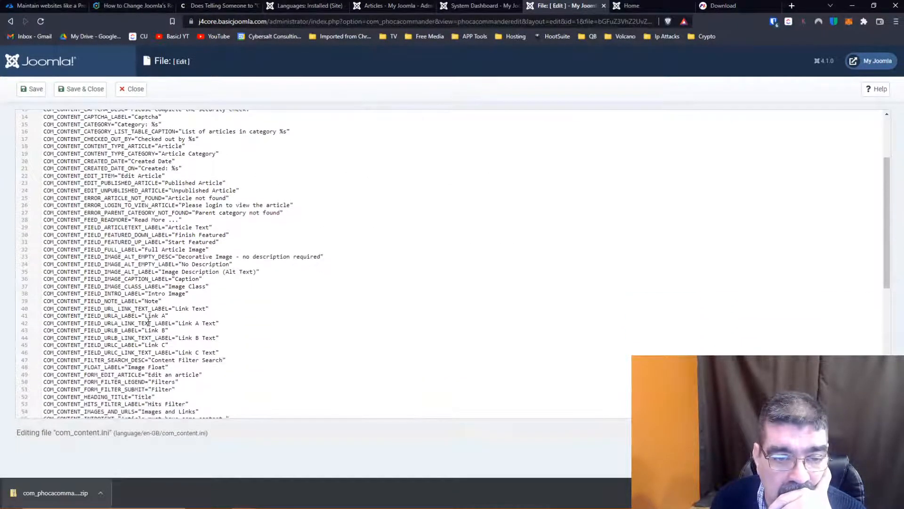
{"action": "scroll", "coordinate": [175, 224], "scroll_direction": "down", "scroll_amount": 6}
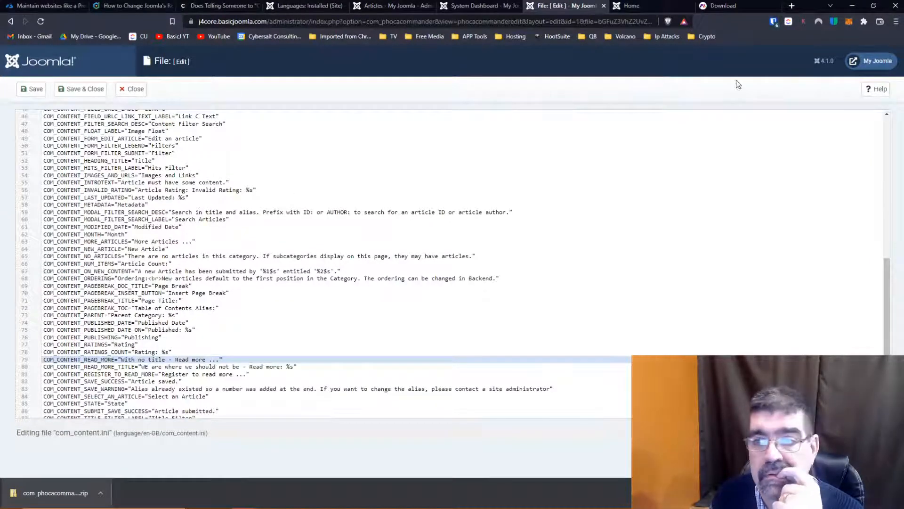
- Close com_content.ini and look through the en-GB language folder for other files related to news feeds
{"action": "left_click", "coordinate": [135, 92]}
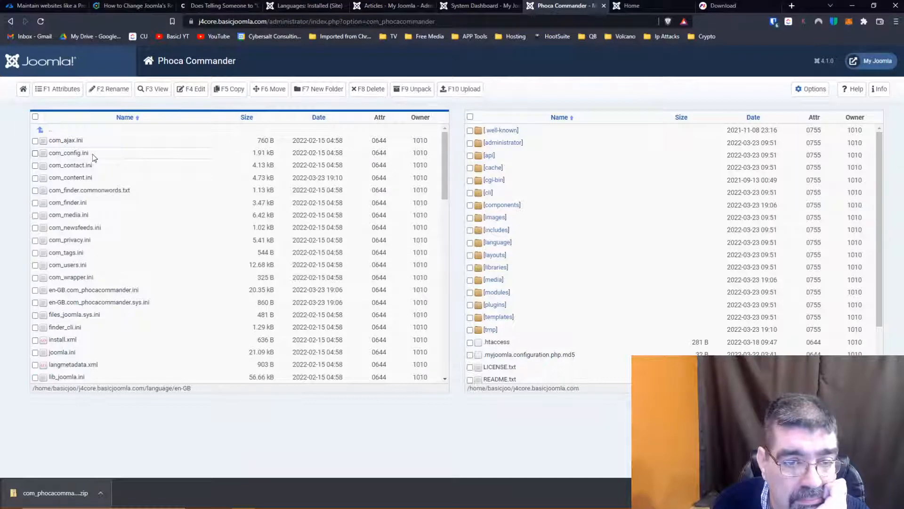
{"action": "scroll", "coordinate": [92, 157], "scroll_direction": "down", "scroll_amount": 5}
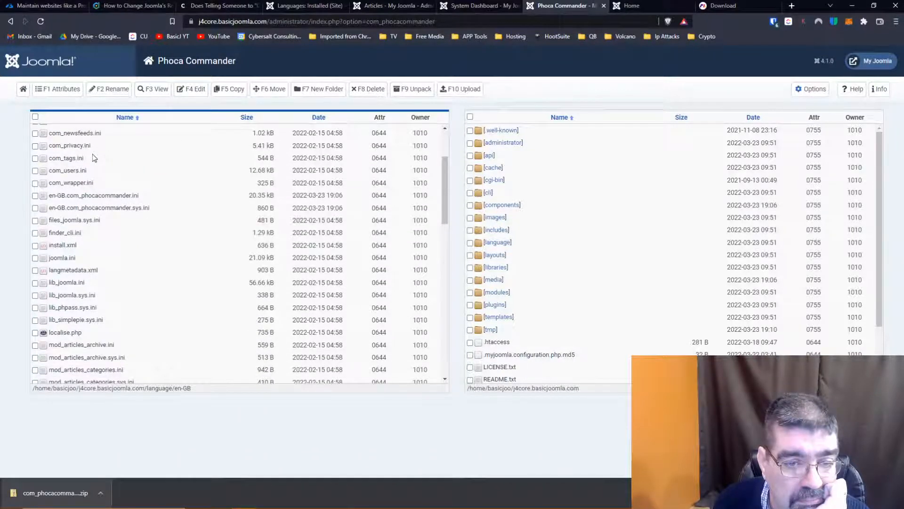
{"action": "scroll", "coordinate": [92, 155], "scroll_direction": "down", "scroll_amount": 3}
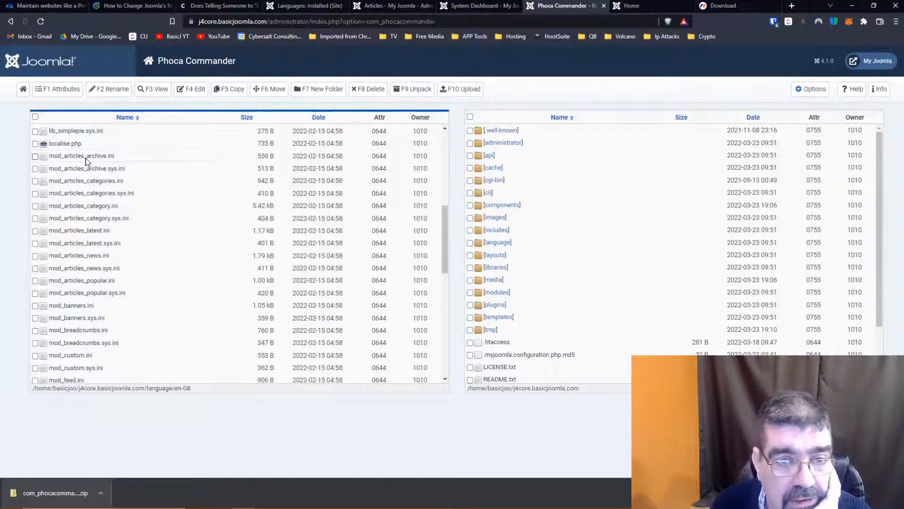
{"action": "scroll", "coordinate": [86, 161], "scroll_direction": "down", "scroll_amount": 5}
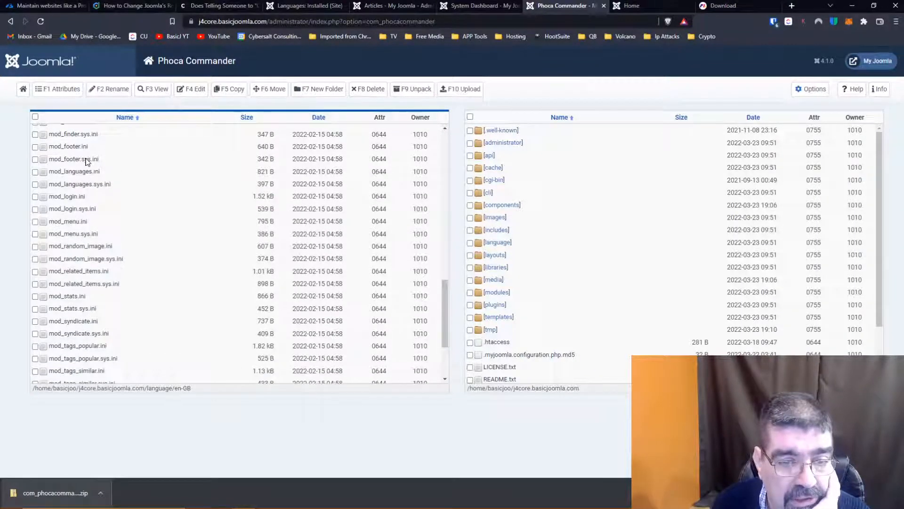
{"action": "scroll", "coordinate": [87, 161], "scroll_direction": "up", "scroll_amount": 3}
{"action": "scroll", "coordinate": [86, 161], "scroll_direction": "down", "scroll_amount": 3}
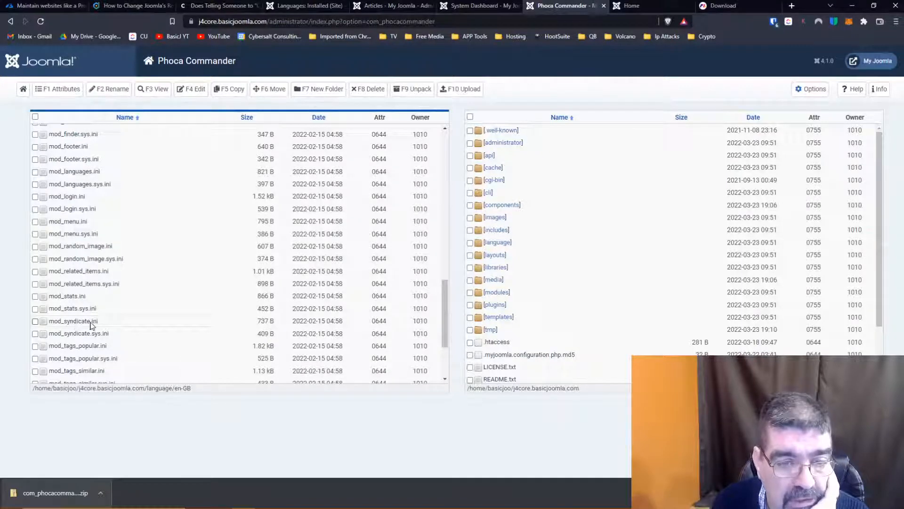
- Open mod_syndicate.ini for editing, examine its strings, and close it without saving
{"action": "right_click", "coordinate": [68, 322]}
{"action": "left_click", "coordinate": [48, 324]}
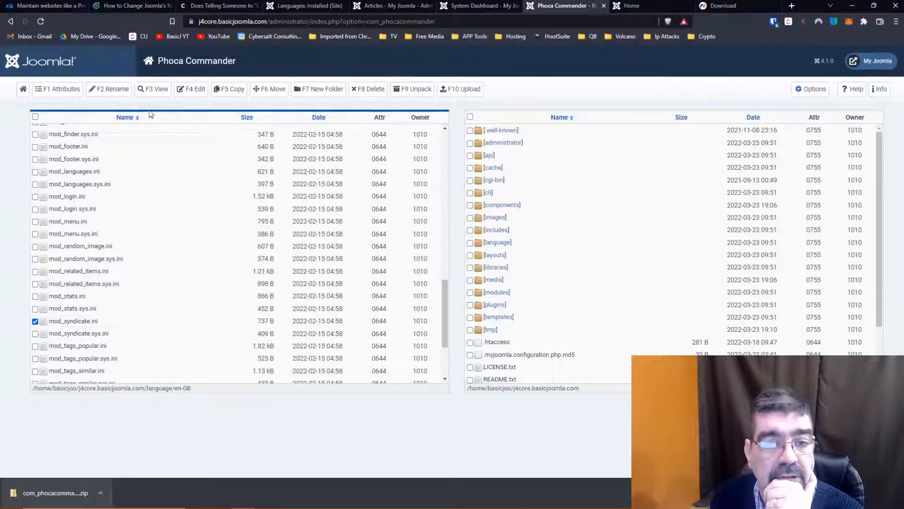
{"action": "left_click", "coordinate": [190, 89]}
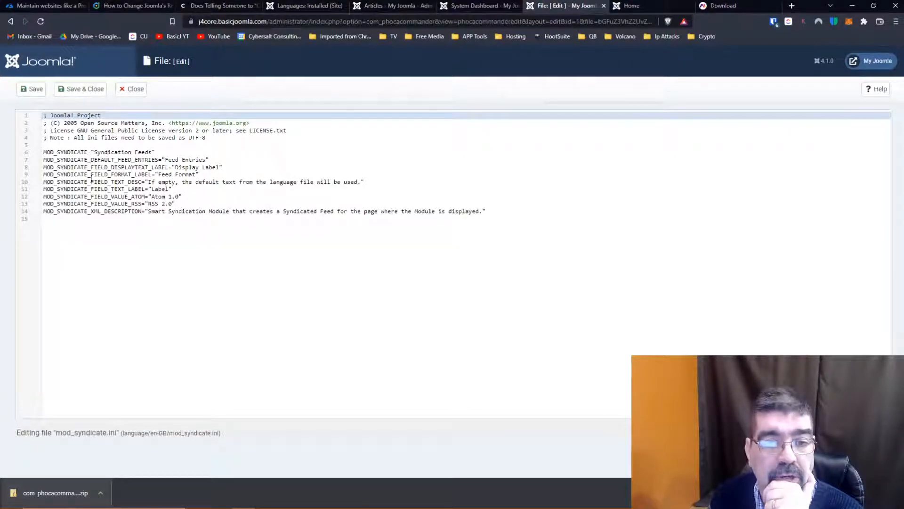
{"action": "left_click", "coordinate": [131, 89]}
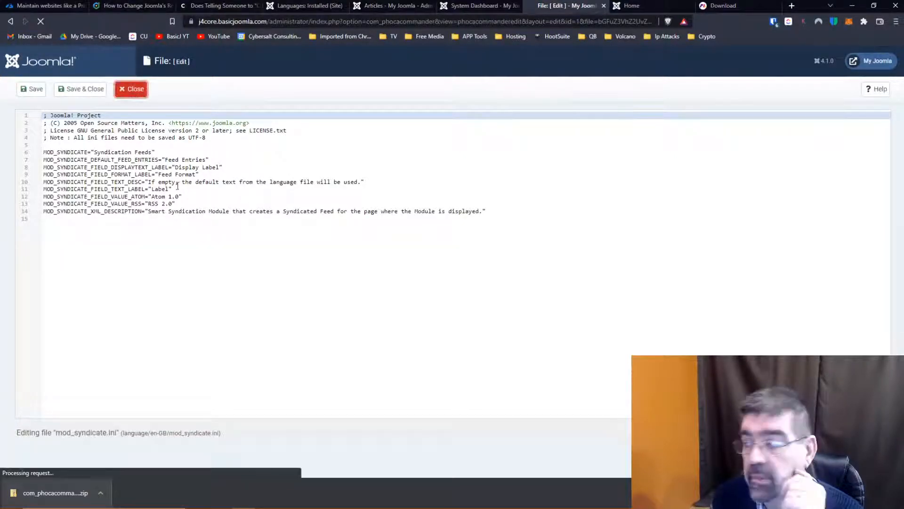
- Search the en-GB language folder's module and component files for the news feeds language file
{"action": "scroll", "coordinate": [185, 250], "scroll_direction": "down", "scroll_amount": 10}
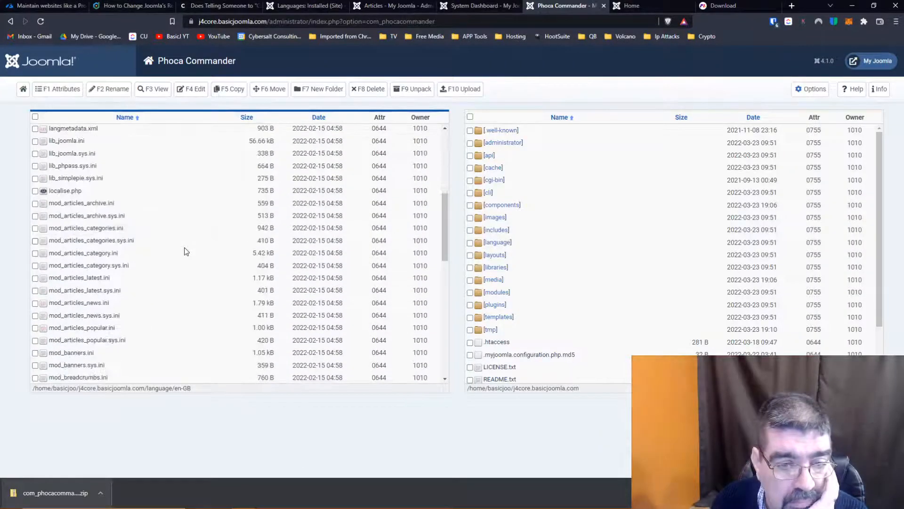
{"action": "scroll", "coordinate": [186, 251], "scroll_direction": "down", "scroll_amount": 3}
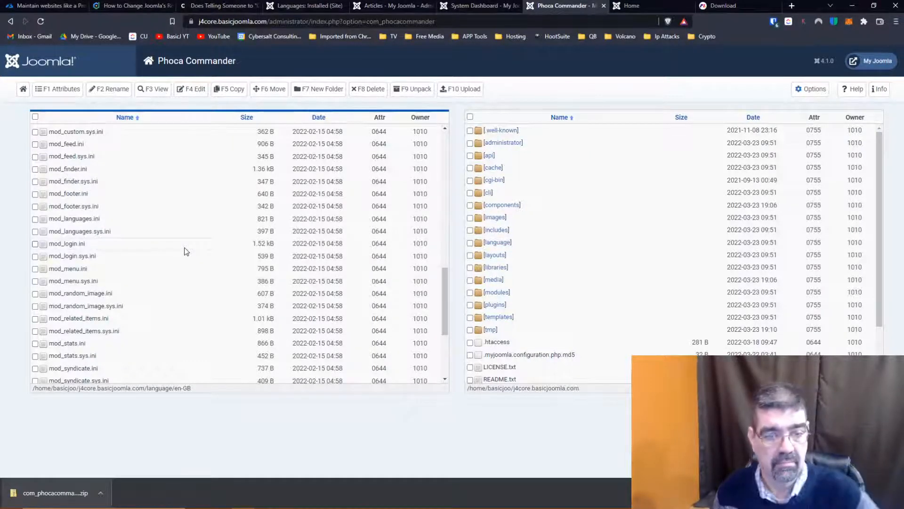
{"action": "scroll", "coordinate": [184, 247], "scroll_direction": "down", "scroll_amount": 1}
{"action": "scroll", "coordinate": [185, 251], "scroll_direction": "down", "scroll_amount": 4}
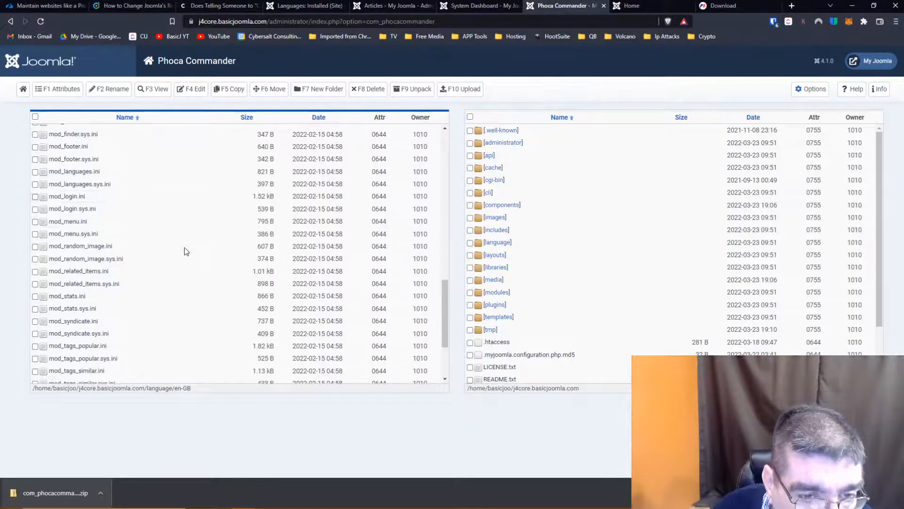
{"action": "scroll", "coordinate": [184, 251], "scroll_direction": "down", "scroll_amount": 1}
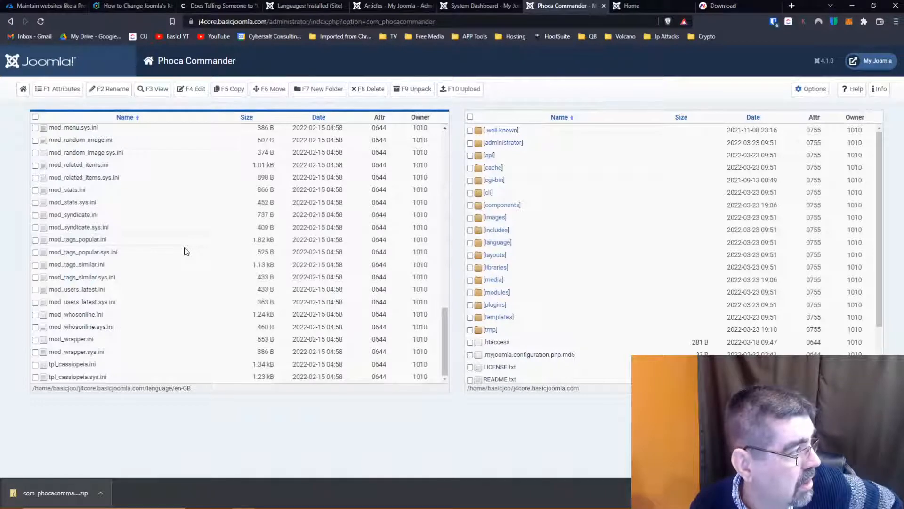
{"action": "scroll", "coordinate": [185, 247], "scroll_direction": "up", "scroll_amount": 1}
{"action": "scroll", "coordinate": [185, 247], "scroll_direction": "up", "scroll_amount": 2}
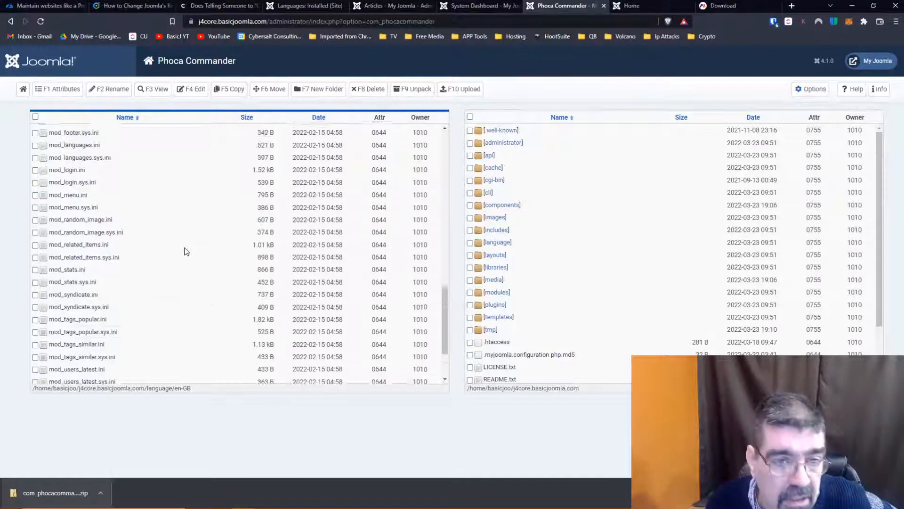
{"action": "scroll", "coordinate": [185, 249], "scroll_direction": "up", "scroll_amount": 2}
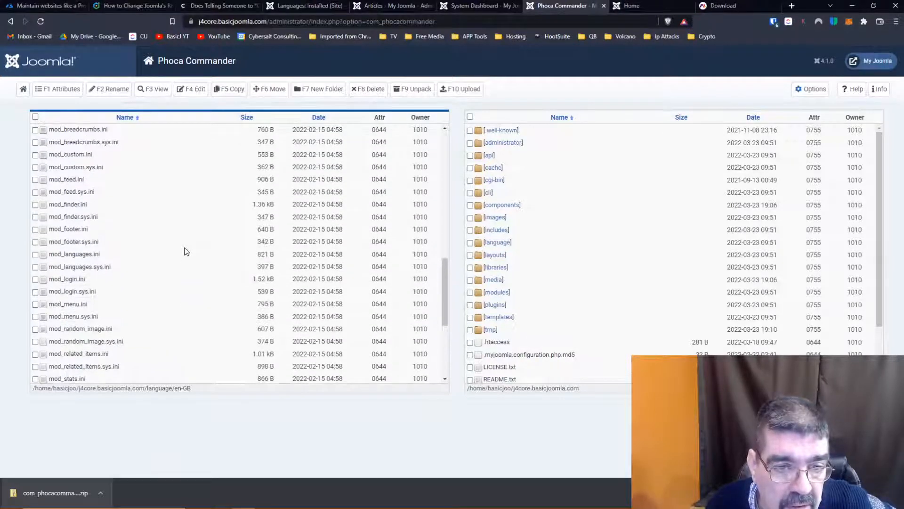
{"action": "scroll", "coordinate": [185, 251], "scroll_direction": "up", "scroll_amount": 5}
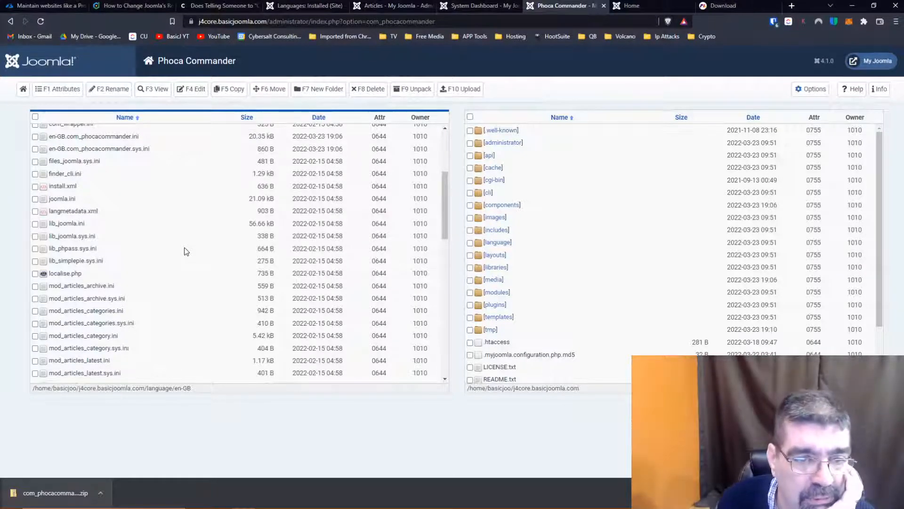
{"action": "scroll", "coordinate": [185, 251], "scroll_direction": "up", "scroll_amount": 1}
{"action": "scroll", "coordinate": [184, 251], "scroll_direction": "up", "scroll_amount": 2}
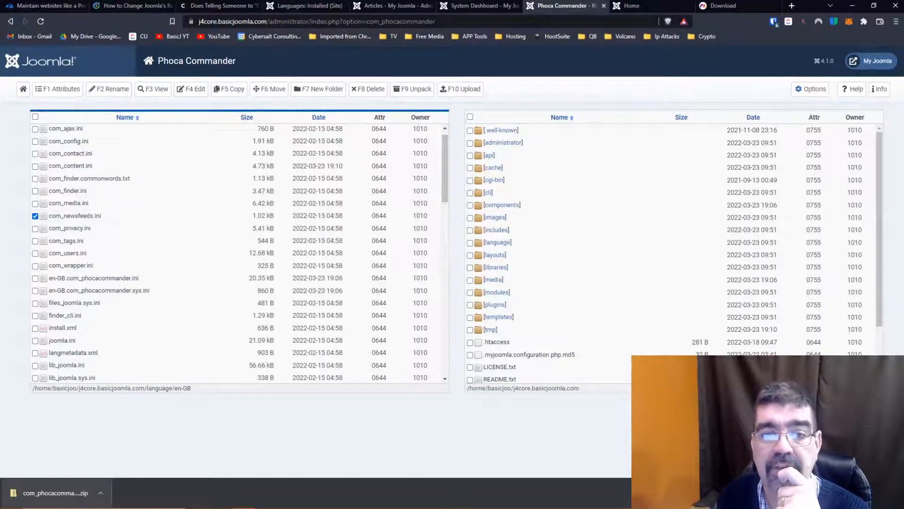
- From the Articles administration page, open the News Feeds component by changing the URL's option value to com_newsfeeds
{"action": "left_click", "coordinate": [388, 7]}
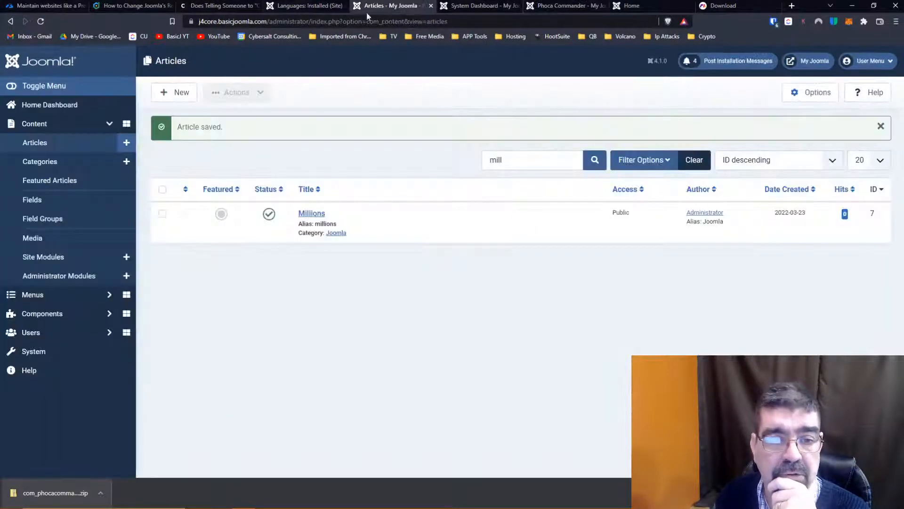
{"action": "left_click", "coordinate": [37, 140]}
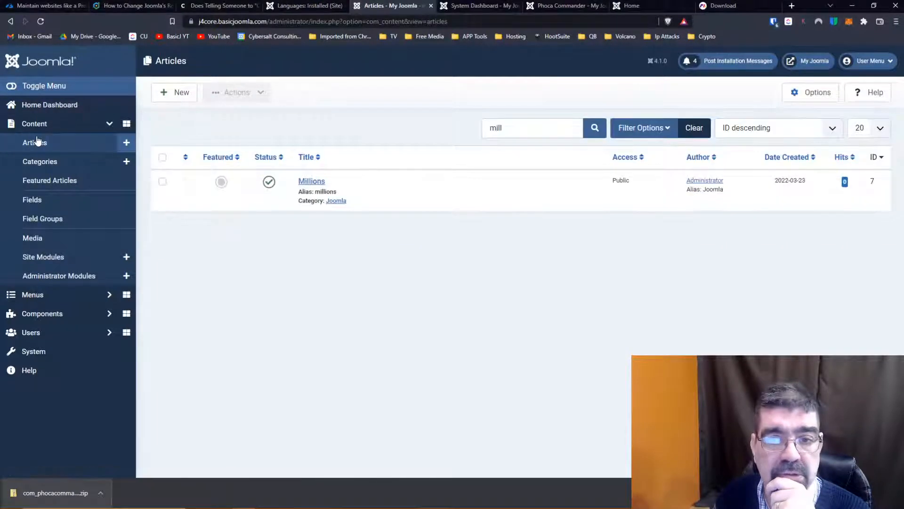
{"action": "left_click", "coordinate": [403, 21]}
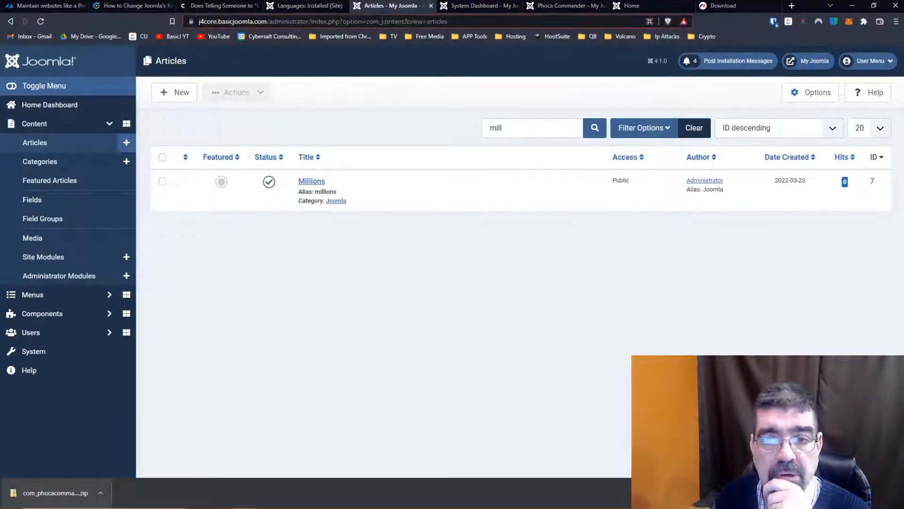
{"action": "left_click_drag", "start_coordinate": [403, 21], "coordinate": [528, 16]}
{"action": "type", "text": "ne"}
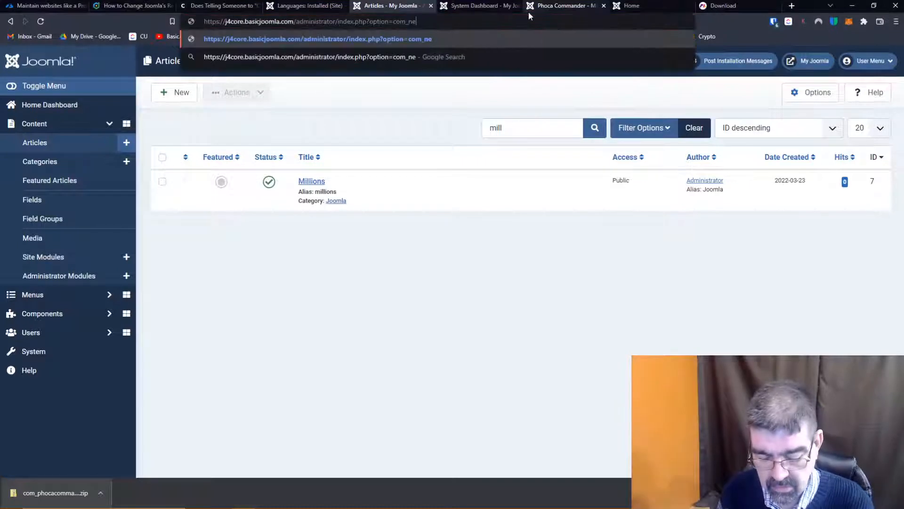
{"action": "type", "text": "wsfeeds"}
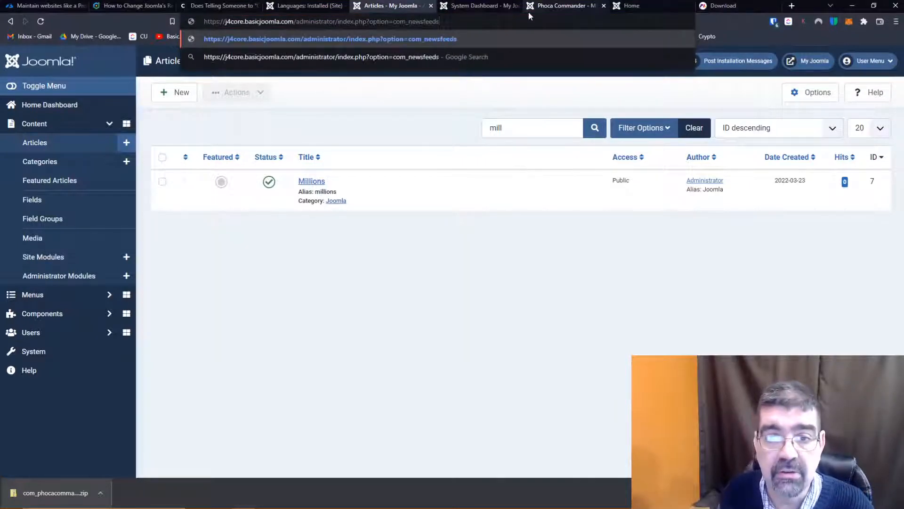
{"action": "key", "text": "Return"}
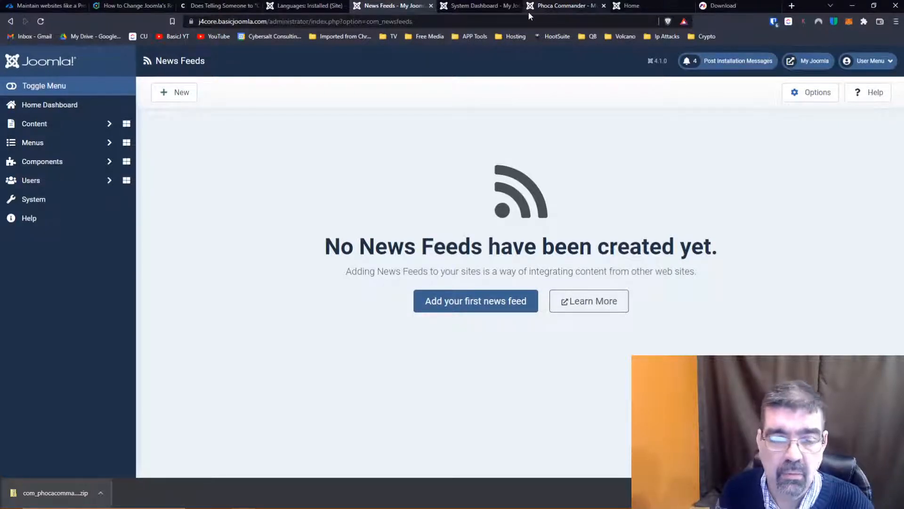
- Start the first news feed, with the title "News Feed" and the link "First Feed"
{"action": "left_click", "coordinate": [70, 165]}
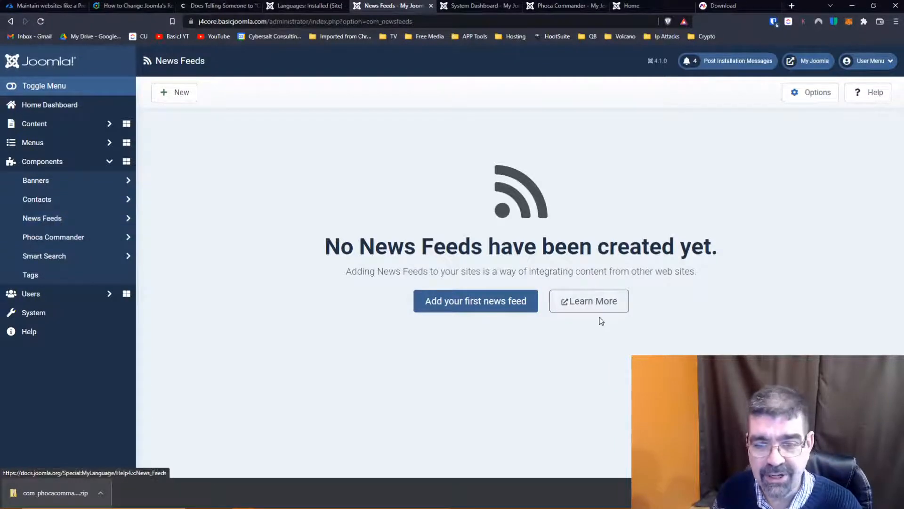
{"action": "left_click", "coordinate": [452, 300]}
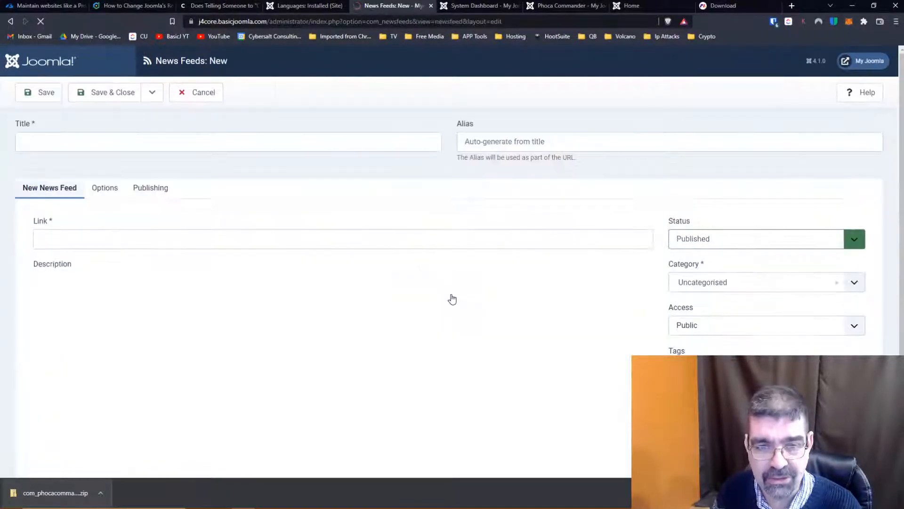
{"action": "left_click", "coordinate": [147, 142]}
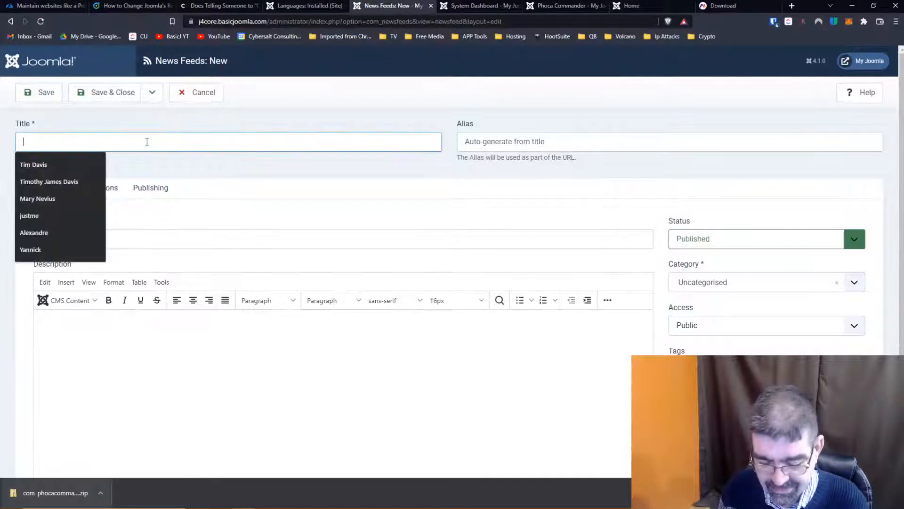
{"action": "type", "text": "News Feed"}
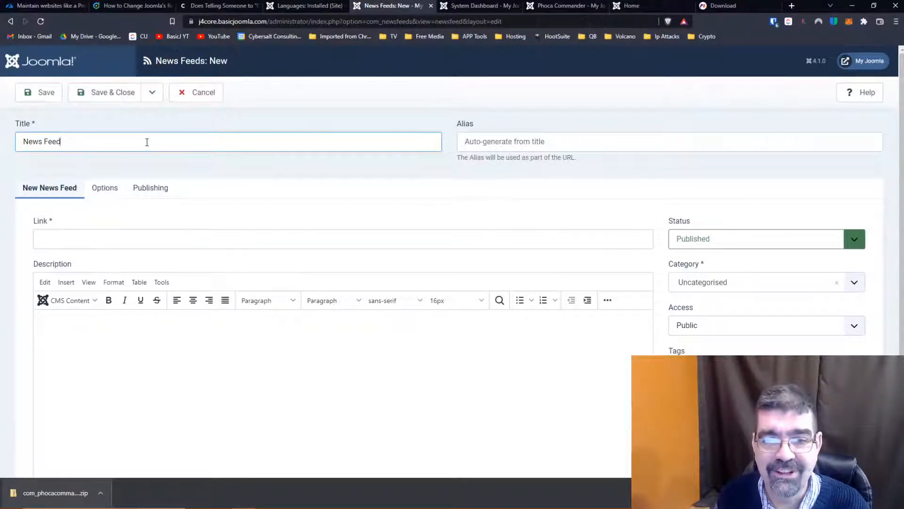
{"action": "left_click", "coordinate": [147, 242]}
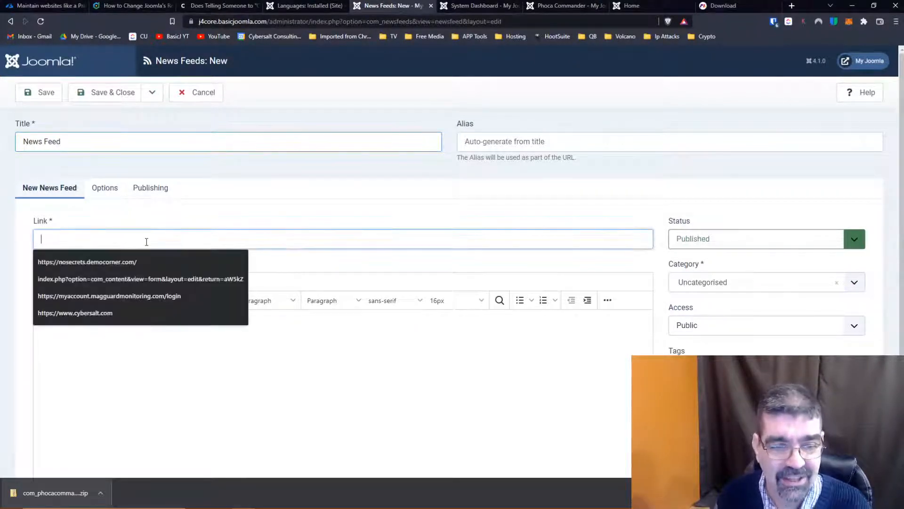
{"action": "type", "text": "Filst Feed"}
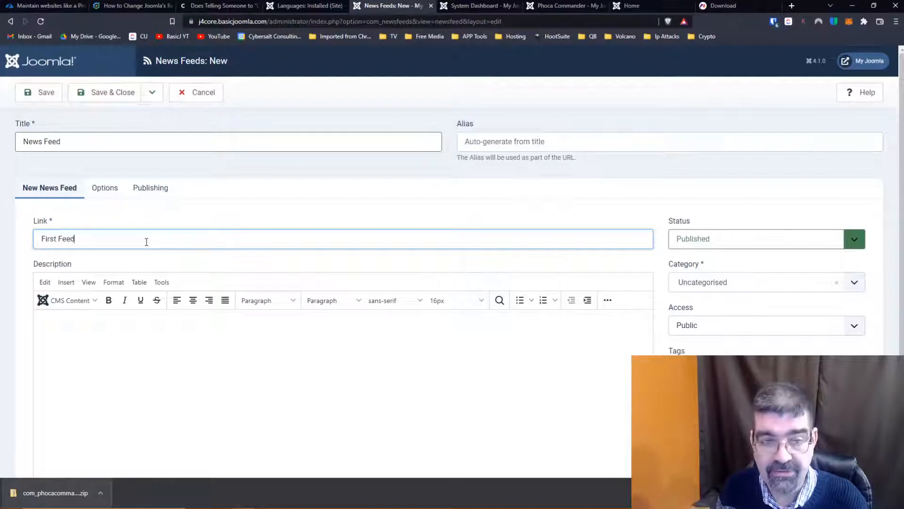
- Check which categories are available for the new news feed, keeping Uncategorised selected
{"action": "scroll", "coordinate": [147, 242], "scroll_direction": "down", "scroll_amount": 3}
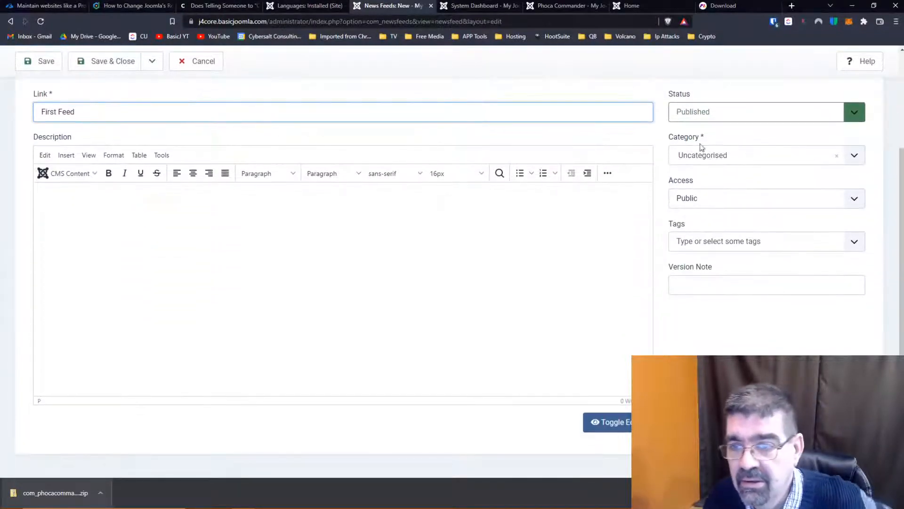
{"action": "left_click", "coordinate": [723, 159]}
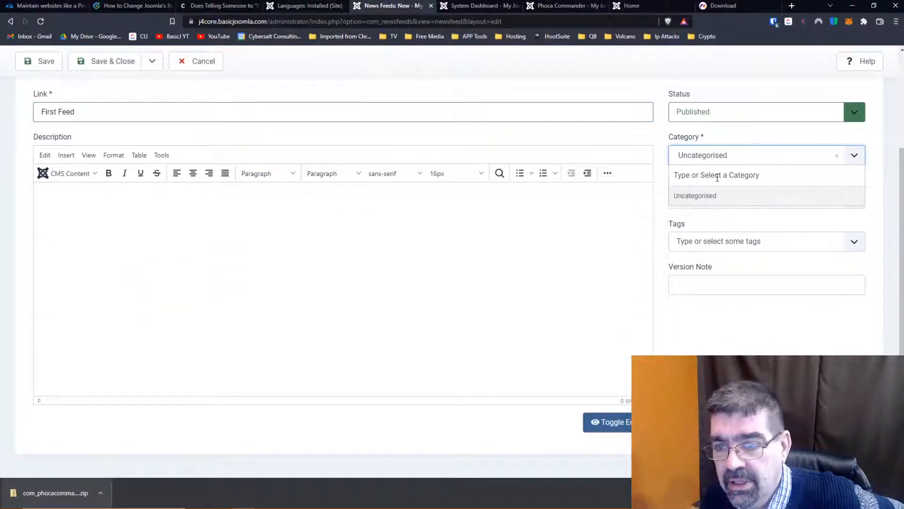
{"action": "left_click", "coordinate": [711, 203]}
{"action": "left_click", "coordinate": [705, 161]}
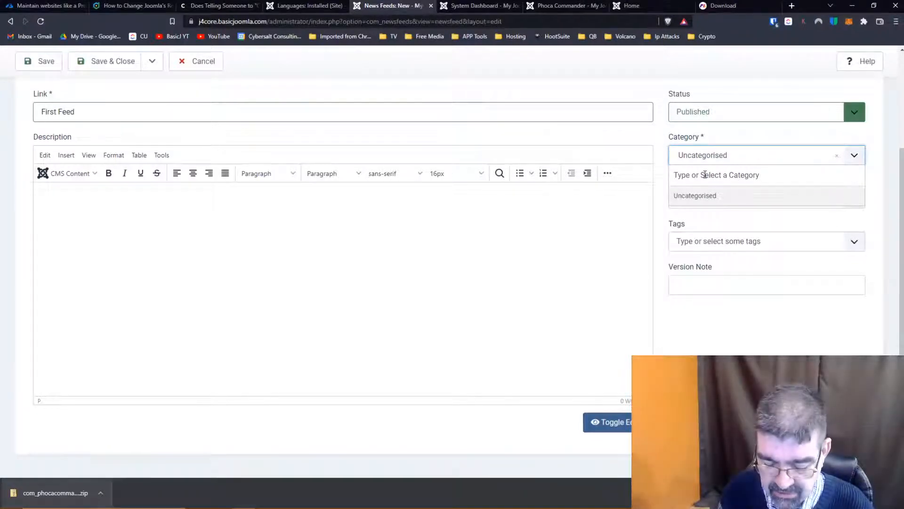
{"action": "type", "text": "j"}
{"action": "key", "text": "BackSpace"}
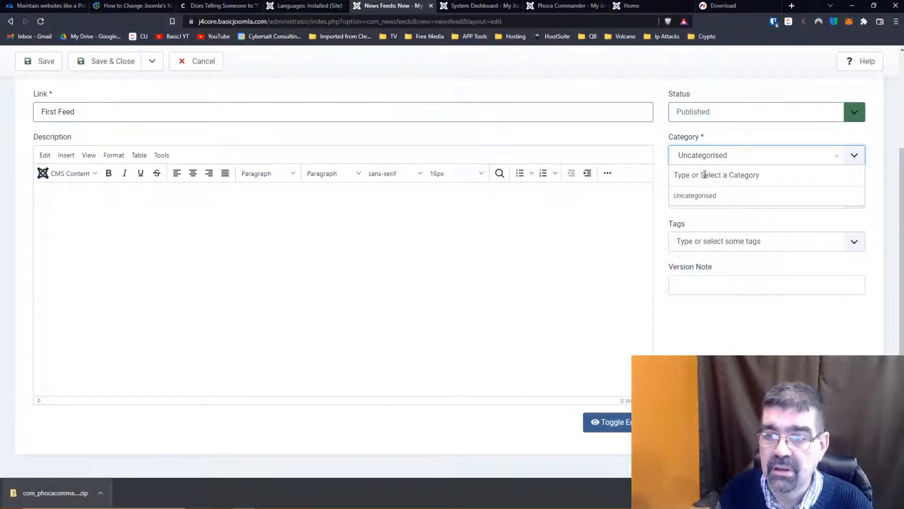
- Examine the new news feed's image and display options
{"action": "scroll", "coordinate": [540, 198], "scroll_direction": "up", "scroll_amount": 3}
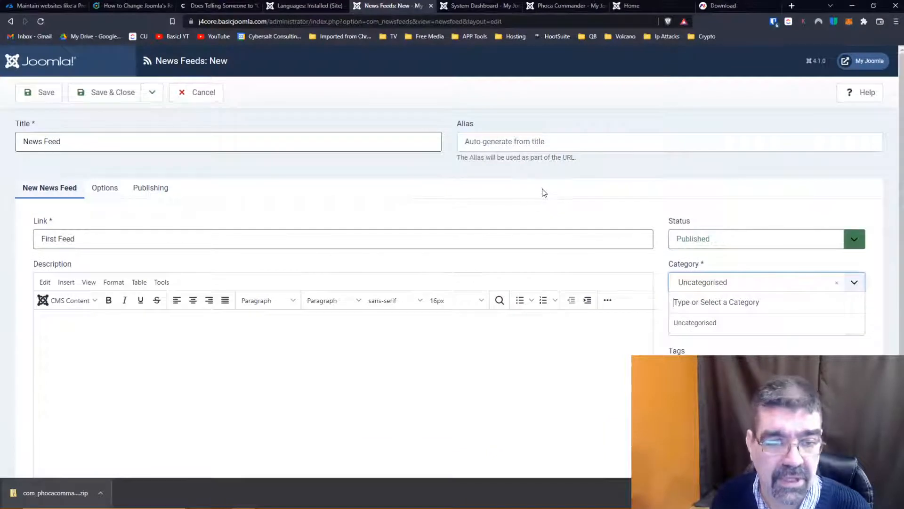
{"action": "left_click", "coordinate": [113, 191]}
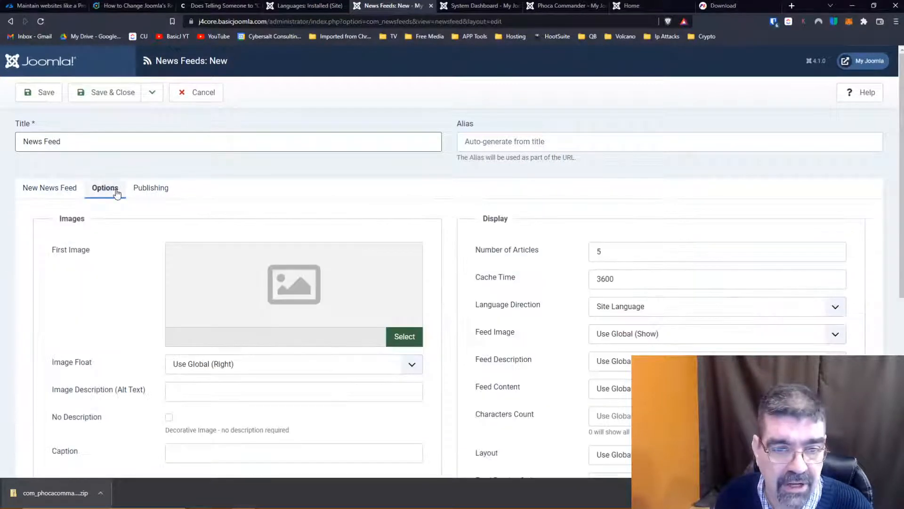
{"action": "scroll", "coordinate": [117, 193], "scroll_direction": "down", "scroll_amount": 1}
{"action": "scroll", "coordinate": [117, 193], "scroll_direction": "down", "scroll_amount": 2}
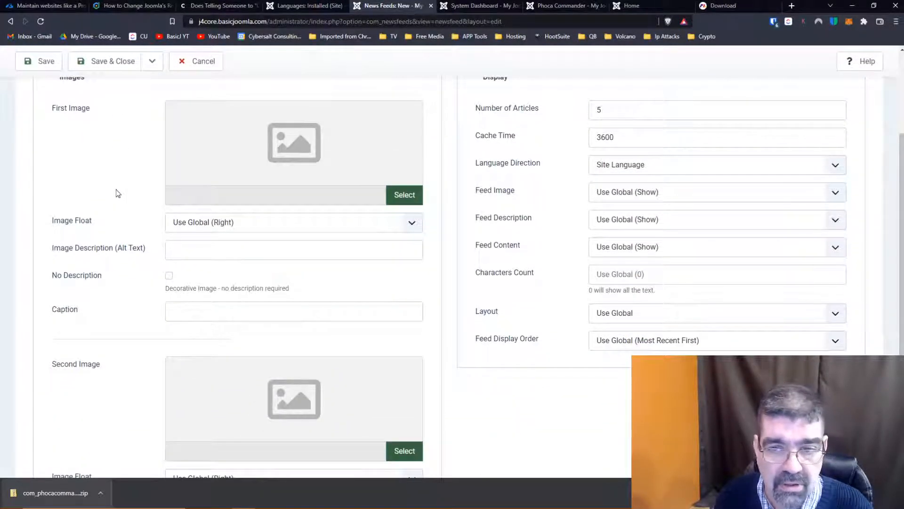
- Review the rest of the news feed's options and check the Feed Content choices, keeping Use Global (Show)
{"action": "scroll", "coordinate": [116, 189], "scroll_direction": "down", "scroll_amount": 4}
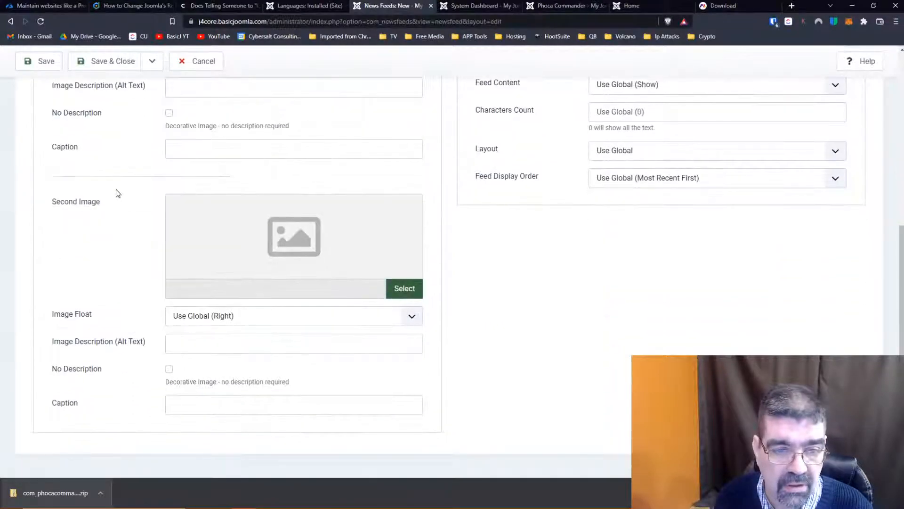
{"action": "scroll", "coordinate": [118, 193], "scroll_direction": "up", "scroll_amount": 3}
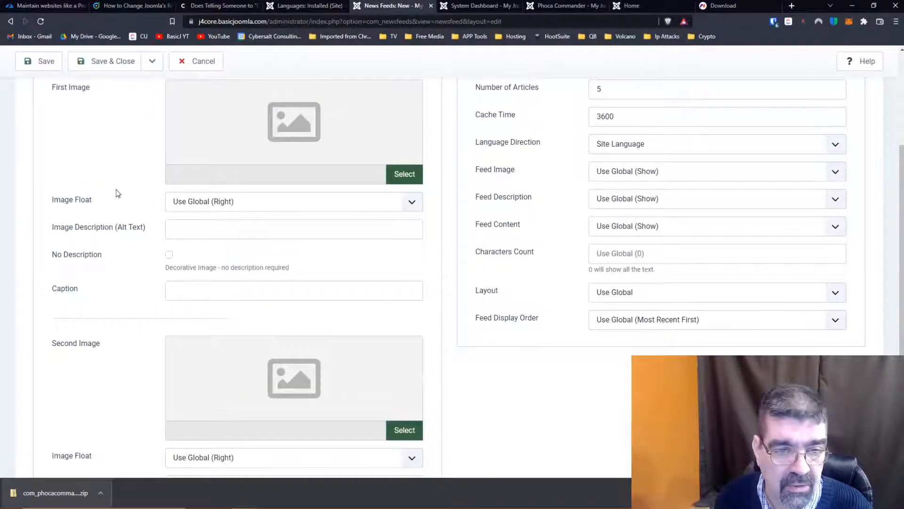
{"action": "scroll", "coordinate": [117, 193], "scroll_direction": "up", "scroll_amount": 4}
{"action": "scroll", "coordinate": [113, 290], "scroll_direction": "down", "scroll_amount": 2}
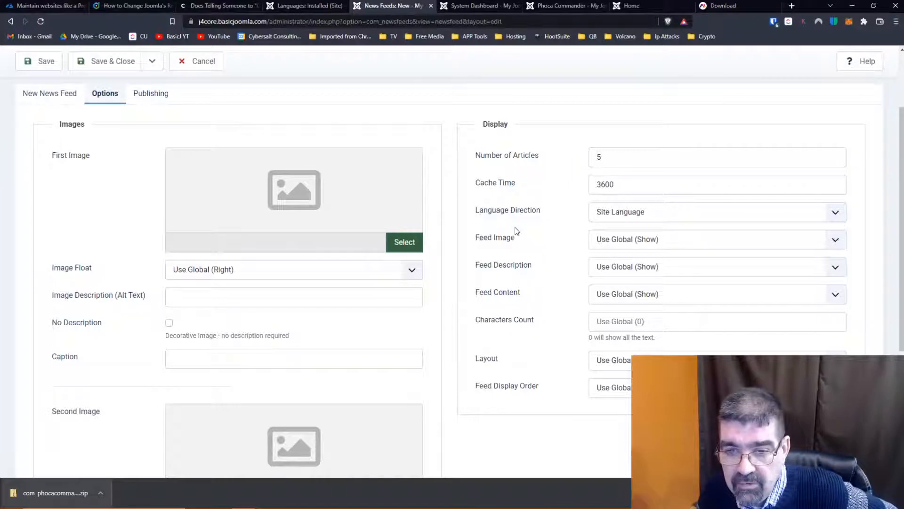
{"action": "scroll", "coordinate": [510, 295], "scroll_direction": "down", "scroll_amount": 3}
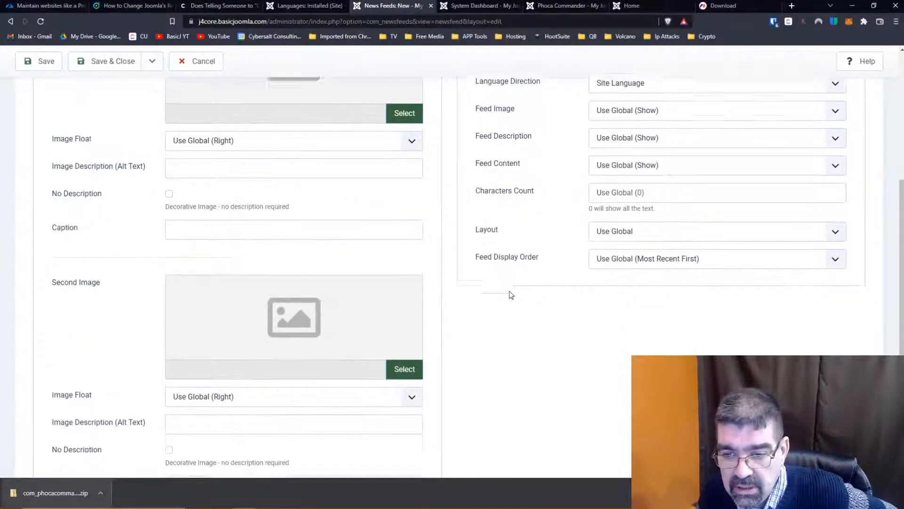
{"action": "scroll", "coordinate": [513, 293], "scroll_direction": "up", "scroll_amount": 4}
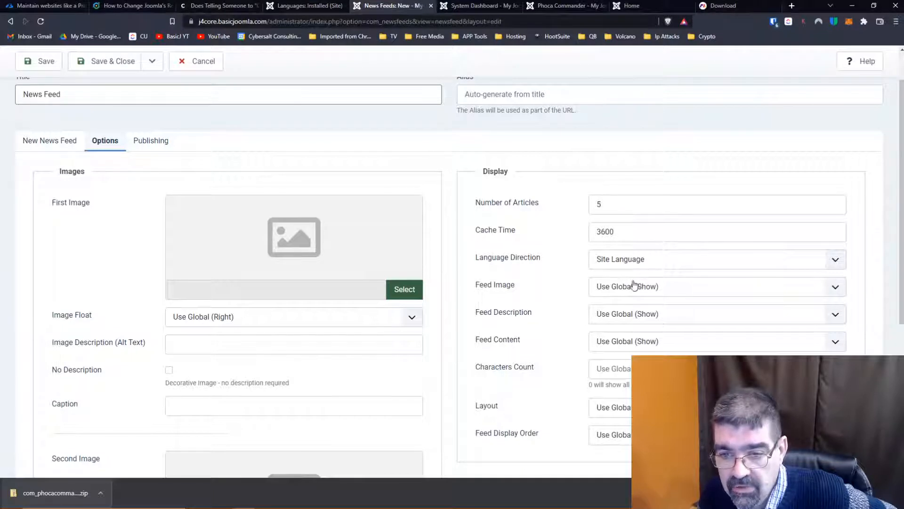
{"action": "left_click", "coordinate": [624, 348]}
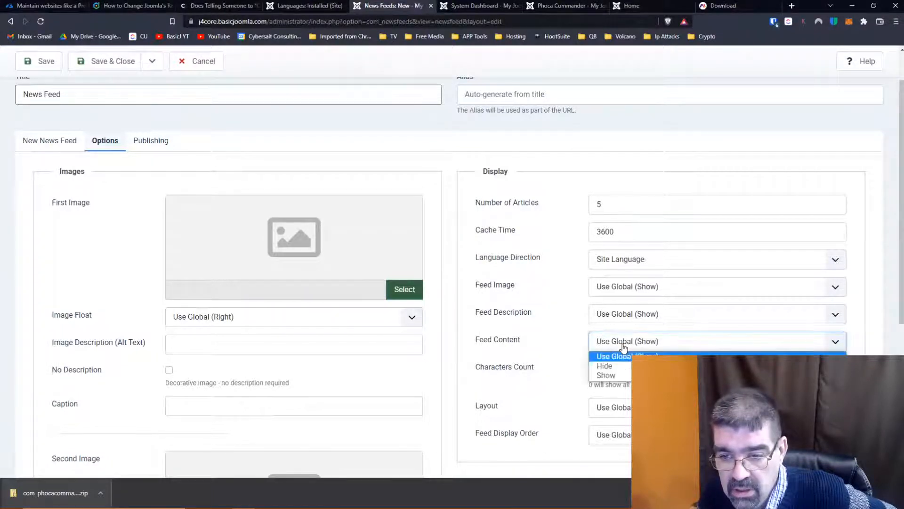
{"action": "left_click", "coordinate": [624, 348]}
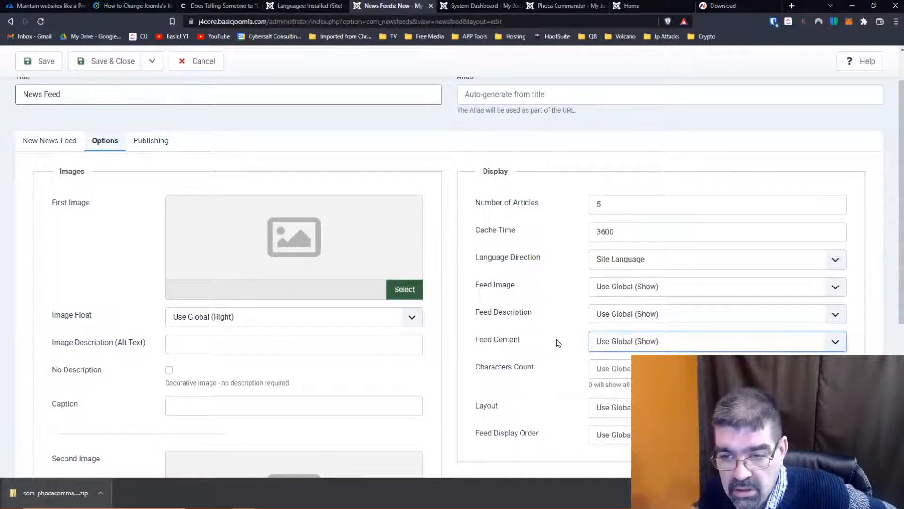
- Set the news feed's characters count to 50
{"action": "scroll", "coordinate": [544, 340], "scroll_direction": "down", "scroll_amount": 1}
{"action": "left_click", "coordinate": [649, 318]}
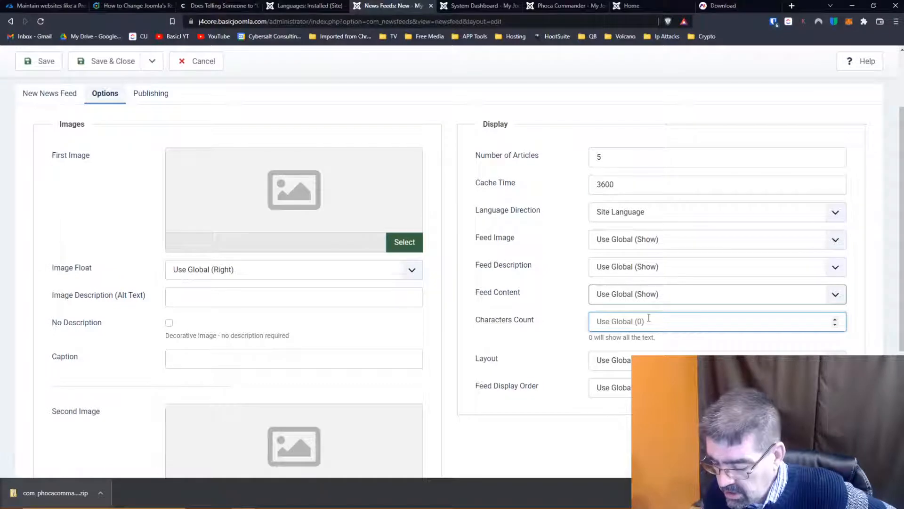
{"action": "type", "text": "50"}
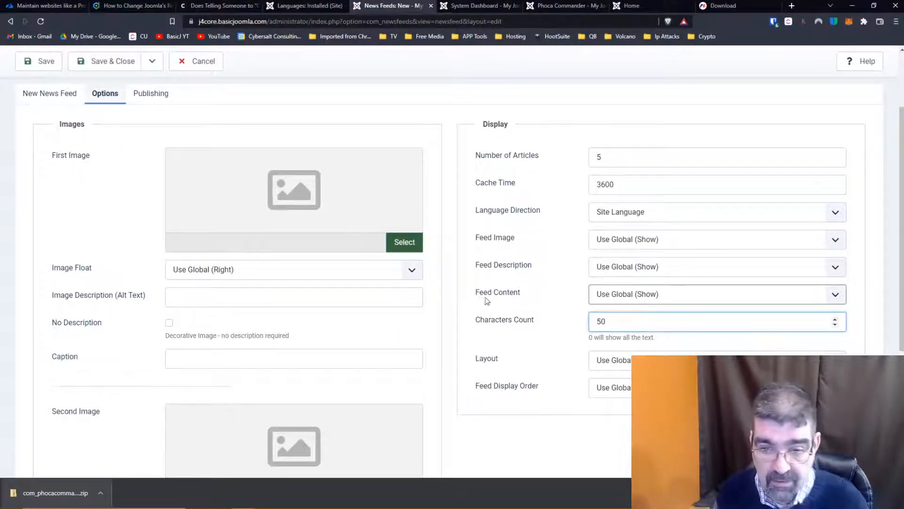
- Examine the news feed's publishing and metadata settings
{"action": "scroll", "coordinate": [466, 298], "scroll_direction": "down", "scroll_amount": 4}
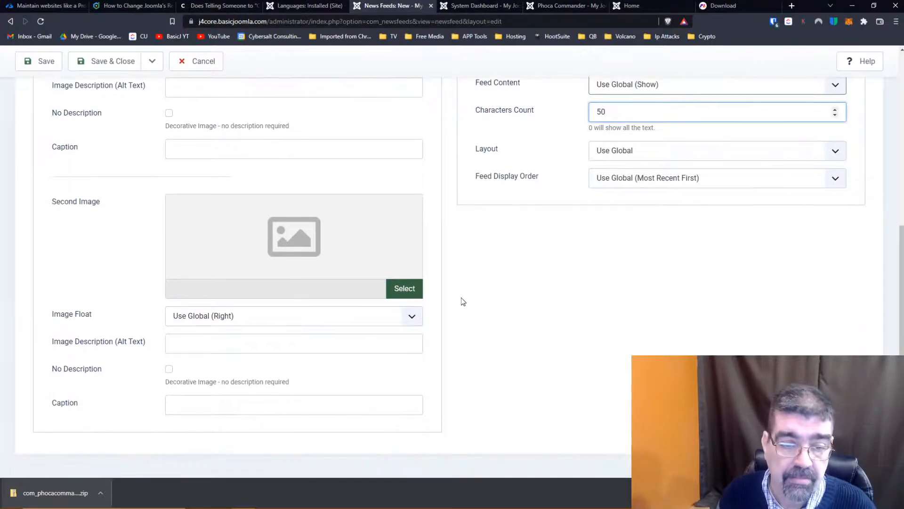
{"action": "scroll", "coordinate": [462, 301], "scroll_direction": "up", "scroll_amount": 5}
{"action": "left_click", "coordinate": [154, 190]}
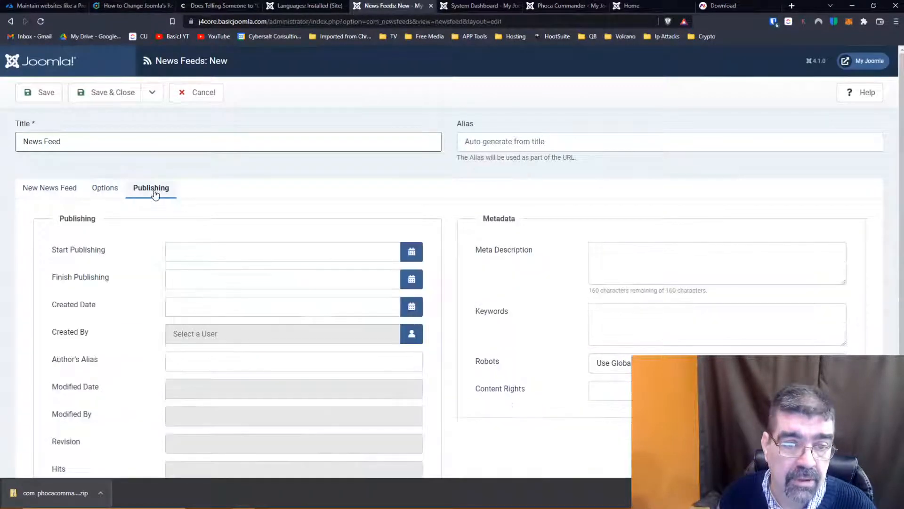
{"action": "scroll", "coordinate": [101, 238], "scroll_direction": "down", "scroll_amount": 2}
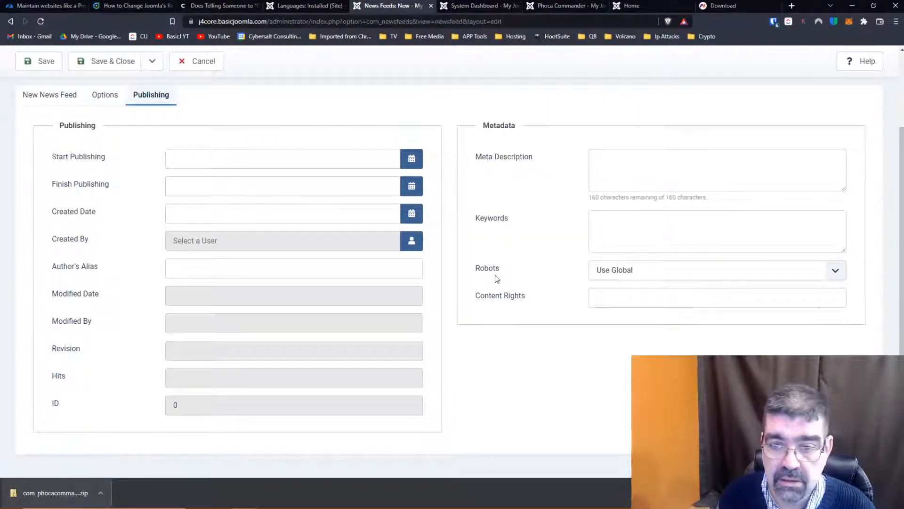
{"action": "scroll", "coordinate": [483, 250], "scroll_direction": "up", "scroll_amount": 2}
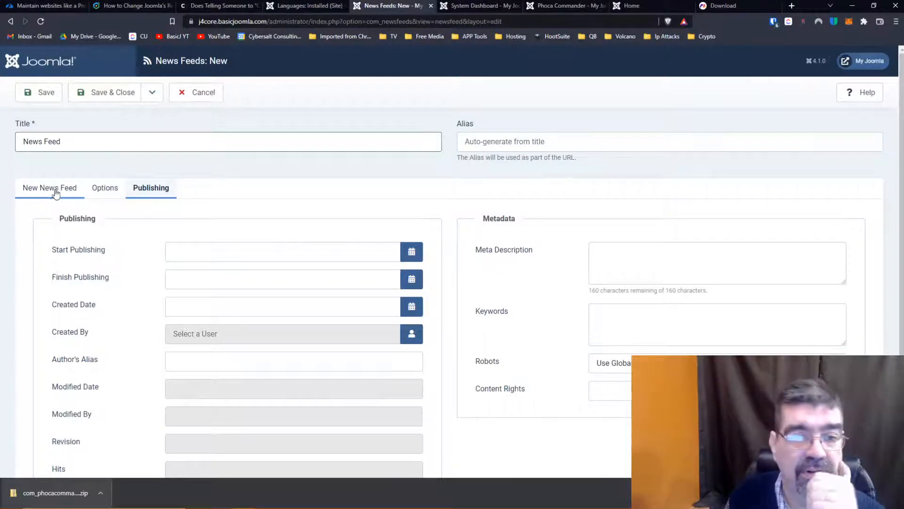
- Recheck the news feed's options and main details, and save it, returning to the News Feeds list
{"action": "left_click", "coordinate": [113, 191]}
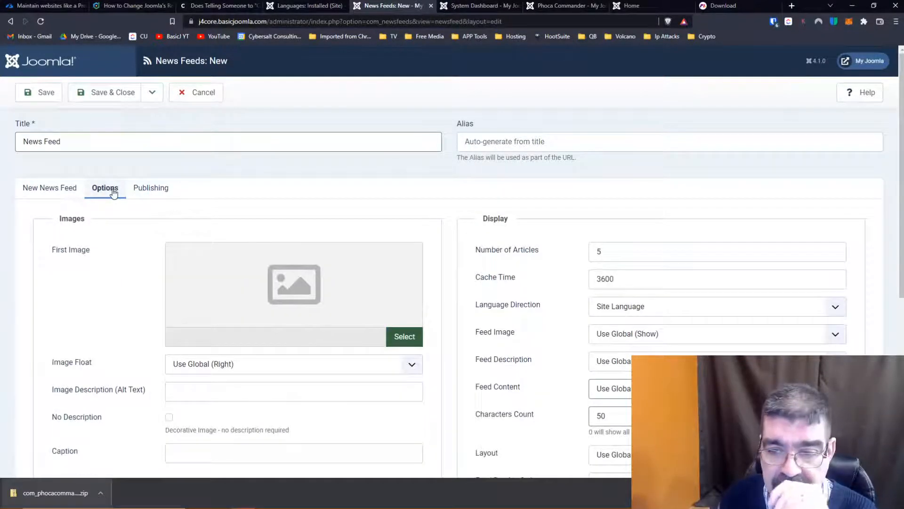
{"action": "left_click", "coordinate": [49, 187]}
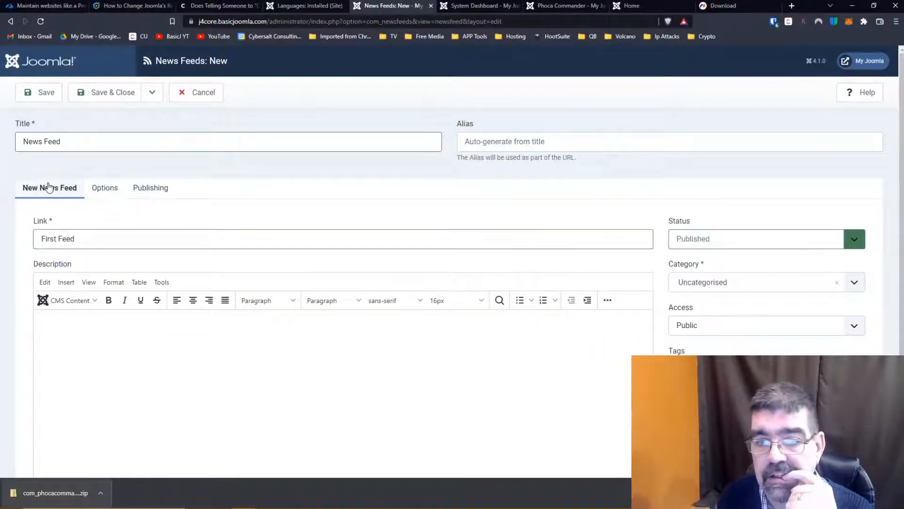
{"action": "left_click", "coordinate": [125, 96]}
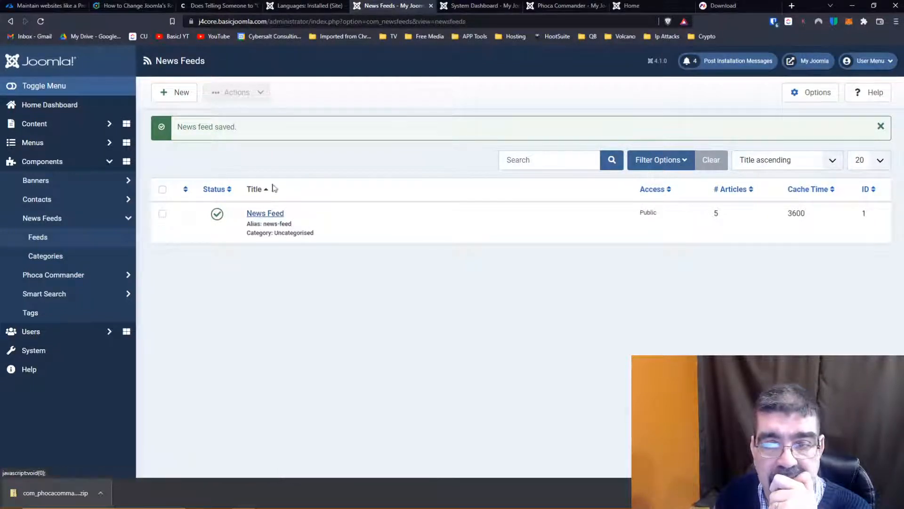
- Preview the Feed Entries feed from the public site's home page and close both opened pages
{"action": "left_click", "coordinate": [815, 64]}
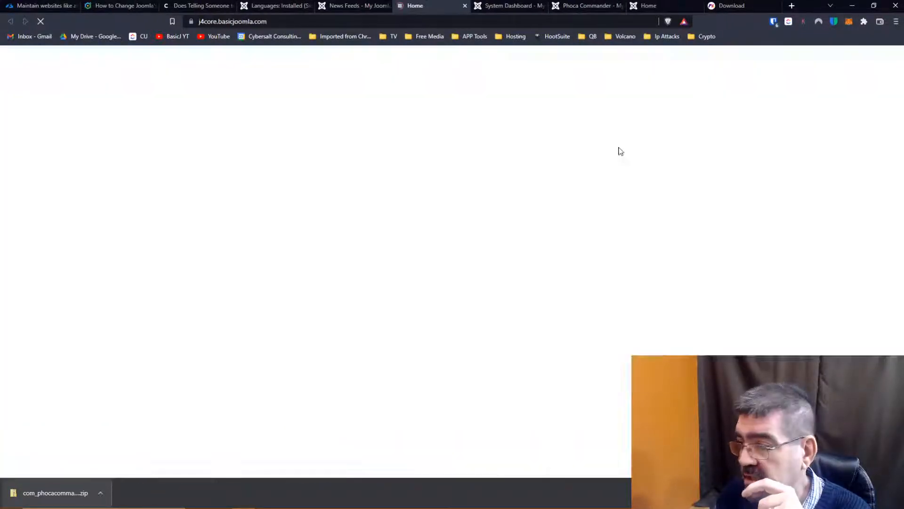
{"action": "scroll", "coordinate": [507, 193], "scroll_direction": "down", "scroll_amount": 5}
{"action": "scroll", "coordinate": [507, 195], "scroll_direction": "down", "scroll_amount": 4}
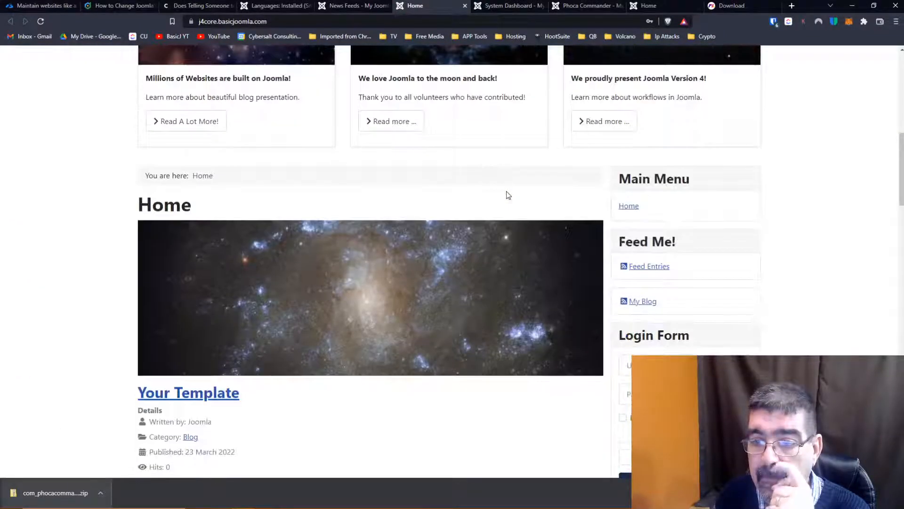
{"action": "left_click", "coordinate": [649, 273]}
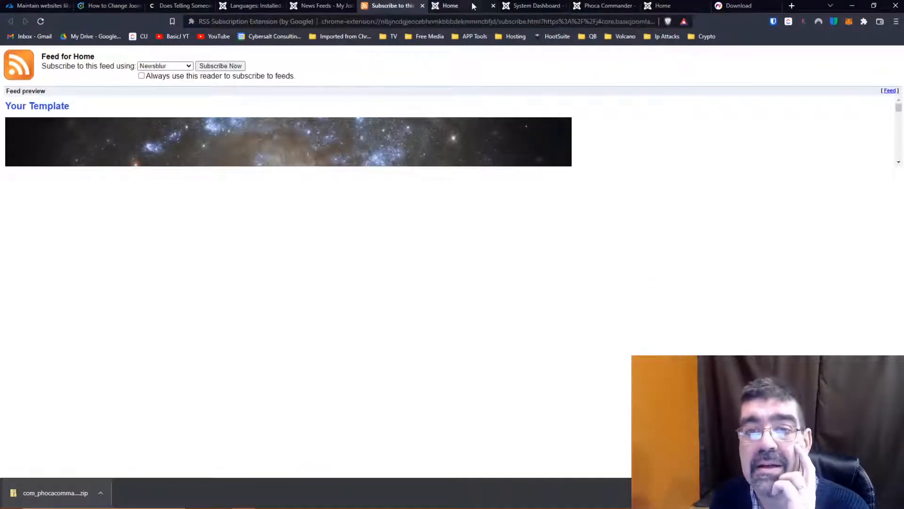
{"action": "left_click", "coordinate": [492, 6]}
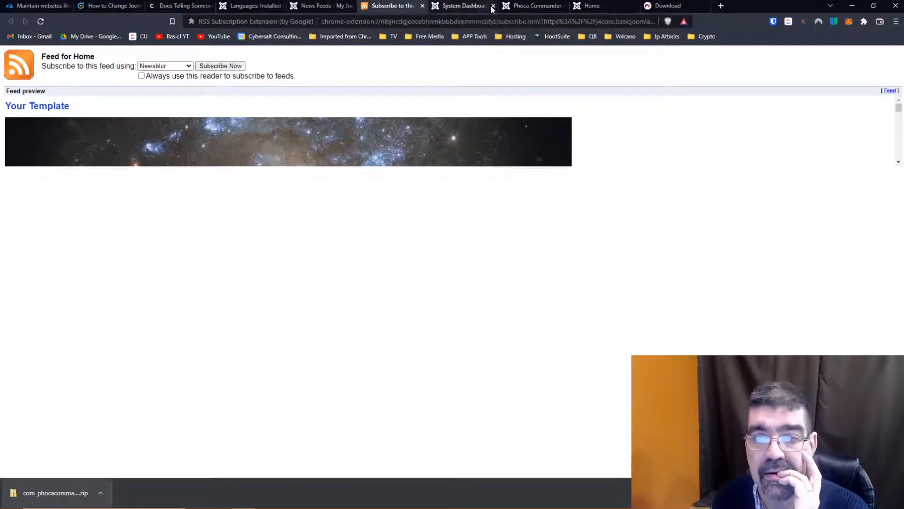
{"action": "left_click", "coordinate": [422, 5]}
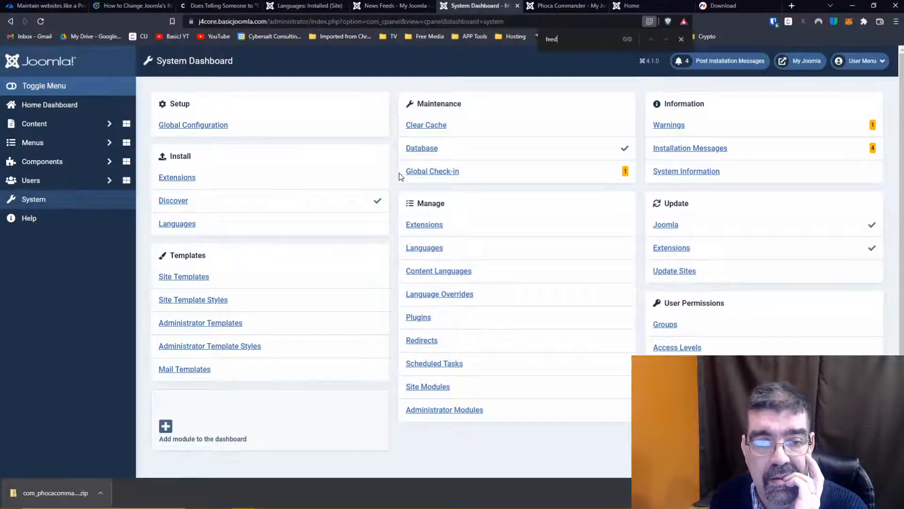
- Start a new Main Menu item of the News Feeds type Single News Feed
{"action": "left_click", "coordinate": [59, 143]}
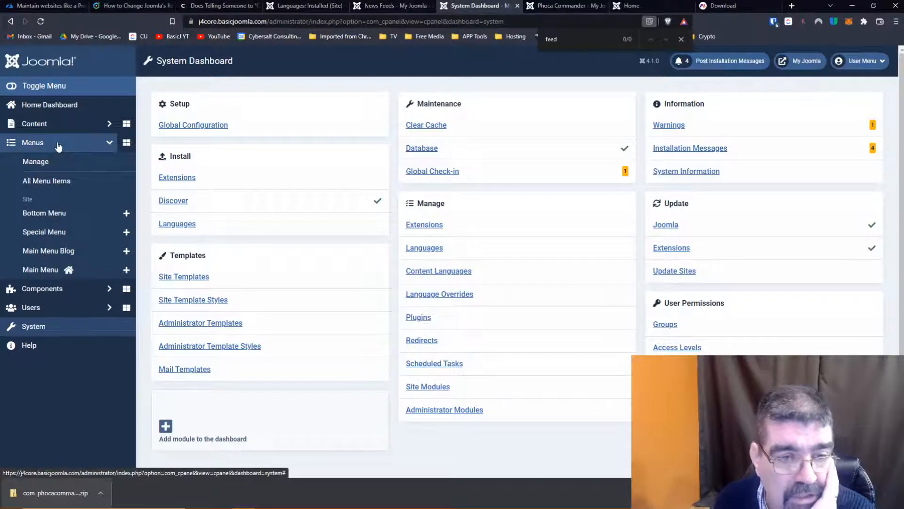
{"action": "left_click", "coordinate": [35, 269]}
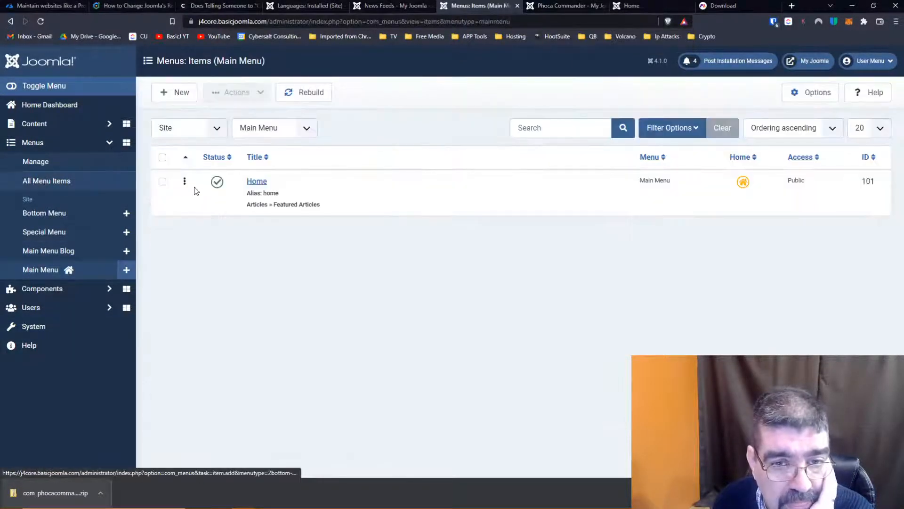
{"action": "left_click", "coordinate": [171, 96]}
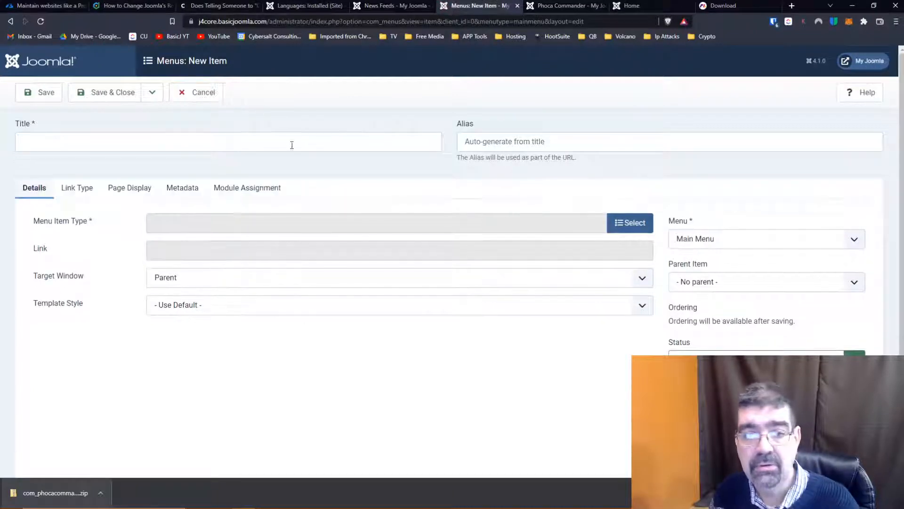
{"action": "left_click", "coordinate": [640, 222]}
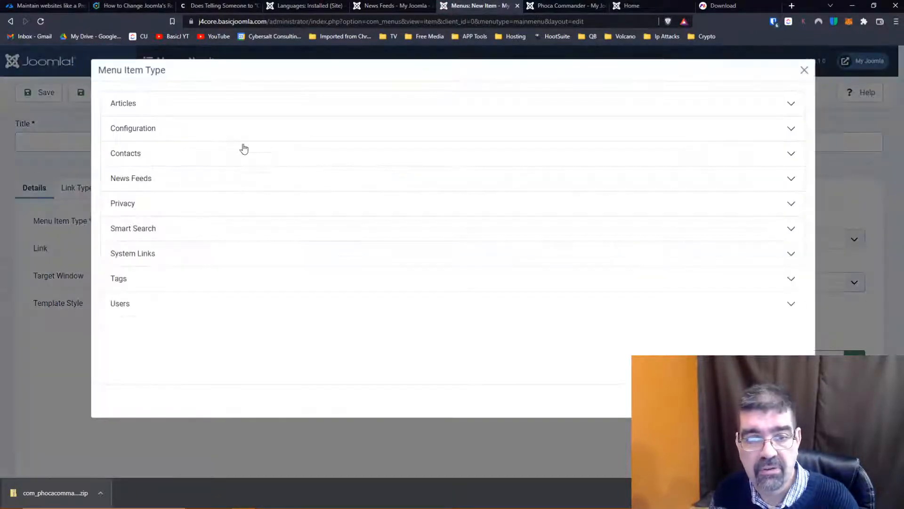
{"action": "left_click", "coordinate": [149, 179]}
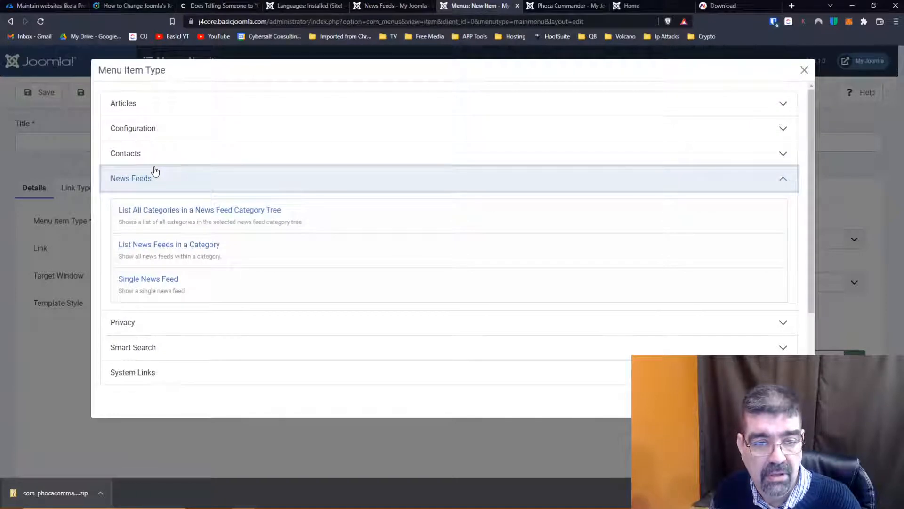
{"action": "left_click", "coordinate": [156, 285]}
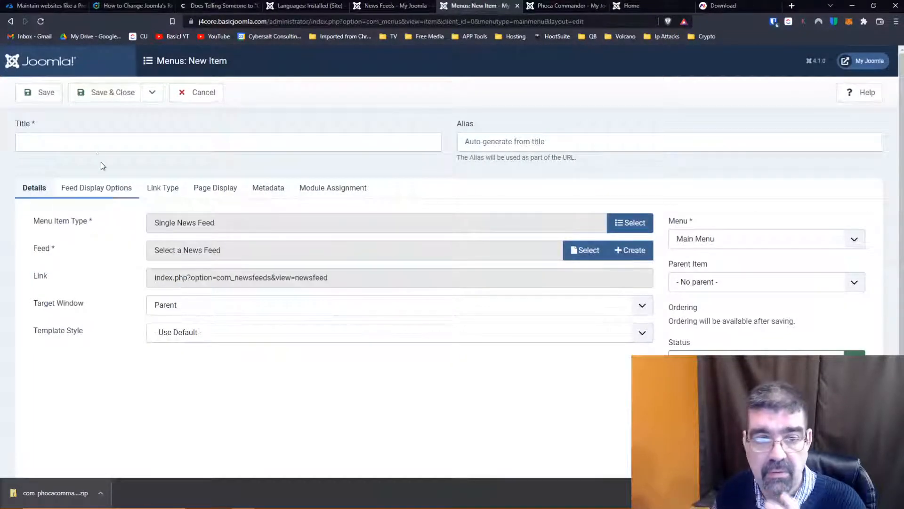
- Title the menu item "Test Feed" and assign the feed named News Feed to it
{"action": "left_click", "coordinate": [97, 145]}
{"action": "type", "text": "Test Feed"}
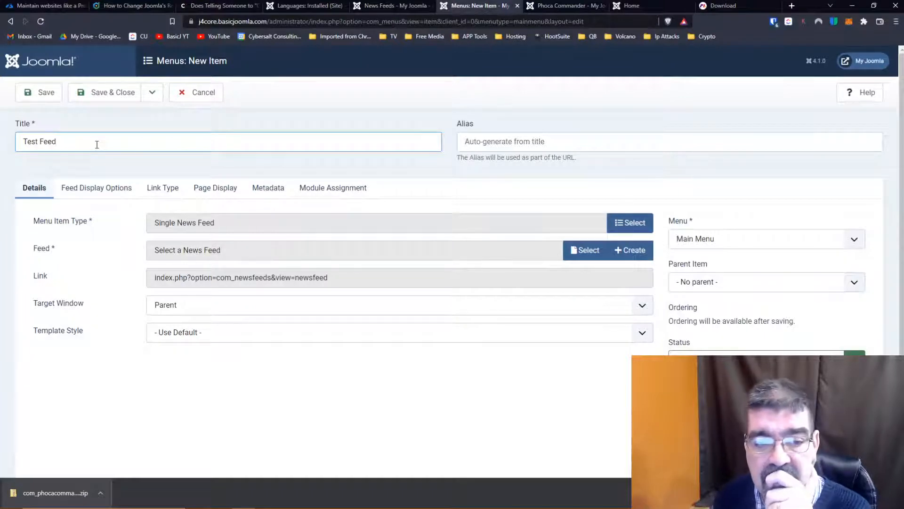
{"action": "left_click", "coordinate": [585, 250]}
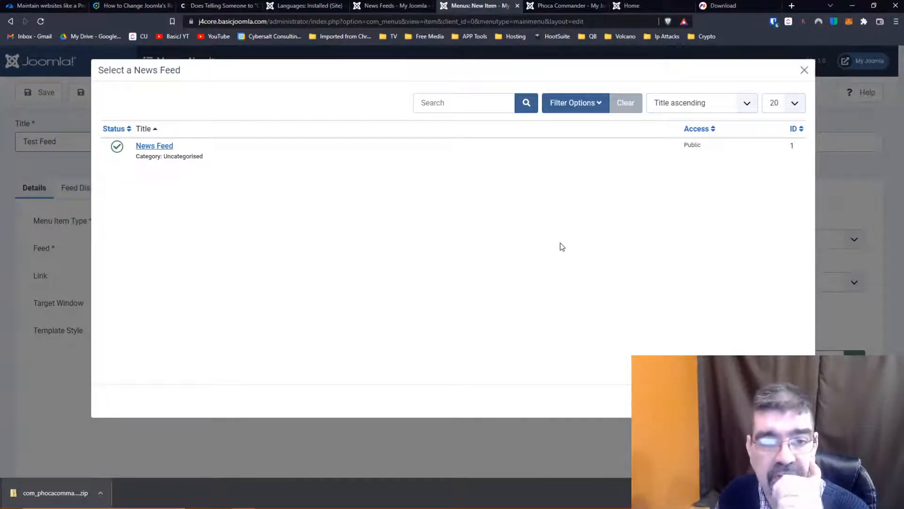
{"action": "left_click", "coordinate": [169, 146]}
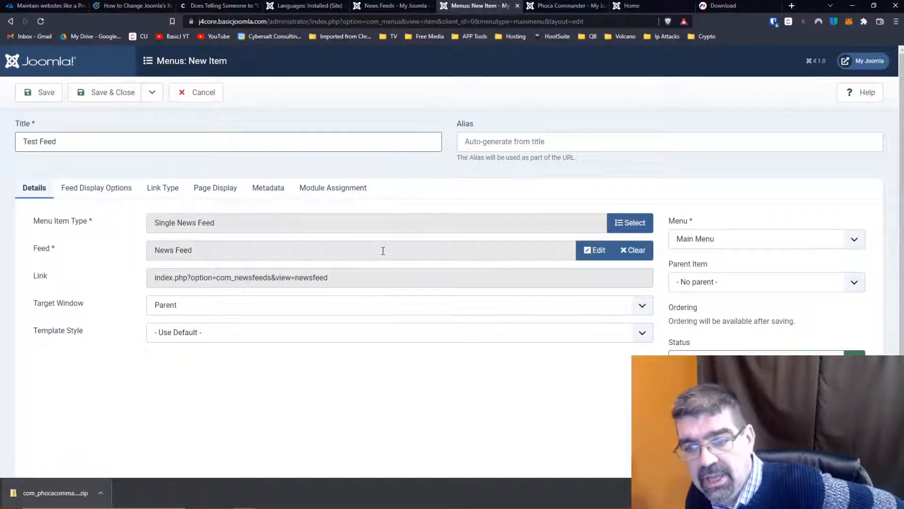
- Examine the Test Feed menu item's details, feed display options and link type settings
{"action": "scroll", "coordinate": [383, 250], "scroll_direction": "down", "scroll_amount": 3}
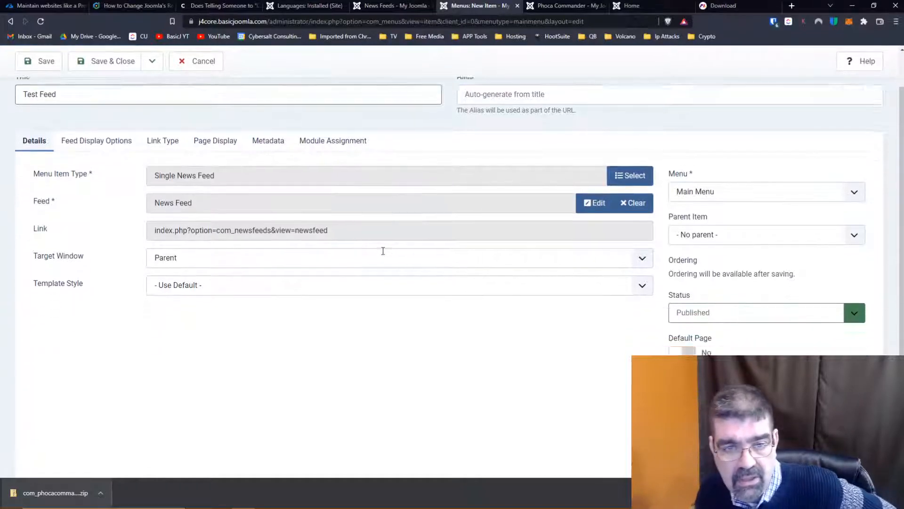
{"action": "scroll", "coordinate": [383, 250], "scroll_direction": "up", "scroll_amount": 3}
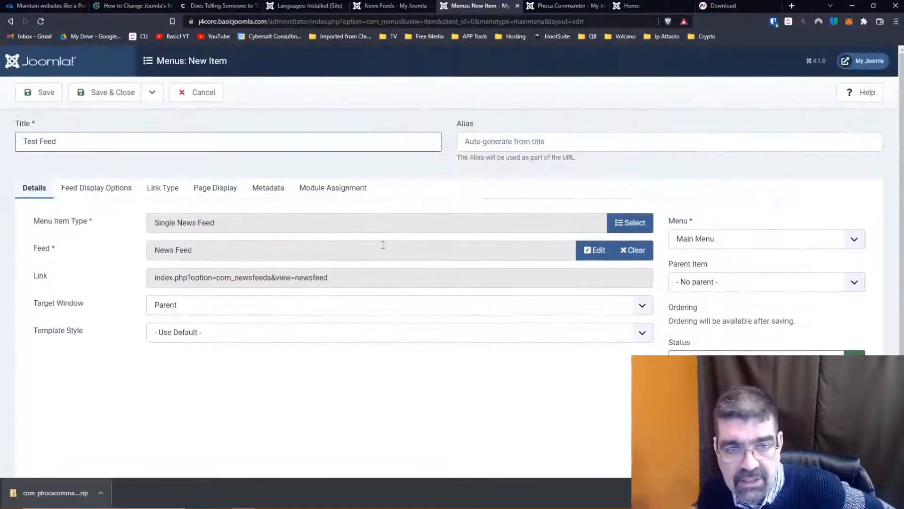
{"action": "left_click", "coordinate": [113, 190]}
{"action": "scroll", "coordinate": [146, 238], "scroll_direction": "down", "scroll_amount": 1}
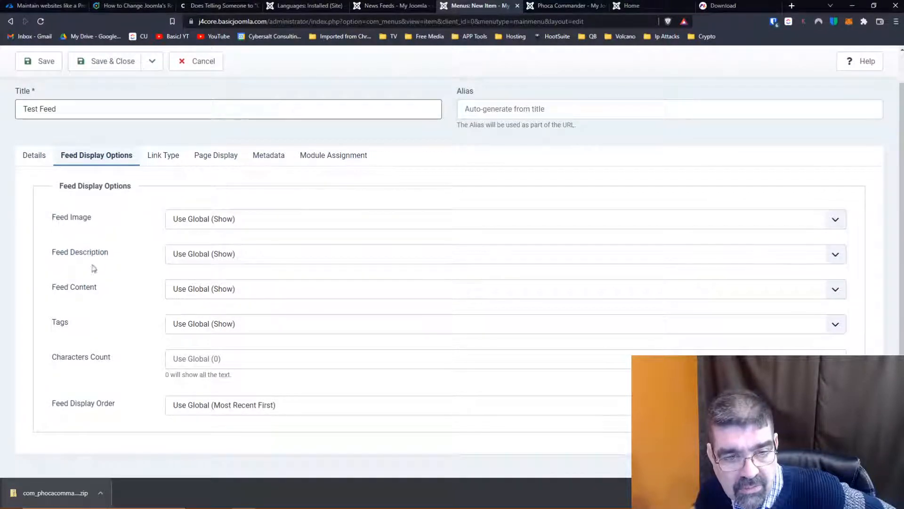
{"action": "left_click", "coordinate": [165, 161]}
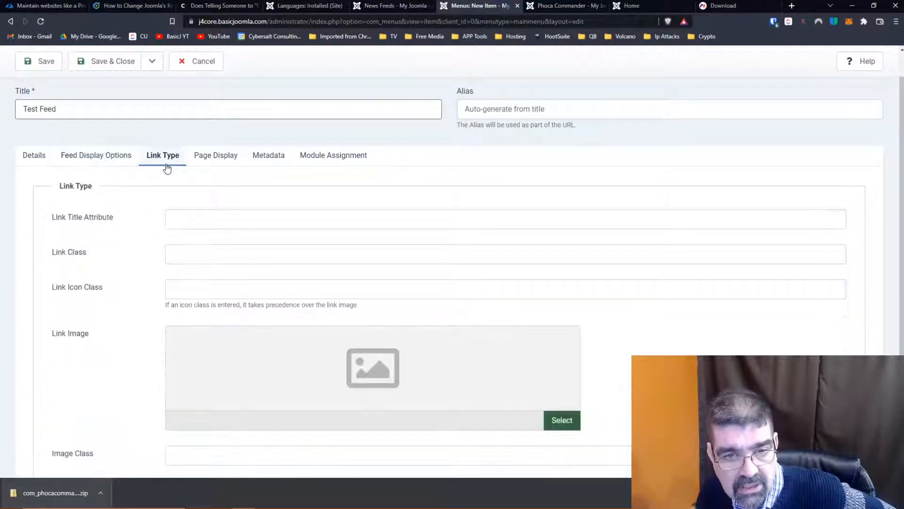
{"action": "scroll", "coordinate": [133, 204], "scroll_direction": "down", "scroll_amount": 2}
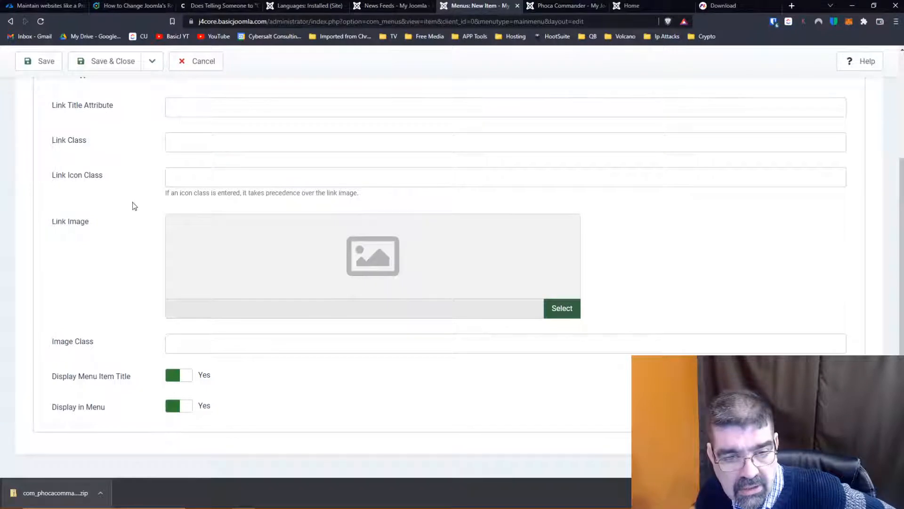
- Examine the Test Feed menu item's page display, metadata and module assignment settings
{"action": "scroll", "coordinate": [137, 204], "scroll_direction": "up", "scroll_amount": 4}
{"action": "left_click", "coordinate": [210, 197]}
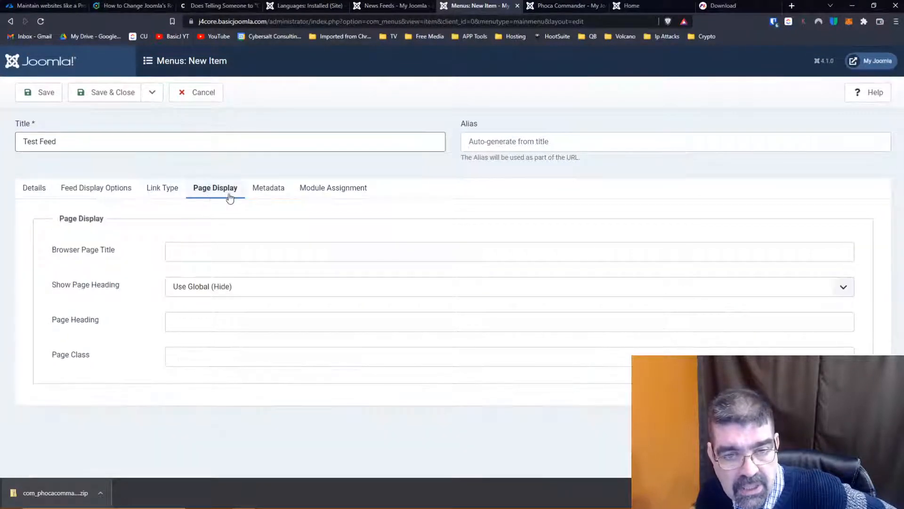
{"action": "left_click", "coordinate": [266, 195]}
{"action": "left_click", "coordinate": [336, 195]}
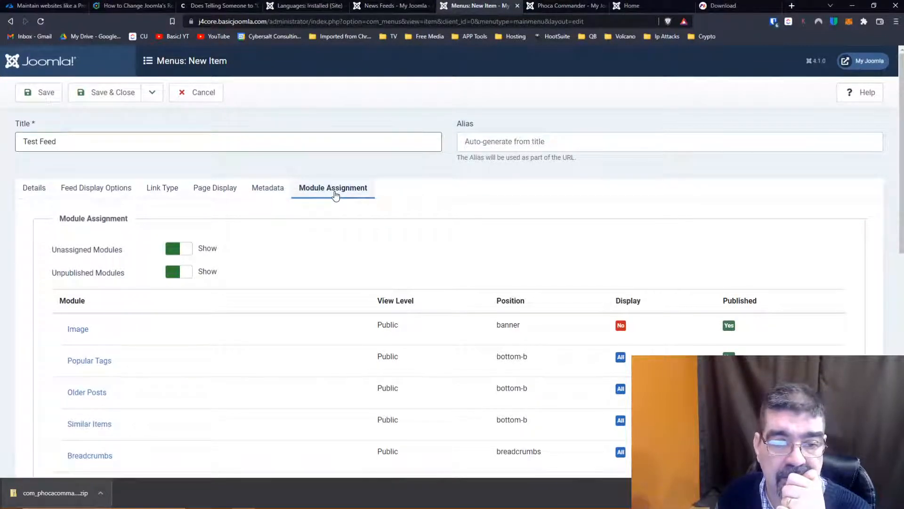
{"action": "scroll", "coordinate": [335, 194], "scroll_direction": "down", "scroll_amount": 3}
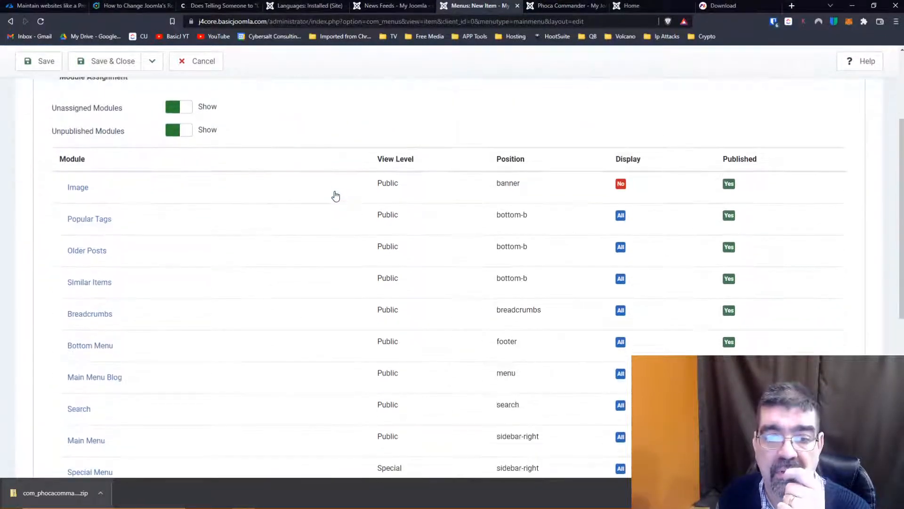
{"action": "scroll", "coordinate": [336, 195], "scroll_direction": "up", "scroll_amount": 3}
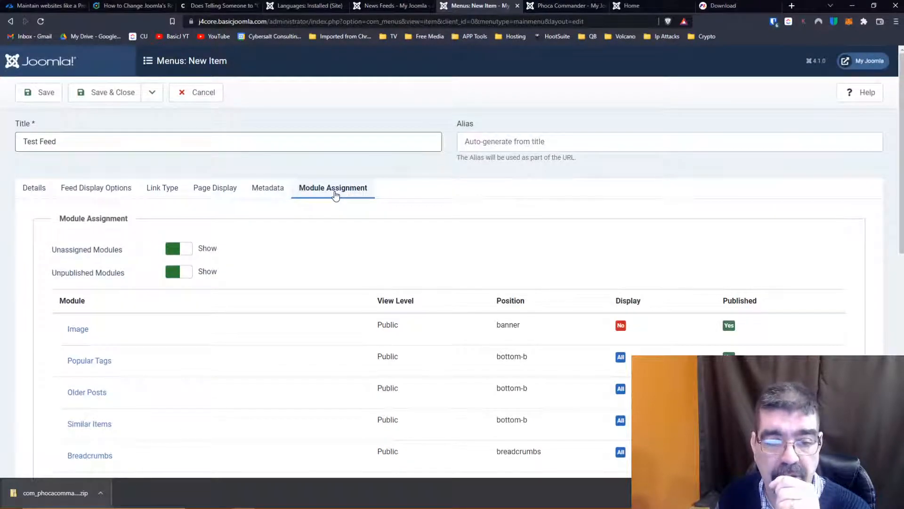
{"action": "scroll", "coordinate": [335, 195], "scroll_direction": "down", "scroll_amount": 10}
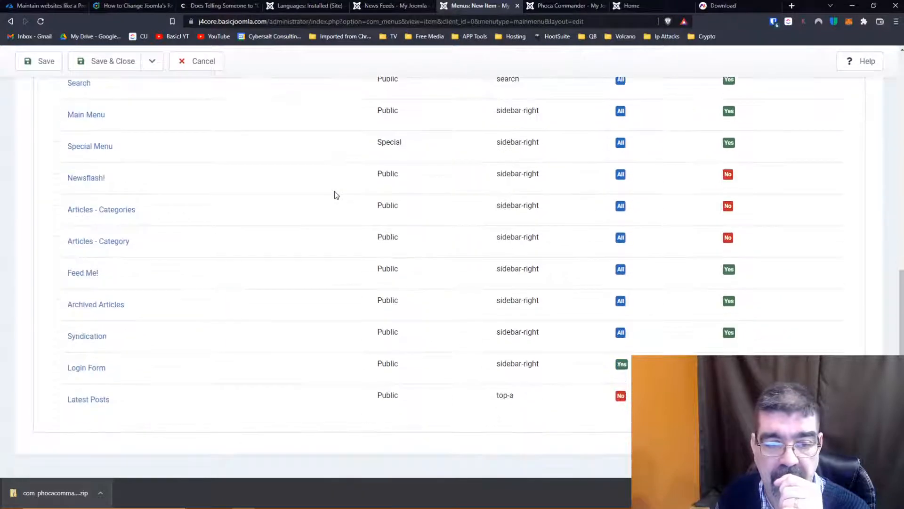
{"action": "scroll", "coordinate": [336, 194], "scroll_direction": "up", "scroll_amount": 10}
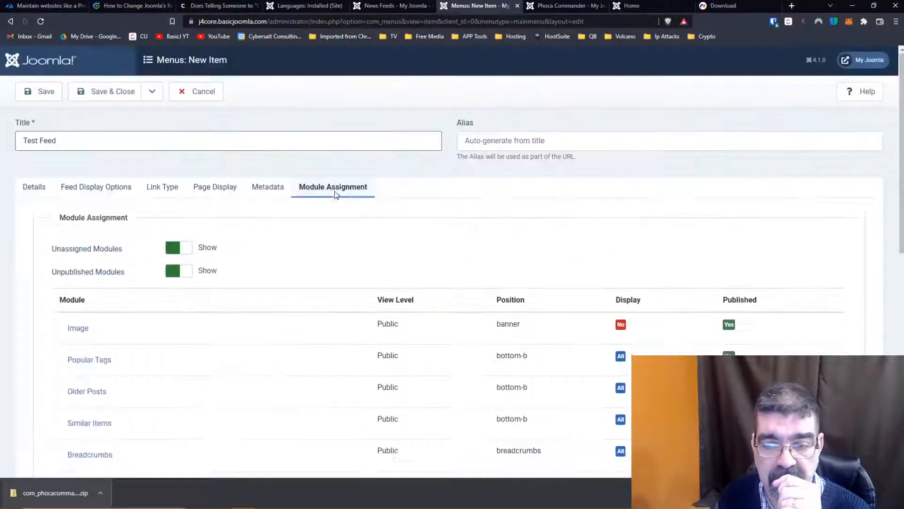
- Return to the Test Feed menu item's details, then save and close the menu item
{"action": "left_click", "coordinate": [38, 190]}
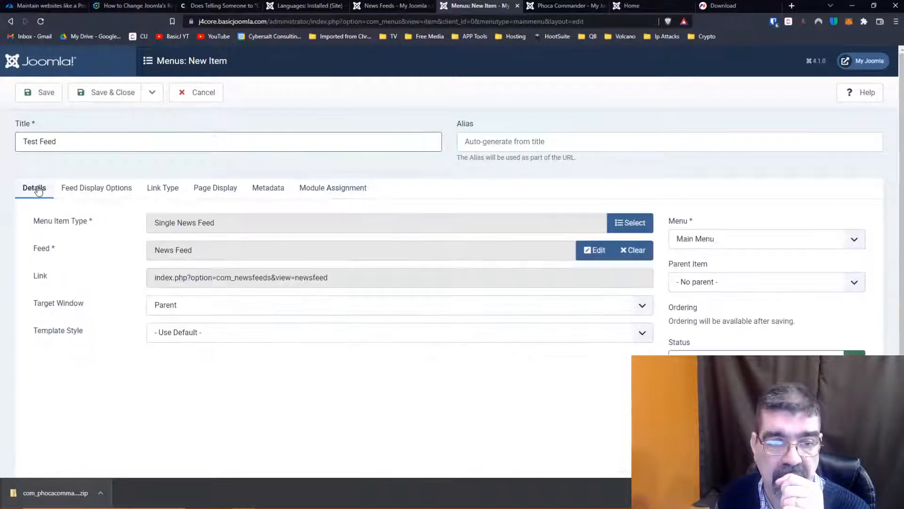
{"action": "left_click", "coordinate": [39, 93]}
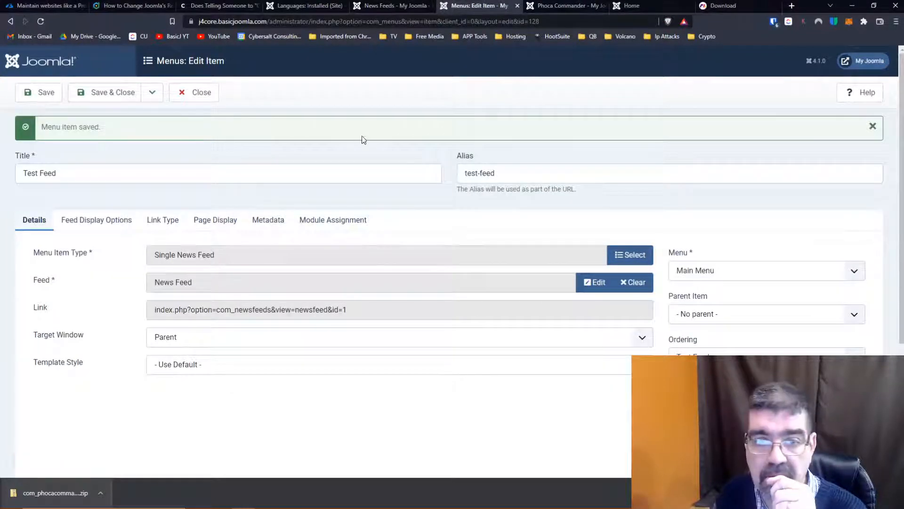
{"action": "left_click", "coordinate": [109, 93]}
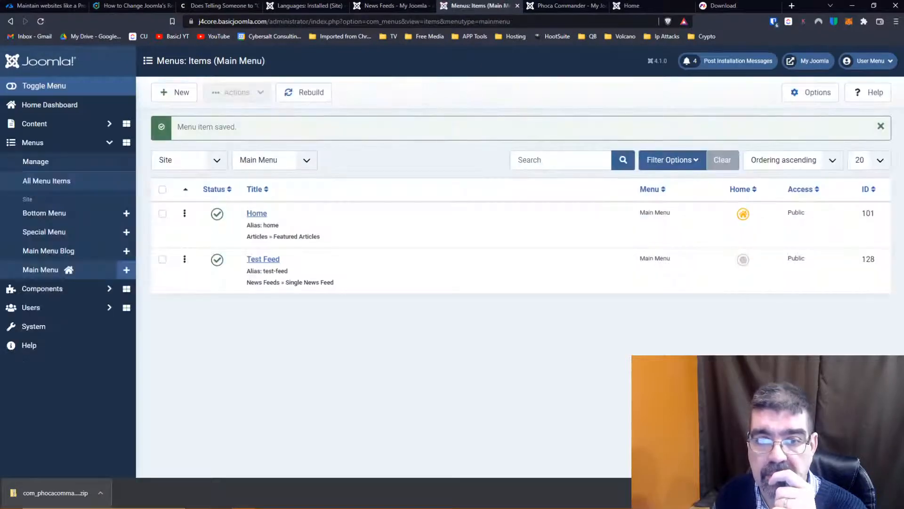
- Reload the public site's home page to check for the Test Feed menu item
{"action": "left_click", "coordinate": [548, 11]}
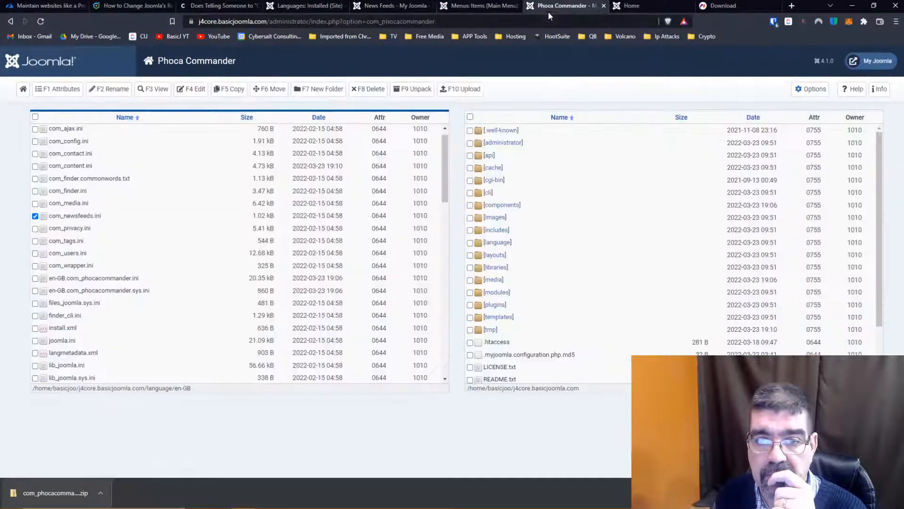
{"action": "key", "text": "ctrl+Tab"}
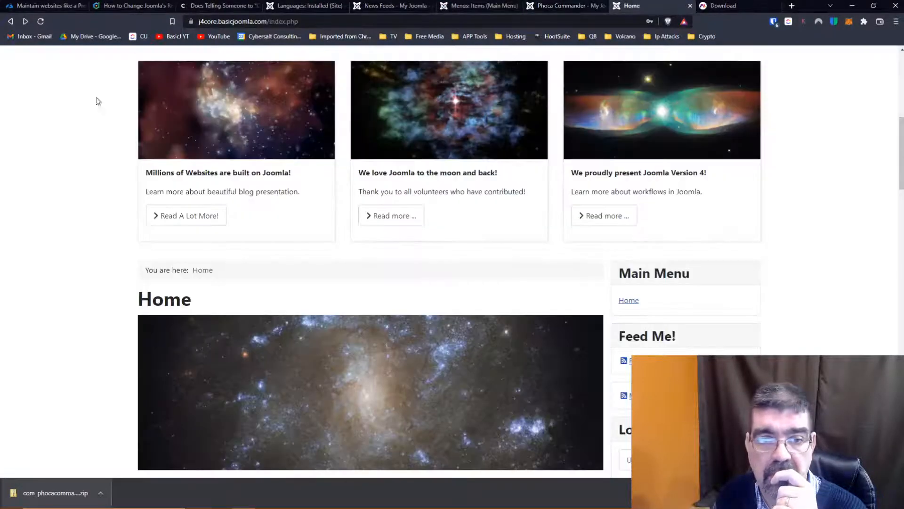
{"action": "scroll", "coordinate": [41, 66], "scroll_direction": "up", "scroll_amount": 8}
{"action": "left_click", "coordinate": [41, 20]}
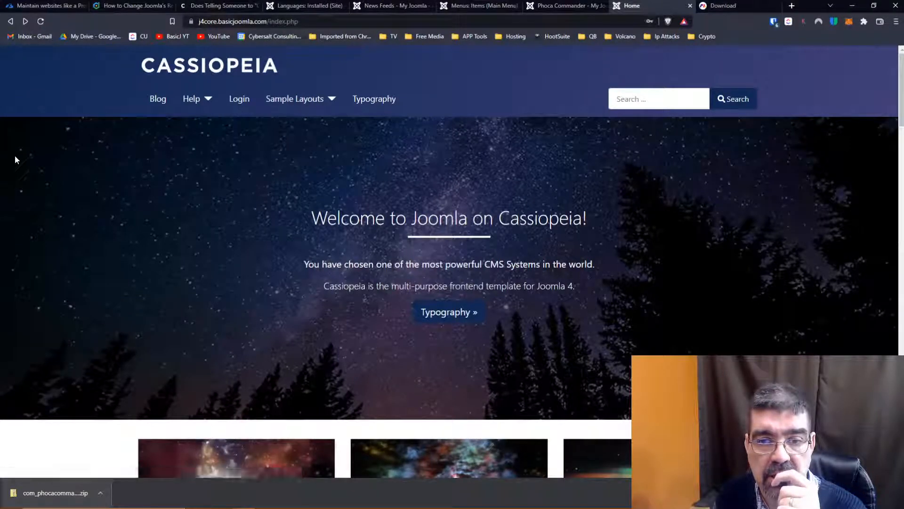
{"action": "left_click", "coordinate": [40, 22]}
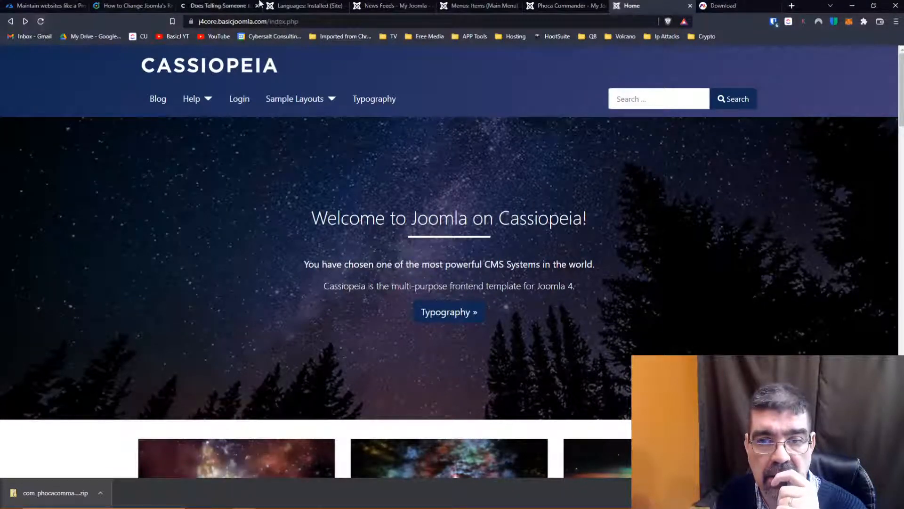
- Reopen the Test Feed item from the Main Menu items list for editing
{"action": "left_click", "coordinate": [379, 7]}
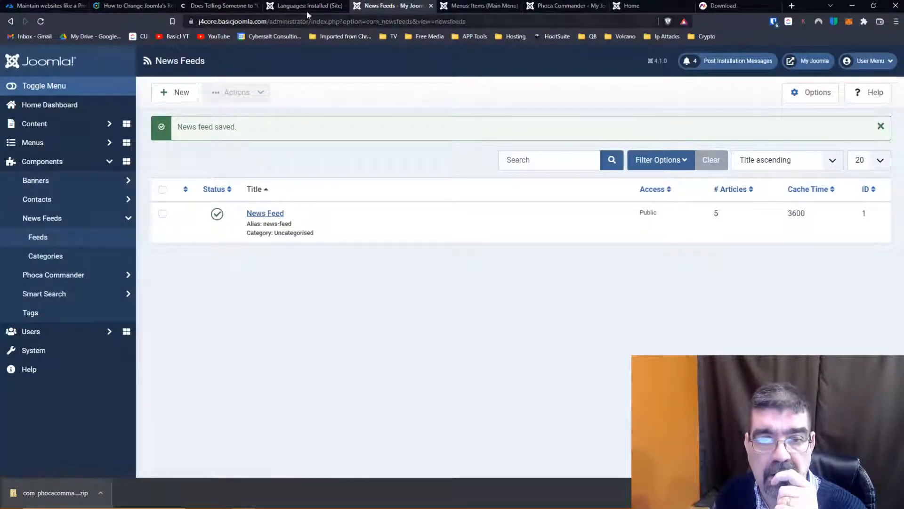
{"action": "left_click", "coordinate": [462, 7]}
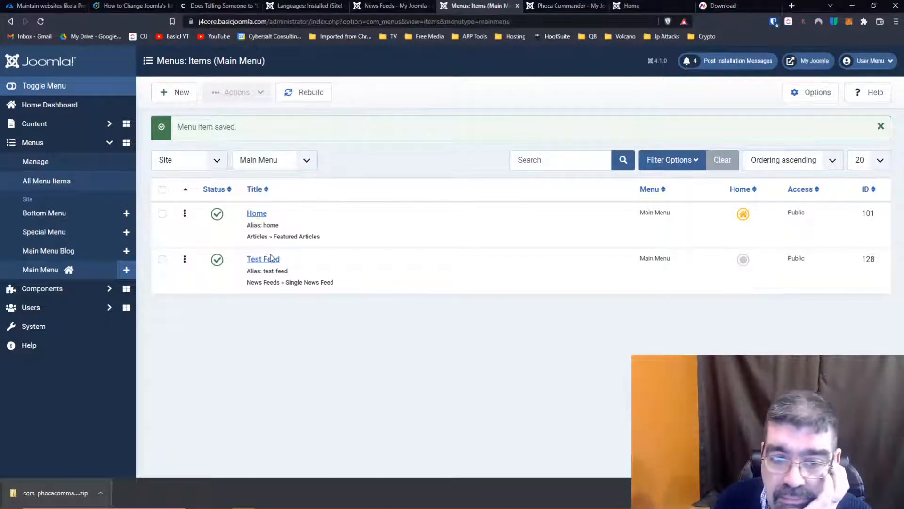
{"action": "left_click", "coordinate": [270, 261]}
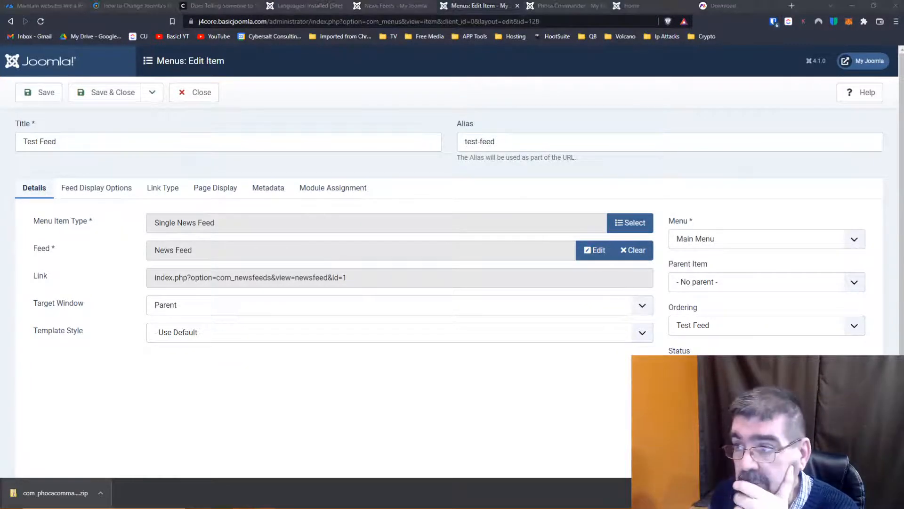
- View the Joomlaforever.com feed in the other browser window at full size, then close its page
{"action": "left_click_drag", "start_coordinate": [357, 45], "coordinate": [339, 190]}
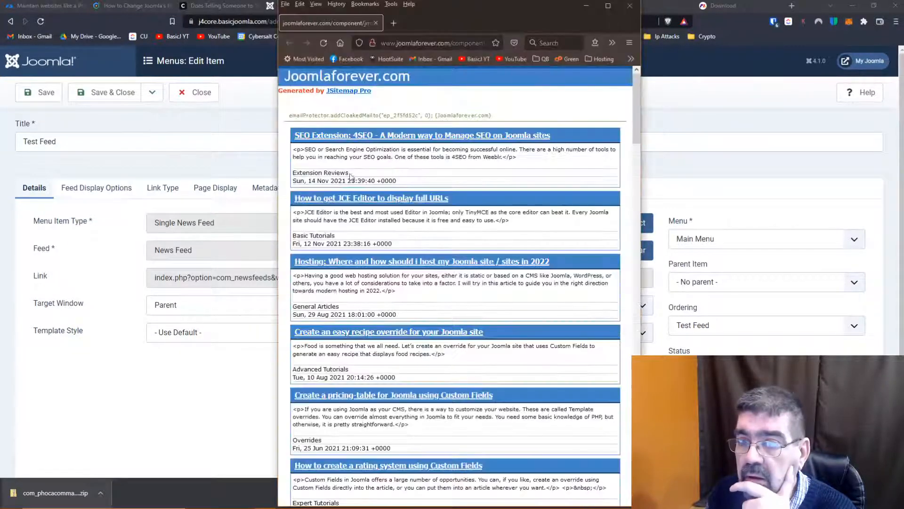
{"action": "left_click", "coordinate": [609, 7]}
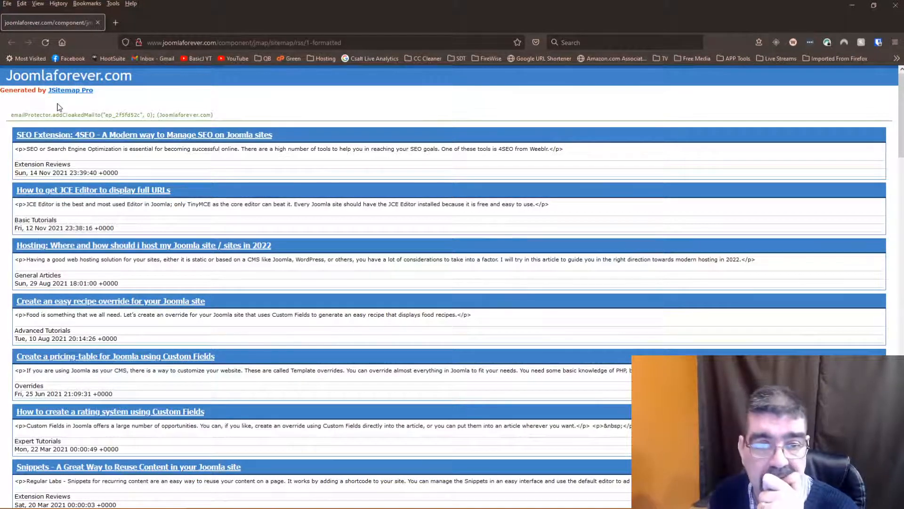
{"action": "left_click", "coordinate": [97, 21]}
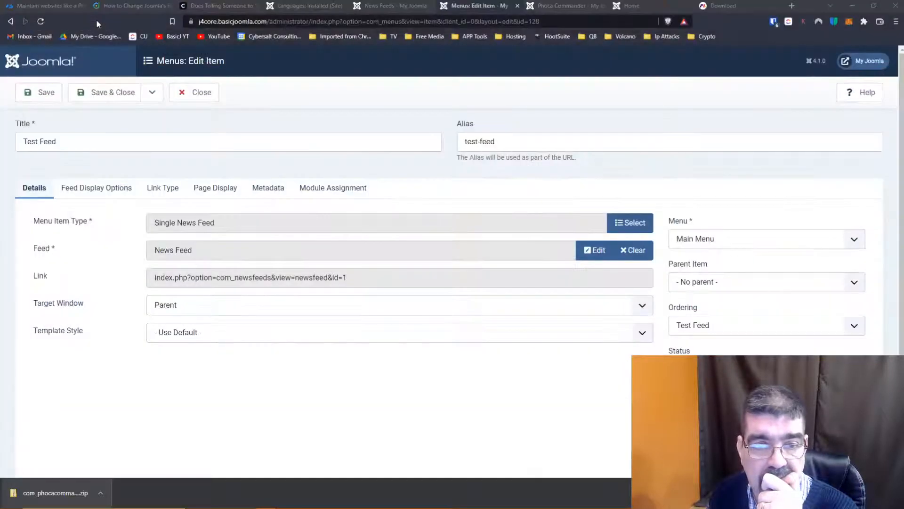
{"action": "left_click", "coordinate": [315, 7]}
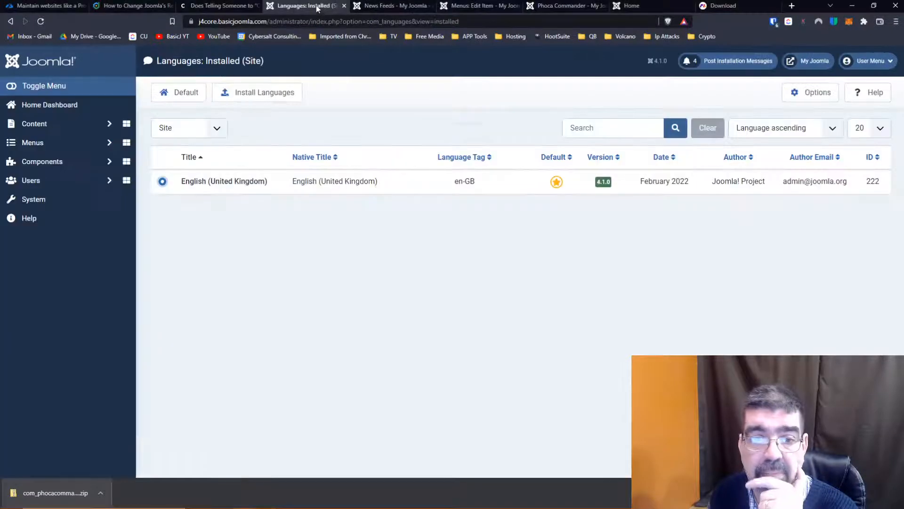
{"action": "left_click", "coordinate": [42, 162]}
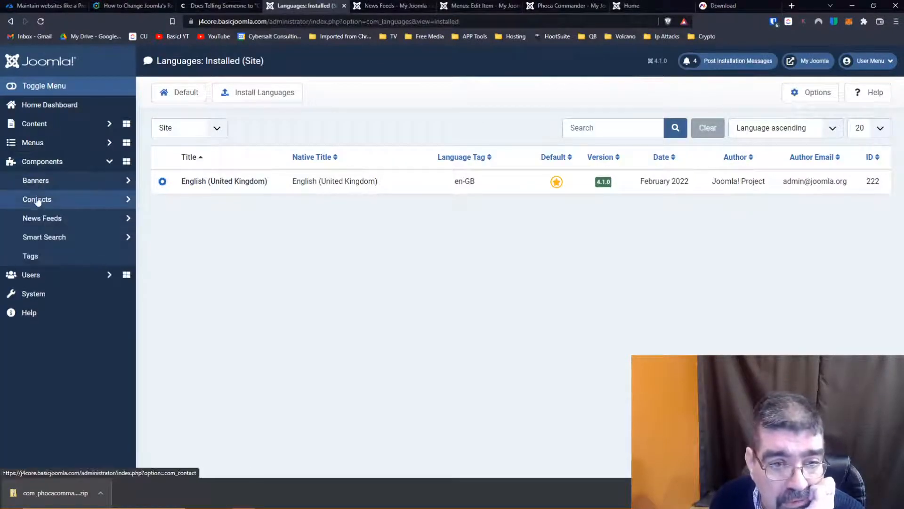
{"action": "left_click", "coordinate": [40, 218]}
{"action": "left_click", "coordinate": [38, 239]}
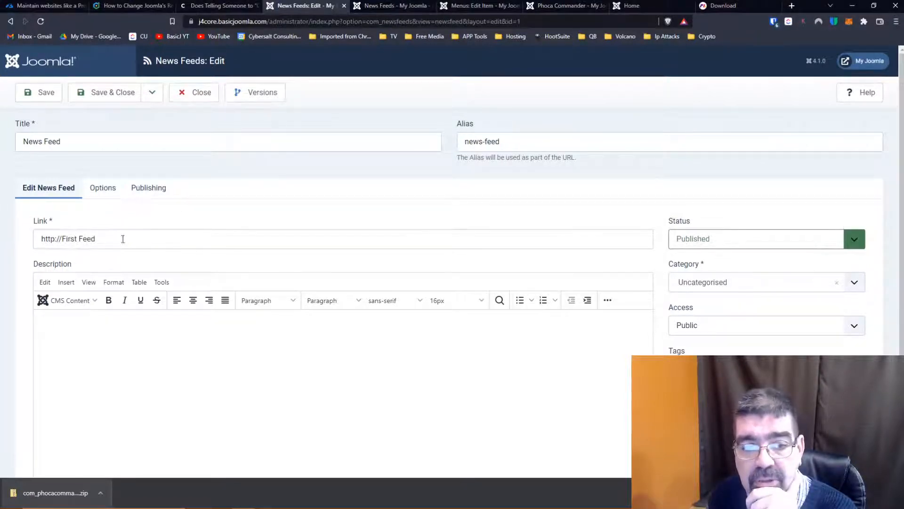
{"action": "left_click_drag", "start_coordinate": [123, 239], "coordinate": [1, 239]}
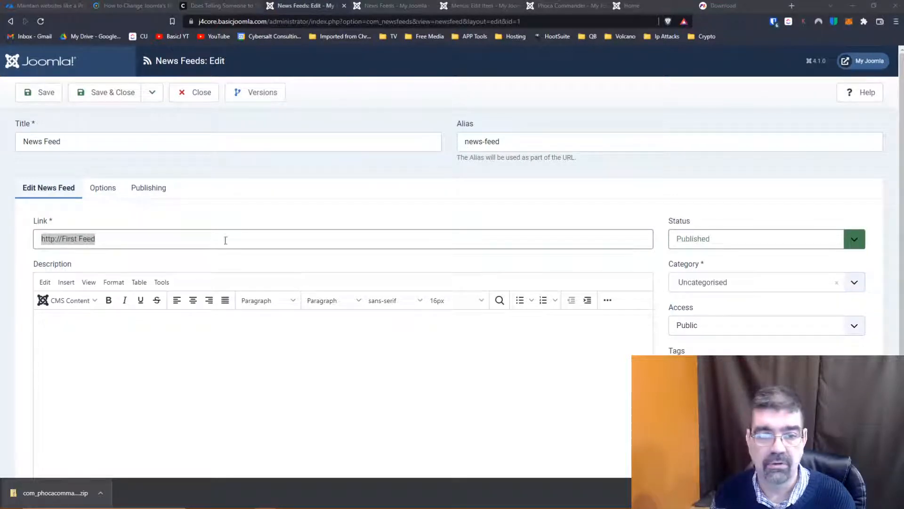
{"action": "left_click", "coordinate": [206, 236]}
{"action": "key", "text": "ctrl+shift+Left"}
{"action": "key", "text": "shift+Home"}
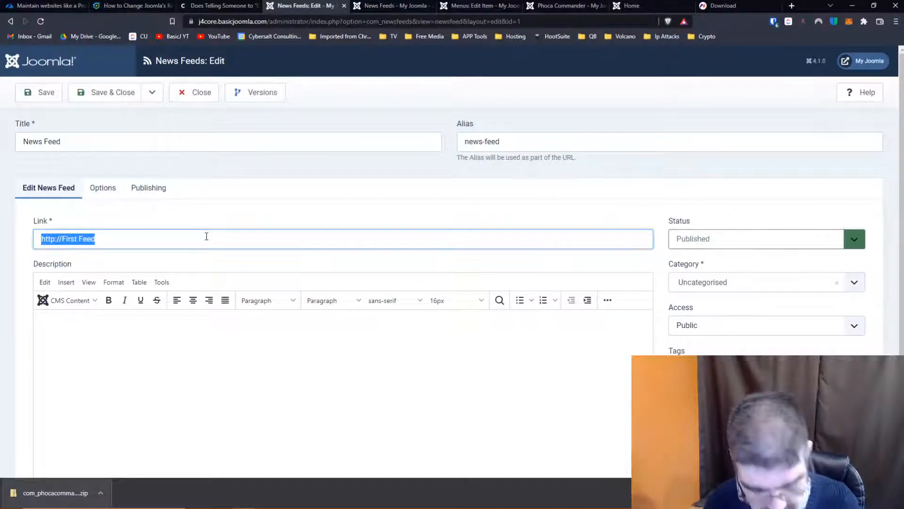
{"action": "key", "text": "super+v"}
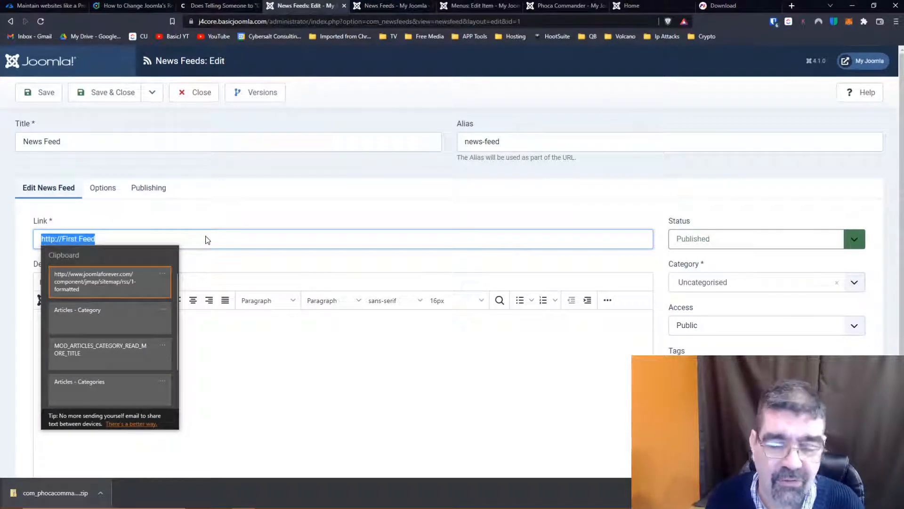
{"action": "left_click", "coordinate": [119, 283]}
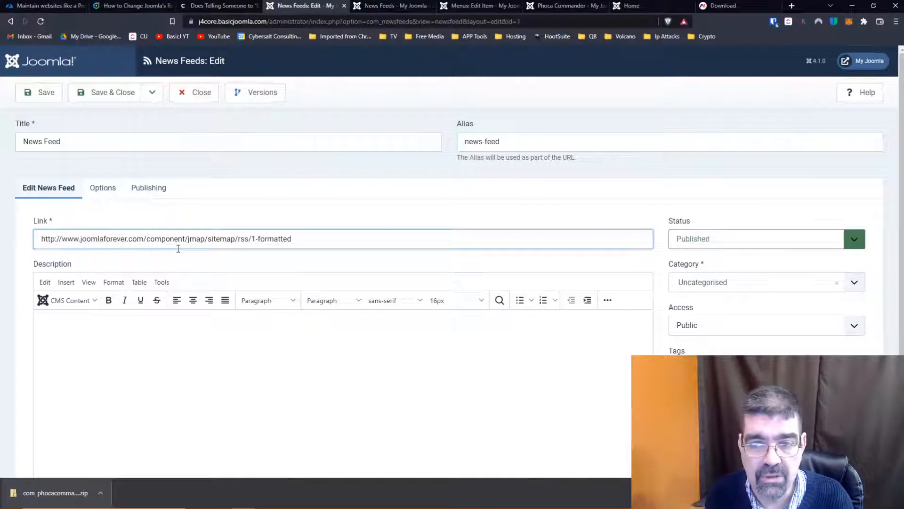
{"action": "left_click", "coordinate": [98, 96]}
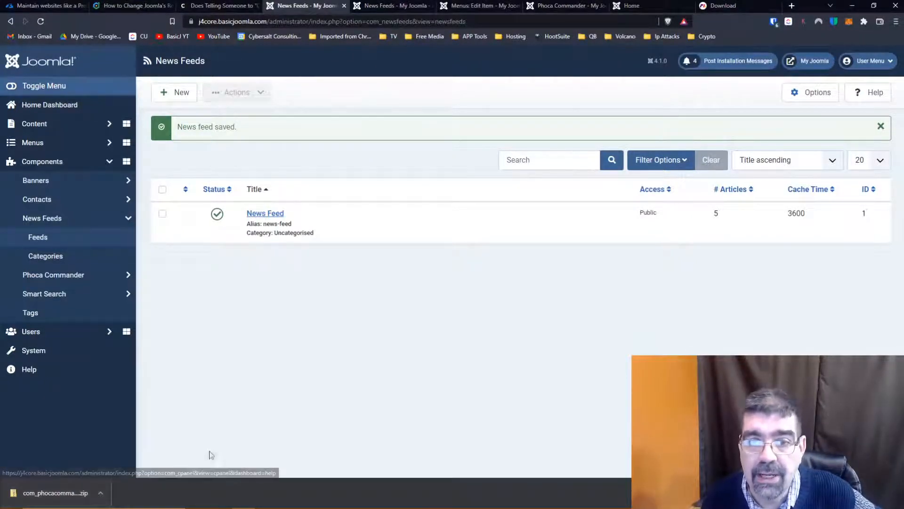
- Refresh the public home page to check the site with the updated feed link
{"action": "left_click", "coordinate": [373, 6]}
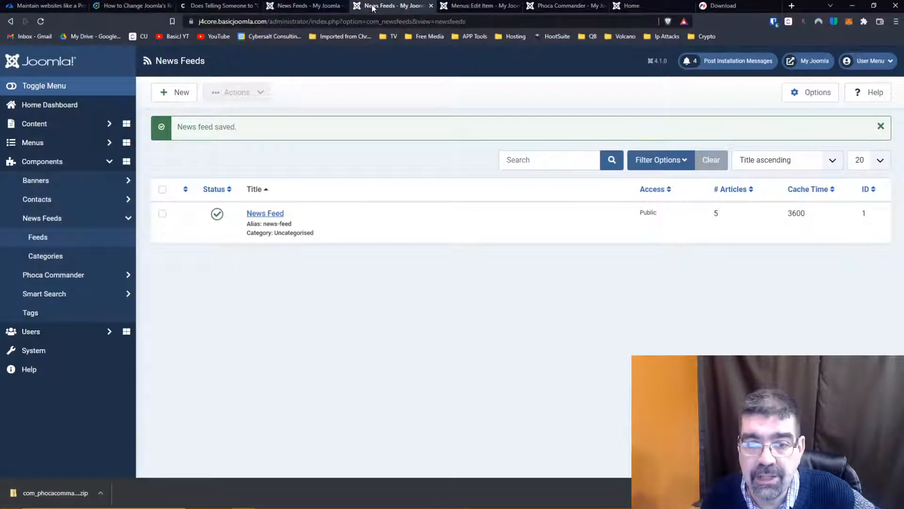
{"action": "left_click", "coordinate": [627, 7]}
{"action": "left_click", "coordinate": [38, 22]}
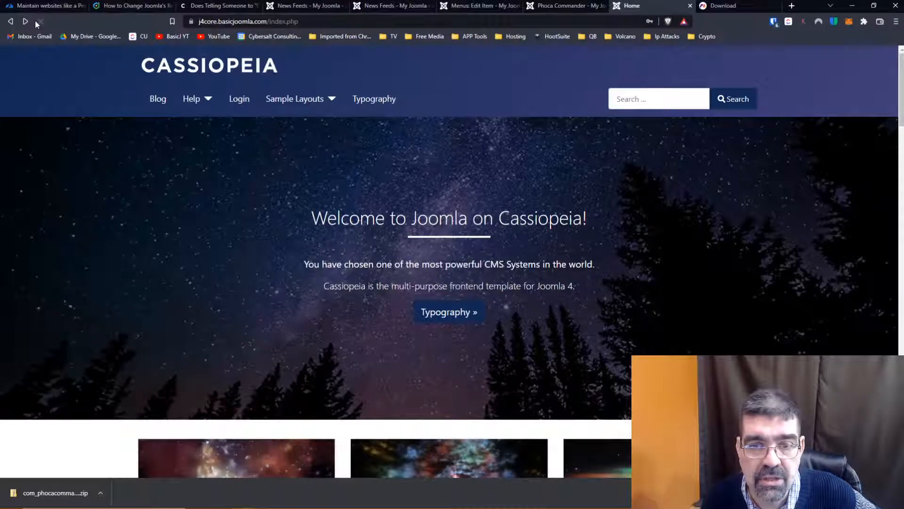
- Clear the feed assigned to the Test Feed menu item and select News Feed again
{"action": "left_click", "coordinate": [464, 5]}
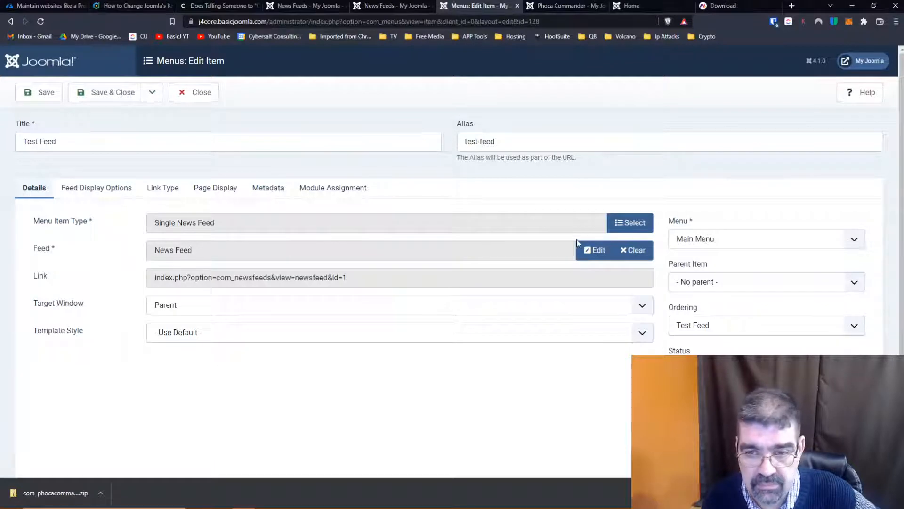
{"action": "left_click", "coordinate": [633, 250]}
{"action": "left_click", "coordinate": [592, 250]}
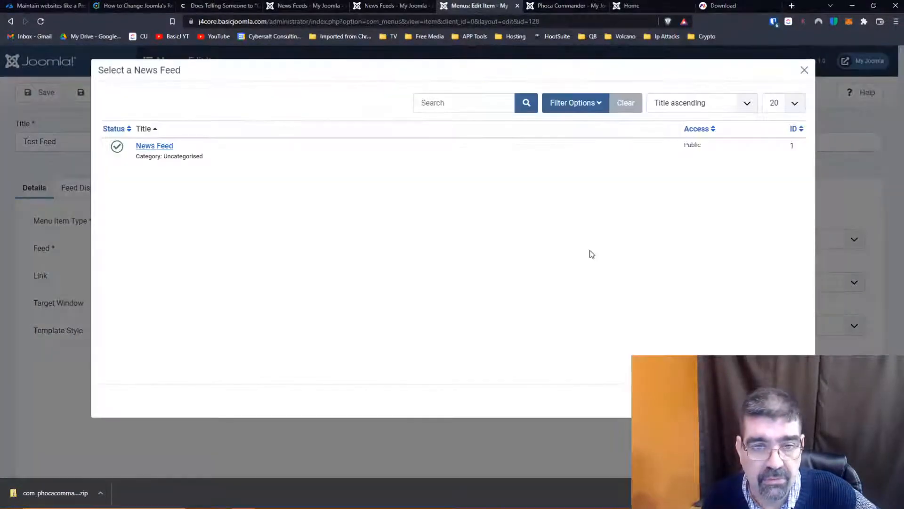
{"action": "left_click", "coordinate": [152, 145]}
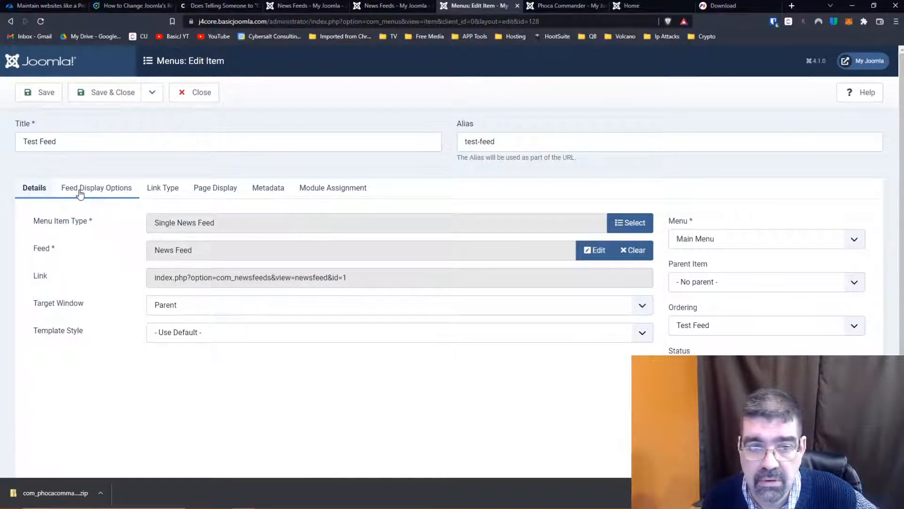
- Look through the list of modules assigned to the Test Feed menu item
{"action": "left_click", "coordinate": [329, 185]}
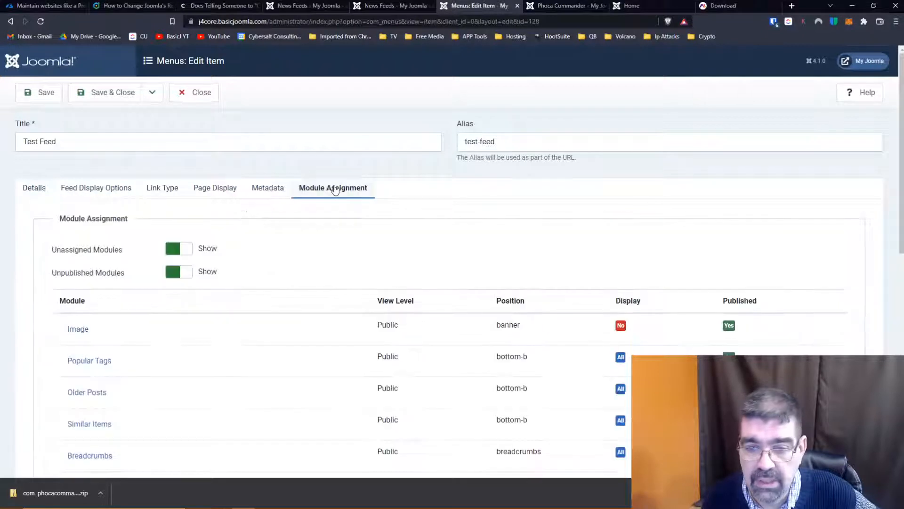
{"action": "scroll", "coordinate": [441, 225], "scroll_direction": "down", "scroll_amount": 2}
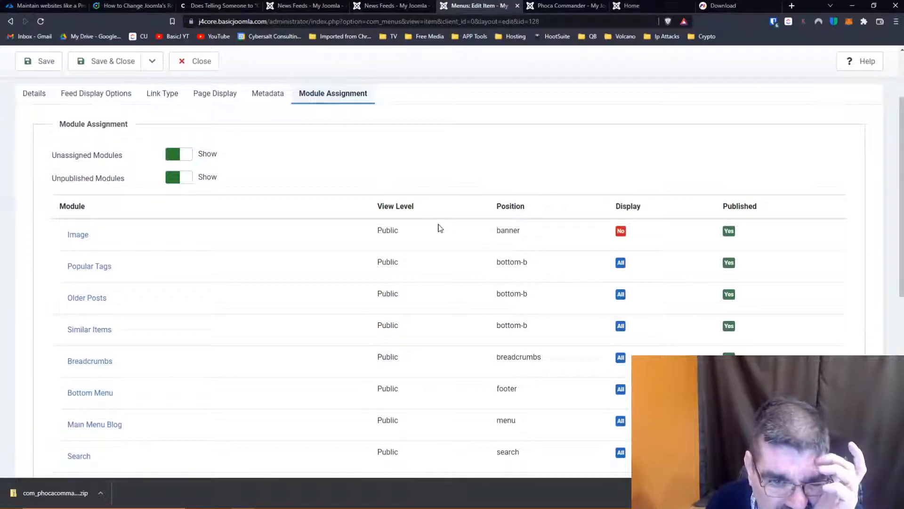
{"action": "scroll", "coordinate": [439, 228], "scroll_direction": "down", "scroll_amount": 8}
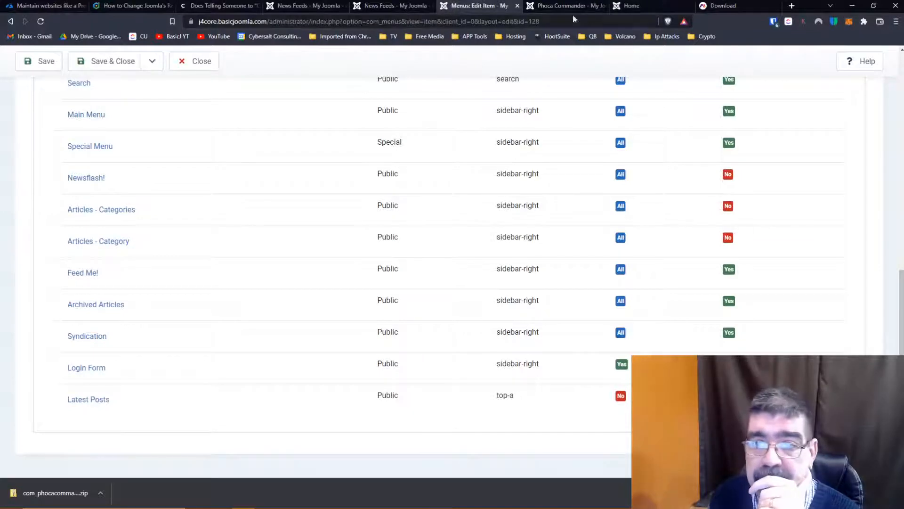
- Open the Test Feed page from the public home page's Main Menu to check that the feed displays
{"action": "left_click", "coordinate": [660, 6]}
{"action": "scroll", "coordinate": [573, 195], "scroll_direction": "down", "scroll_amount": 8}
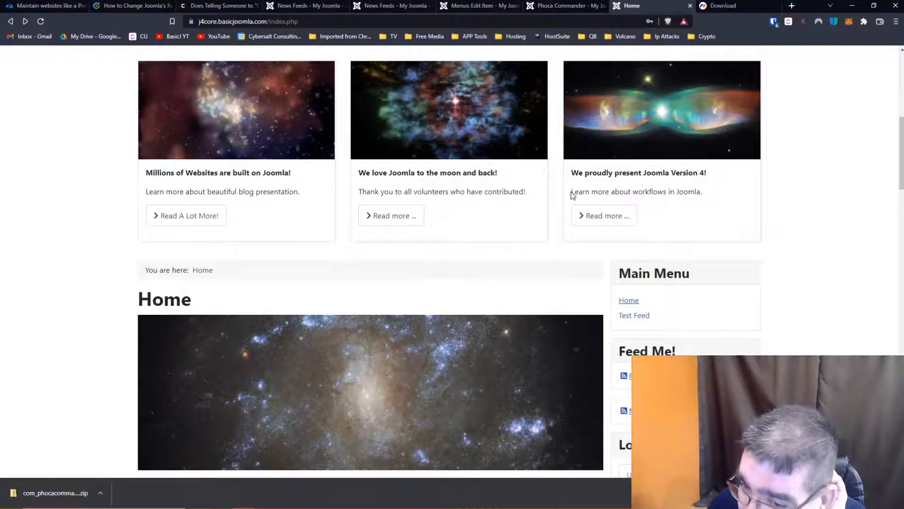
{"action": "scroll", "coordinate": [572, 195], "scroll_direction": "up", "scroll_amount": 4}
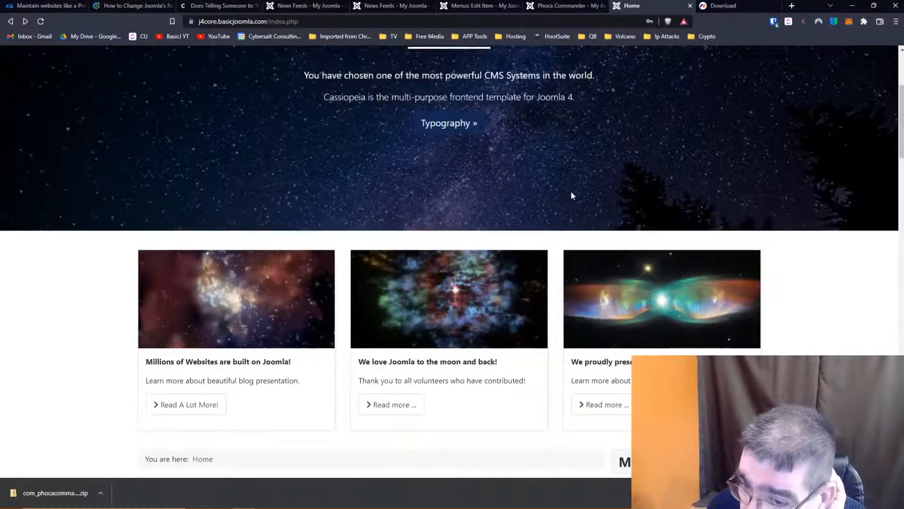
{"action": "scroll", "coordinate": [563, 151], "scroll_direction": "down", "scroll_amount": 5}
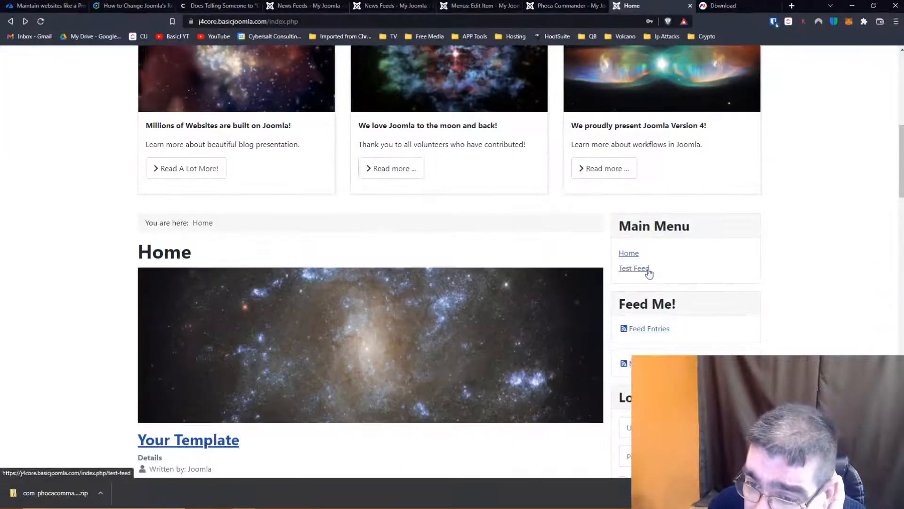
{"action": "left_click", "coordinate": [647, 269]}
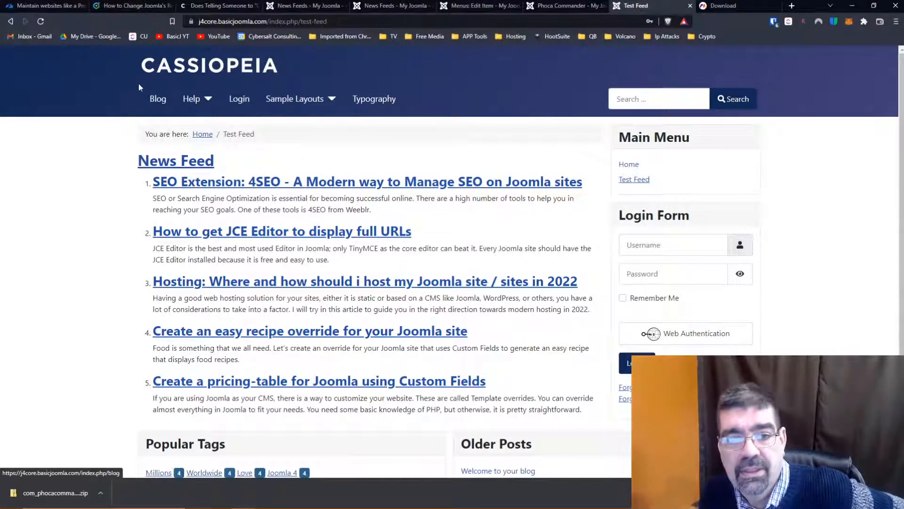
- Return to the public home page, reopen Test Feed, and review the listed feed entries for Read More text
{"action": "left_click", "coordinate": [10, 22]}
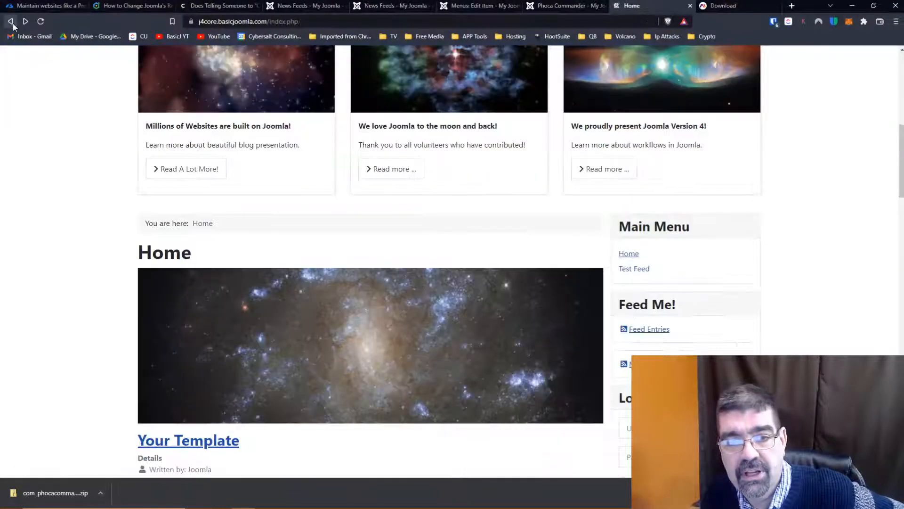
{"action": "scroll", "coordinate": [514, 201], "scroll_direction": "up", "scroll_amount": 10}
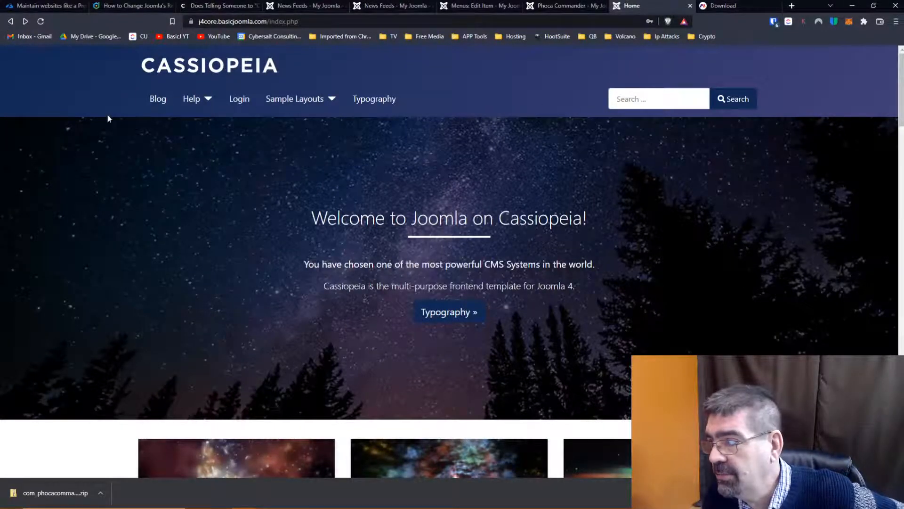
{"action": "scroll", "coordinate": [597, 205], "scroll_direction": "down", "scroll_amount": 8}
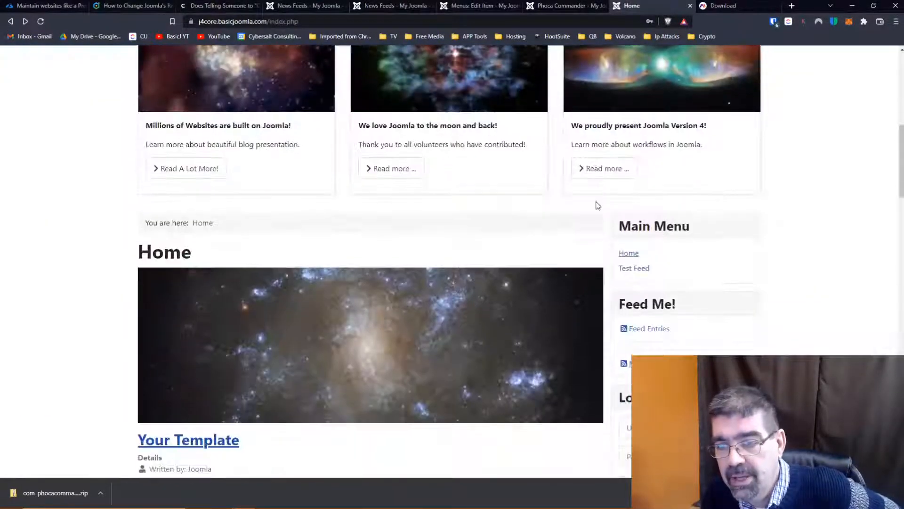
{"action": "scroll", "coordinate": [597, 205], "scroll_direction": "down", "scroll_amount": 2}
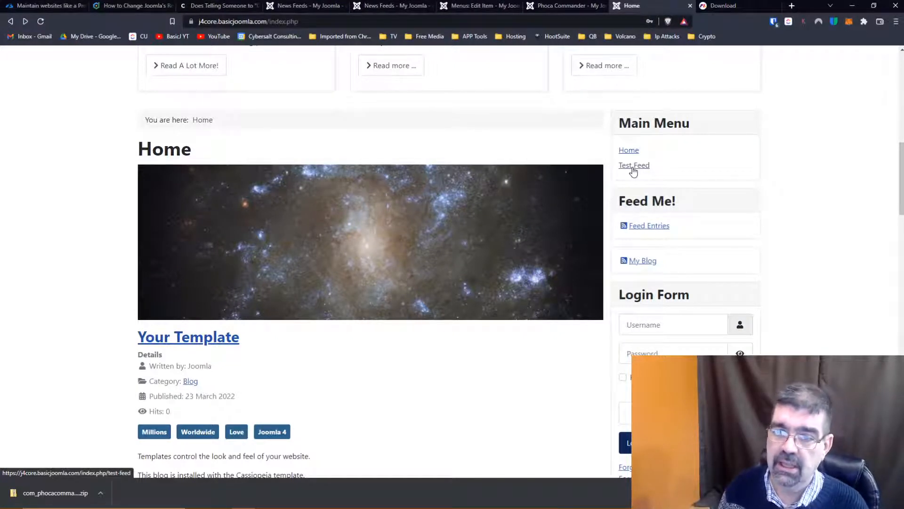
{"action": "left_click", "coordinate": [633, 167]}
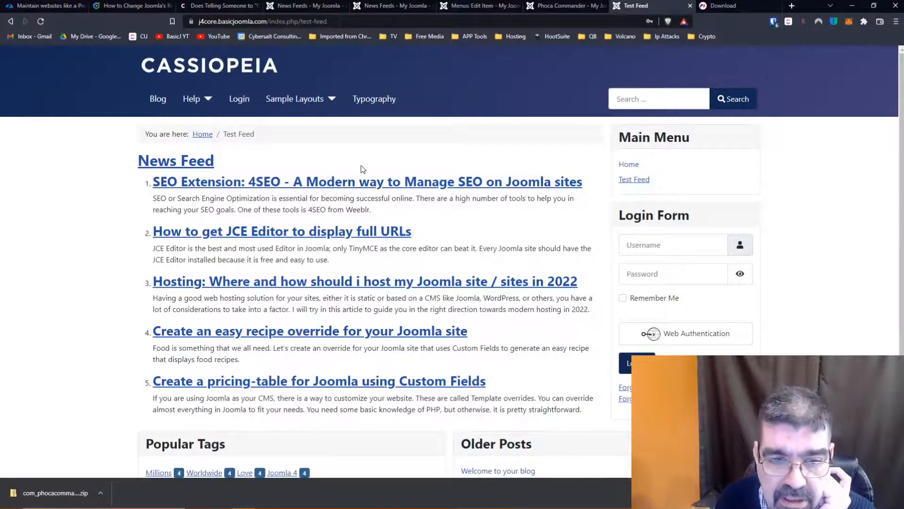
{"action": "scroll", "coordinate": [363, 168], "scroll_direction": "down", "scroll_amount": 2}
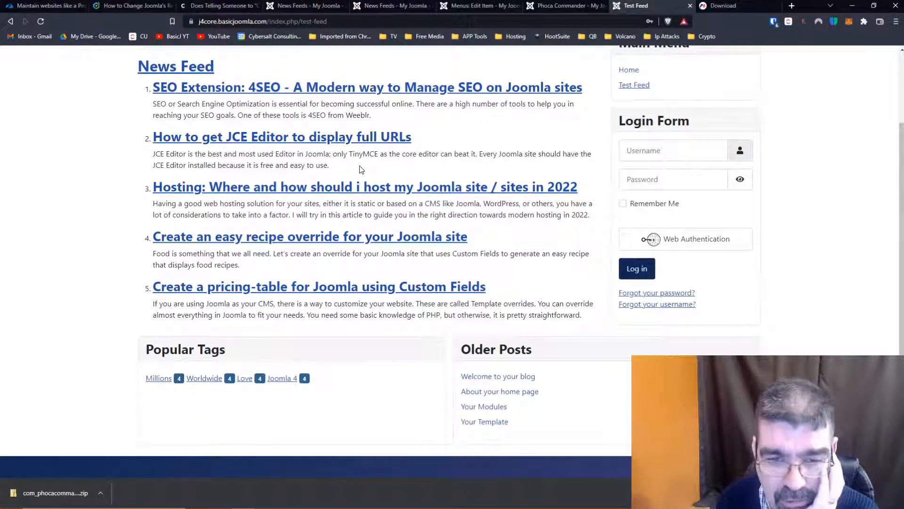
{"action": "scroll", "coordinate": [361, 170], "scroll_direction": "up", "scroll_amount": 2}
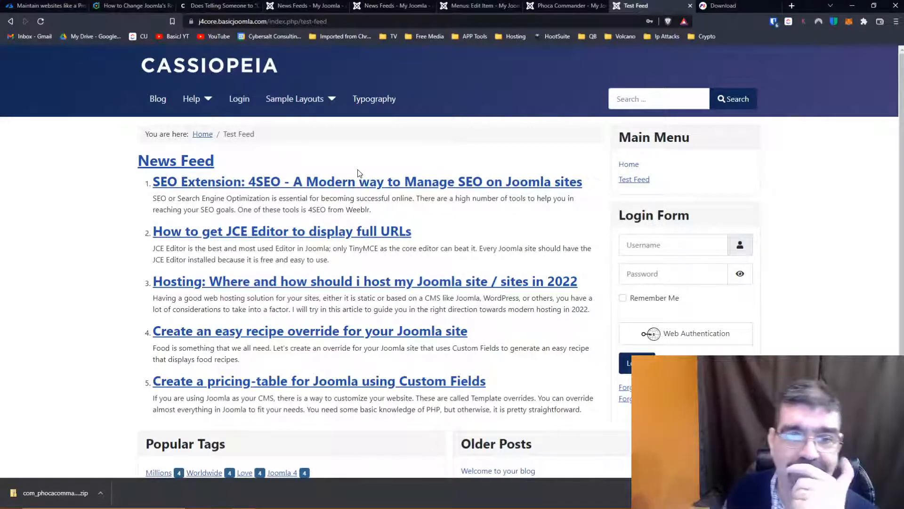
- Open the administrator's language overrides list and filter it to English (United Kingdom) - Site
{"action": "left_click", "coordinate": [300, 5]}
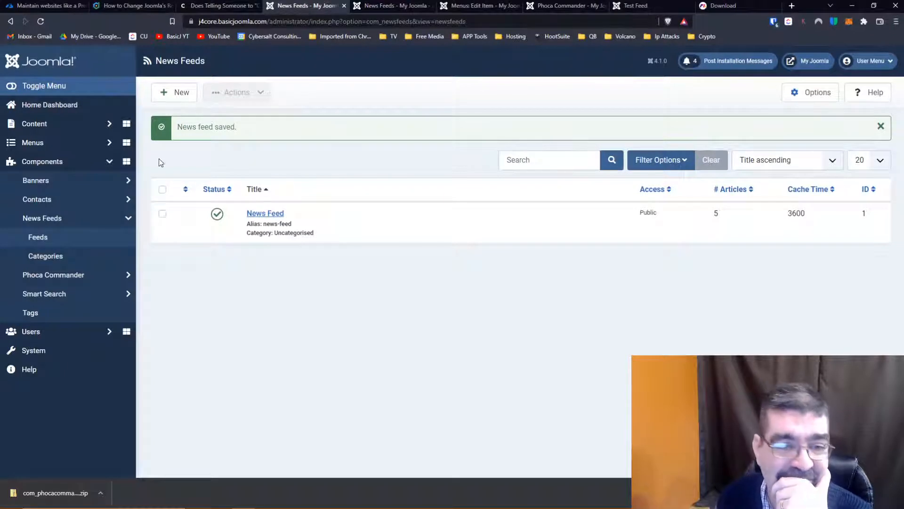
{"action": "left_click", "coordinate": [29, 354]}
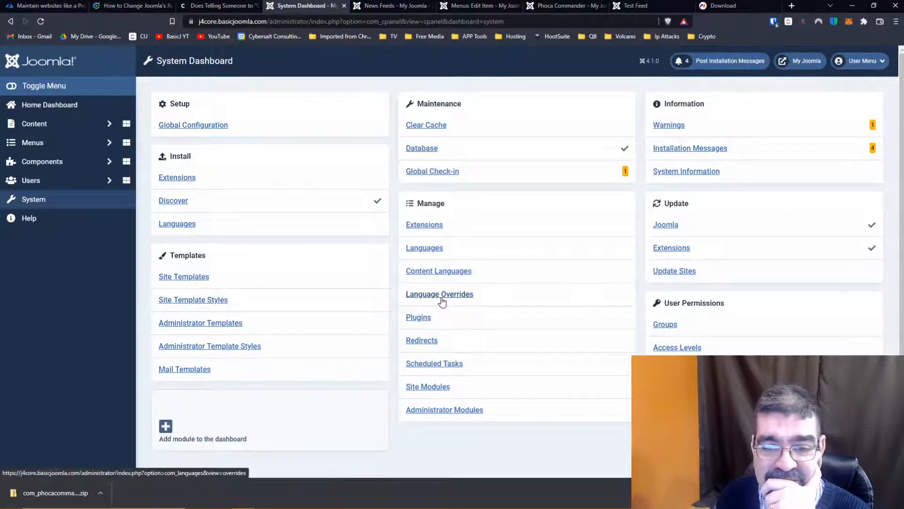
{"action": "left_click", "coordinate": [441, 296]}
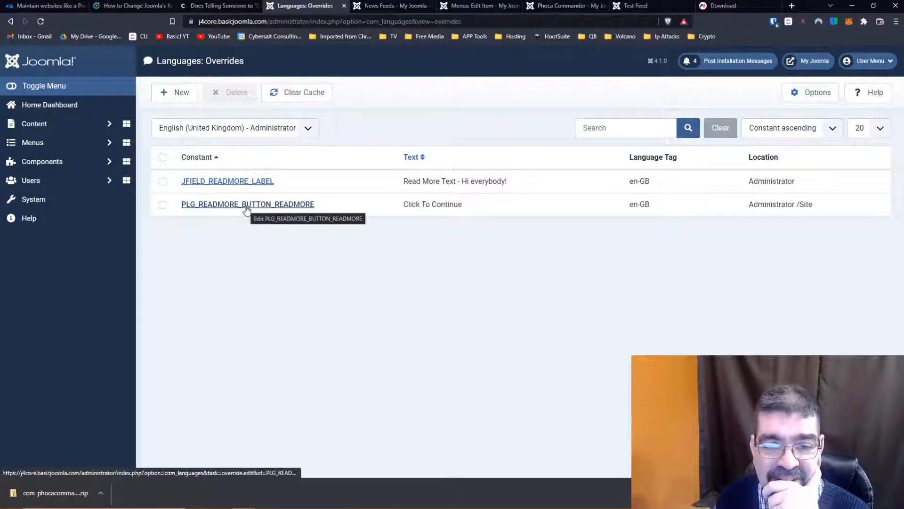
{"action": "left_click", "coordinate": [310, 127]}
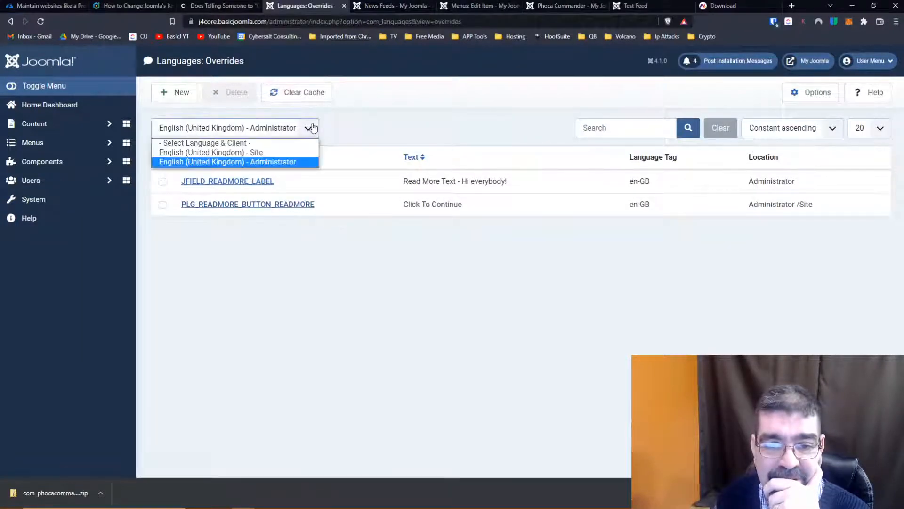
{"action": "left_click", "coordinate": [271, 152]}
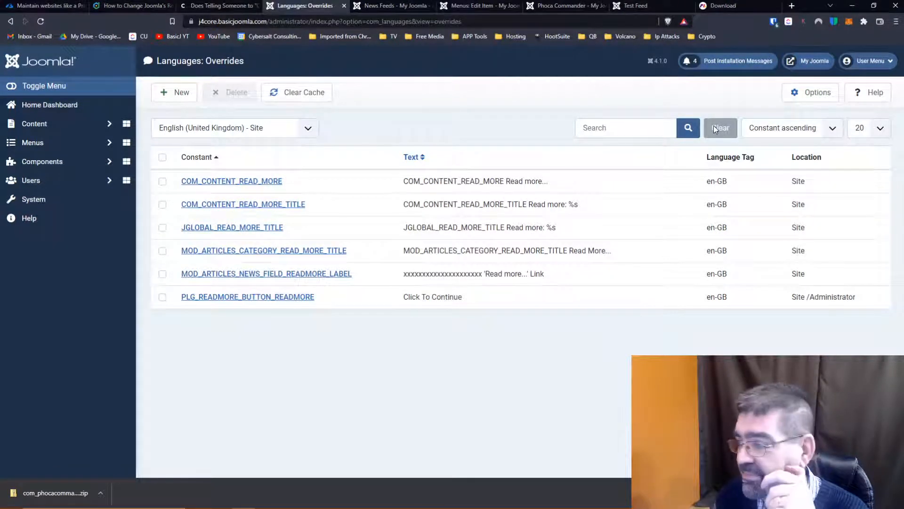
- Start a new site language override and search the language strings by value for "read more"
{"action": "left_click", "coordinate": [172, 97]}
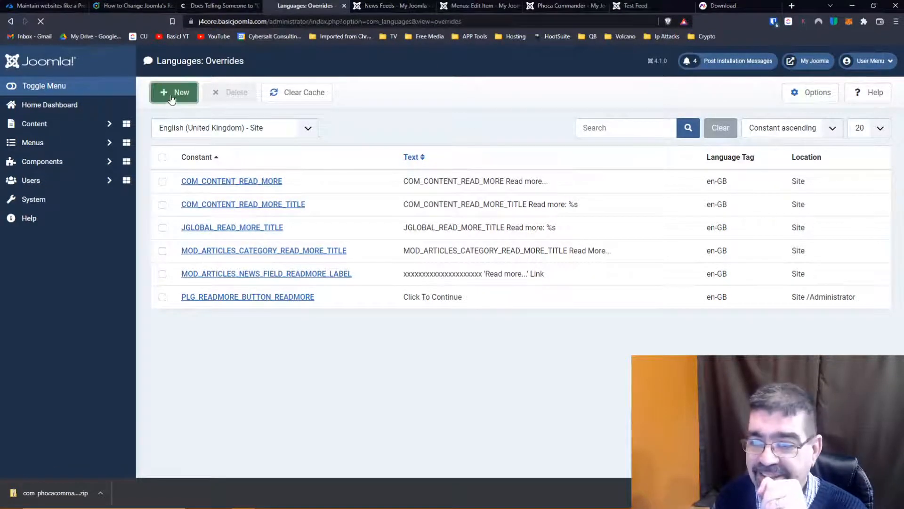
{"action": "left_click", "coordinate": [641, 263]}
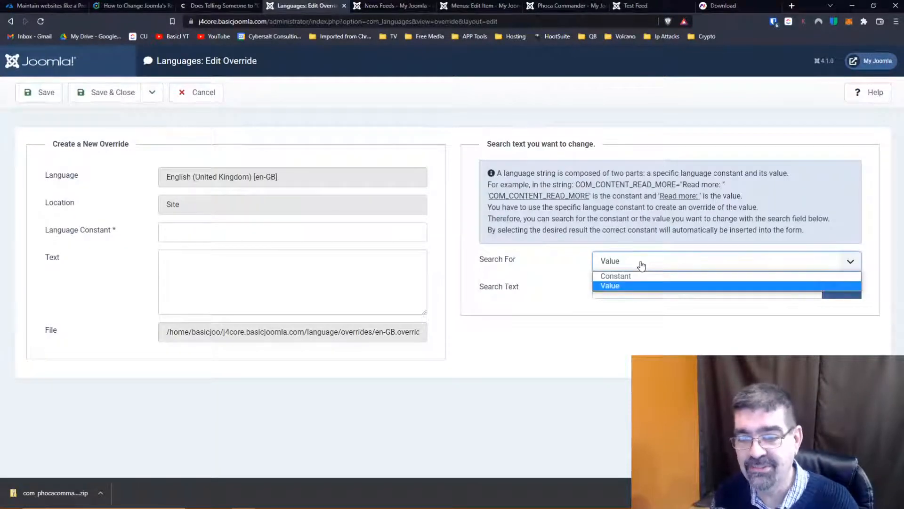
{"action": "left_click", "coordinate": [635, 285]}
{"action": "left_click", "coordinate": [635, 287]}
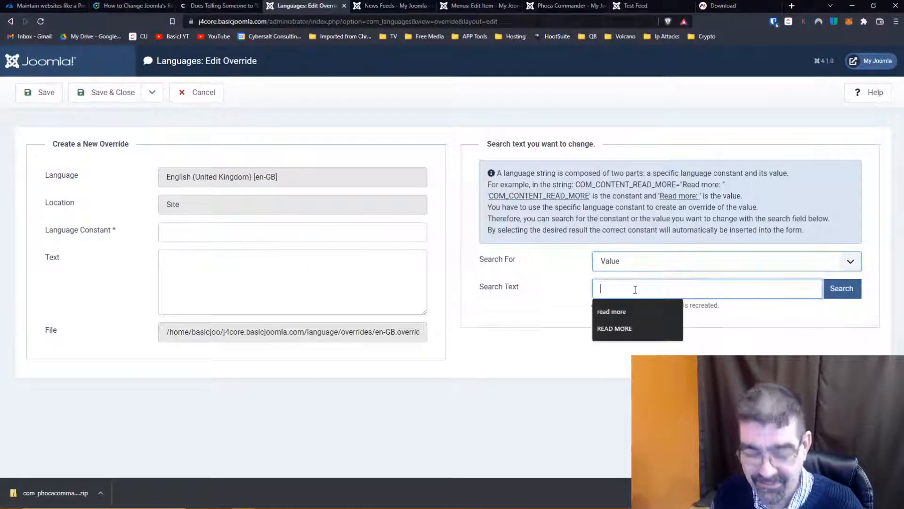
{"action": "type", "text": "read m"}
{"action": "type", "text": "ore"}
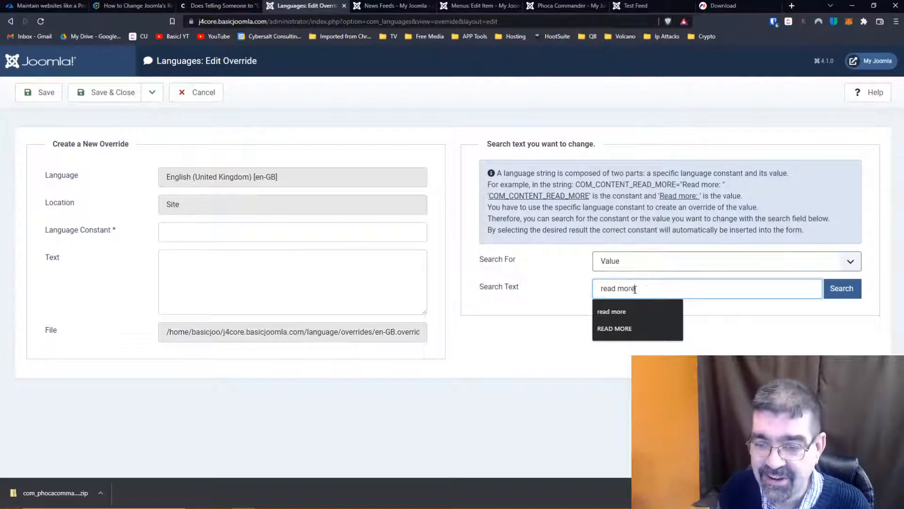
{"action": "left_click", "coordinate": [617, 311]}
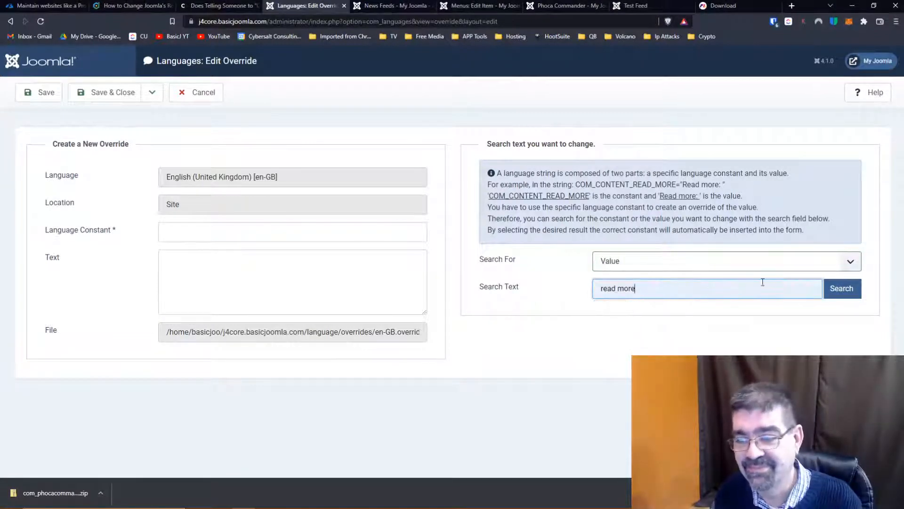
{"action": "left_click", "coordinate": [835, 296]}
- Examine the full list of matching language constants, including the additional results, for the one that applies to feeds
{"action": "scroll", "coordinate": [589, 359], "scroll_direction": "down", "scroll_amount": 5}
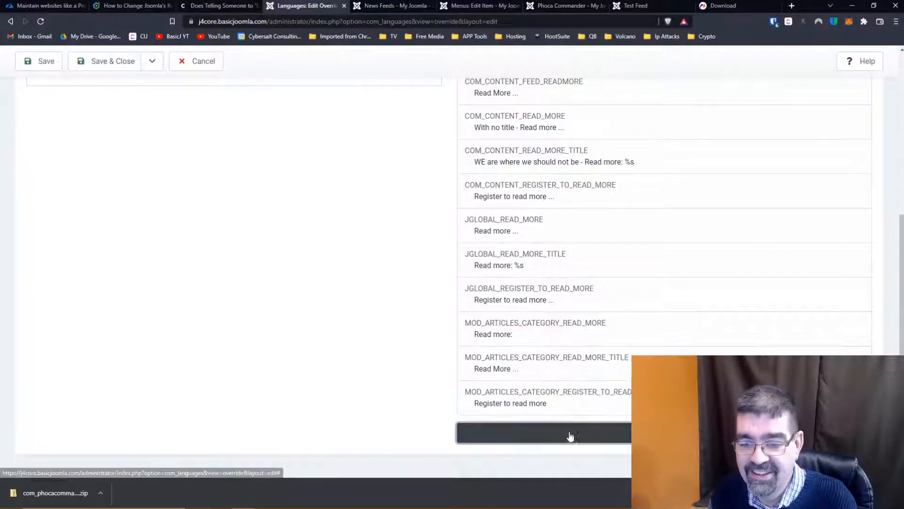
{"action": "scroll", "coordinate": [609, 279], "scroll_direction": "down", "scroll_amount": 2}
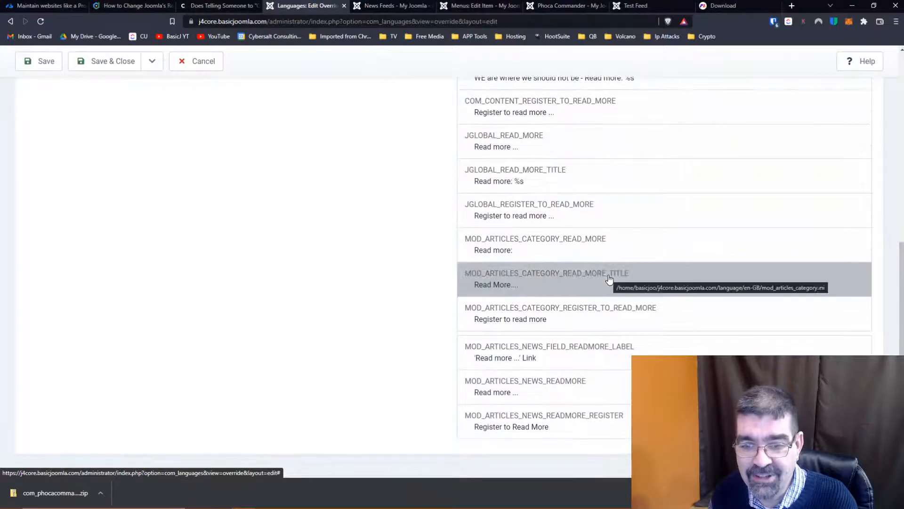
{"action": "scroll", "coordinate": [608, 279], "scroll_direction": "up", "scroll_amount": 2}
{"action": "scroll", "coordinate": [609, 280], "scroll_direction": "down", "scroll_amount": 1}
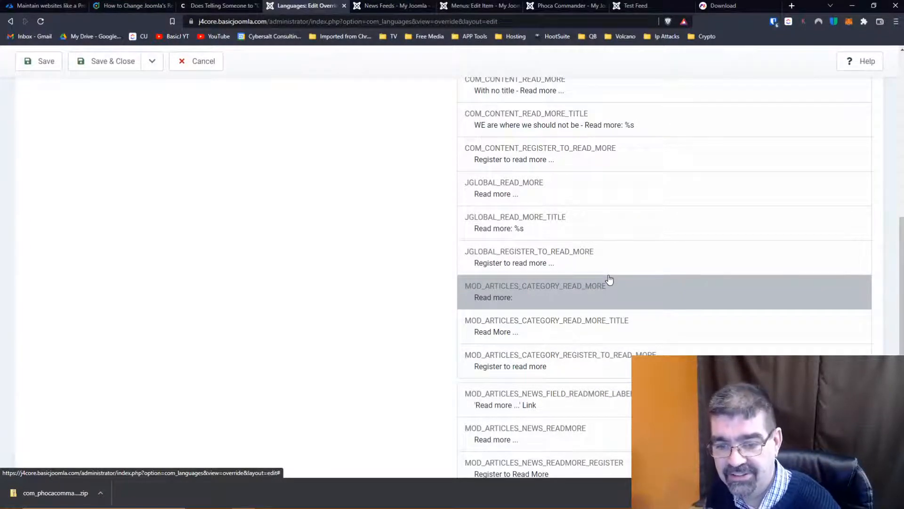
{"action": "scroll", "coordinate": [609, 279], "scroll_direction": "down", "scroll_amount": 1}
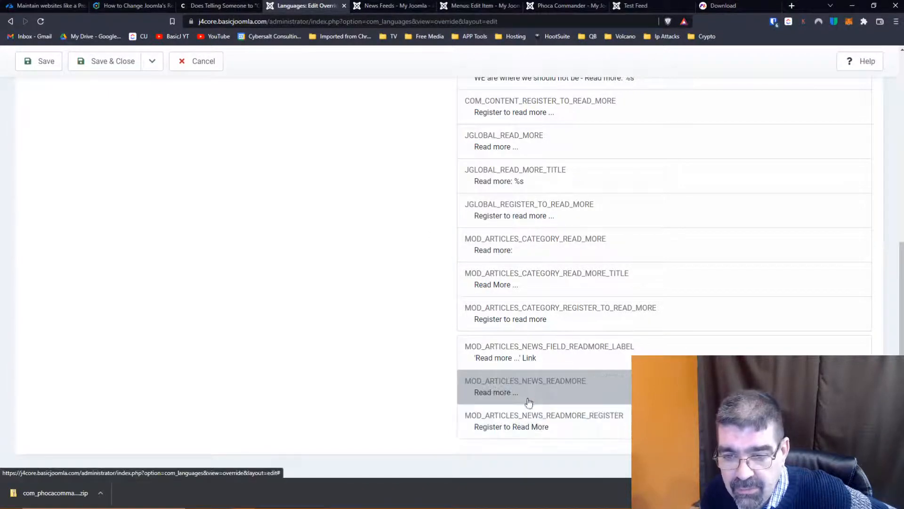
{"action": "scroll", "coordinate": [534, 323], "scroll_direction": "up", "scroll_amount": 3}
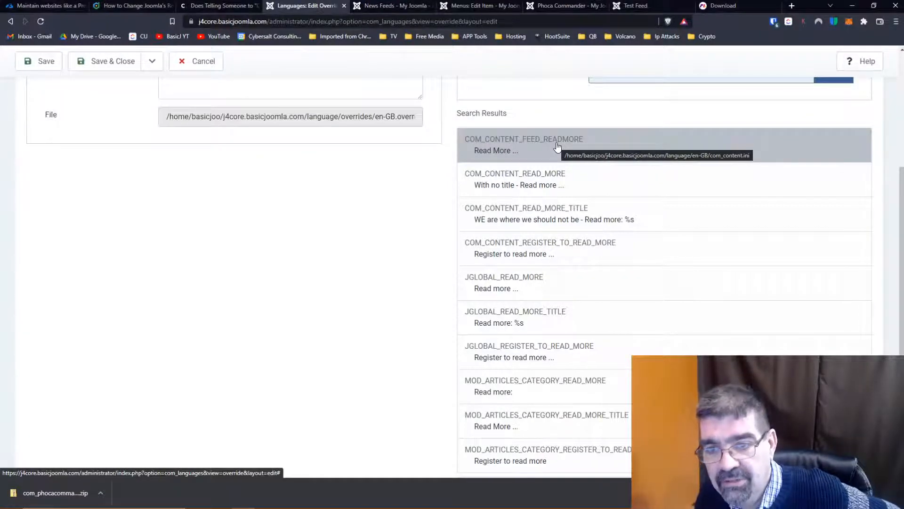
{"action": "scroll", "coordinate": [557, 147], "scroll_direction": "up", "scroll_amount": 4}
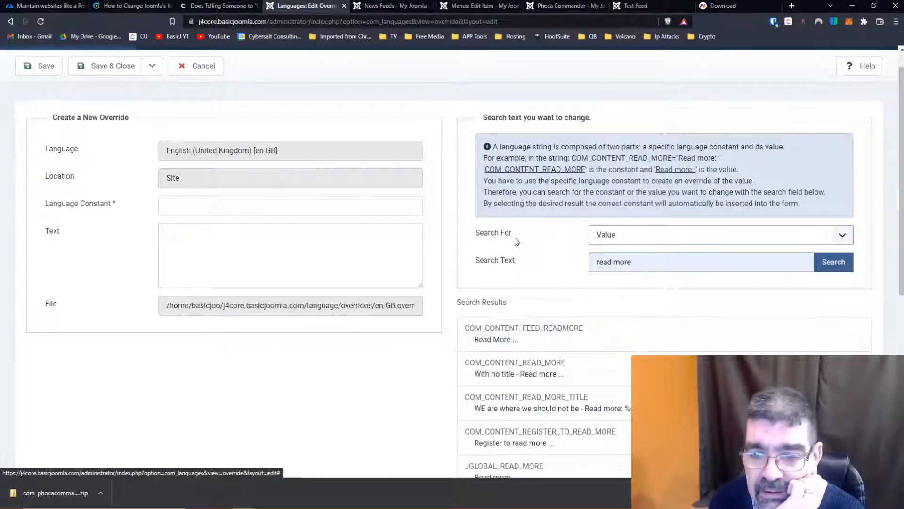
{"action": "scroll", "coordinate": [522, 240], "scroll_direction": "down", "scroll_amount": 1}
{"action": "scroll", "coordinate": [521, 240], "scroll_direction": "down", "scroll_amount": 2}
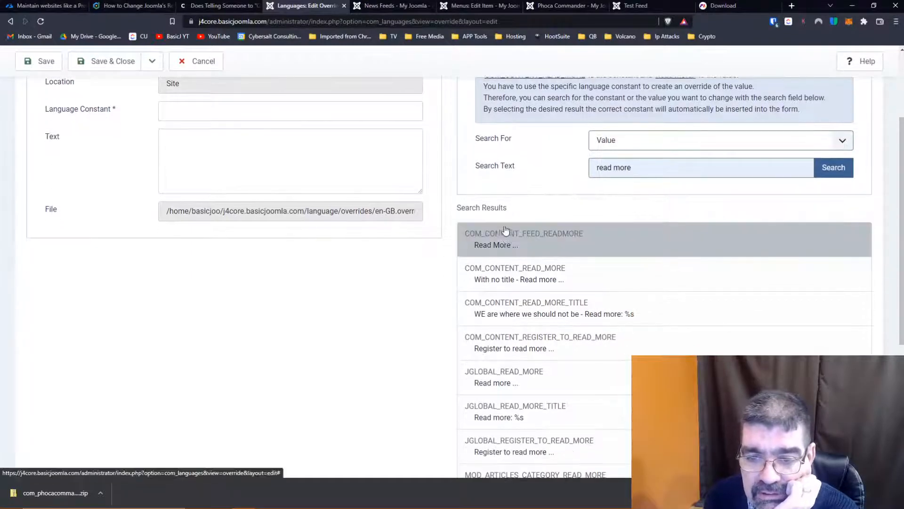
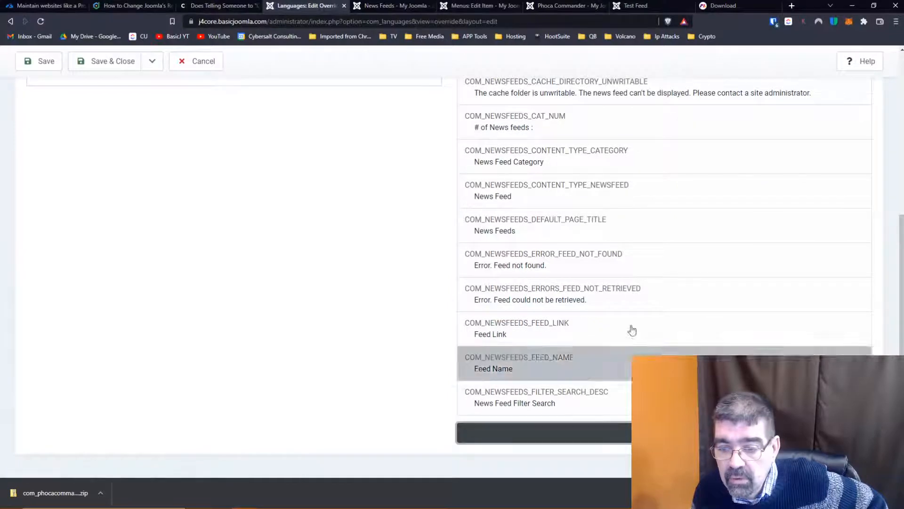
- Look through the feed-related language constants in the override search results
{"action": "scroll", "coordinate": [612, 258], "scroll_direction": "down", "scroll_amount": 7}
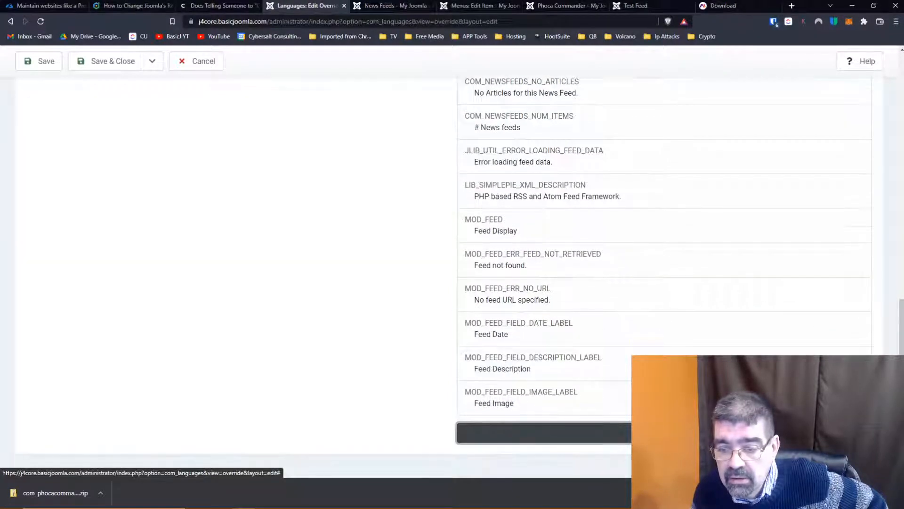
{"action": "scroll", "coordinate": [643, 320], "scroll_direction": "down", "scroll_amount": 7}
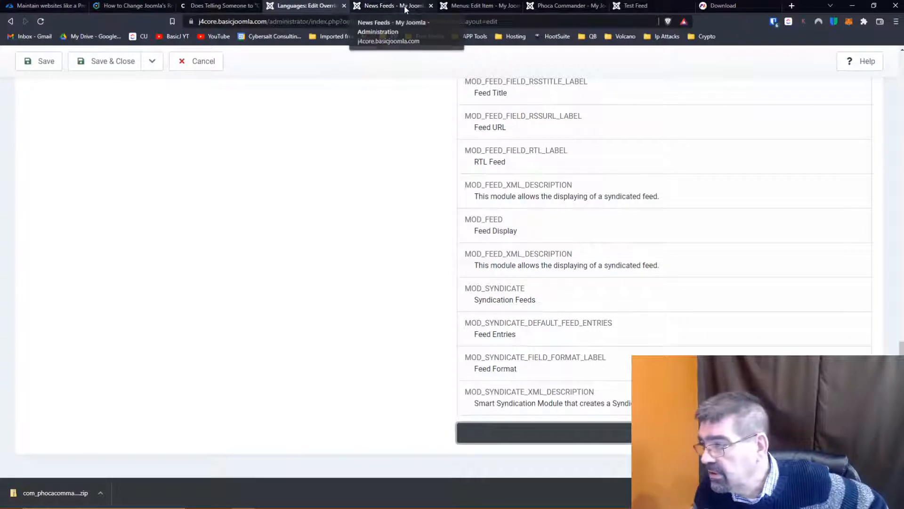
- Return to the Test Feed menu item and review its details and feed display options
{"action": "left_click", "coordinate": [467, 7]}
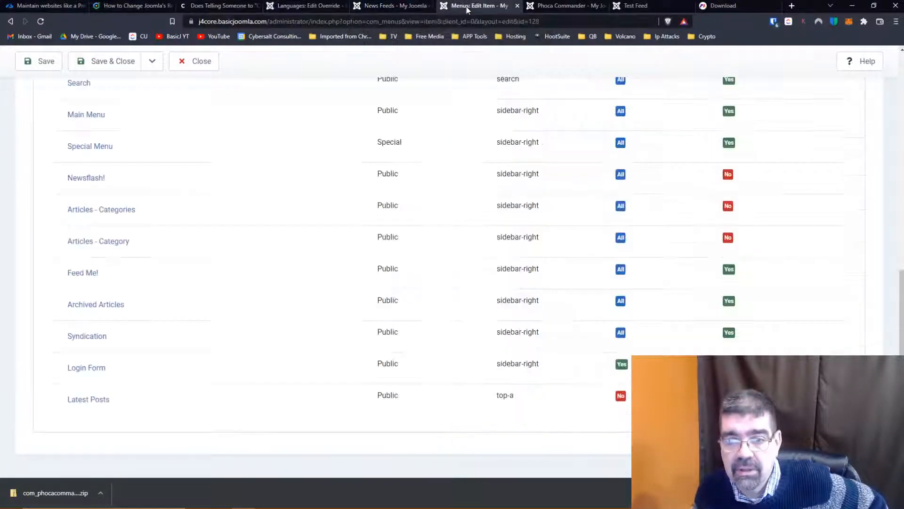
{"action": "scroll", "coordinate": [312, 199], "scroll_direction": "up", "scroll_amount": 10}
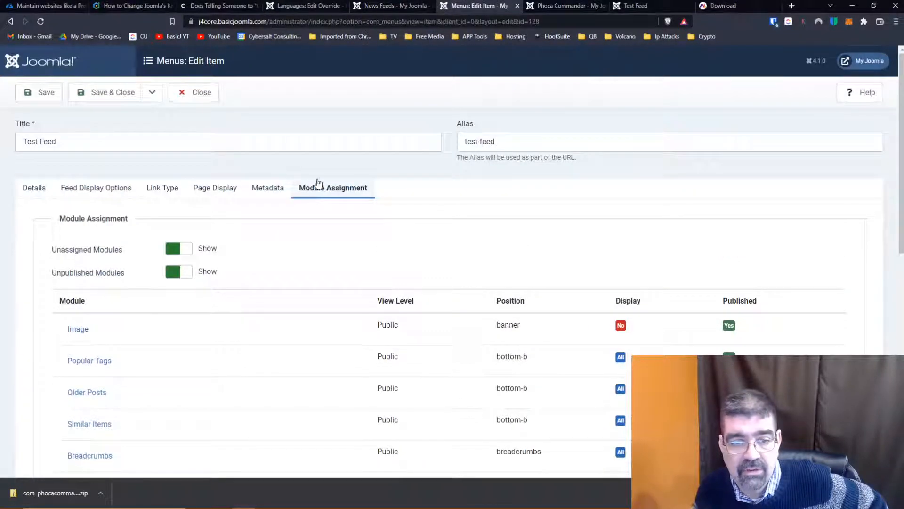
{"action": "left_click", "coordinate": [34, 188]}
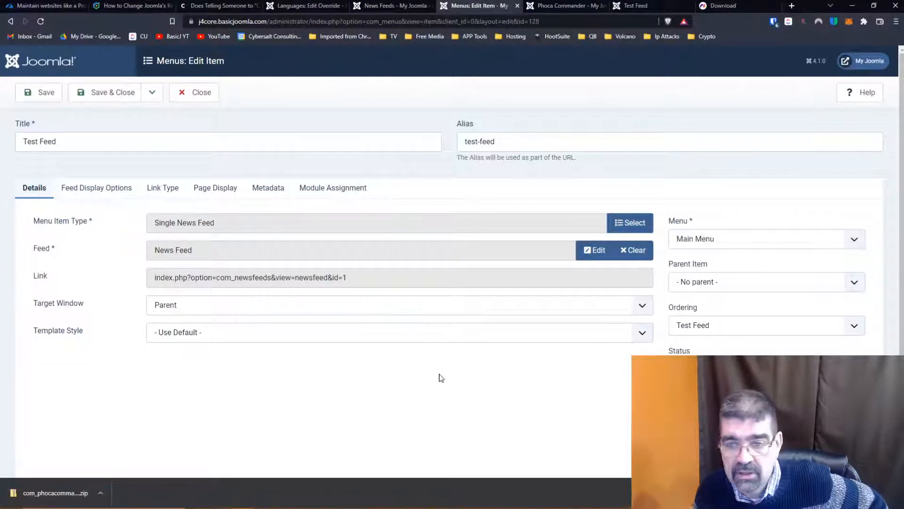
{"action": "scroll", "coordinate": [738, 343], "scroll_direction": "down", "scroll_amount": 3}
{"action": "scroll", "coordinate": [739, 339], "scroll_direction": "up", "scroll_amount": 3}
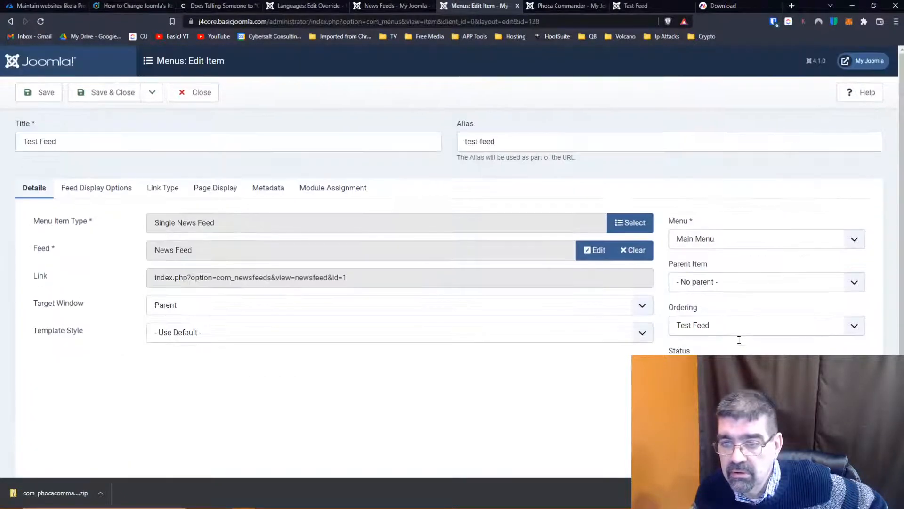
{"action": "left_click", "coordinate": [85, 187]}
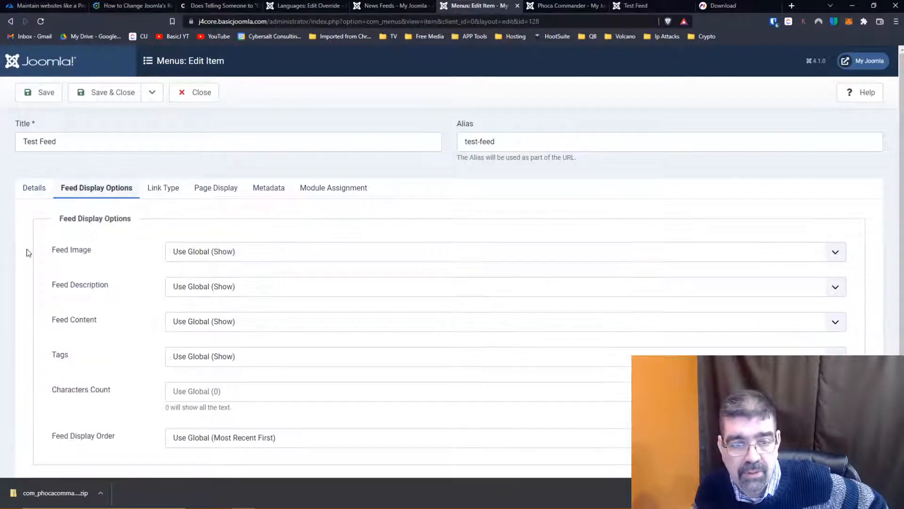
{"action": "scroll", "coordinate": [56, 222], "scroll_direction": "down", "scroll_amount": 1}
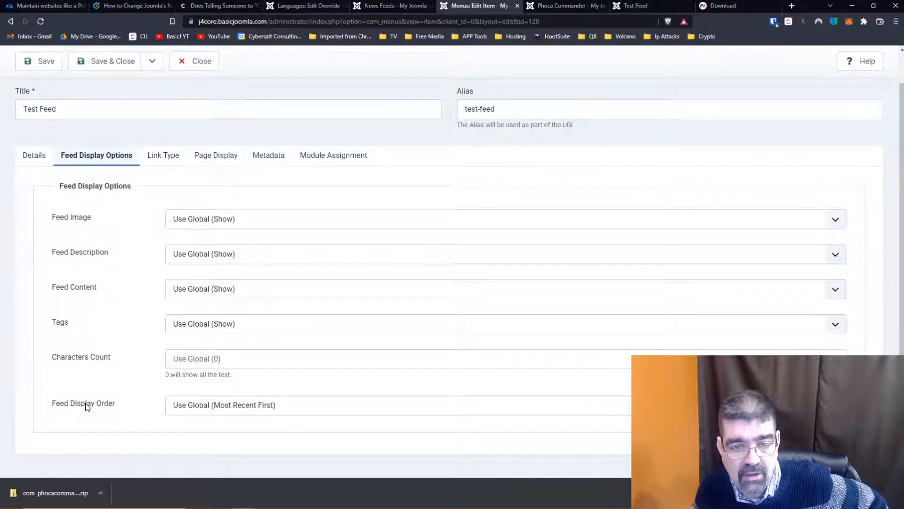
- Review the Test Feed menu item's link type, page display, metadata and module assignment settings, then close it without saving
{"action": "left_click", "coordinate": [162, 159]}
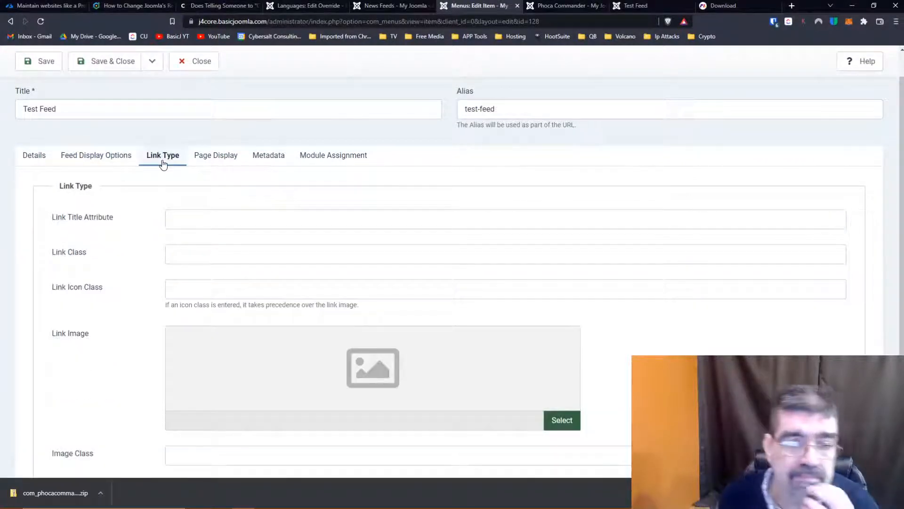
{"action": "scroll", "coordinate": [89, 223], "scroll_direction": "down", "scroll_amount": 1}
{"action": "scroll", "coordinate": [89, 222], "scroll_direction": "down", "scroll_amount": 2}
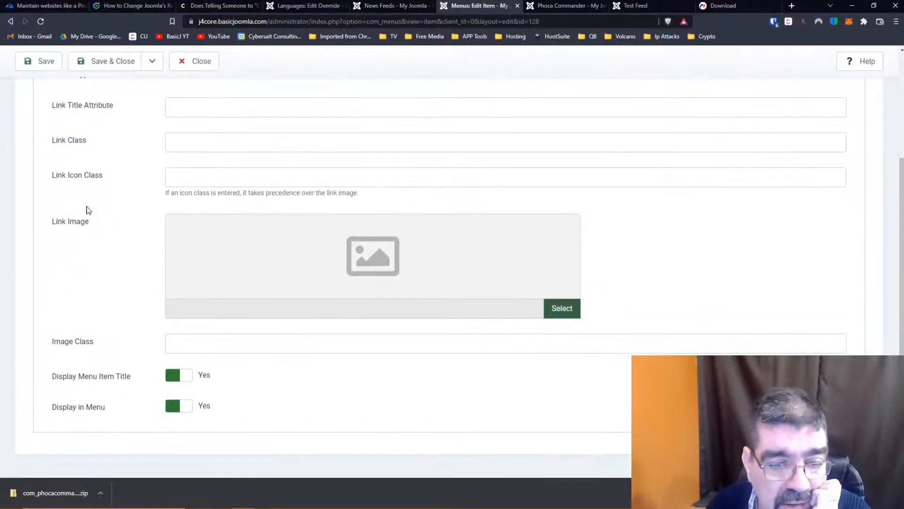
{"action": "scroll", "coordinate": [146, 338], "scroll_direction": "up", "scroll_amount": 3}
{"action": "left_click", "coordinate": [207, 190]}
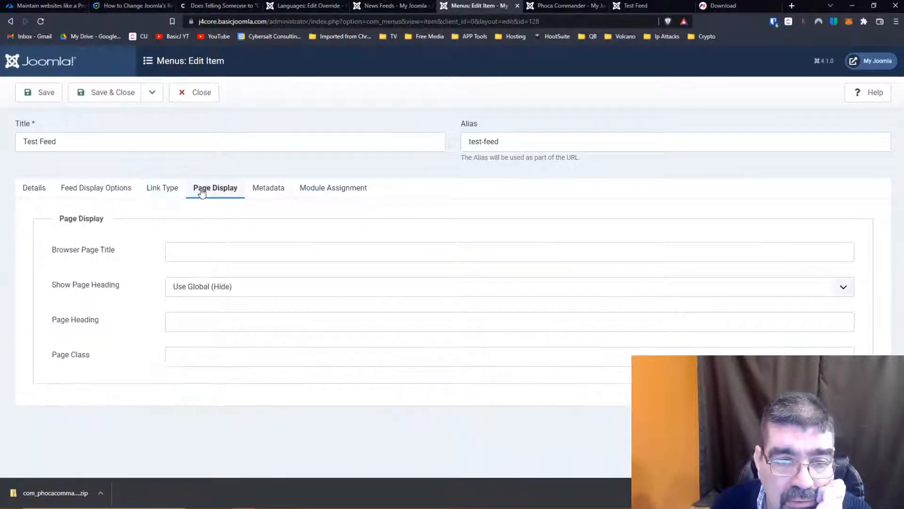
{"action": "left_click", "coordinate": [266, 190]}
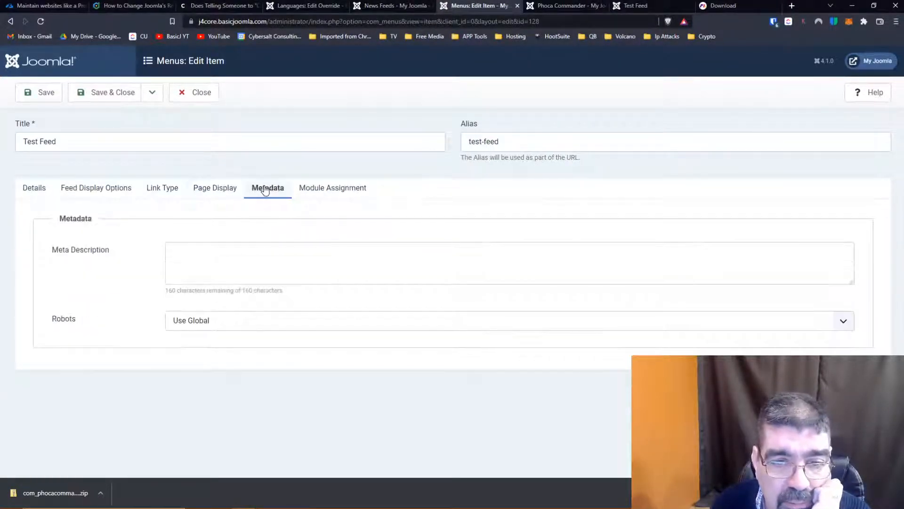
{"action": "left_click", "coordinate": [325, 190]}
{"action": "scroll", "coordinate": [252, 303], "scroll_direction": "down", "scroll_amount": 3}
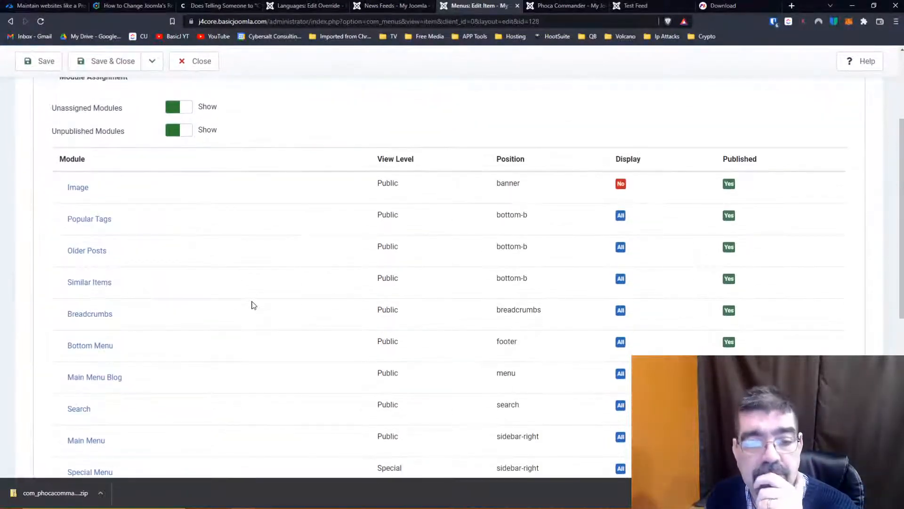
{"action": "scroll", "coordinate": [253, 305], "scroll_direction": "up", "scroll_amount": 3}
{"action": "left_click", "coordinate": [196, 95]}
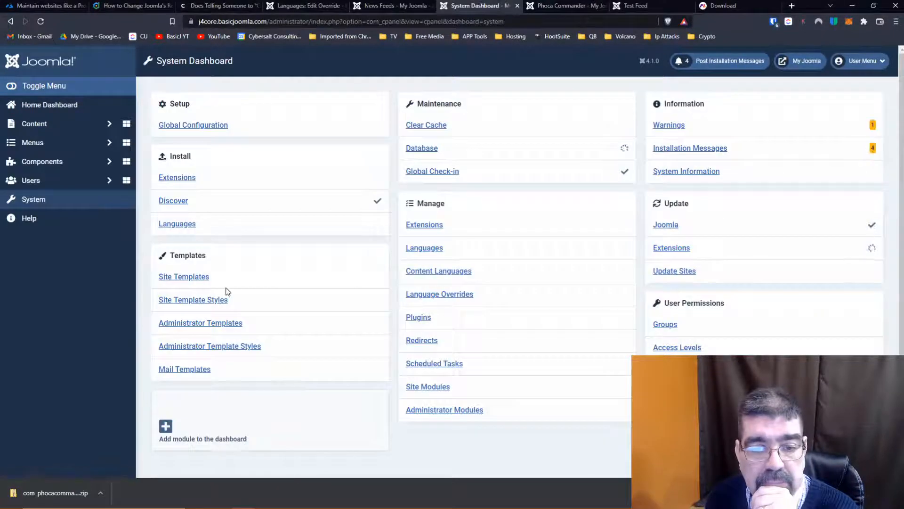
- Open the Feed Me! site module, review its syndication, menu assignment, advanced and permission settings, and close it
{"action": "left_click", "coordinate": [428, 387]}
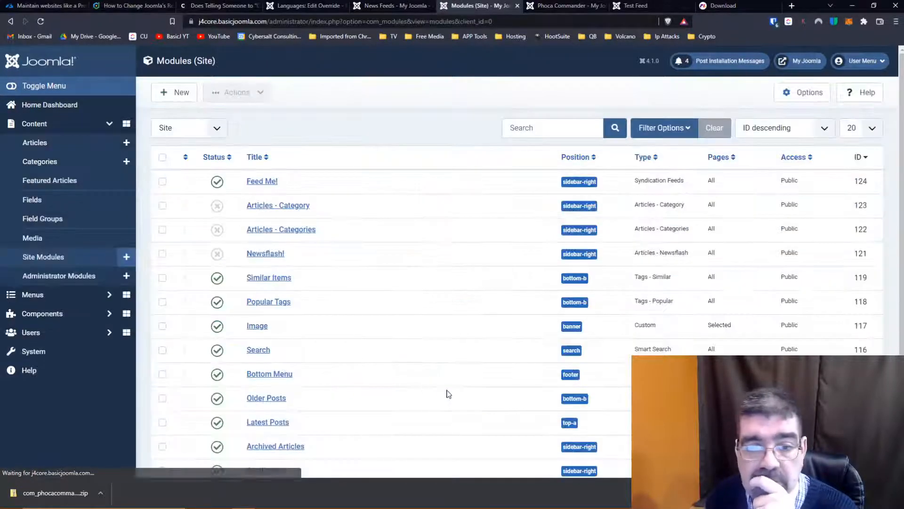
{"action": "left_click", "coordinate": [259, 181]}
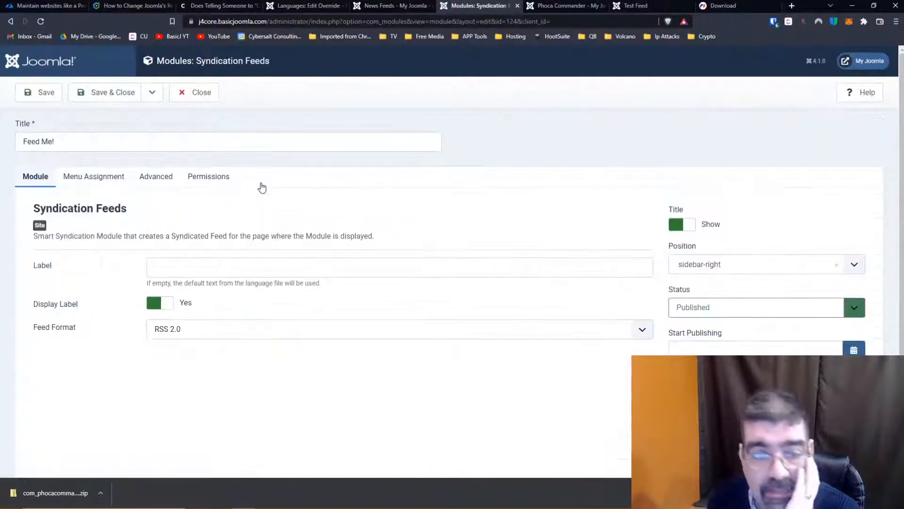
{"action": "scroll", "coordinate": [262, 187], "scroll_direction": "down", "scroll_amount": 2}
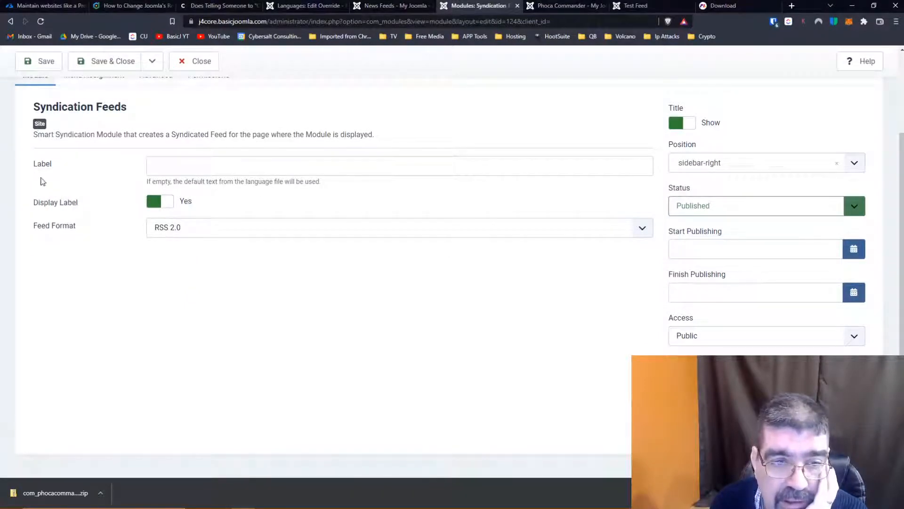
{"action": "scroll", "coordinate": [46, 184], "scroll_direction": "up", "scroll_amount": 3}
{"action": "left_click", "coordinate": [80, 178]}
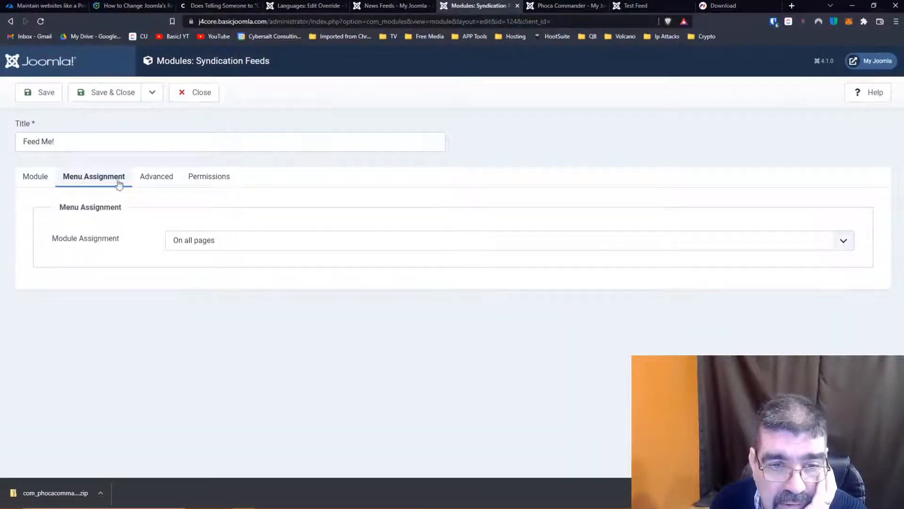
{"action": "left_click", "coordinate": [159, 179]}
{"action": "scroll", "coordinate": [140, 236], "scroll_direction": "down", "scroll_amount": 2}
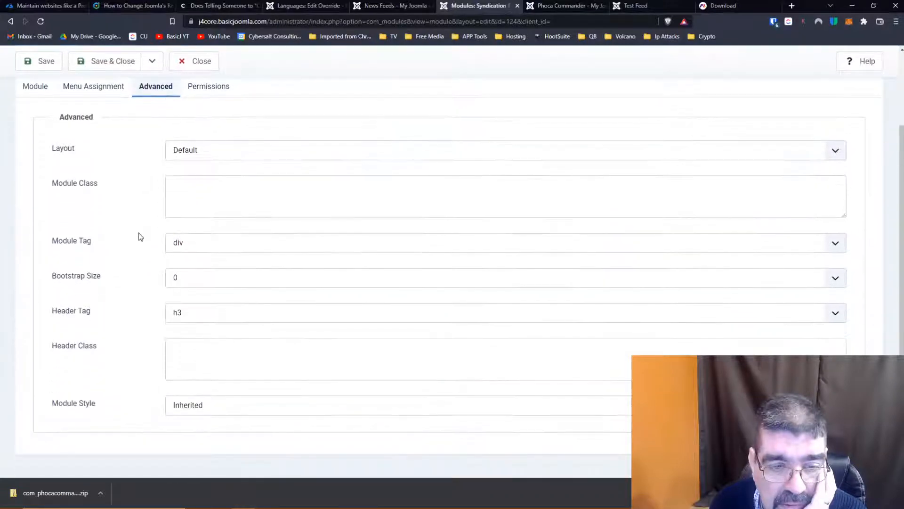
{"action": "scroll", "coordinate": [140, 236], "scroll_direction": "up", "scroll_amount": 2}
{"action": "left_click", "coordinate": [204, 144]}
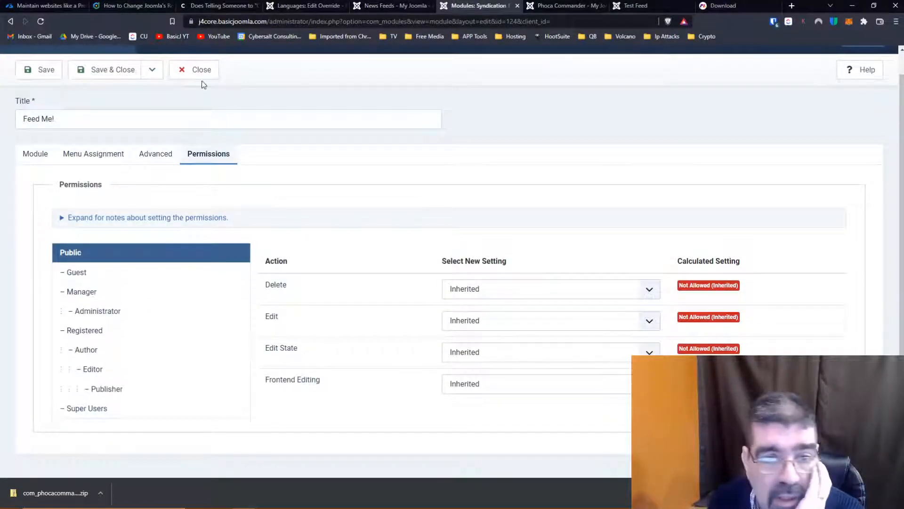
{"action": "left_click", "coordinate": [201, 71]}
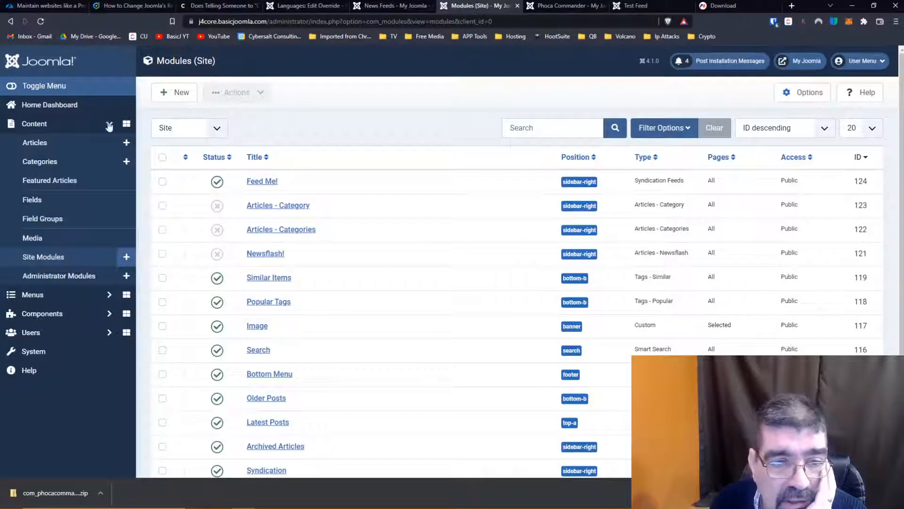
- Open the News Feeds component's global options and examine the default settings for single news feeds
{"action": "left_click", "coordinate": [47, 310]}
{"action": "left_click", "coordinate": [60, 239]}
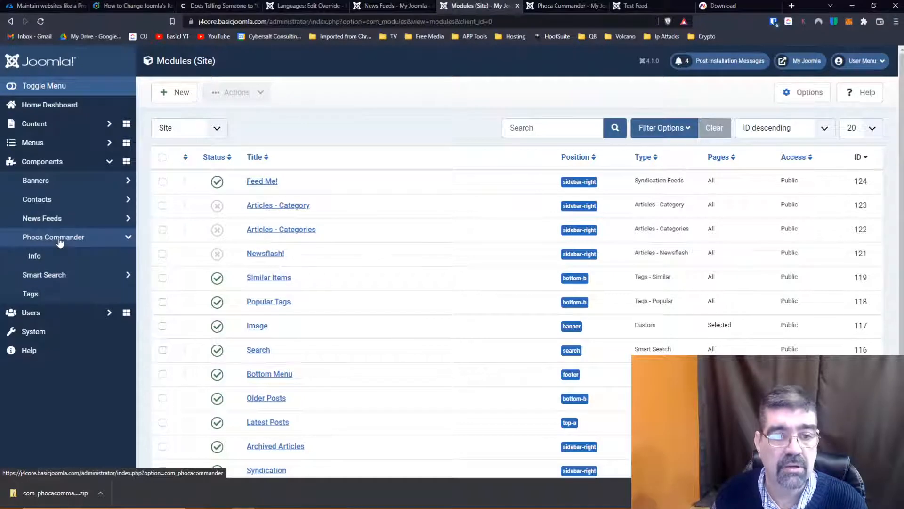
{"action": "left_click", "coordinate": [42, 218]}
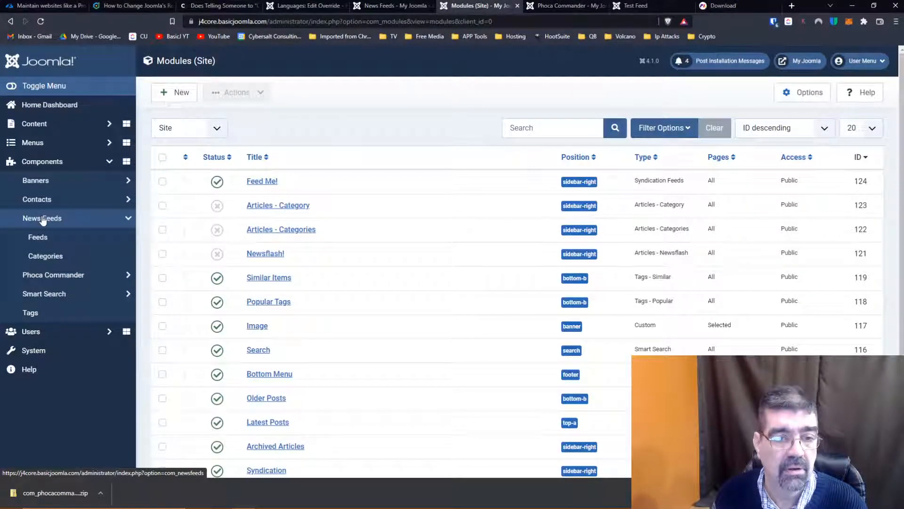
{"action": "left_click", "coordinate": [38, 237]}
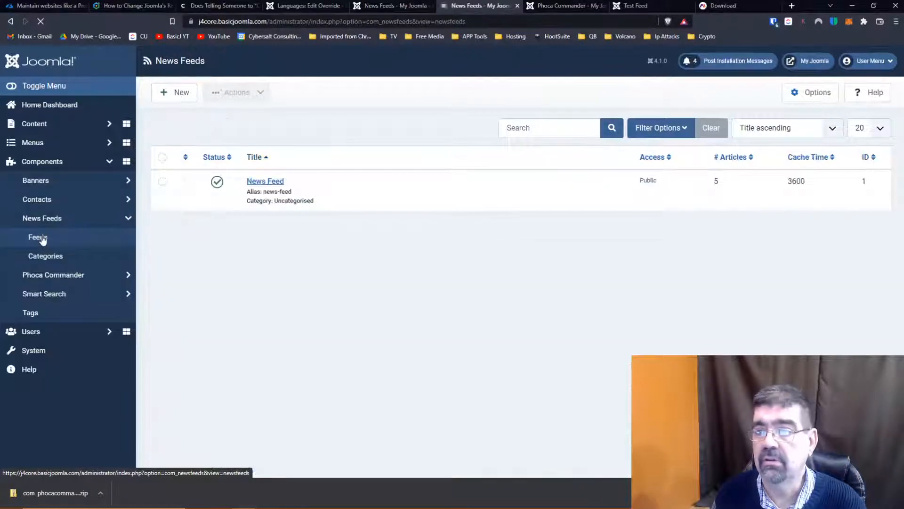
{"action": "left_click", "coordinate": [810, 92]}
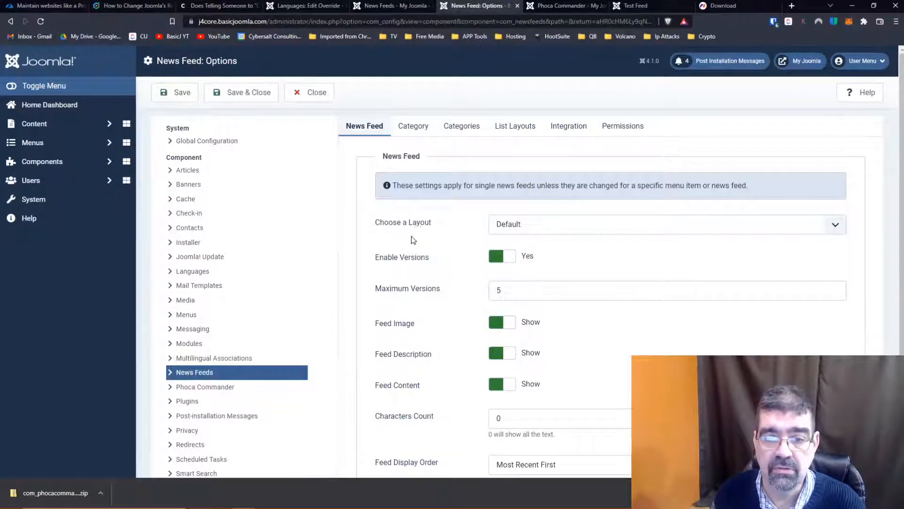
{"action": "scroll", "coordinate": [410, 239], "scroll_direction": "down", "scroll_amount": 2}
{"action": "scroll", "coordinate": [422, 241], "scroll_direction": "down", "scroll_amount": 2}
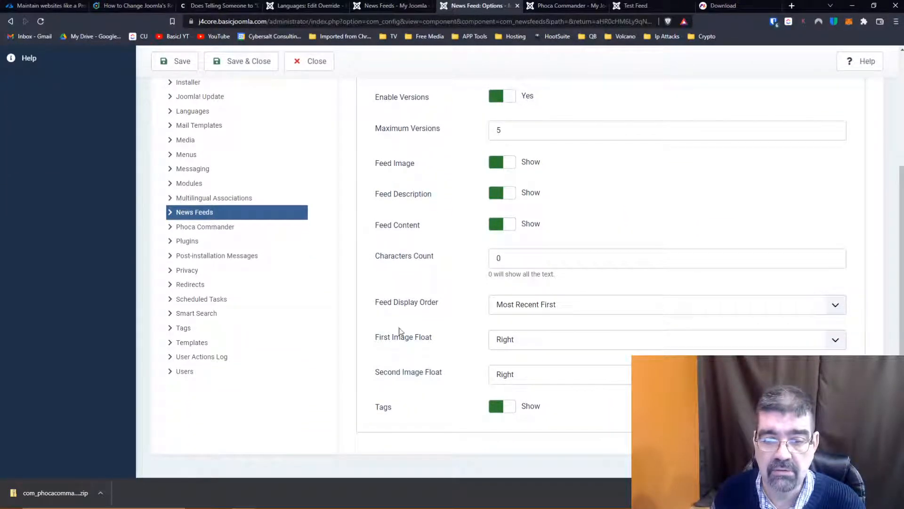
{"action": "scroll", "coordinate": [417, 317], "scroll_direction": "up", "scroll_amount": 2}
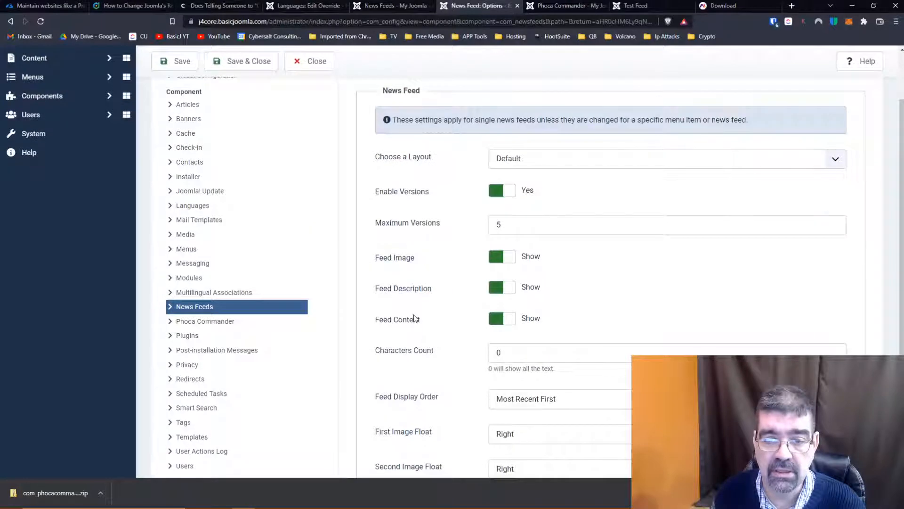
{"action": "scroll", "coordinate": [414, 330], "scroll_direction": "up", "scroll_amount": 2}
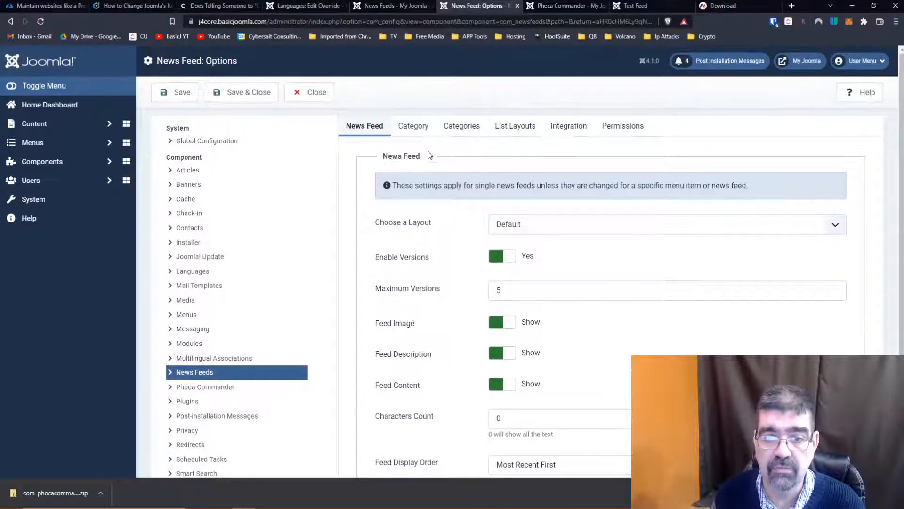
- Review the component's category, categories, list layout, integration and permission options, then close them without saving
{"action": "left_click", "coordinate": [412, 127]}
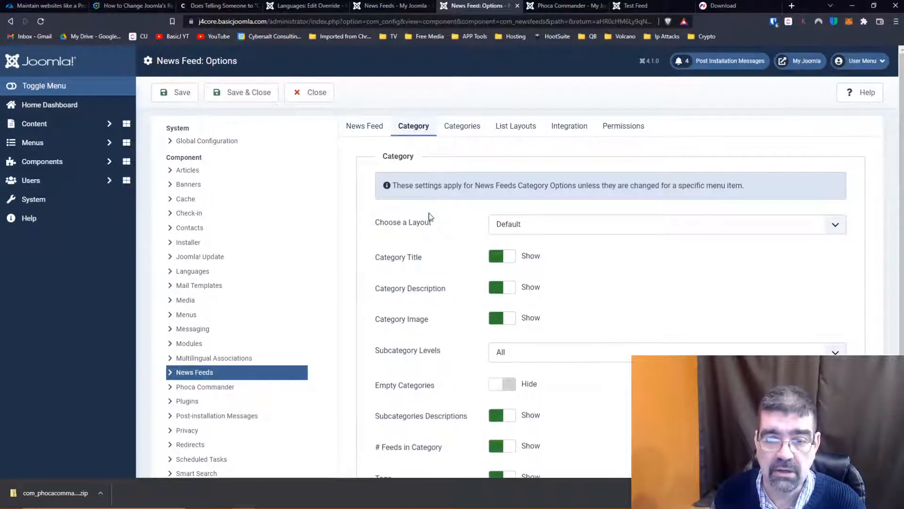
{"action": "scroll", "coordinate": [429, 217], "scroll_direction": "down", "scroll_amount": 1}
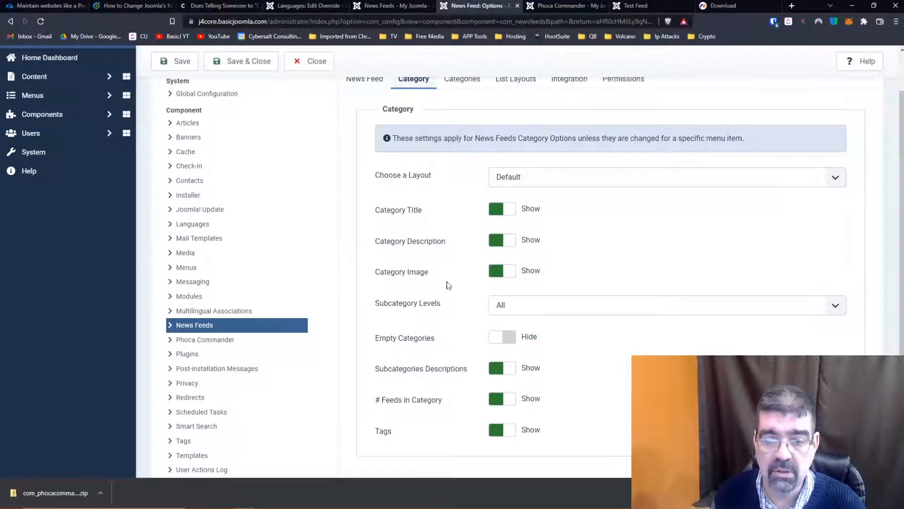
{"action": "scroll", "coordinate": [441, 323], "scroll_direction": "up", "scroll_amount": 1}
{"action": "left_click", "coordinate": [461, 131]}
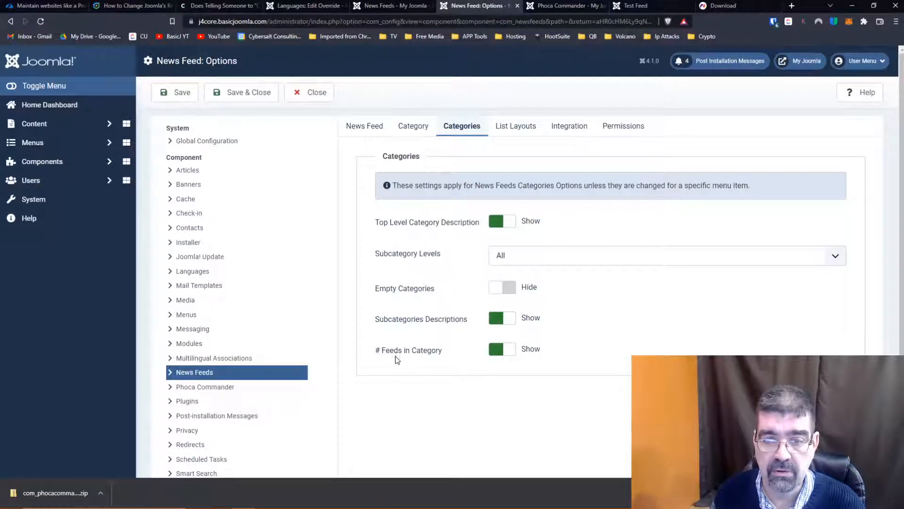
{"action": "left_click", "coordinate": [524, 127]}
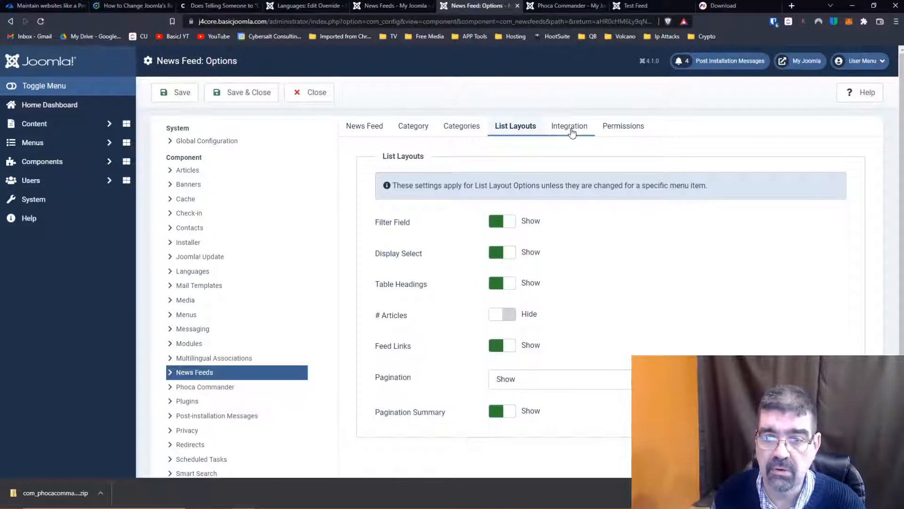
{"action": "left_click", "coordinate": [570, 132]}
{"action": "left_click", "coordinate": [613, 132]}
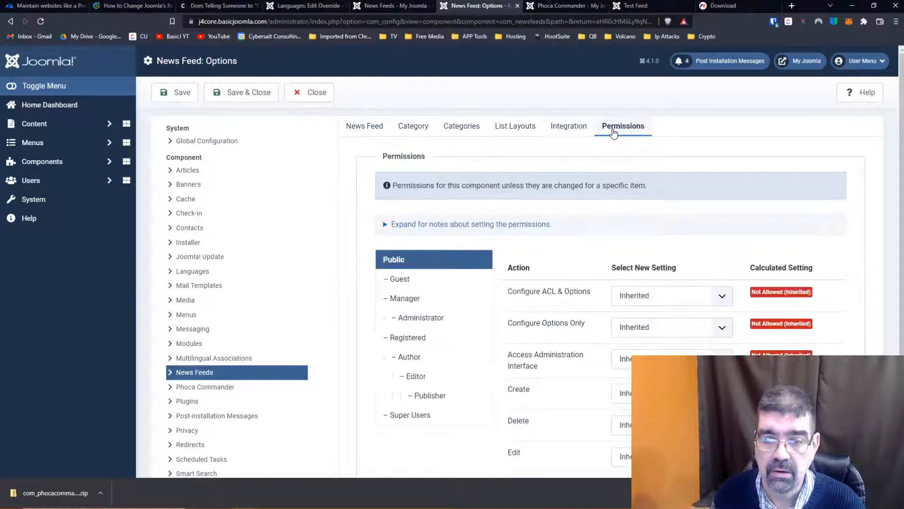
{"action": "left_click", "coordinate": [306, 99]}
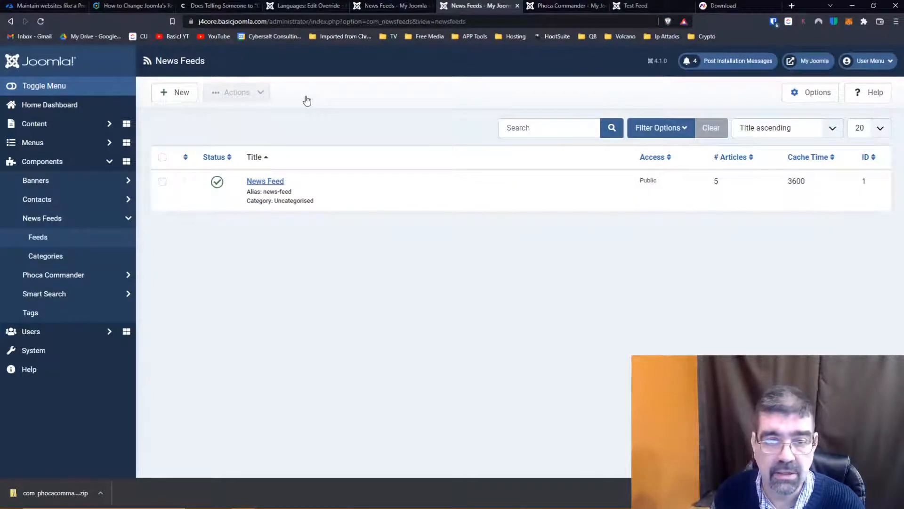
- Open the News Feed entry in the News Feeds component and examine its link, description and publishing fields
{"action": "left_click", "coordinate": [266, 182]}
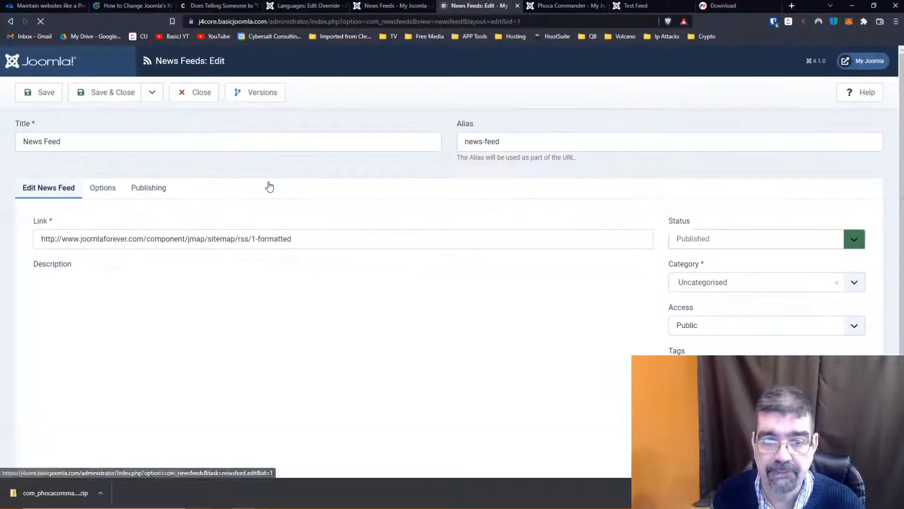
{"action": "scroll", "coordinate": [269, 186], "scroll_direction": "down", "scroll_amount": 3}
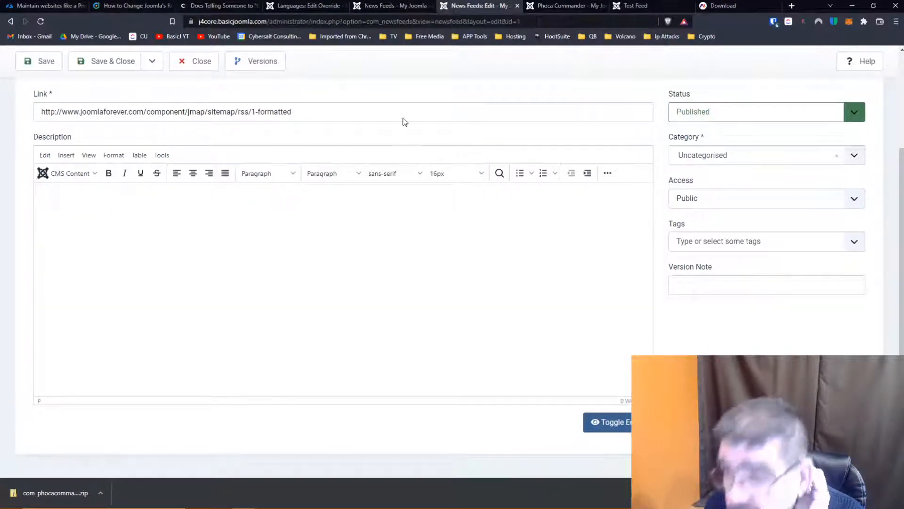
- Go to joomla.org in a new browser tab and open its Joomla downloads page
{"action": "left_click", "coordinate": [792, 7]}
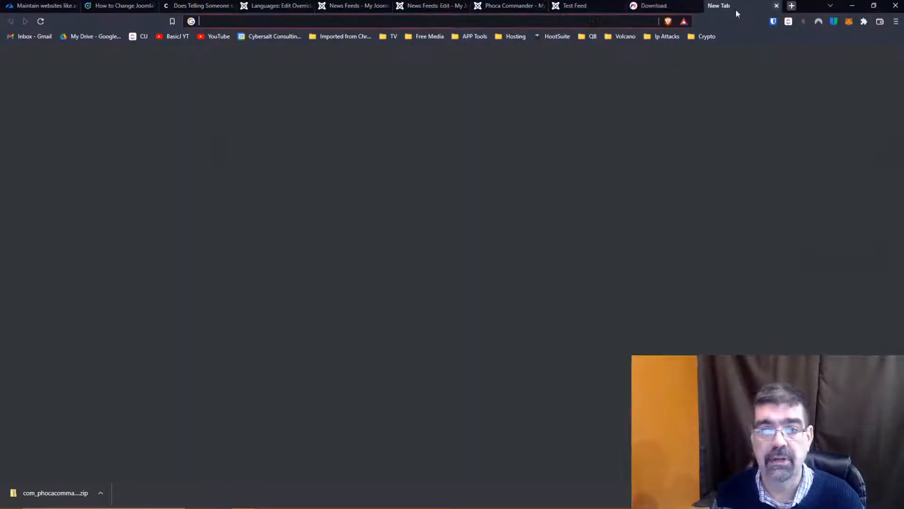
{"action": "type", "text": "jo"}
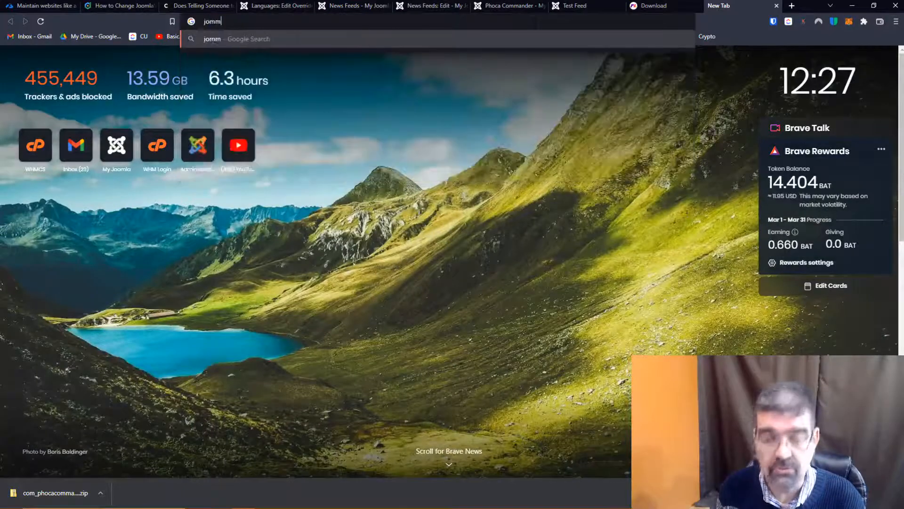
{"action": "type", "text": "omla"}
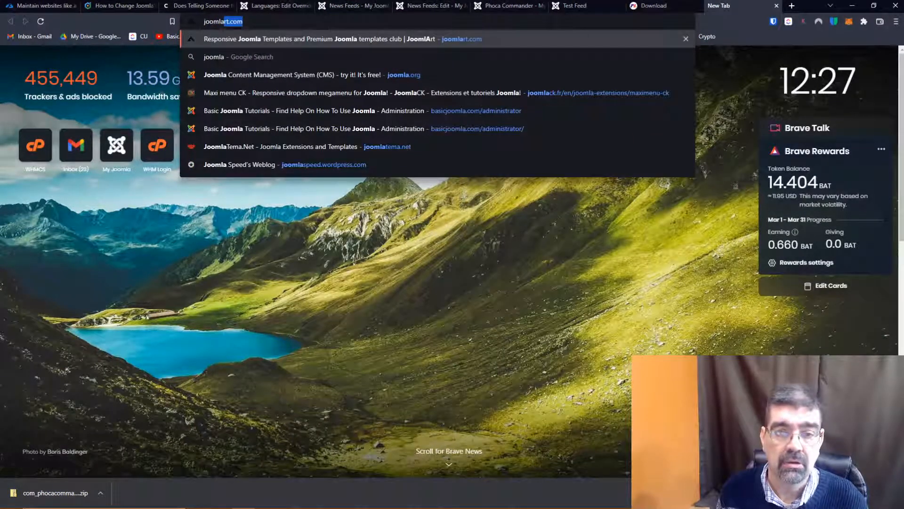
{"action": "type", "text": ".org"}
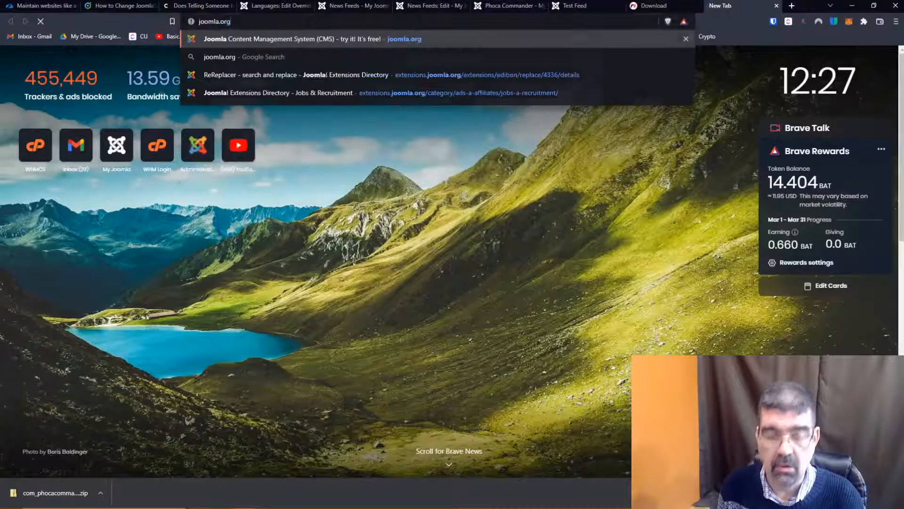
{"action": "key", "text": "Return"}
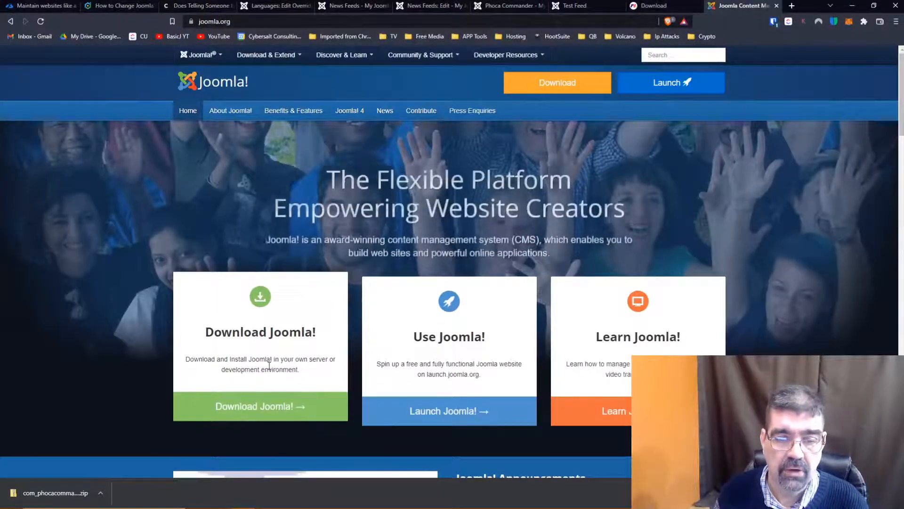
{"action": "left_click", "coordinate": [290, 408]}
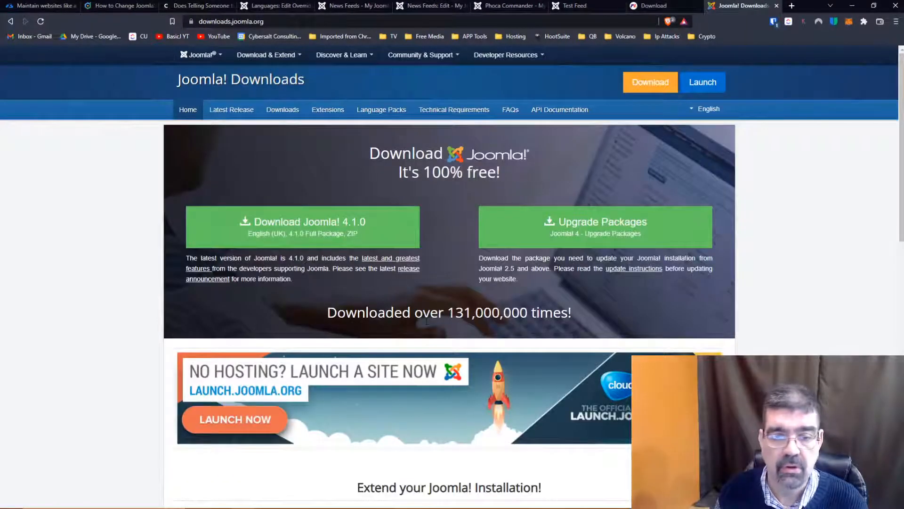
- Download the Joomla 4.1.0 full package into a new folder named j41 inside the delete folder, and show the file in its folder
{"action": "left_click", "coordinate": [293, 223]}
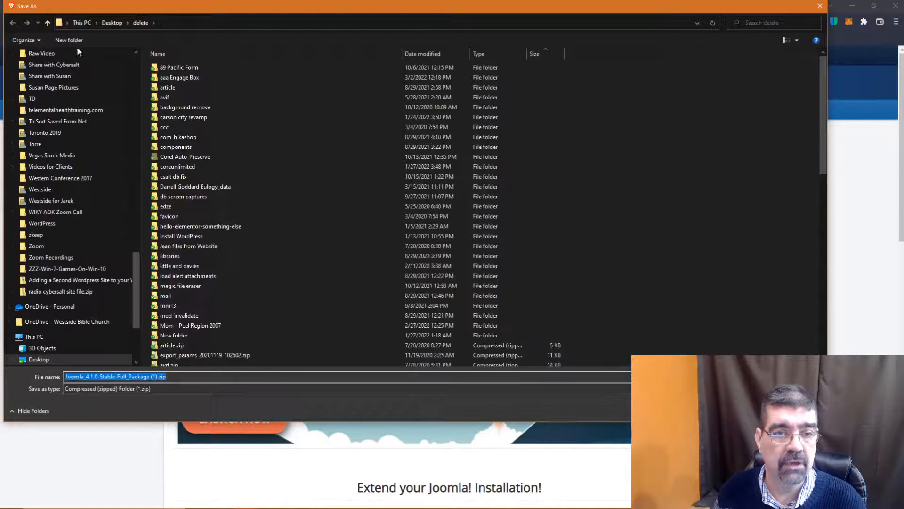
{"action": "left_click", "coordinate": [65, 41]}
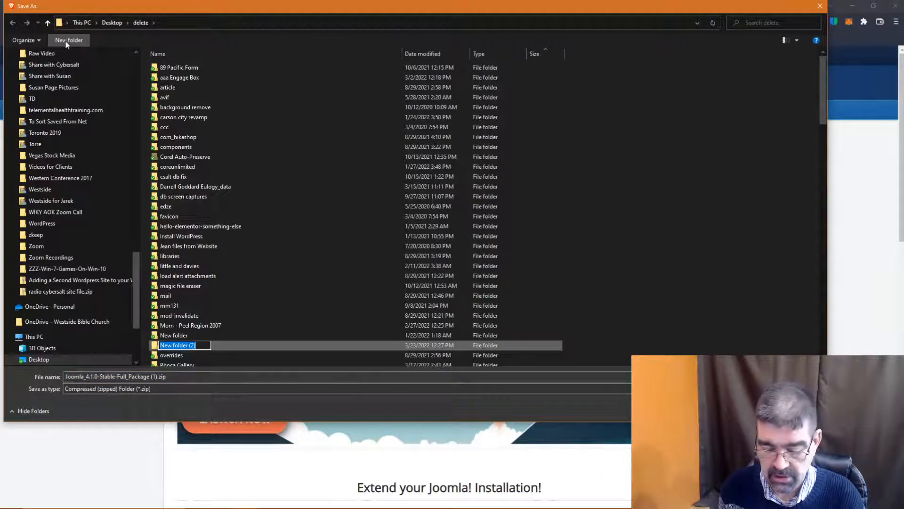
{"action": "type", "text": "j41"}
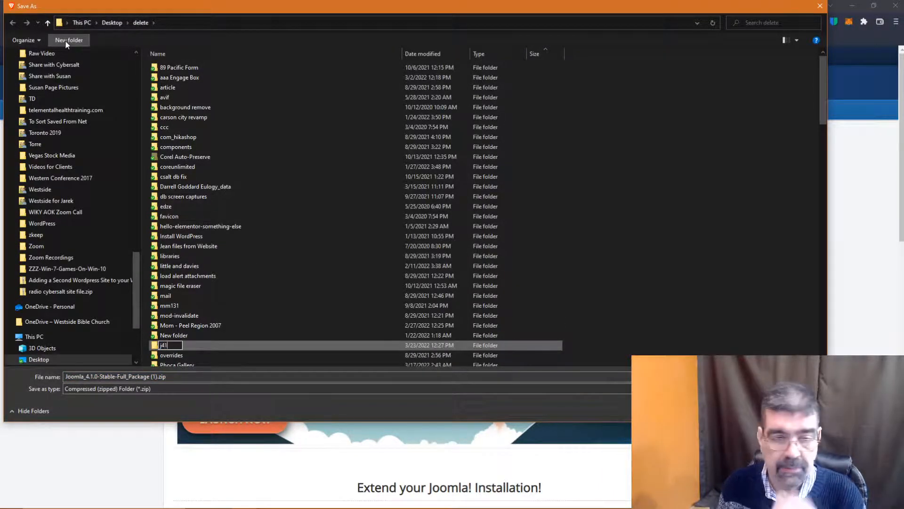
{"action": "key", "text": "Return"}
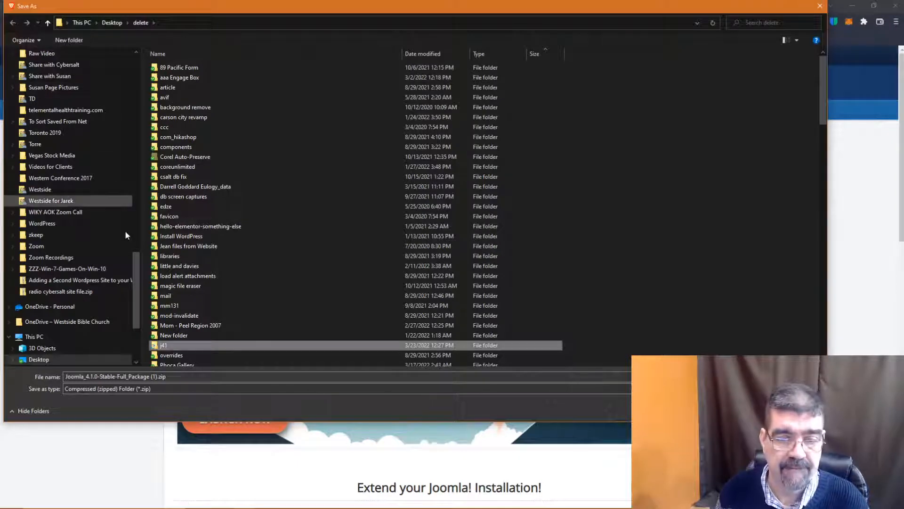
{"action": "double_click", "coordinate": [155, 346]}
{"action": "key", "text": "Return"}
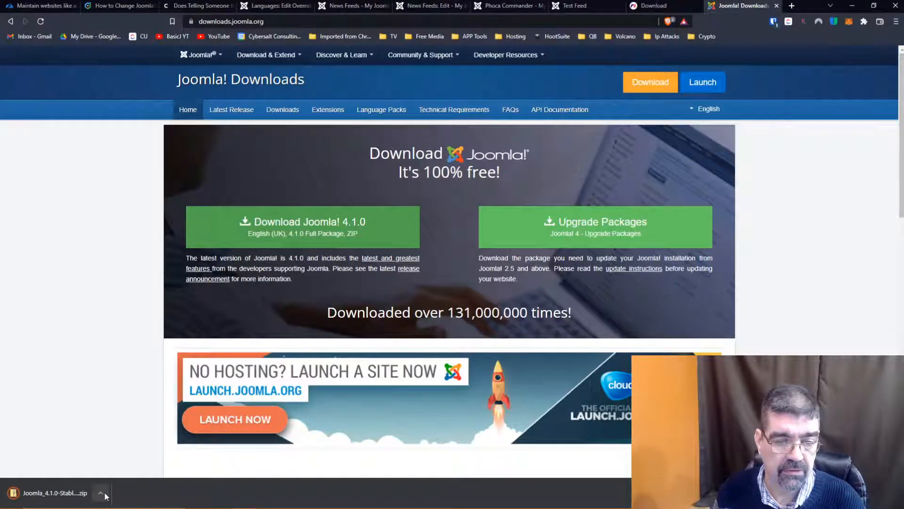
{"action": "left_click", "coordinate": [100, 492]}
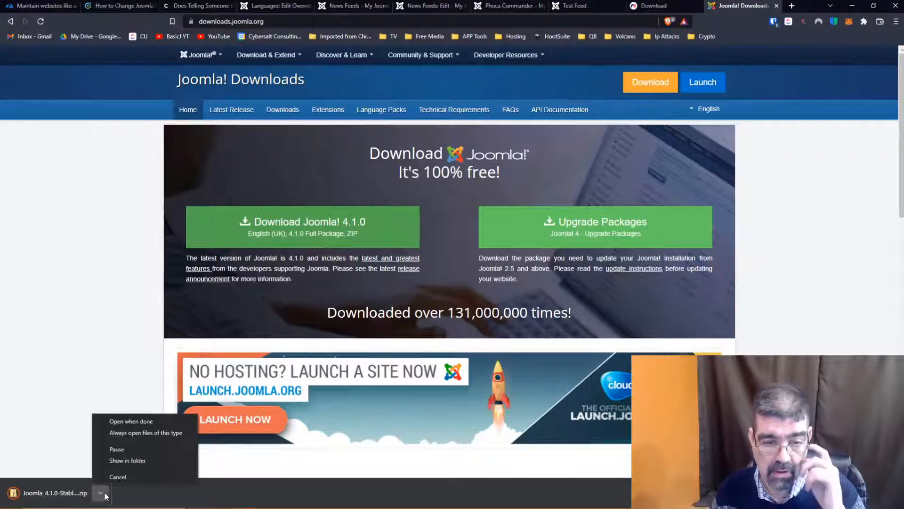
{"action": "left_click", "coordinate": [136, 460]}
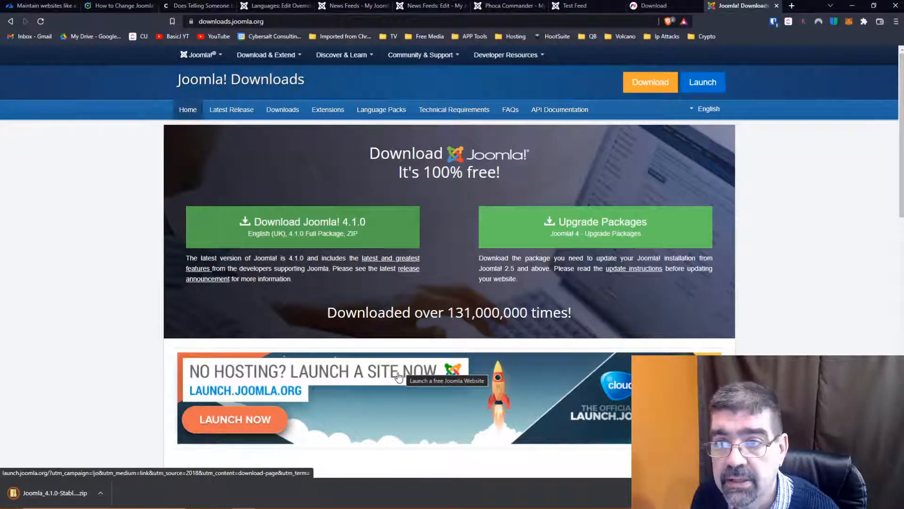
- Close the Joomla Downloads and Phoca Commander download pages
{"action": "left_click", "coordinate": [777, 5]}
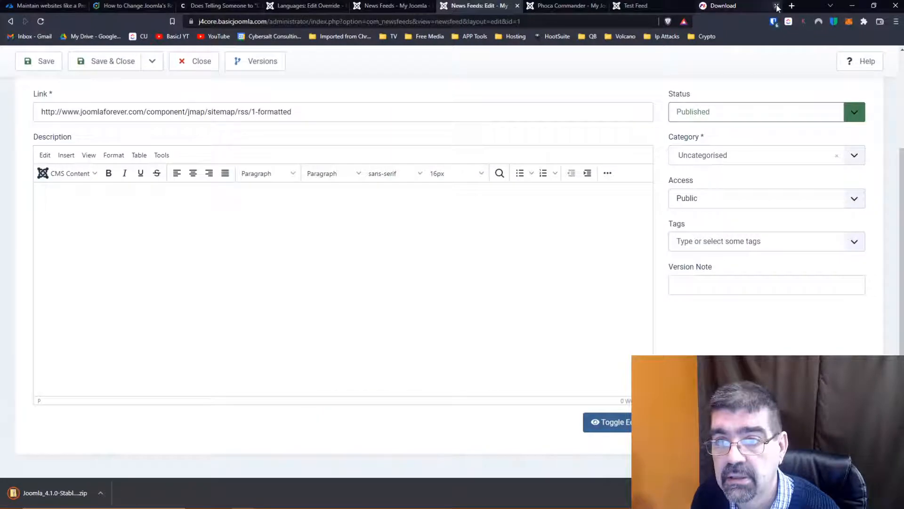
{"action": "left_click", "coordinate": [777, 10]}
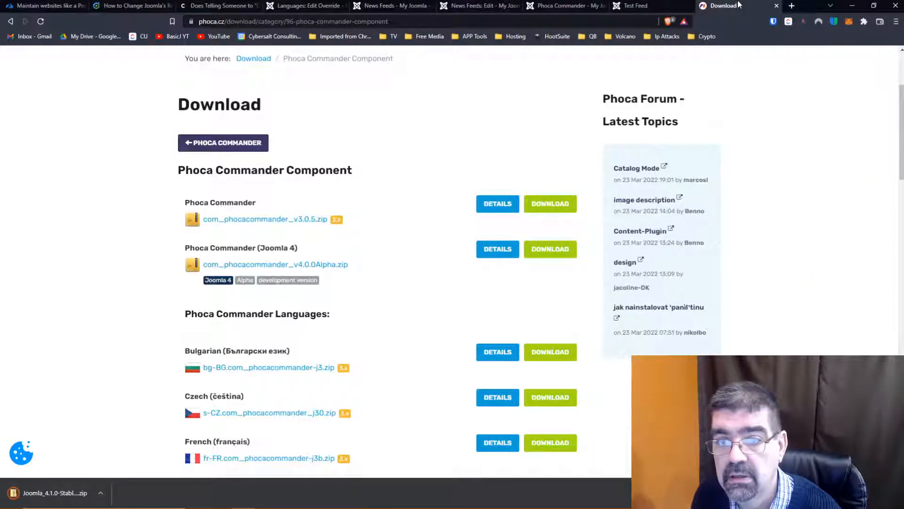
{"action": "left_click", "coordinate": [777, 5]}
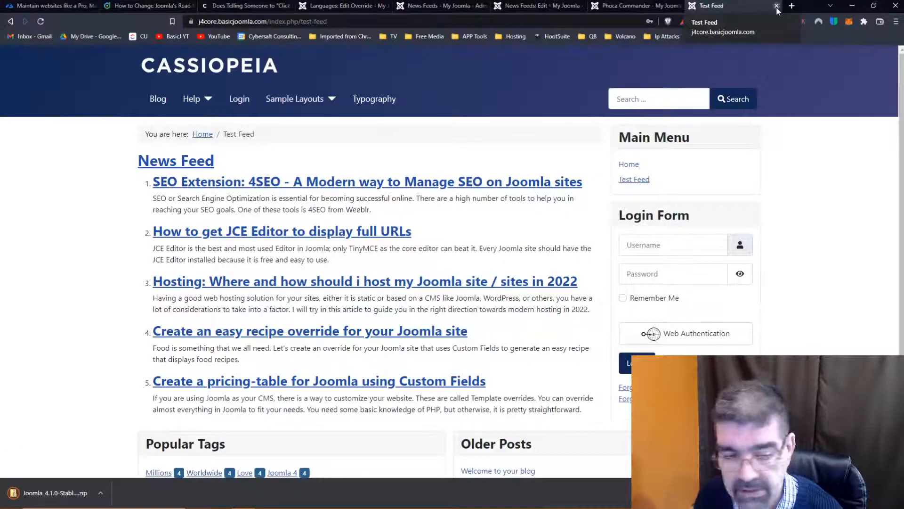
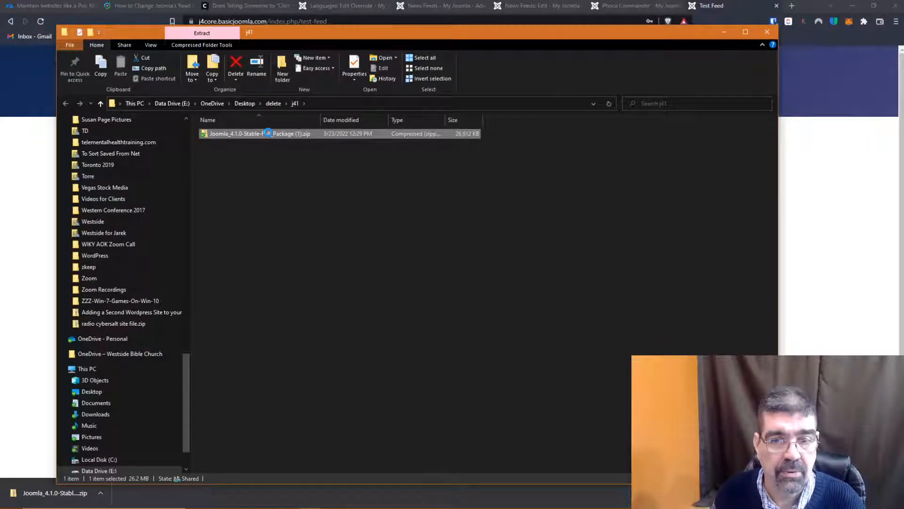
- Extract the full contents of the Joomla 4.1.0 package zip into the j41 folder by copying and pasting them
{"action": "key", "text": "ctrl+a"}
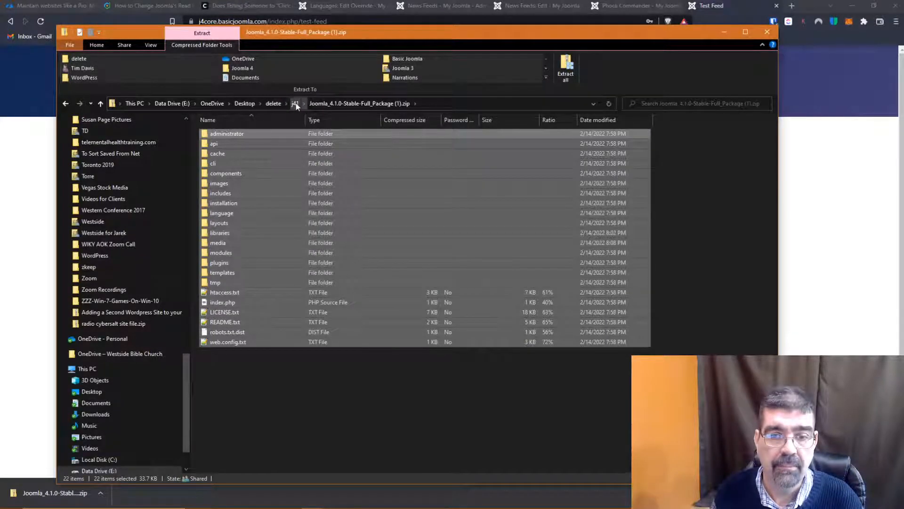
{"action": "left_click", "coordinate": [295, 104]}
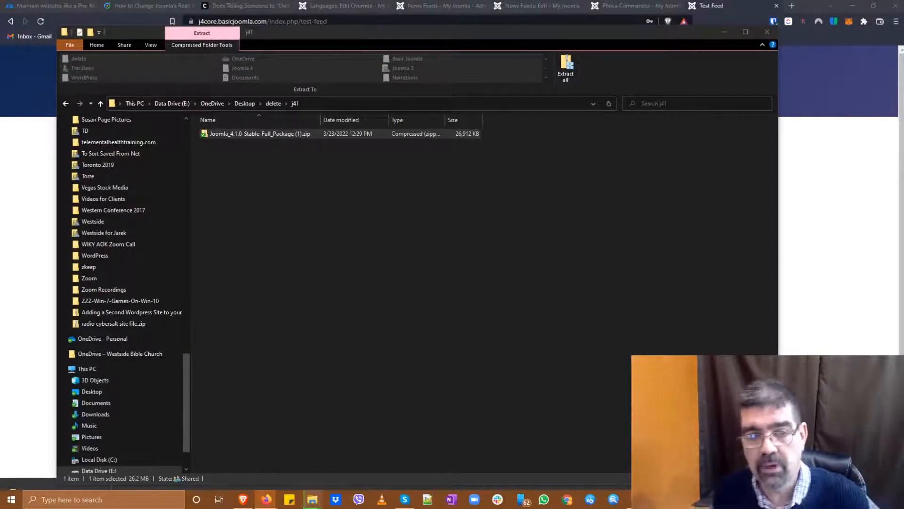
{"action": "left_click", "coordinate": [579, 311]}
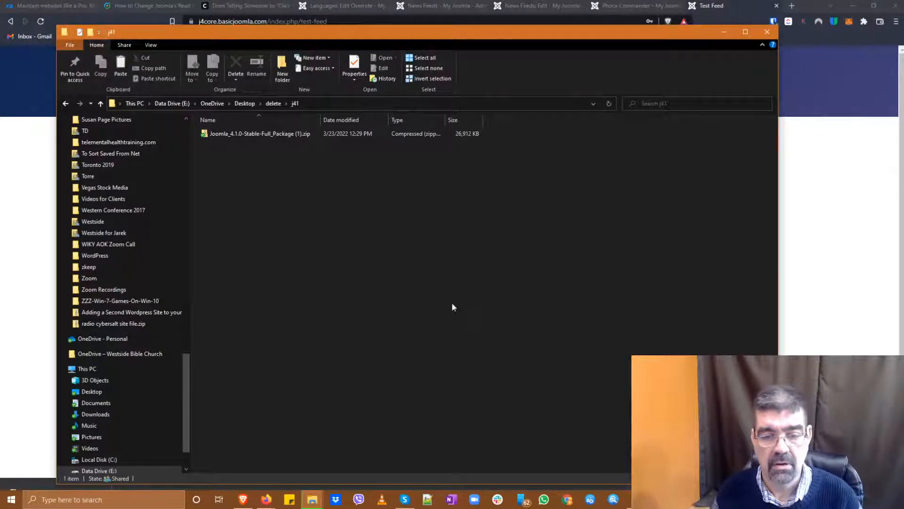
{"action": "mouse_move", "coordinate": [313, 499]}
{"action": "left_click", "coordinate": [390, 436]}
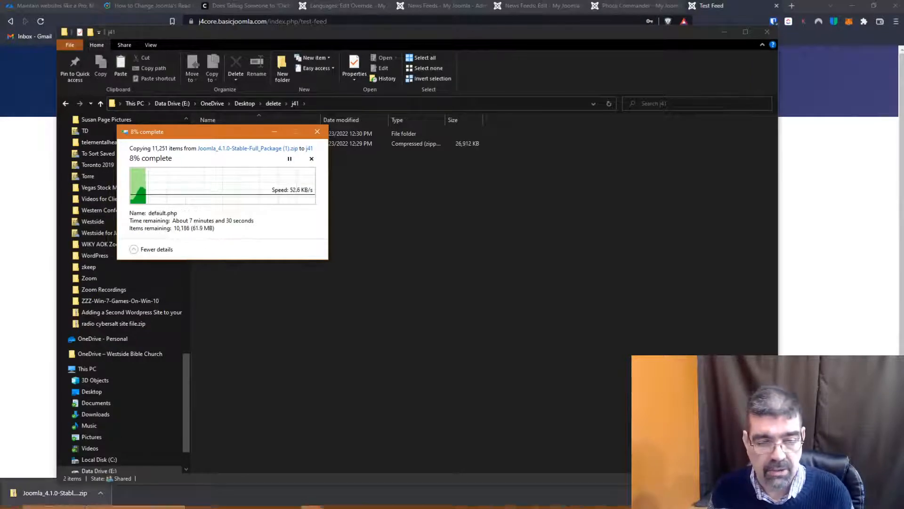
- Switch to Visual Studio Code, open the j41 folder inside the delete folder, and trust the authors of its files
{"action": "mouse_move", "coordinate": [78, 508]}
{"action": "left_click", "coordinate": [636, 500]}
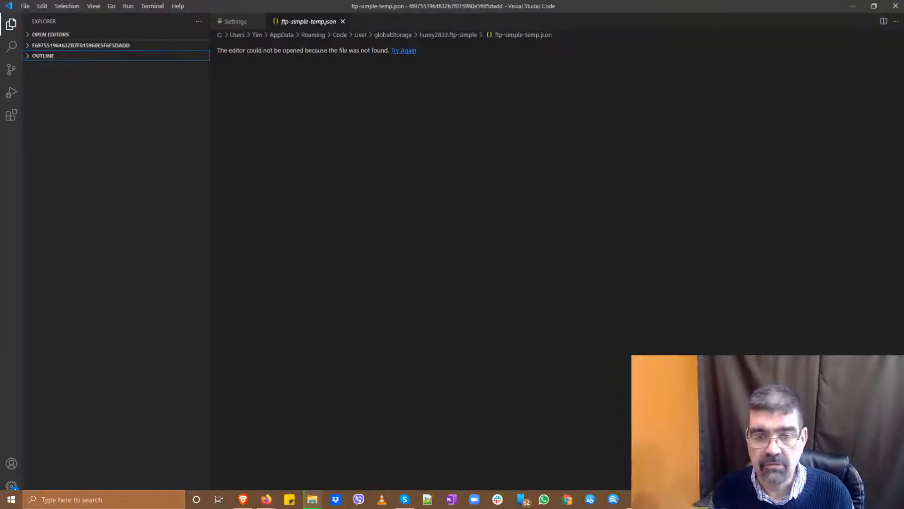
{"action": "left_click", "coordinate": [24, 6]}
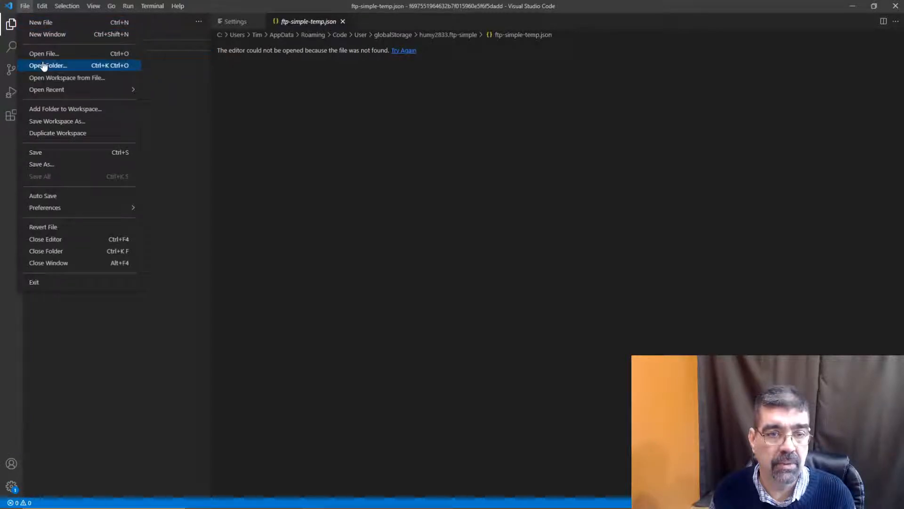
{"action": "left_click", "coordinate": [43, 65]}
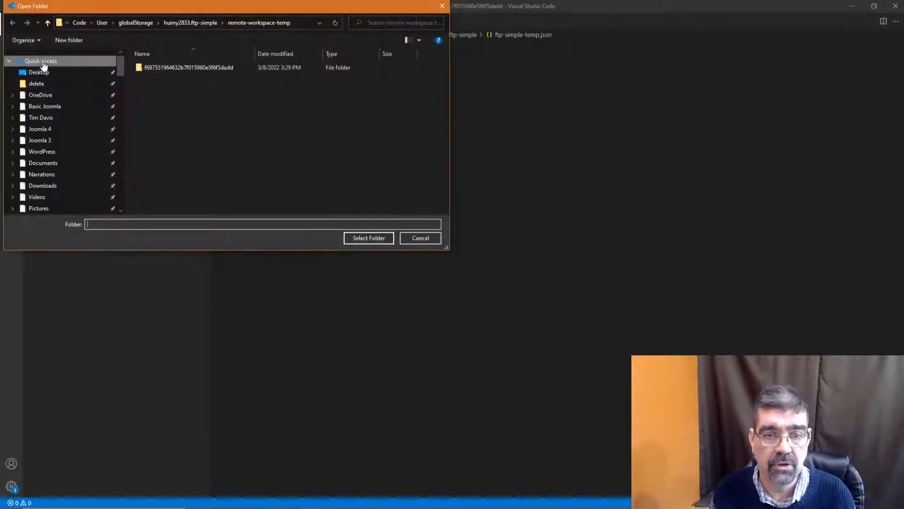
{"action": "left_click", "coordinate": [51, 85]}
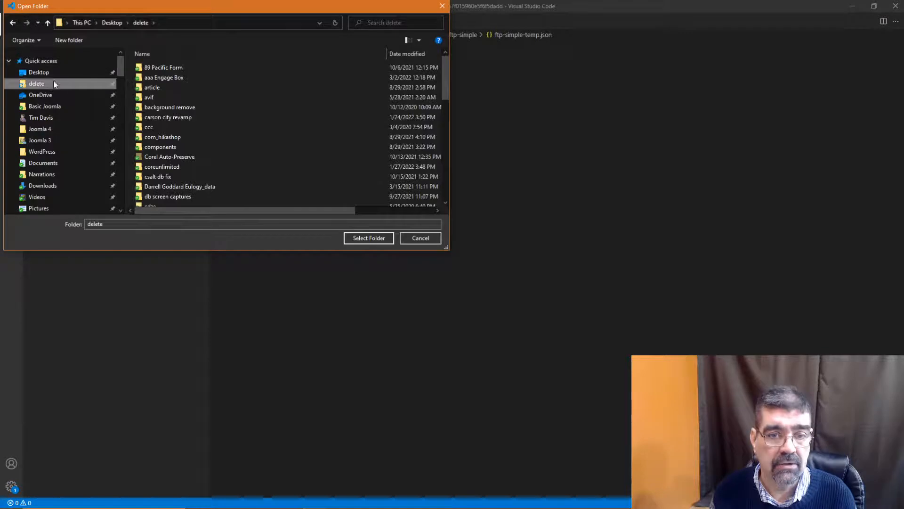
{"action": "scroll", "coordinate": [214, 137], "scroll_direction": "down", "scroll_amount": 3}
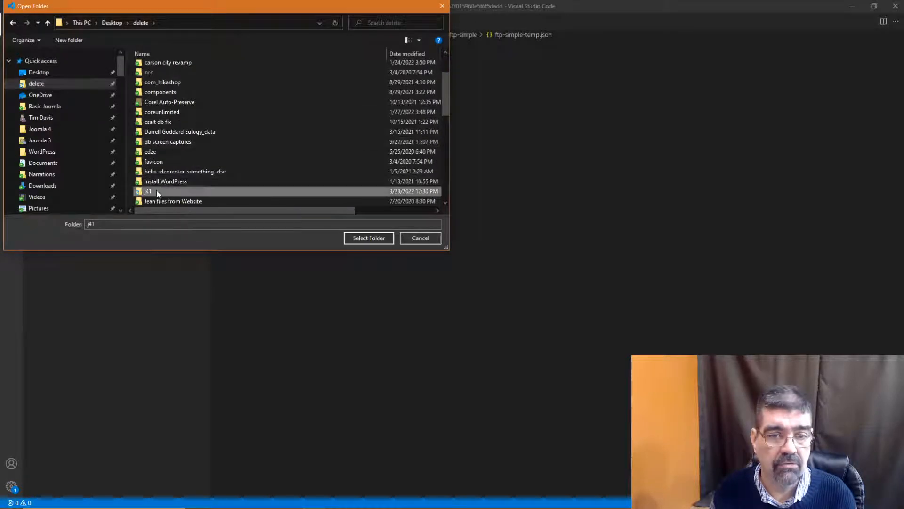
{"action": "double_click", "coordinate": [157, 190]}
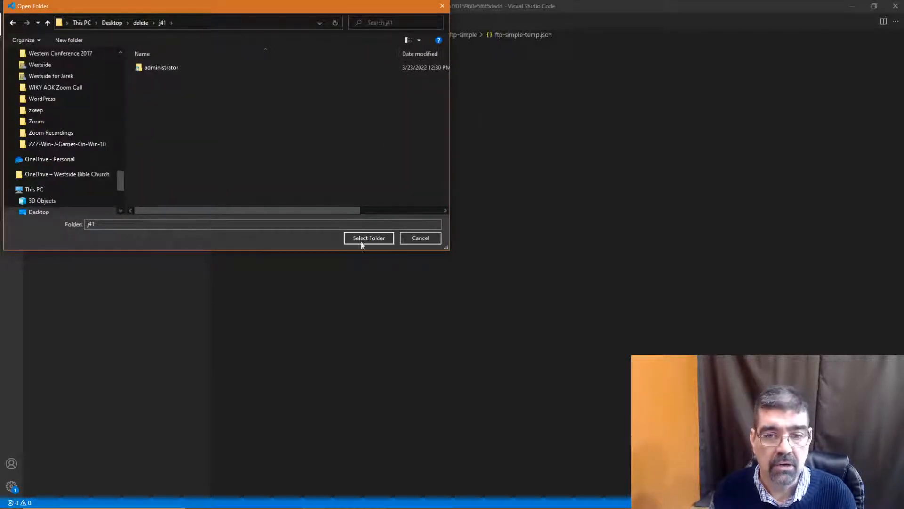
{"action": "left_click", "coordinate": [376, 241]}
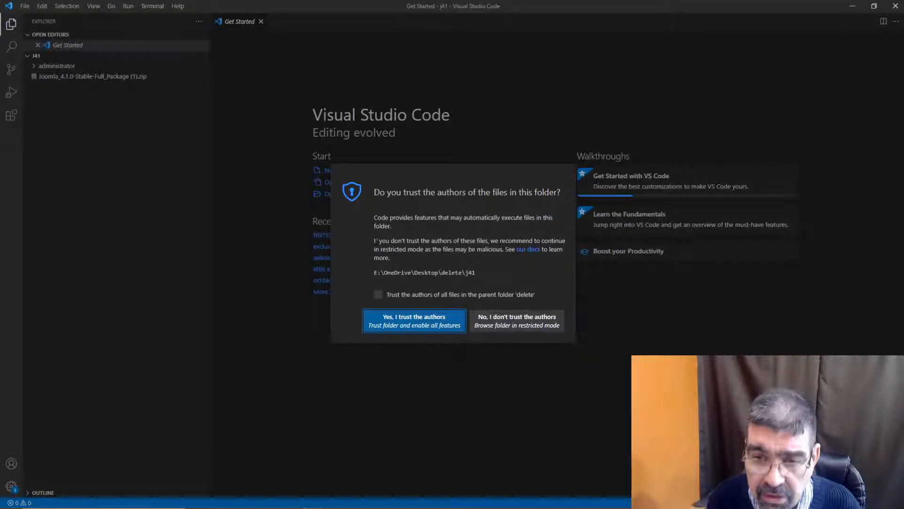
{"action": "left_click", "coordinate": [414, 325]}
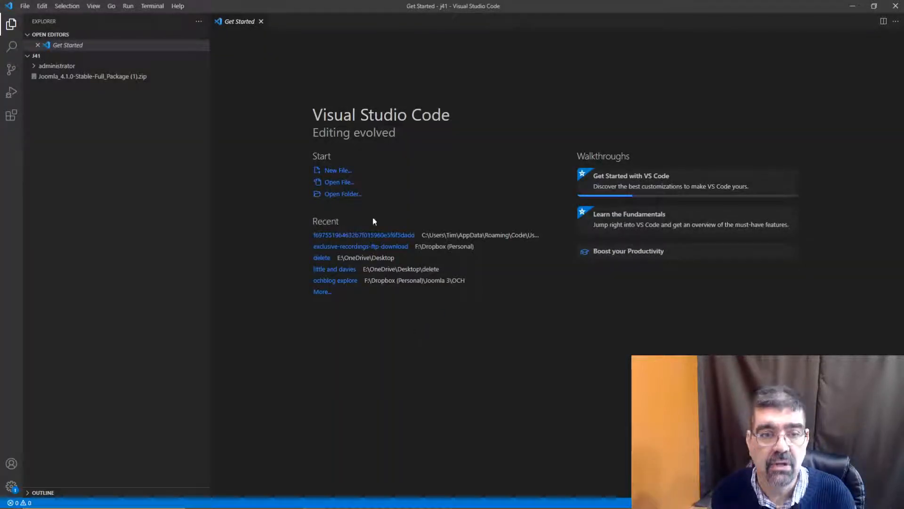
- Check the package zip and the administrator folder in the j41 project, and bring up the search across files
{"action": "left_click", "coordinate": [53, 80]}
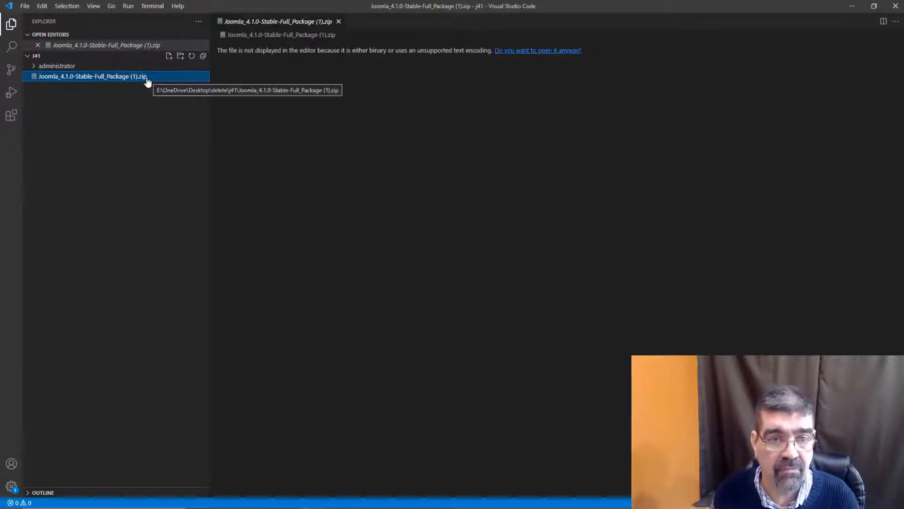
{"action": "left_click", "coordinate": [53, 69]}
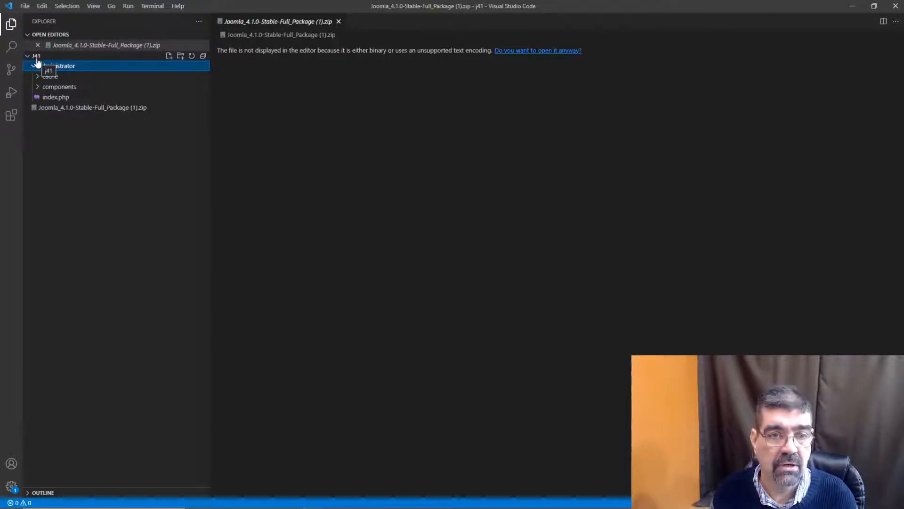
{"action": "left_click", "coordinate": [37, 57]}
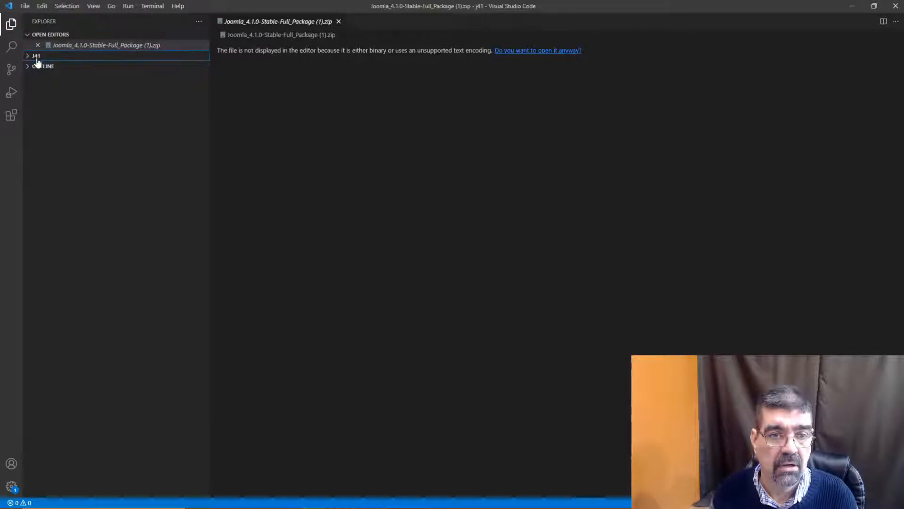
{"action": "left_click", "coordinate": [10, 48]}
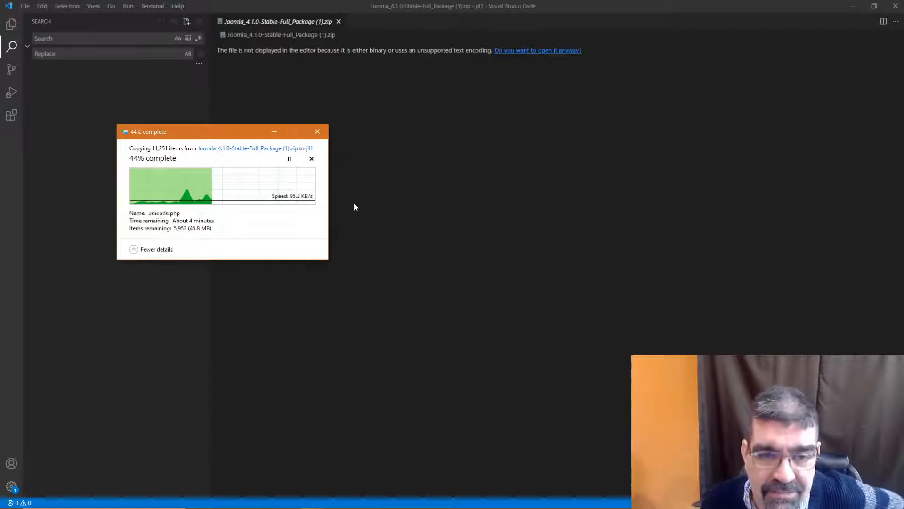
- Switch to the browser's Languages: Edit Override page and search the language string values for READ MORE
{"action": "left_click", "coordinate": [844, 9]}
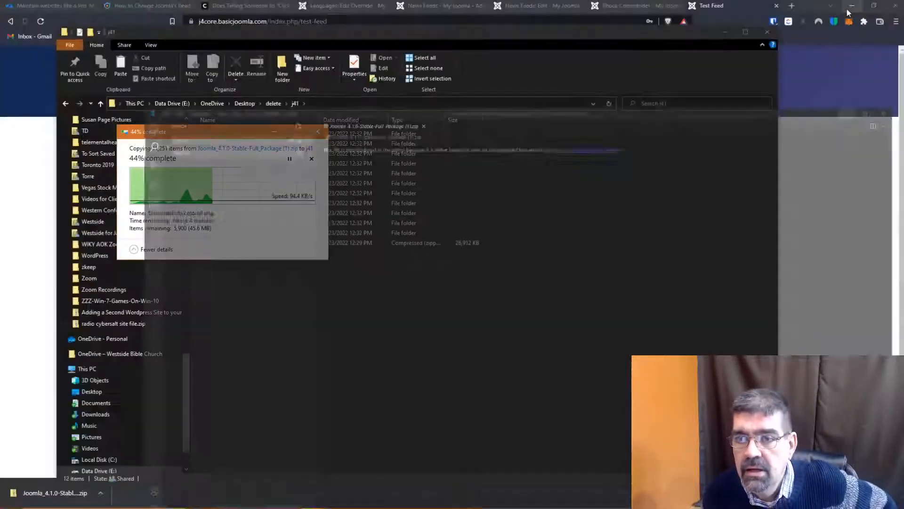
{"action": "left_click", "coordinate": [820, 80]}
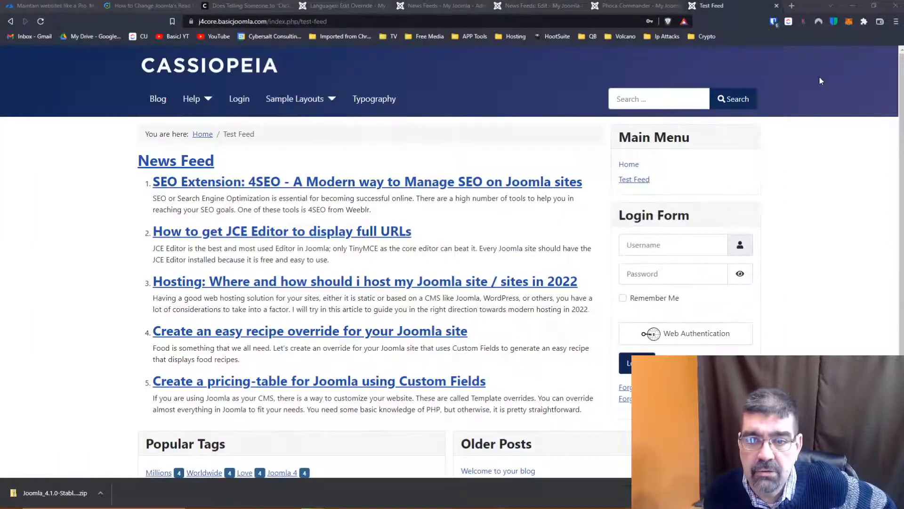
{"action": "left_click", "coordinate": [430, 6]}
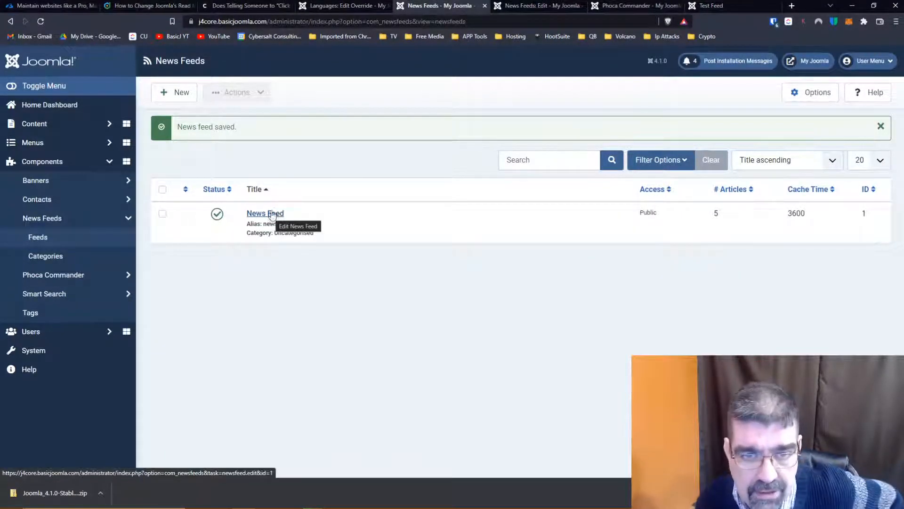
{"action": "left_click", "coordinate": [333, 9]}
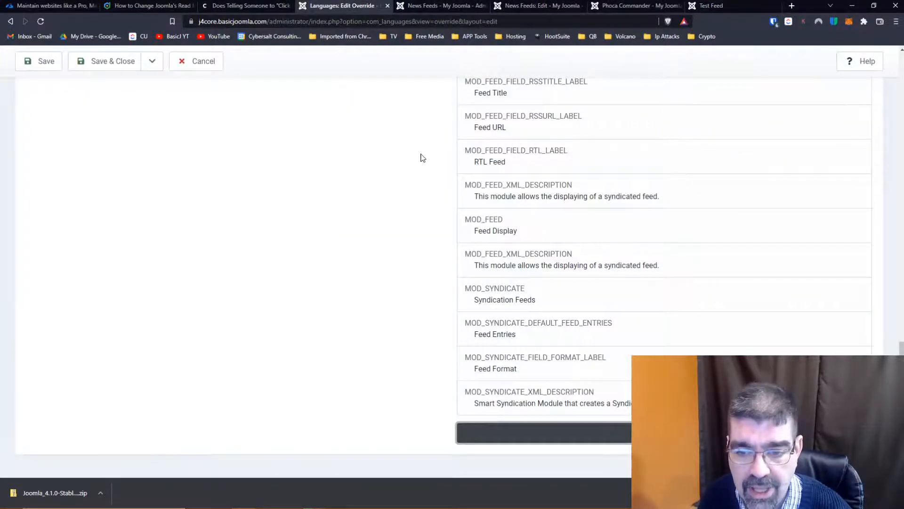
{"action": "scroll", "coordinate": [422, 154], "scroll_direction": "up", "scroll_amount": 10}
{"action": "double_click", "coordinate": [605, 288]}
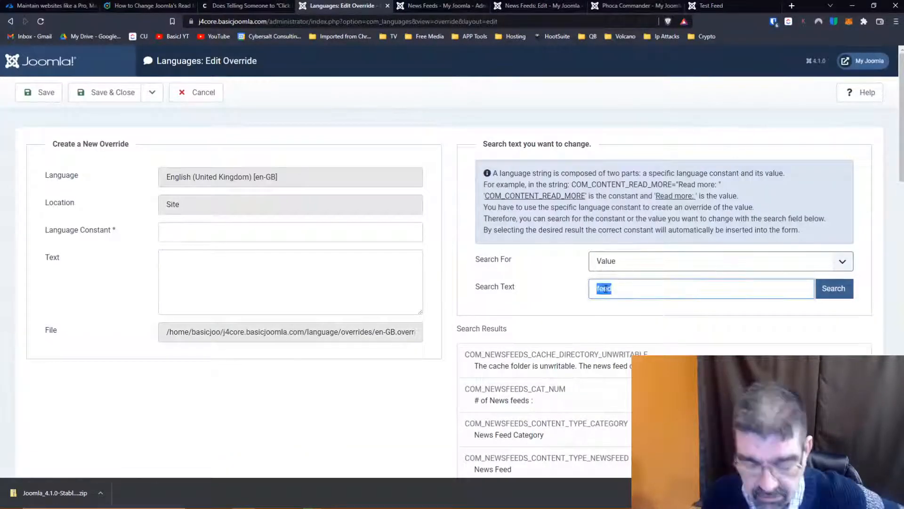
{"action": "type", "text": "read"}
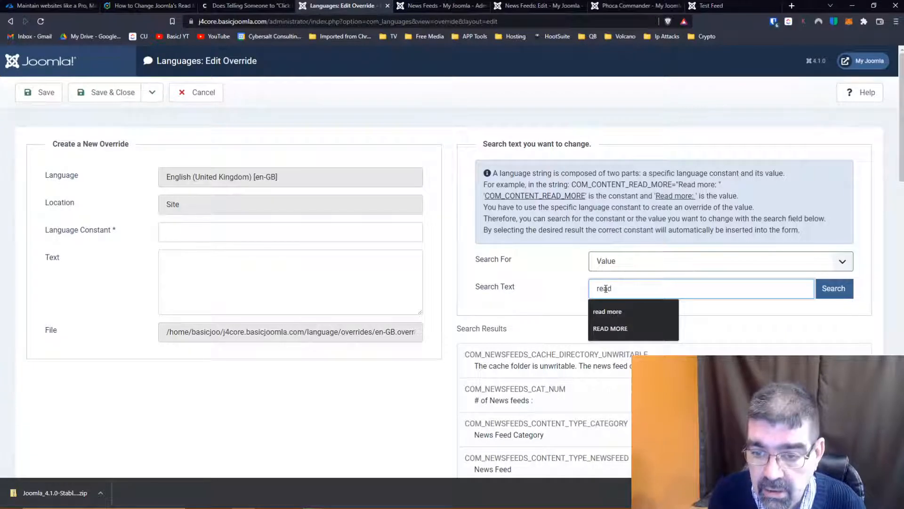
{"action": "left_click", "coordinate": [626, 328]}
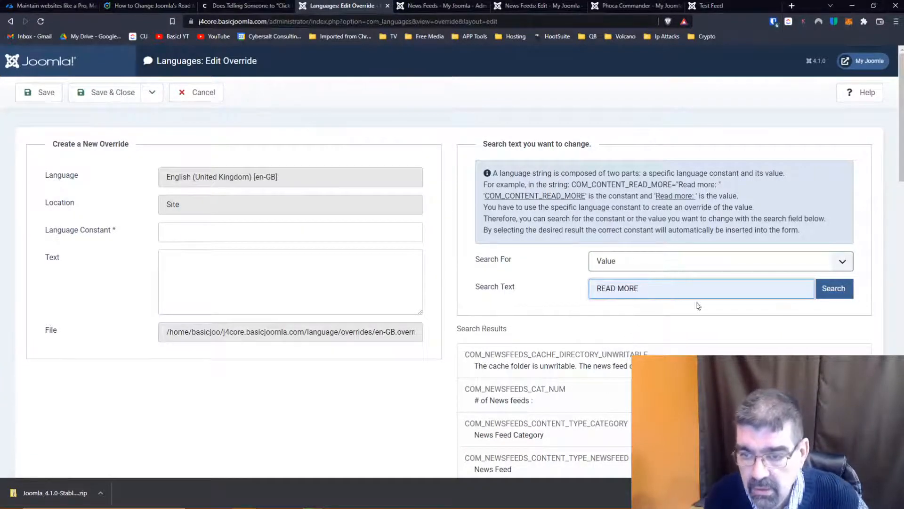
{"action": "left_click", "coordinate": [841, 295]}
- Review the matching language strings, load COM_CONTENT_FEED_READMORE into the new override, and copy its language constant
{"action": "scroll", "coordinate": [575, 238], "scroll_direction": "down", "scroll_amount": 3}
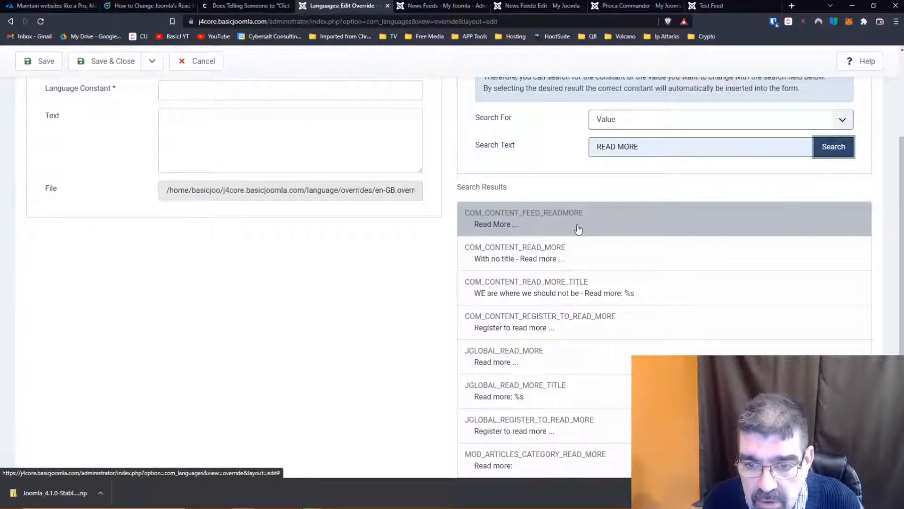
{"action": "scroll", "coordinate": [648, 335], "scroll_direction": "down", "scroll_amount": 3}
{"action": "scroll", "coordinate": [622, 273], "scroll_direction": "down", "scroll_amount": 2}
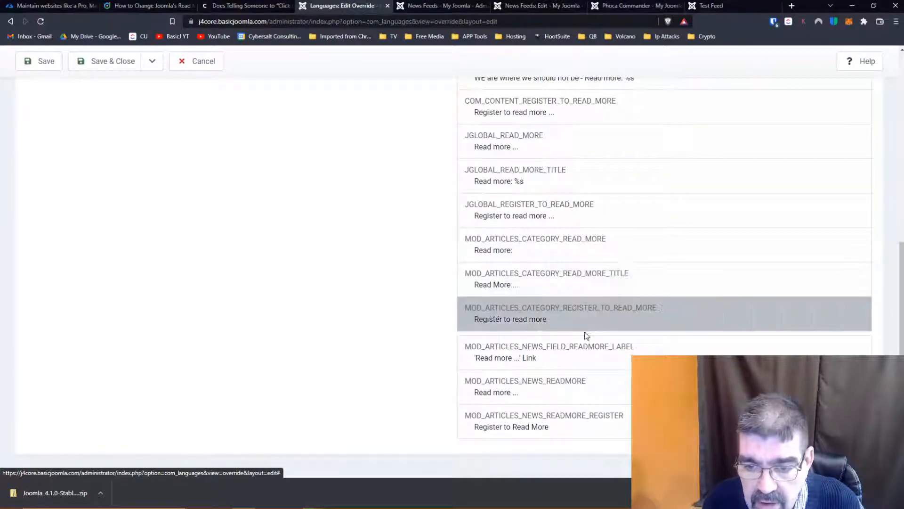
{"action": "scroll", "coordinate": [595, 332], "scroll_direction": "up", "scroll_amount": 3}
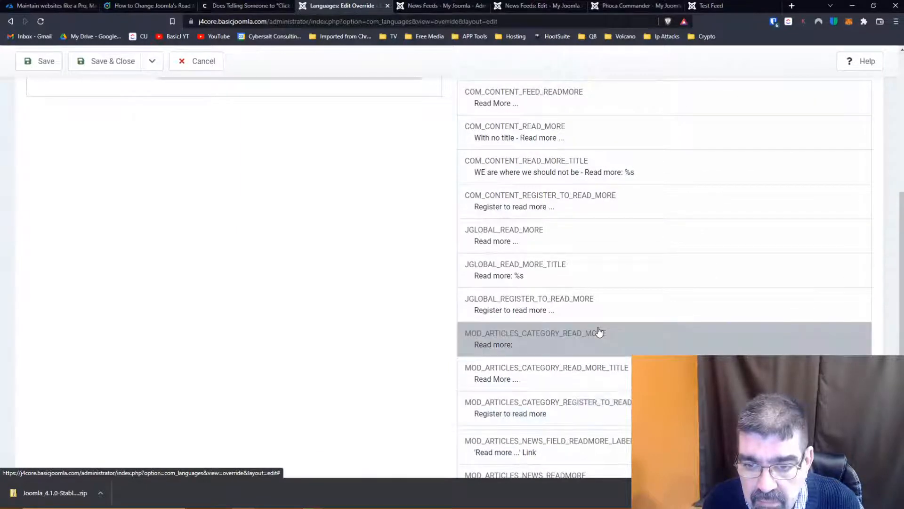
{"action": "scroll", "coordinate": [599, 333], "scroll_direction": "up", "scroll_amount": 1}
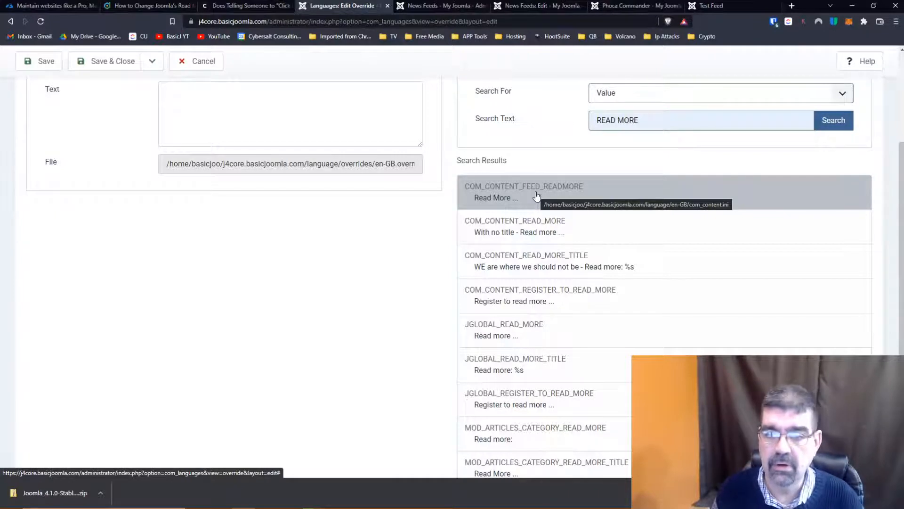
{"action": "left_click", "coordinate": [582, 187]}
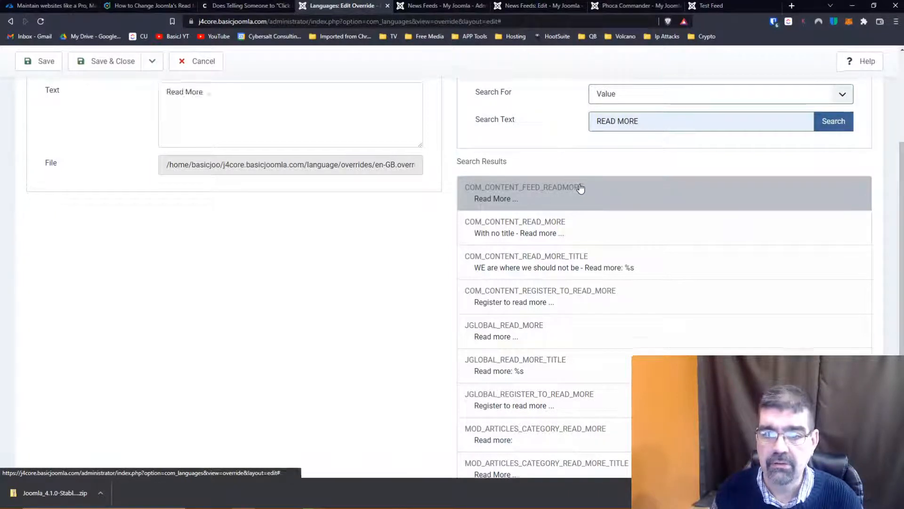
{"action": "left_click_drag", "start_coordinate": [285, 231], "coordinate": [166, 231]}
{"action": "right_click", "coordinate": [175, 232]}
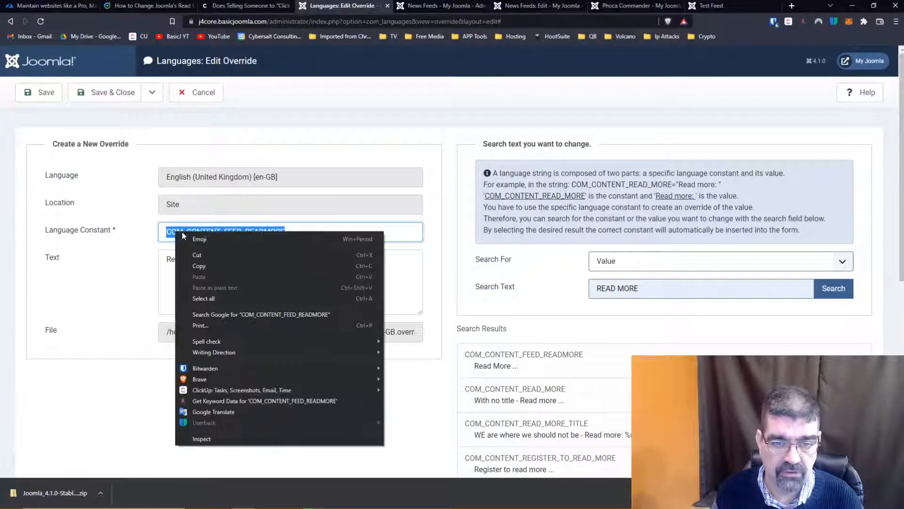
{"action": "left_click", "coordinate": [203, 262]}
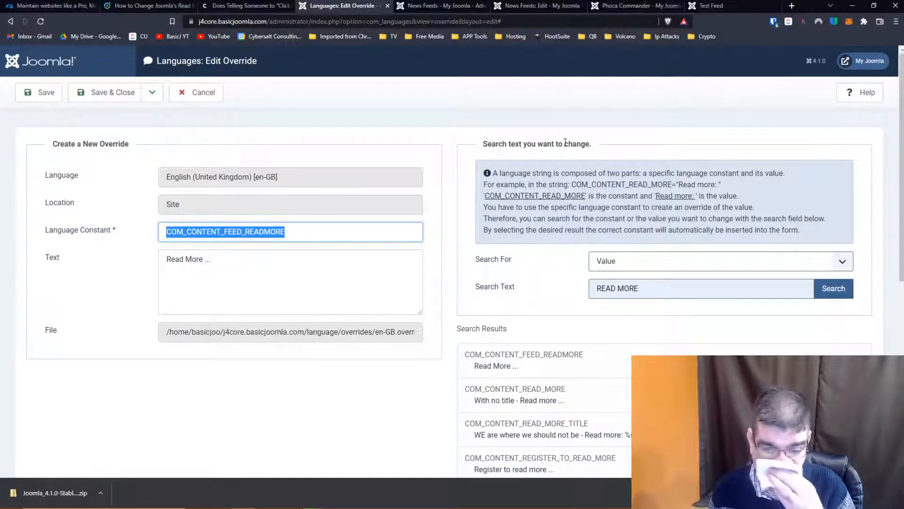
- Switch to Visual Studio Code, search the j41 files for COM_CONTENT_FEED_READMORE, and widen the results area
{"action": "left_click", "coordinate": [636, 499]}
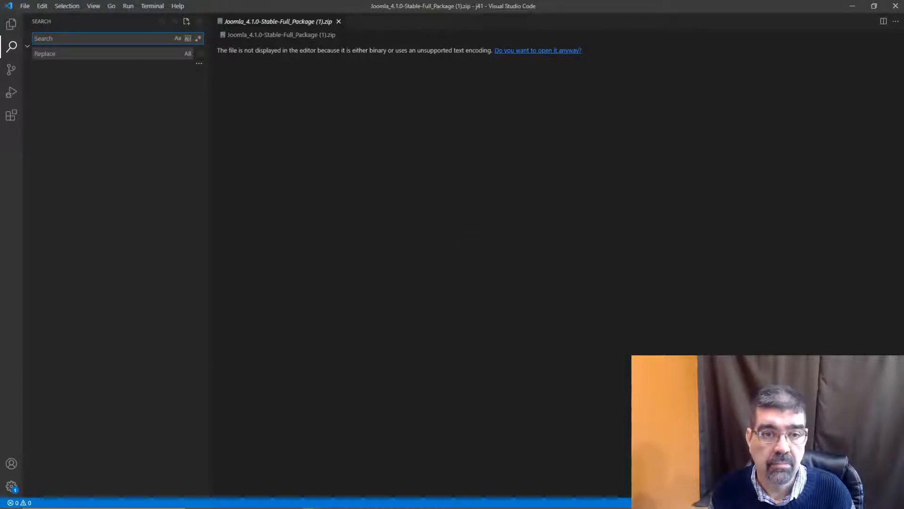
{"action": "left_click", "coordinate": [28, 51]}
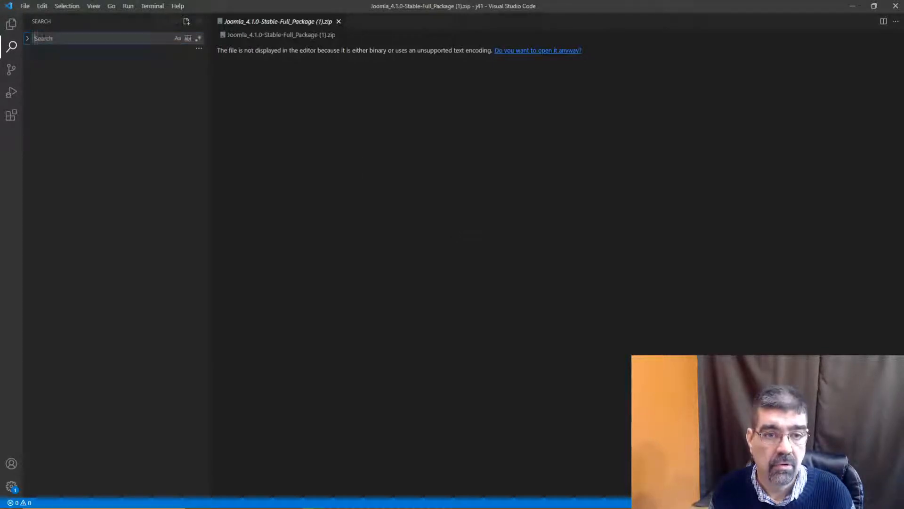
{"action": "left_click", "coordinate": [43, 38]}
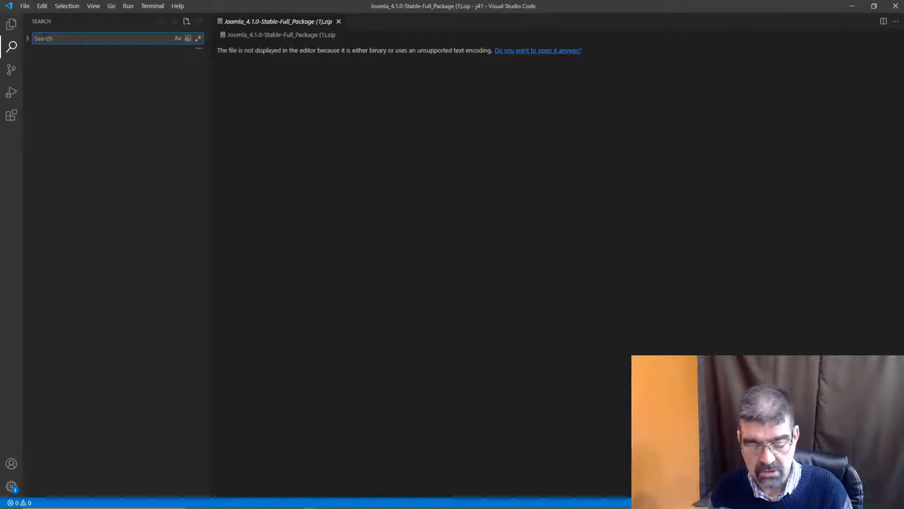
{"action": "key", "text": "ctrl+v"}
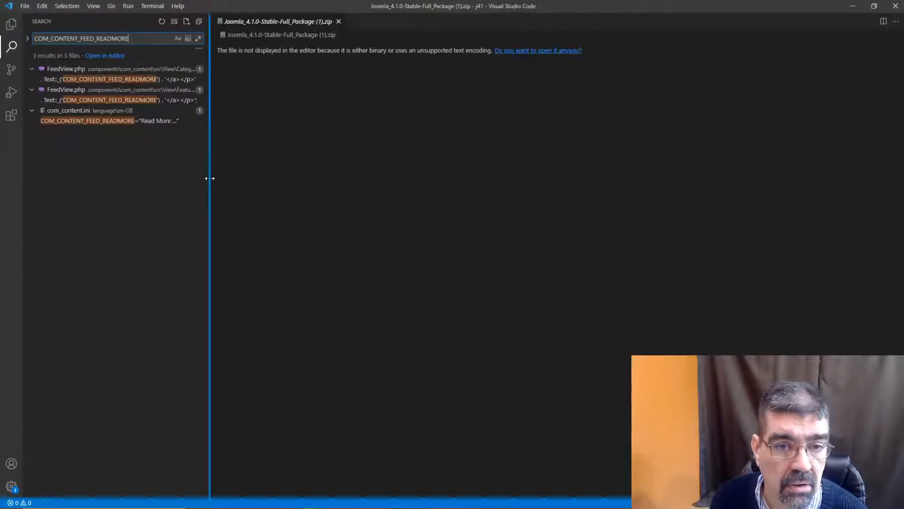
{"action": "left_click_drag", "start_coordinate": [208, 178], "coordinate": [445, 175]}
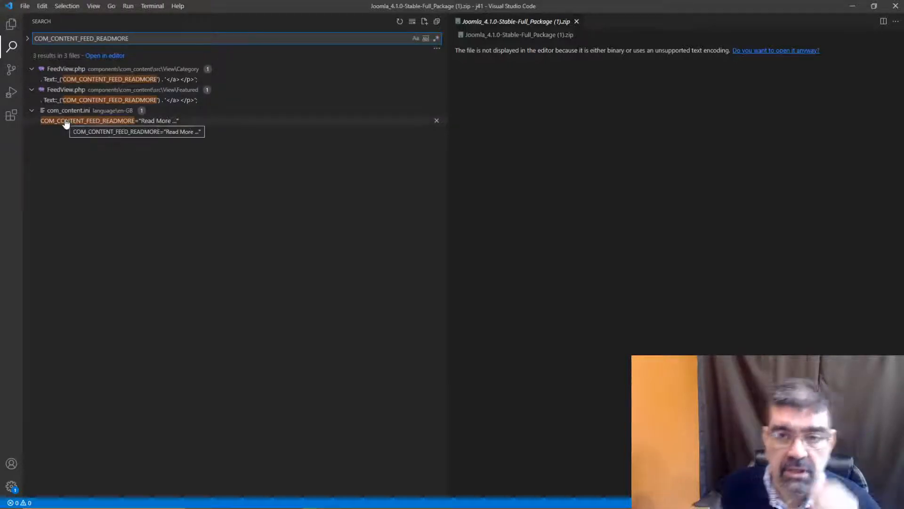
- Open the COM_CONTENT_FEED_READMORE match in the Featured view's FeedView.php and narrow the search results area to show more code
{"action": "mouse_move", "coordinate": [243, 499]}
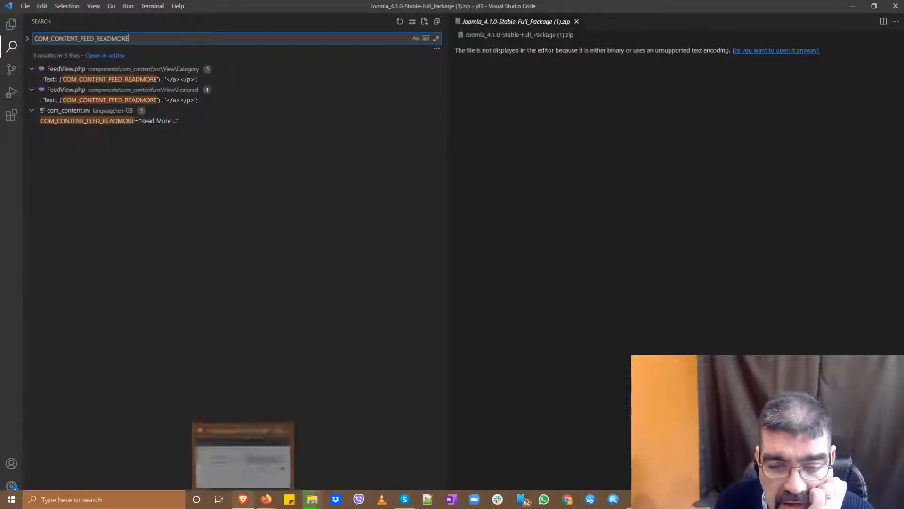
{"action": "left_click", "coordinate": [63, 92]}
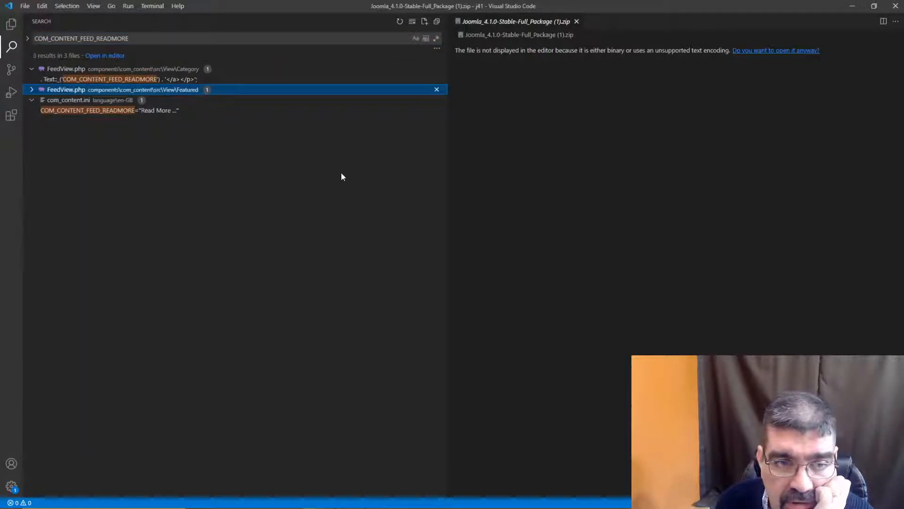
{"action": "left_click", "coordinate": [32, 90]}
{"action": "left_click", "coordinate": [60, 100]}
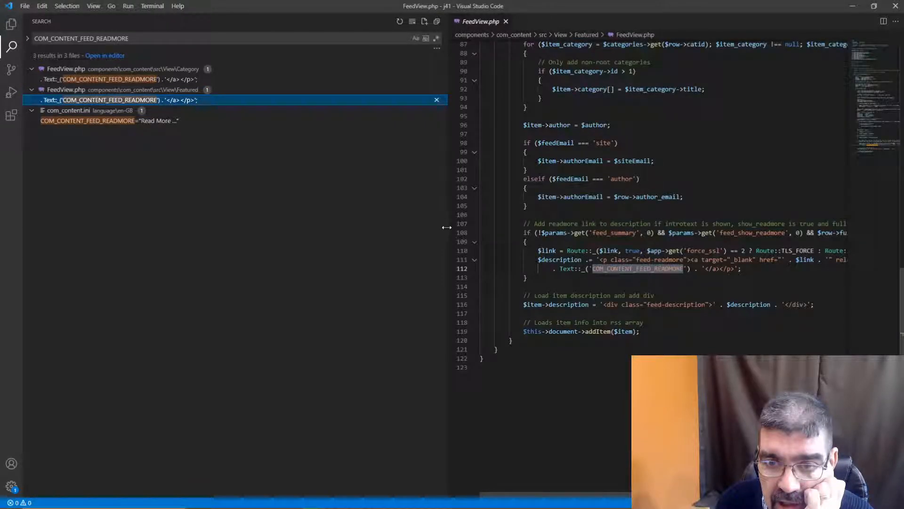
{"action": "left_click_drag", "start_coordinate": [447, 227], "coordinate": [219, 227]}
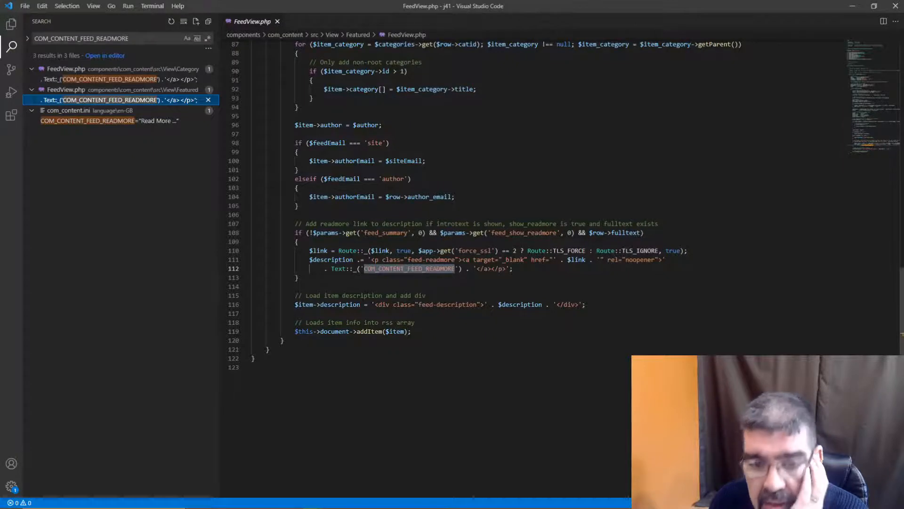
- Read through the Featured view's FeedView.php, from the file header to the code that adds the Read More link
{"action": "scroll", "coordinate": [471, 236], "scroll_direction": "up", "scroll_amount": 10}
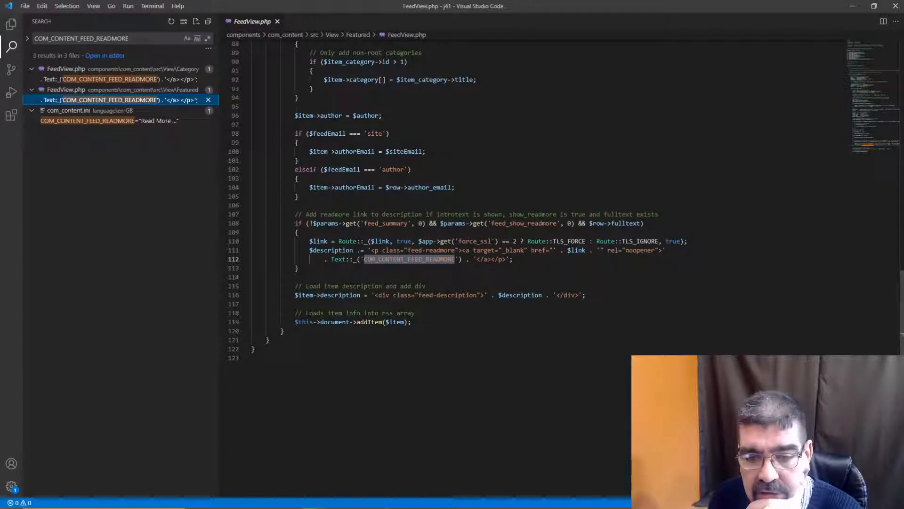
{"action": "scroll", "coordinate": [471, 236], "scroll_direction": "up", "scroll_amount": 4}
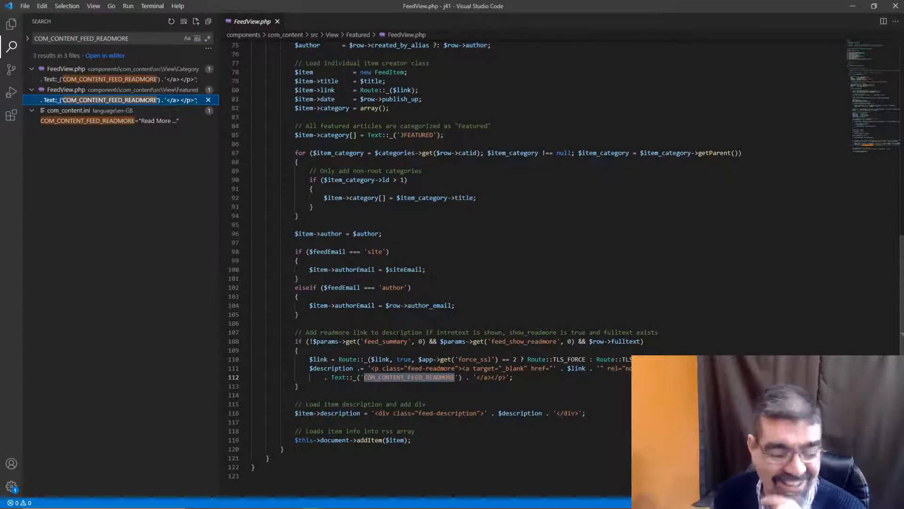
{"action": "scroll", "coordinate": [518, 264], "scroll_direction": "up", "scroll_amount": 3}
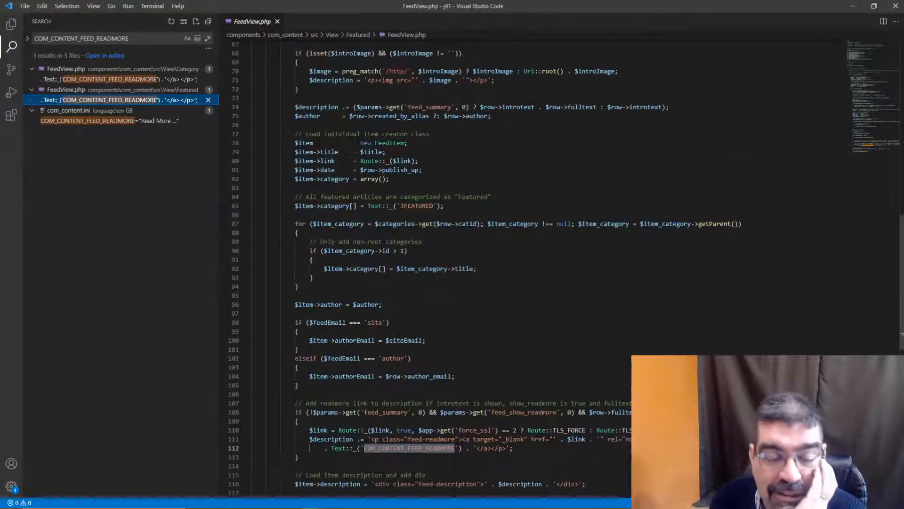
{"action": "scroll", "coordinate": [518, 264], "scroll_direction": "up", "scroll_amount": 5}
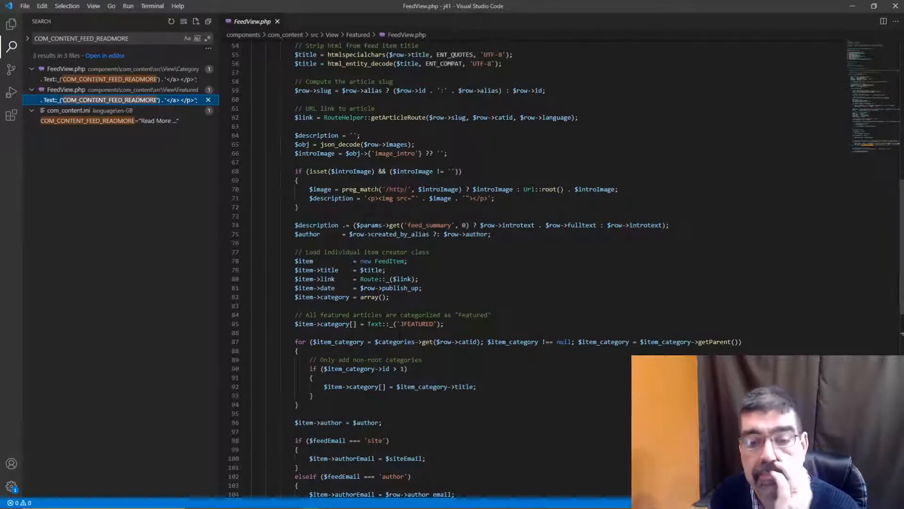
{"action": "scroll", "coordinate": [400, 334], "scroll_direction": "up", "scroll_amount": 8}
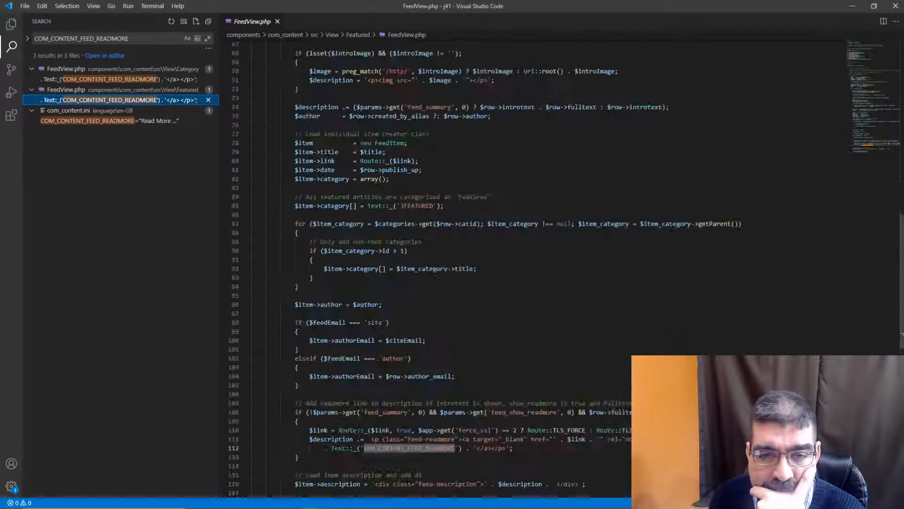
{"action": "scroll", "coordinate": [518, 264], "scroll_direction": "up", "scroll_amount": 6}
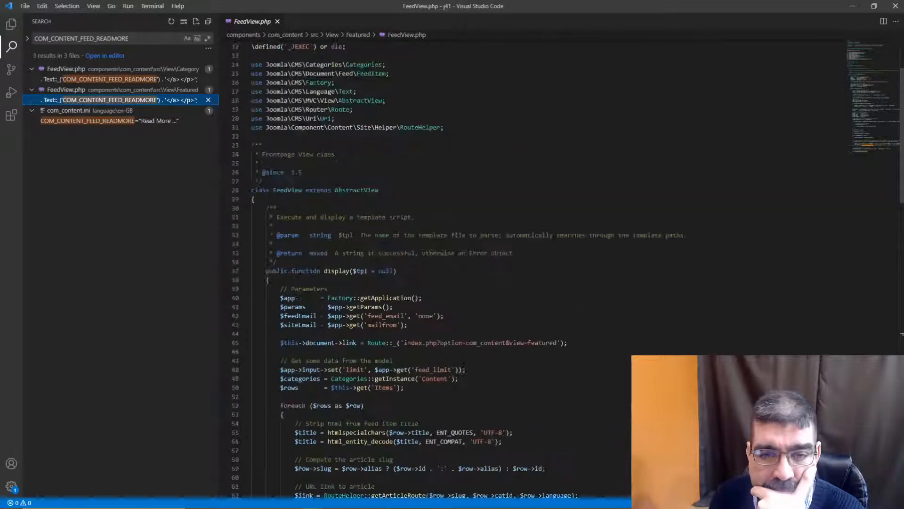
{"action": "scroll", "coordinate": [471, 263], "scroll_direction": "up", "scroll_amount": 4}
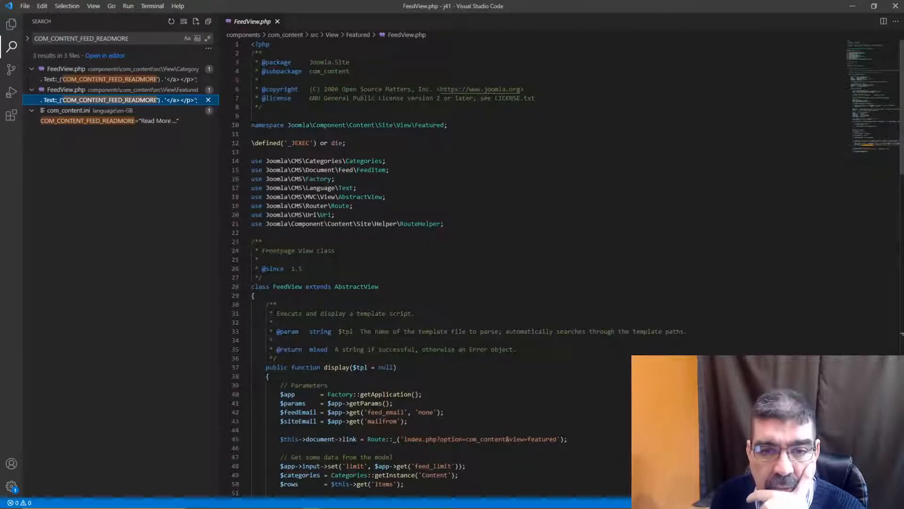
{"action": "scroll", "coordinate": [471, 263], "scroll_direction": "down", "scroll_amount": 3}
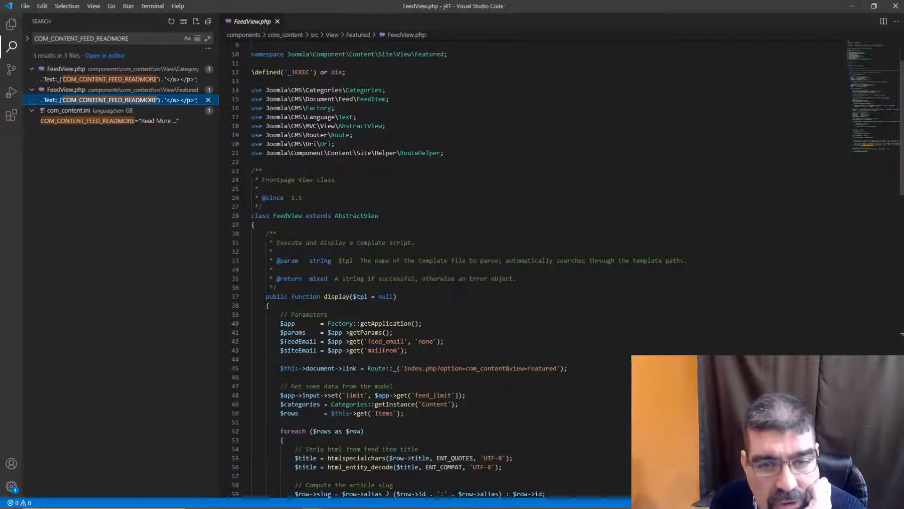
{"action": "scroll", "coordinate": [471, 263], "scroll_direction": "down", "scroll_amount": 1}
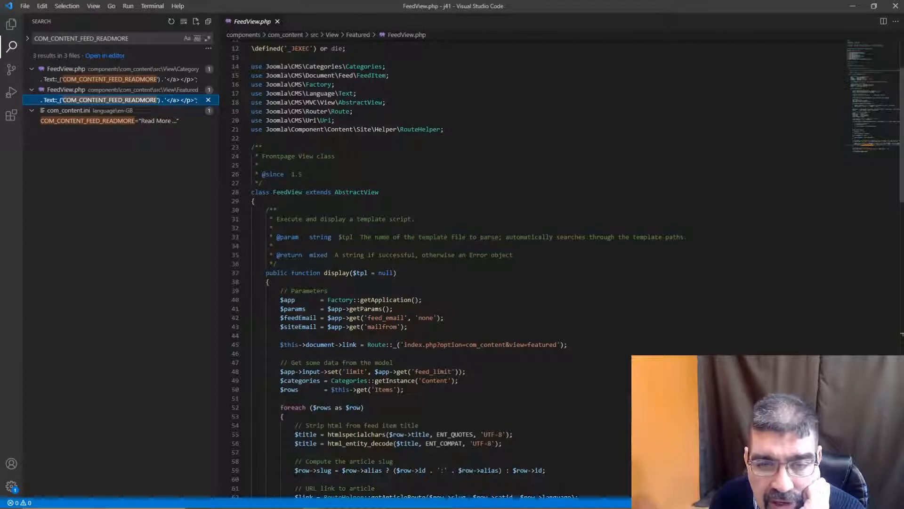
{"action": "scroll", "coordinate": [471, 264], "scroll_direction": "down", "scroll_amount": 2}
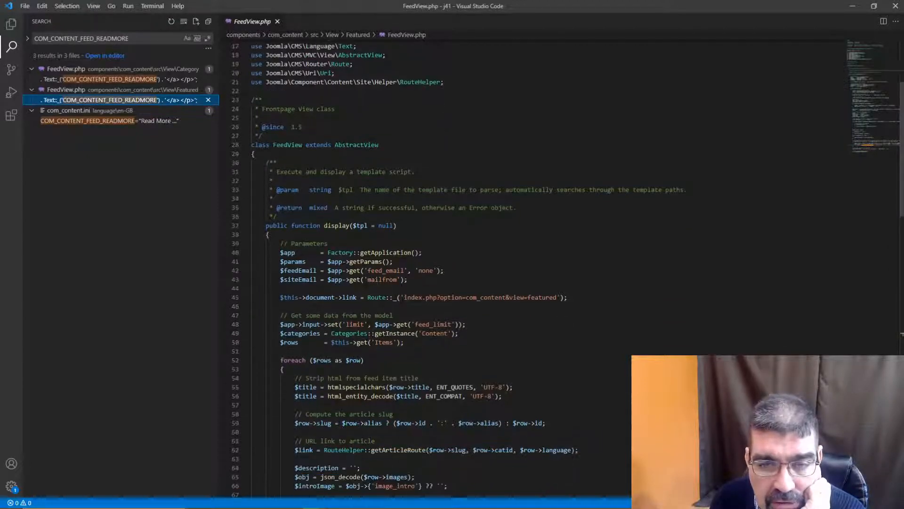
{"action": "scroll", "coordinate": [471, 263], "scroll_direction": "down", "scroll_amount": 3}
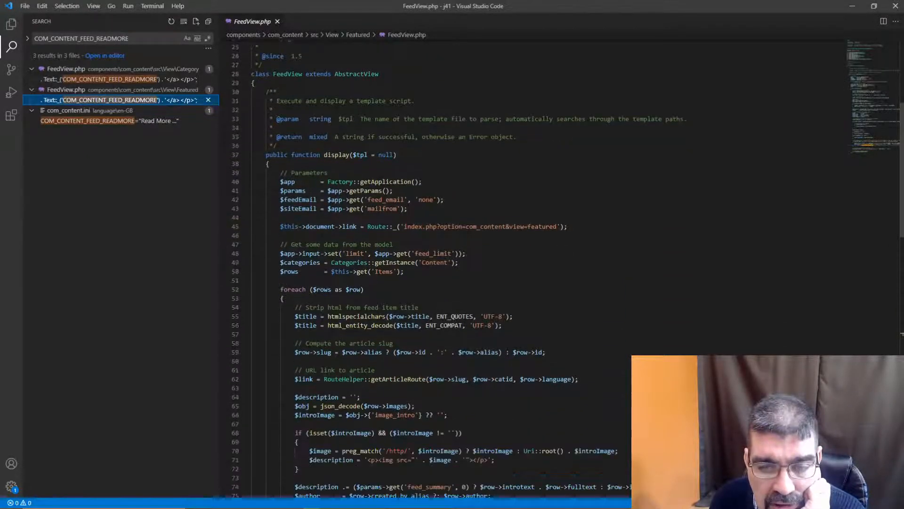
{"action": "scroll", "coordinate": [471, 264], "scroll_direction": "down", "scroll_amount": 19}
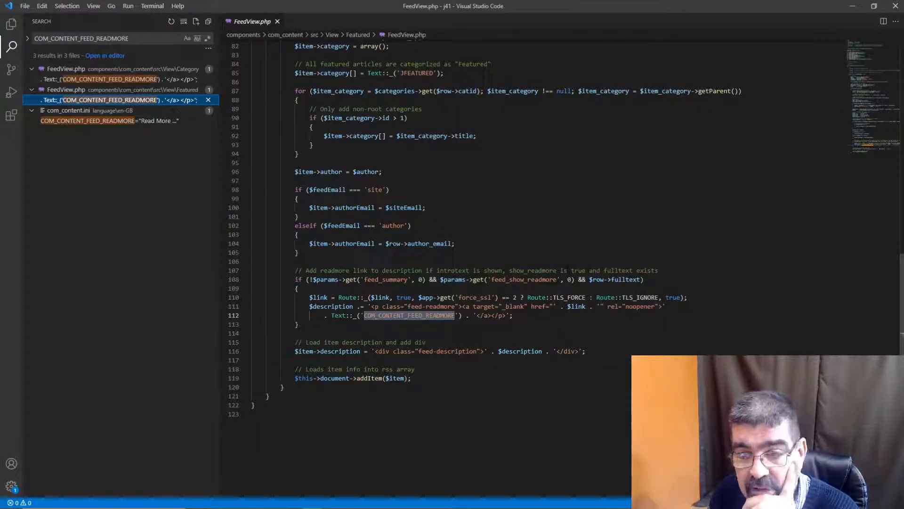
- Switch to the browser, check the Test Feed page, and view the Read More buttons on the site's home page
{"action": "left_click", "coordinate": [851, 7]}
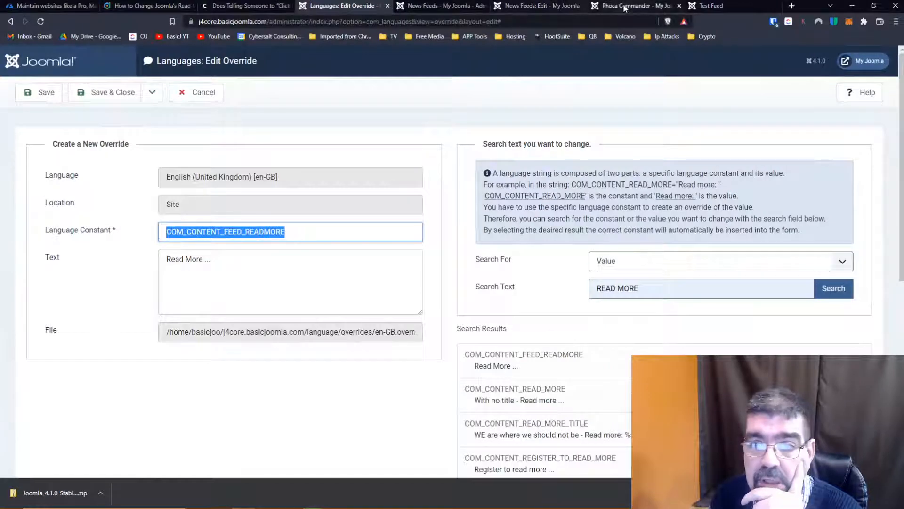
{"action": "left_click", "coordinate": [651, 6]}
{"action": "left_click", "coordinate": [711, 6]}
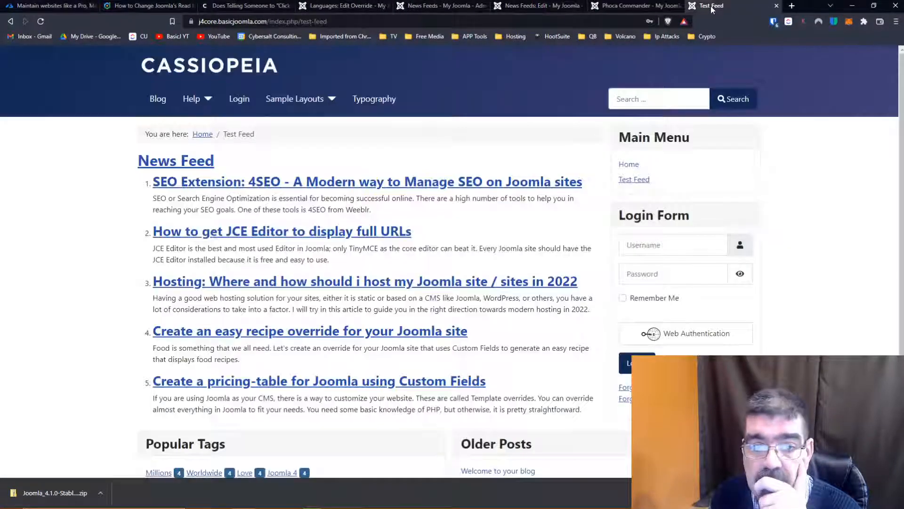
{"action": "left_click", "coordinate": [177, 69]}
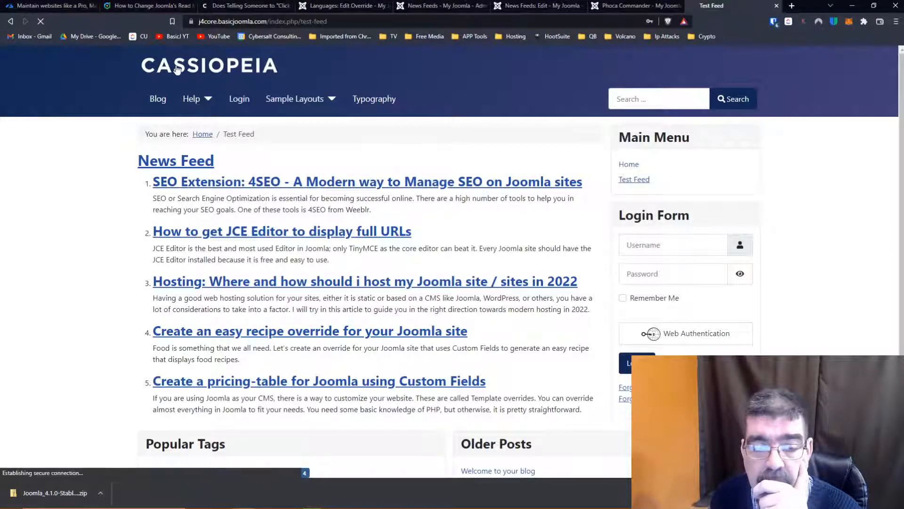
{"action": "scroll", "coordinate": [441, 215], "scroll_direction": "down", "scroll_amount": 6}
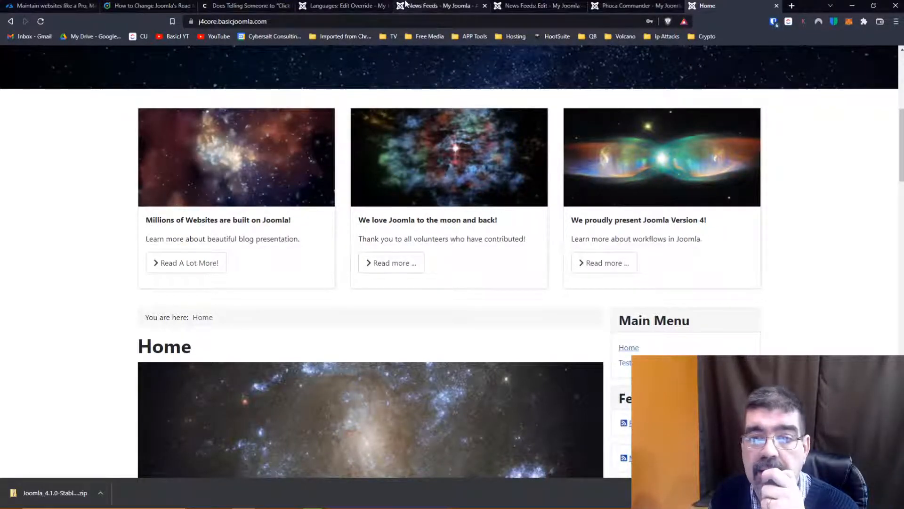
- Open the Millions article for editing from the Joomla administrator's articles and show its display options
{"action": "left_click", "coordinate": [425, 6]}
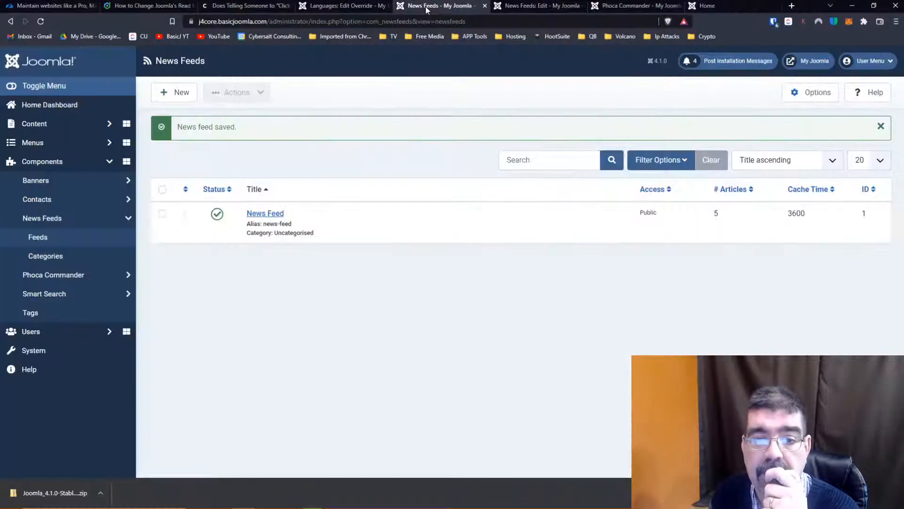
{"action": "left_click", "coordinate": [37, 126]}
{"action": "left_click", "coordinate": [39, 148]}
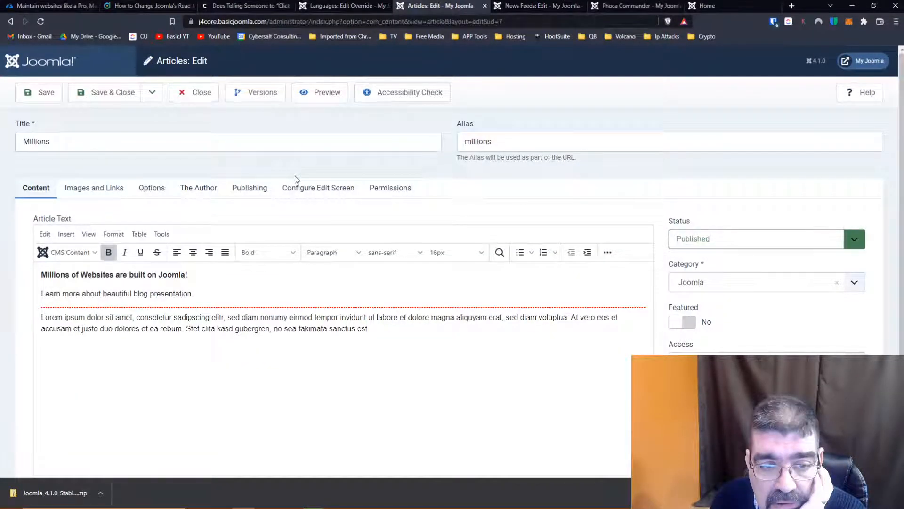
{"action": "left_click", "coordinate": [157, 195]}
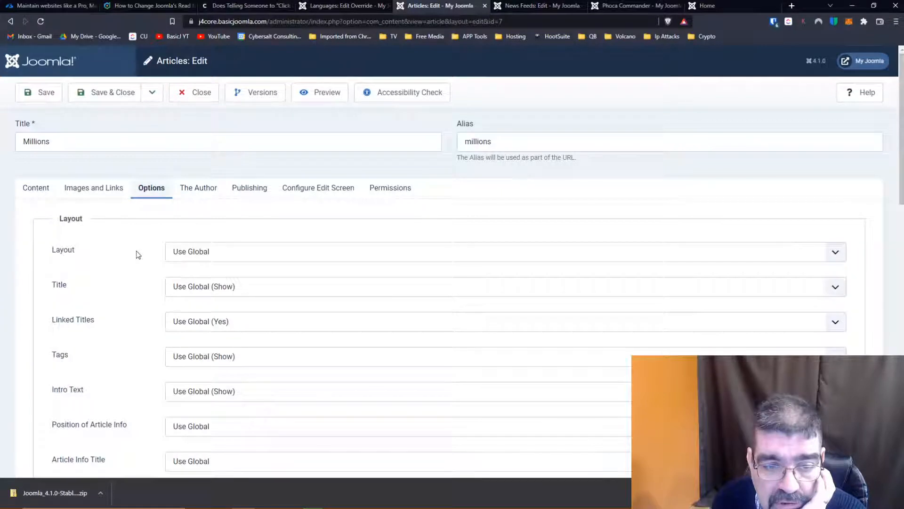
{"action": "scroll", "coordinate": [138, 255], "scroll_direction": "down", "scroll_amount": 2}
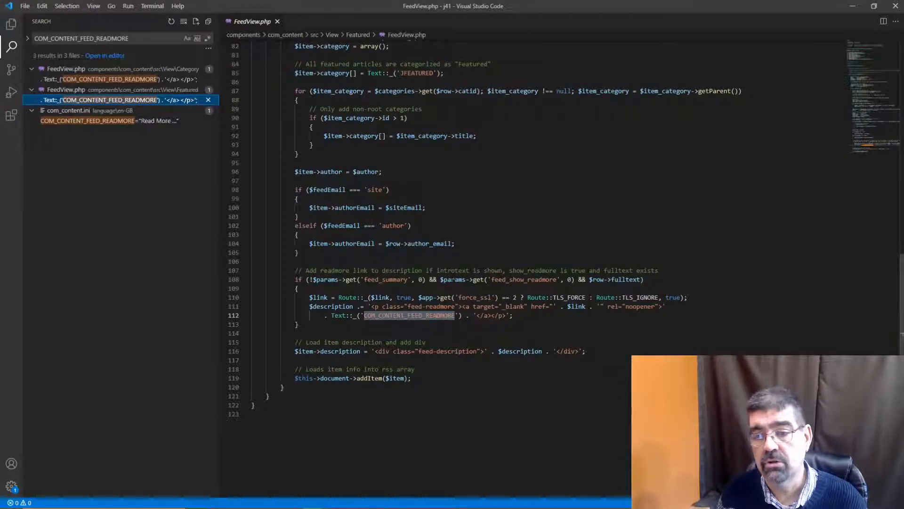
- Show the extracted Joomla files in the j41 folder in File Explorer, minimize it, and return to the browser's article editor
{"action": "key", "text": "alt+Tab"}
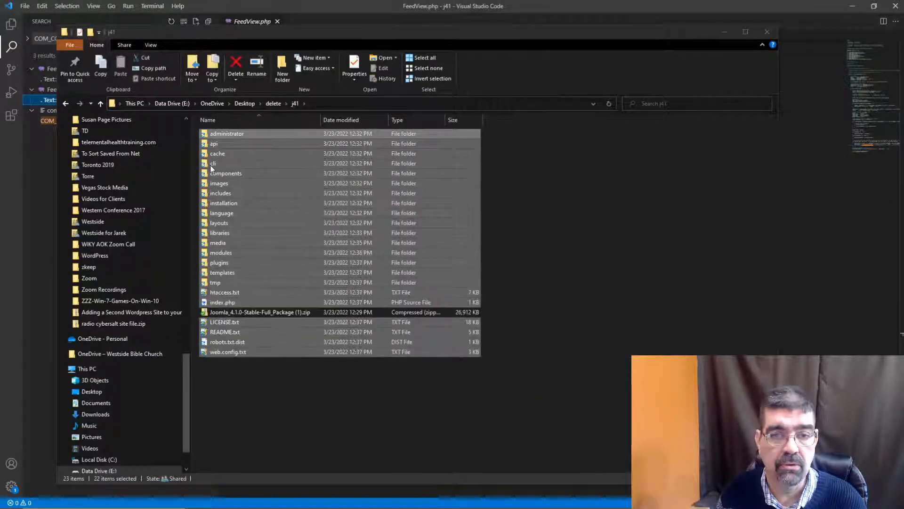
{"action": "left_click", "coordinate": [723, 32]}
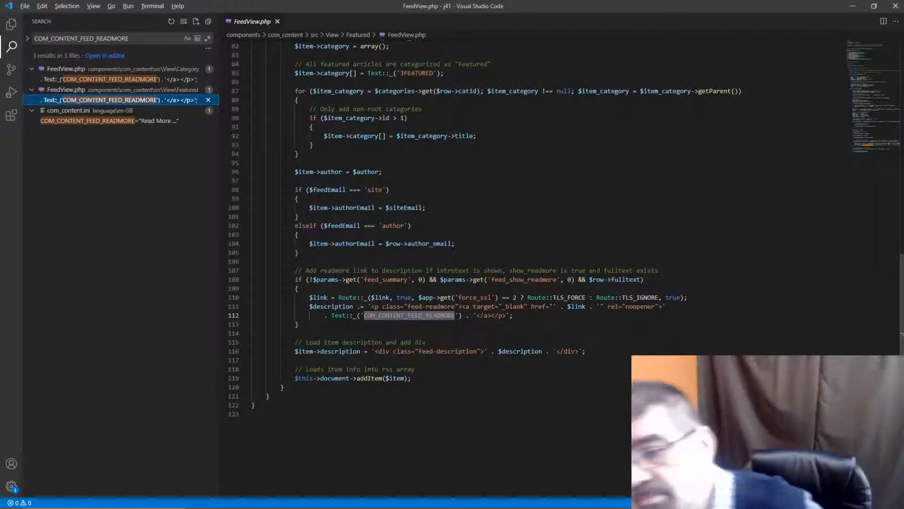
{"action": "key", "text": "alt+Tab"}
{"action": "key", "text": "alt+Tab"}
{"action": "key", "text": "alt+Tab"}
{"action": "key", "text": "alt+Tab"}
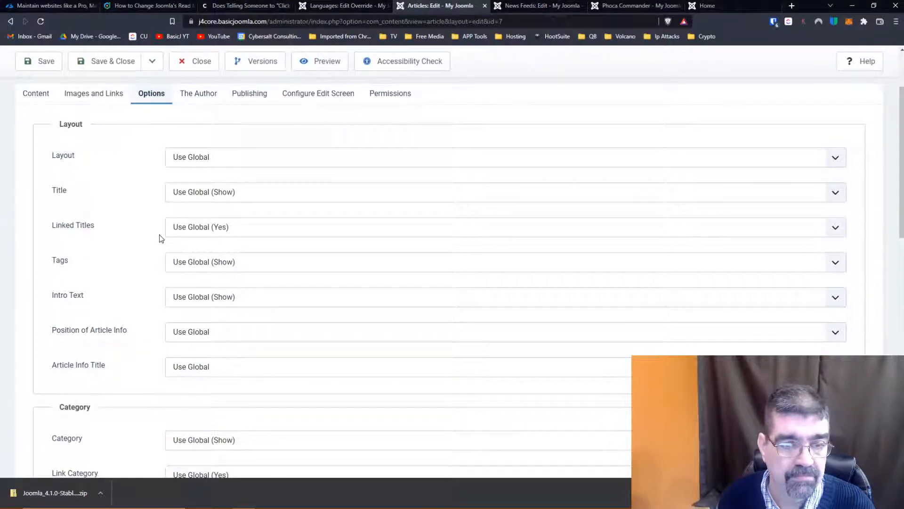
- Look through the Millions article's layout and category options and its content for a Read More setting
{"action": "scroll", "coordinate": [161, 238], "scroll_direction": "down", "scroll_amount": 1}
{"action": "scroll", "coordinate": [160, 238], "scroll_direction": "up", "scroll_amount": 1}
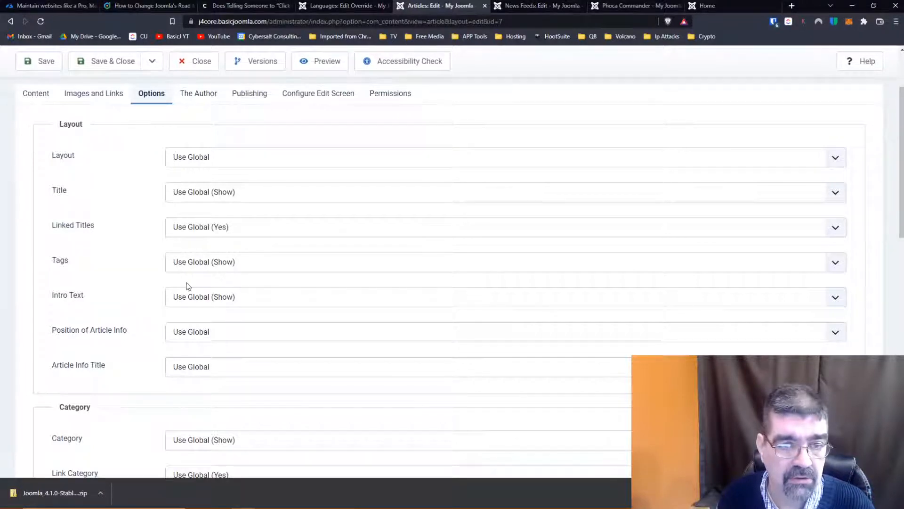
{"action": "scroll", "coordinate": [186, 284], "scroll_direction": "down", "scroll_amount": 3}
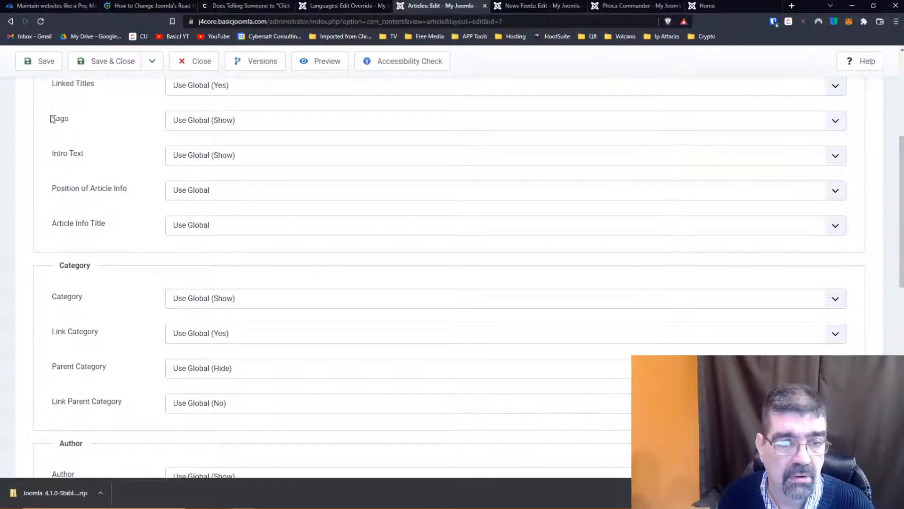
{"action": "scroll", "coordinate": [51, 117], "scroll_direction": "up", "scroll_amount": 5}
{"action": "left_click", "coordinate": [41, 189]}
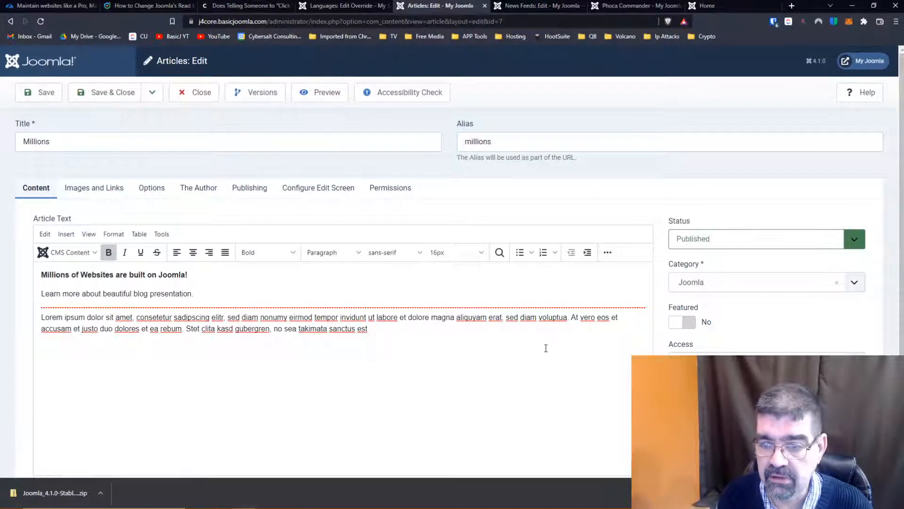
{"action": "scroll", "coordinate": [470, 332], "scroll_direction": "down", "scroll_amount": 2}
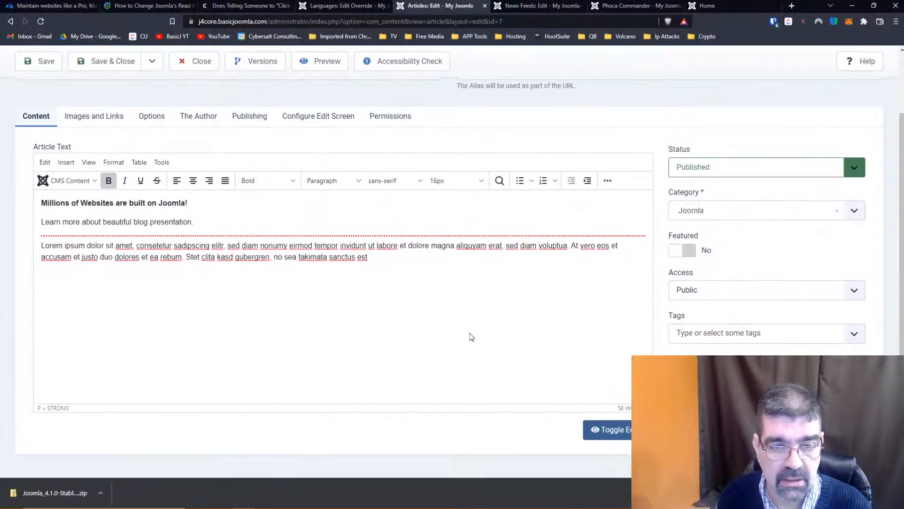
{"action": "scroll", "coordinate": [472, 337], "scroll_direction": "up", "scroll_amount": 2}
- Check FeedView.php in Visual Studio Code again, return to the browser, and find the Read More Text setting in the Millions article's options
{"action": "key", "text": "alt+Tab"}
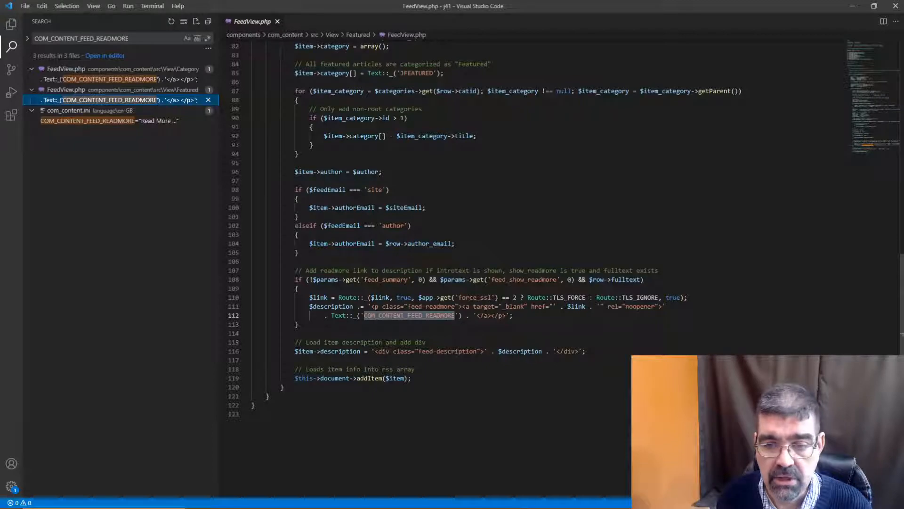
{"action": "key", "text": "alt+Tab"}
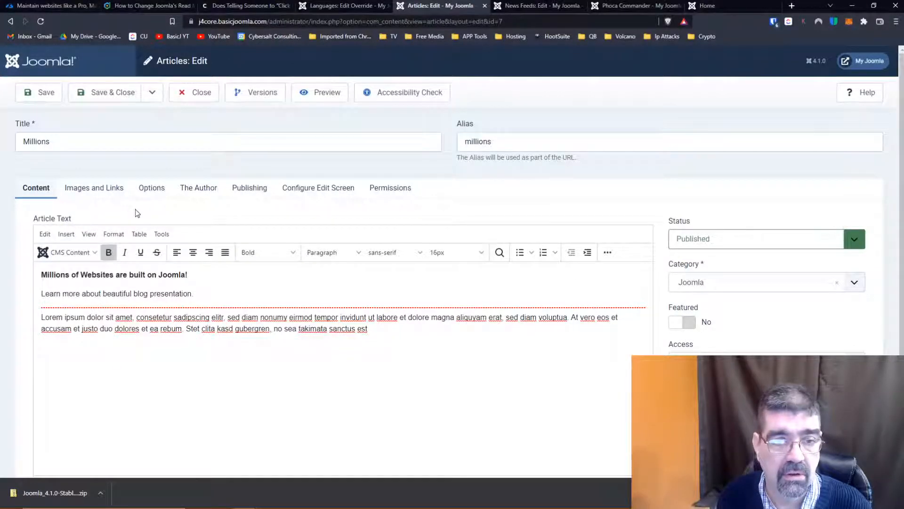
{"action": "left_click", "coordinate": [161, 196]}
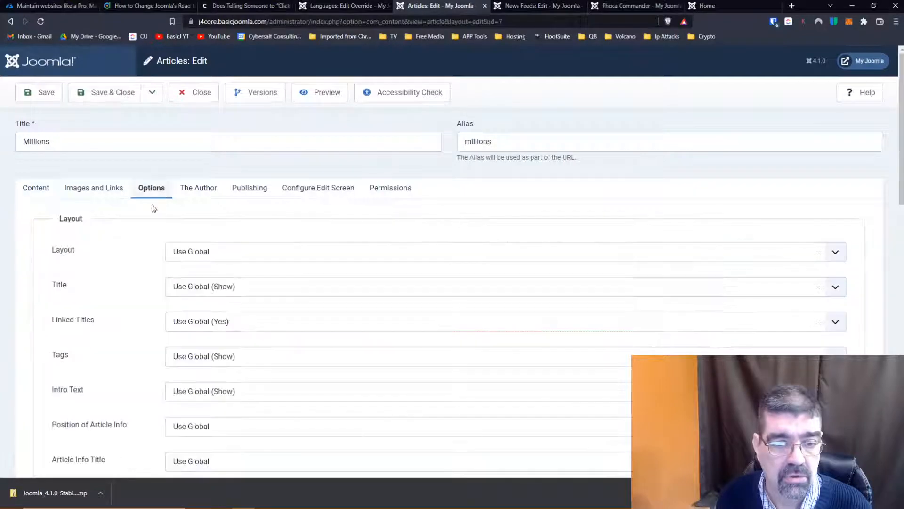
{"action": "scroll", "coordinate": [129, 268], "scroll_direction": "down", "scroll_amount": 10}
{"action": "scroll", "coordinate": [128, 272], "scroll_direction": "down", "scroll_amount": 4}
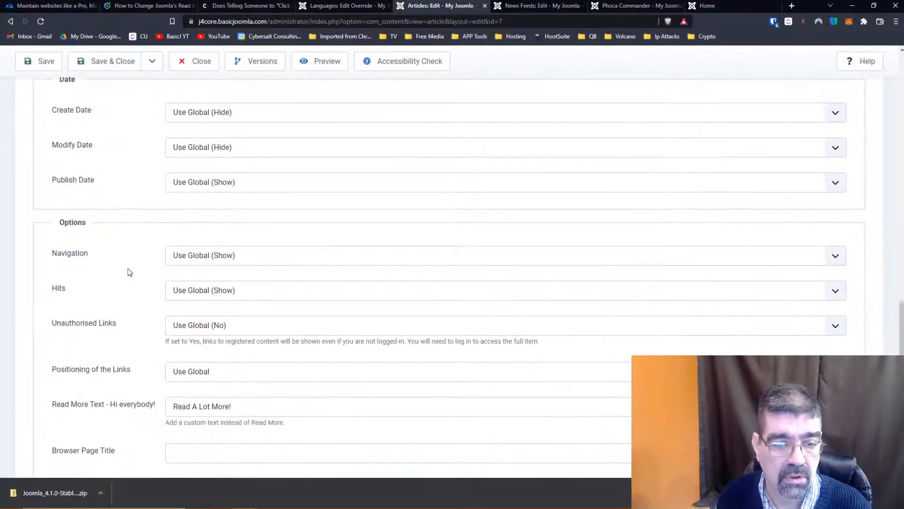
- Search the Millions article's edit page for "read" to locate the Read More Text option
{"action": "scroll", "coordinate": [128, 272], "scroll_direction": "up", "scroll_amount": 15}
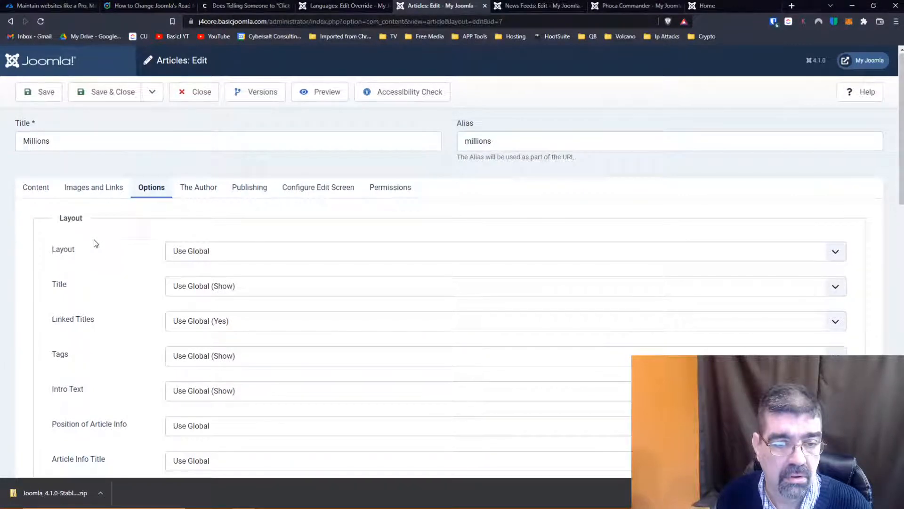
{"action": "key", "text": "ctrl+f"}
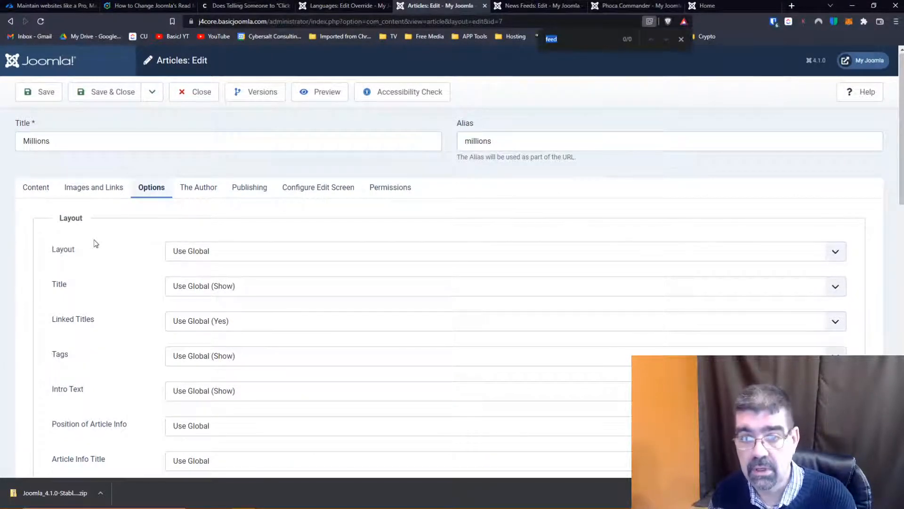
{"action": "type", "text": "ree"}
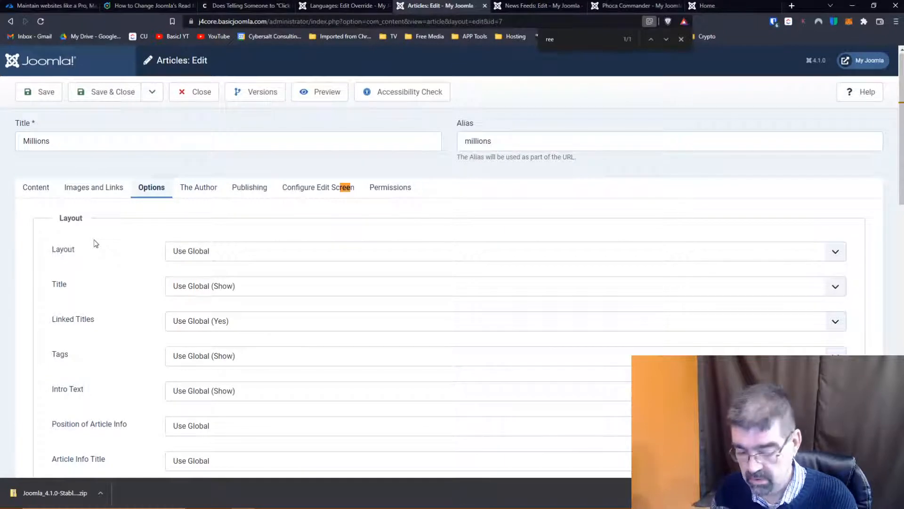
{"action": "key", "text": "BackSpace"}
{"action": "type", "text": "ad"}
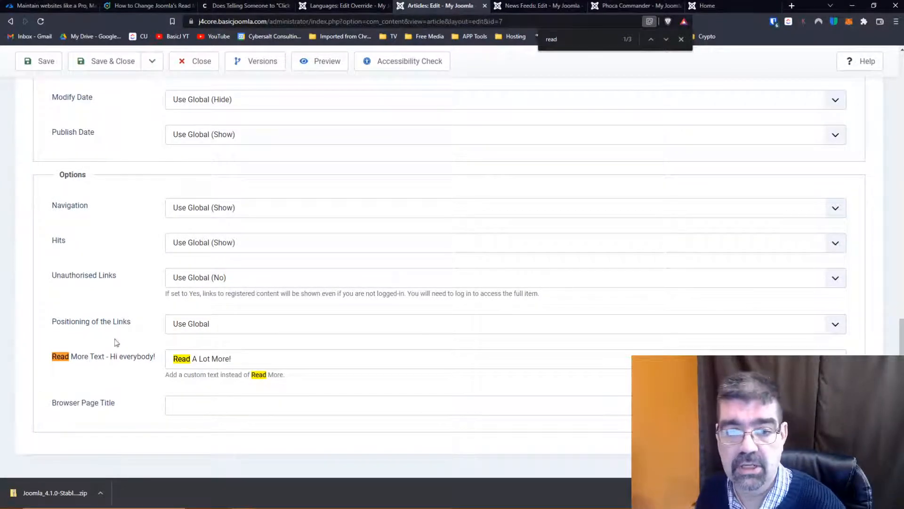
- Check the read more link under the Millions article on the site's home page
{"action": "left_click", "coordinate": [708, 7]}
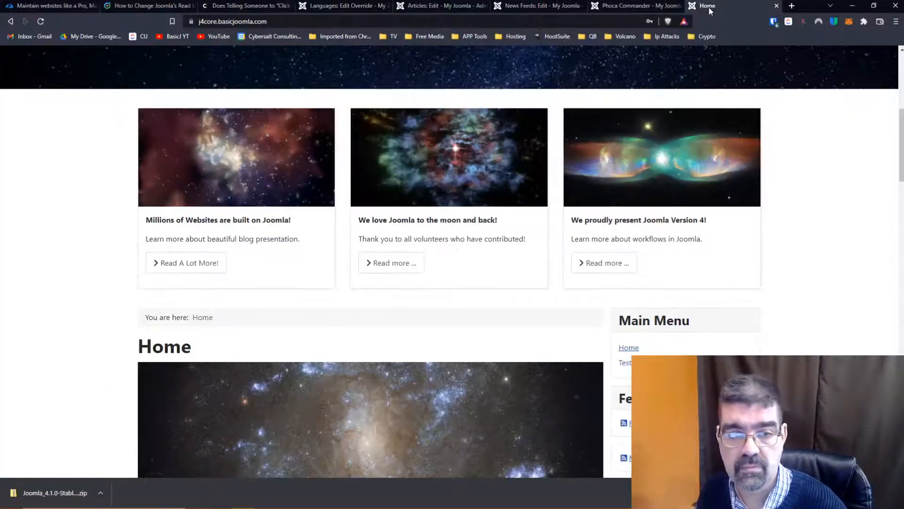
{"action": "scroll", "coordinate": [206, 268], "scroll_direction": "up", "scroll_amount": 6}
{"action": "scroll", "coordinate": [205, 269], "scroll_direction": "down", "scroll_amount": 3}
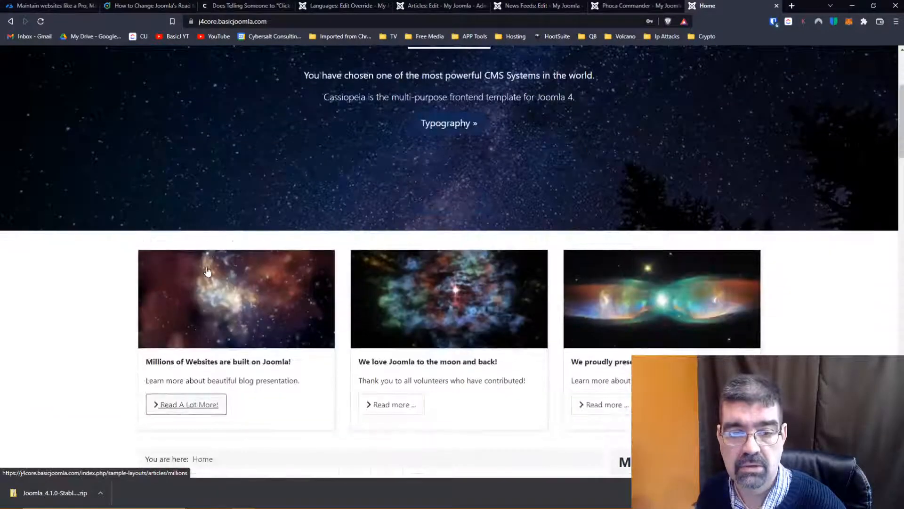
{"action": "scroll", "coordinate": [224, 352], "scroll_direction": "down", "scroll_amount": 1}
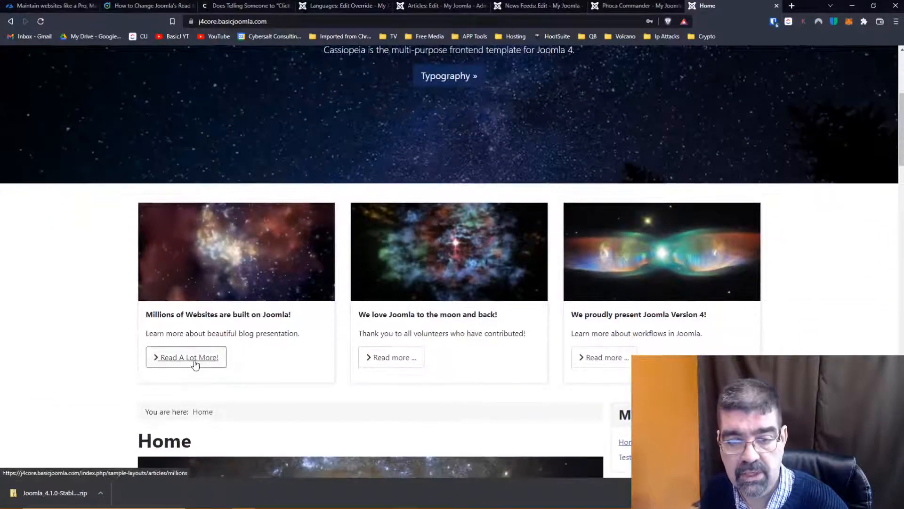
- Clear the custom Read More Text in the Millions article's options, then save and close the article
{"action": "left_click", "coordinate": [418, 7]}
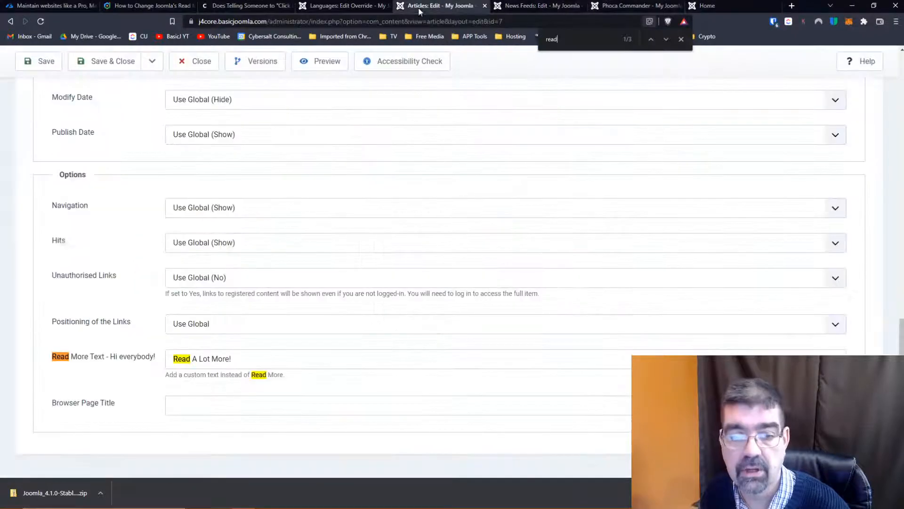
{"action": "left_click_drag", "start_coordinate": [248, 358], "coordinate": [155, 358]}
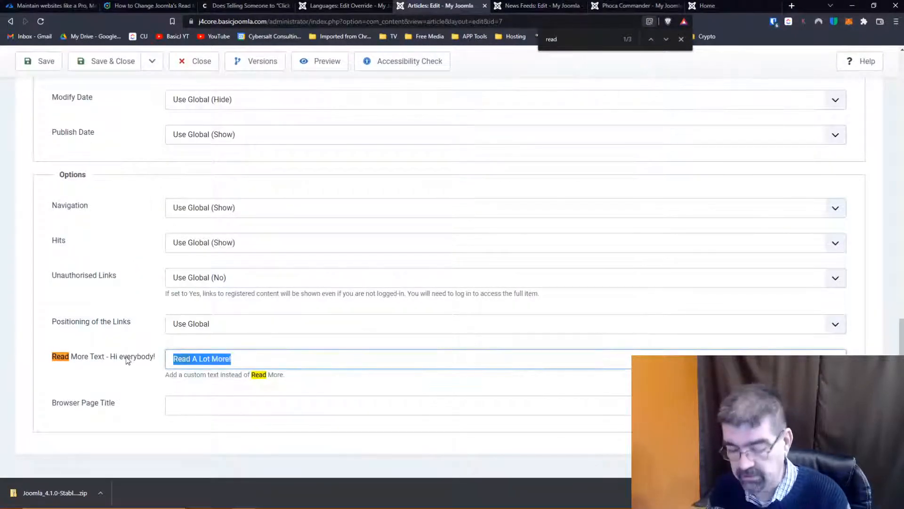
{"action": "key", "text": "BackSpace"}
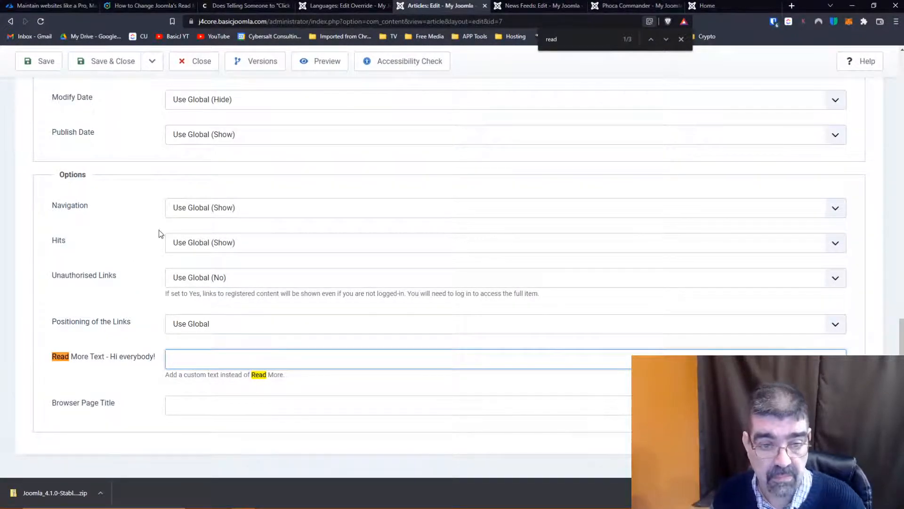
{"action": "scroll", "coordinate": [159, 233], "scroll_direction": "up", "scroll_amount": 9}
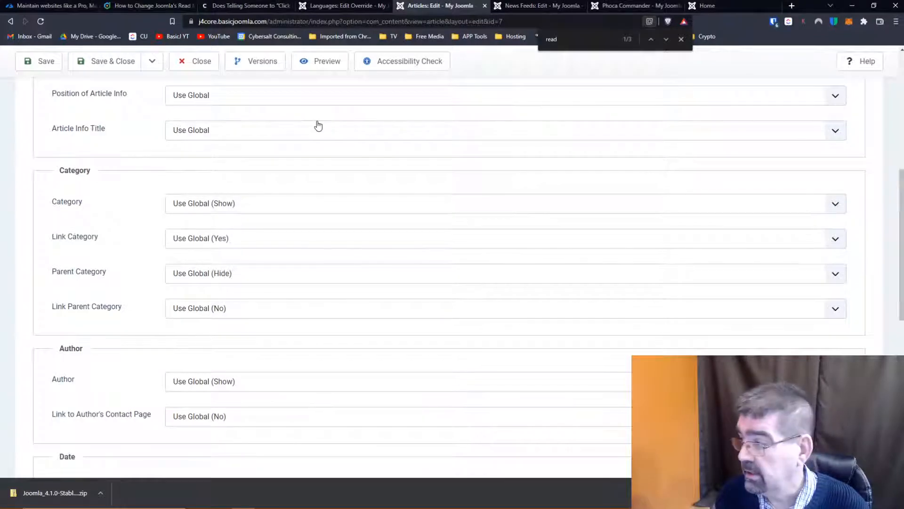
{"action": "left_click", "coordinate": [104, 64]}
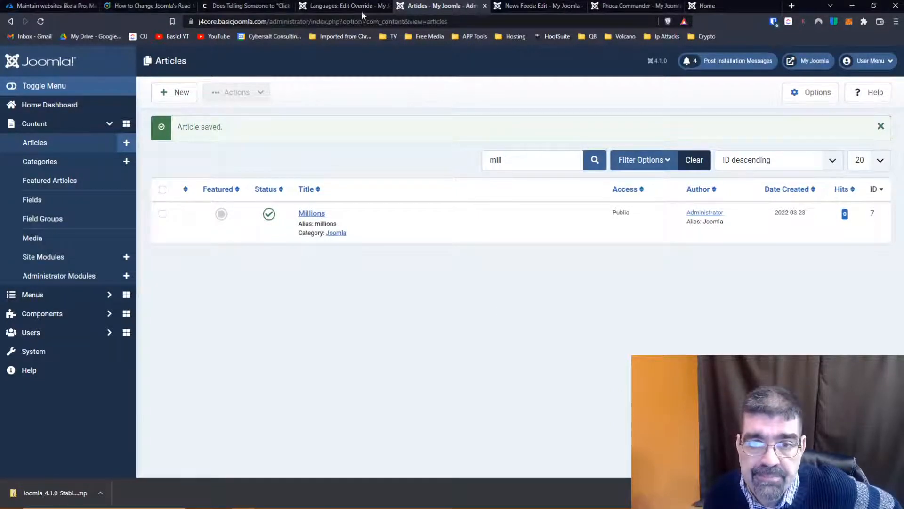
- Save a language override for COM_CONTENT_FEED_READMORE with the text "COM_CONTENT_FEED_READMORE Read More ..." and reload the site's home page
{"action": "left_click", "coordinate": [331, 6]}
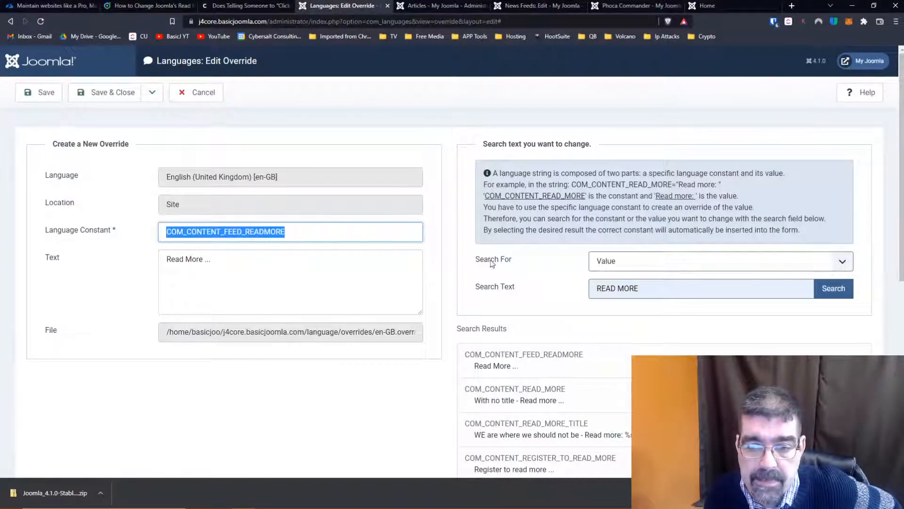
{"action": "left_click", "coordinate": [526, 370]}
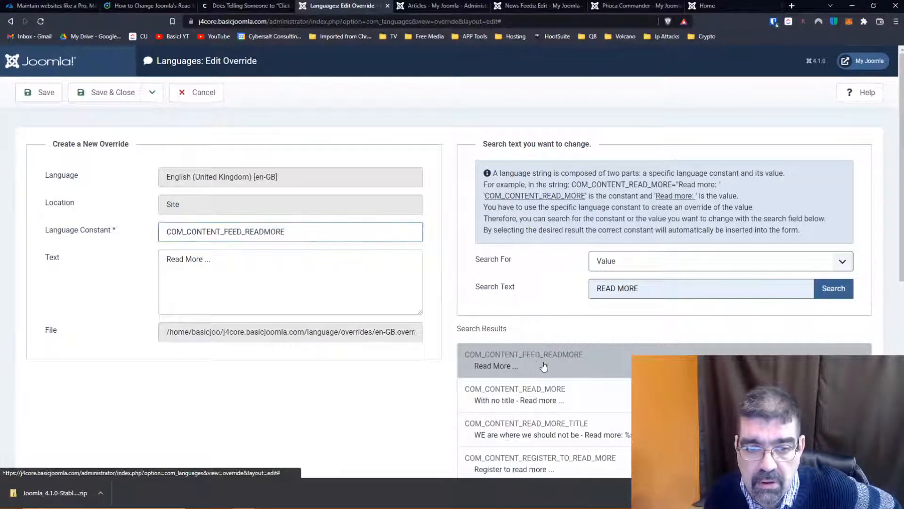
{"action": "double_click", "coordinate": [196, 231]}
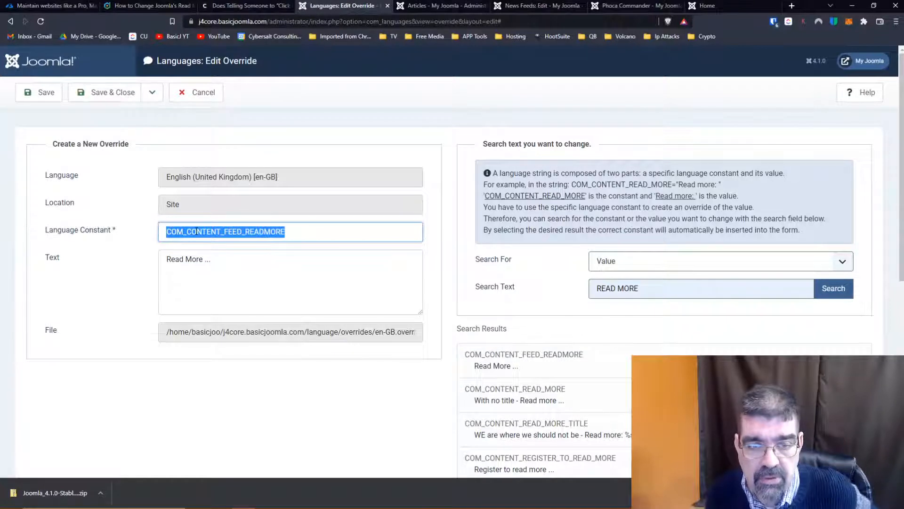
{"action": "key", "text": "ctrl+c"}
{"action": "left_click", "coordinate": [168, 259]}
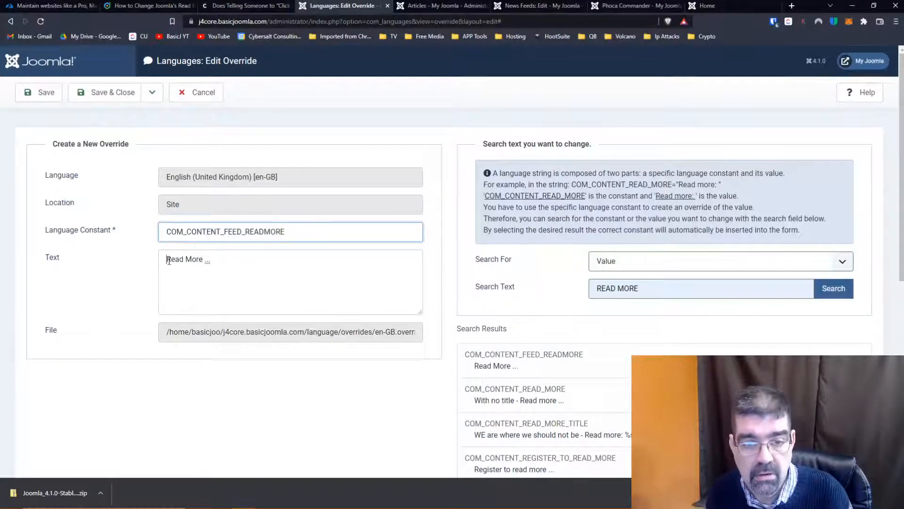
{"action": "key", "text": "ctrl+v"}
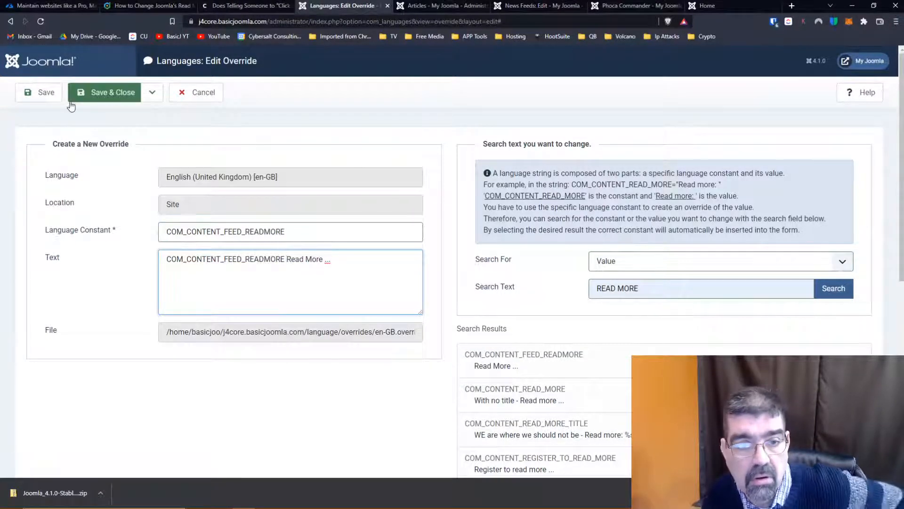
{"action": "left_click", "coordinate": [41, 93]}
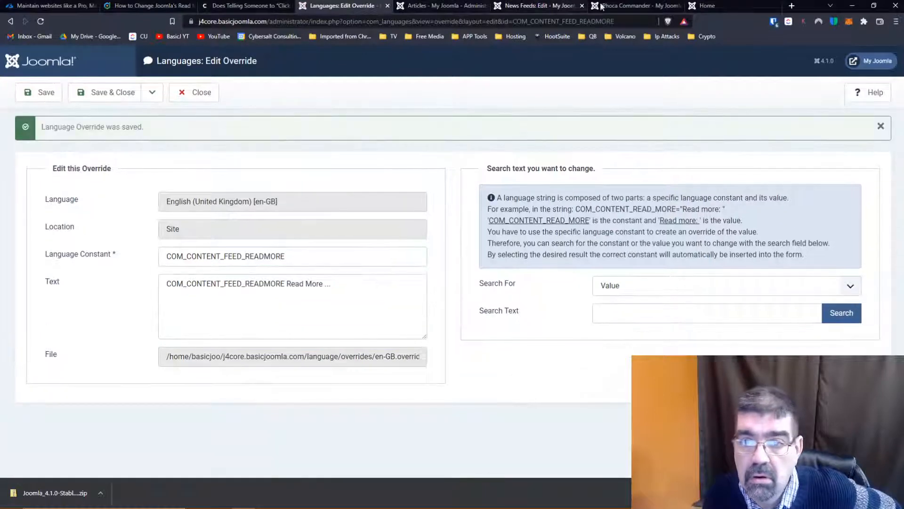
{"action": "left_click", "coordinate": [706, 6]}
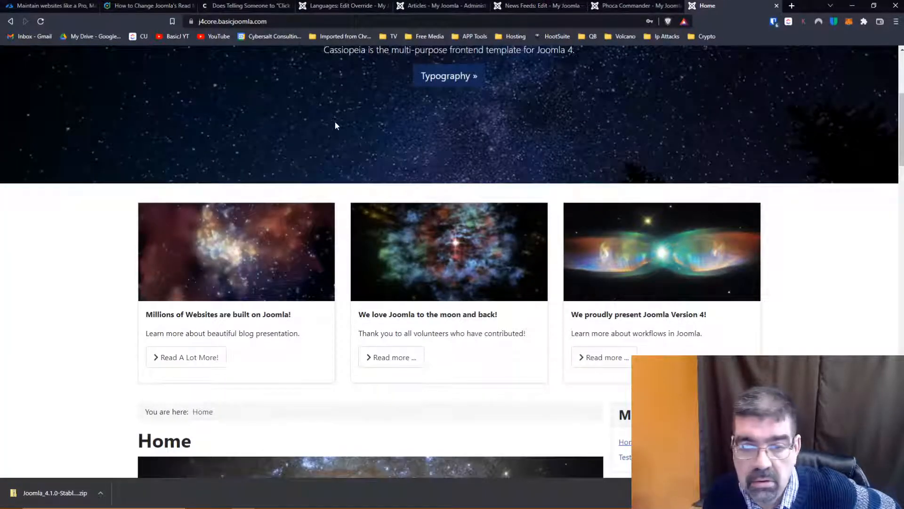
{"action": "left_click", "coordinate": [41, 21]}
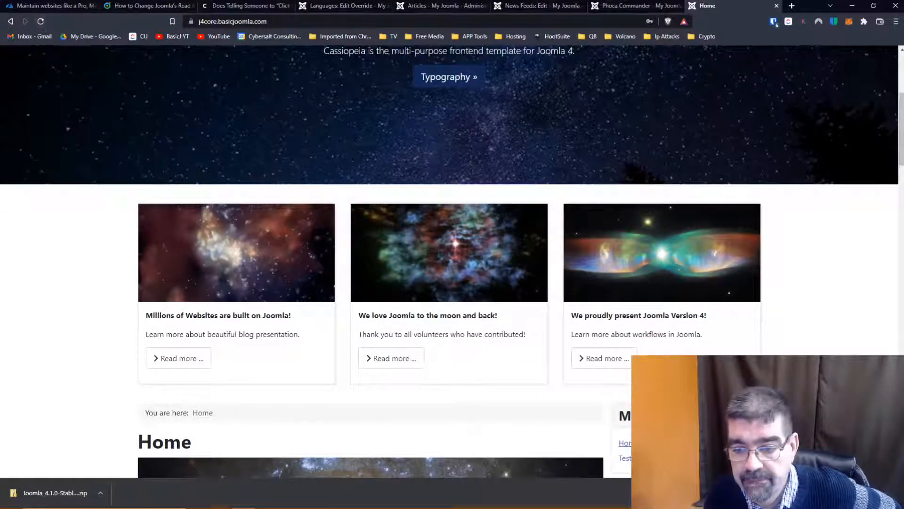
- Switch to Visual Studio Code and rerun the search for COM_CONTENT_FEED_READMORE across the j41 files
{"action": "left_click", "coordinate": [637, 503]}
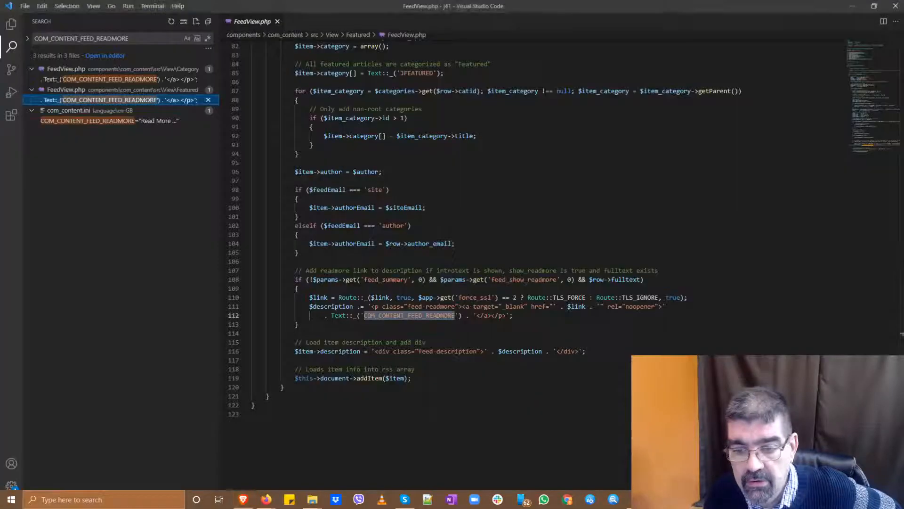
{"action": "left_click", "coordinate": [124, 197]}
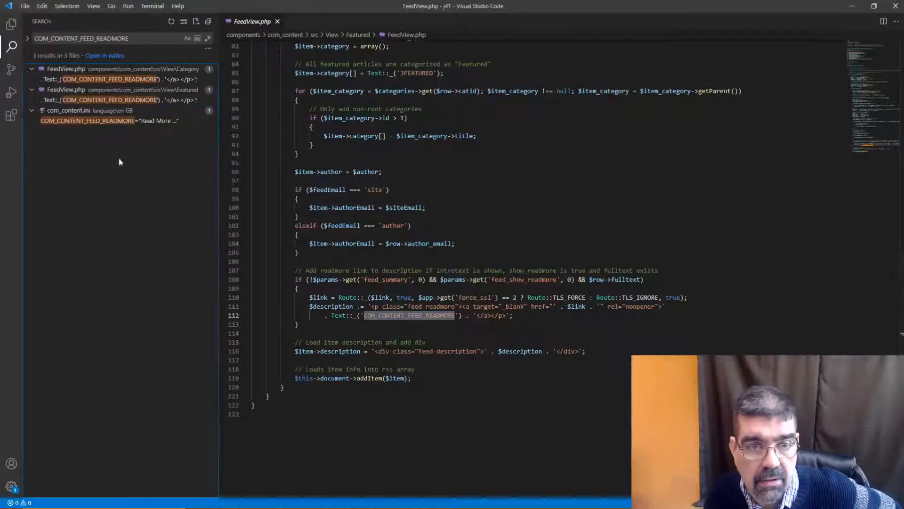
{"action": "left_click", "coordinate": [148, 38]}
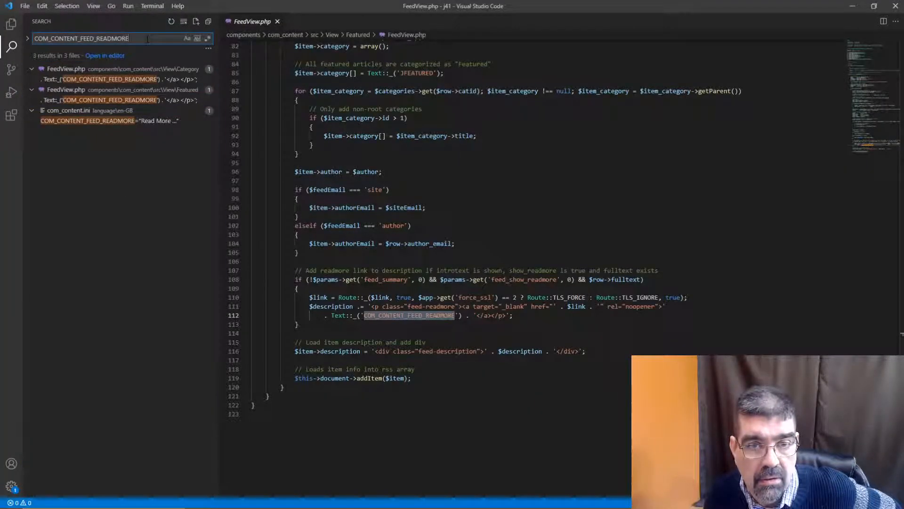
{"action": "key", "text": "Return"}
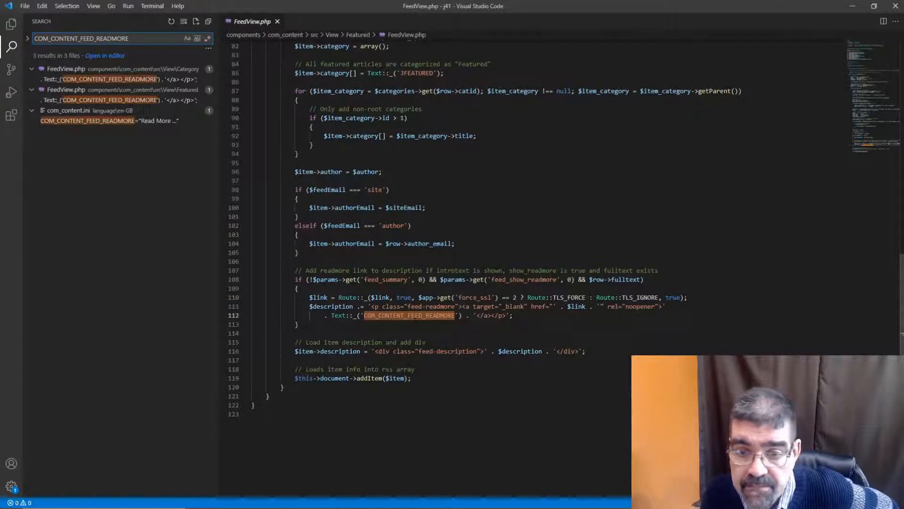
- Compare where COM_CONTENT_FEED_READMORE is used in the Category and Featured versions of FeedView.php
{"action": "left_click", "coordinate": [122, 80]}
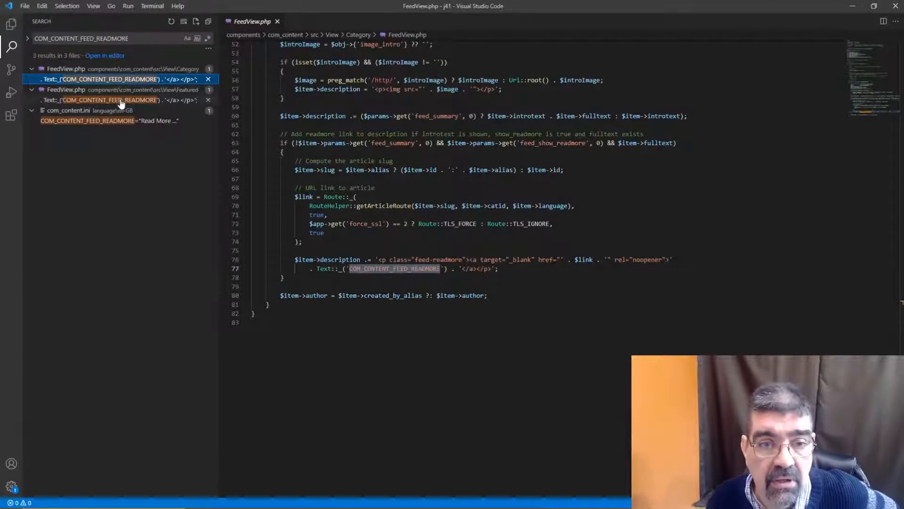
{"action": "left_click", "coordinate": [122, 102]}
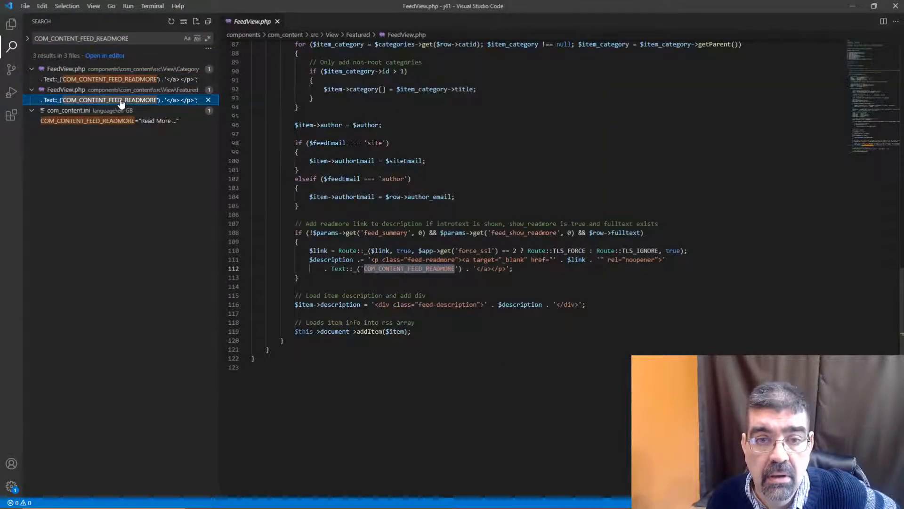
{"action": "left_click", "coordinate": [123, 80]}
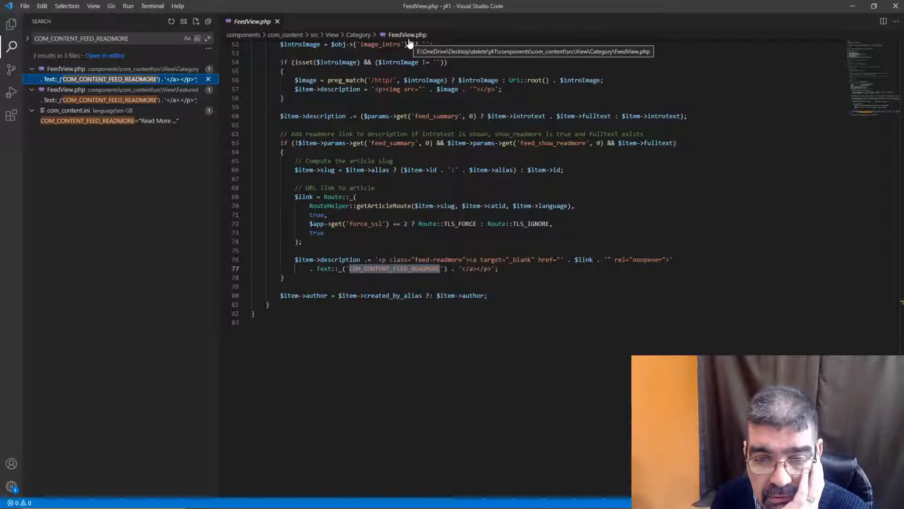
{"action": "left_click", "coordinate": [132, 100]}
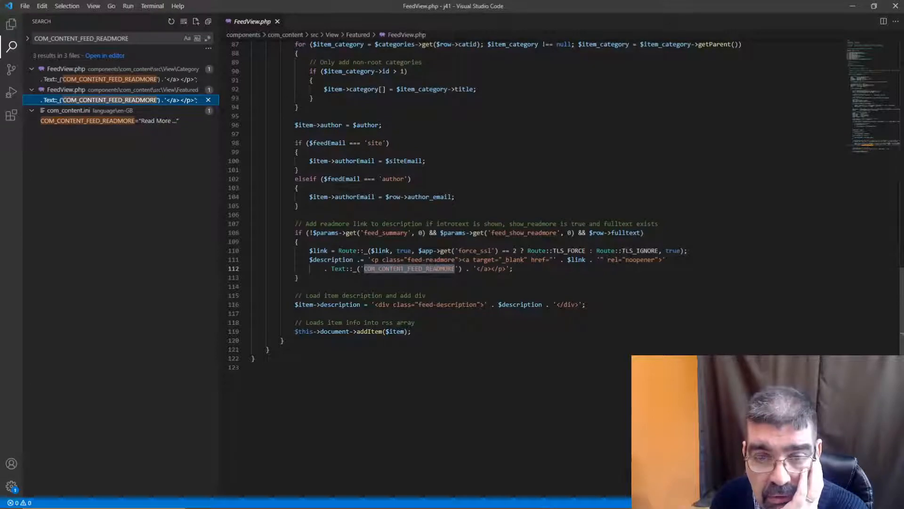
- Return to the browser and look through the site's home page for feed-related read more links
{"action": "left_click", "coordinate": [850, 7]}
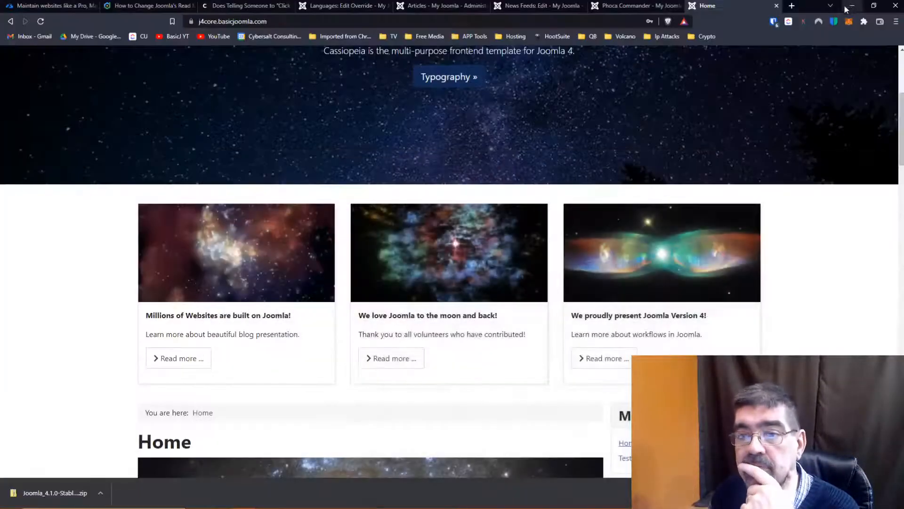
{"action": "scroll", "coordinate": [654, 147], "scroll_direction": "down", "scroll_amount": 5}
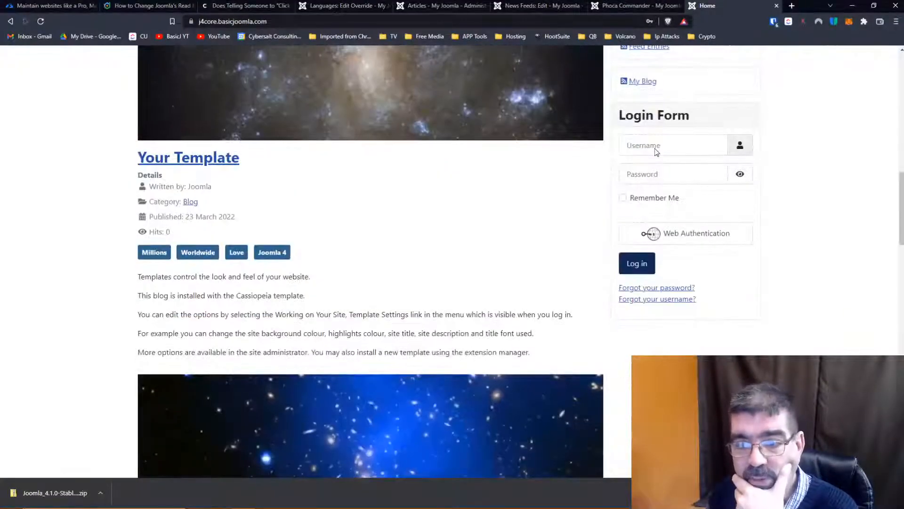
{"action": "scroll", "coordinate": [655, 149], "scroll_direction": "down", "scroll_amount": 20}
{"action": "scroll", "coordinate": [656, 152], "scroll_direction": "up", "scroll_amount": 15}
{"action": "scroll", "coordinate": [656, 151], "scroll_direction": "up", "scroll_amount": 15}
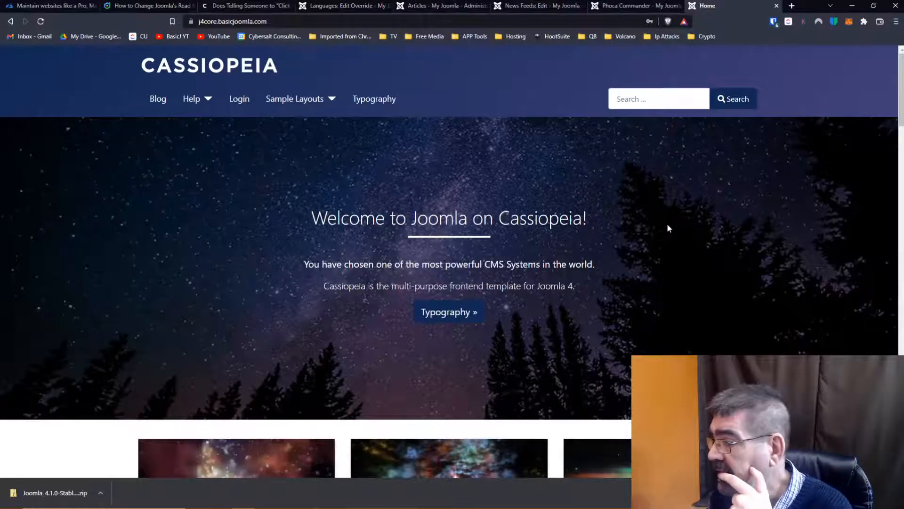
- View the home page's source code and search it for "feed", examining the start of the matching lines
{"action": "right_click", "coordinate": [37, 440]}
{"action": "left_click", "coordinate": [78, 419]}
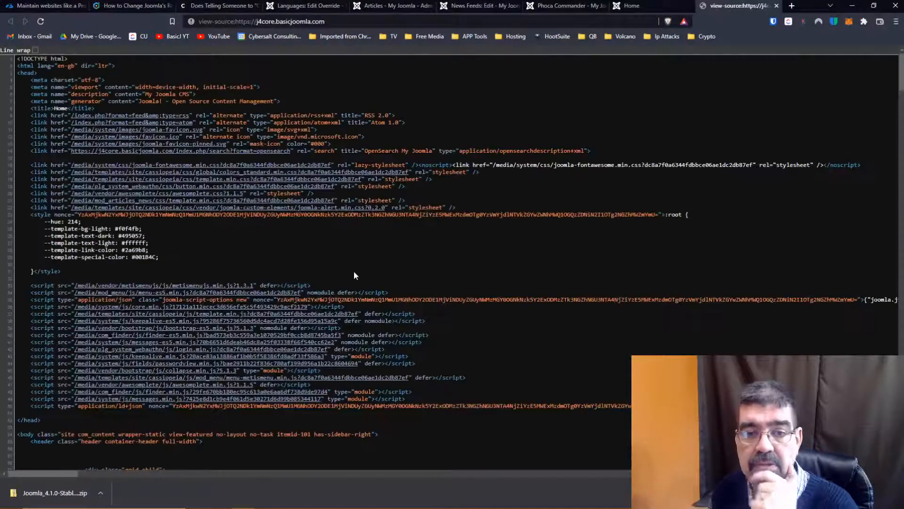
{"action": "key", "text": "ctrl+f"}
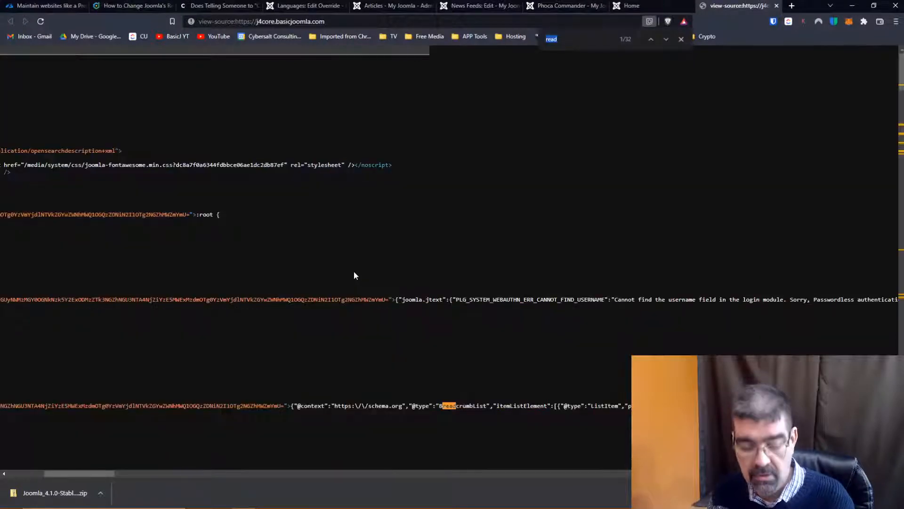
{"action": "type", "text": "feed"}
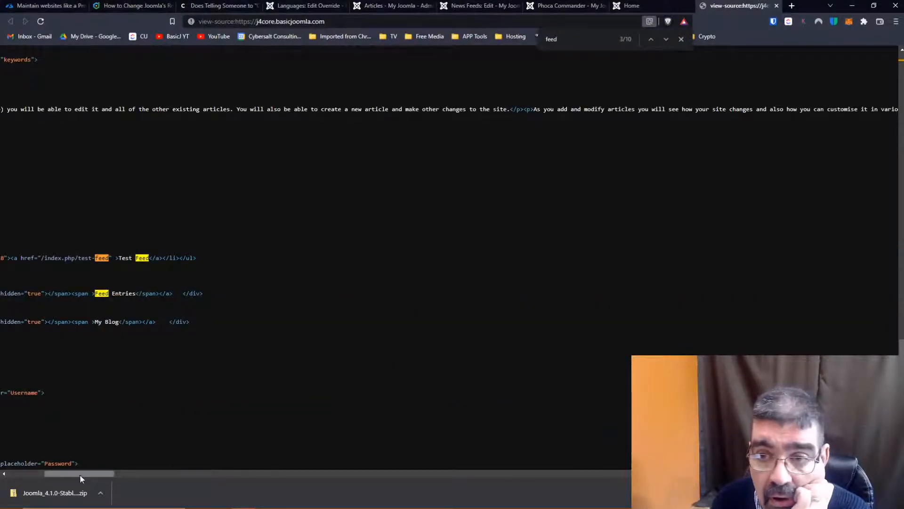
{"action": "left_click_drag", "start_coordinate": [80, 473], "coordinate": [21, 476]}
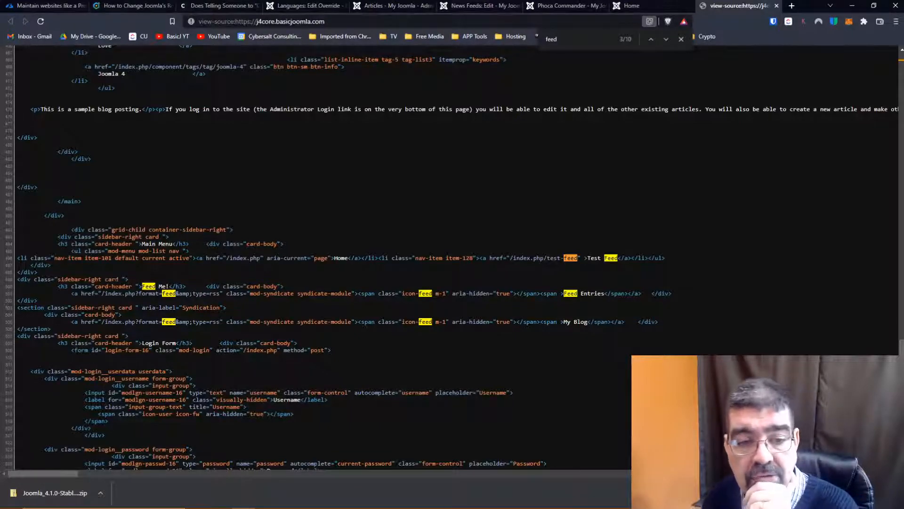
- Examine the "feed" matches in the rest of the home page's source code and return to its beginning
{"action": "scroll", "coordinate": [330, 255], "scroll_direction": "down", "scroll_amount": 4}
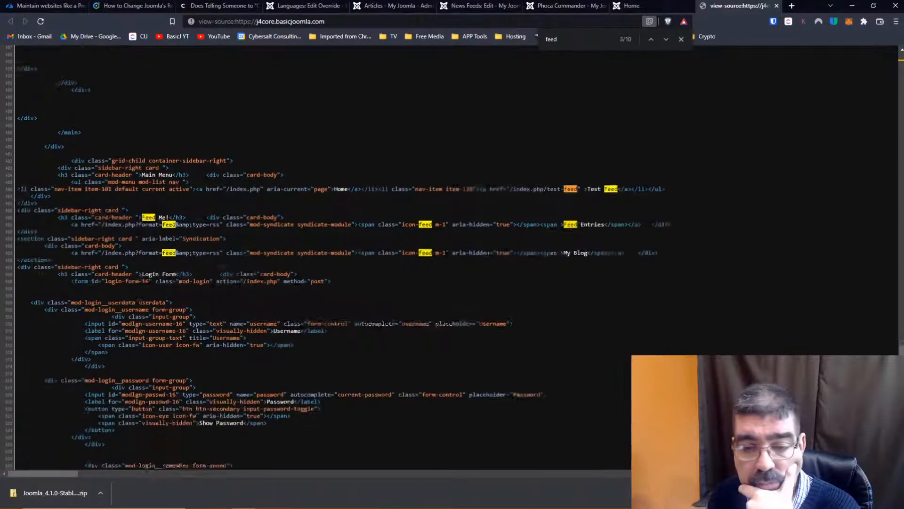
{"action": "scroll", "coordinate": [330, 254], "scroll_direction": "down", "scroll_amount": 10}
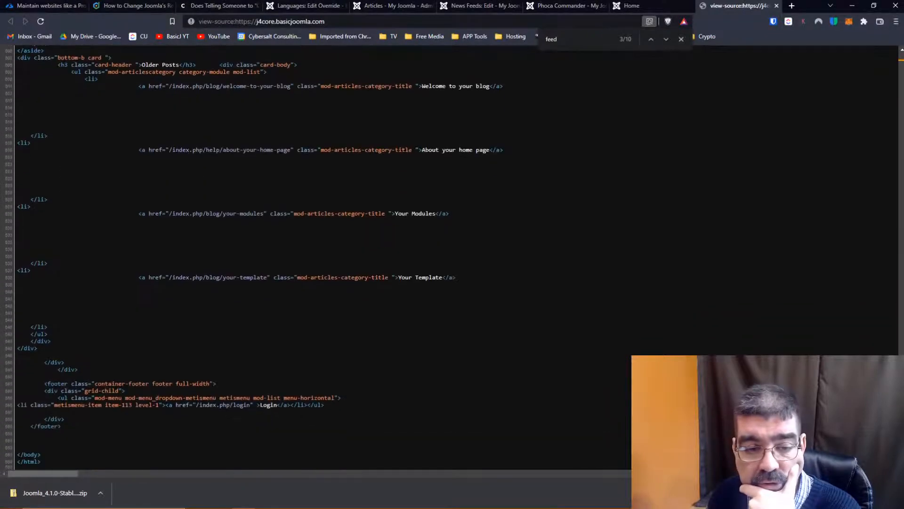
{"action": "scroll", "coordinate": [116, 285], "scroll_direction": "down", "scroll_amount": 6}
{"action": "key", "text": "ctrl+Home"}
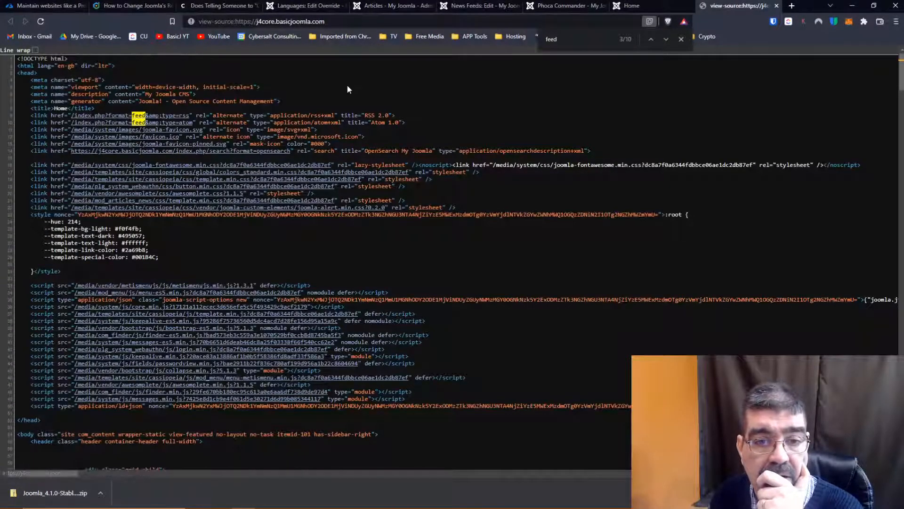
- Open the RSS 2.0 feed linked in the source, check all its articles for read more text, and close the feed preview
{"action": "left_click", "coordinate": [122, 121]}
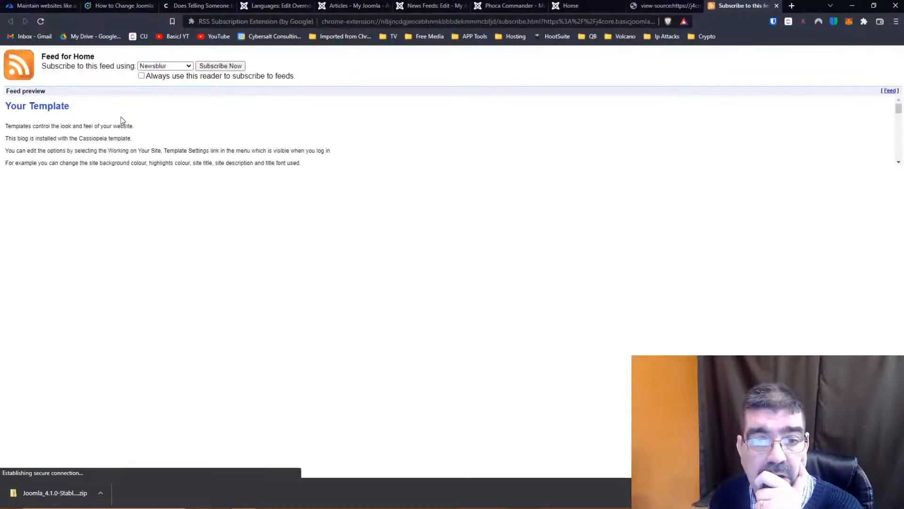
{"action": "scroll", "coordinate": [182, 157], "scroll_direction": "down", "scroll_amount": 3}
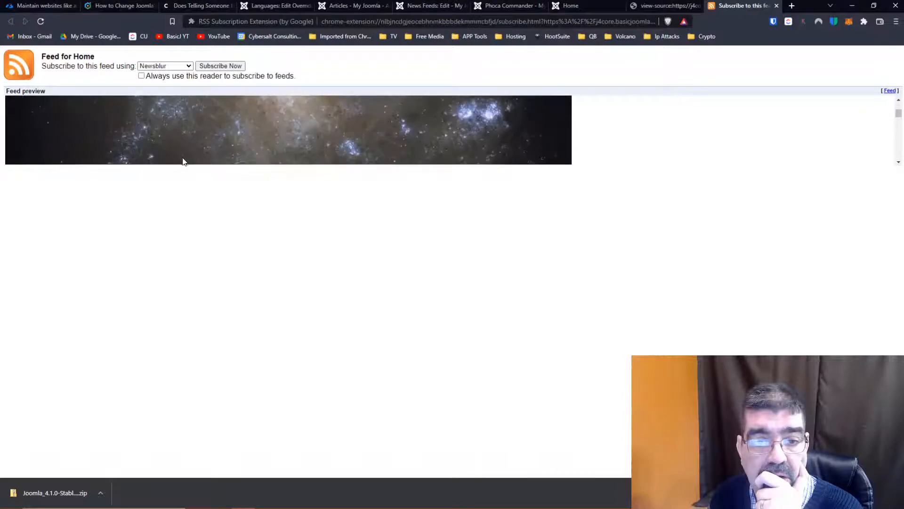
{"action": "scroll", "coordinate": [183, 157], "scroll_direction": "down", "scroll_amount": 1}
{"action": "scroll", "coordinate": [182, 159], "scroll_direction": "up", "scroll_amount": 2}
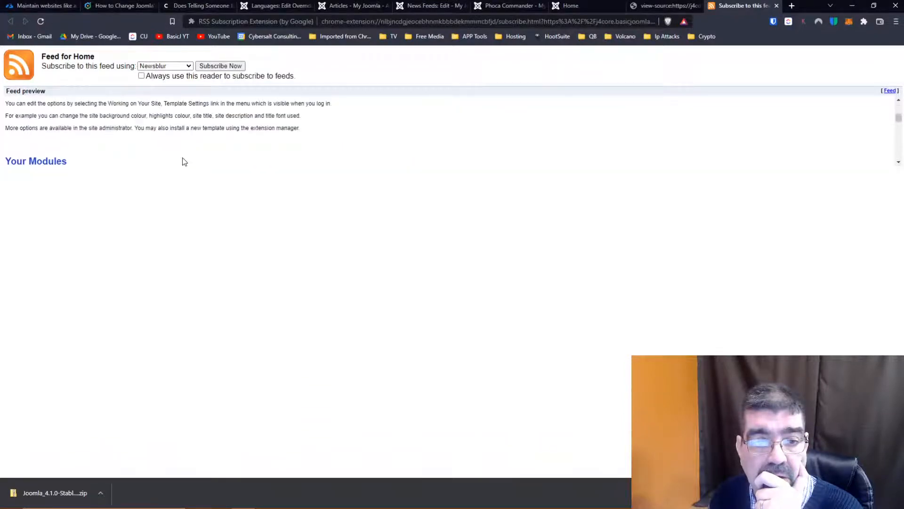
{"action": "scroll", "coordinate": [183, 159], "scroll_direction": "up", "scroll_amount": 1}
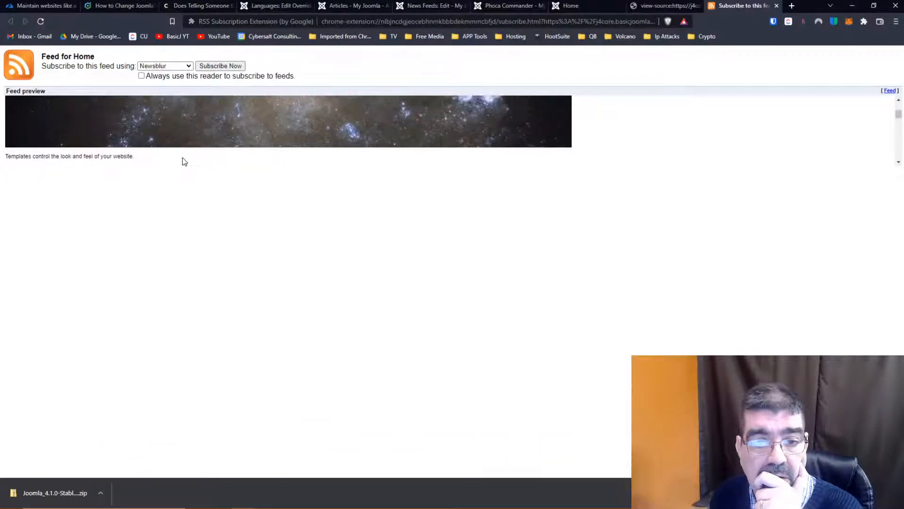
{"action": "scroll", "coordinate": [183, 158], "scroll_direction": "down", "scroll_amount": 3}
{"action": "scroll", "coordinate": [183, 161], "scroll_direction": "down", "scroll_amount": 3}
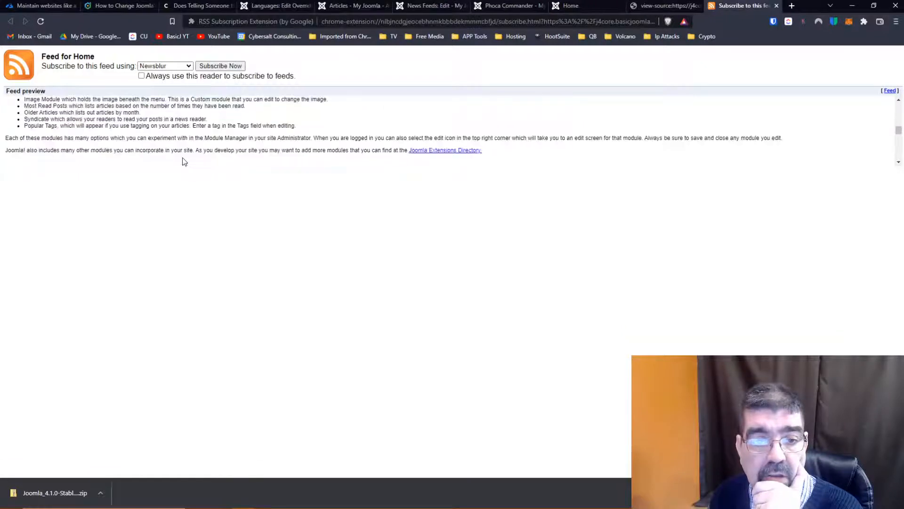
{"action": "scroll", "coordinate": [183, 158], "scroll_direction": "down", "scroll_amount": 2}
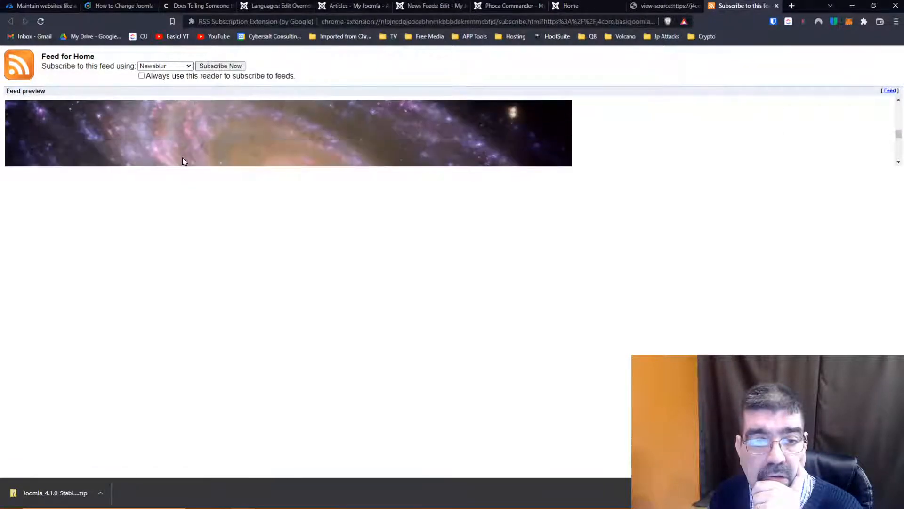
{"action": "scroll", "coordinate": [183, 158], "scroll_direction": "up", "scroll_amount": 1}
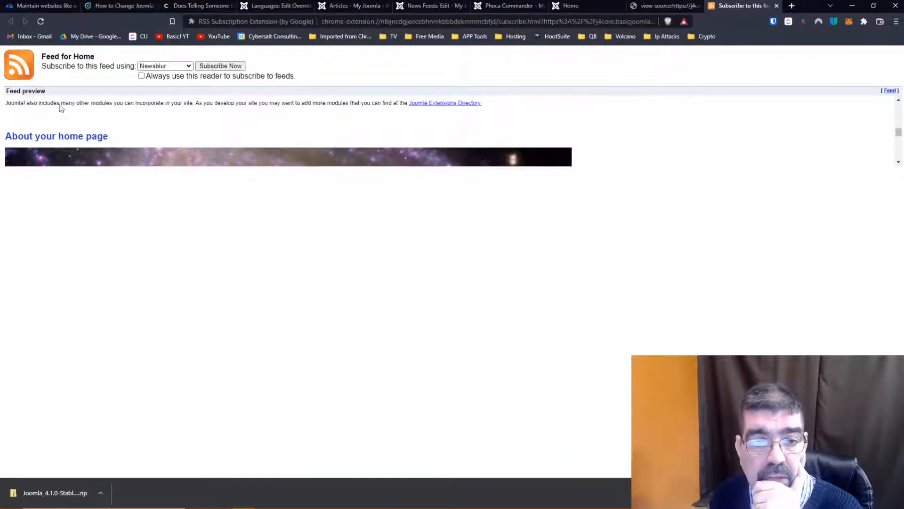
{"action": "scroll", "coordinate": [200, 138], "scroll_direction": "down", "scroll_amount": 1}
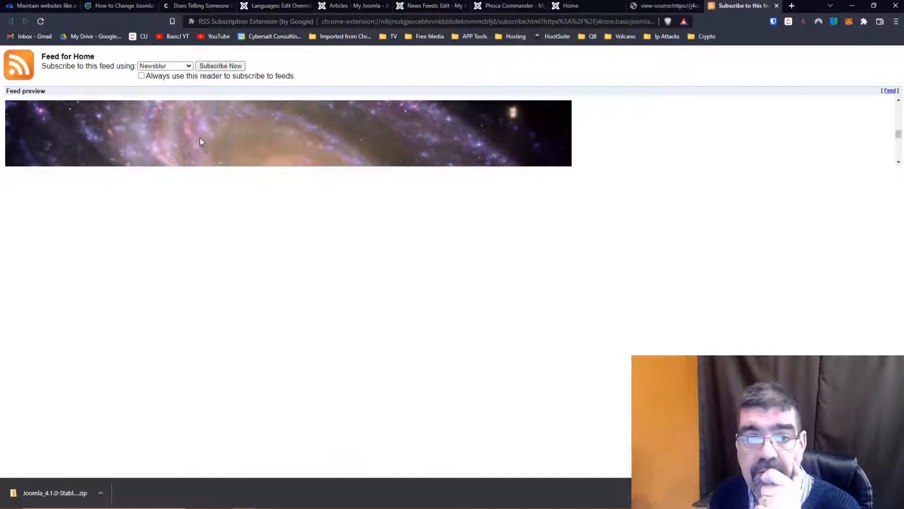
{"action": "scroll", "coordinate": [199, 137], "scroll_direction": "down", "scroll_amount": 1}
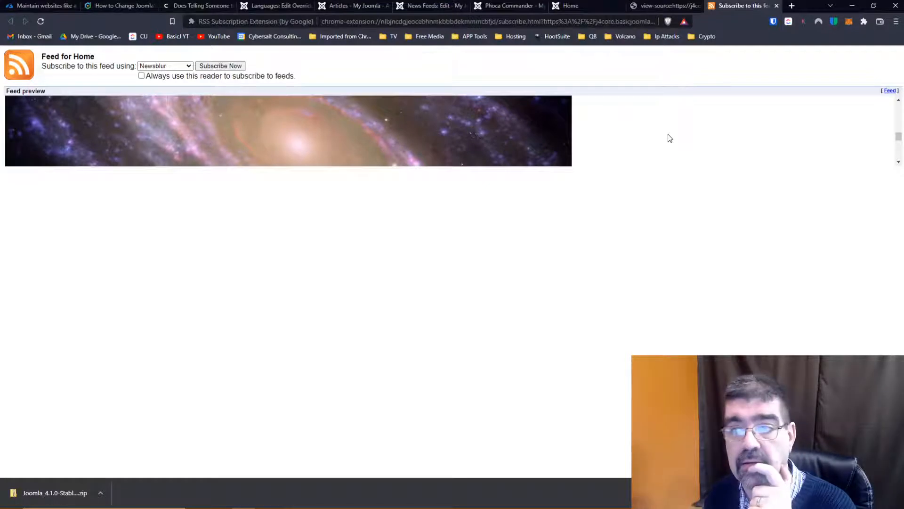
{"action": "scroll", "coordinate": [434, 126], "scroll_direction": "down", "scroll_amount": 1}
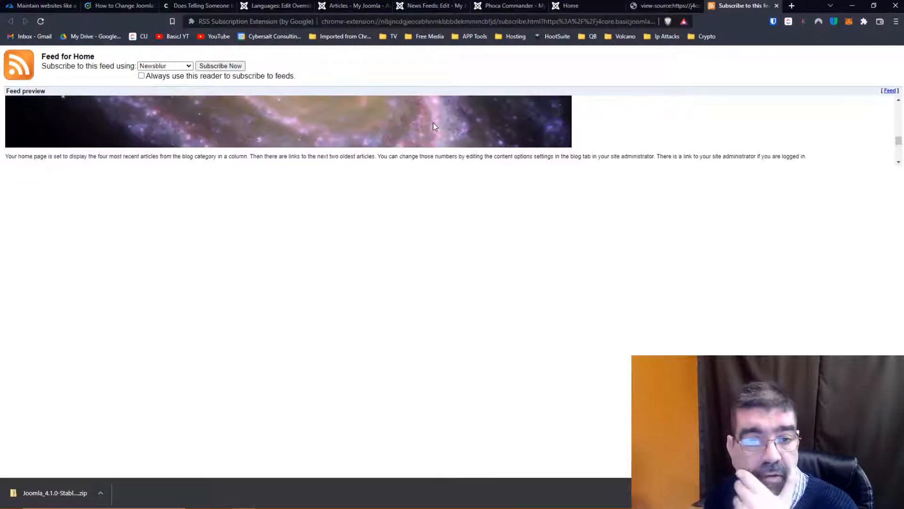
{"action": "scroll", "coordinate": [434, 126], "scroll_direction": "down", "scroll_amount": 2}
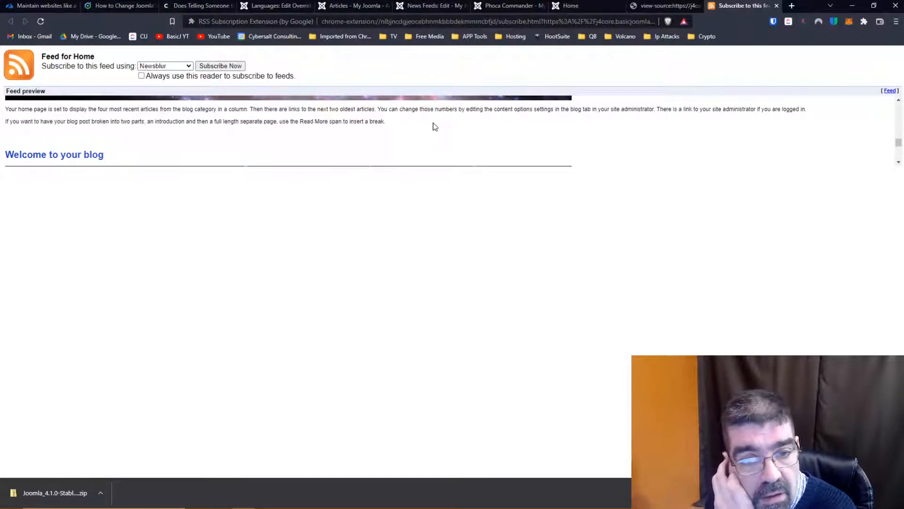
{"action": "scroll", "coordinate": [434, 126], "scroll_direction": "down", "scroll_amount": 6}
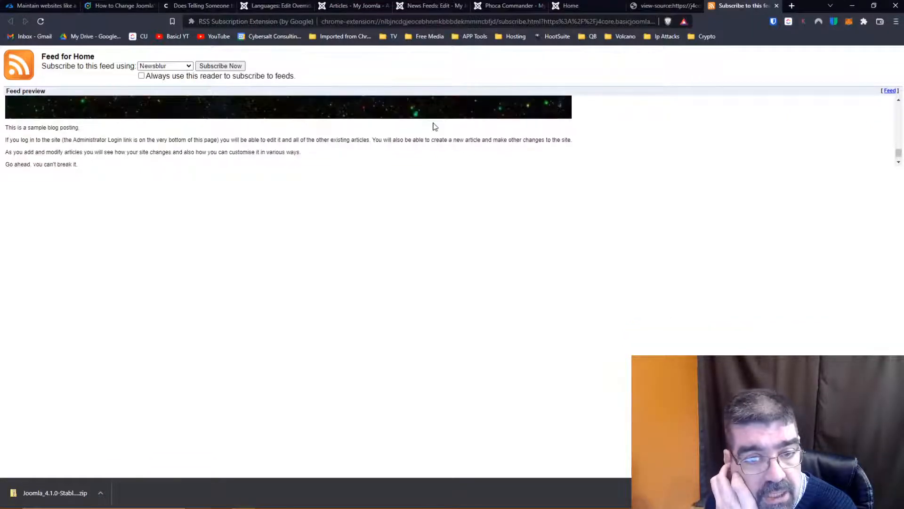
{"action": "scroll", "coordinate": [434, 126], "scroll_direction": "down", "scroll_amount": 1}
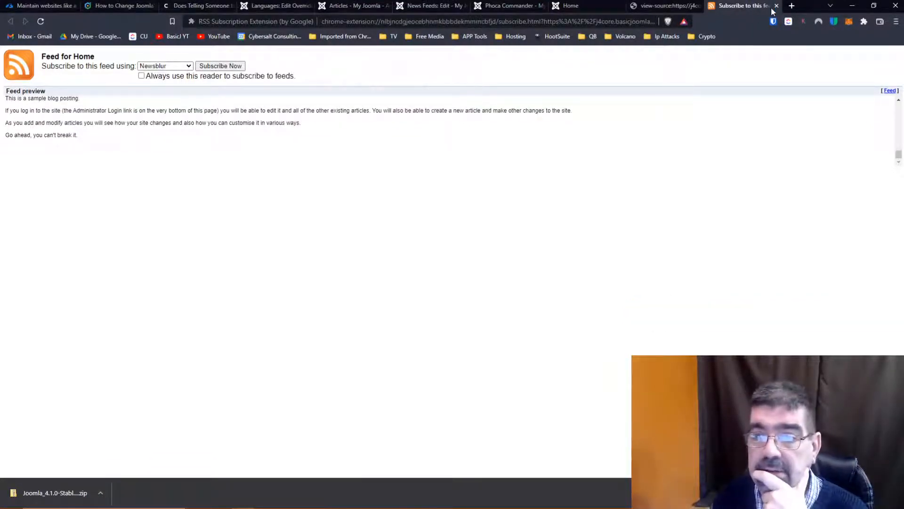
{"action": "left_click", "coordinate": [776, 6]}
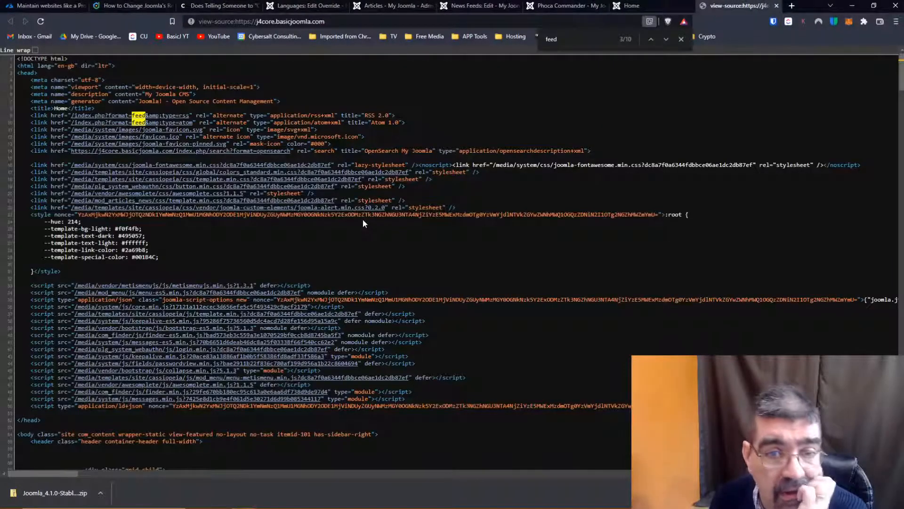
- Open the Atom 1.0 feed linked in the source and check its first articles for read more text
{"action": "left_click", "coordinate": [119, 126]}
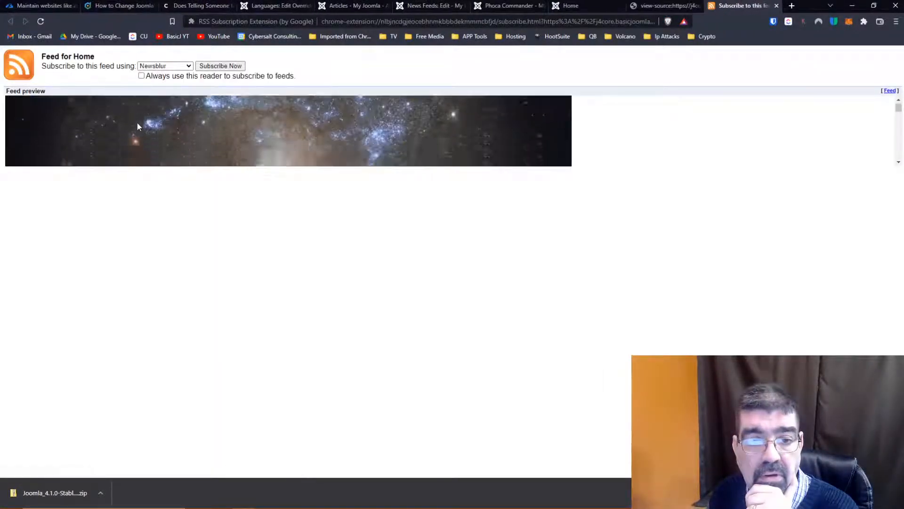
{"action": "scroll", "coordinate": [138, 127], "scroll_direction": "down", "scroll_amount": 5}
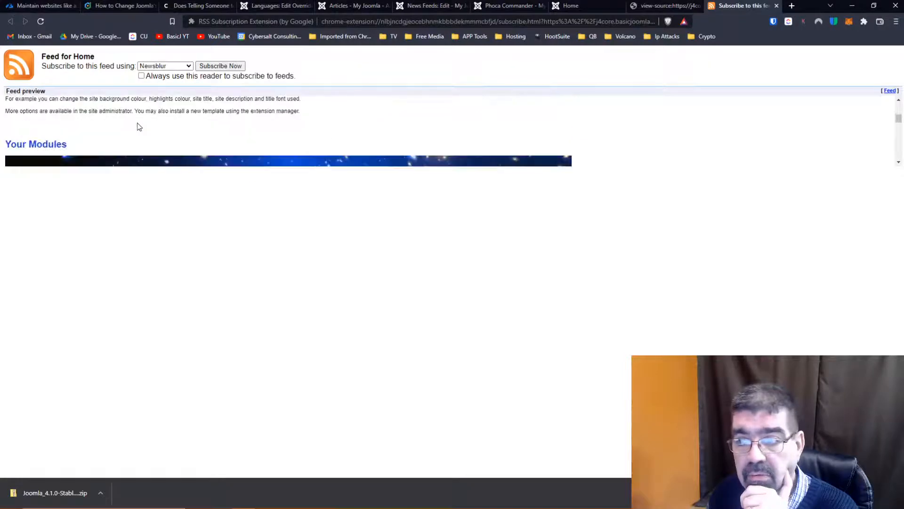
{"action": "scroll", "coordinate": [137, 123], "scroll_direction": "down", "scroll_amount": 2}
{"action": "scroll", "coordinate": [138, 123], "scroll_direction": "up", "scroll_amount": 4}
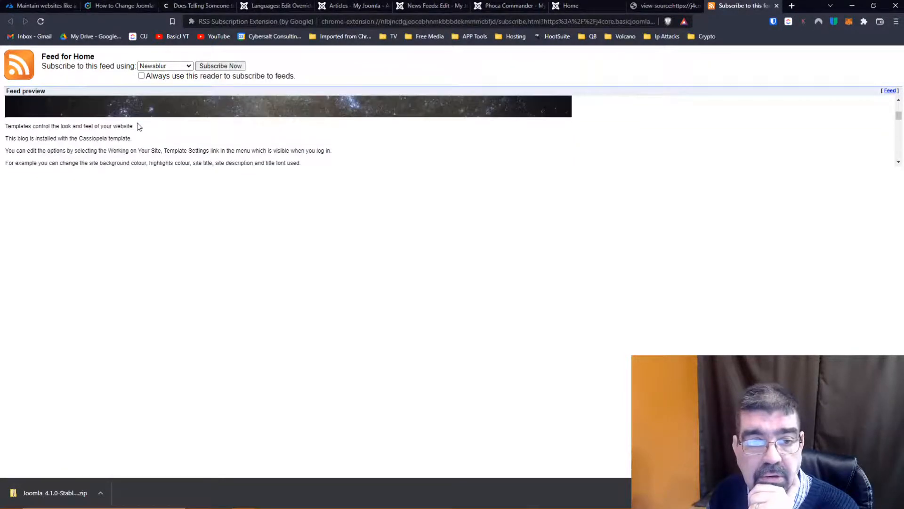
{"action": "scroll", "coordinate": [138, 126], "scroll_direction": "up", "scroll_amount": 2}
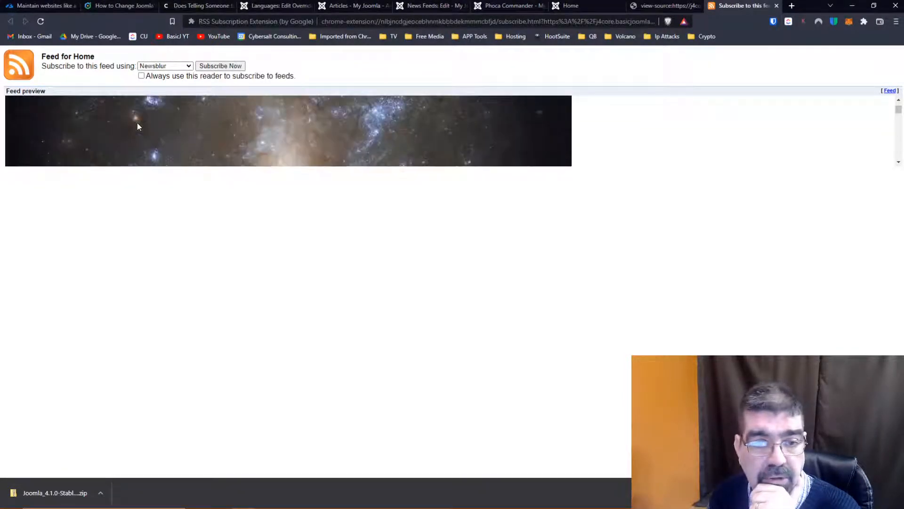
- Inspect the Your Template article's image markup in the feed preview, check the remaining articles, and close the preview
{"action": "key", "text": "F12"}
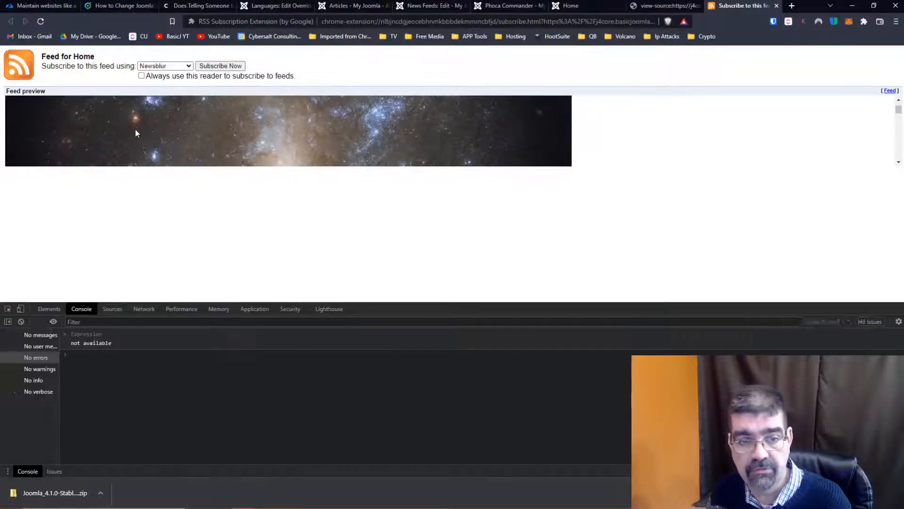
{"action": "left_click", "coordinate": [8, 309]}
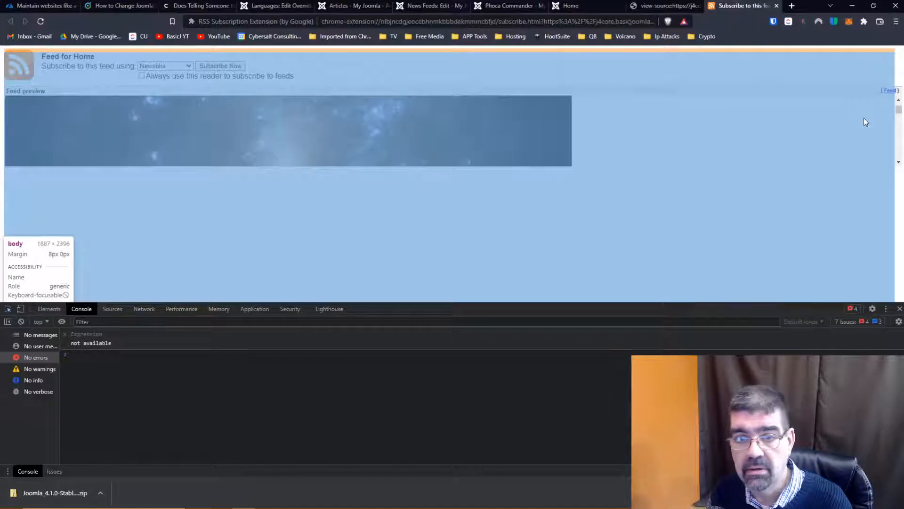
{"action": "left_click", "coordinate": [373, 148]}
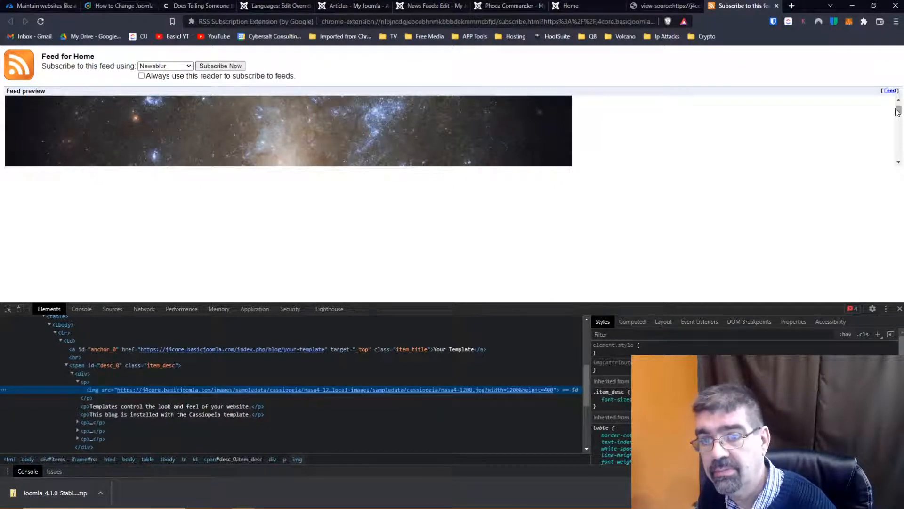
{"action": "left_click_drag", "start_coordinate": [899, 110], "coordinate": [897, 133]}
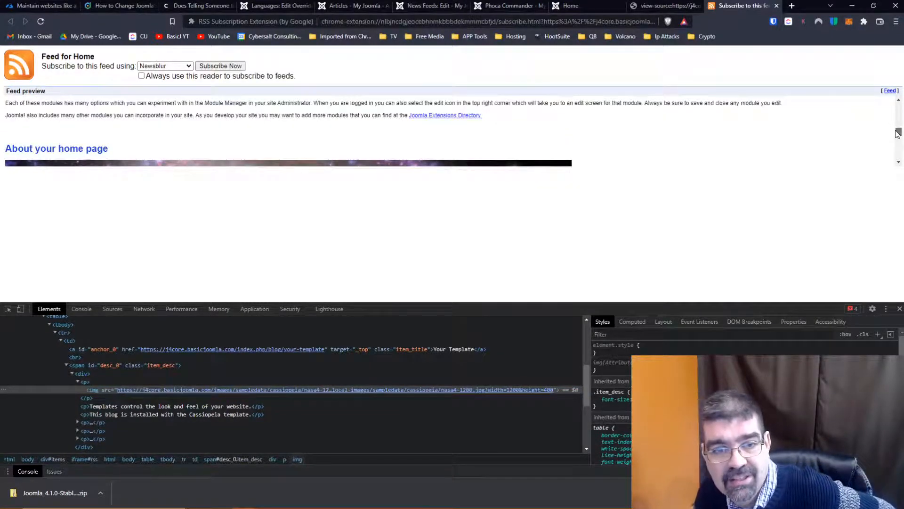
{"action": "left_click_drag", "start_coordinate": [898, 134], "coordinate": [898, 157]}
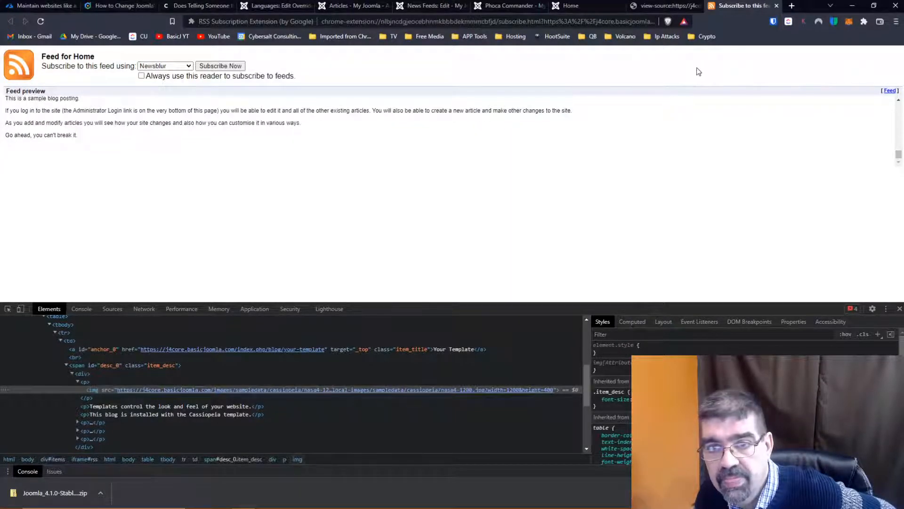
{"action": "left_click", "coordinate": [776, 6]}
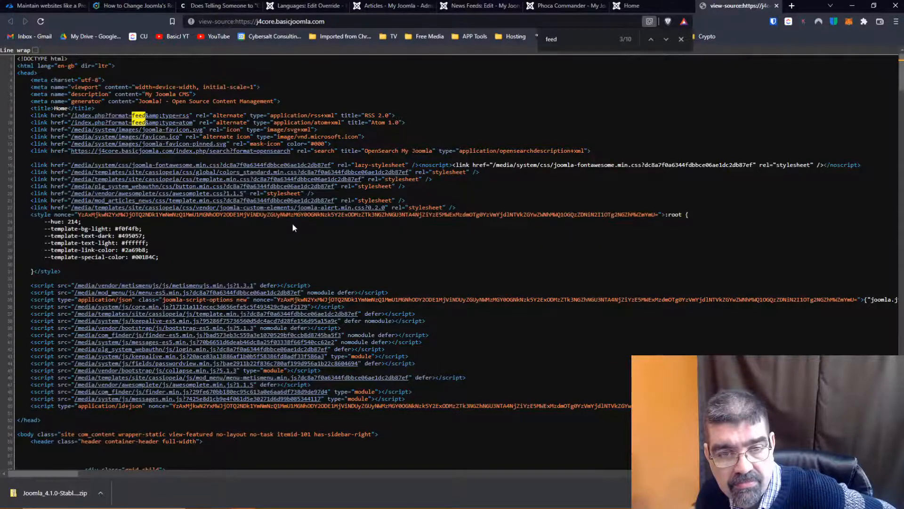
- Look over the head and header markup in the home page's source code once more
{"action": "scroll", "coordinate": [292, 225], "scroll_direction": "down", "scroll_amount": 2}
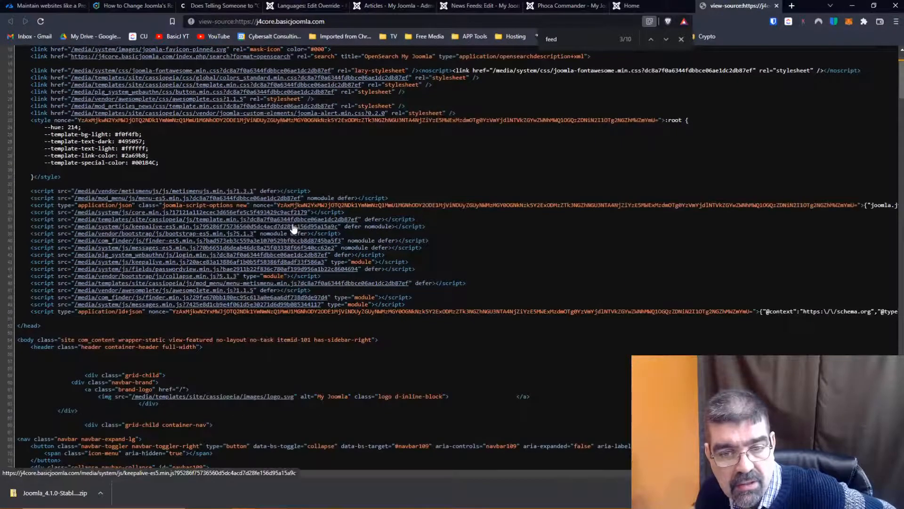
{"action": "scroll", "coordinate": [293, 228], "scroll_direction": "down", "scroll_amount": 2}
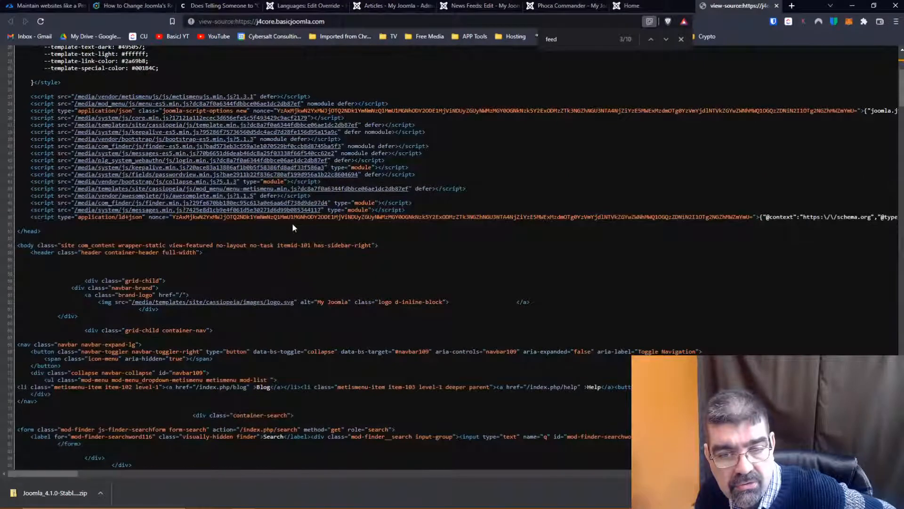
{"action": "scroll", "coordinate": [292, 228], "scroll_direction": "up", "scroll_amount": 4}
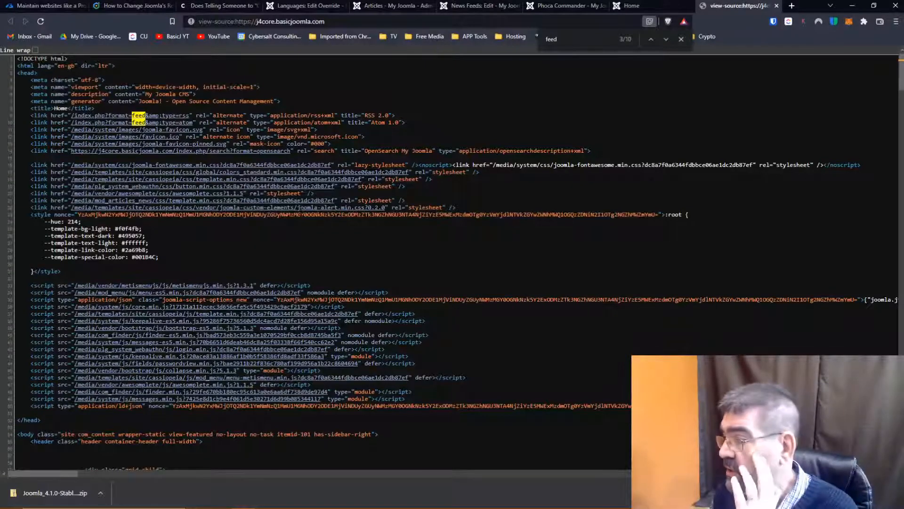
- Review the News Feed settings and the COM_CONTENT_FEED_READMORE override, and return to the Joomlashack article on changing Joomla's Read More text
{"action": "mouse_move", "coordinate": [572, 507]}
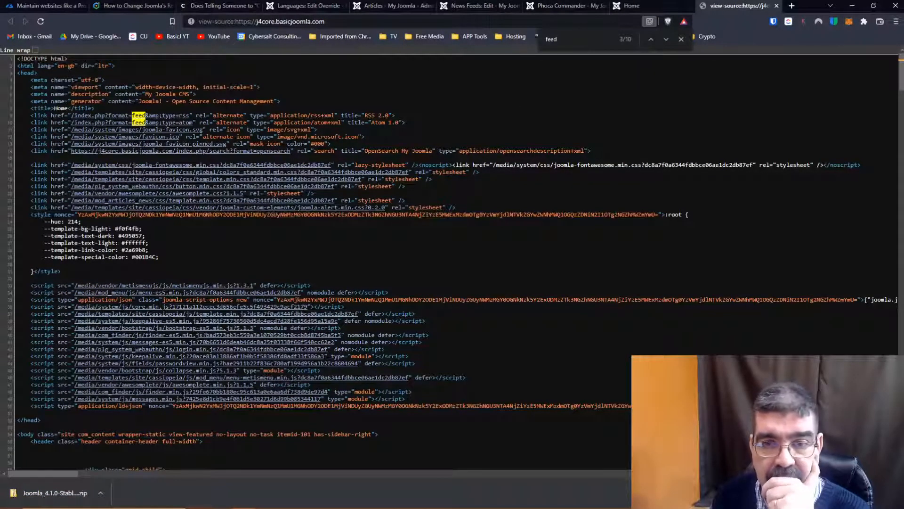
{"action": "left_click", "coordinate": [463, 6]}
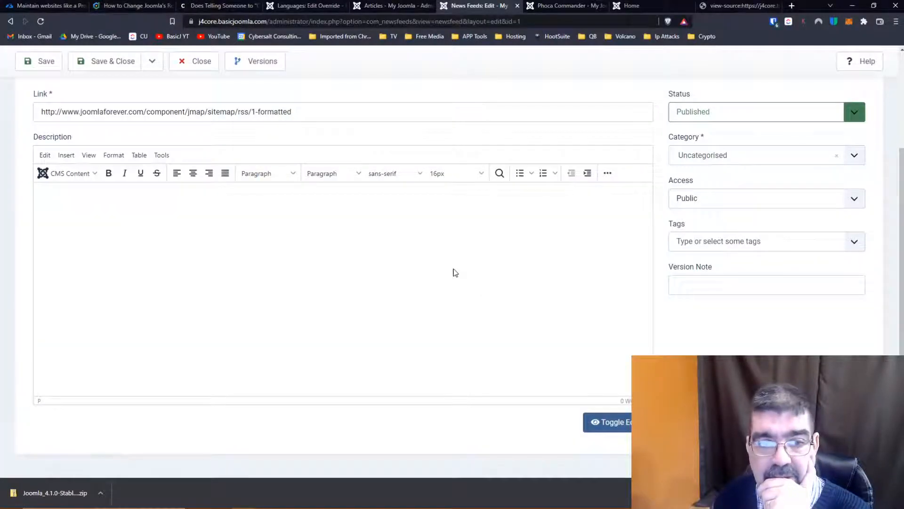
{"action": "scroll", "coordinate": [453, 271], "scroll_direction": "up", "scroll_amount": 3}
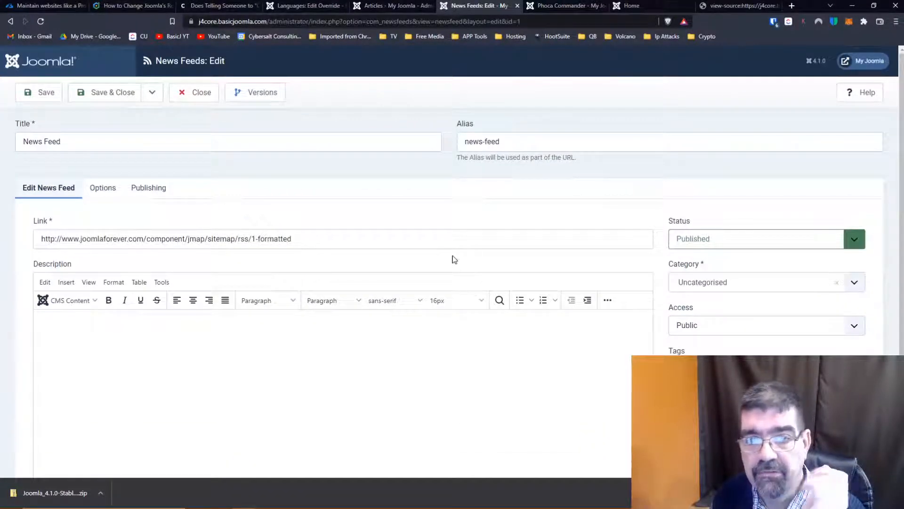
{"action": "left_click", "coordinate": [312, 11]}
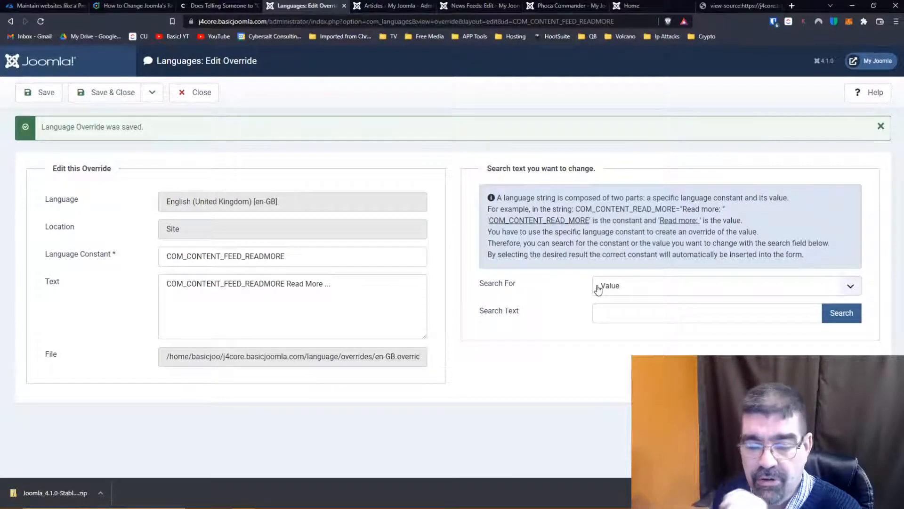
{"action": "left_click", "coordinate": [106, 5]}
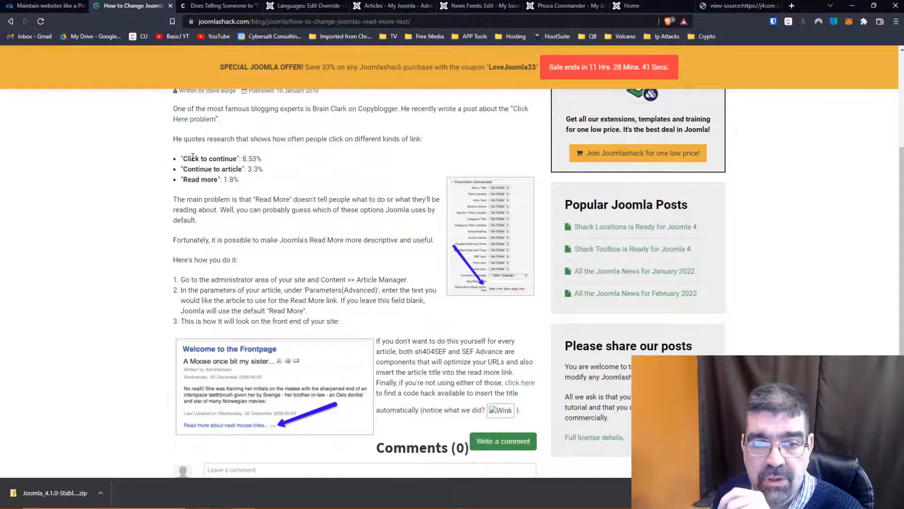
- Review the click-rate figures for different link texts and the rest of the Joomlashack article on changing Read More text
{"action": "left_click_drag", "start_coordinate": [186, 158], "coordinate": [267, 161]}
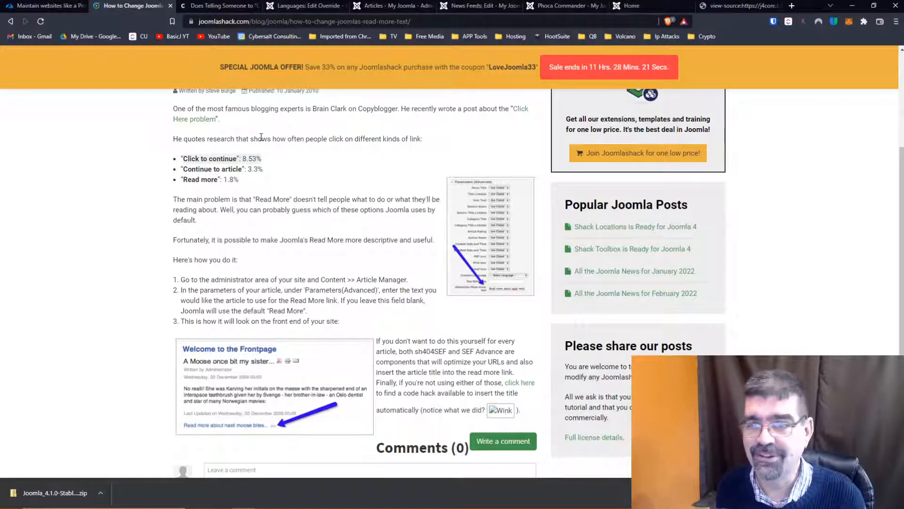
{"action": "scroll", "coordinate": [364, 210], "scroll_direction": "up", "scroll_amount": 4}
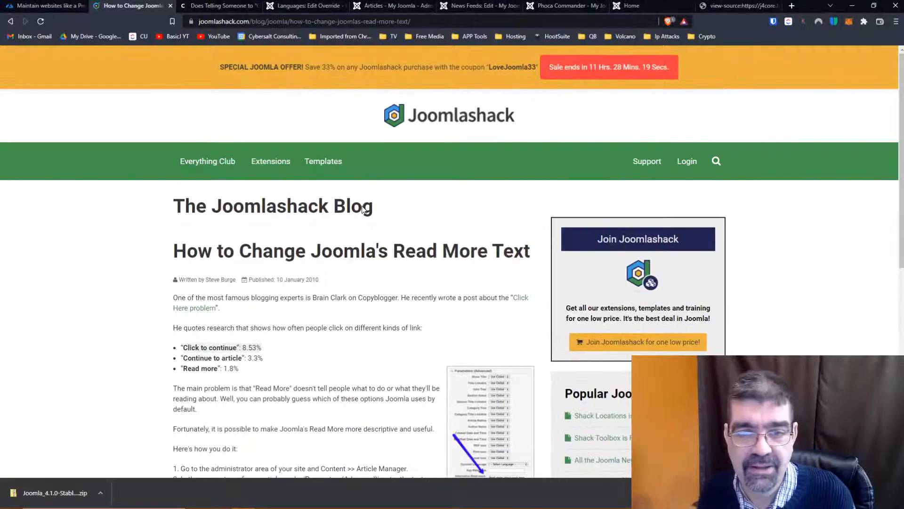
{"action": "scroll", "coordinate": [364, 210], "scroll_direction": "down", "scroll_amount": 9}
{"action": "scroll", "coordinate": [364, 210], "scroll_direction": "up", "scroll_amount": 9}
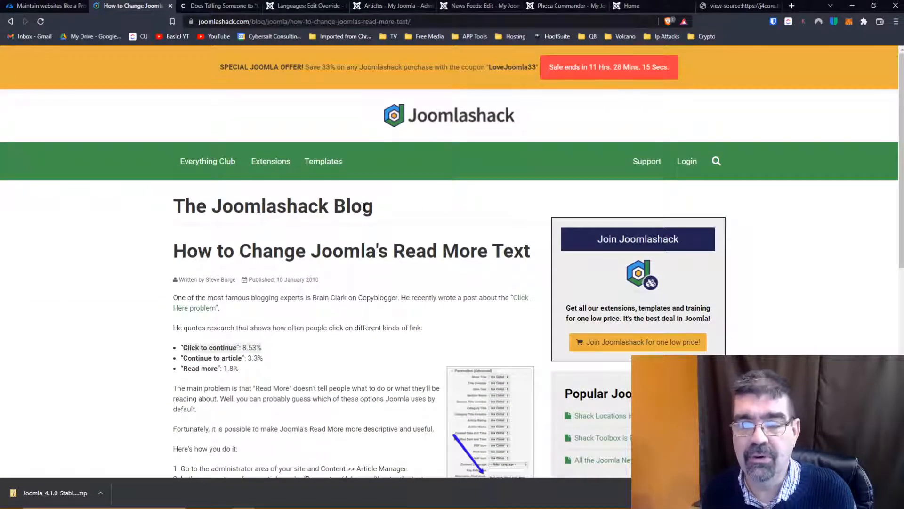
{"action": "scroll", "coordinate": [364, 210], "scroll_direction": "down", "scroll_amount": 9}
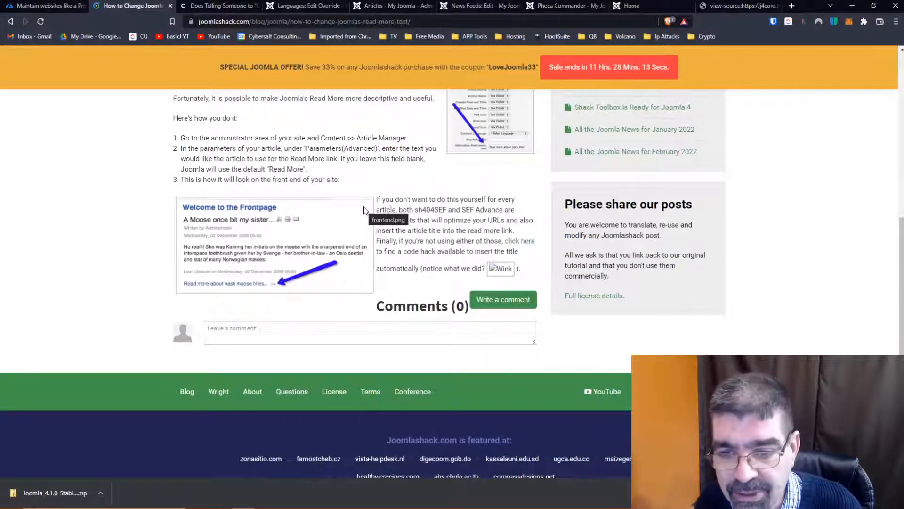
{"action": "scroll", "coordinate": [364, 210], "scroll_direction": "up", "scroll_amount": 9}
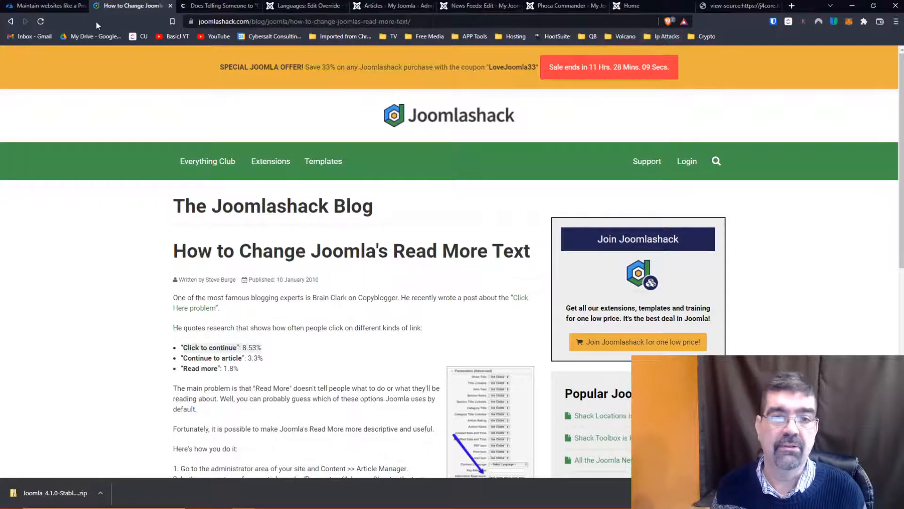
- Close every open browser page except the Joomla language override editor
{"action": "left_click", "coordinate": [738, 5]}
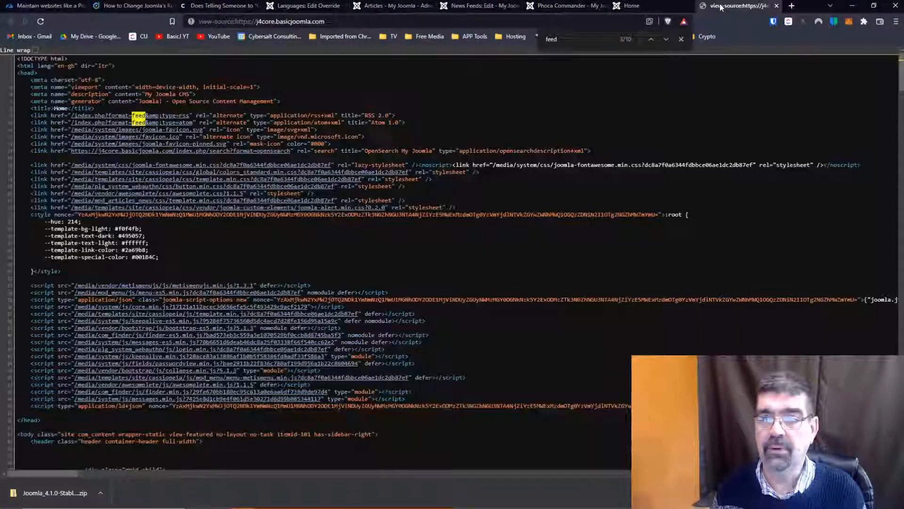
{"action": "left_click", "coordinate": [631, 6]}
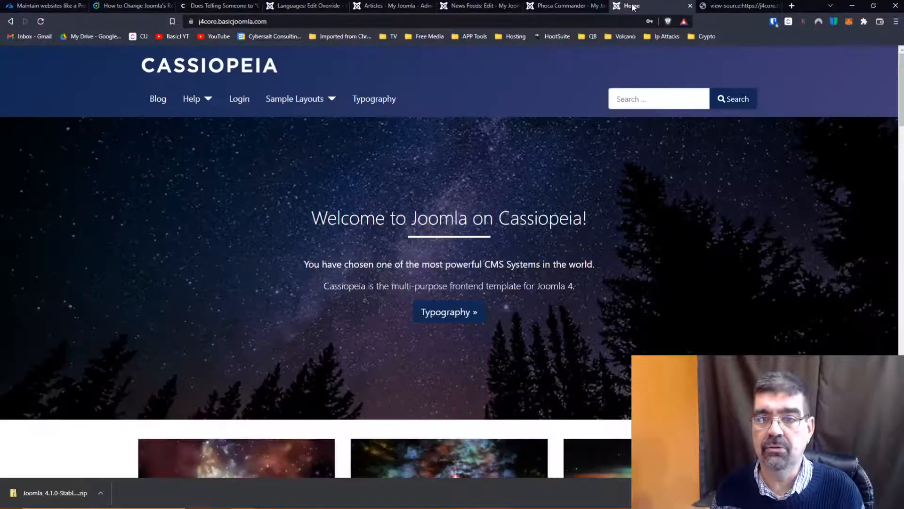
{"action": "left_click", "coordinate": [542, 7]}
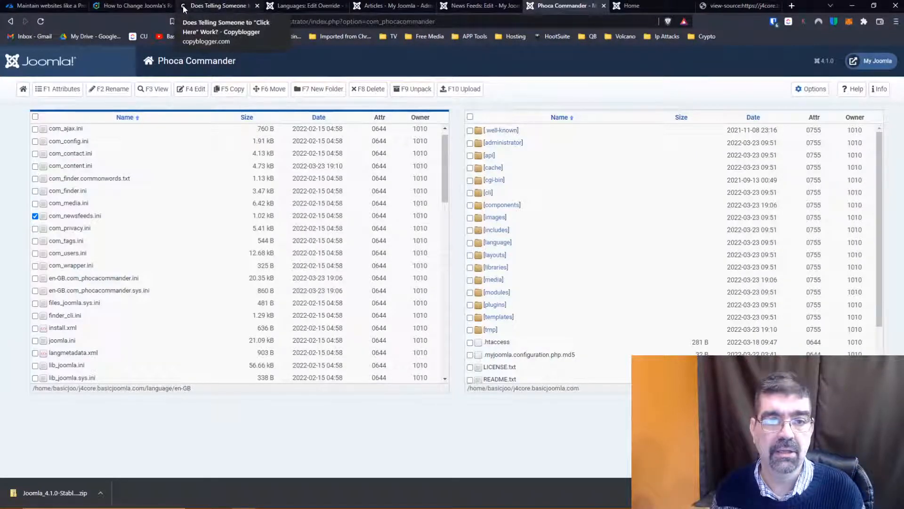
{"action": "left_click", "coordinate": [80, 6]}
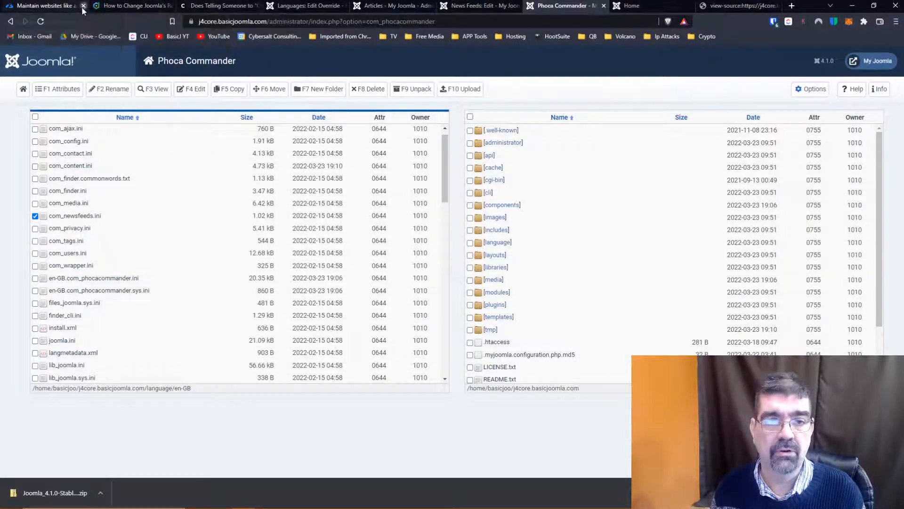
{"action": "left_click", "coordinate": [81, 6]}
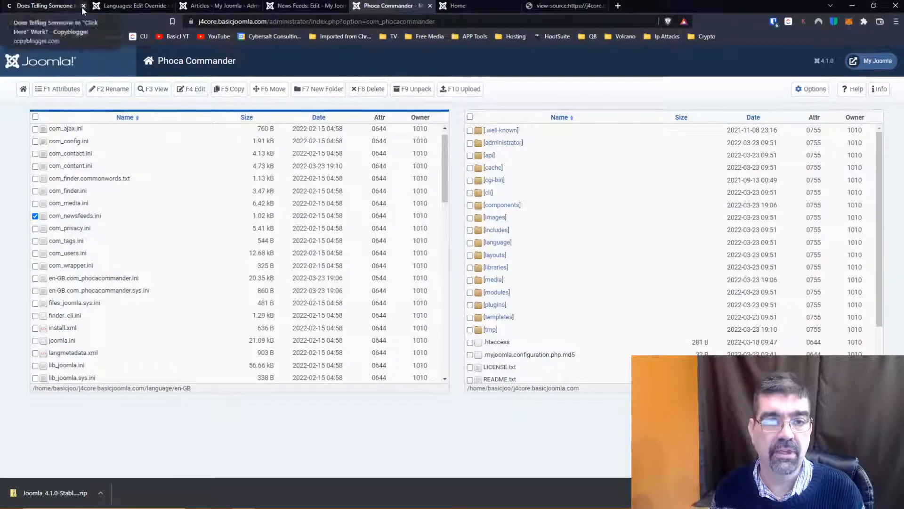
{"action": "left_click", "coordinate": [83, 7]}
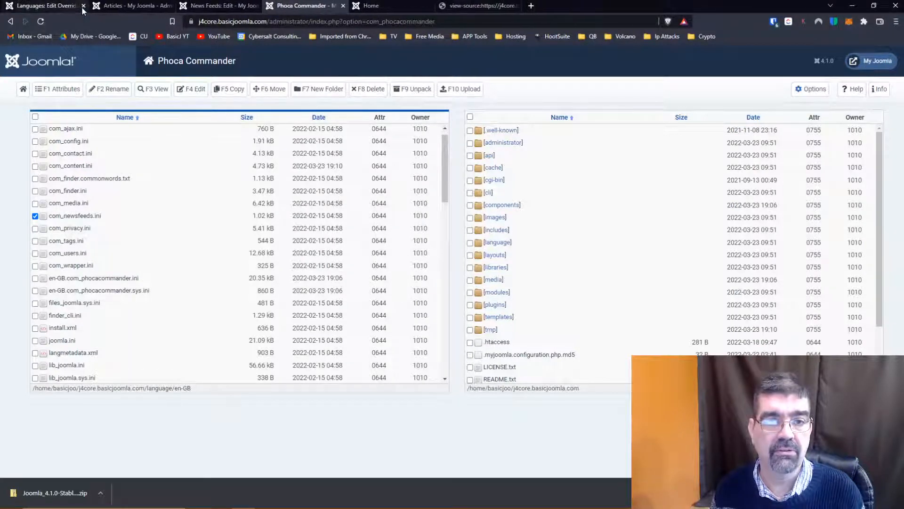
{"action": "right_click", "coordinate": [51, 7]}
{"action": "left_click", "coordinate": [91, 113]}
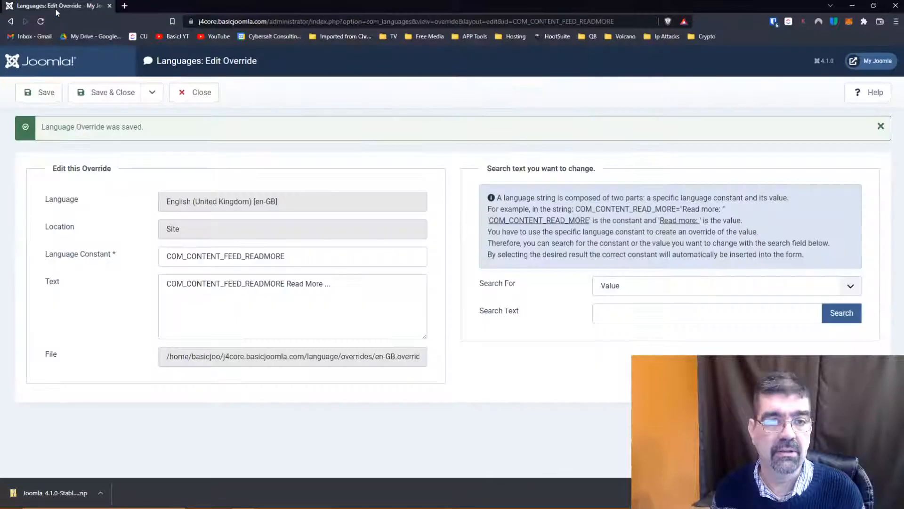
- Leave the language override editor and open Joomla's Install from Web extension catalogue
{"action": "left_click", "coordinate": [203, 93]}
{"action": "left_click", "coordinate": [35, 199]}
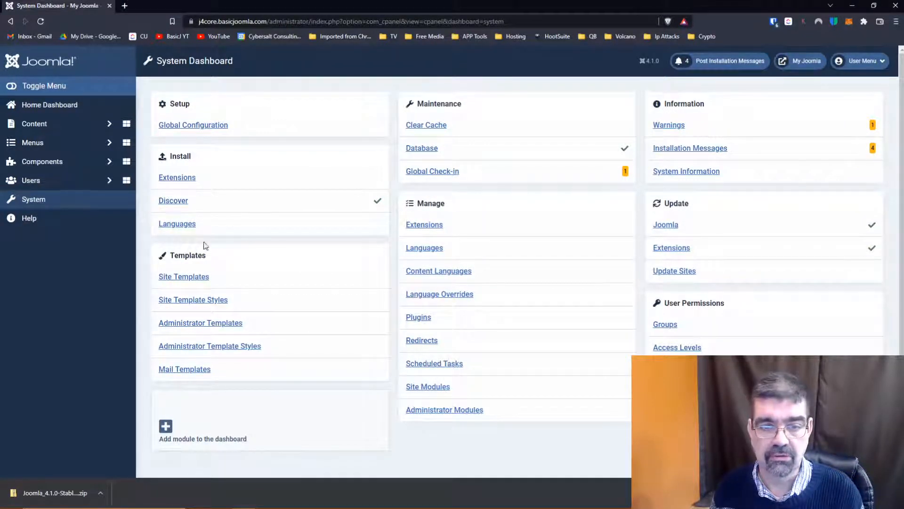
{"action": "left_click", "coordinate": [181, 178]}
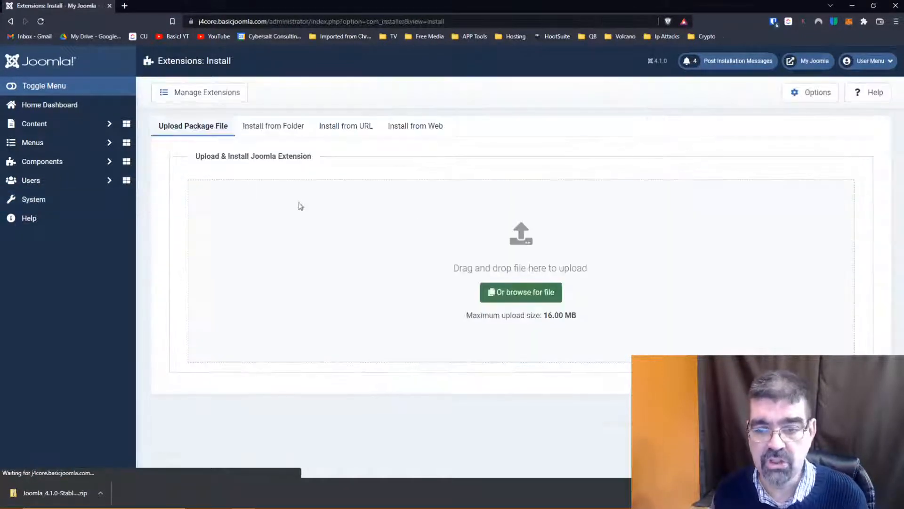
{"action": "left_click", "coordinate": [414, 127]}
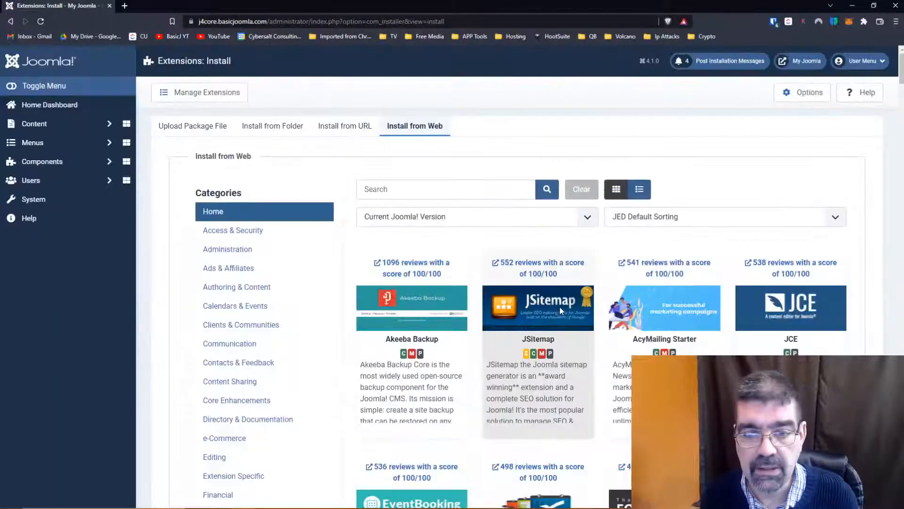
- Sort the extension catalogue by Newest First and open the MigrateMe 4 listing
{"action": "left_click", "coordinate": [685, 220]}
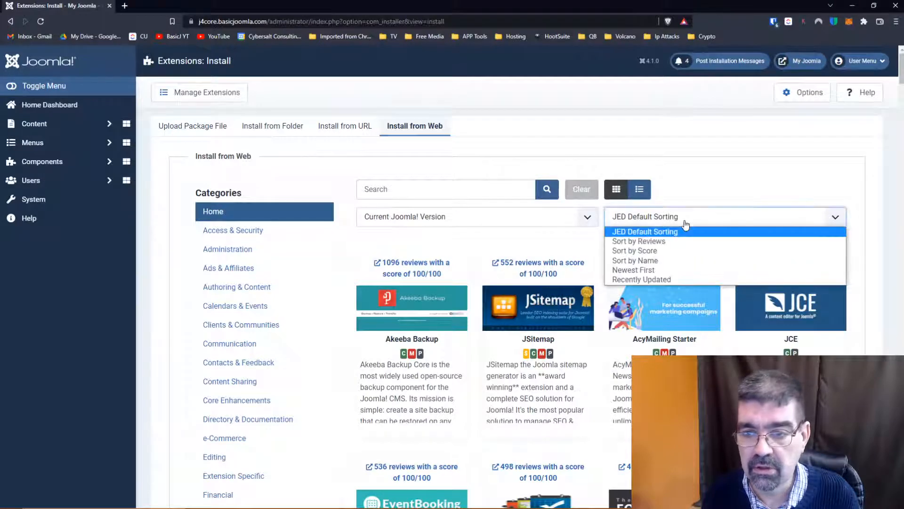
{"action": "left_click", "coordinate": [684, 270]}
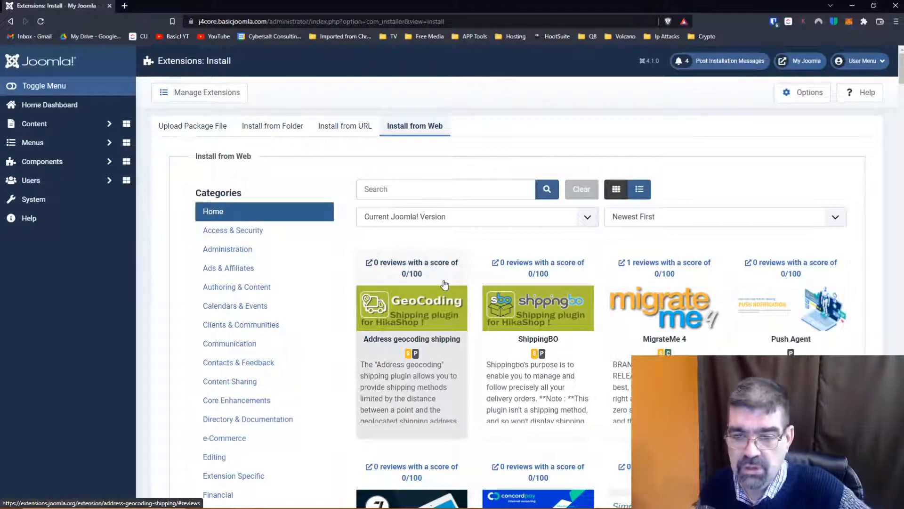
{"action": "scroll", "coordinate": [444, 283], "scroll_direction": "down", "scroll_amount": 1}
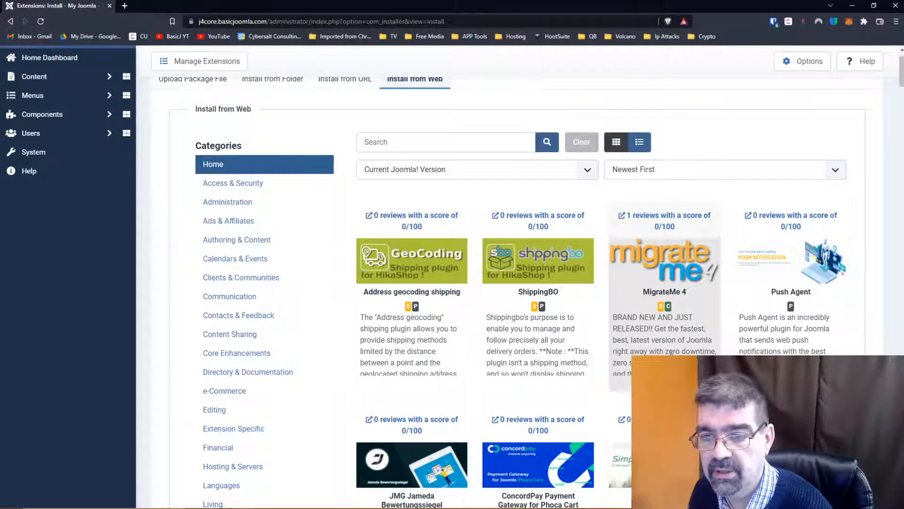
{"action": "left_click", "coordinate": [671, 352]}
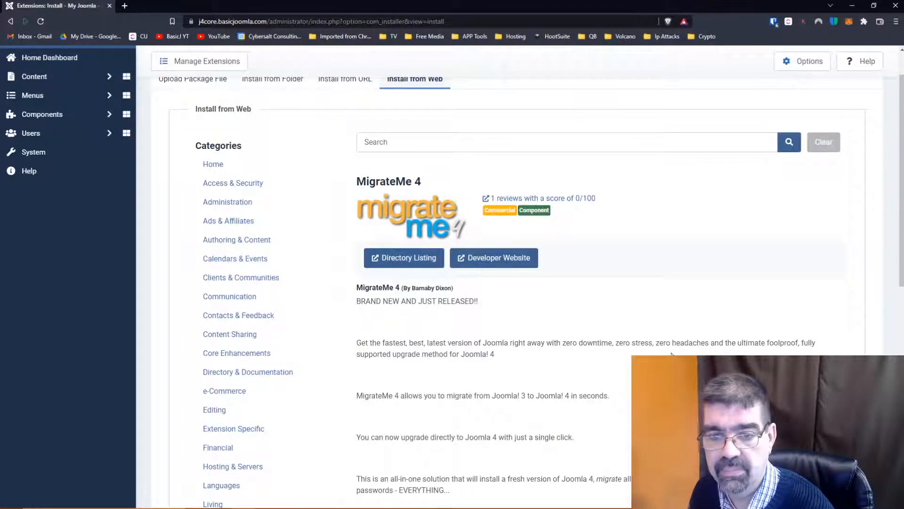
- Read through the MigrateMe 4 description in the extension catalogue and return to its beginning
{"action": "scroll", "coordinate": [503, 315], "scroll_direction": "down", "scroll_amount": 2}
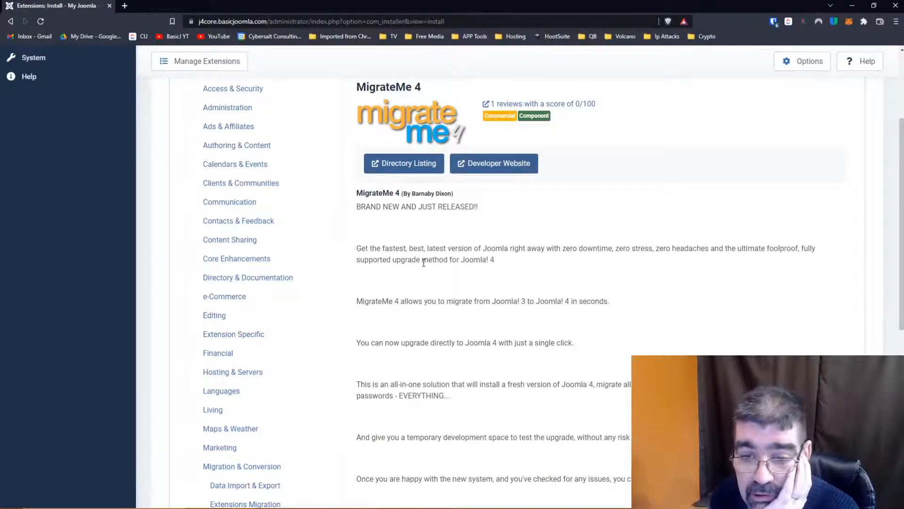
{"action": "scroll", "coordinate": [423, 263], "scroll_direction": "down", "scroll_amount": 1}
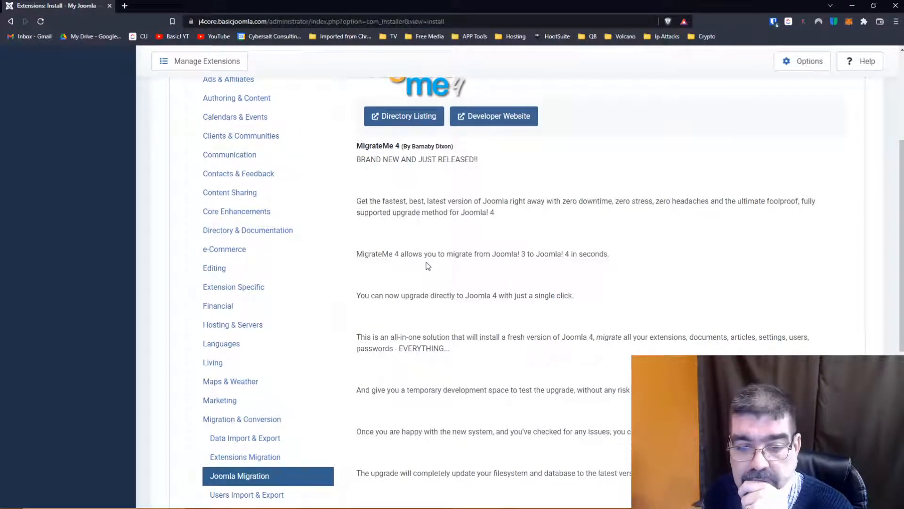
{"action": "scroll", "coordinate": [428, 266], "scroll_direction": "down", "scroll_amount": 1}
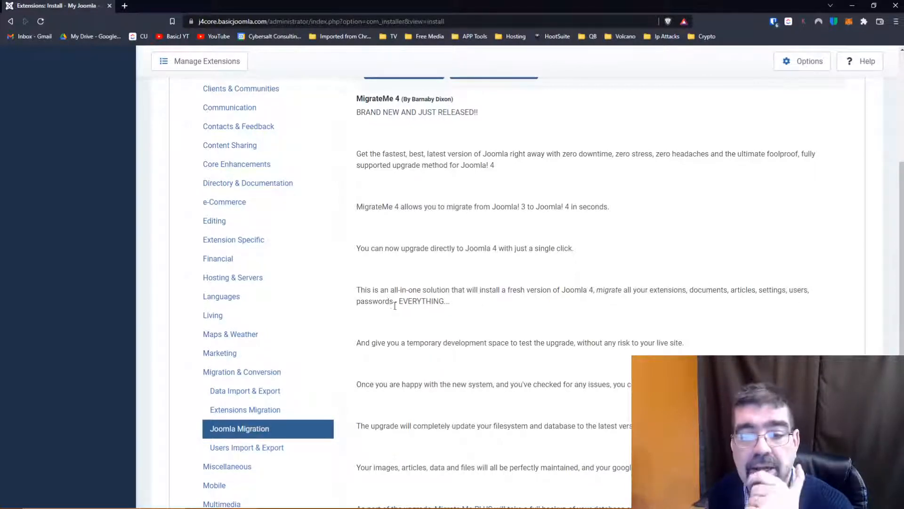
{"action": "scroll", "coordinate": [409, 315], "scroll_direction": "down", "scroll_amount": 1}
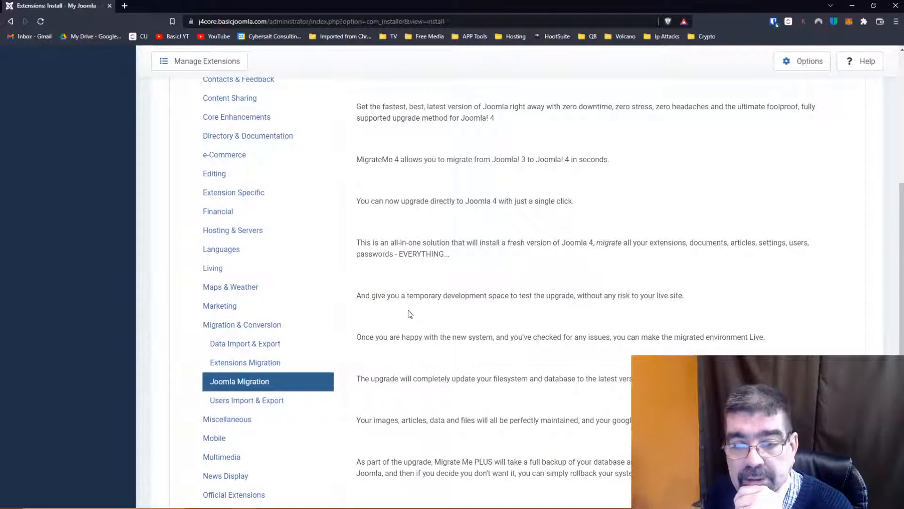
{"action": "scroll", "coordinate": [409, 314], "scroll_direction": "down", "scroll_amount": 1}
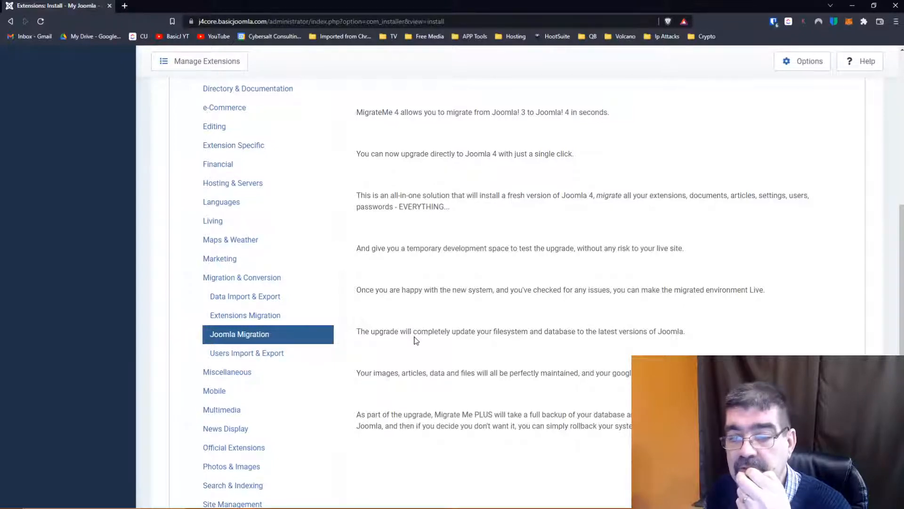
{"action": "scroll", "coordinate": [416, 340], "scroll_direction": "down", "scroll_amount": 2}
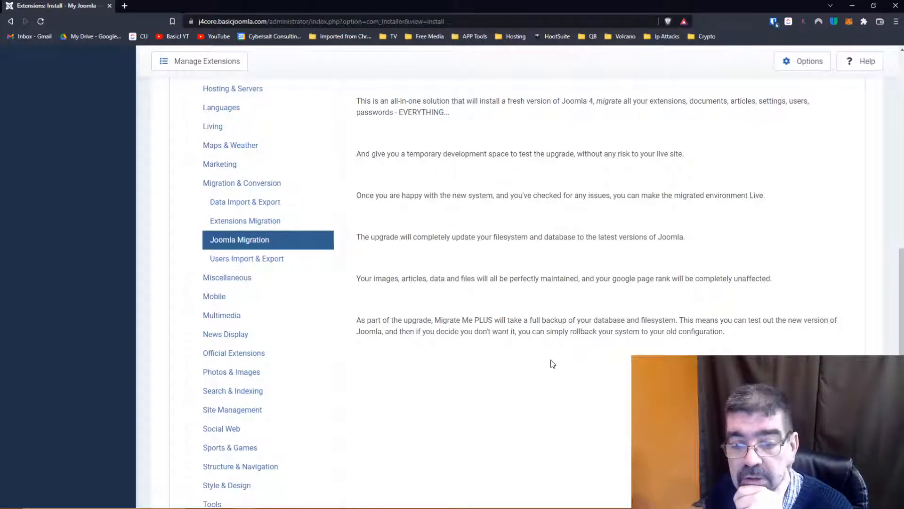
{"action": "key", "text": "Home"}
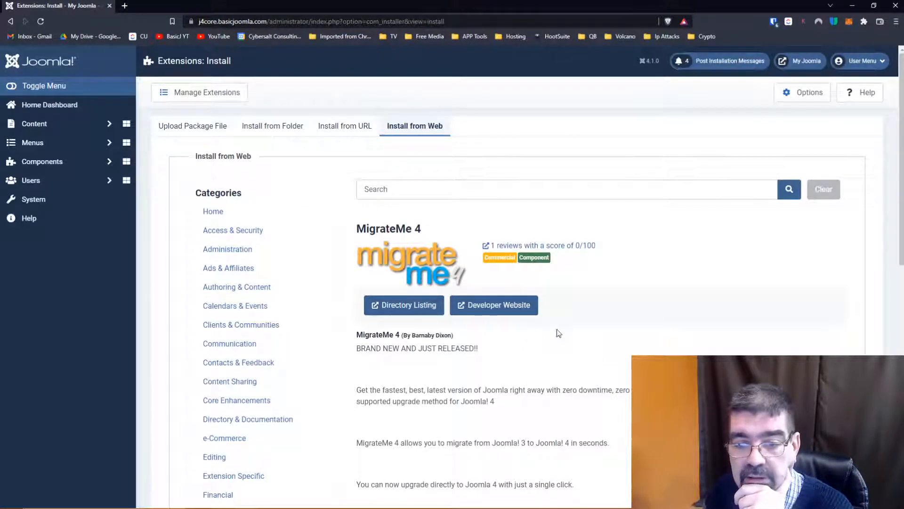
- Open the MigrateMe 4 developer's website and review its features, usage instructions, packages, screenshots and comments
{"action": "left_click", "coordinate": [515, 314]}
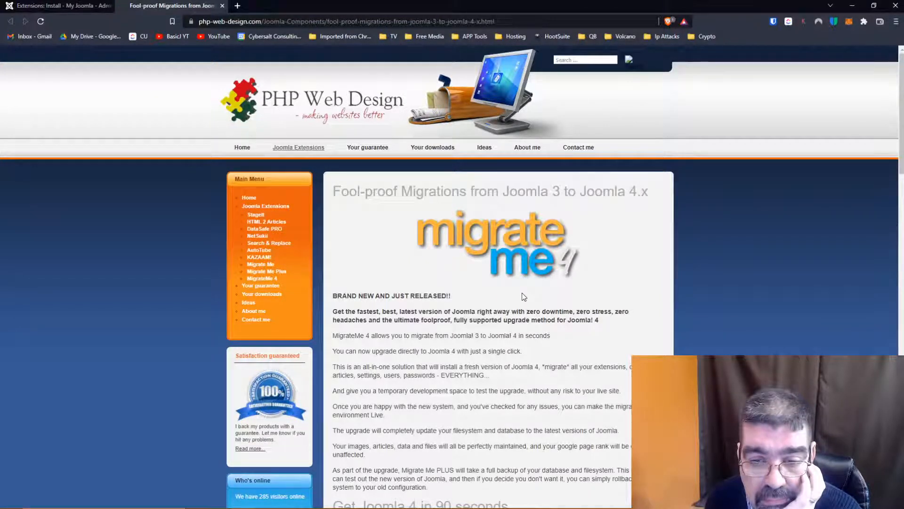
{"action": "scroll", "coordinate": [521, 293], "scroll_direction": "down", "scroll_amount": 4}
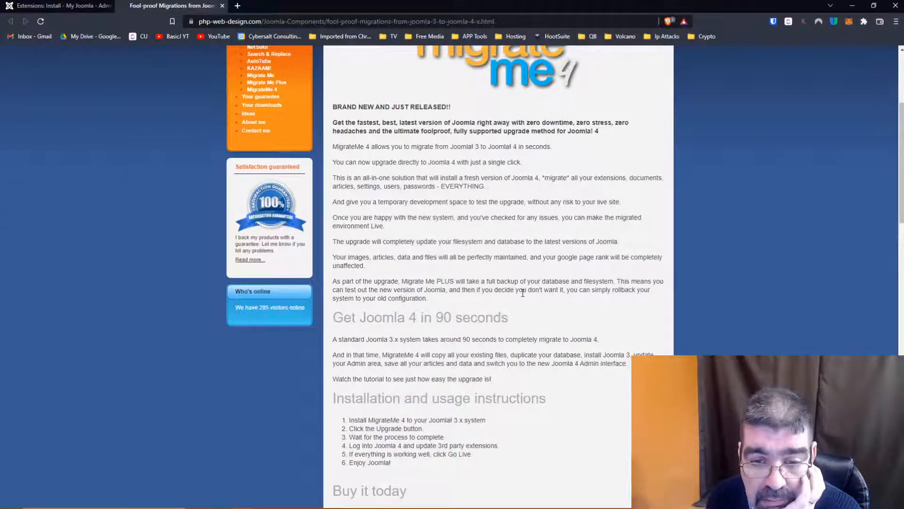
{"action": "scroll", "coordinate": [523, 292], "scroll_direction": "down", "scroll_amount": 2}
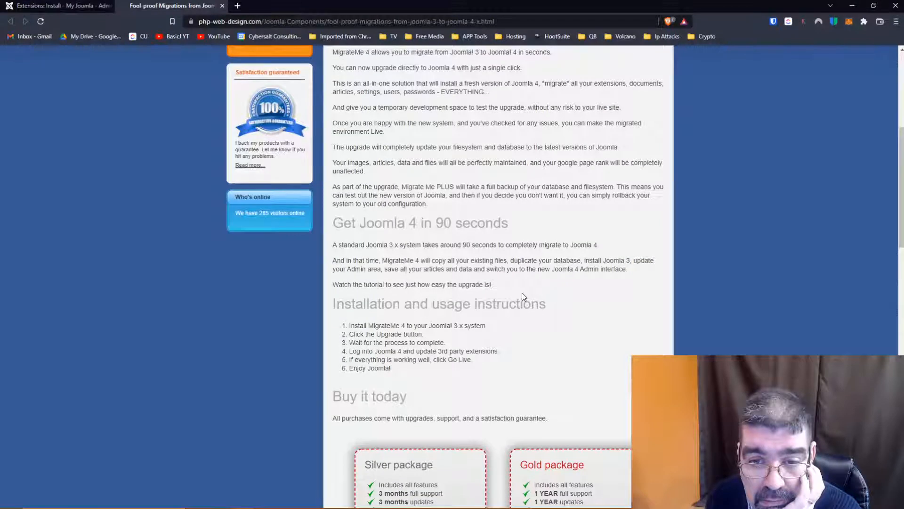
{"action": "scroll", "coordinate": [522, 295], "scroll_direction": "down", "scroll_amount": 4}
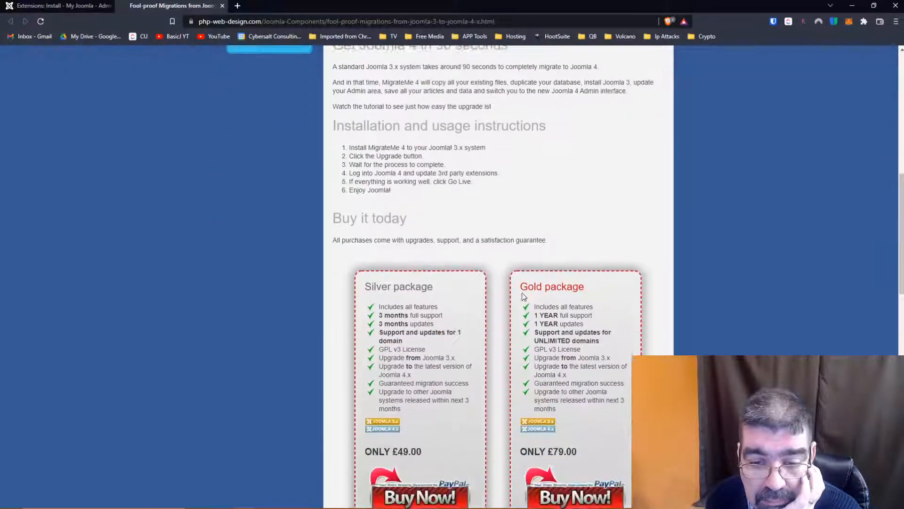
{"action": "scroll", "coordinate": [522, 296], "scroll_direction": "down", "scroll_amount": 7}
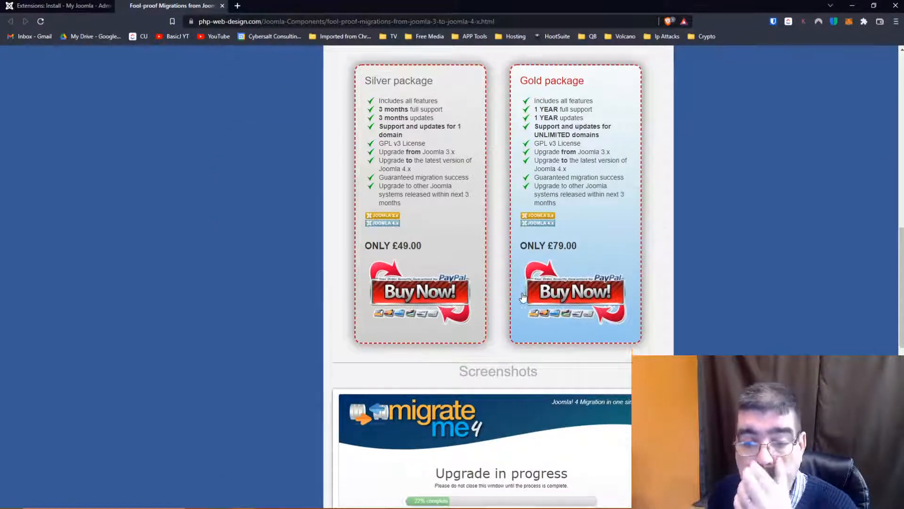
{"action": "scroll", "coordinate": [523, 296], "scroll_direction": "down", "scroll_amount": 6}
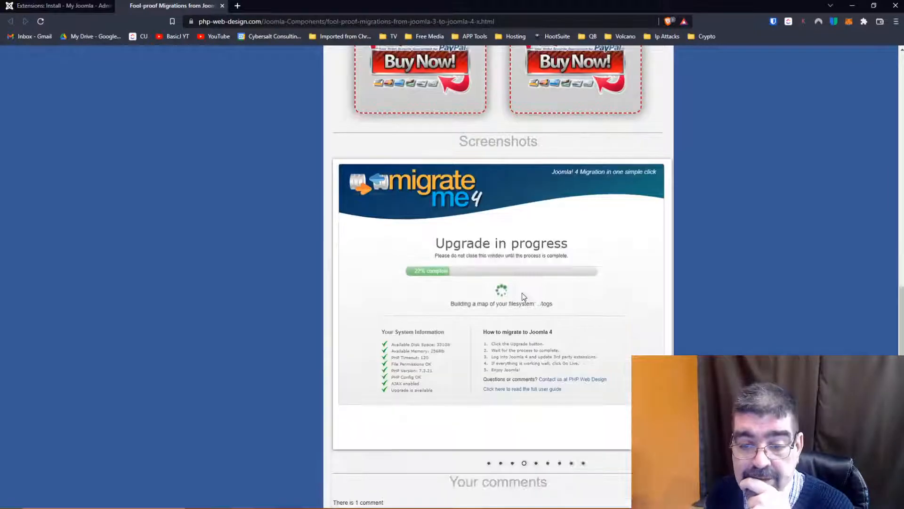
{"action": "scroll", "coordinate": [522, 294], "scroll_direction": "down", "scroll_amount": 4}
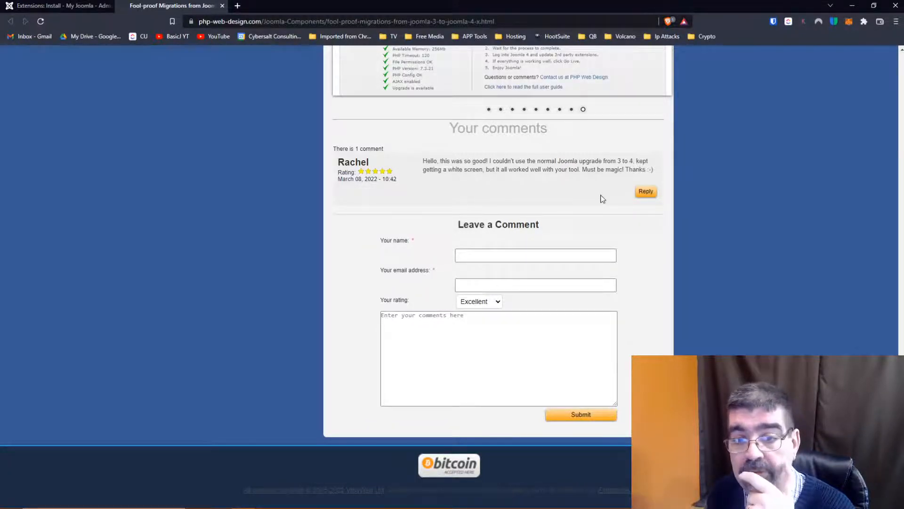
{"action": "scroll", "coordinate": [603, 198], "scroll_direction": "up", "scroll_amount": 15}
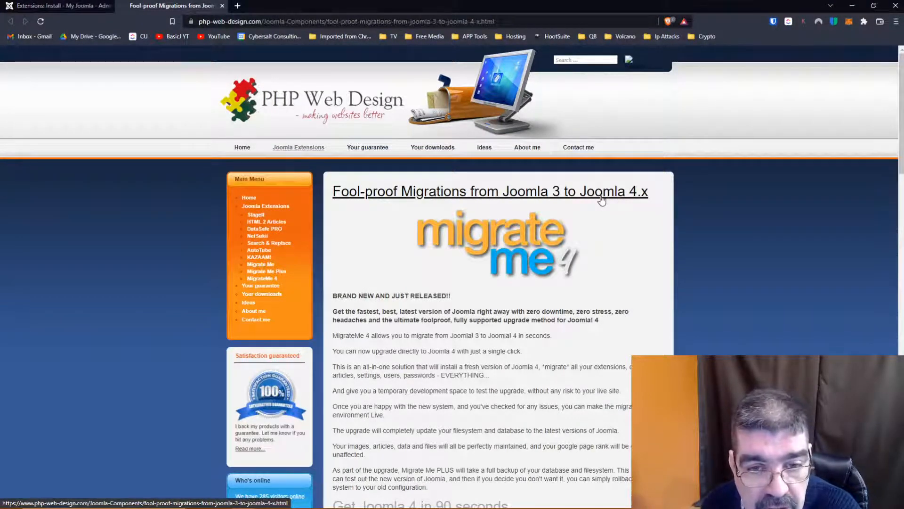
{"action": "scroll", "coordinate": [602, 199], "scroll_direction": "down", "scroll_amount": 4}
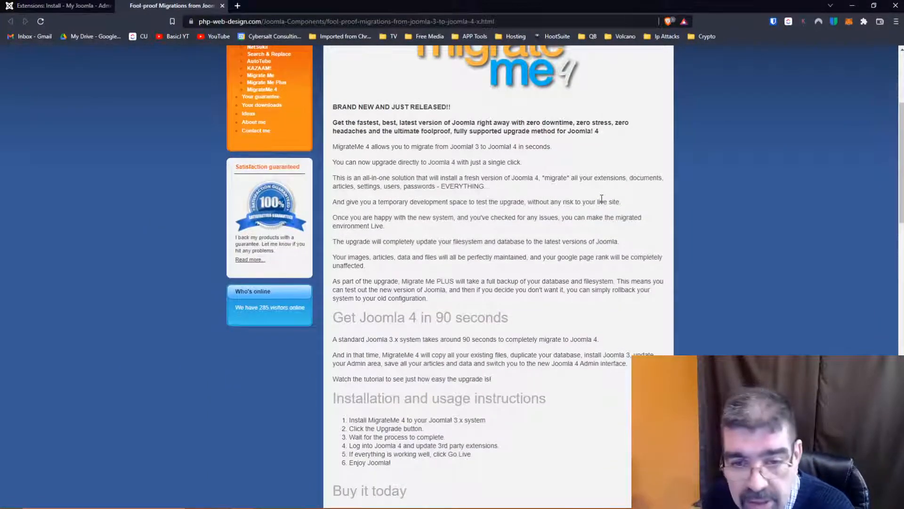
- Finish looking over the MigrateMe 4 developer page and return to the extension's listing in Joomla's Install from Web catalogue
{"action": "scroll", "coordinate": [597, 203], "scroll_direction": "up", "scroll_amount": 4}
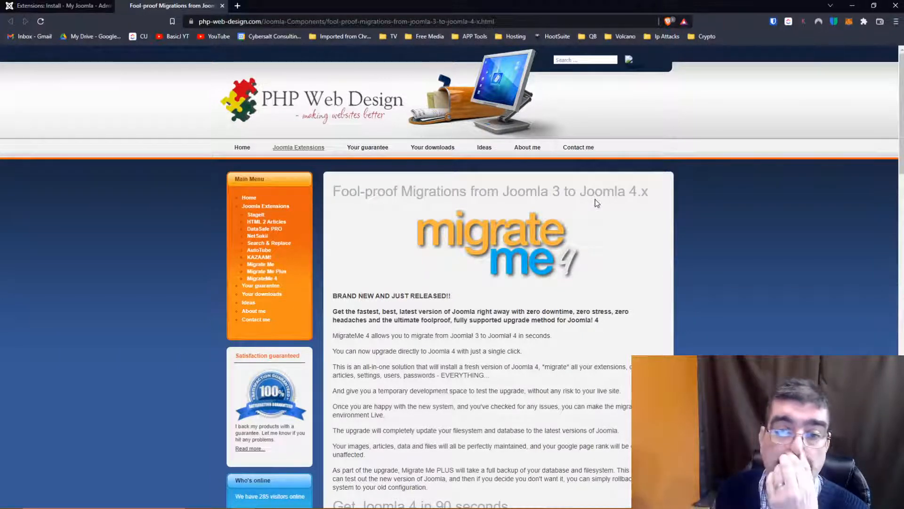
{"action": "scroll", "coordinate": [540, 217], "scroll_direction": "down", "scroll_amount": 3}
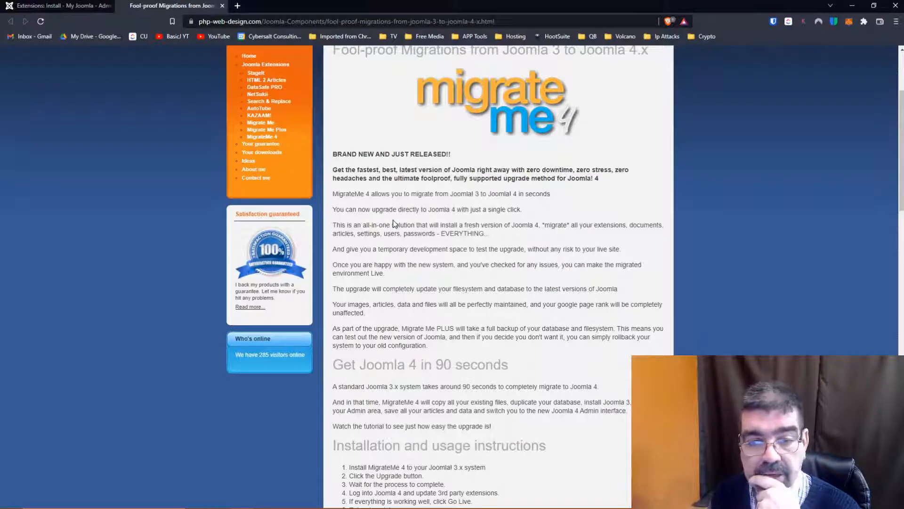
{"action": "left_click", "coordinate": [57, 6]}
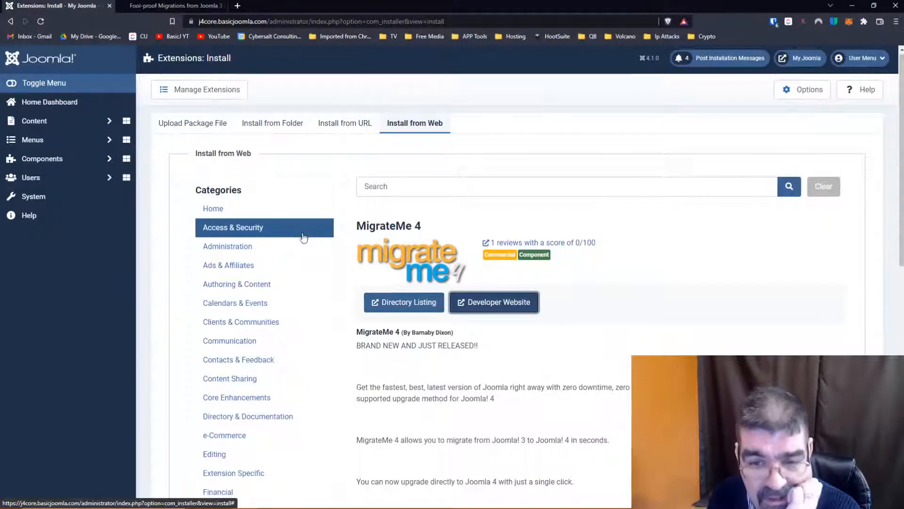
{"action": "scroll", "coordinate": [304, 236], "scroll_direction": "down", "scroll_amount": 5}
{"action": "scroll", "coordinate": [305, 237], "scroll_direction": "up", "scroll_amount": 5}
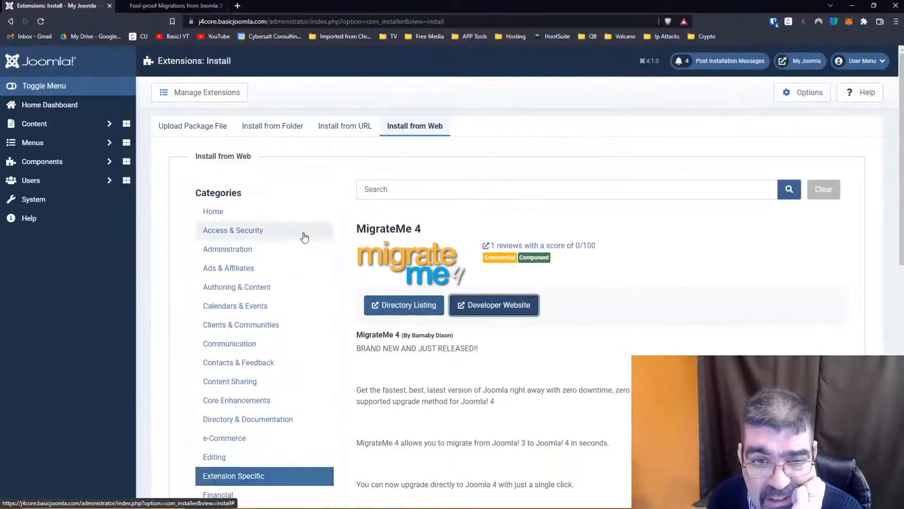
- Reload the Install from Web catalogue overview and sort the extensions by Newest First
{"action": "left_click", "coordinate": [10, 24]}
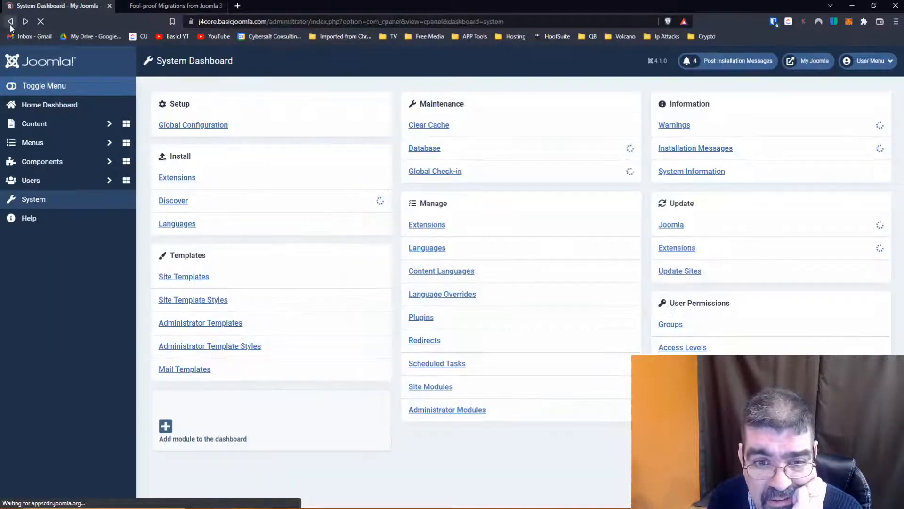
{"action": "left_click", "coordinate": [25, 22]}
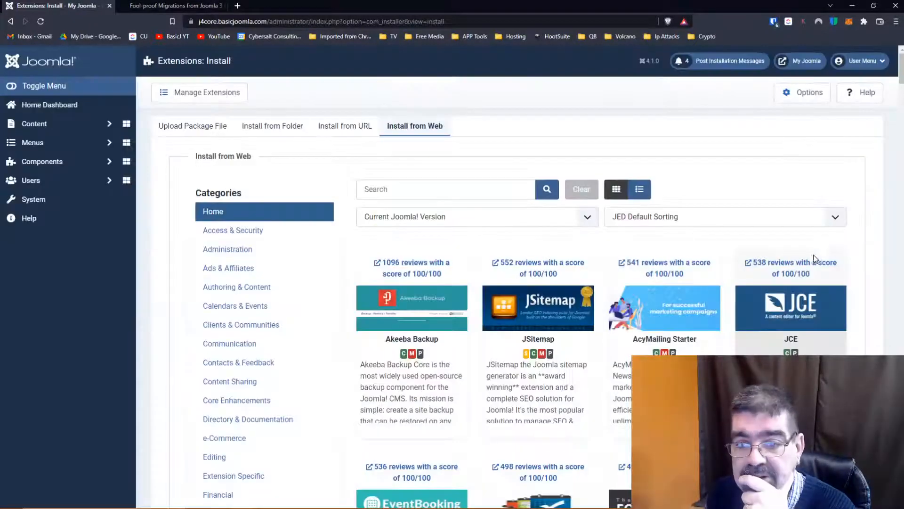
{"action": "left_click", "coordinate": [753, 218]}
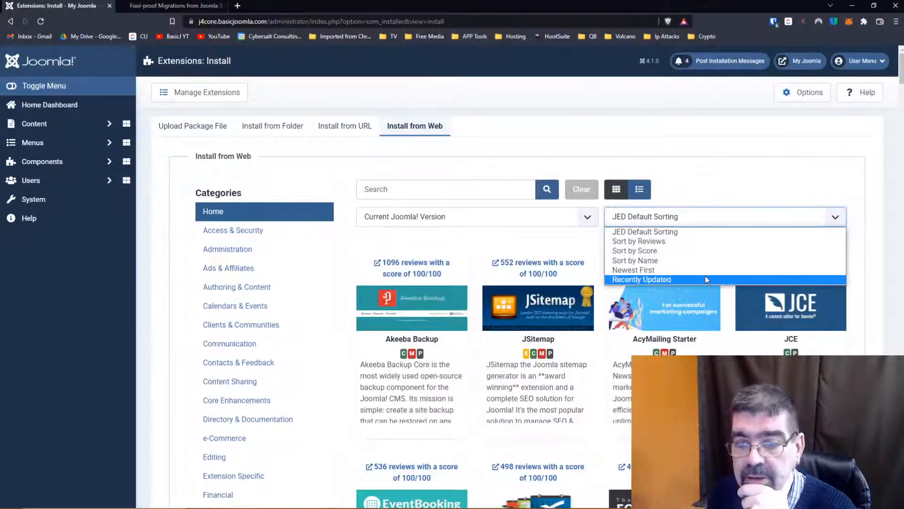
{"action": "left_click", "coordinate": [704, 270]}
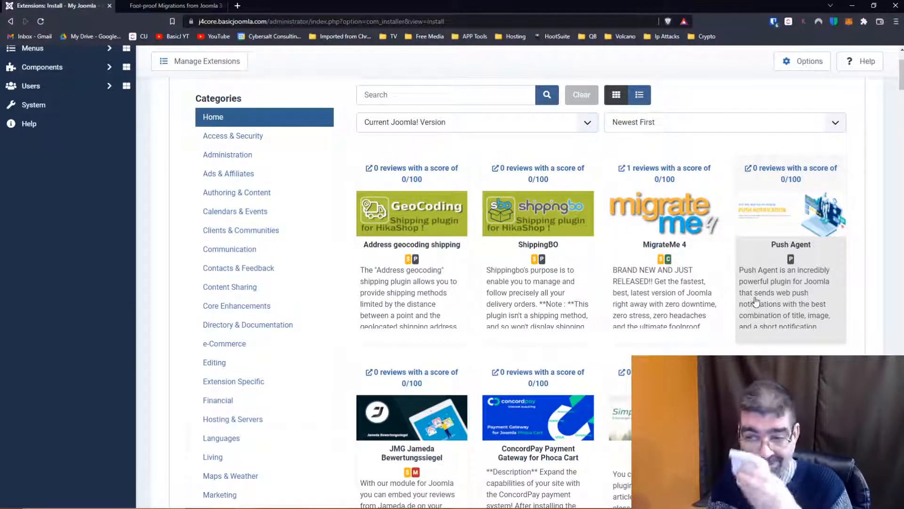
- Open Push Agent's page in the Joomla Extensions Directory and review its introduction, version, dates, license and reviews
{"action": "scroll", "coordinate": [756, 301], "scroll_direction": "down", "scroll_amount": 1}
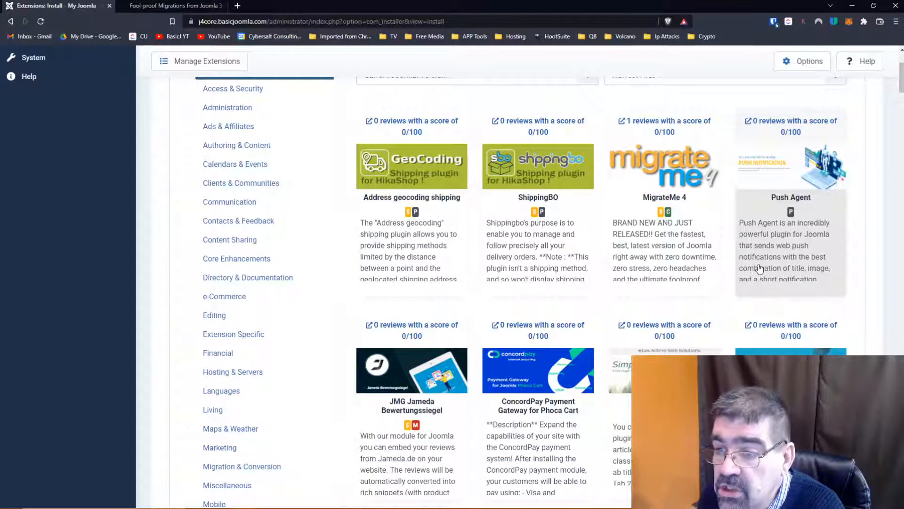
{"action": "scroll", "coordinate": [760, 272], "scroll_direction": "up", "scroll_amount": 1}
{"action": "right_click", "coordinate": [756, 258]}
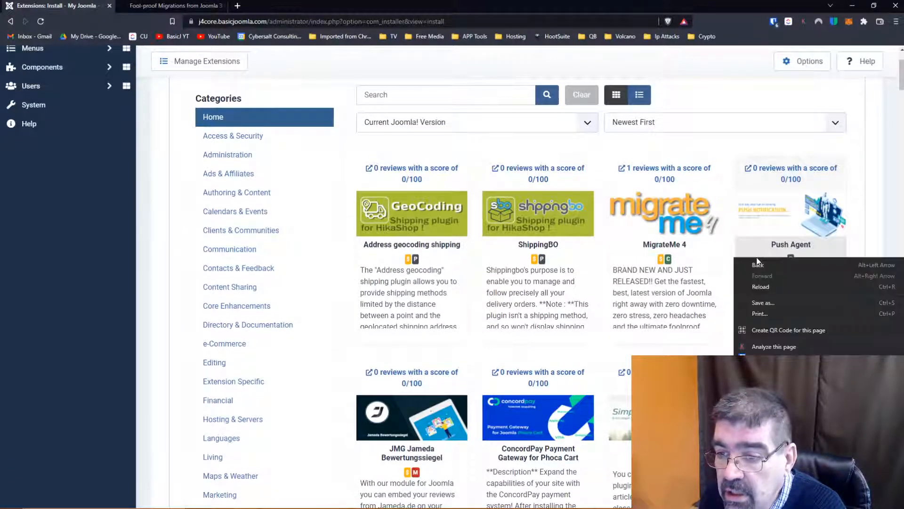
{"action": "right_click", "coordinate": [782, 170]}
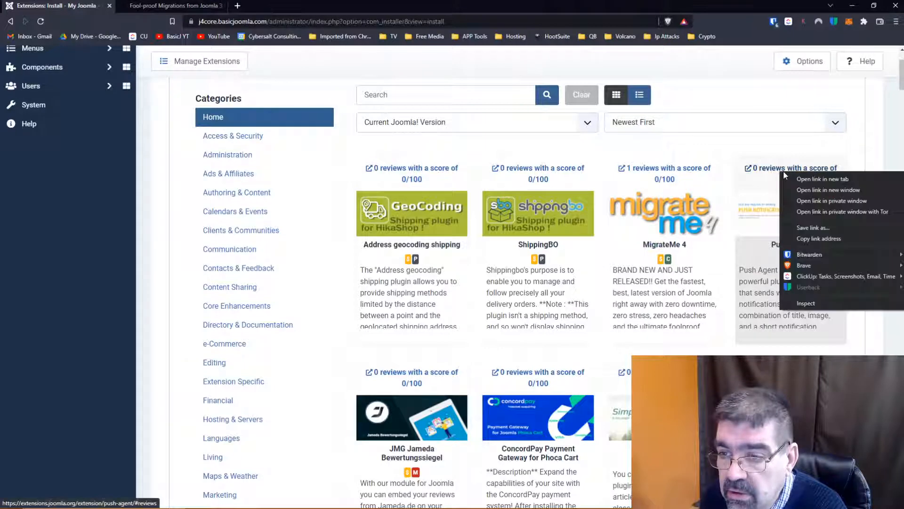
{"action": "left_click", "coordinate": [780, 169]}
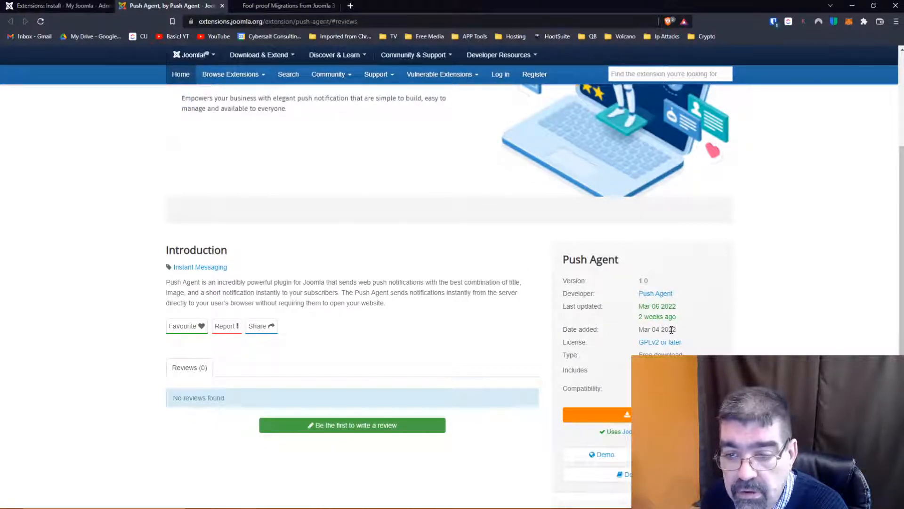
{"action": "scroll", "coordinate": [661, 322], "scroll_direction": "up", "scroll_amount": 3}
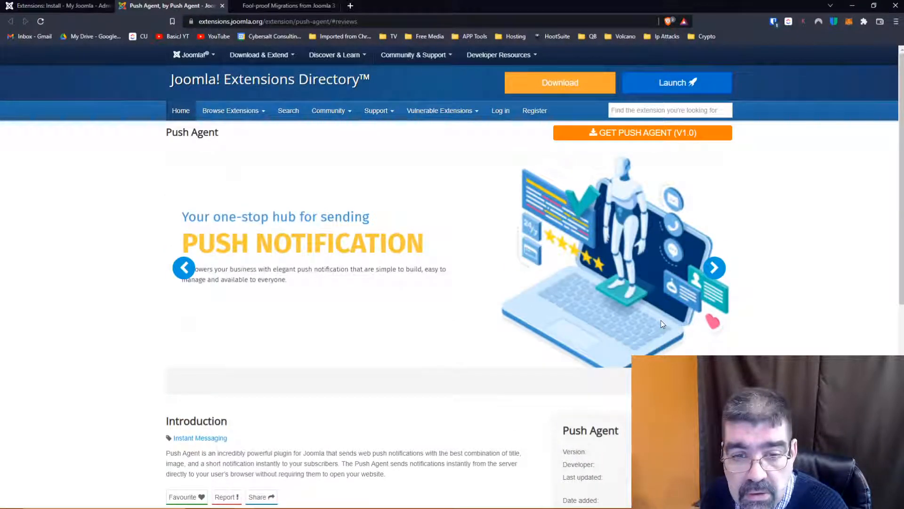
{"action": "scroll", "coordinate": [661, 323], "scroll_direction": "down", "scroll_amount": 4}
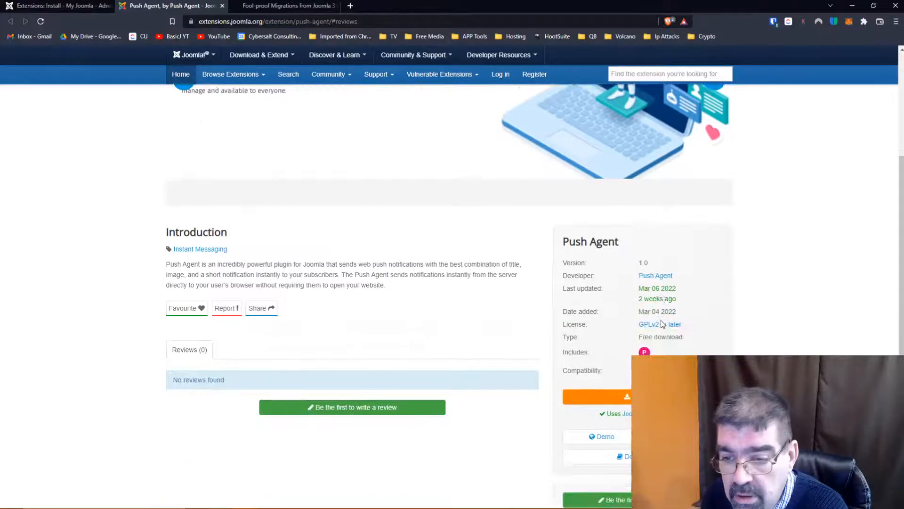
- Open the Push Agent demo link and skim the Joomla installation guide through adding a website, returning to its beginning
{"action": "left_click", "coordinate": [595, 438]}
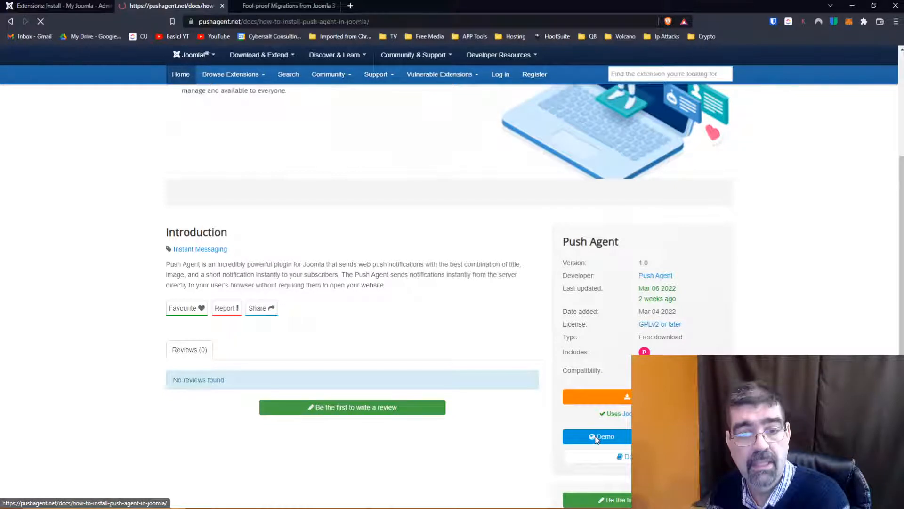
{"action": "scroll", "coordinate": [535, 301], "scroll_direction": "down", "scroll_amount": 3}
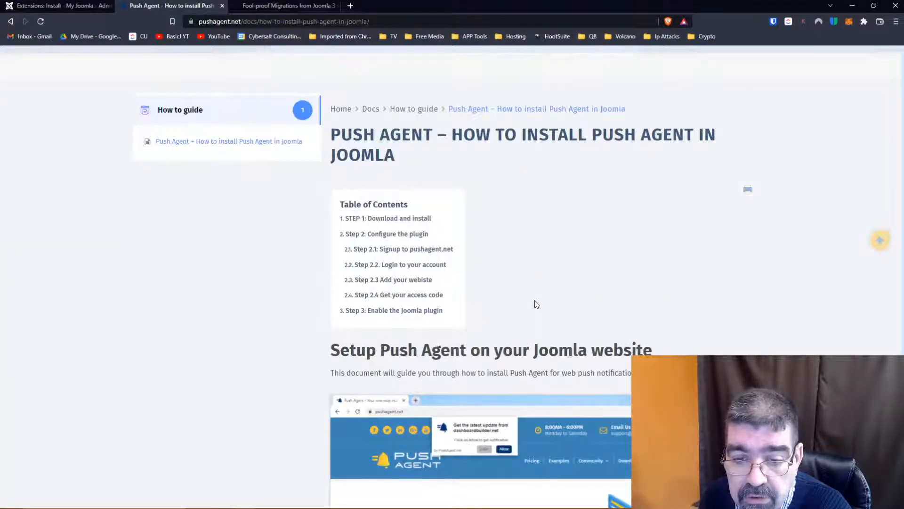
{"action": "scroll", "coordinate": [535, 302], "scroll_direction": "down", "scroll_amount": 2}
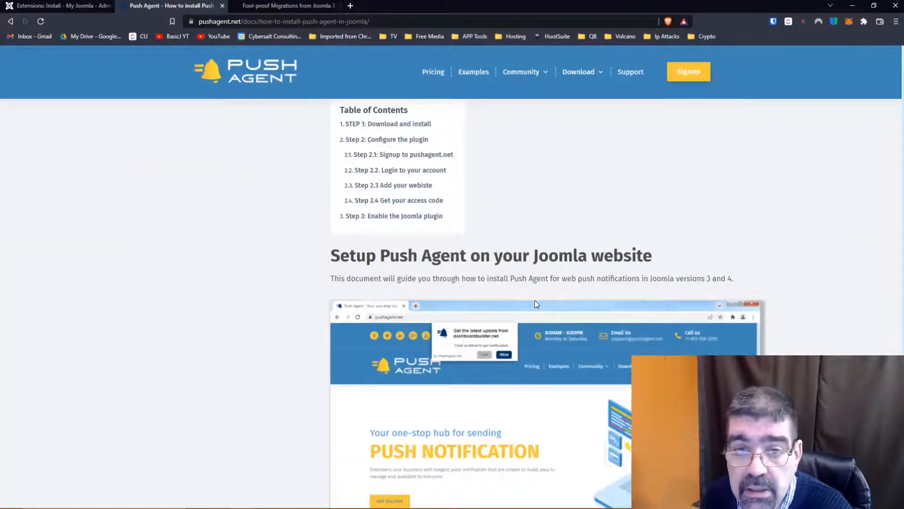
{"action": "scroll", "coordinate": [535, 304], "scroll_direction": "down", "scroll_amount": 2}
{"action": "scroll", "coordinate": [535, 304], "scroll_direction": "down", "scroll_amount": 1}
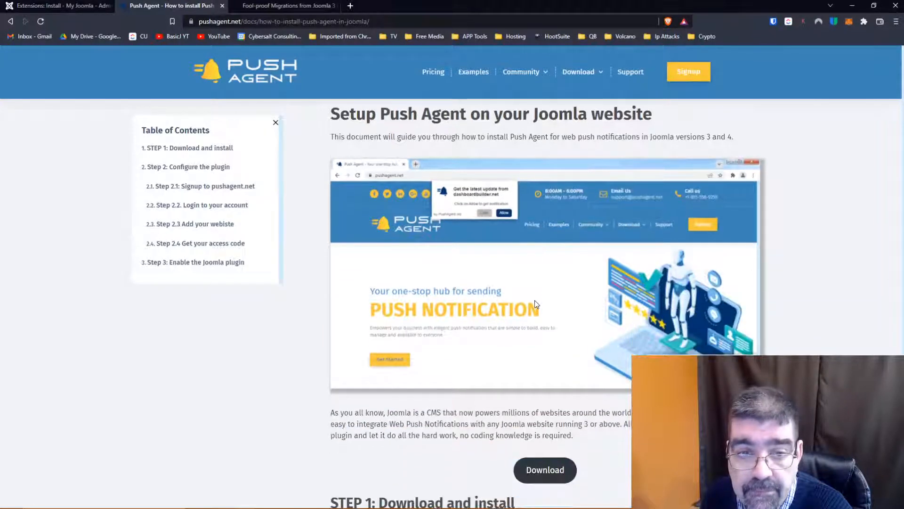
{"action": "scroll", "coordinate": [535, 304], "scroll_direction": "down", "scroll_amount": 4}
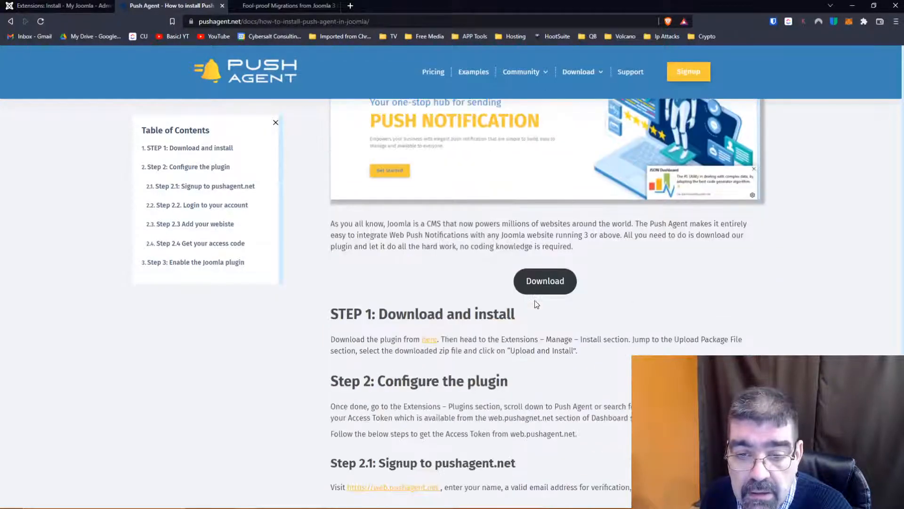
{"action": "scroll", "coordinate": [536, 305], "scroll_direction": "down", "scroll_amount": 3}
{"action": "scroll", "coordinate": [536, 304], "scroll_direction": "down", "scroll_amount": 5}
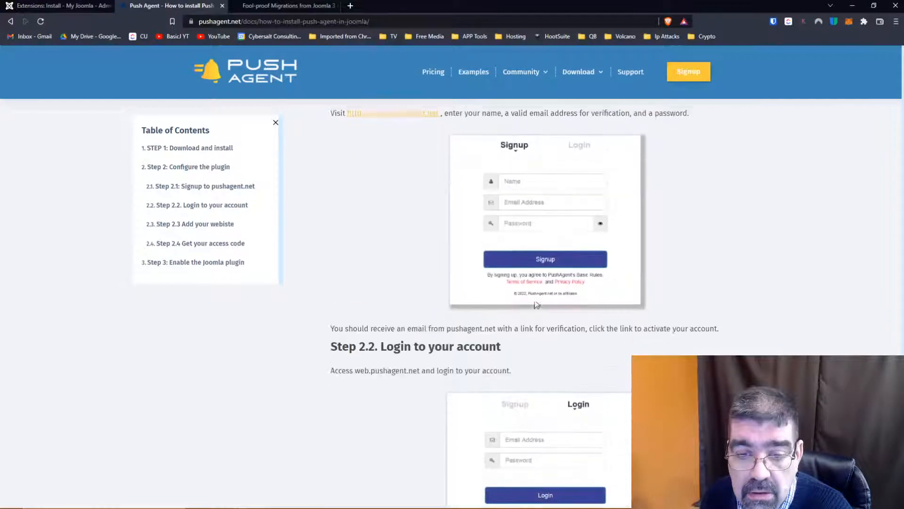
{"action": "scroll", "coordinate": [536, 303], "scroll_direction": "down", "scroll_amount": 4}
{"action": "scroll", "coordinate": [535, 303], "scroll_direction": "down", "scroll_amount": 4}
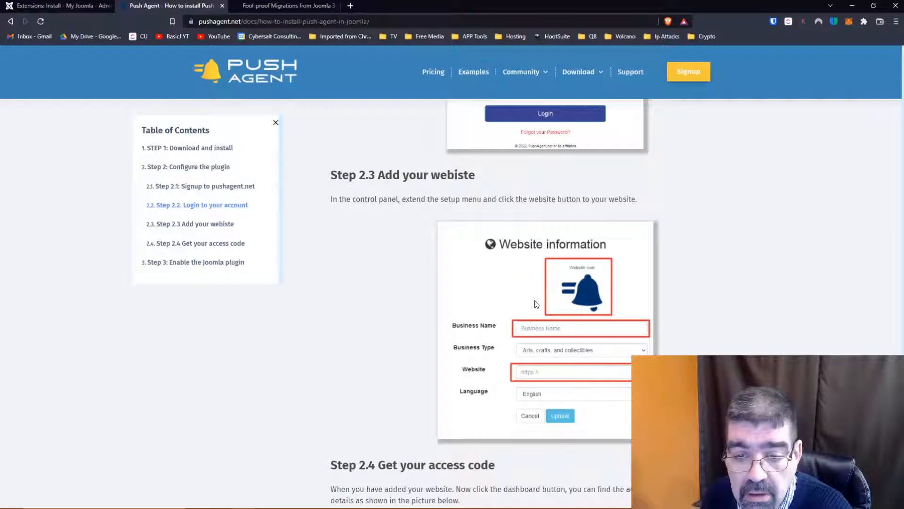
{"action": "scroll", "coordinate": [535, 303], "scroll_direction": "up", "scroll_amount": 15}
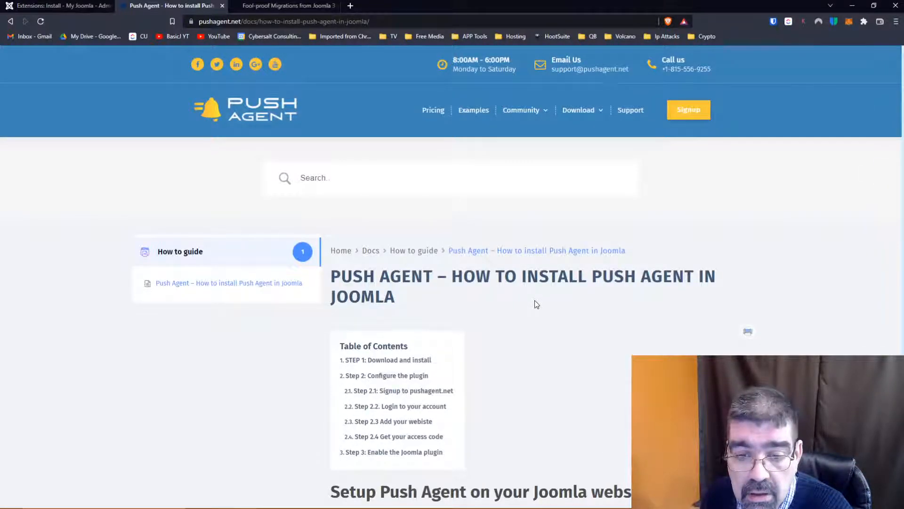
{"action": "scroll", "coordinate": [535, 304], "scroll_direction": "down", "scroll_amount": 2}
{"action": "scroll", "coordinate": [535, 304], "scroll_direction": "up", "scroll_amount": 2}
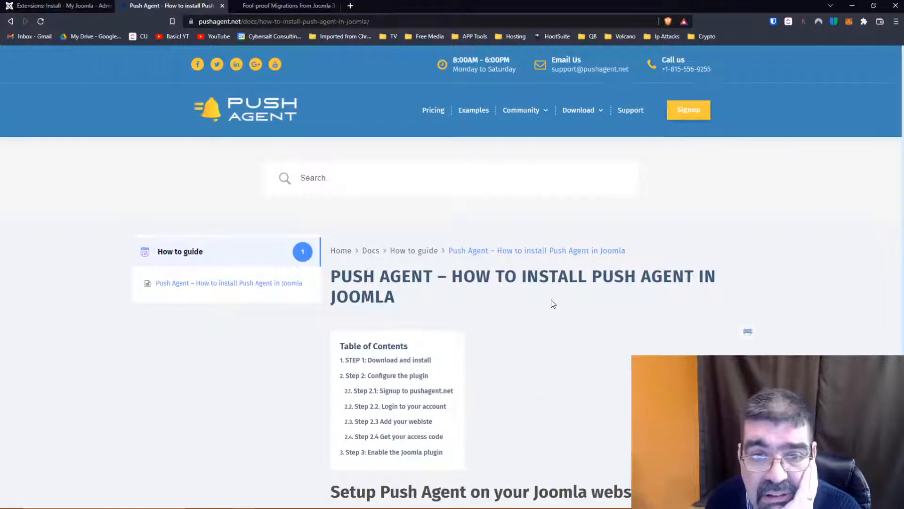
- Read the Push Agent installation guide through to enabling the Joomla plugin, including the signup, login and access code sections
{"action": "scroll", "coordinate": [534, 217], "scroll_direction": "down", "scroll_amount": 4}
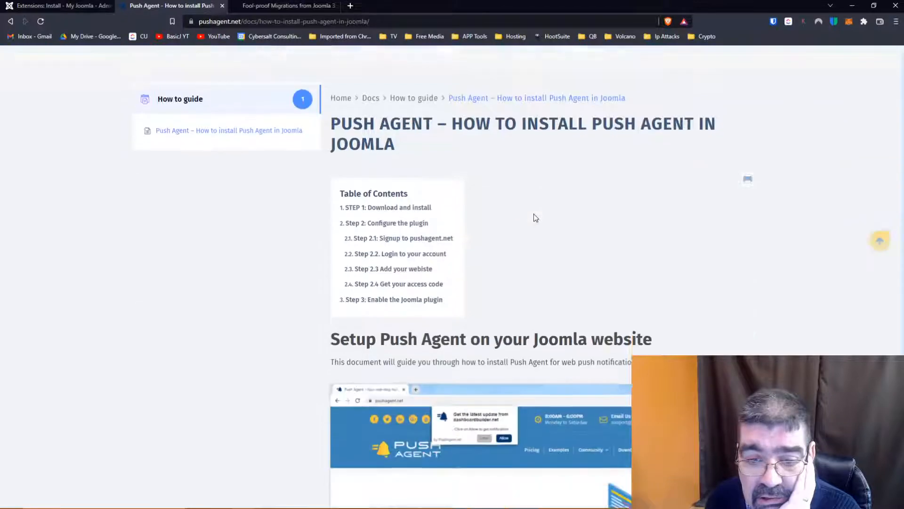
{"action": "scroll", "coordinate": [533, 218], "scroll_direction": "down", "scroll_amount": 20}
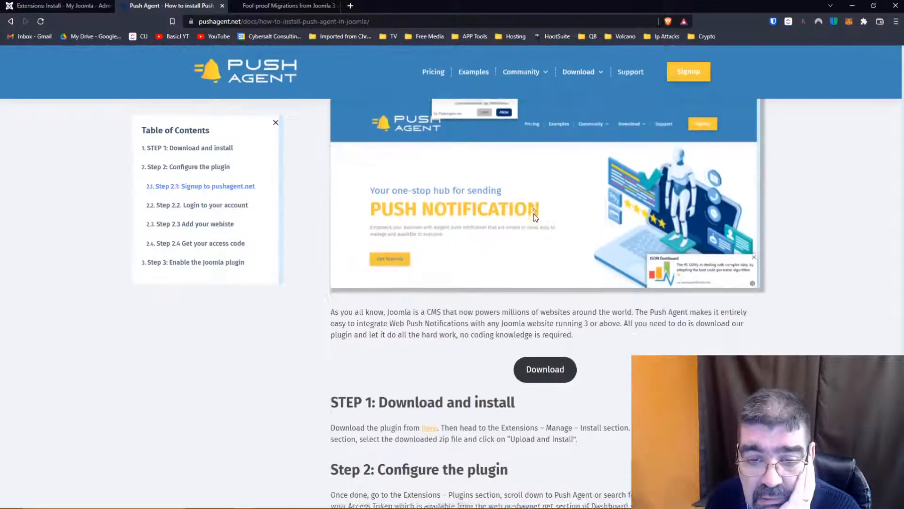
{"action": "scroll", "coordinate": [536, 218], "scroll_direction": "down", "scroll_amount": 3}
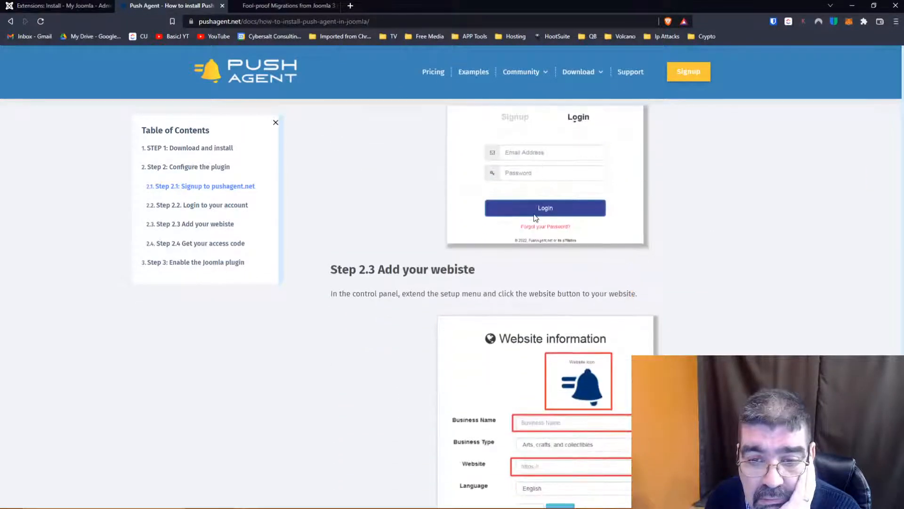
{"action": "scroll", "coordinate": [535, 217], "scroll_direction": "down", "scroll_amount": 5}
{"action": "scroll", "coordinate": [533, 214], "scroll_direction": "up", "scroll_amount": 9}
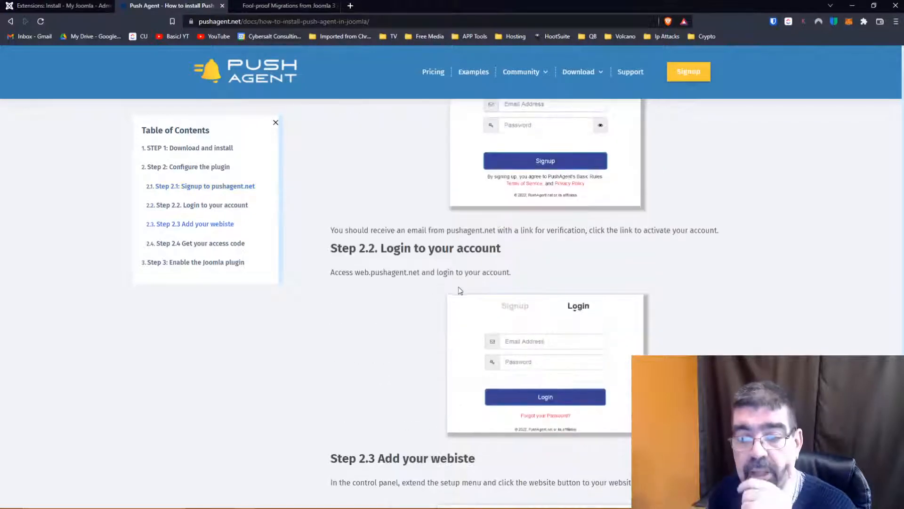
{"action": "scroll", "coordinate": [464, 281], "scroll_direction": "down", "scroll_amount": 3}
{"action": "scroll", "coordinate": [464, 279], "scroll_direction": "down", "scroll_amount": 6}
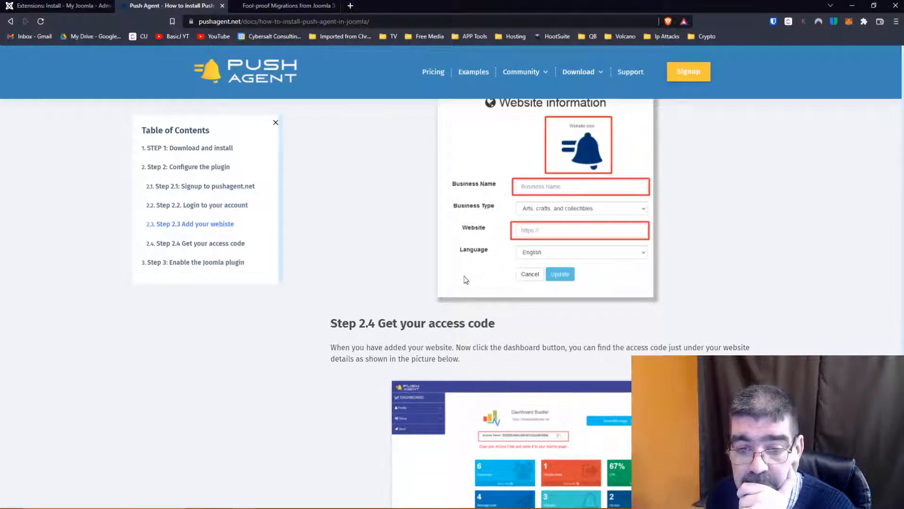
{"action": "scroll", "coordinate": [466, 280], "scroll_direction": "down", "scroll_amount": 5}
{"action": "scroll", "coordinate": [465, 280], "scroll_direction": "down", "scroll_amount": 3}
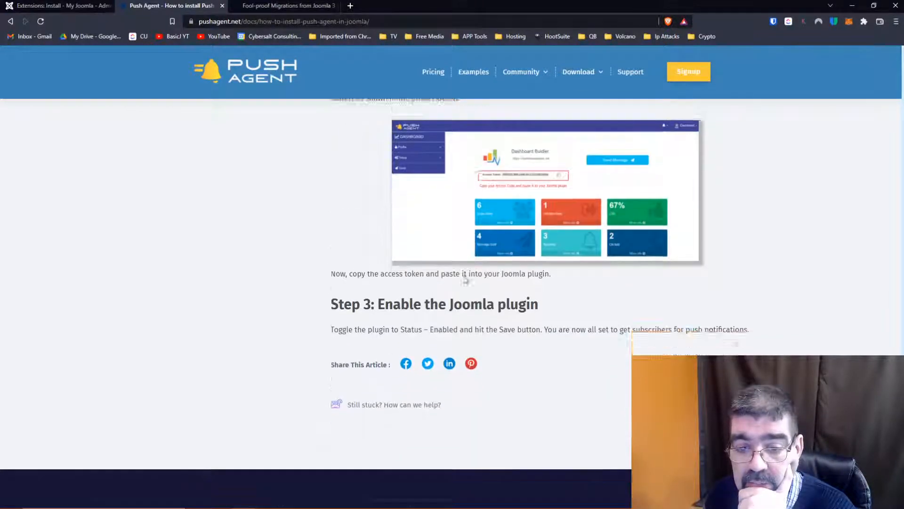
{"action": "left_click", "coordinate": [466, 280]}
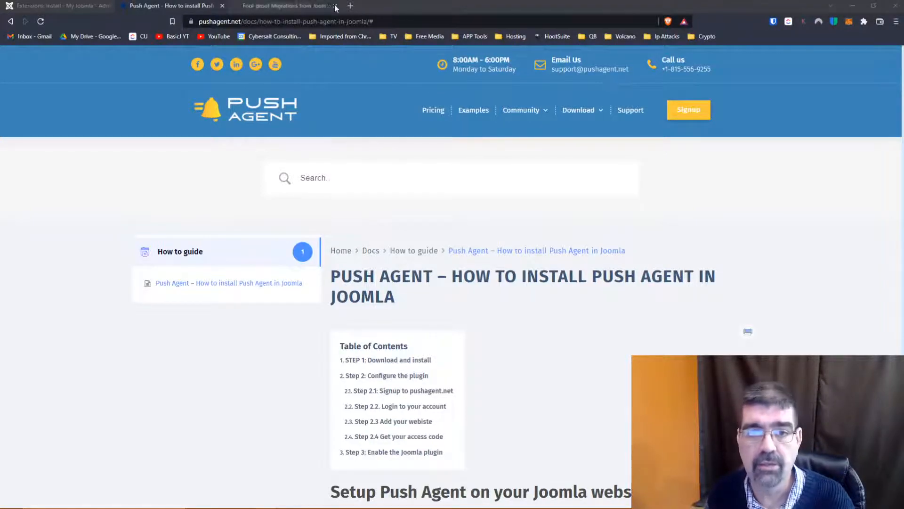
- Open the fcp.co website in a new browser tab and look over its main navigation
{"action": "left_click", "coordinate": [352, 5]}
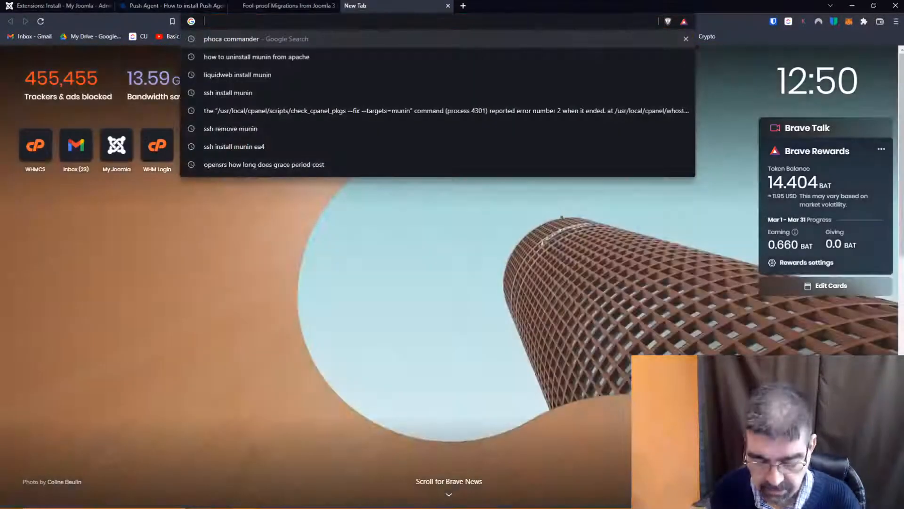
{"action": "type", "text": "fcp.co"}
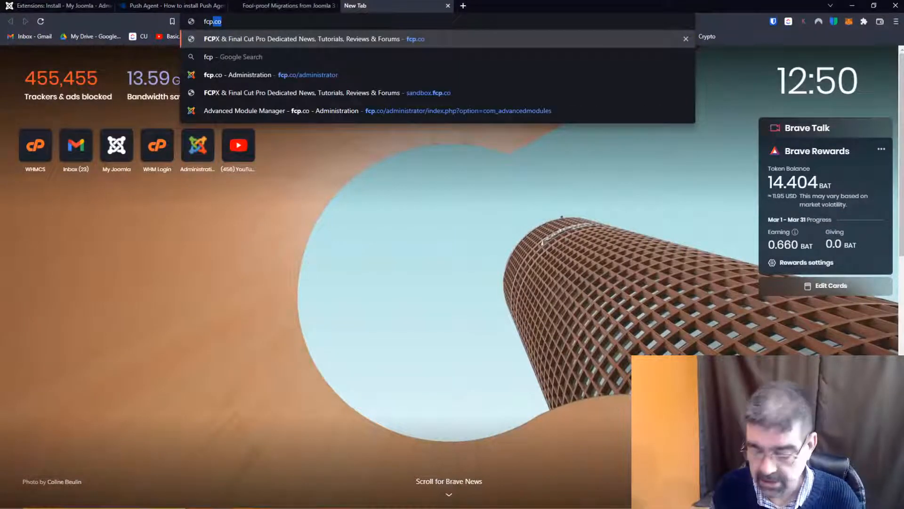
{"action": "key", "text": "Return"}
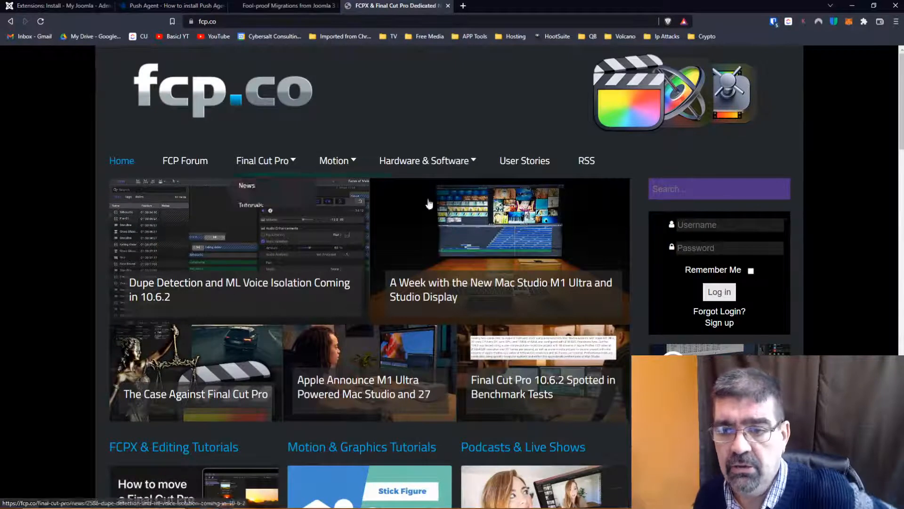
{"action": "mouse_move", "coordinate": [467, 175]}
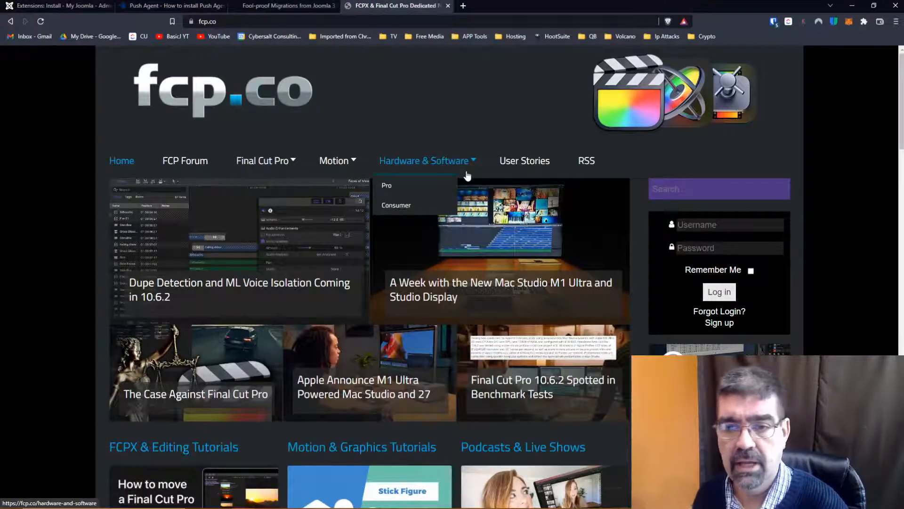
- Open the article "Dupe Detection and ML Voice Isolation Coming in 10.6.2" in a separate tab and compare its layout with the fcp.co home page
{"action": "right_click", "coordinate": [250, 258]}
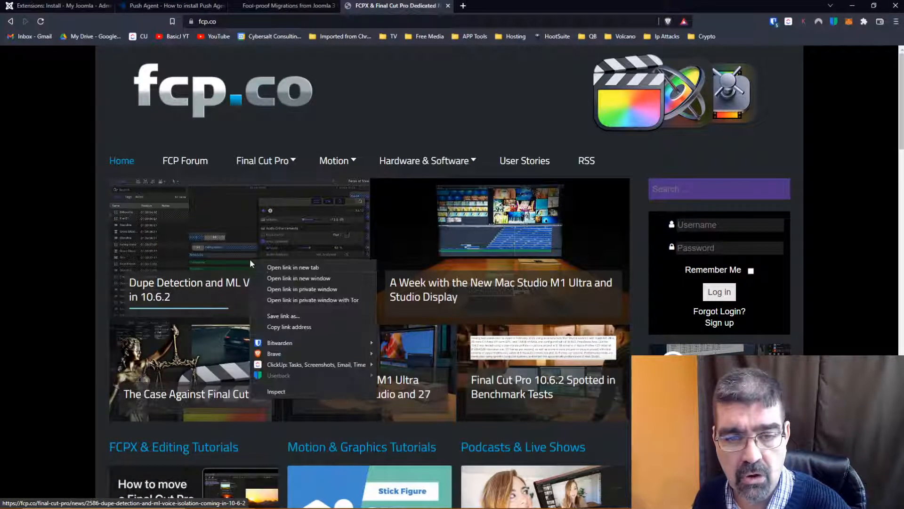
{"action": "left_click", "coordinate": [267, 266]}
{"action": "left_click", "coordinate": [483, 7]}
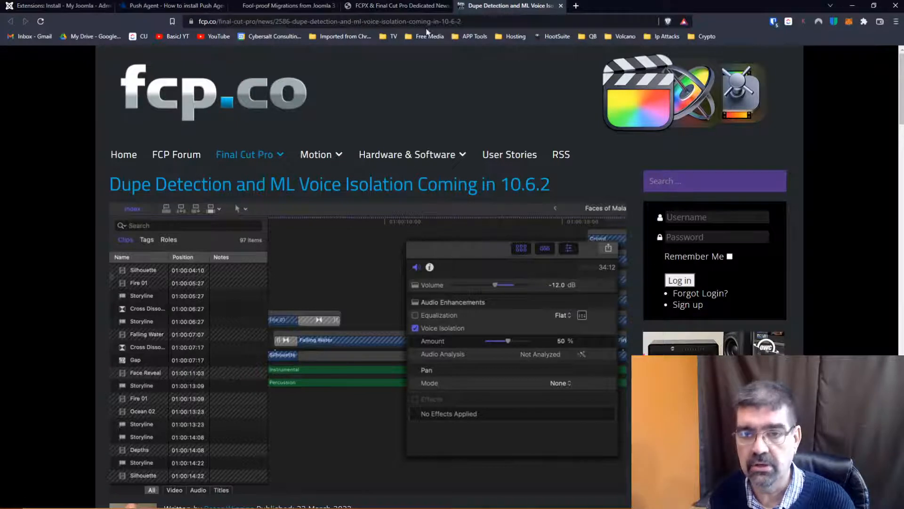
{"action": "left_click", "coordinate": [411, 7]}
{"action": "mouse_move", "coordinate": [280, 158]}
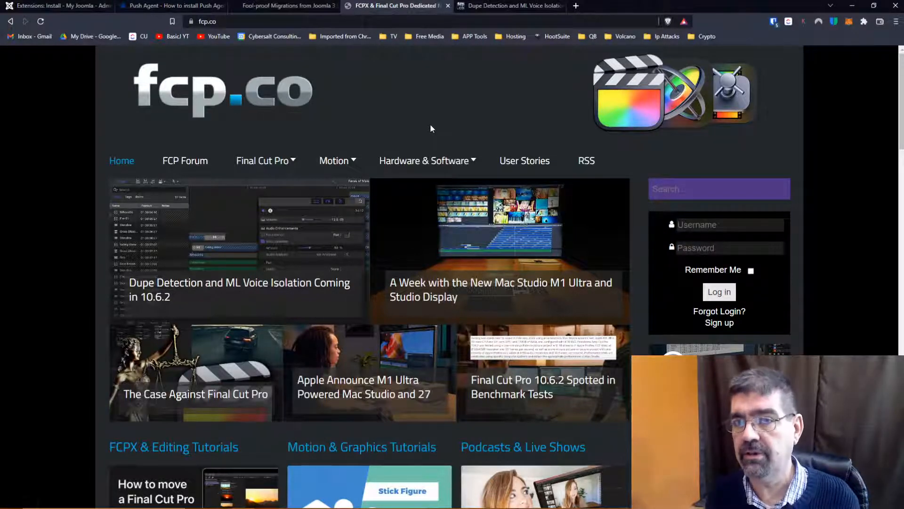
{"action": "left_click", "coordinate": [505, 6]}
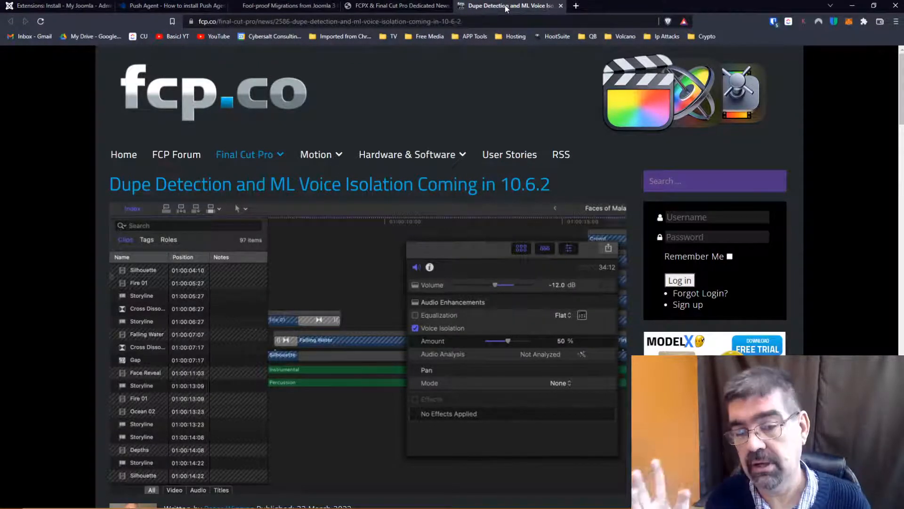
- View the FCP Forum's recent topics, and return to the fcp.co home page to skim its featured articles and tutorial sections
{"action": "left_click", "coordinate": [191, 161]}
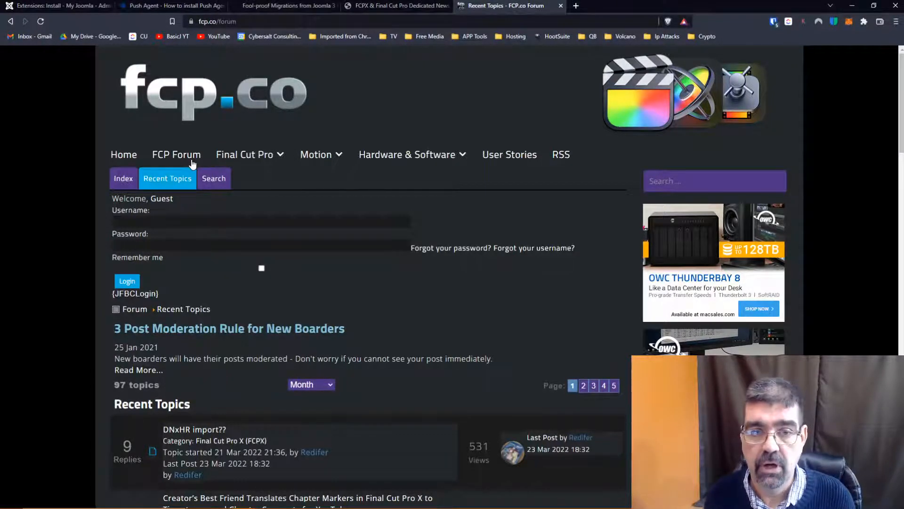
{"action": "left_click", "coordinate": [377, 9]}
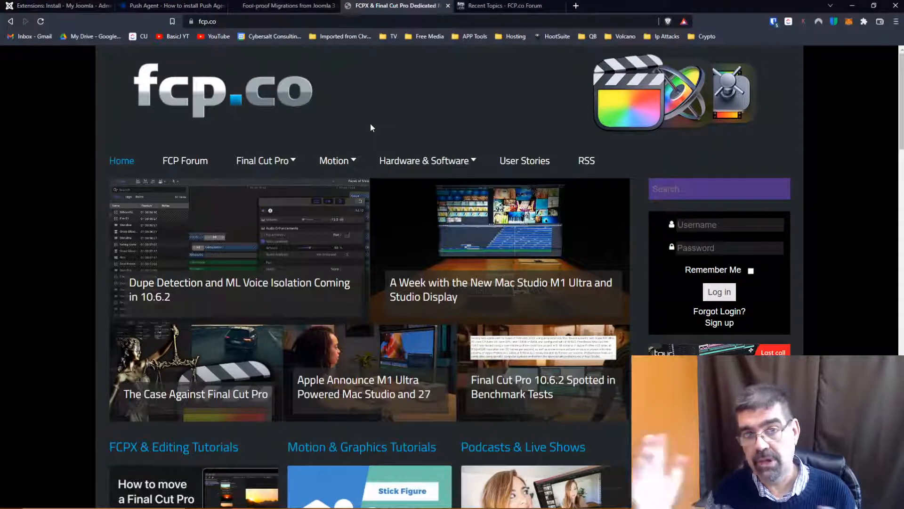
{"action": "scroll", "coordinate": [370, 146], "scroll_direction": "down", "scroll_amount": 4}
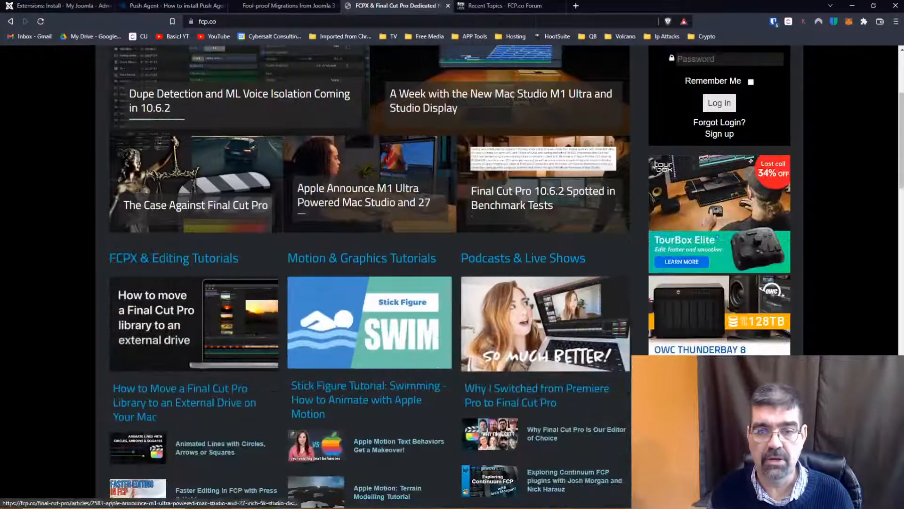
{"action": "scroll", "coordinate": [405, 278], "scroll_direction": "up", "scroll_amount": 3}
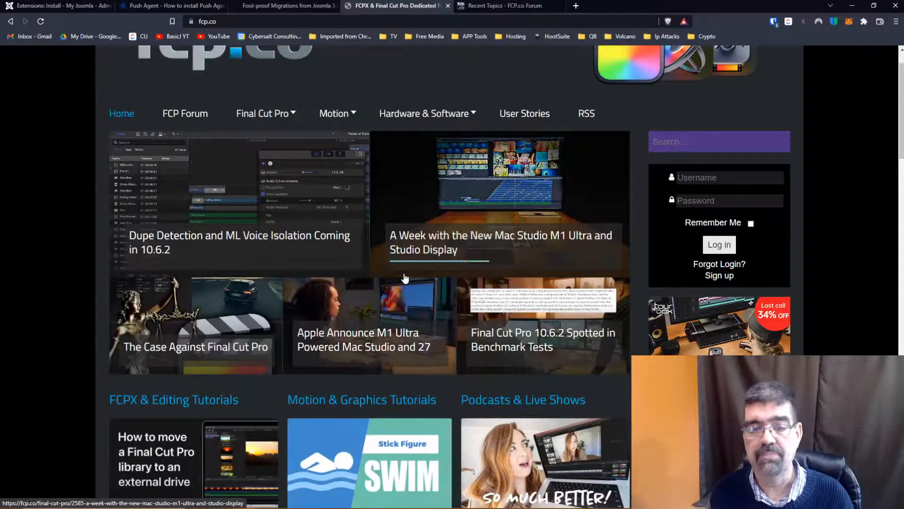
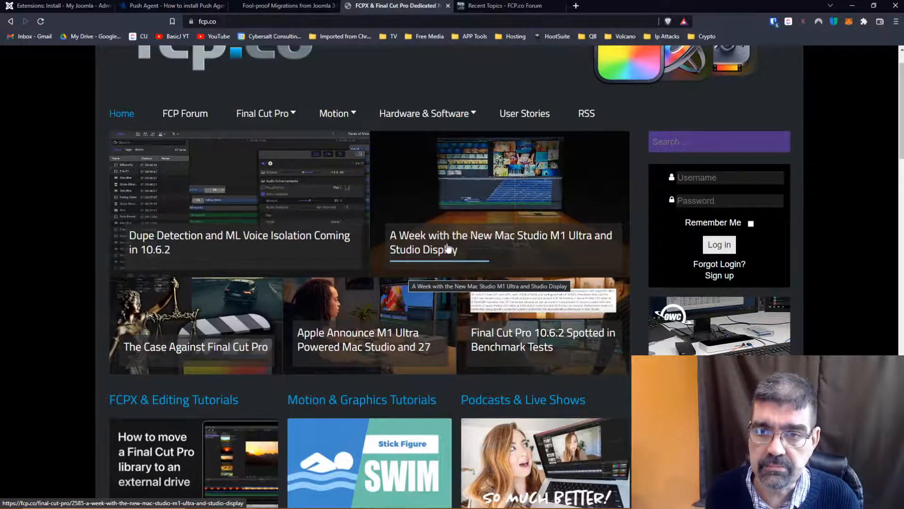
- Open cybersalt.org in a new browser tab and go to its Joomla administrator login page
{"action": "left_click", "coordinate": [576, 9]}
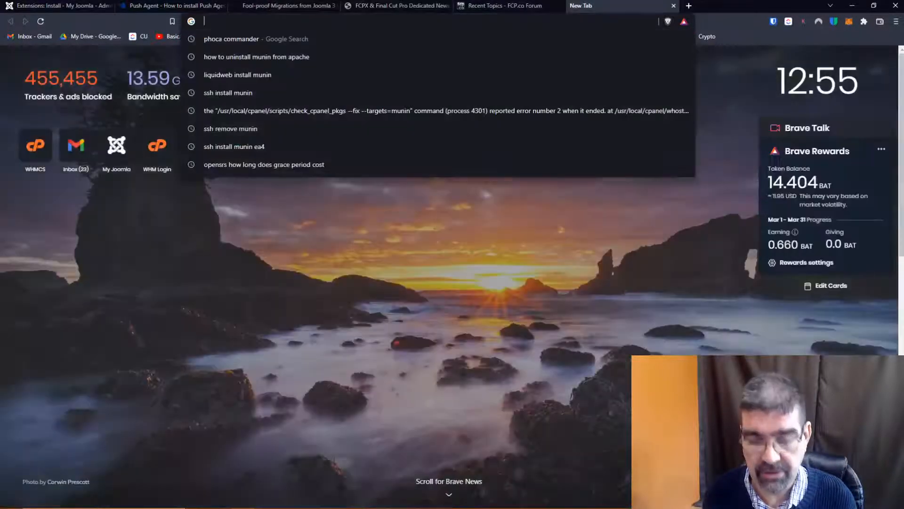
{"action": "type", "text": "cybersalt.org"}
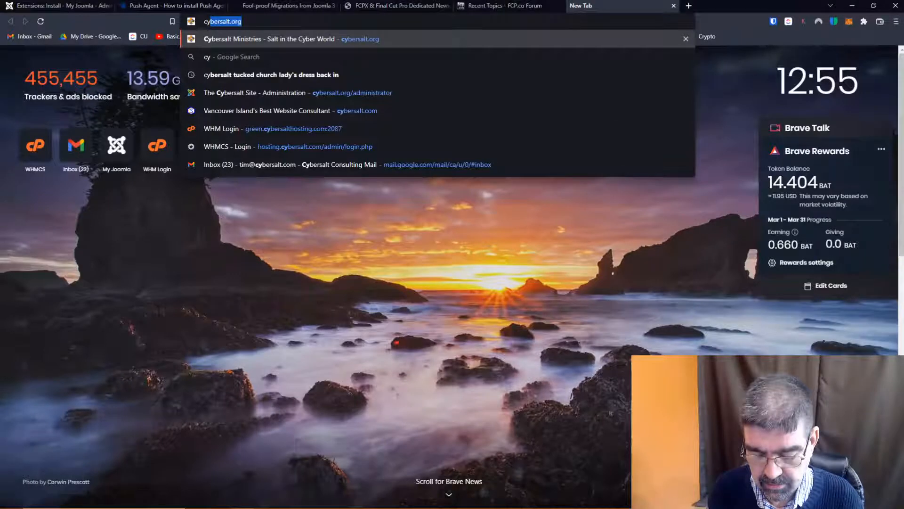
{"action": "key", "text": "Return"}
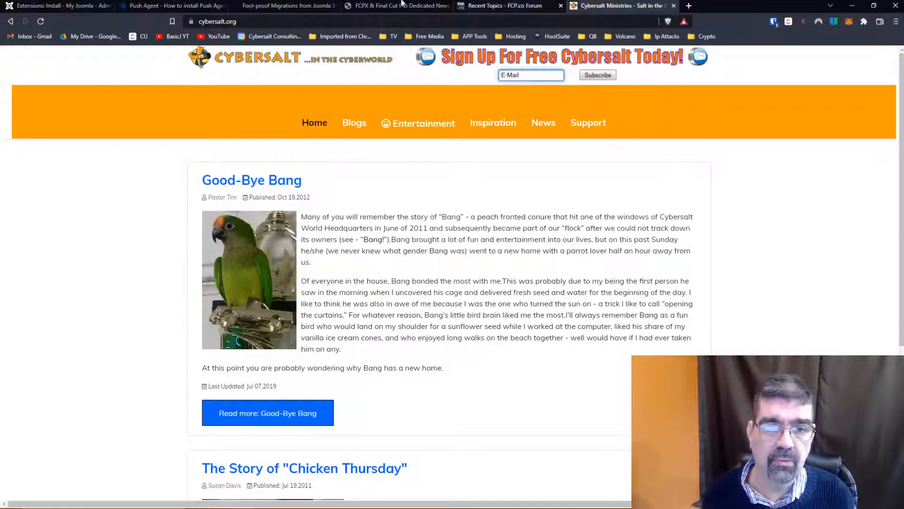
{"action": "left_click", "coordinate": [374, 15]}
{"action": "type", "text": "/administrator"}
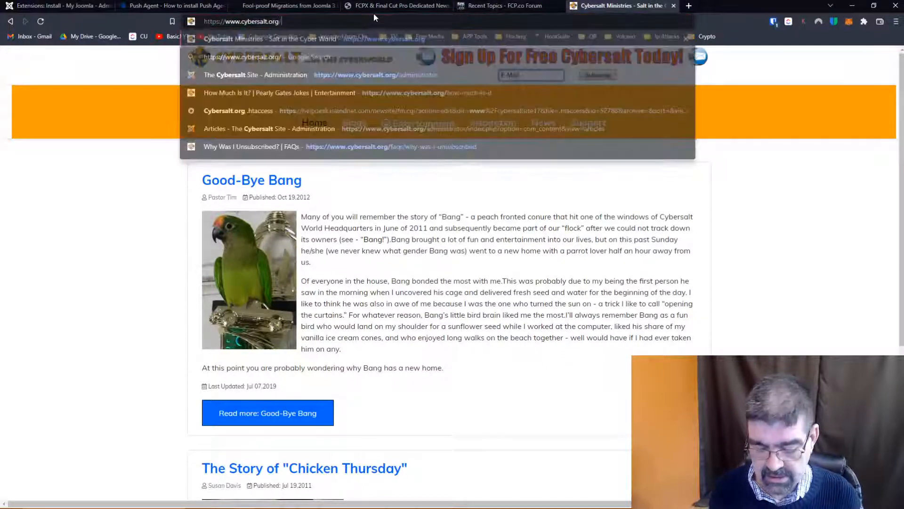
{"action": "key", "text": "Return"}
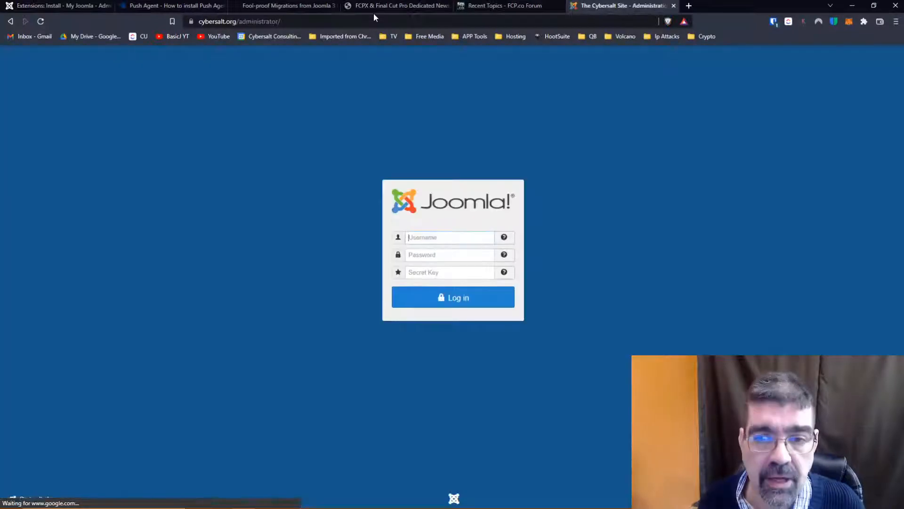
- Log in to the Joomla administrator with the saved username and account password
{"action": "left_click", "coordinate": [452, 238]}
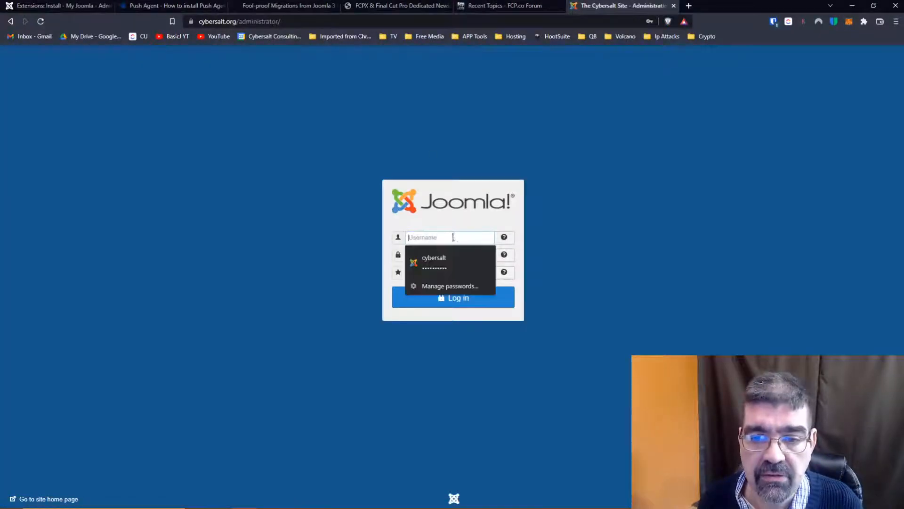
{"action": "left_click", "coordinate": [456, 264]}
{"action": "left_click", "coordinate": [463, 299]}
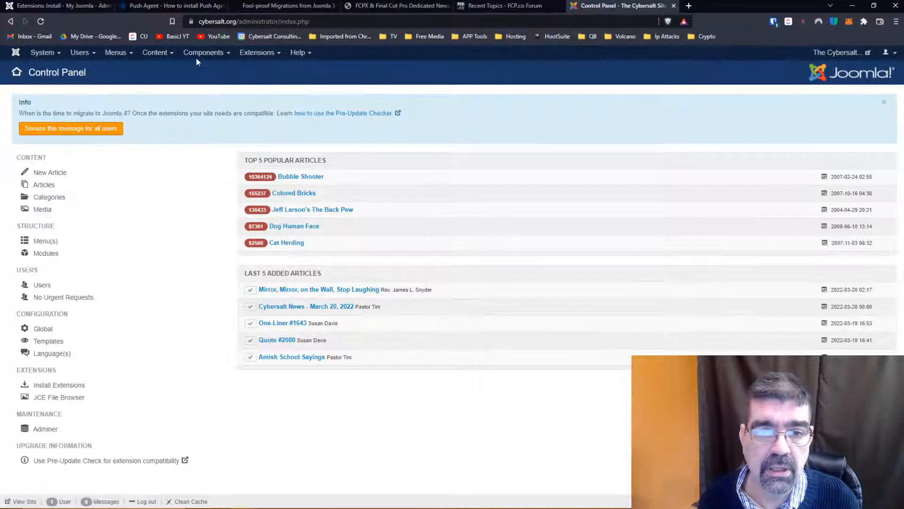
- Review the site's installed components from 4SEO to Web Links, including JCE Editor Pro, JotCache, Phoca Download, Regular Labs and sh404SEF
{"action": "left_click", "coordinate": [202, 53]}
{"action": "mouse_move", "coordinate": [215, 80]}
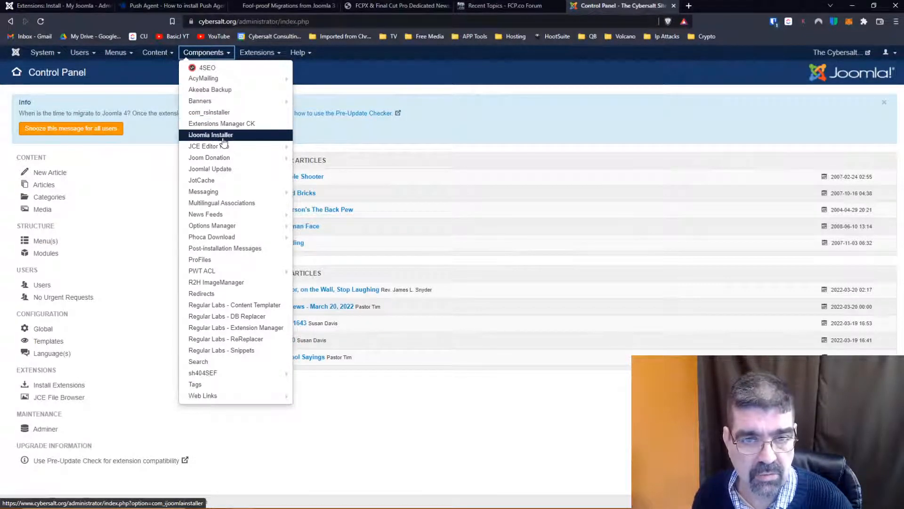
{"action": "mouse_move", "coordinate": [269, 147]}
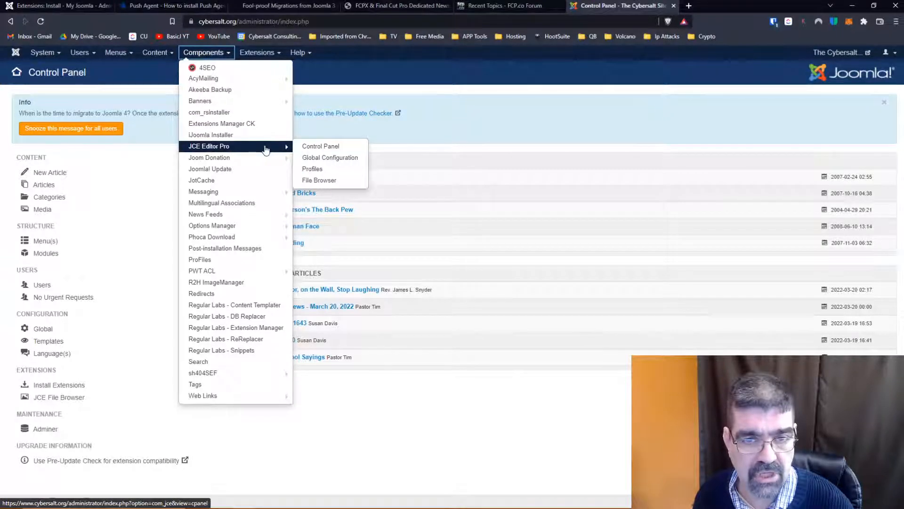
{"action": "mouse_move", "coordinate": [236, 164]}
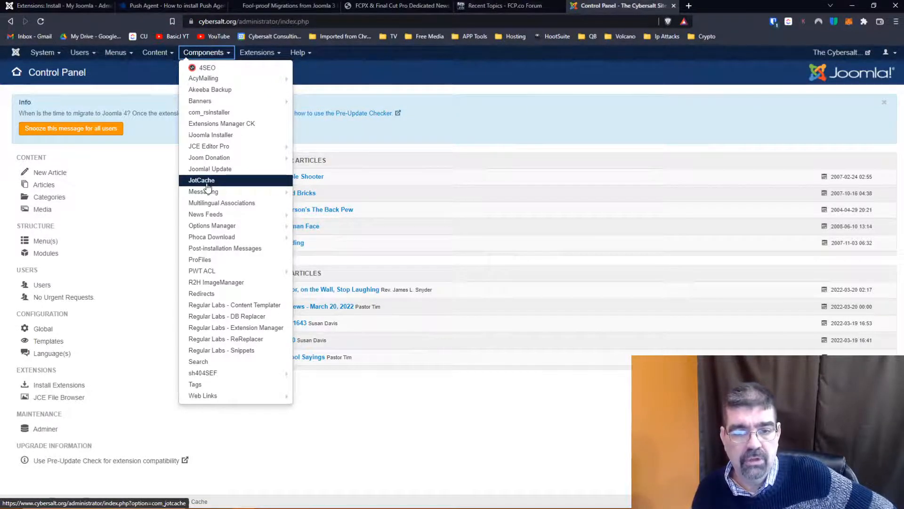
{"action": "mouse_move", "coordinate": [213, 239]}
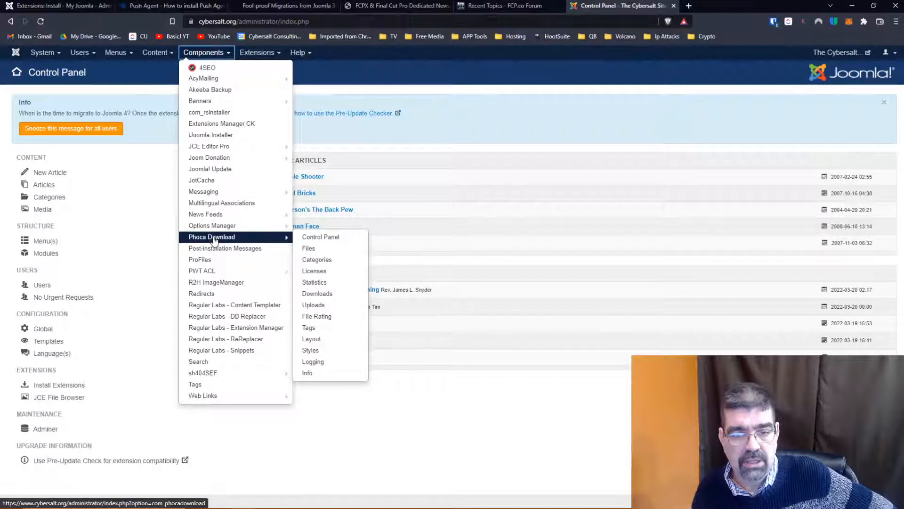
{"action": "mouse_move", "coordinate": [204, 273]}
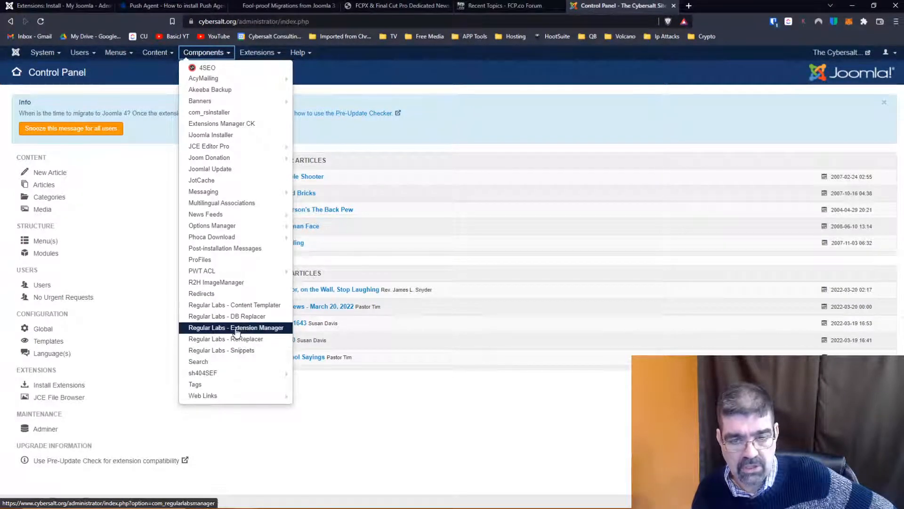
{"action": "mouse_move", "coordinate": [237, 374]}
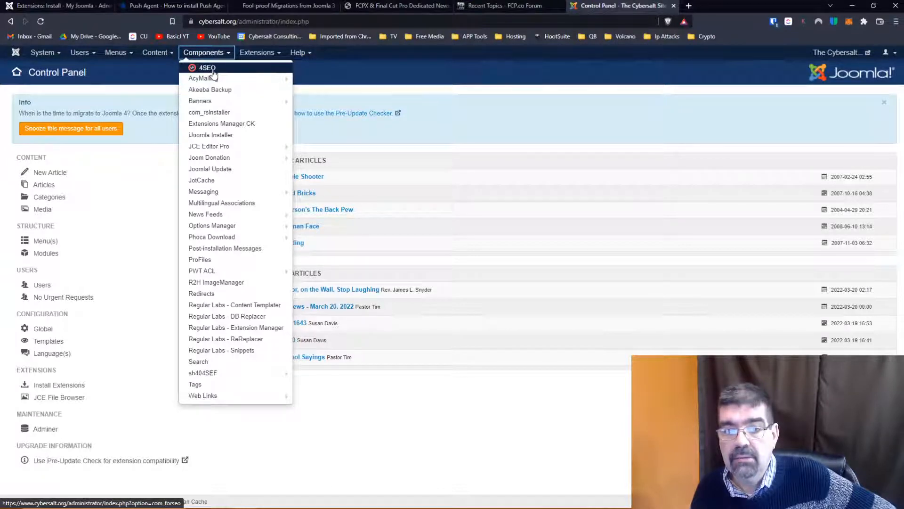
{"action": "mouse_move", "coordinate": [226, 377]}
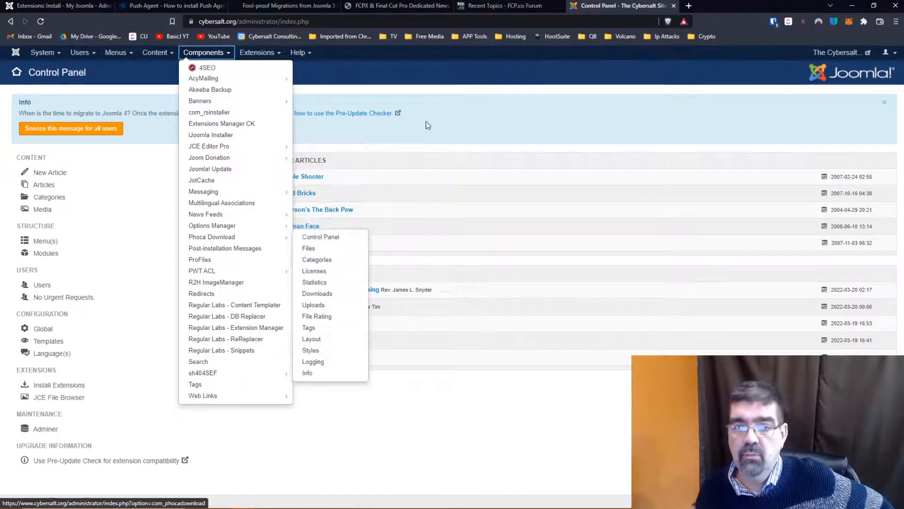
{"action": "left_click", "coordinate": [442, 120]}
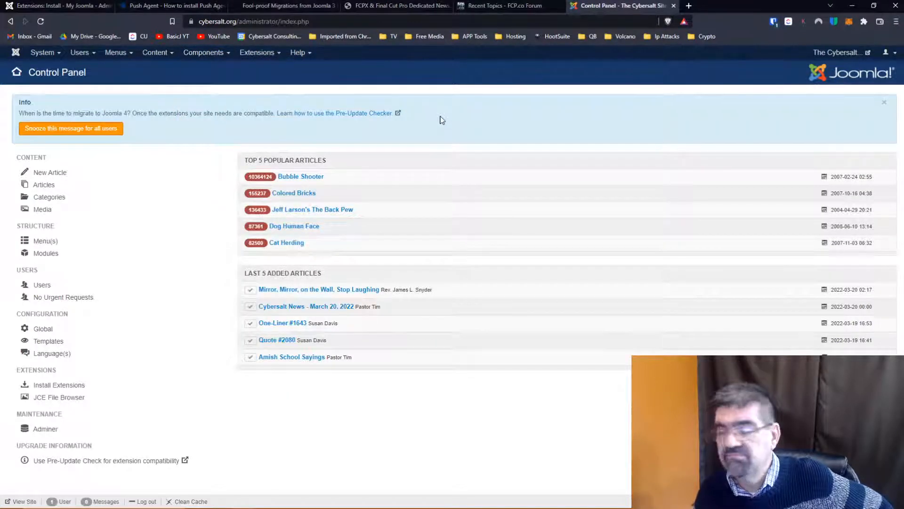
- Open the public home page of smartdrivetest.com in a new browser tab, leaving out the administrator path
{"action": "left_click", "coordinate": [687, 5]}
{"action": "type", "text": "smart"}
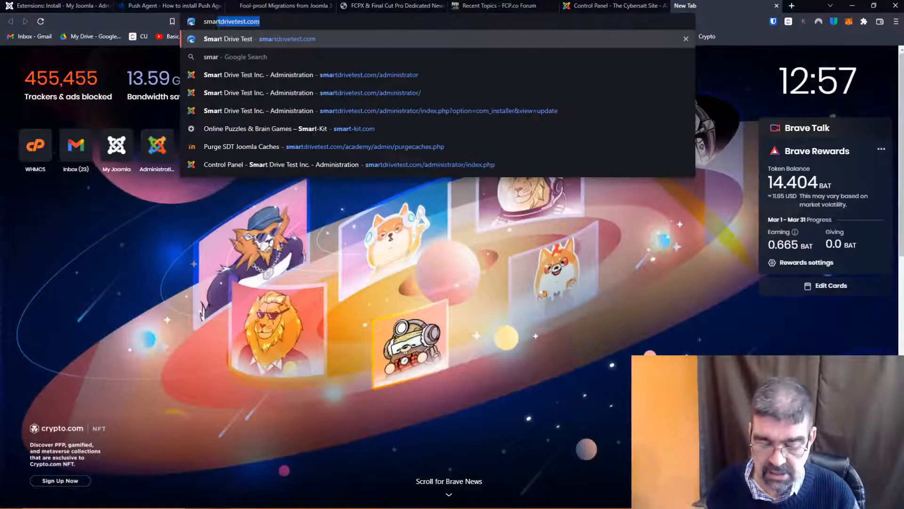
{"action": "key", "text": "Down"}
{"action": "key", "text": "Down"}
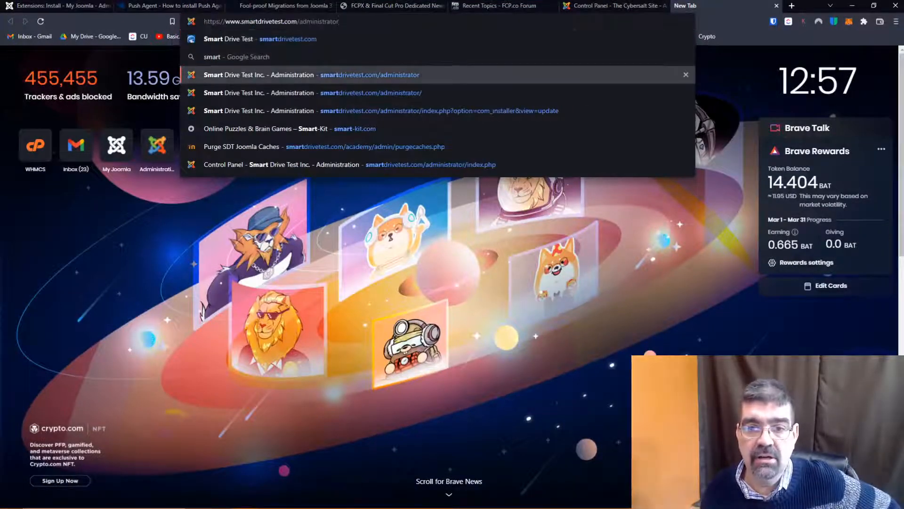
{"action": "key", "text": "BackSpace"}
{"action": "key", "text": "BackSpace"}
{"action": "key", "text": "BackSpace"}
{"action": "key", "text": "BackSpace"}
{"action": "key", "text": "BackSpace"}
{"action": "key", "text": "BackSpace"}
{"action": "key", "text": "BackSpace"}
{"action": "key", "text": "BackSpace"}
{"action": "key", "text": "BackSpace"}
{"action": "key", "text": "BackSpace"}
{"action": "key", "text": "BackSpace"}
{"action": "key", "text": "BackSpace"}
{"action": "key", "text": "BackSpace"}
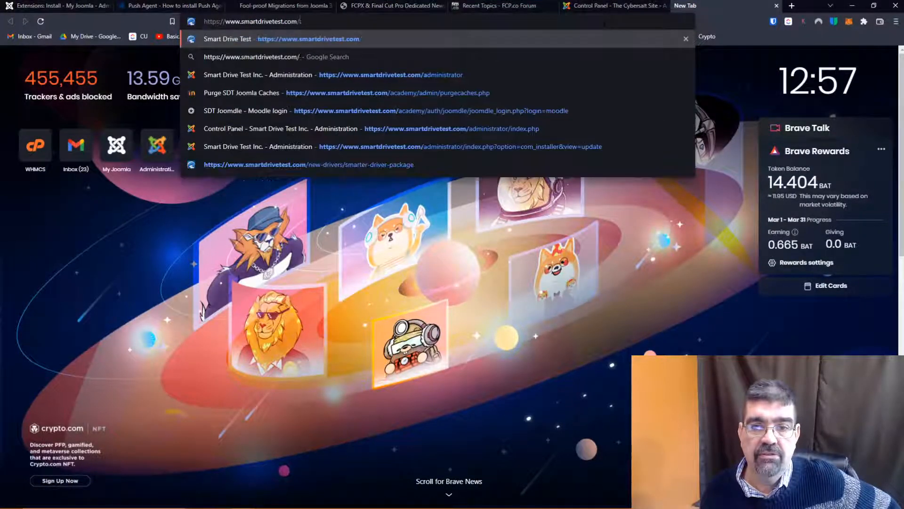
{"action": "key", "text": "Return"}
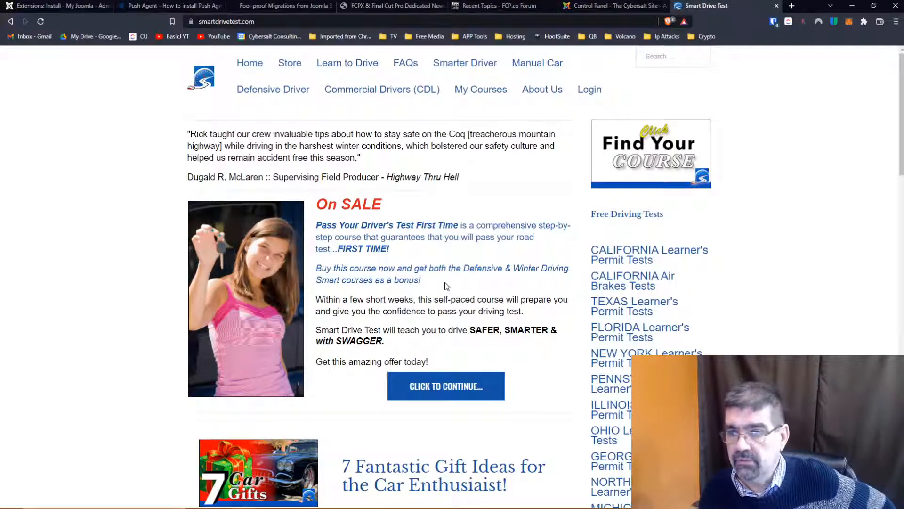
- Open magguardmonitoring.com in a new browser tab and skim its home page
{"action": "left_click", "coordinate": [791, 5]}
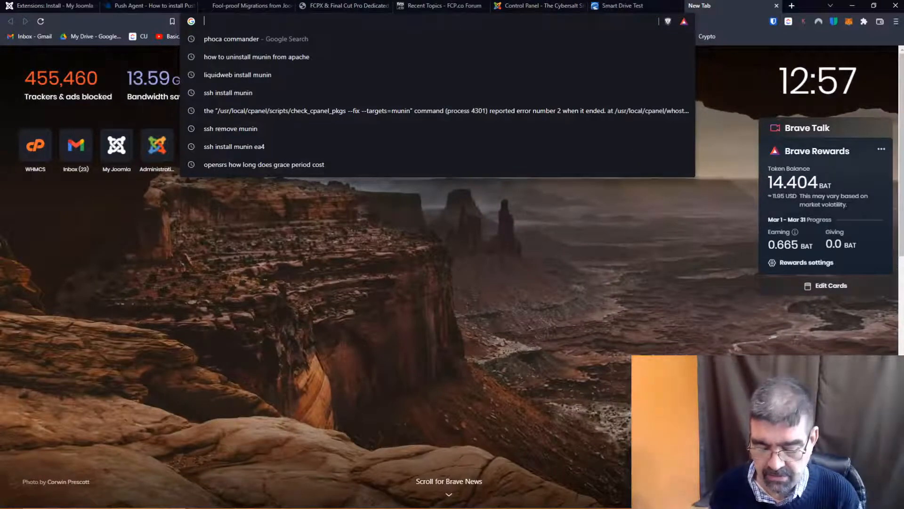
{"action": "type", "text": "mag"}
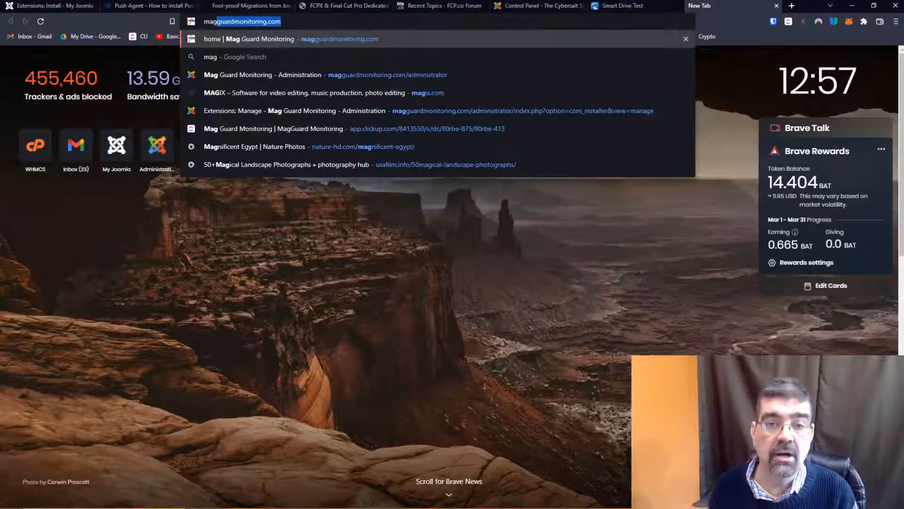
{"action": "key", "text": "Return"}
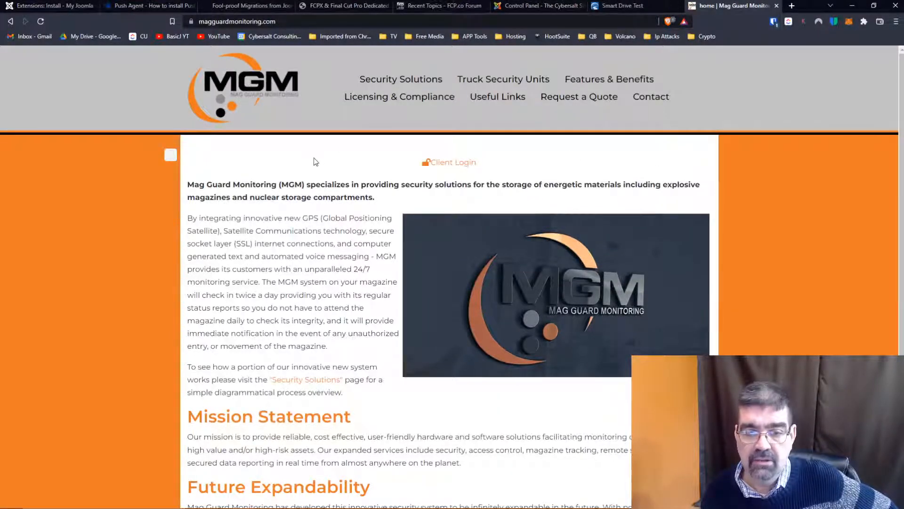
{"action": "scroll", "coordinate": [311, 165], "scroll_direction": "down", "scroll_amount": 4}
{"action": "scroll", "coordinate": [310, 167], "scroll_direction": "up", "scroll_amount": 4}
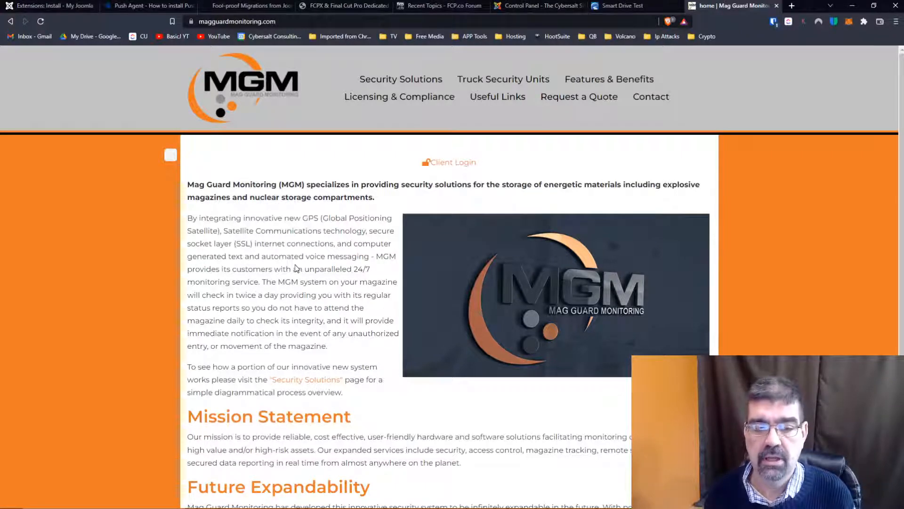
{"action": "scroll", "coordinate": [296, 268], "scroll_direction": "down", "scroll_amount": 4}
{"action": "scroll", "coordinate": [295, 268], "scroll_direction": "up", "scroll_amount": 4}
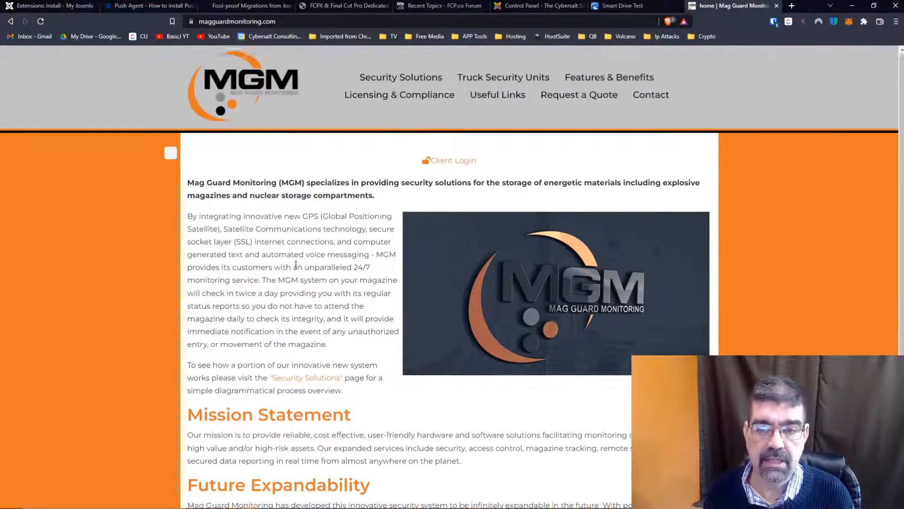
- Close the Mag Guard Monitoring and Smart Drive Test tabs
{"action": "left_click", "coordinate": [777, 6]}
{"action": "left_click", "coordinate": [777, 6]}
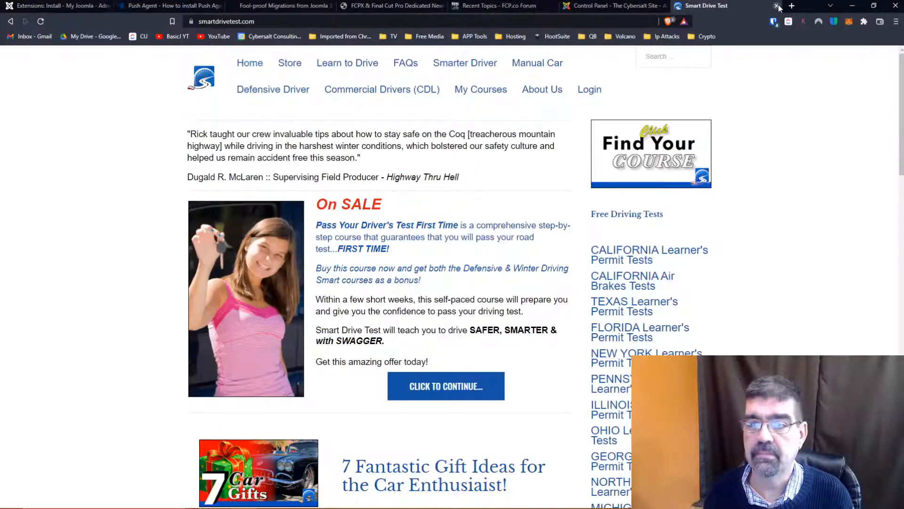
{"action": "left_click", "coordinate": [776, 6]}
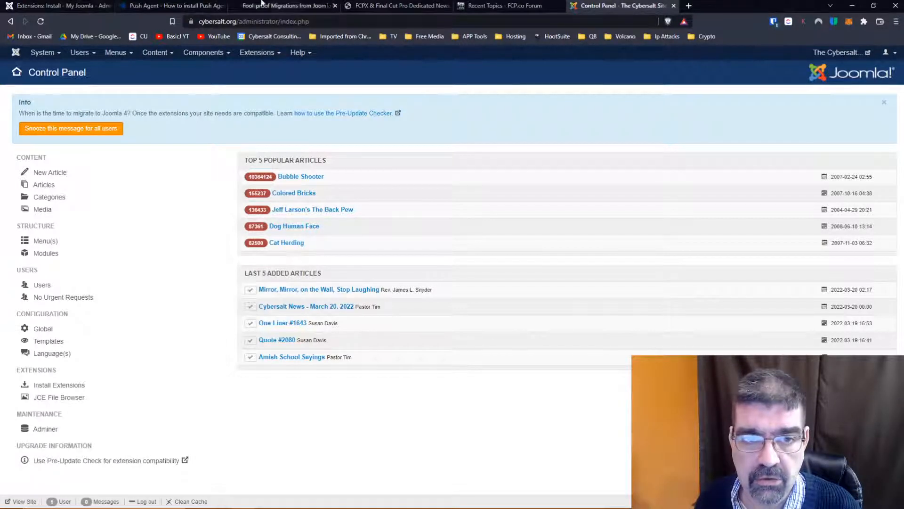
- Return to the Push Agent site, open its home page and try to view the pricing information
{"action": "left_click", "coordinate": [167, 7]}
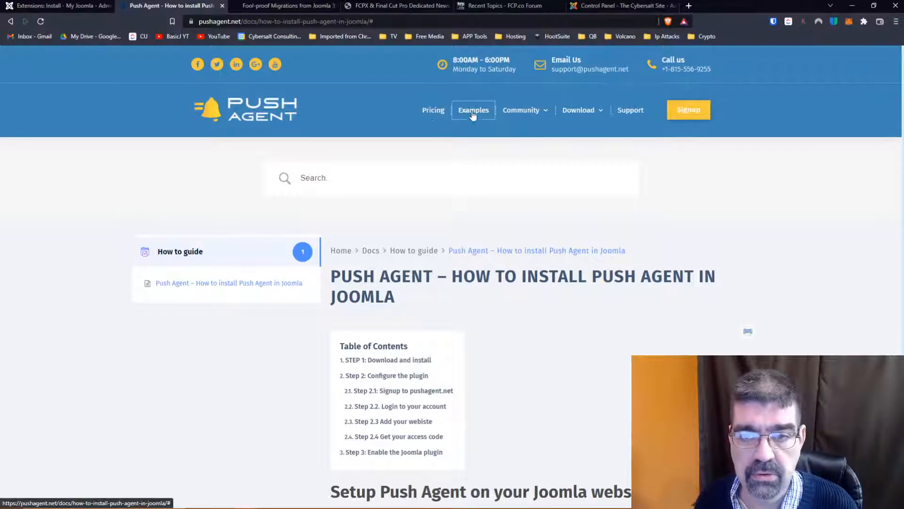
{"action": "mouse_move", "coordinate": [522, 113]}
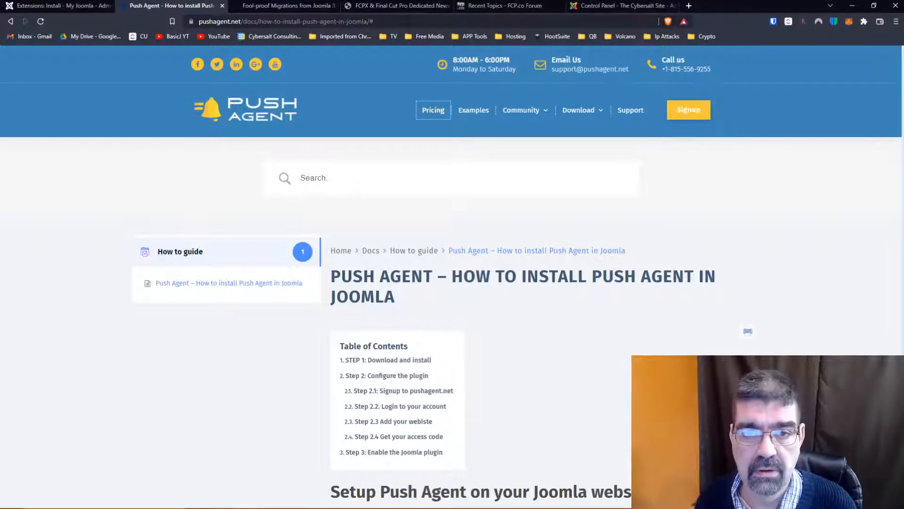
{"action": "left_click", "coordinate": [245, 116]}
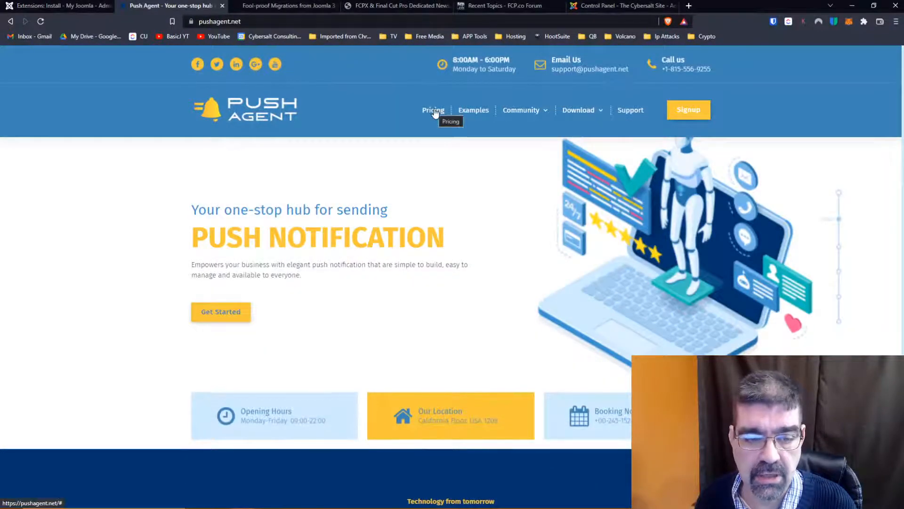
{"action": "left_click", "coordinate": [434, 111]}
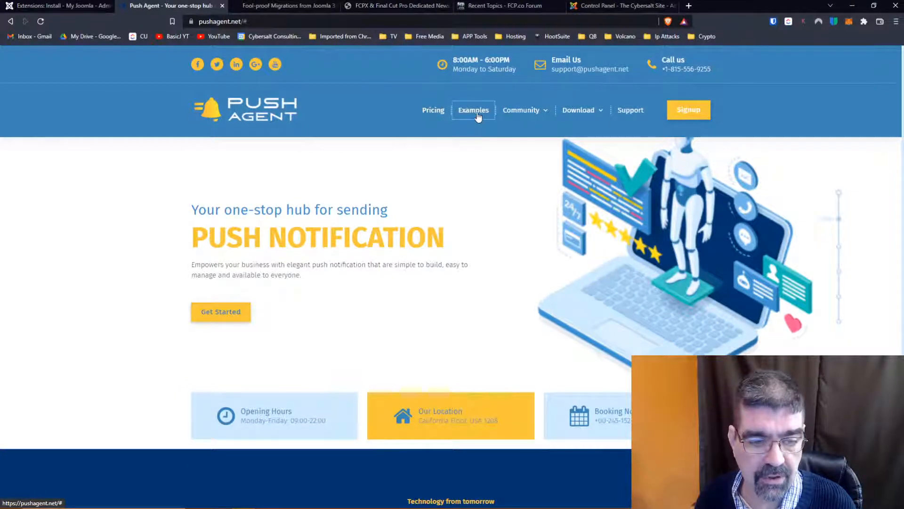
- View the Introduction to Push Agent page and the support form, and try to open the site's blog section
{"action": "mouse_move", "coordinate": [521, 122]}
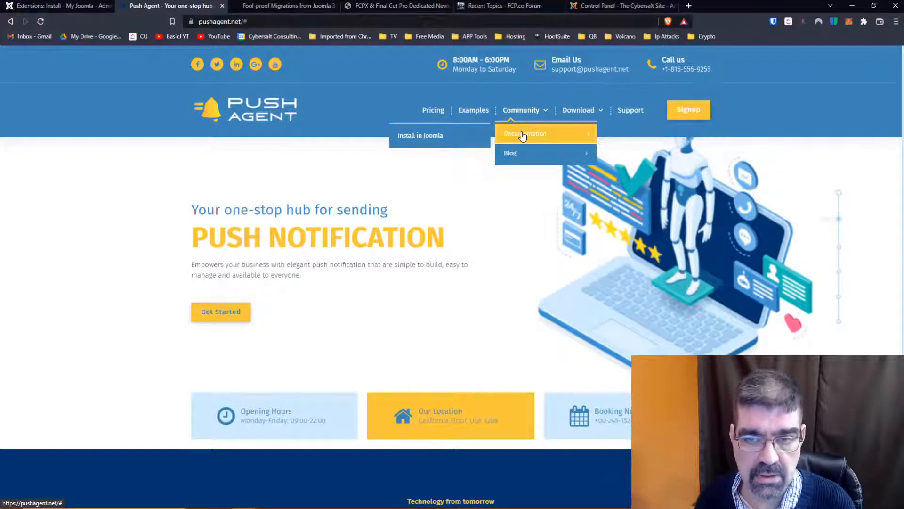
{"action": "mouse_move", "coordinate": [514, 155]}
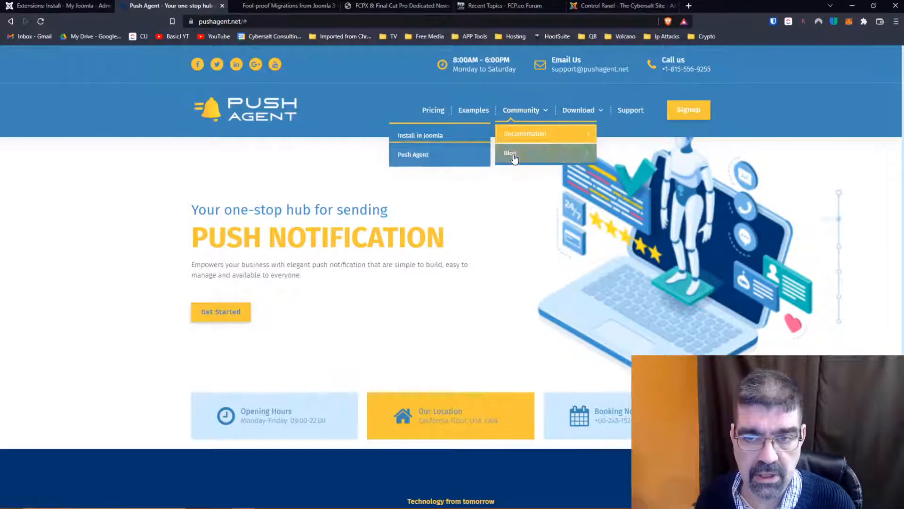
{"action": "left_click", "coordinate": [430, 156]}
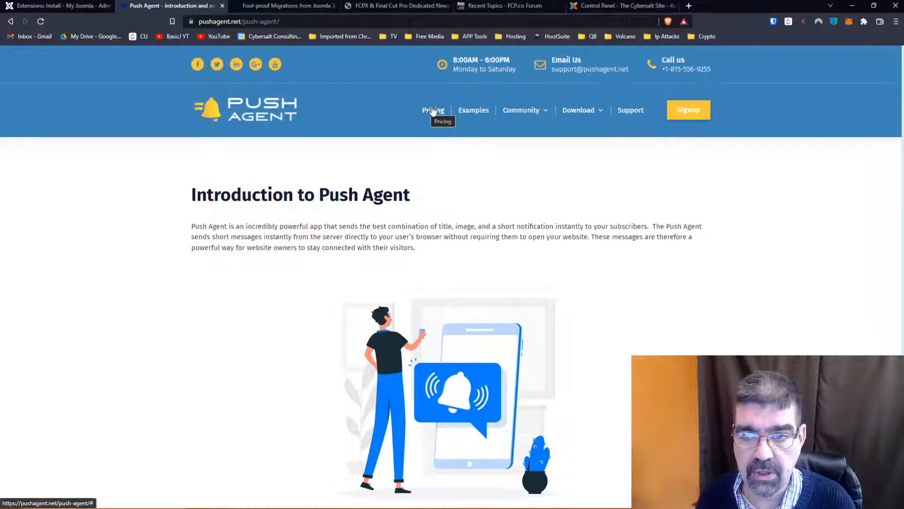
{"action": "left_click", "coordinate": [637, 116]}
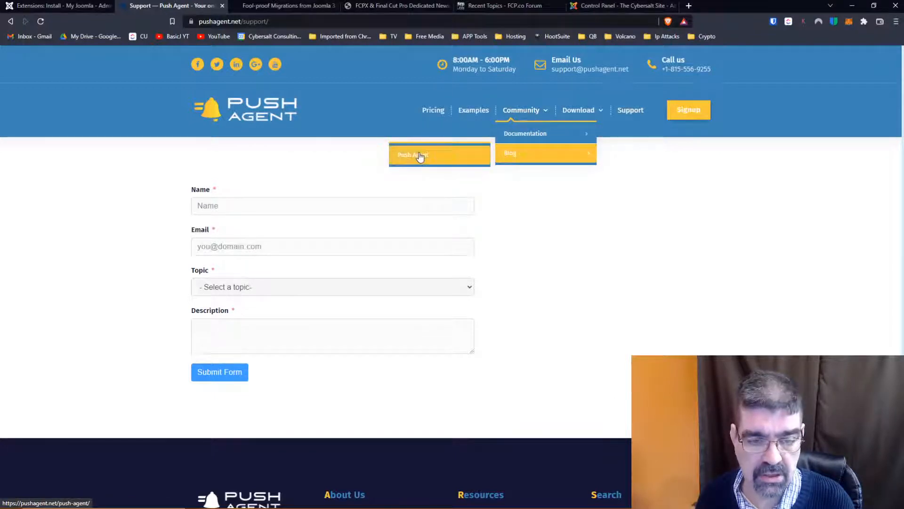
{"action": "left_click", "coordinate": [509, 156]}
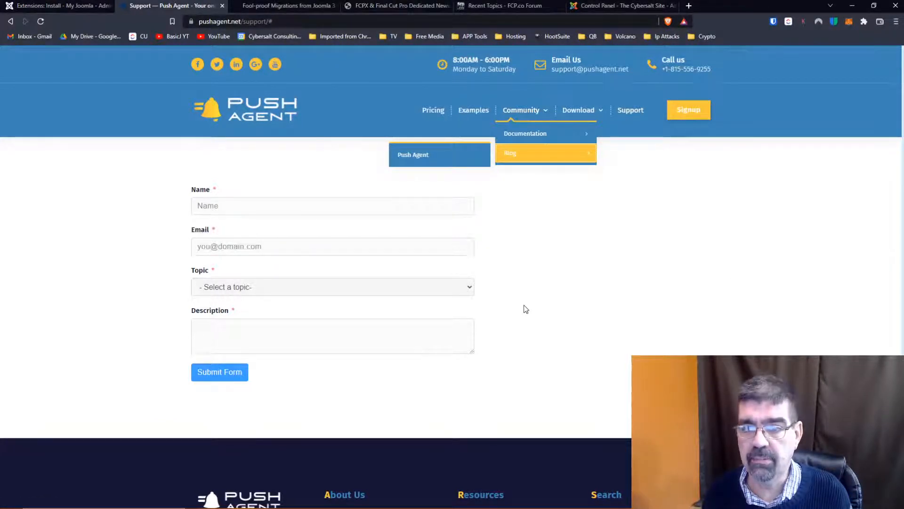
- Check the Push Agent site's Documentation entries and the footer links on its support page
{"action": "mouse_move", "coordinate": [569, 135]}
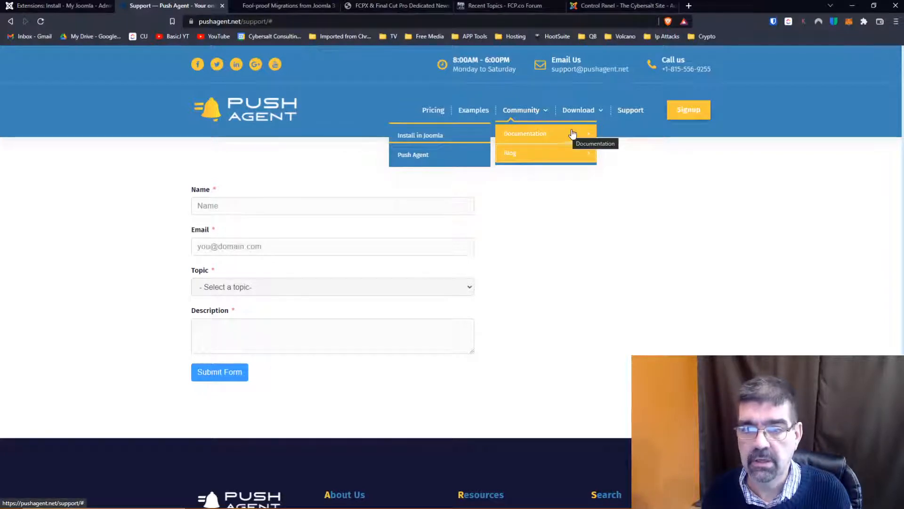
{"action": "scroll", "coordinate": [352, 360], "scroll_direction": "down", "scroll_amount": 2}
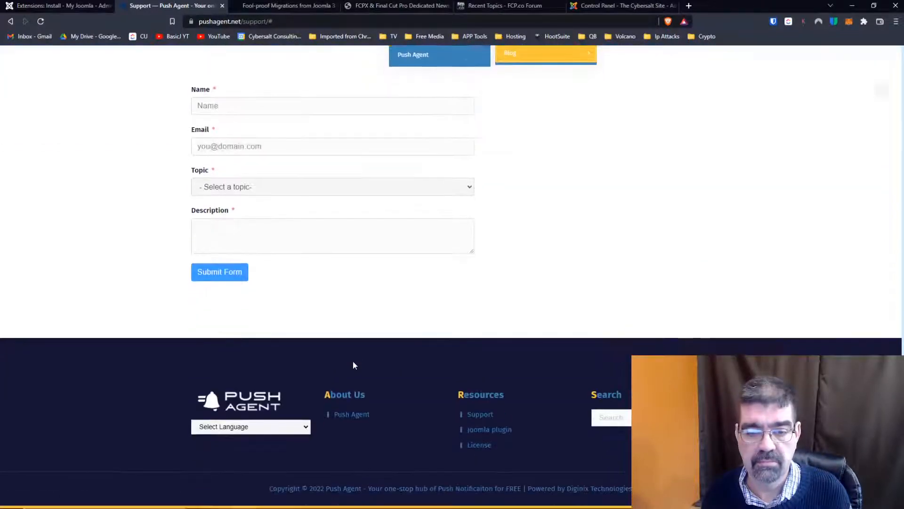
{"action": "scroll", "coordinate": [353, 365], "scroll_direction": "up", "scroll_amount": 2}
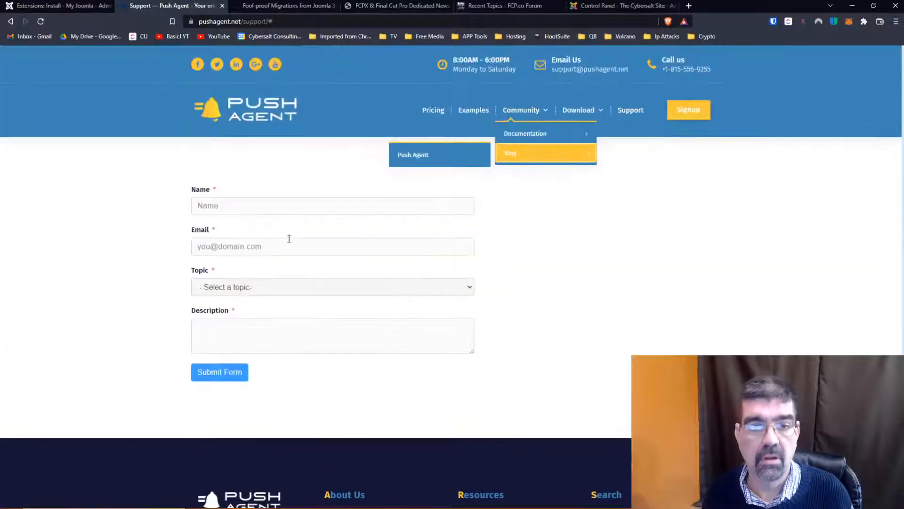
- Return to the Joomla extension installer and browse the newest extensions past Push Agent, as far as Simple Tabs and BackupMonkey
{"action": "left_click", "coordinate": [81, 9]}
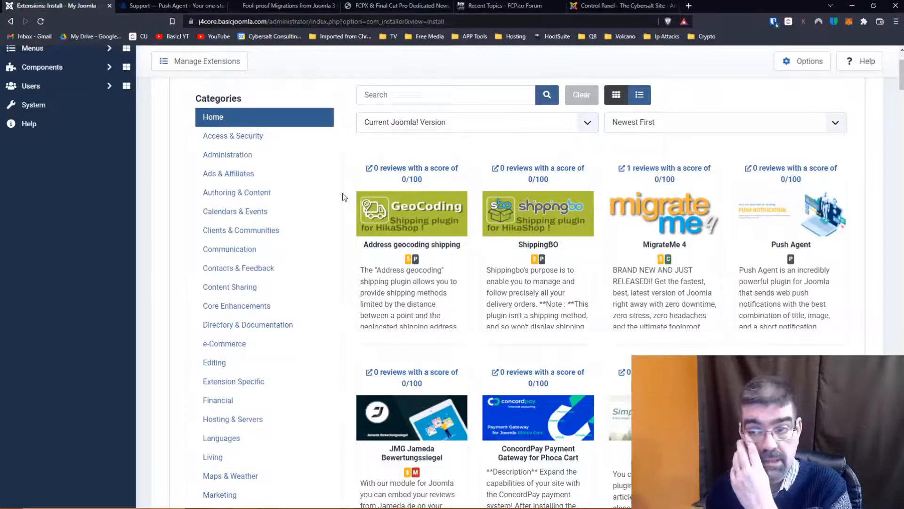
{"action": "mouse_move", "coordinate": [575, 508]}
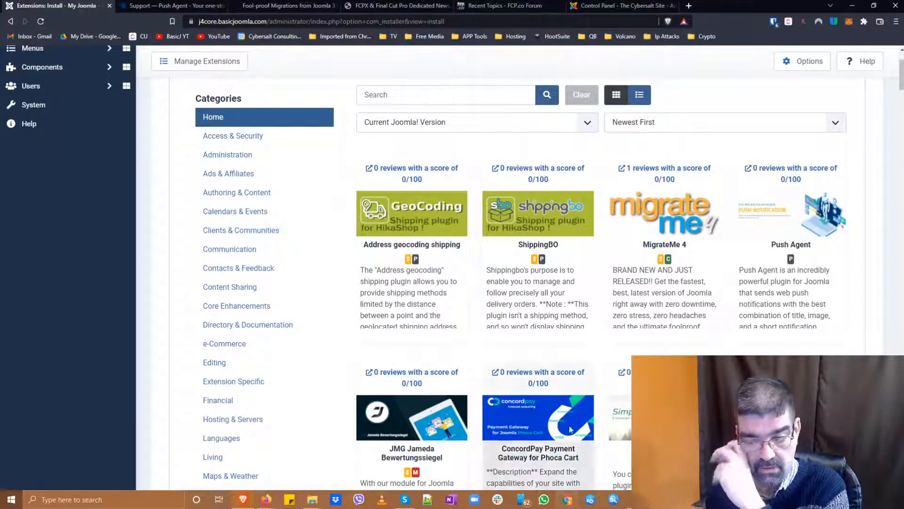
{"action": "scroll", "coordinate": [414, 218], "scroll_direction": "down", "scroll_amount": 2}
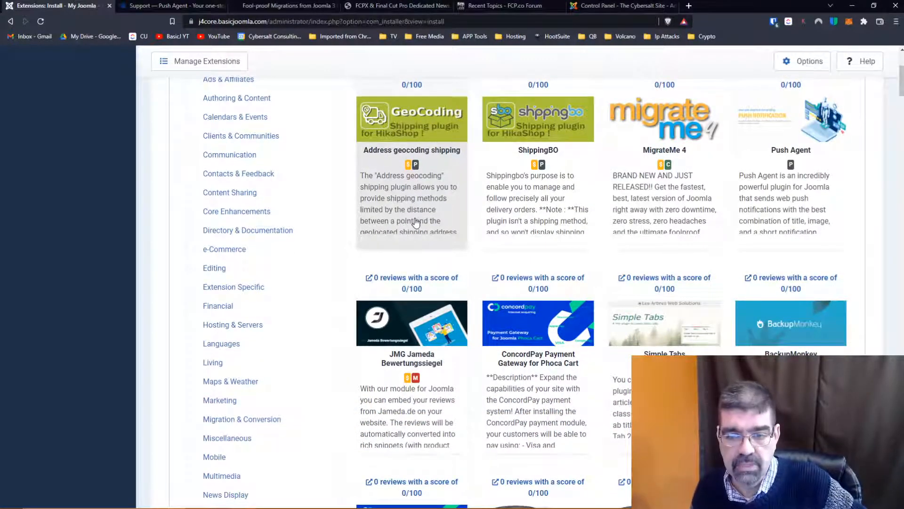
{"action": "scroll", "coordinate": [418, 223], "scroll_direction": "down", "scroll_amount": 1}
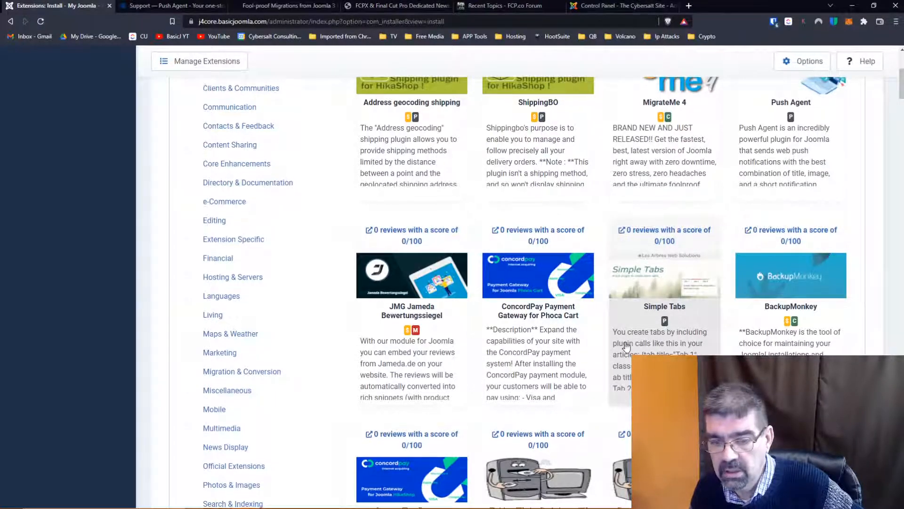
{"action": "scroll", "coordinate": [625, 347], "scroll_direction": "down", "scroll_amount": 2}
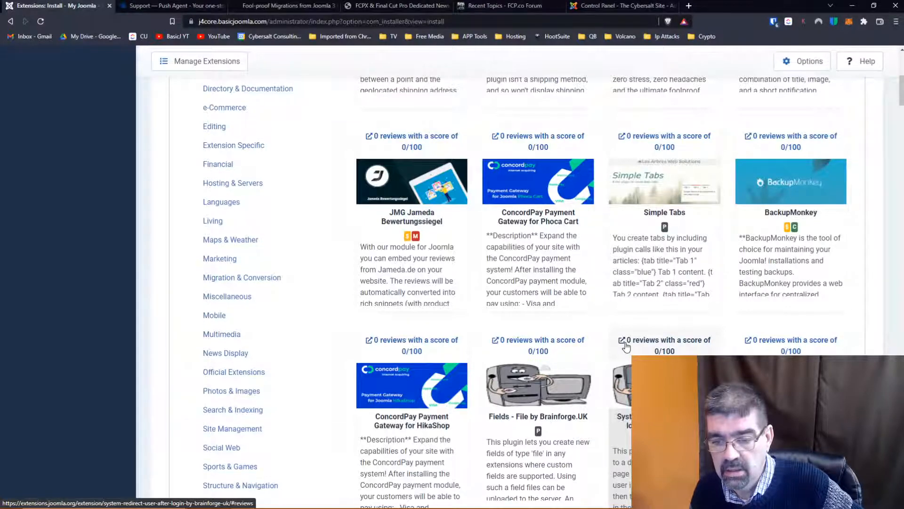
{"action": "scroll", "coordinate": [626, 348], "scroll_direction": "down", "scroll_amount": 1}
{"action": "scroll", "coordinate": [641, 264], "scroll_direction": "up", "scroll_amount": 1}
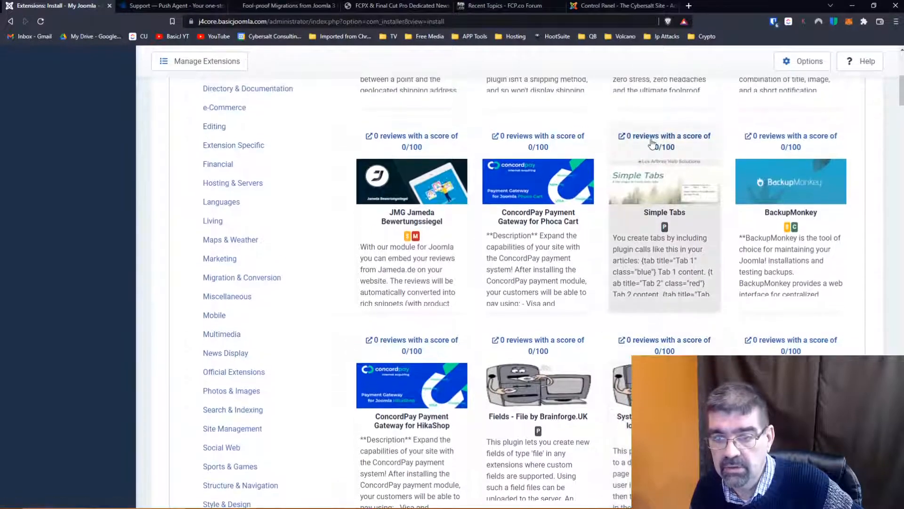
- Open the Simple Tabs listing in the Joomla Extensions Directory, read its description and details, and return to the extension installer
{"action": "left_click", "coordinate": [656, 143]}
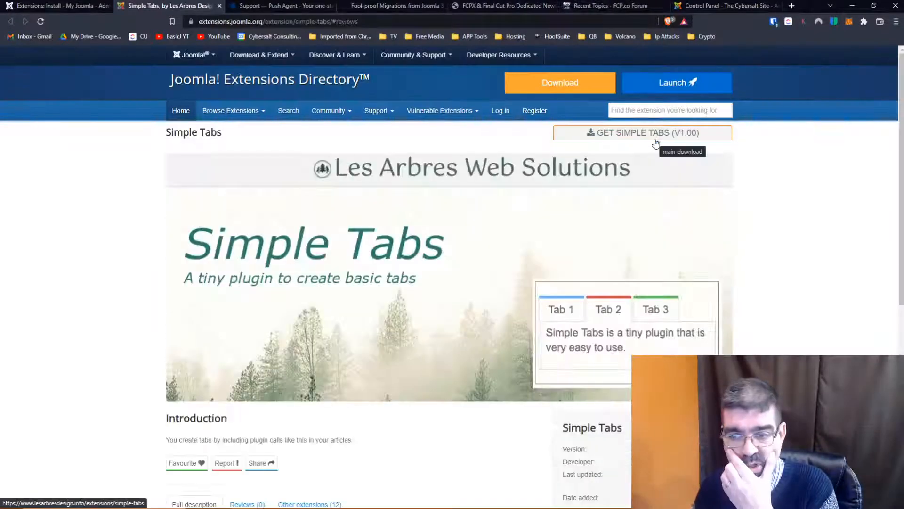
{"action": "scroll", "coordinate": [719, 215], "scroll_direction": "down", "scroll_amount": 2}
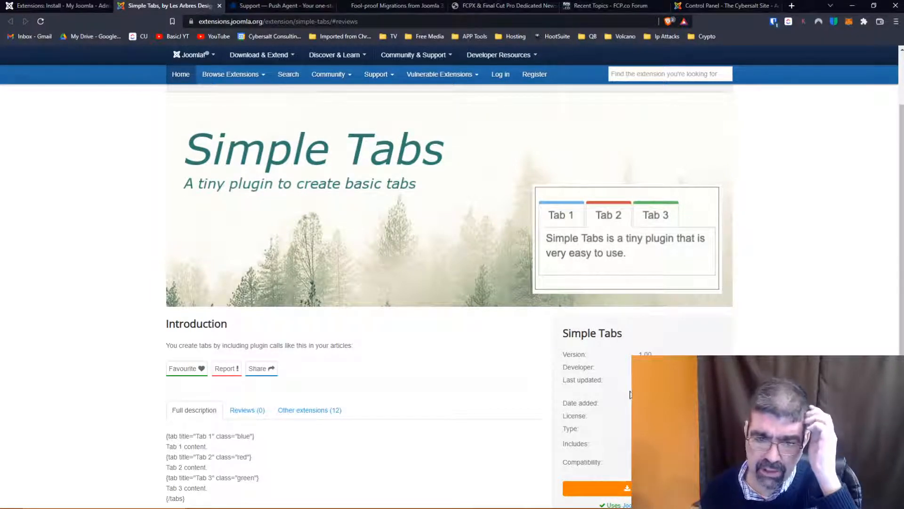
{"action": "scroll", "coordinate": [459, 270], "scroll_direction": "down", "scroll_amount": 2}
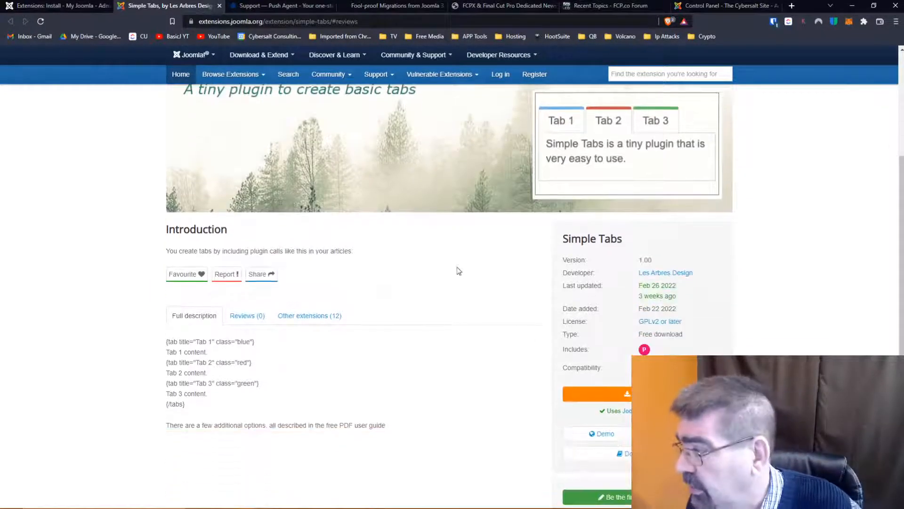
{"action": "left_click", "coordinate": [47, 6]}
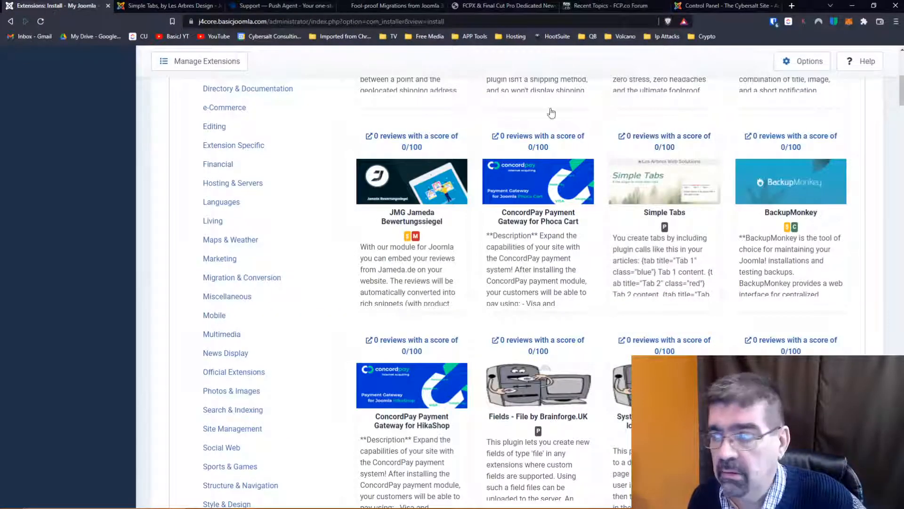